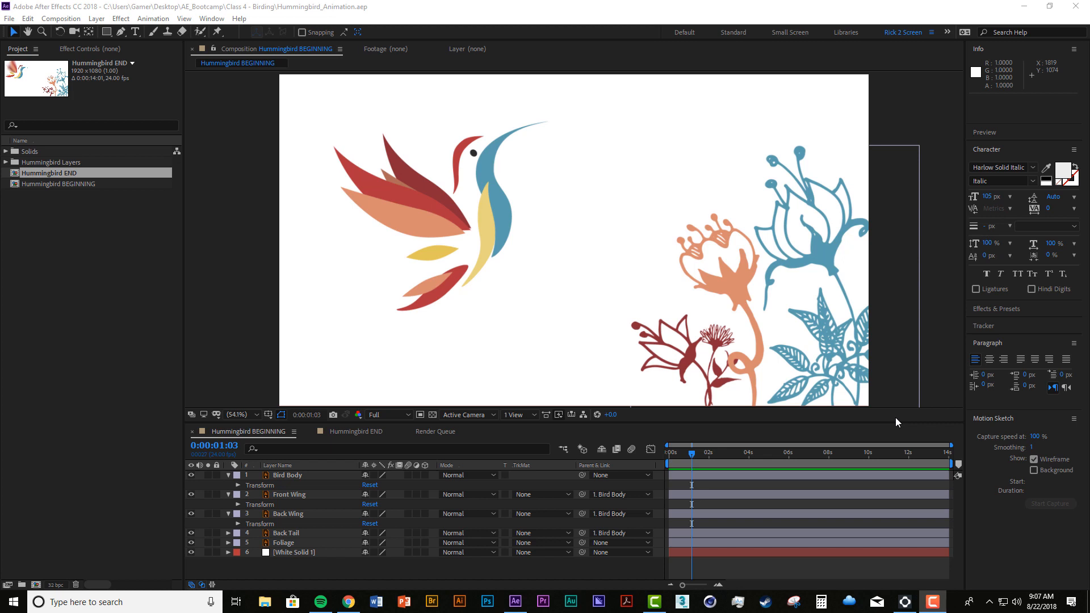
Preview the hummingbird animation in the Hummingbird END composition with its full duration shown in the timeline.
click(613, 492)
click(354, 432)
drag(621, 454, 478, 459)
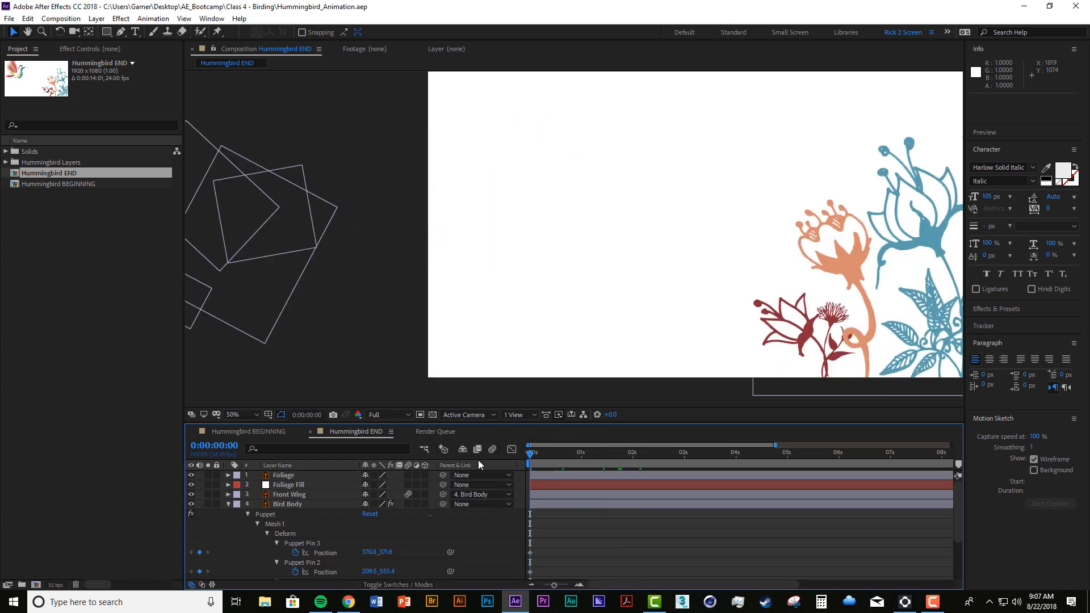
drag(775, 446, 1027, 455)
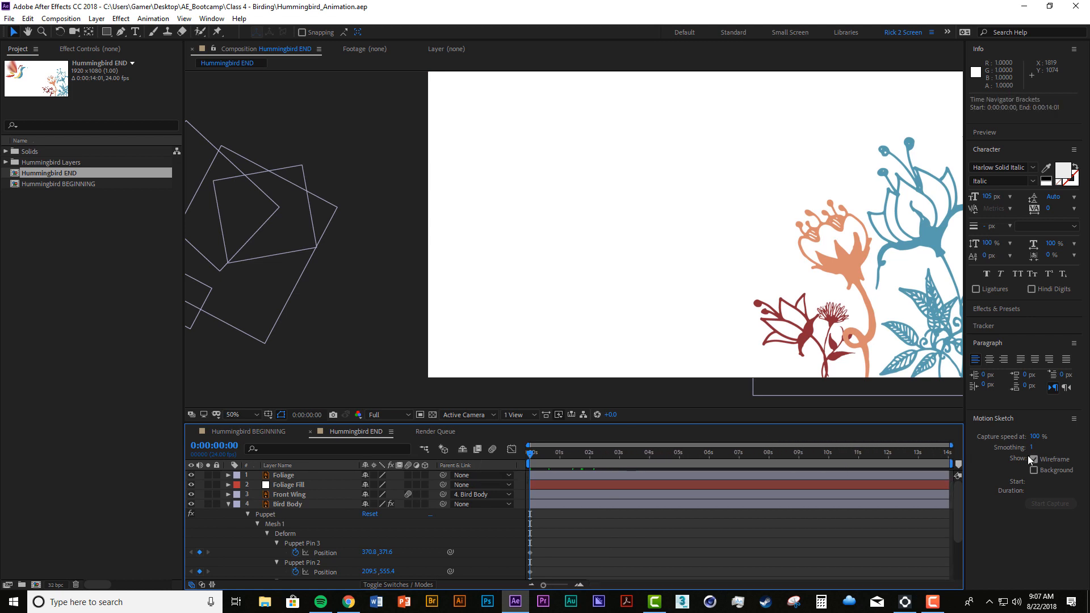
key(space)
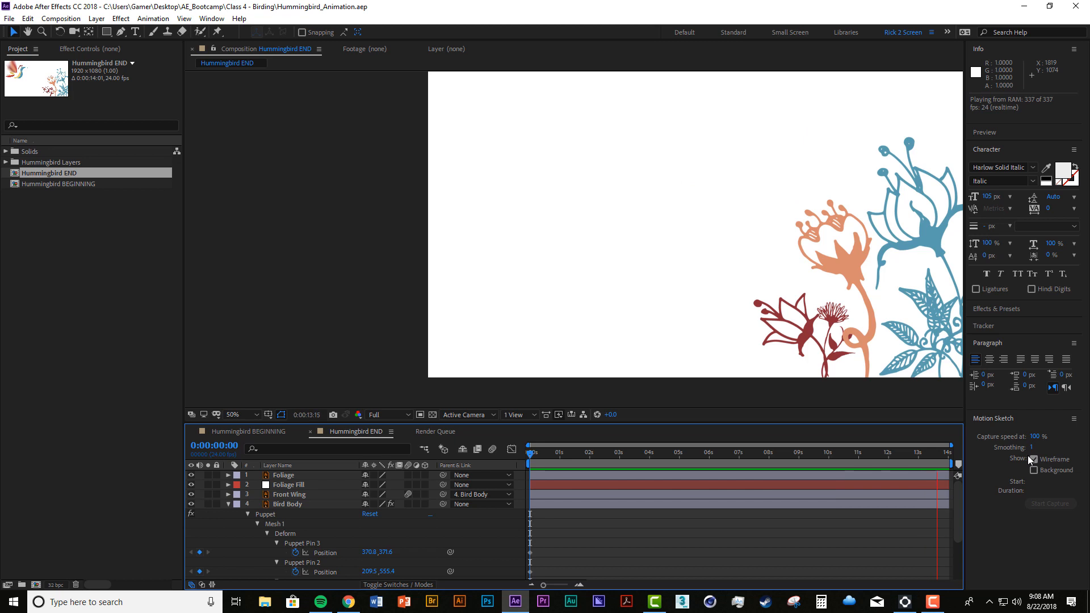
key(space)
drag(563, 451, 615, 462)
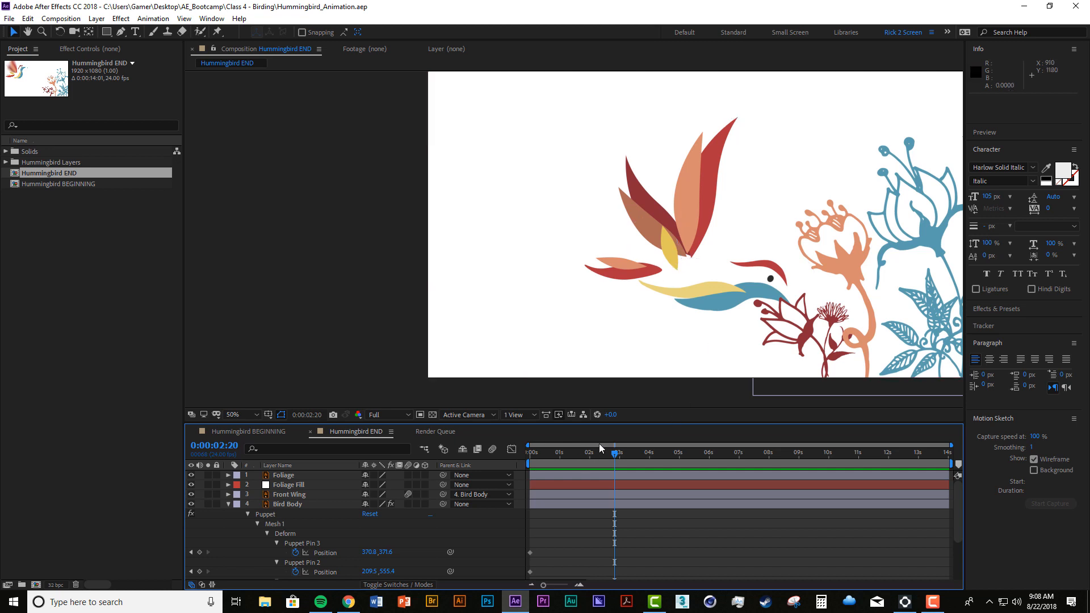
Enable motion blur for the Hummingbird END composition and preview the animation from the first frame.
click(493, 450)
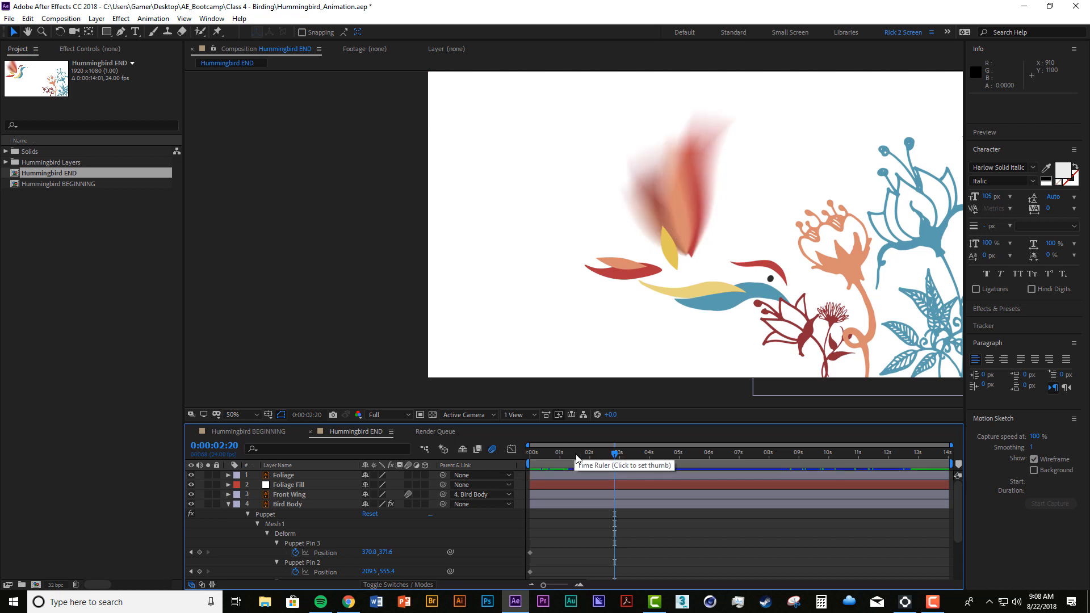
key(Home)
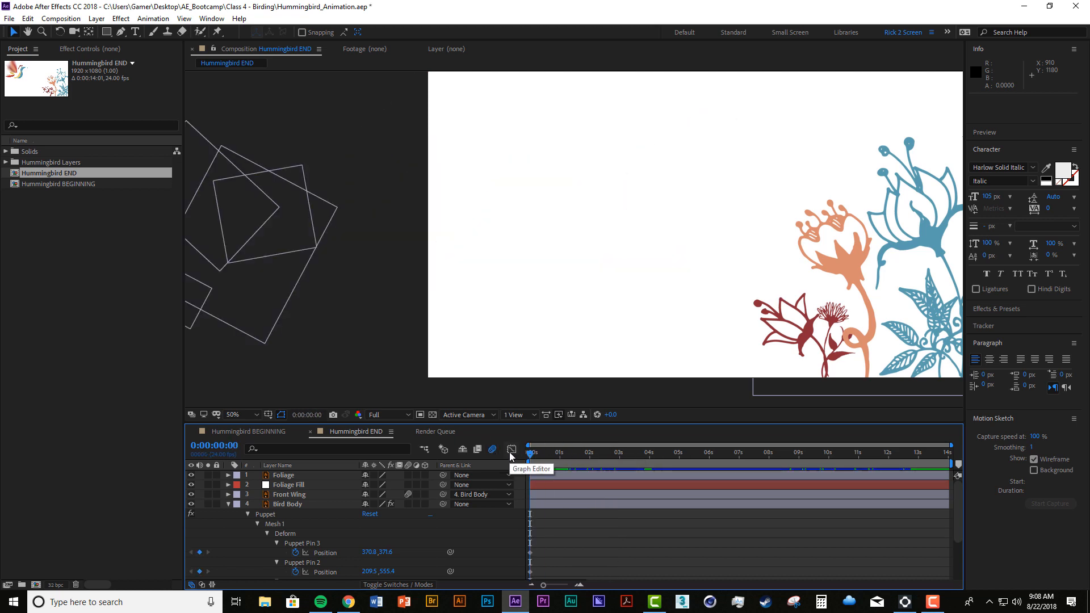
key(space)
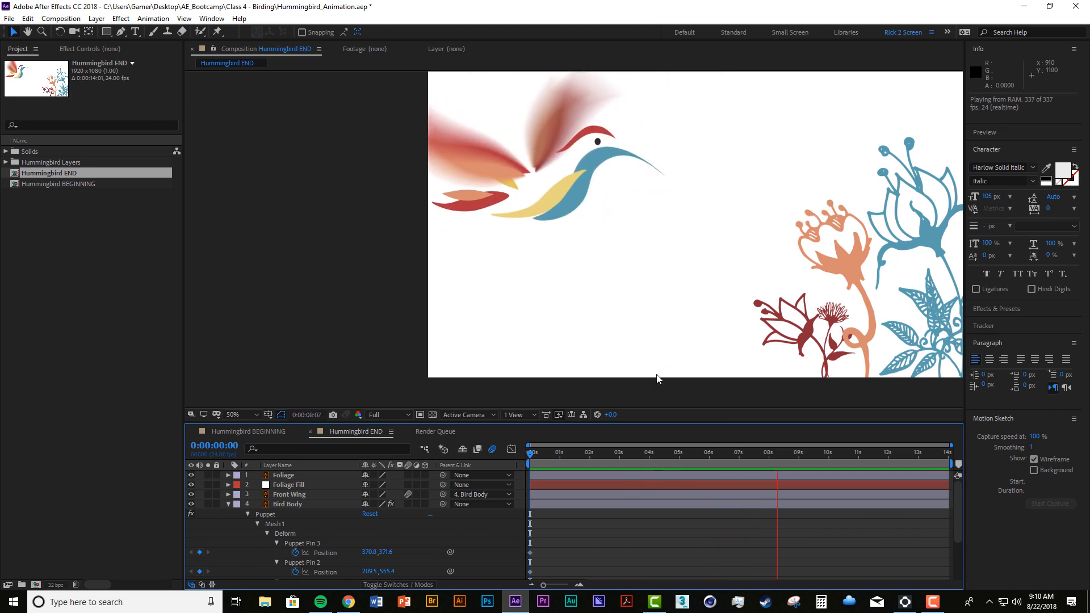
key(space)
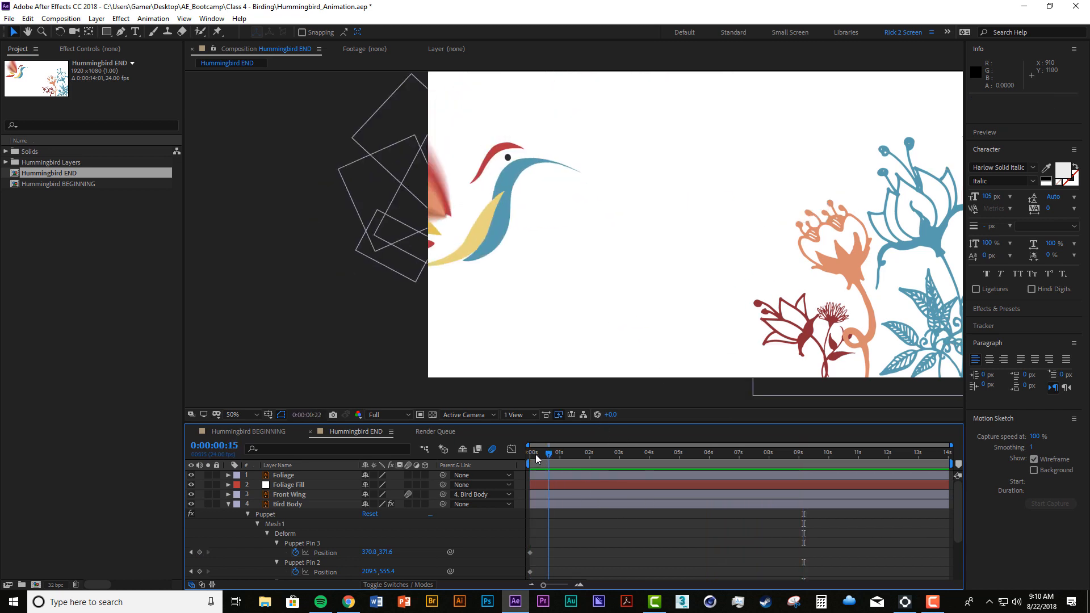
drag(591, 463, 647, 463)
Return to the Hummingbird BEGINNING composition and examine its Bird Body and Front Wing layers.
click(252, 433)
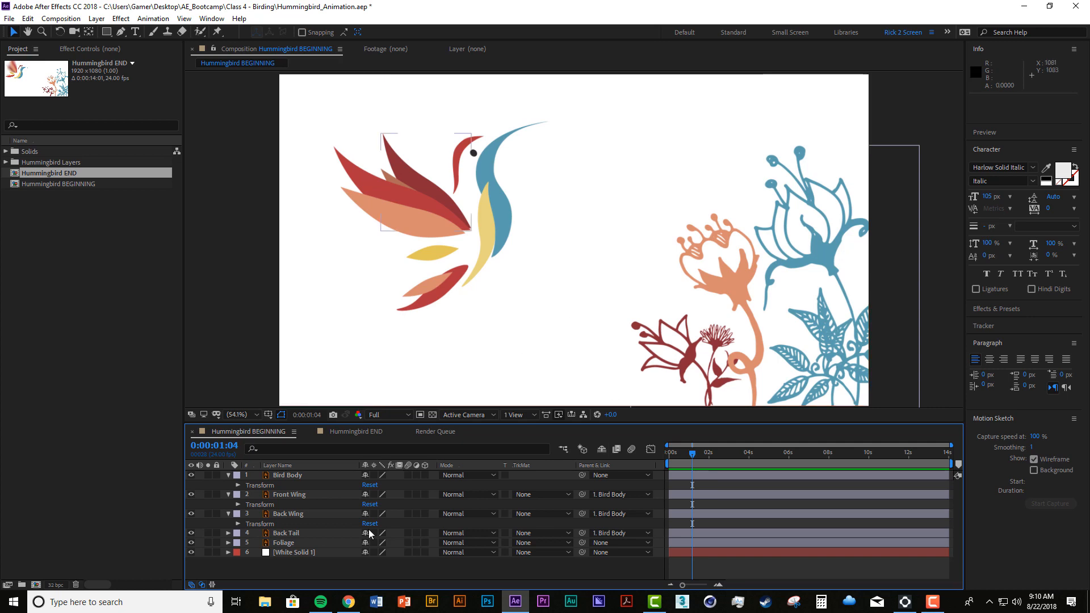
click(307, 475)
click(306, 494)
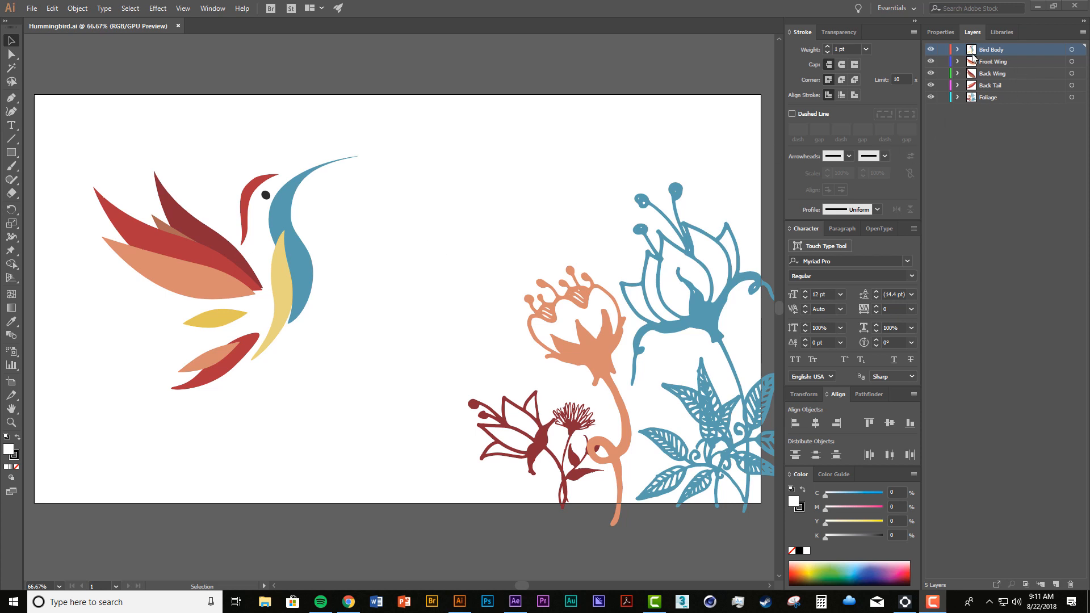
In Illustrator, toggle the visibility of each Hummingbird.ai layer, from Bird Body to Foliage, to examine what it contains.
click(930, 50)
click(930, 50)
click(931, 50)
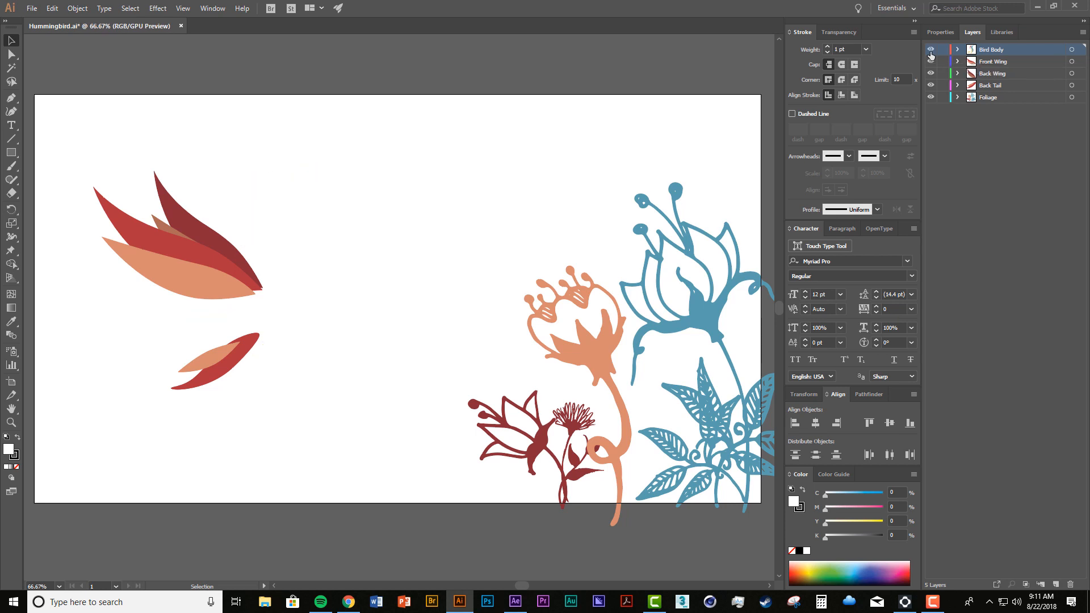
click(930, 50)
click(930, 61)
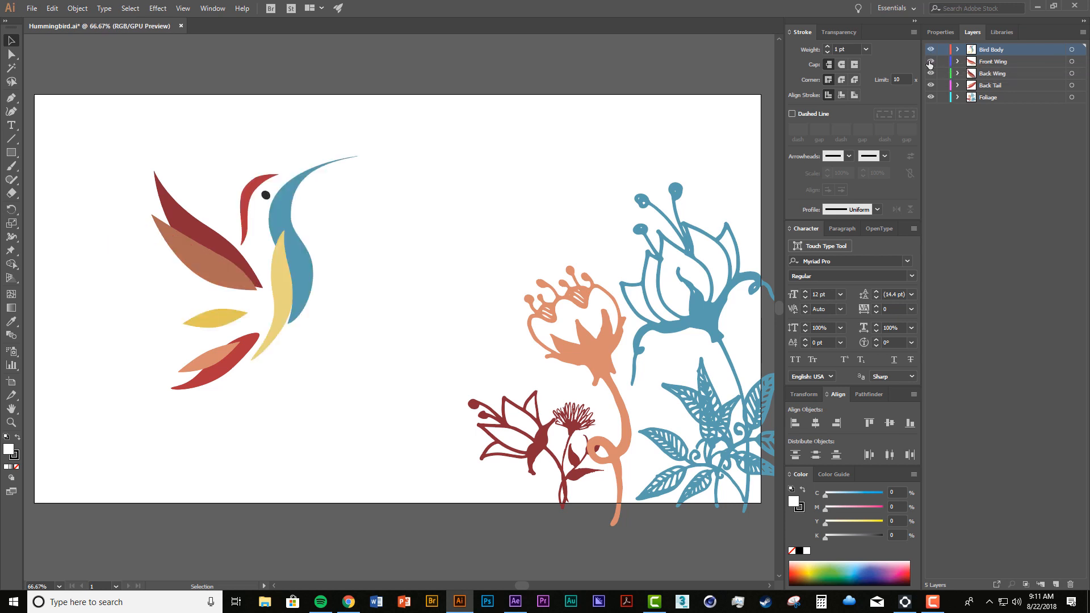
click(930, 62)
click(930, 73)
click(930, 74)
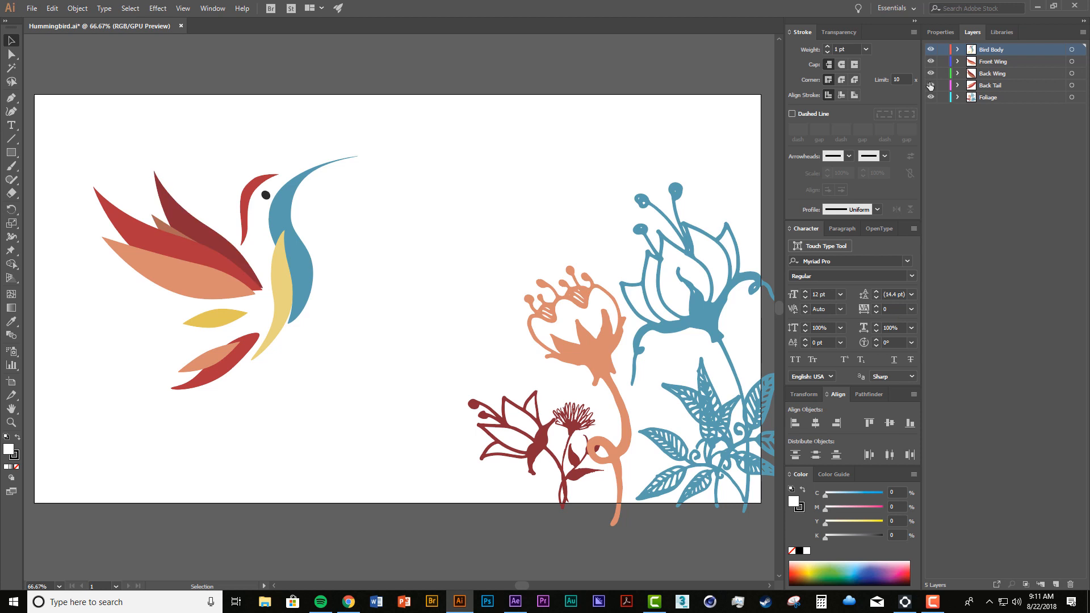
click(930, 85)
click(929, 85)
click(930, 97)
Switch back to After Effects, import Hummingbird.ai from the Class 4 - Birding folder as footage with merged layers, and inspect the footage.
click(516, 601)
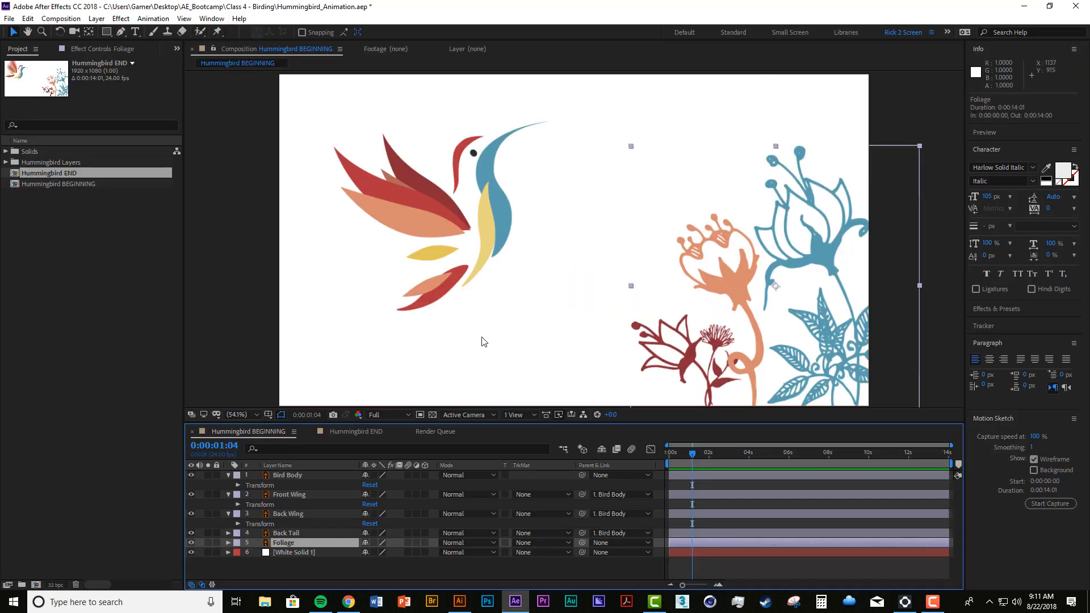
double_click(93, 231)
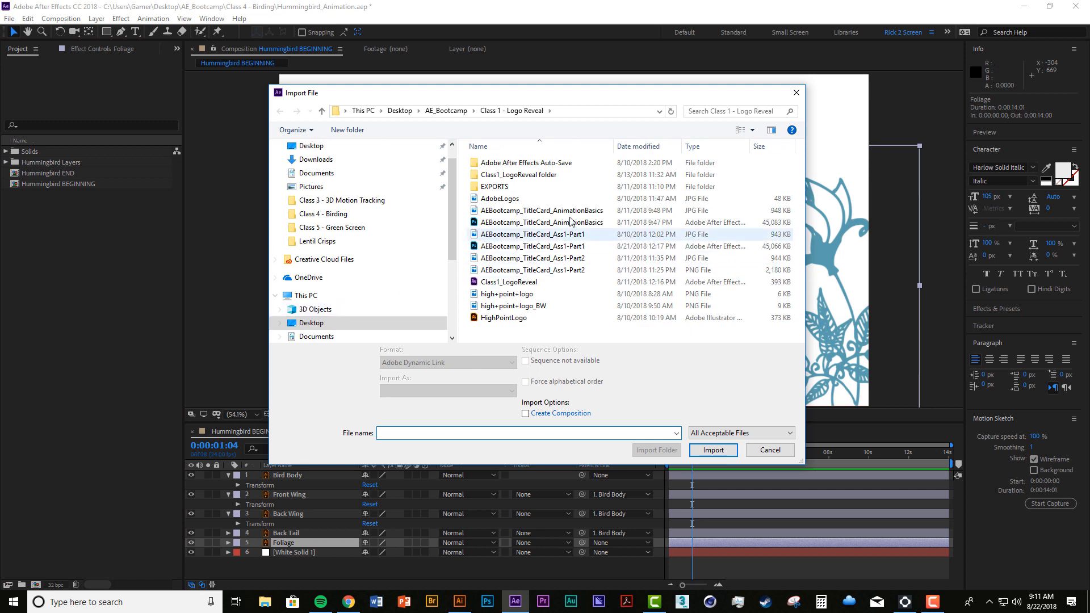
click(446, 111)
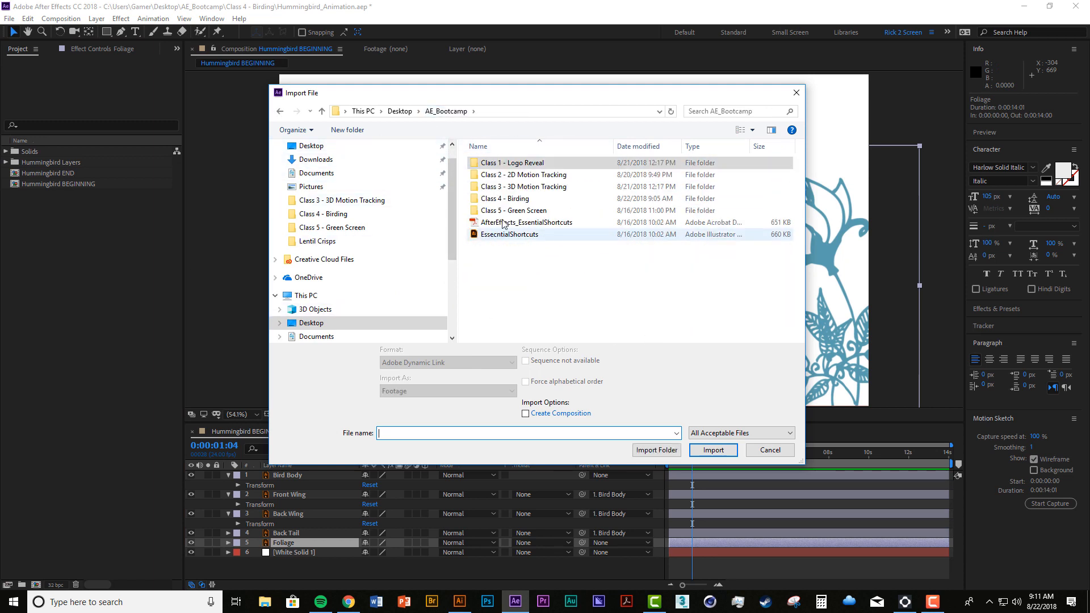
double_click(508, 199)
click(632, 184)
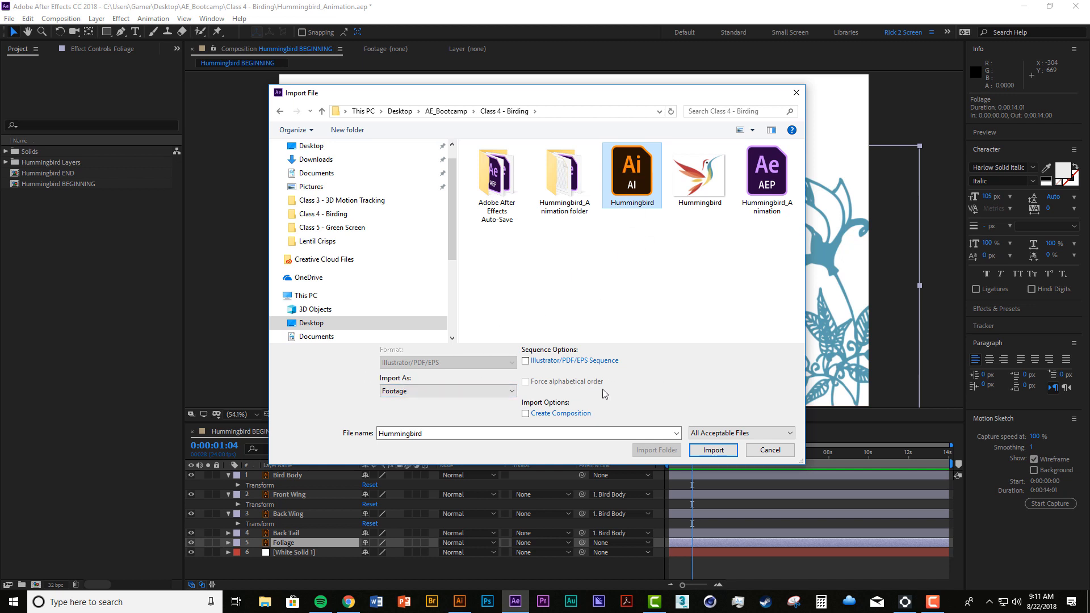
click(434, 390)
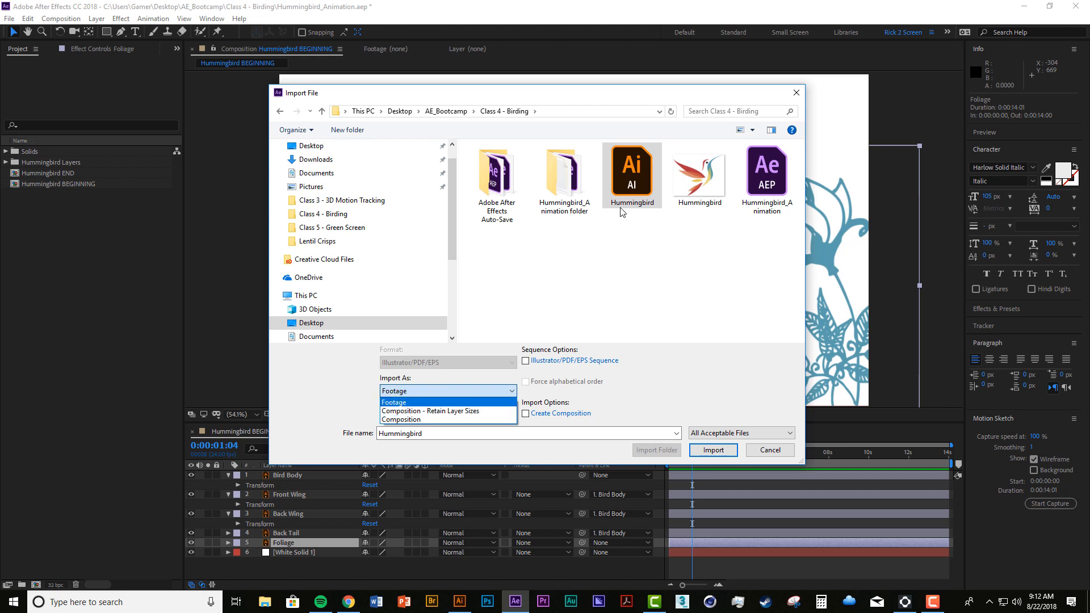
click(487, 400)
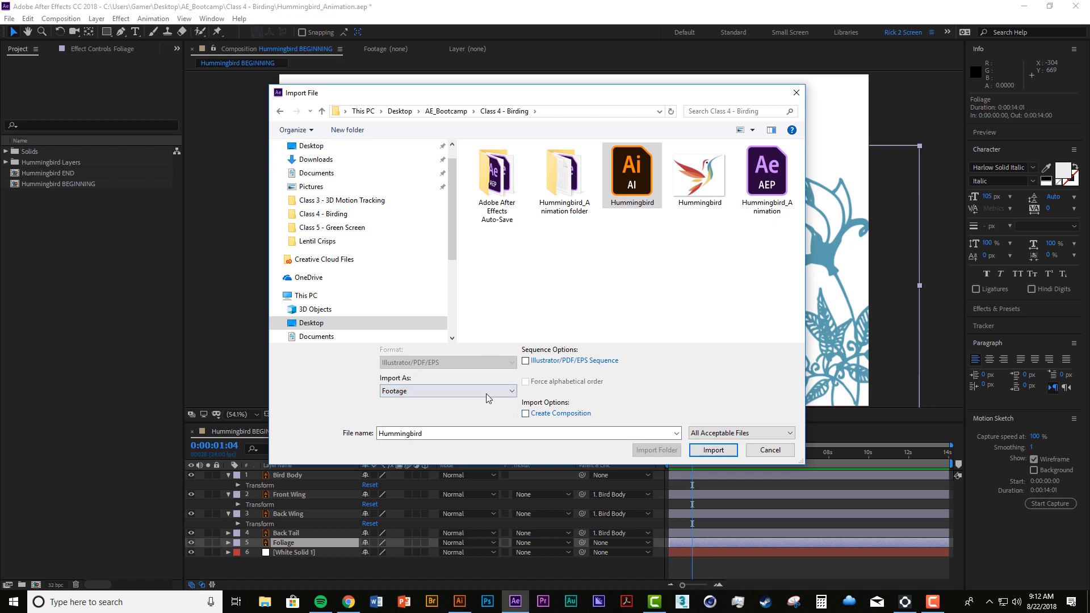
click(713, 450)
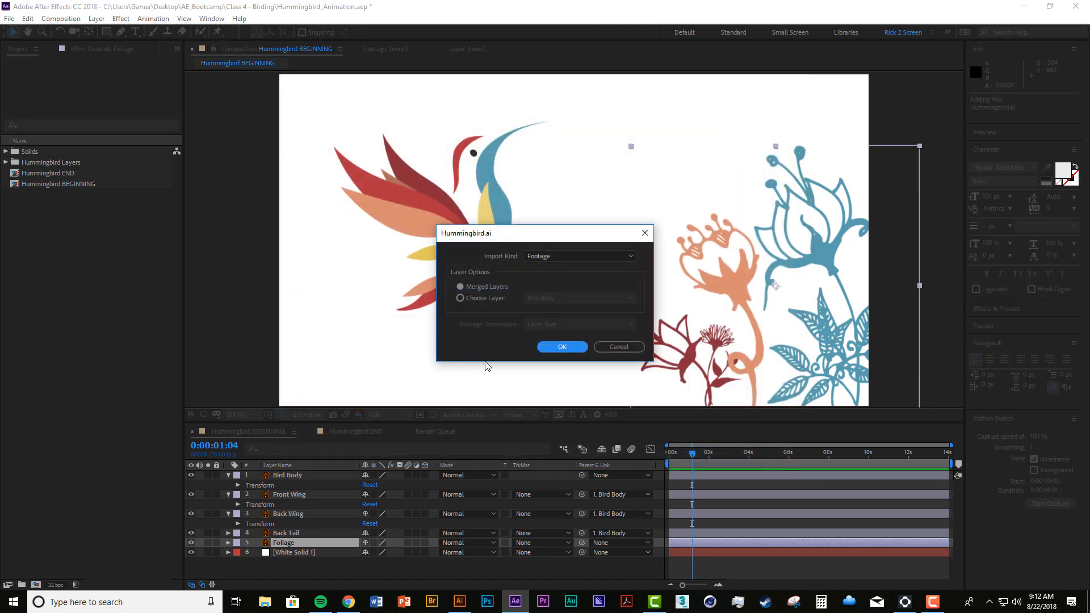
click(552, 347)
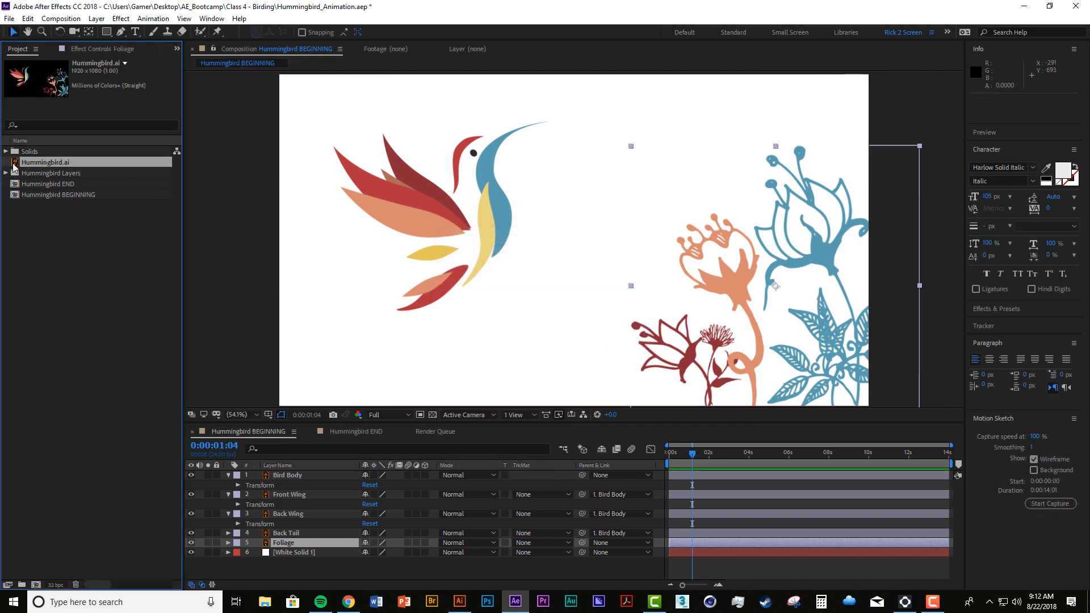
double_click(60, 162)
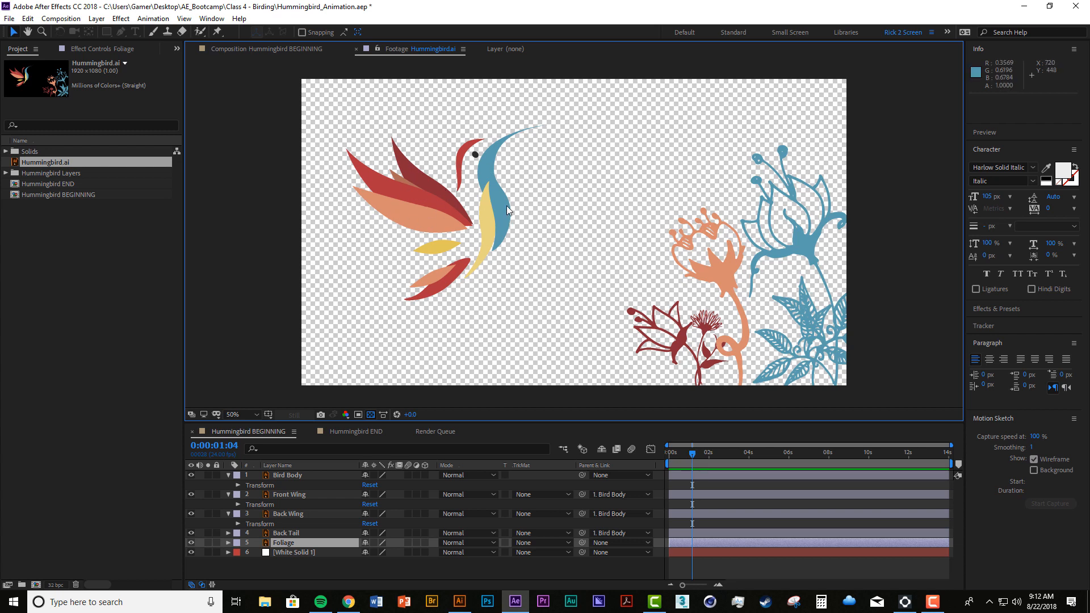
click(281, 50)
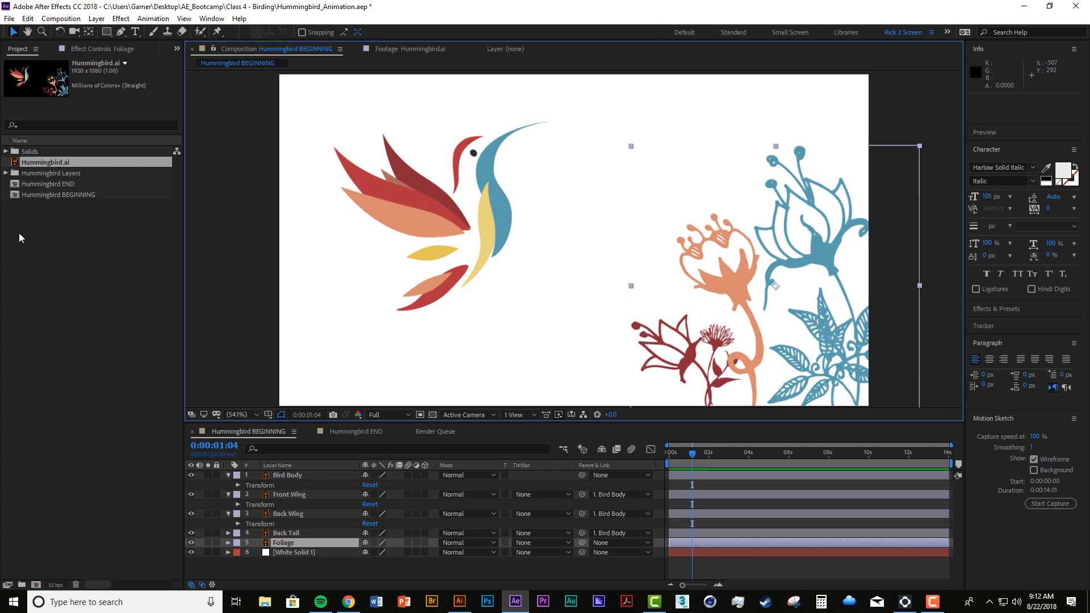
Import Hummingbird.ai again as Composition - Retain Layer Sizes and open the imported Hummingbird composition.
double_click(100, 267)
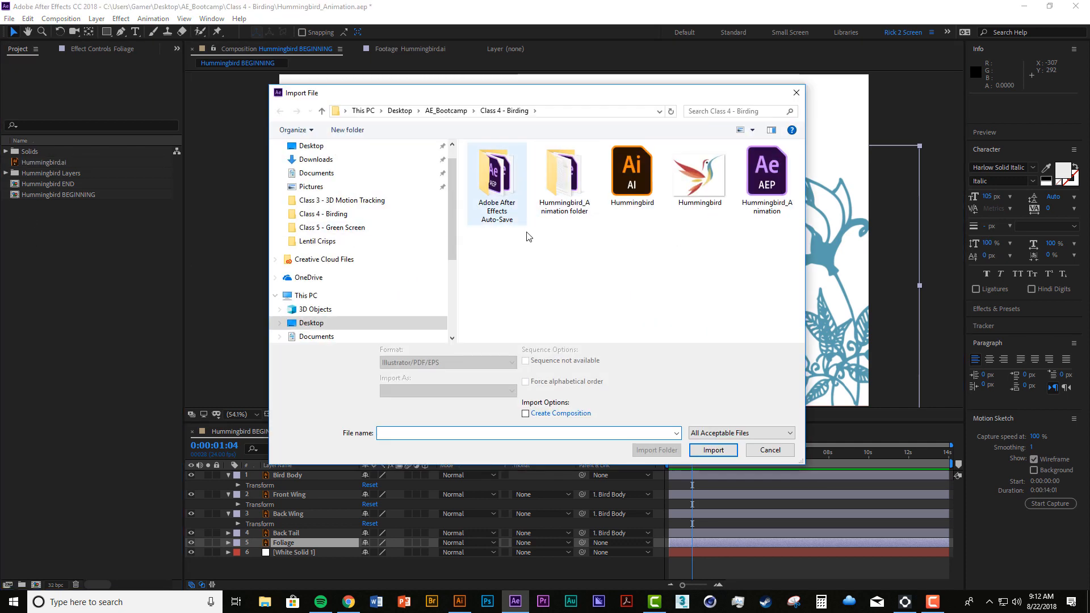
click(646, 198)
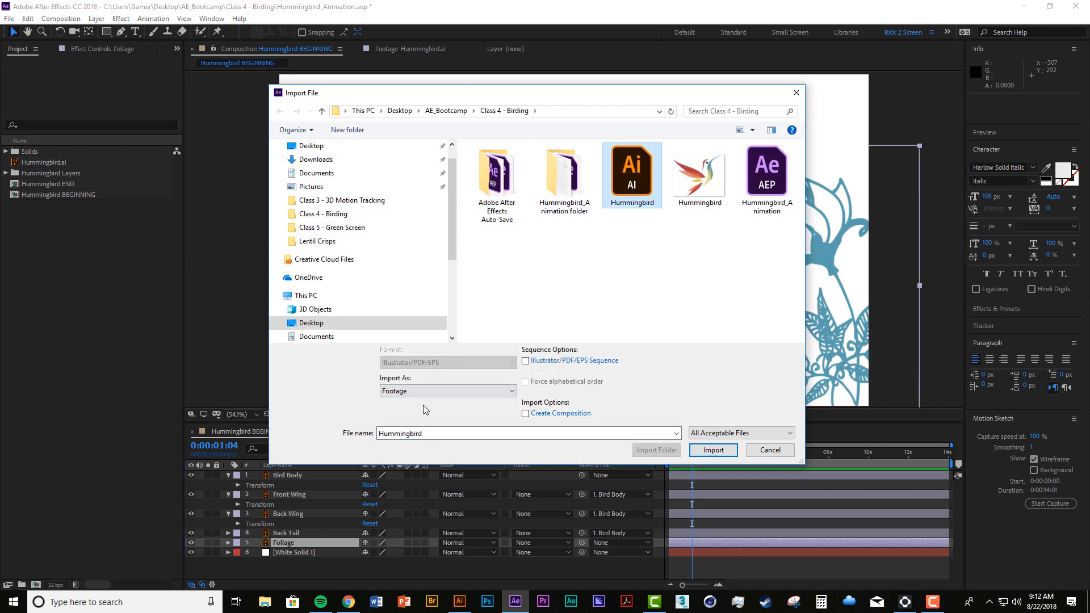
click(407, 392)
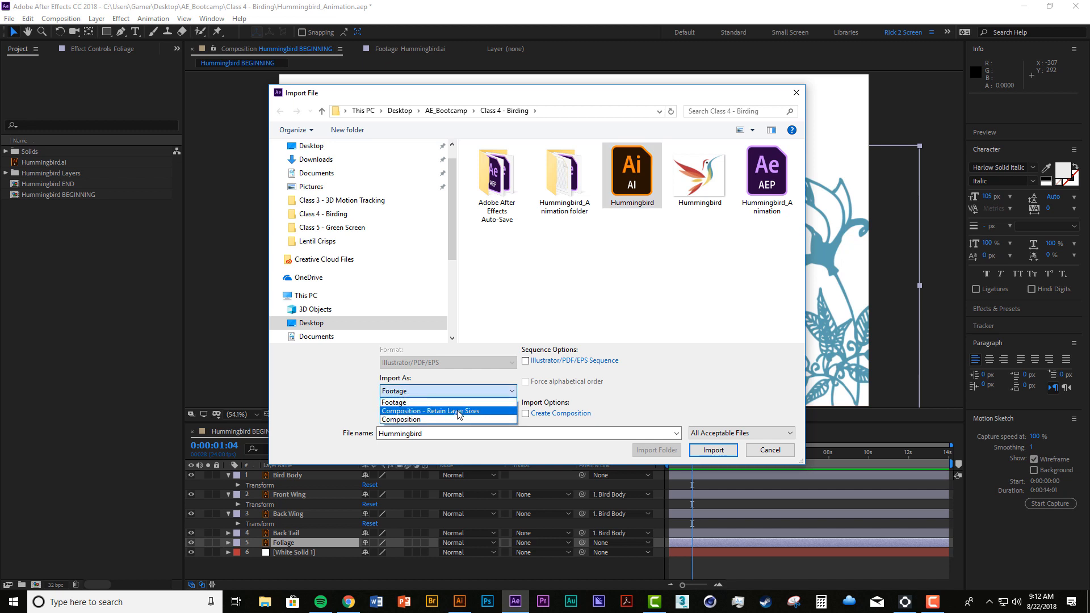
click(481, 411)
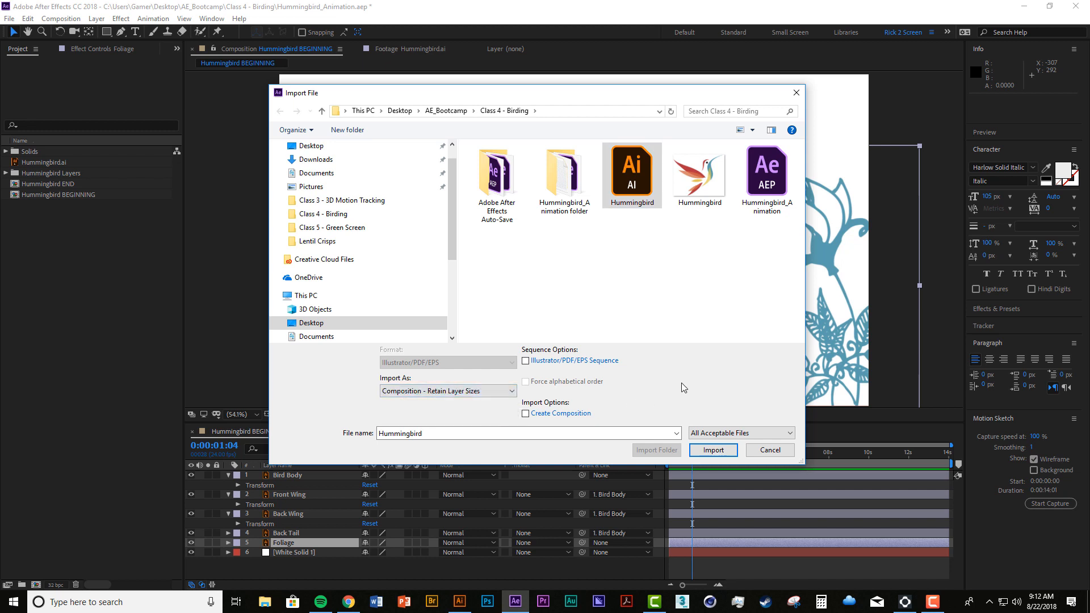
click(704, 451)
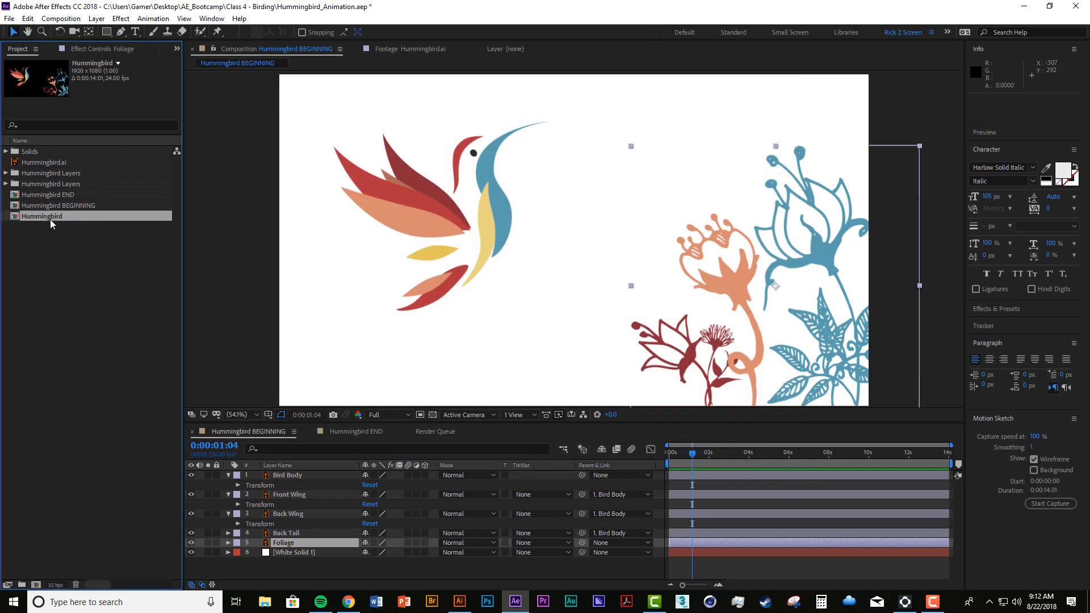
double_click(15, 219)
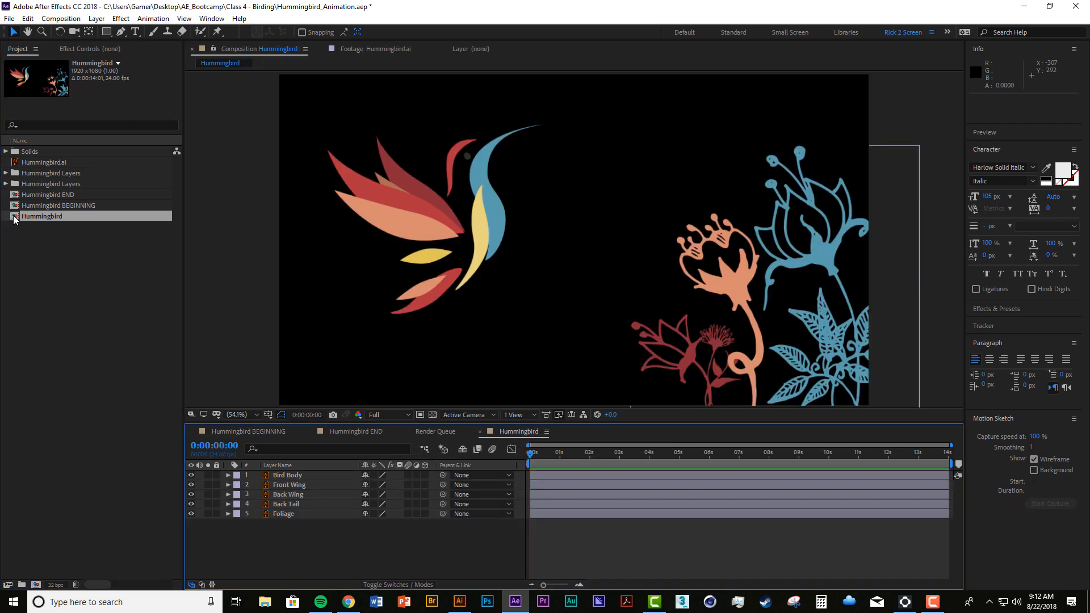
Select the Hummingbird composition's layers one by one, from Bird Body to Foliage, to examine their individual bounds.
click(308, 483)
click(307, 477)
click(306, 484)
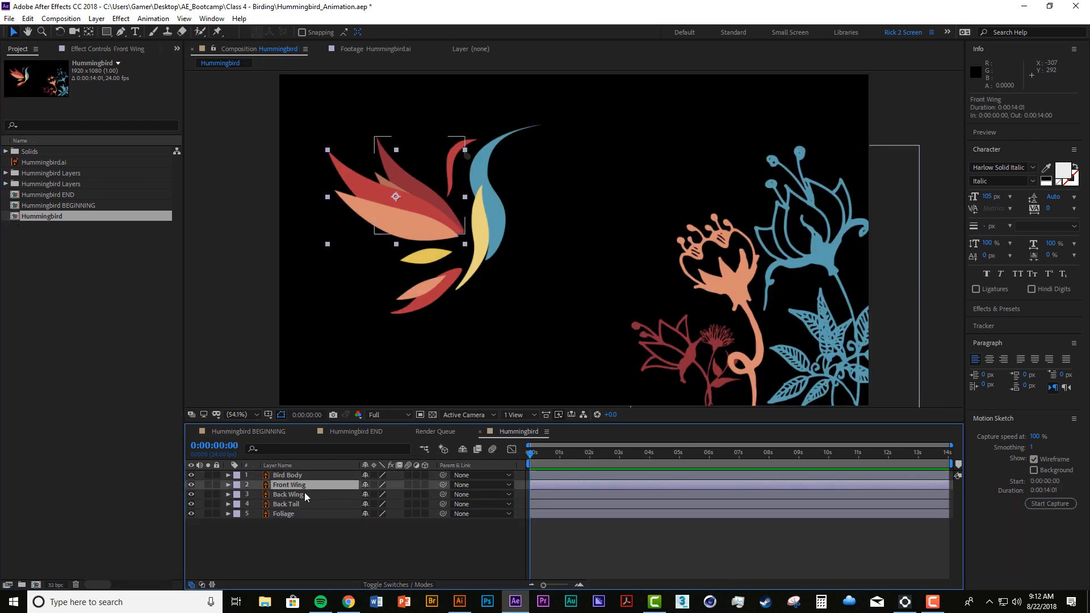
click(305, 494)
click(302, 504)
click(302, 513)
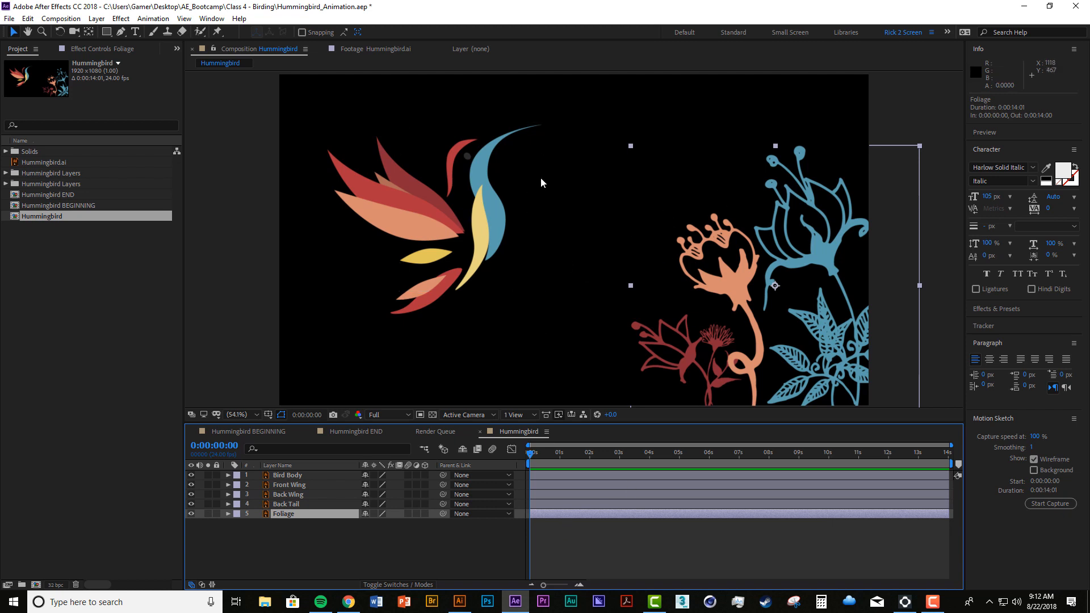
drag(528, 457, 490, 451)
Toggle the Bird Body, Back Wing and Back Tail layers off and on to check their separation, and close the Hummingbird composition.
click(191, 475)
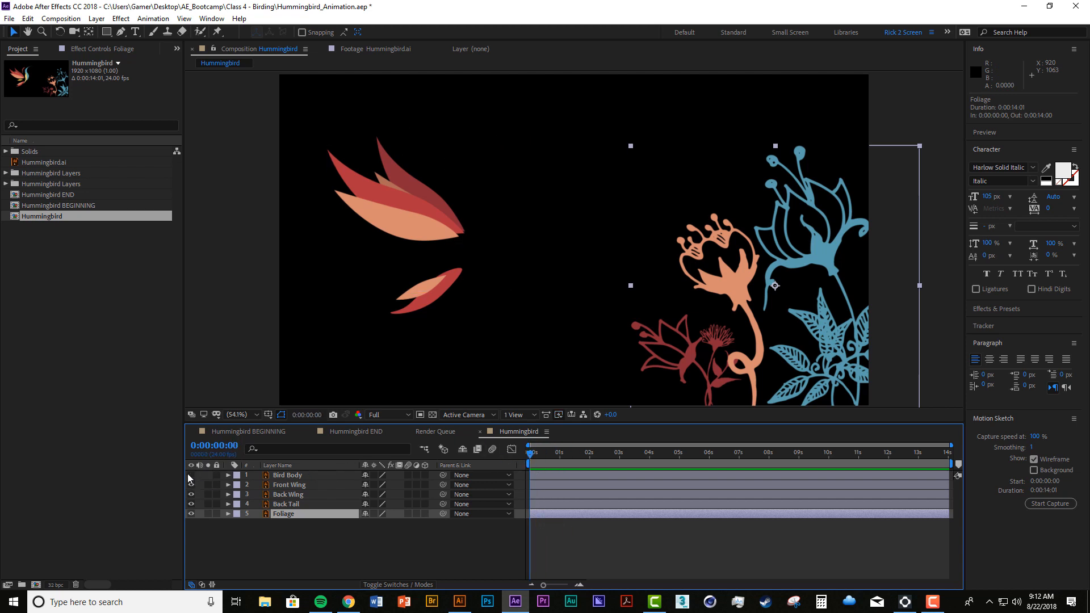
click(191, 475)
click(191, 494)
click(191, 494)
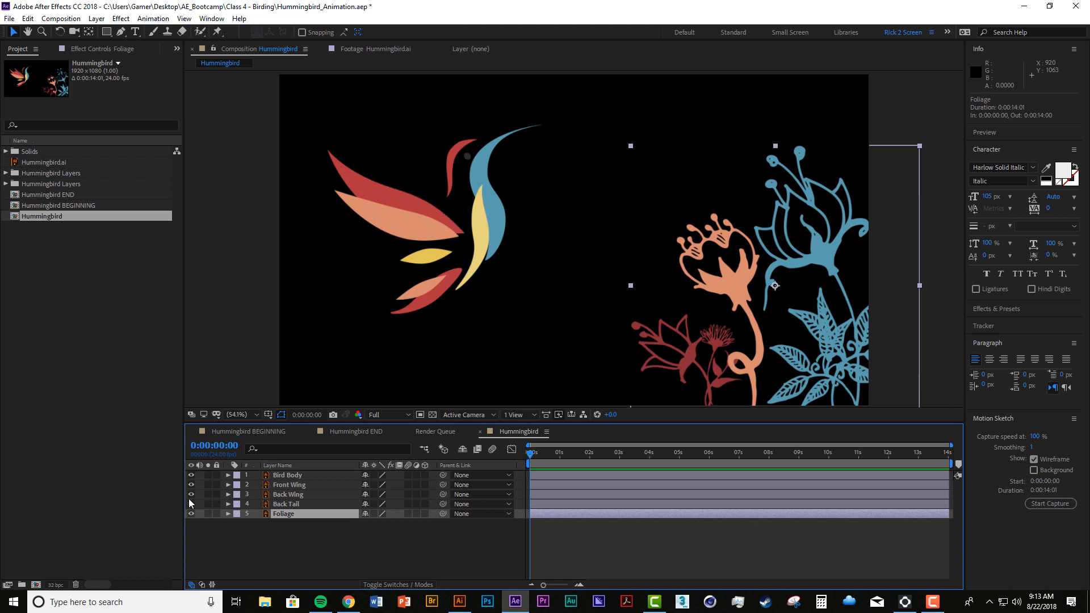
click(190, 504)
click(191, 504)
click(256, 545)
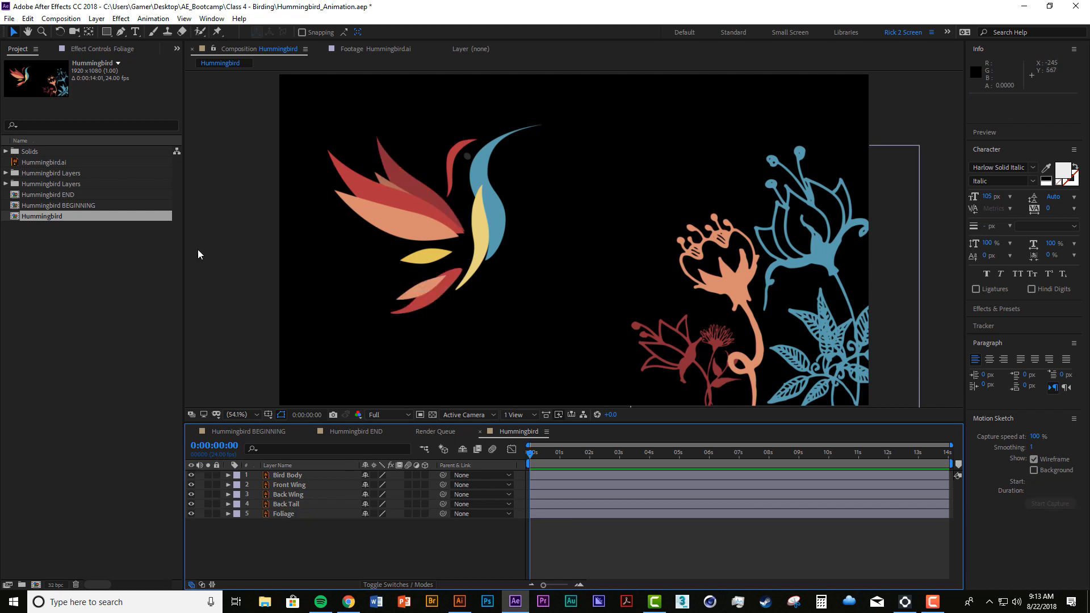
click(481, 432)
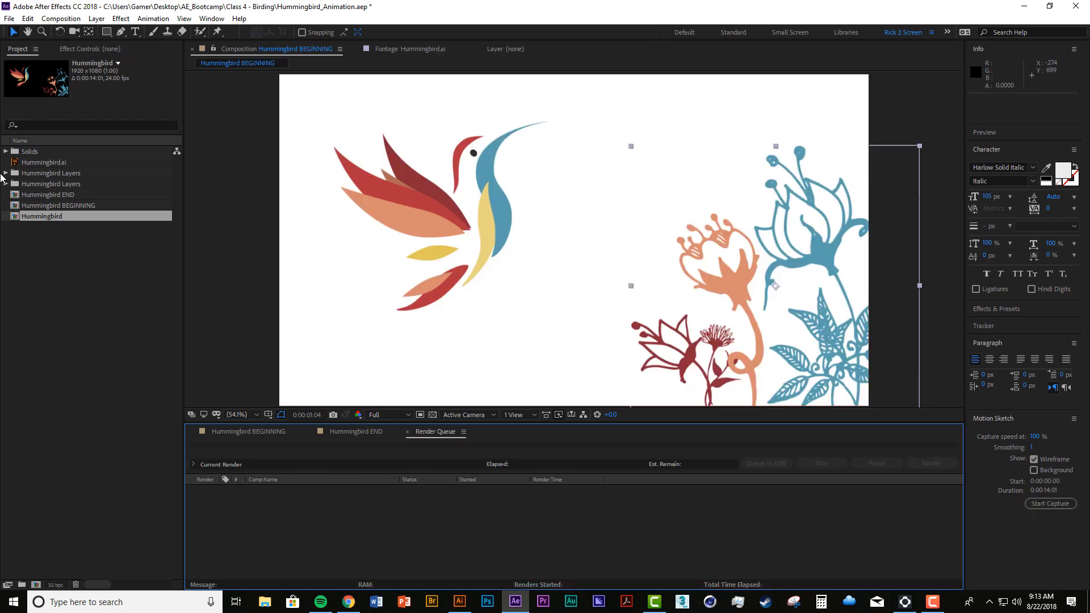
Delete the newly imported Hummingbird composition with its layers folder, and reopen the Hummingbird BEGINNING composition.
click(36, 216)
ctrl+click(52, 172)
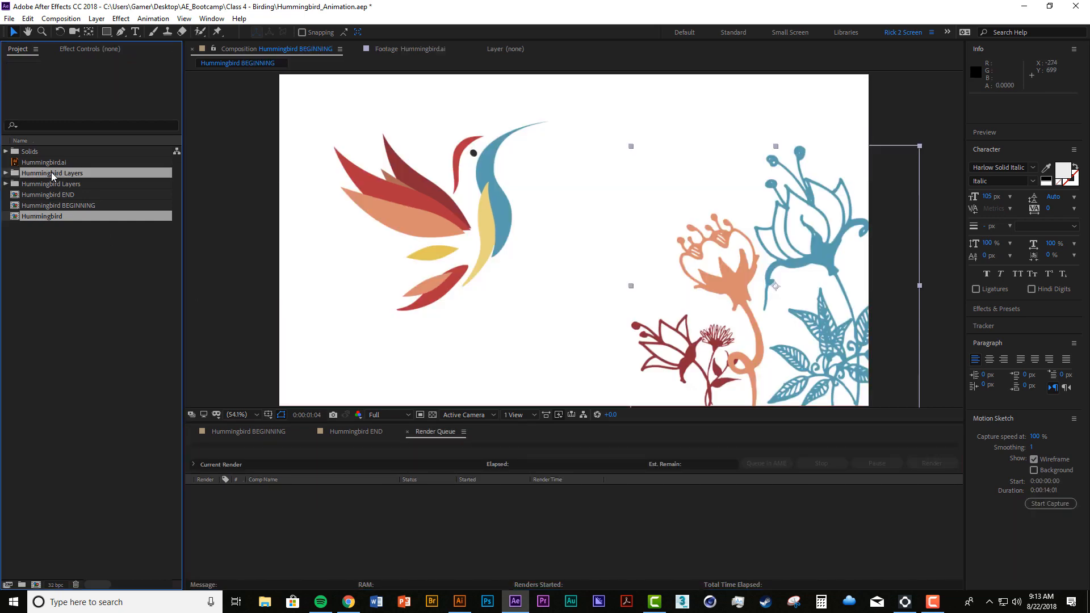
key(Delete)
click(397, 50)
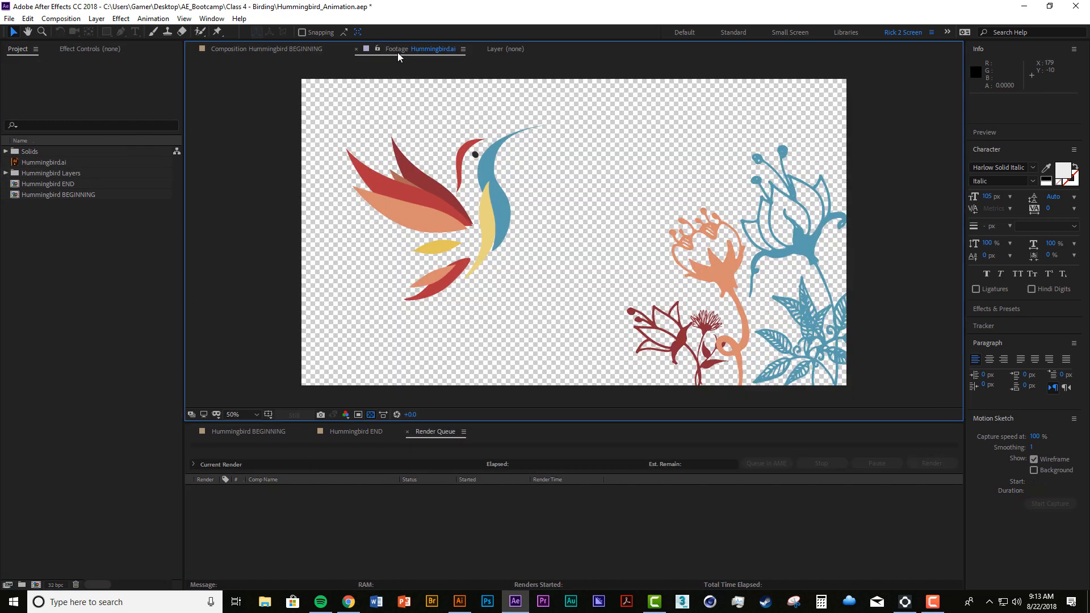
double_click(74, 190)
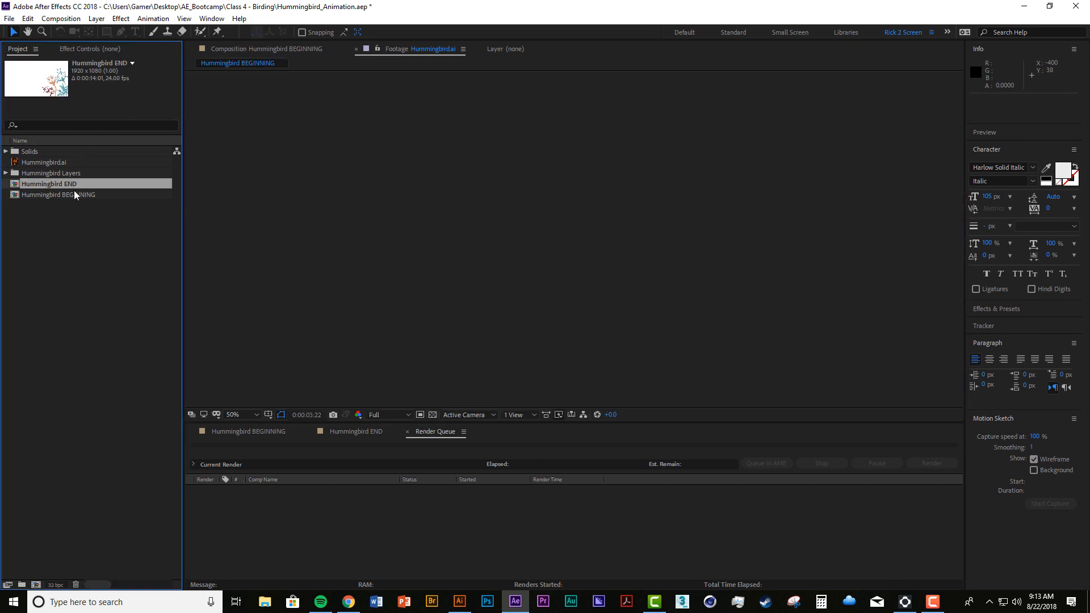
click(102, 237)
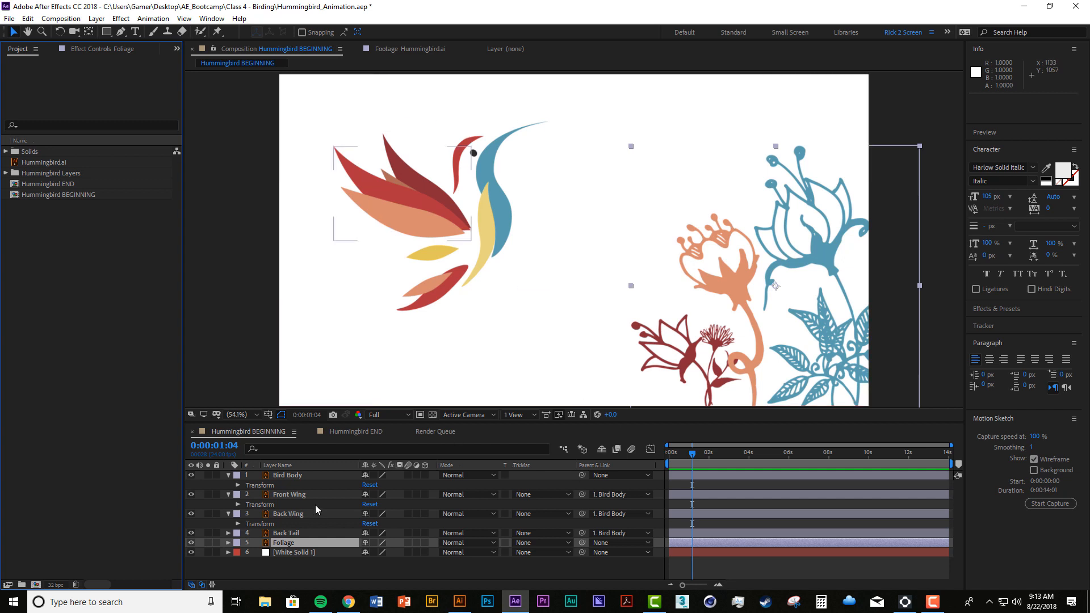
Toggle the visibility of the White Solid 1 layer off and on to check its role as the background.
click(295, 551)
click(191, 553)
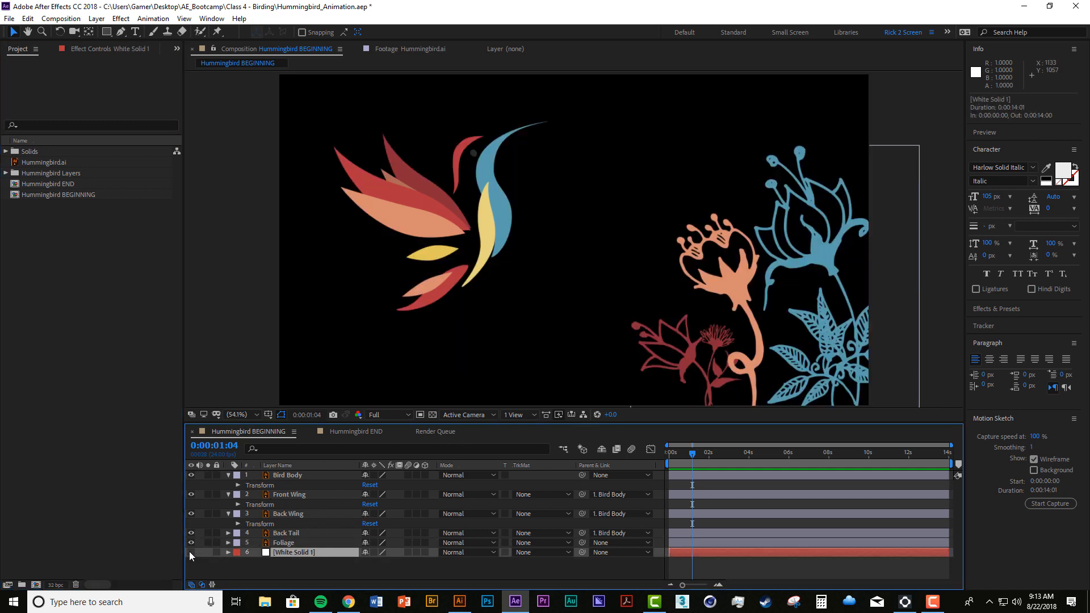
click(191, 552)
click(191, 552)
click(191, 552)
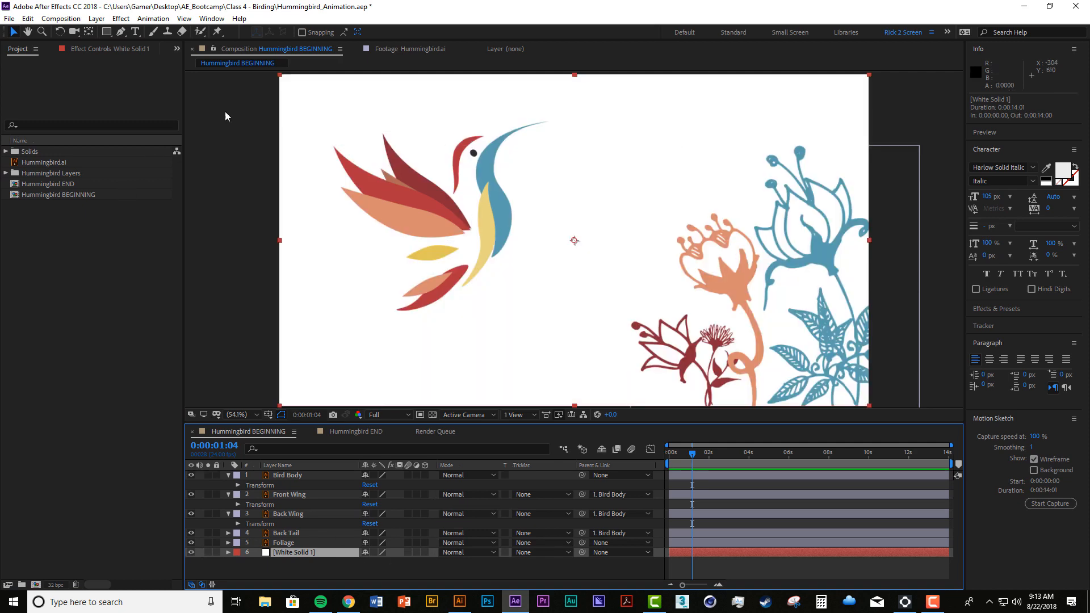
Create a deep red solid layer of 1920 x 1080 px beneath Foliage as a trial background and delete it.
click(90, 19)
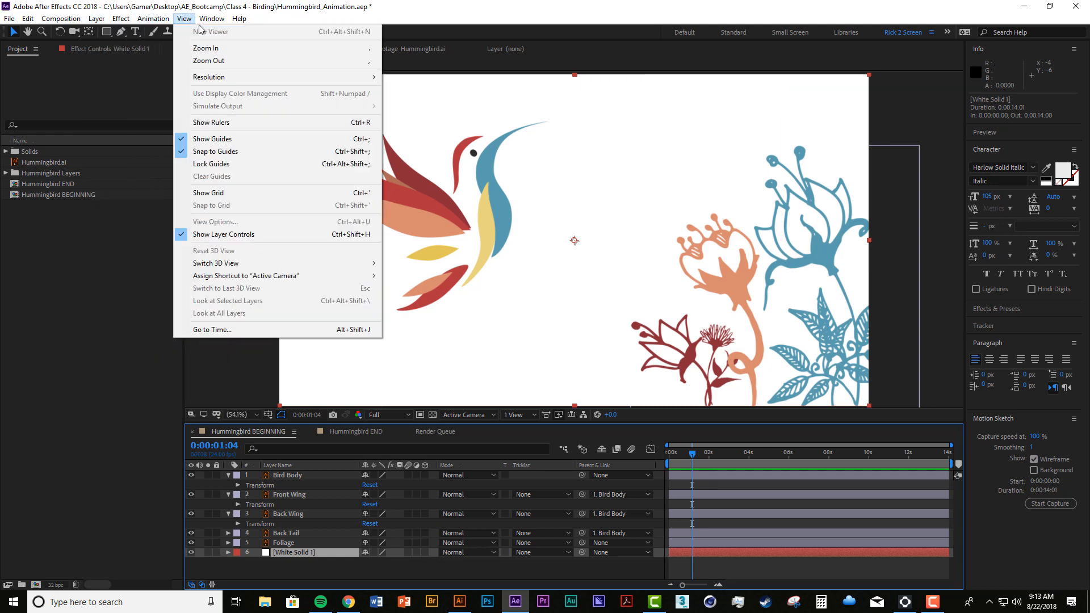
mouse_move(138, 34)
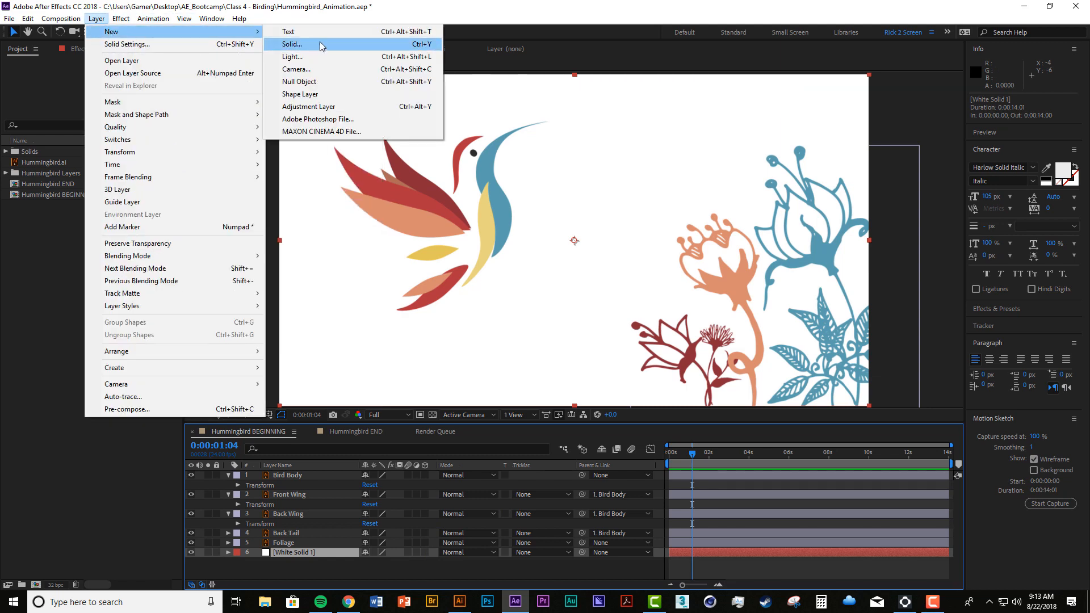
click(321, 45)
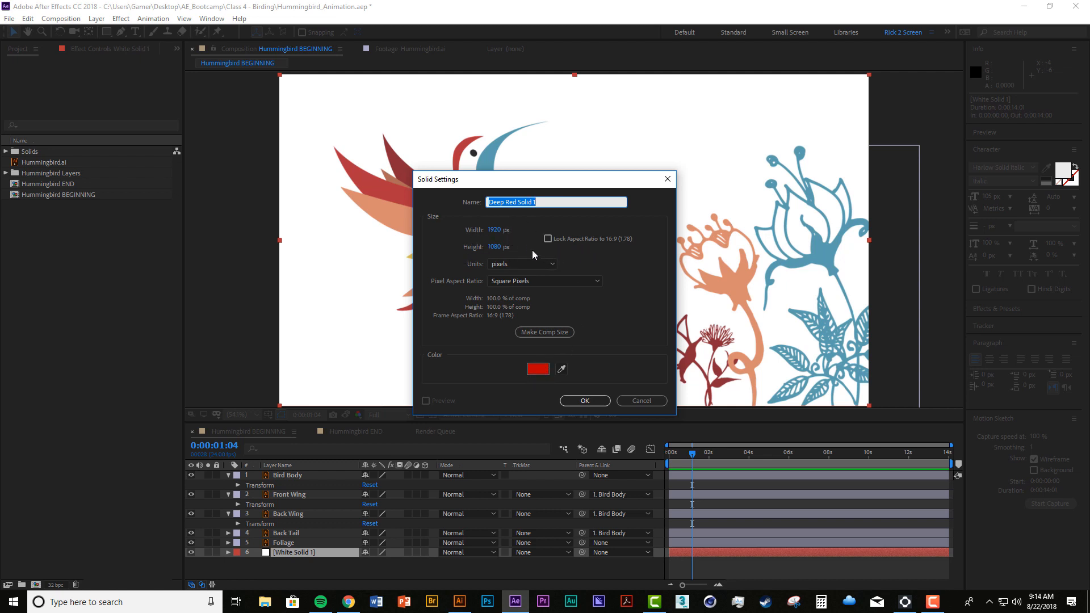
click(586, 401)
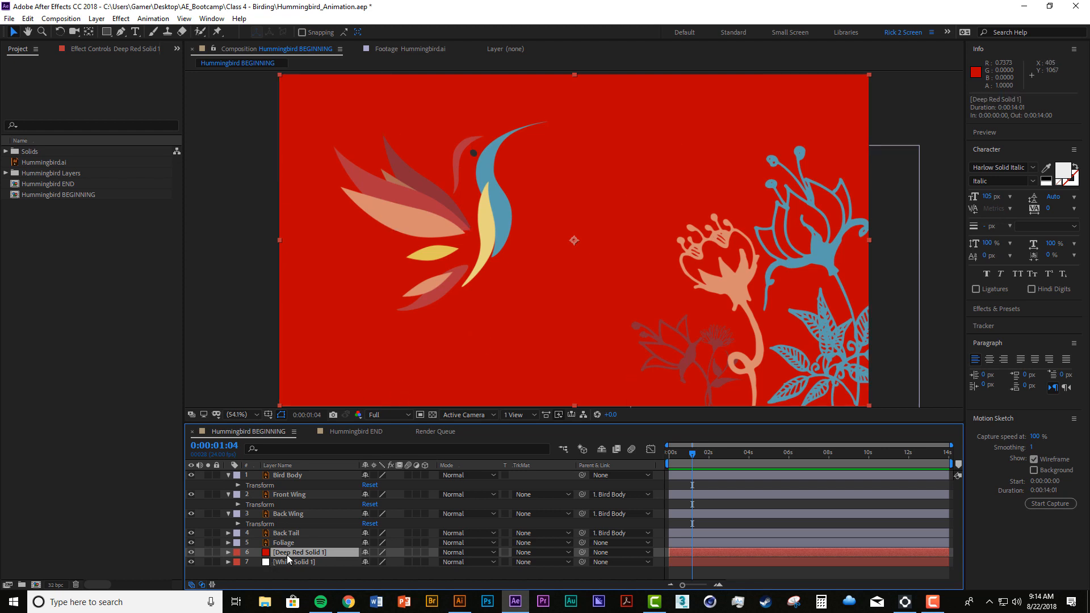
key(Delete)
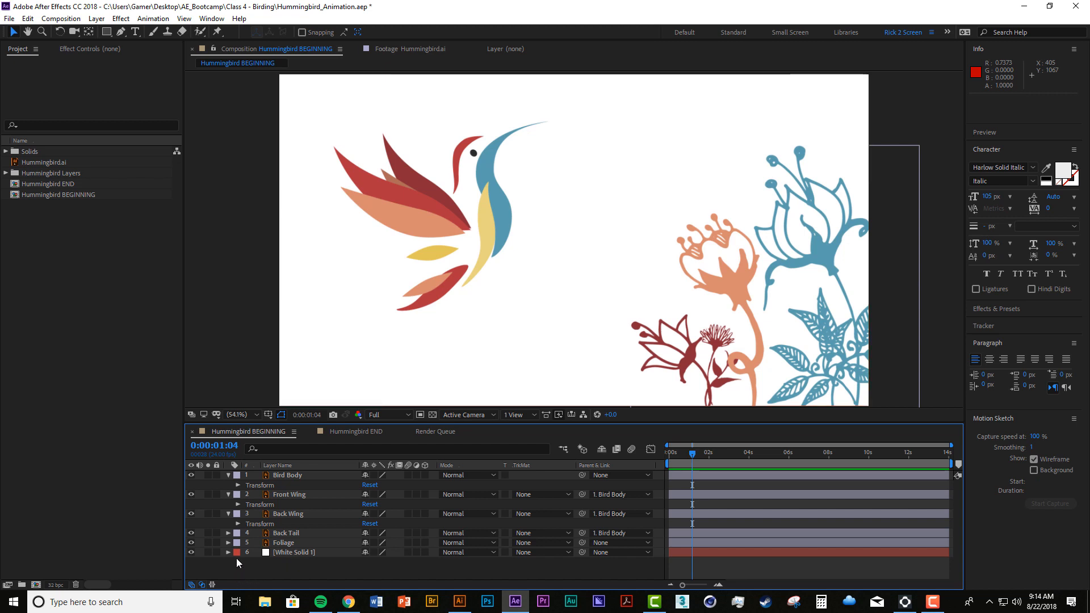
Select each layer in turn from White Solid 1 up to Bird Body, and return the playhead to 0:00:00:00.
click(294, 553)
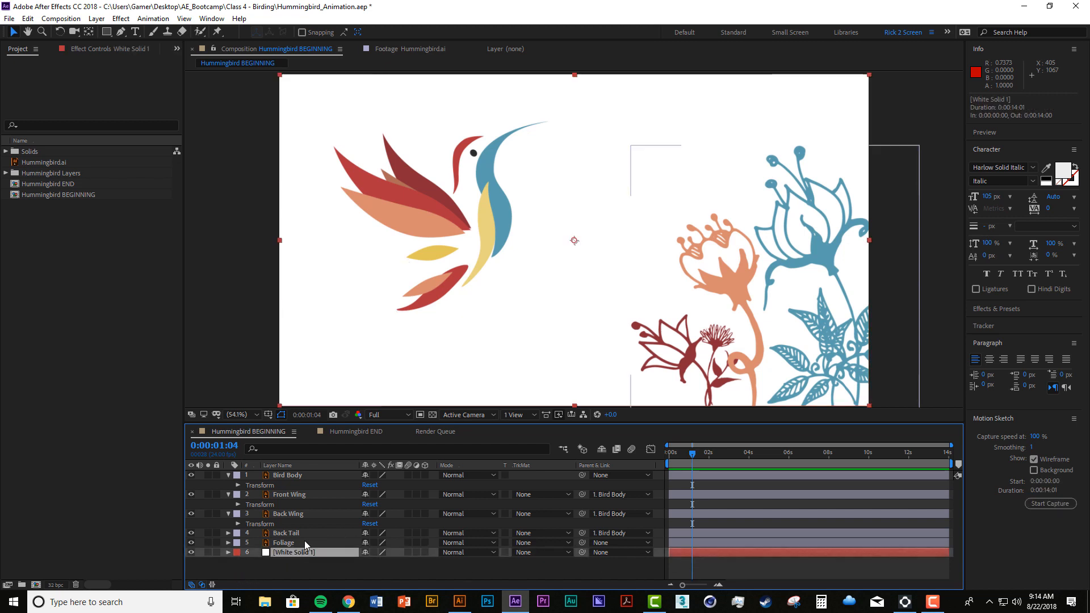
click(304, 540)
click(304, 533)
click(305, 512)
click(309, 494)
click(311, 475)
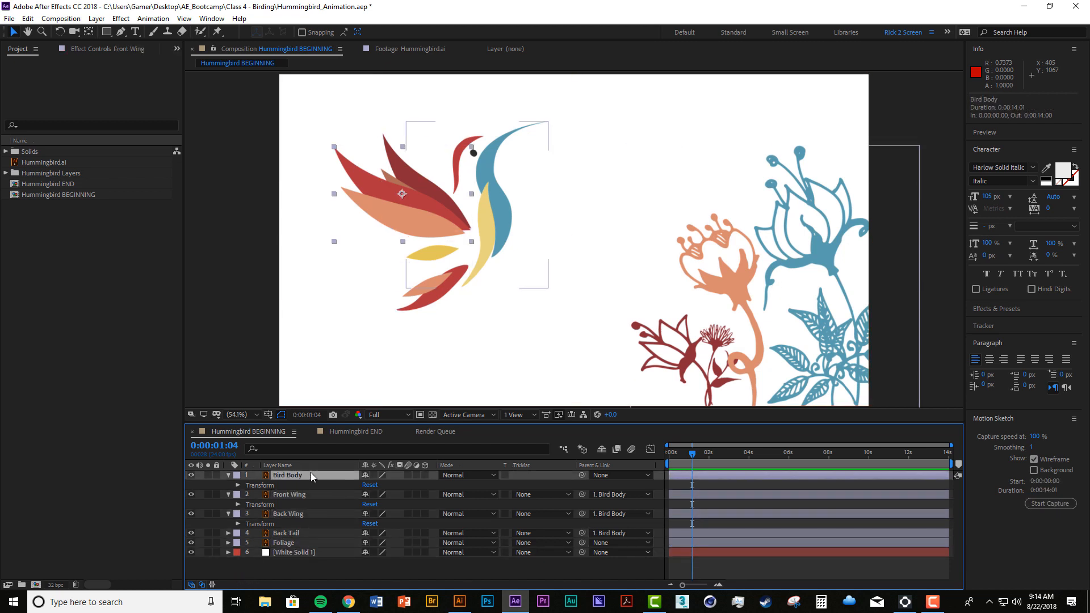
drag(692, 457, 659, 461)
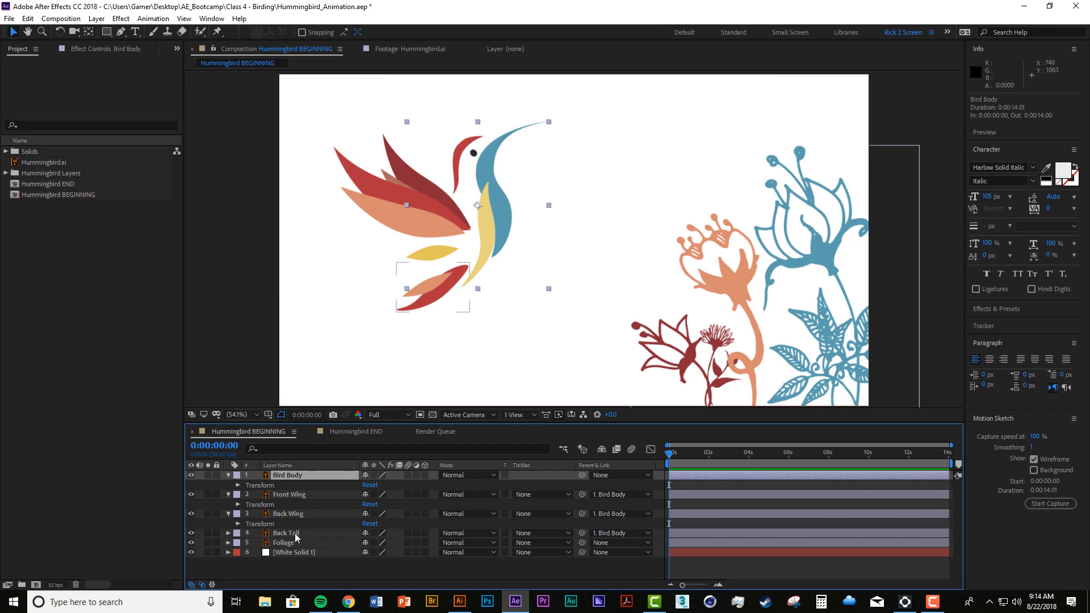
Try moving the Bird Body layer without the unparented wings and tail, and undo the moves.
key(ctrl+z)
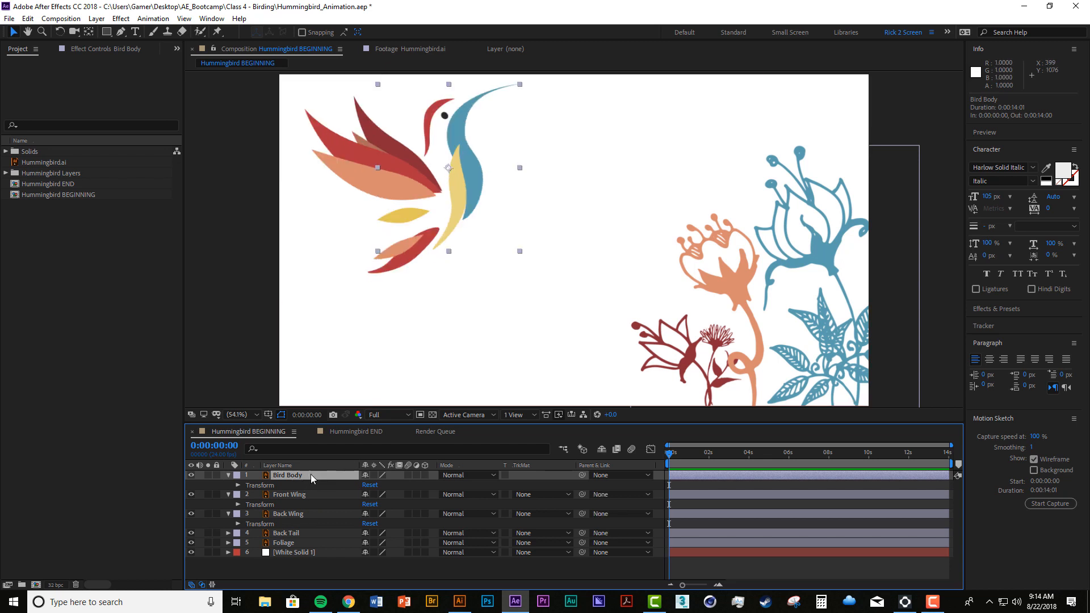
drag(476, 177, 490, 197)
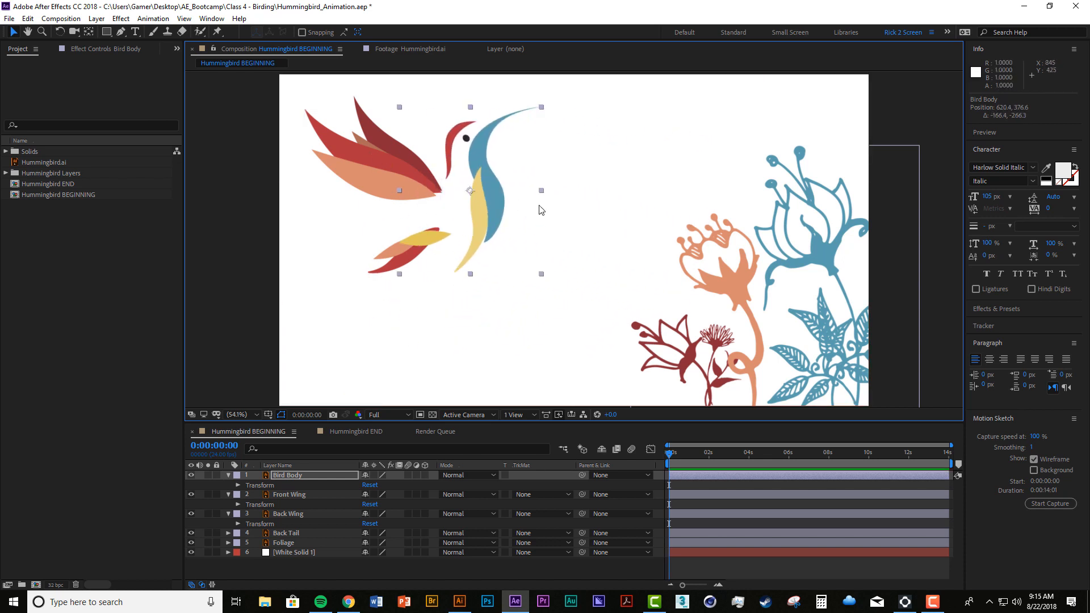
key(ctrl+z)
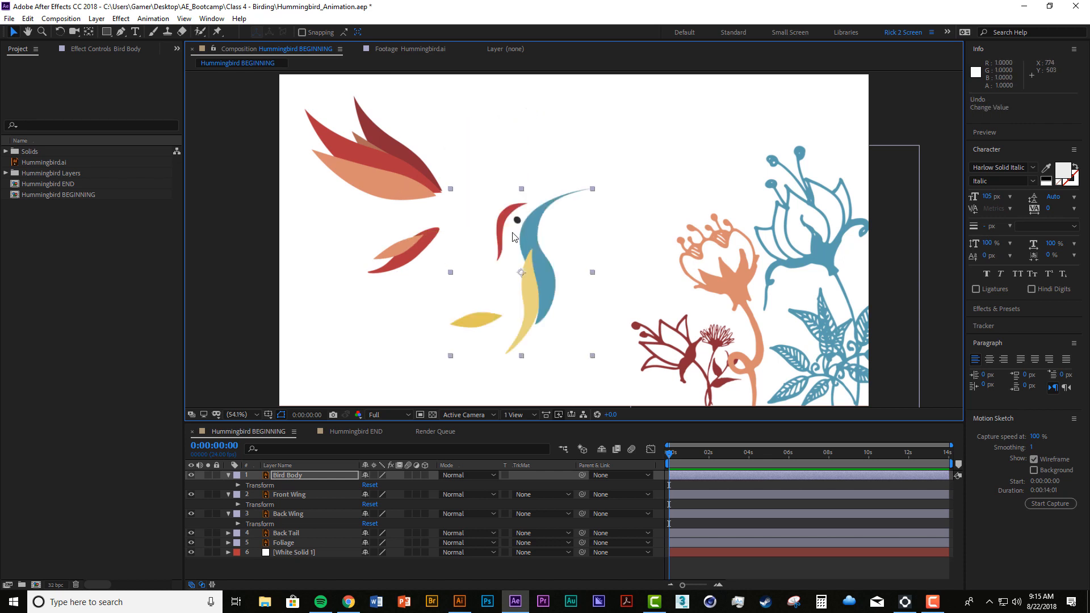
key(ctrl+x)
key(ctrl+z)
key(ctrl+z)
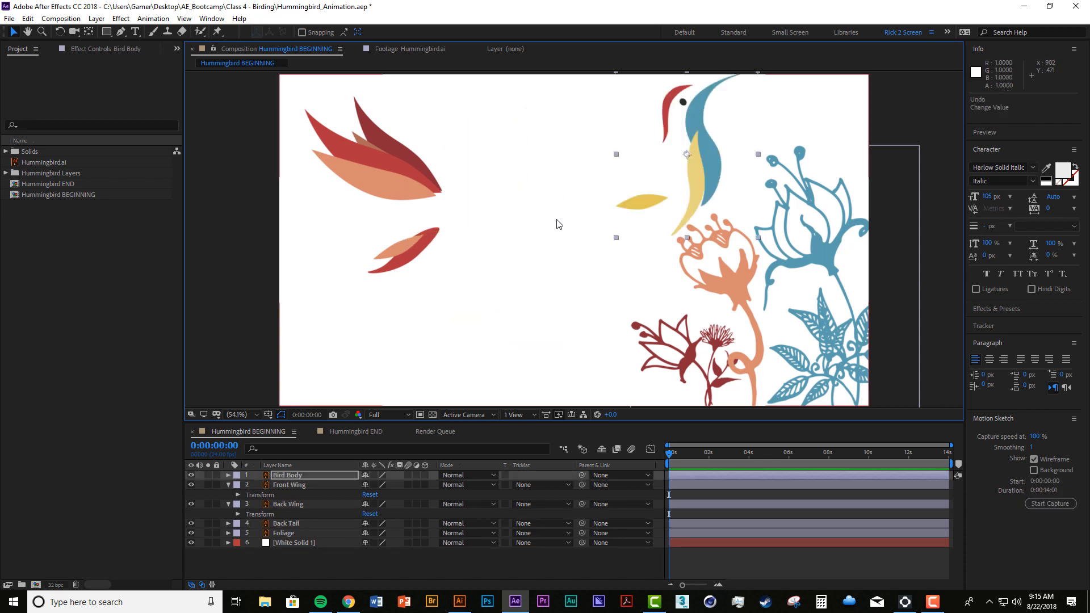
click(735, 556)
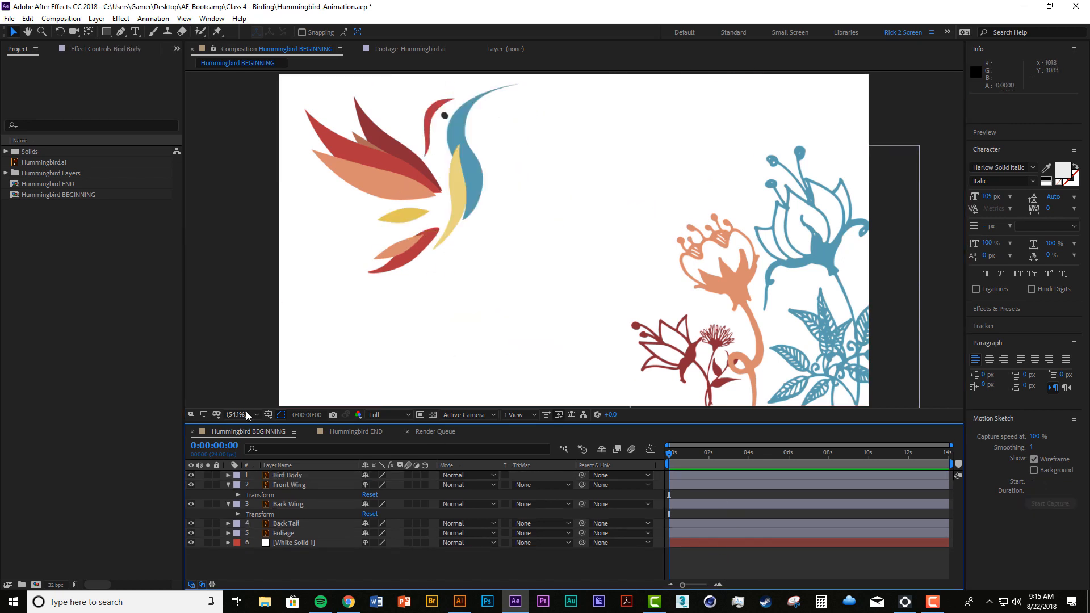
Parent the Front Wing, Back Wing and Back Tail layers to Bird Body.
click(326, 486)
click(320, 504)
click(320, 524)
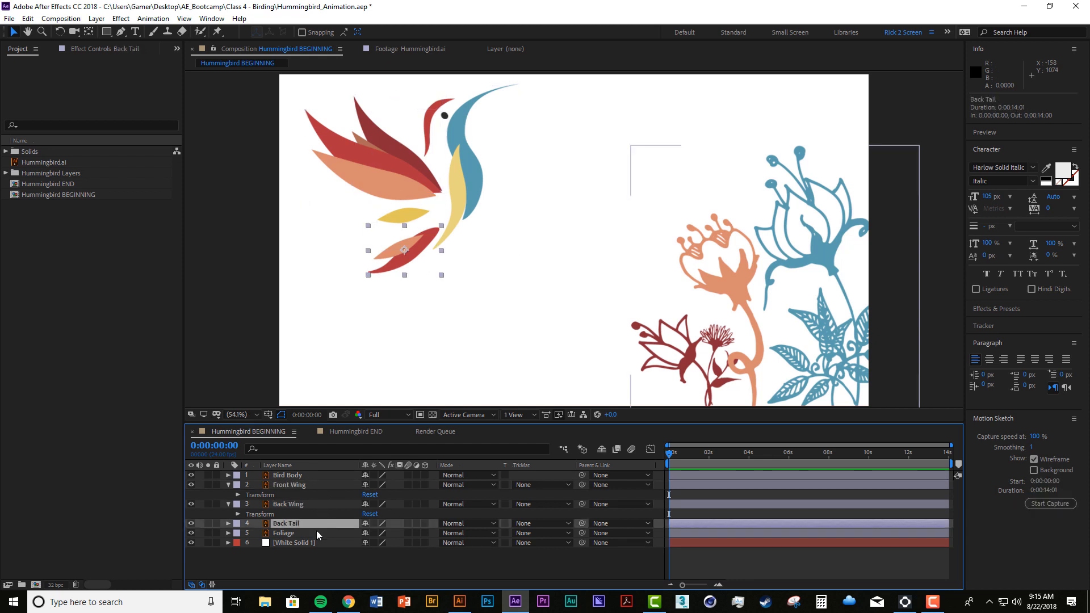
click(316, 504)
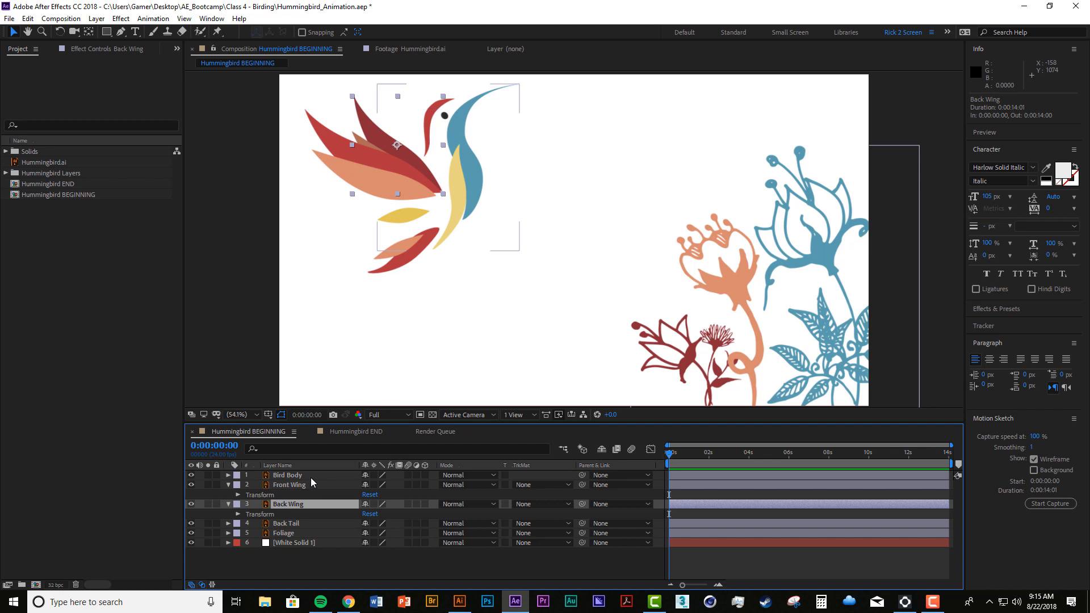
click(311, 478)
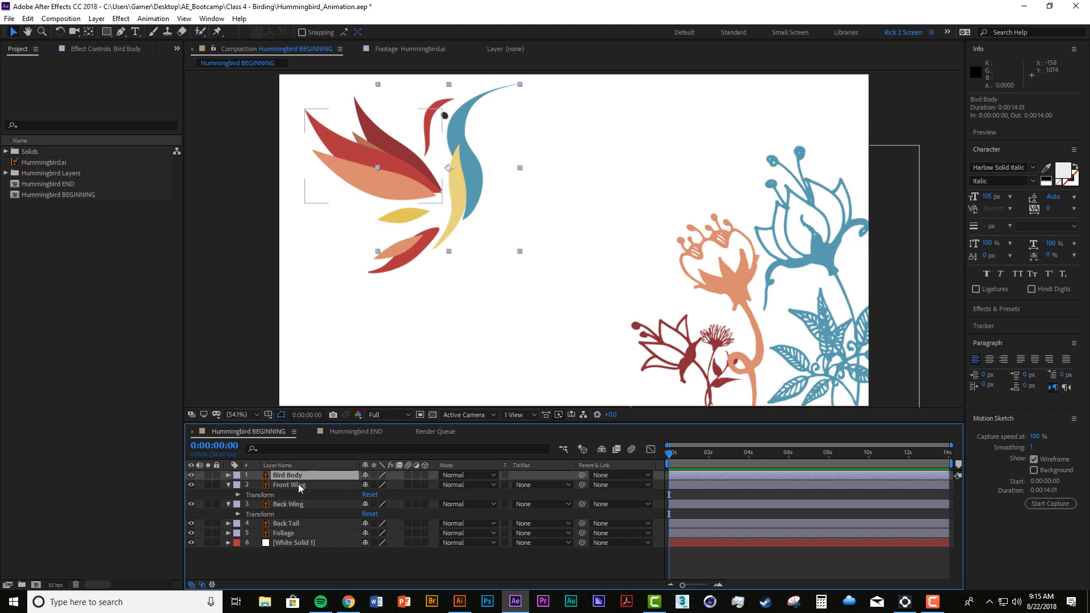
click(299, 486)
shift+click(290, 522)
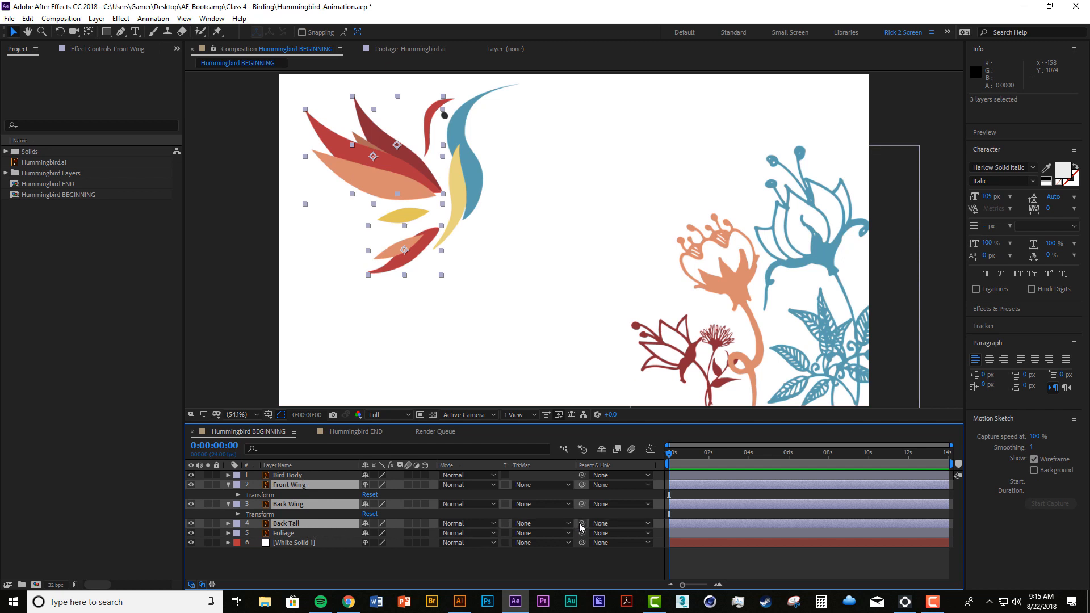
drag(581, 525, 324, 479)
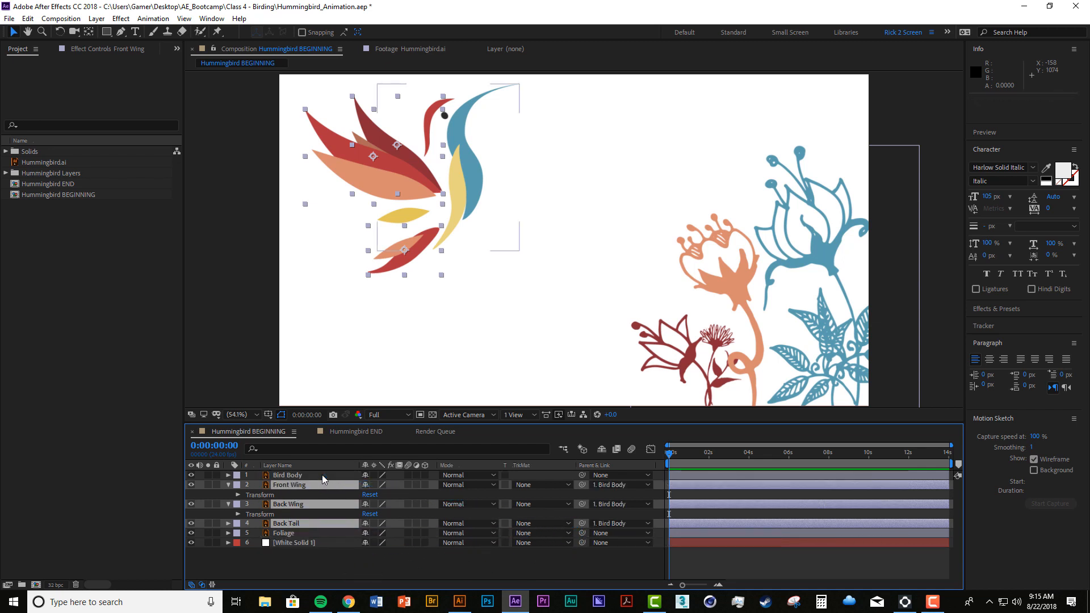
click(394, 568)
Move Bird Body with its parented wings and tail around the canvas, leaving it at a position of about 583, 415.
click(317, 473)
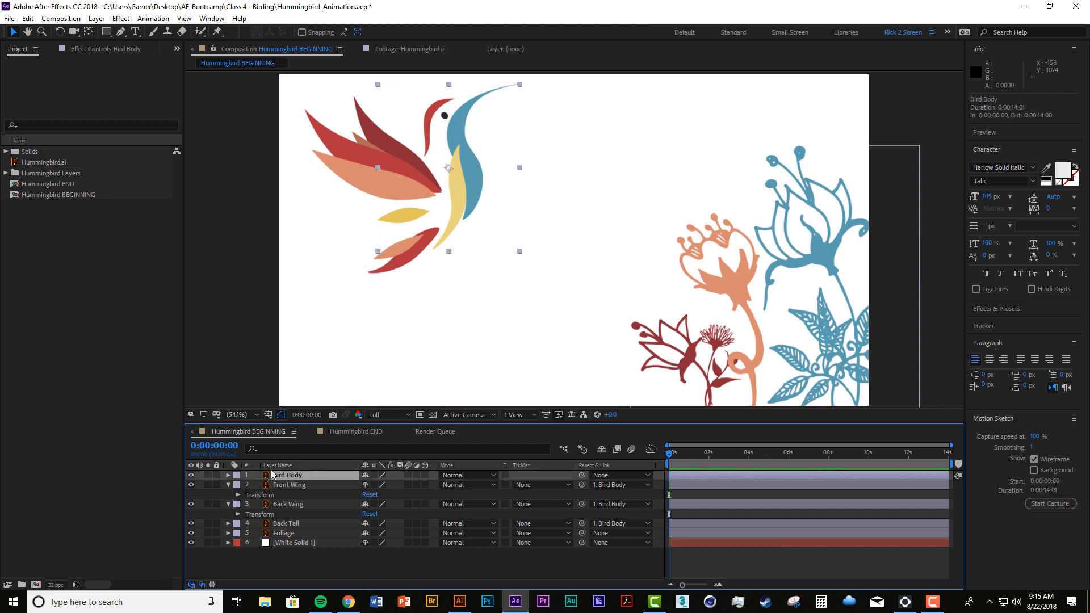
drag(459, 192, 523, 232)
click(289, 476)
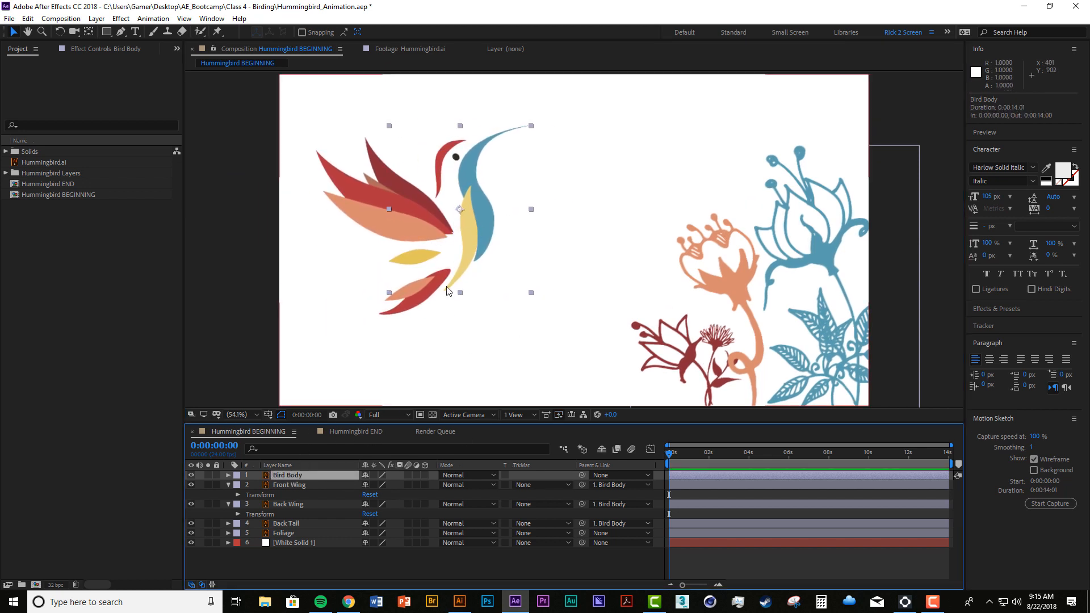
mouse_move(477, 240)
mouse_down()
mouse_move(521, 321)
mouse_move(297, 284)
mouse_move(455, 316)
mouse_move(551, 313)
mouse_move(420, 227)
mouse_move(511, 273)
mouse_move(618, 233)
mouse_move(476, 239)
mouse_up()
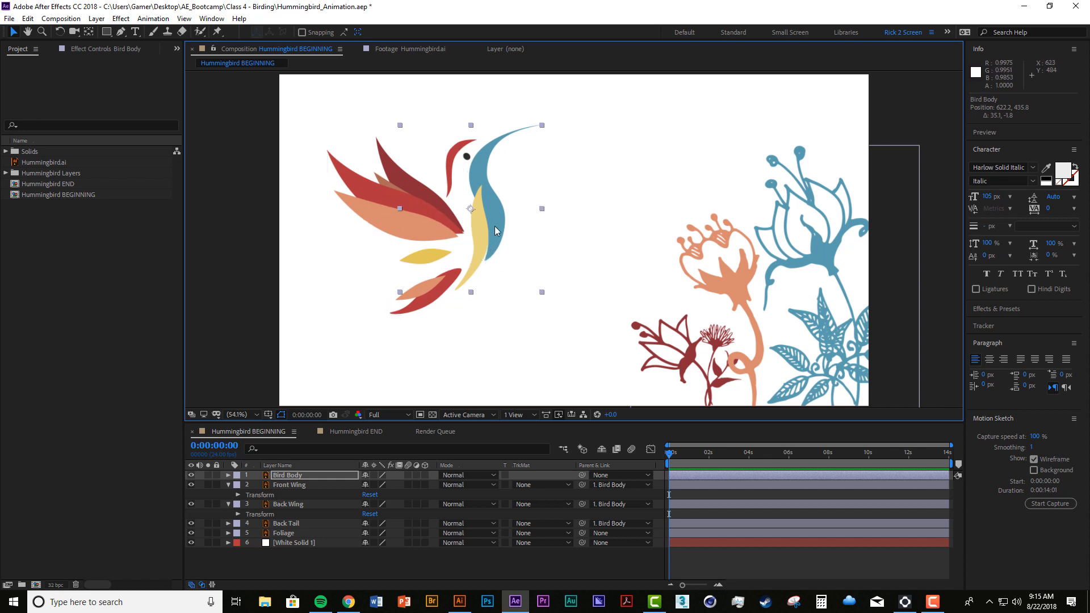
drag(484, 239, 472, 233)
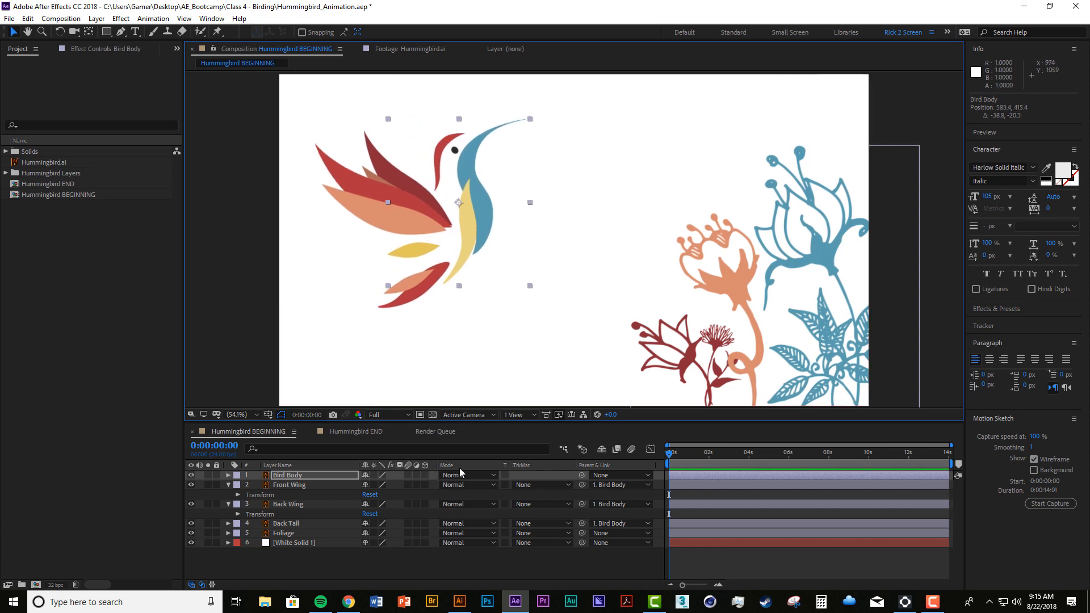
Expand Bird Body's Transform properties, try out its rotation, and set the rotation to 2°.
click(332, 476)
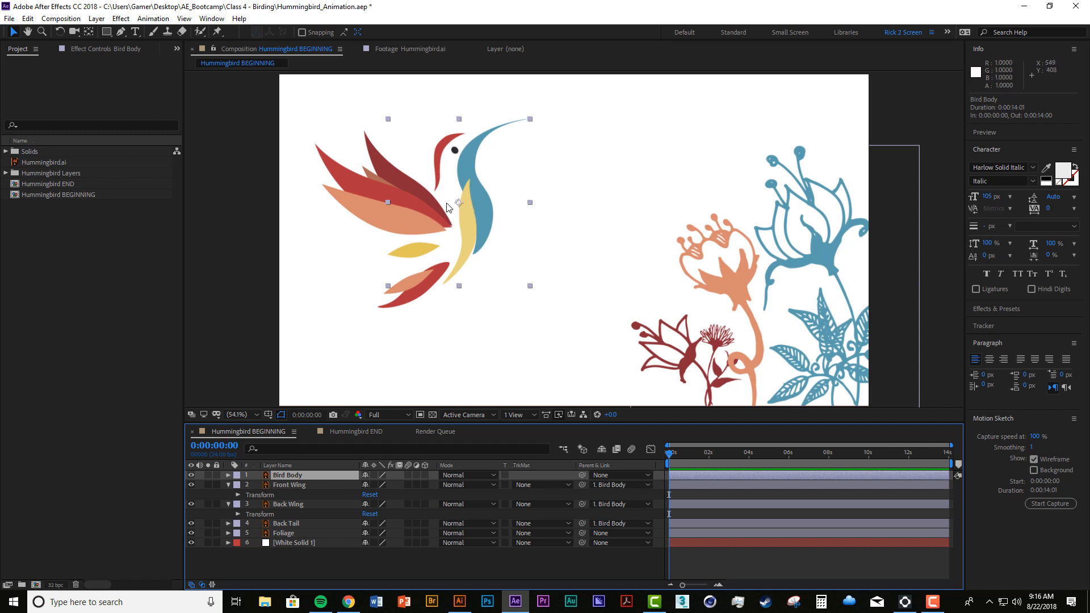
click(228, 475)
click(238, 485)
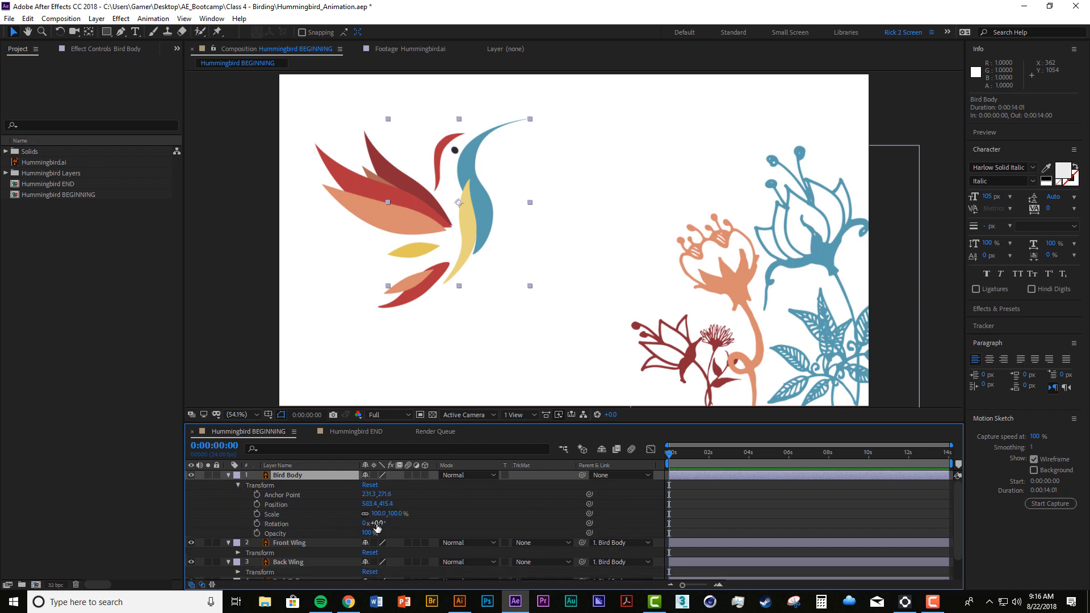
drag(377, 527, 455, 523)
key(ctrl+z)
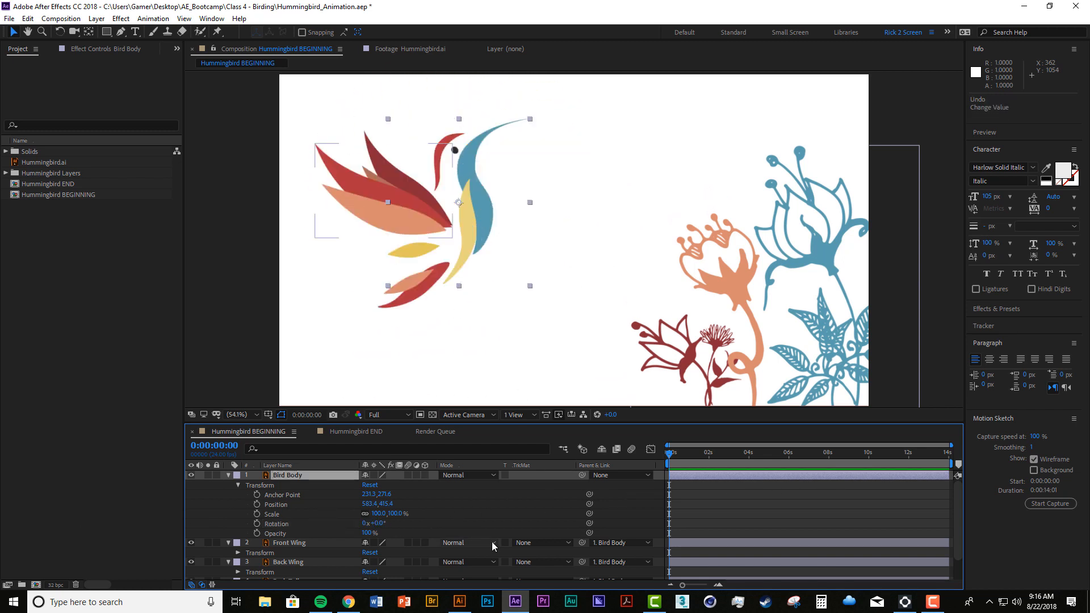
mouse_move(385, 525)
mouse_down()
mouse_move(449, 549)
mouse_move(389, 543)
mouse_up()
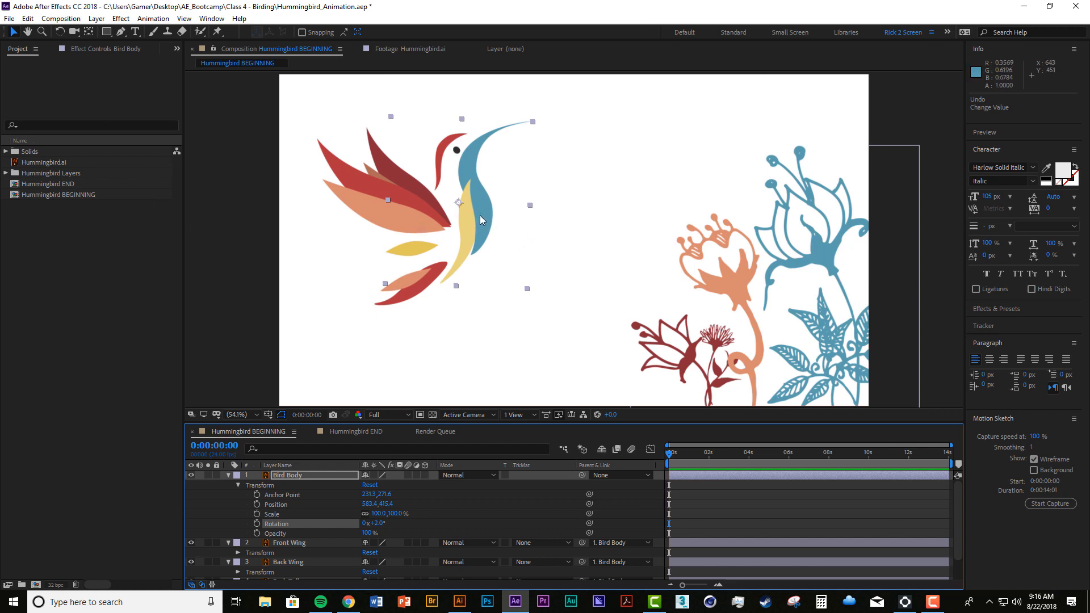
Move Bird Body's anchor point with the Anchor Point tool to the empty area between bird and flowers, at about 727, 488.
click(89, 33)
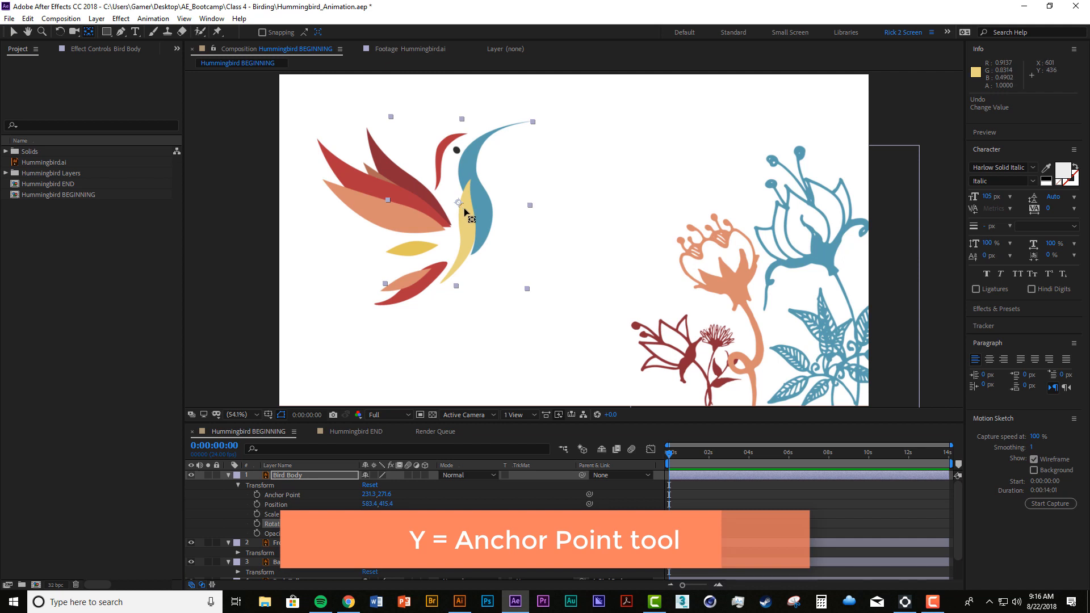
drag(459, 205, 608, 274)
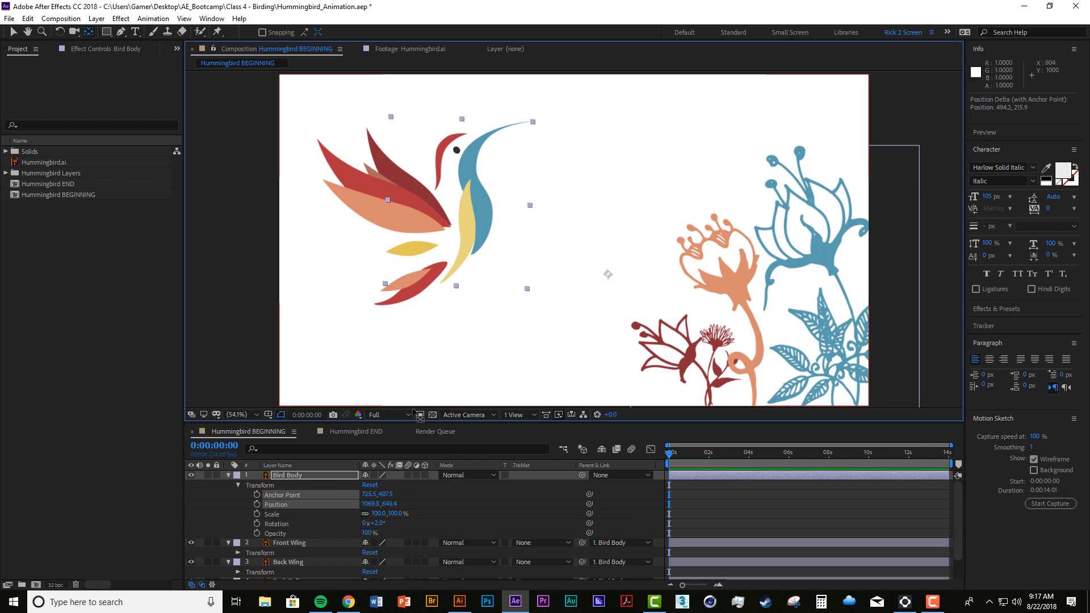
click(293, 478)
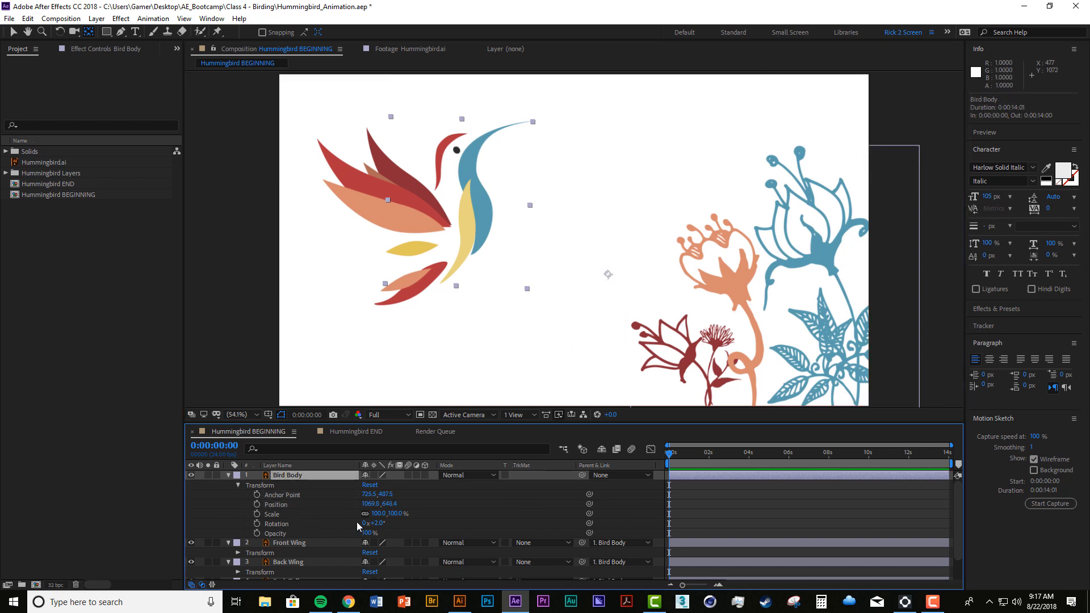
Try out the off-body rotation and undo it, reposition Bird Body's anchor point mid-body at about 296, 310, and rotate the layer to 24°.
drag(381, 523, 267, 520)
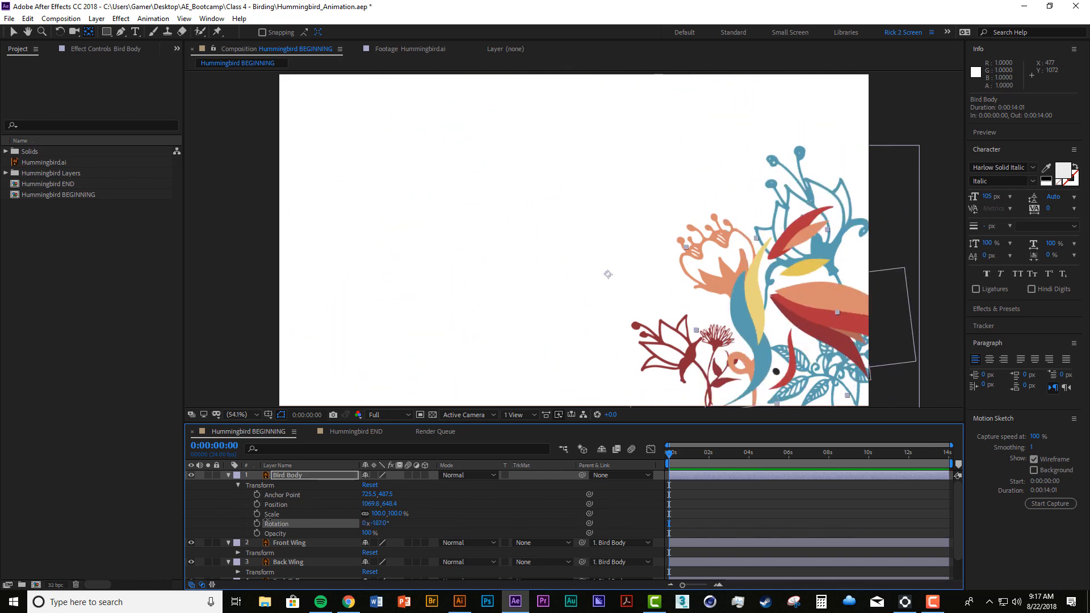
key(ctrl+z)
drag(607, 274, 481, 221)
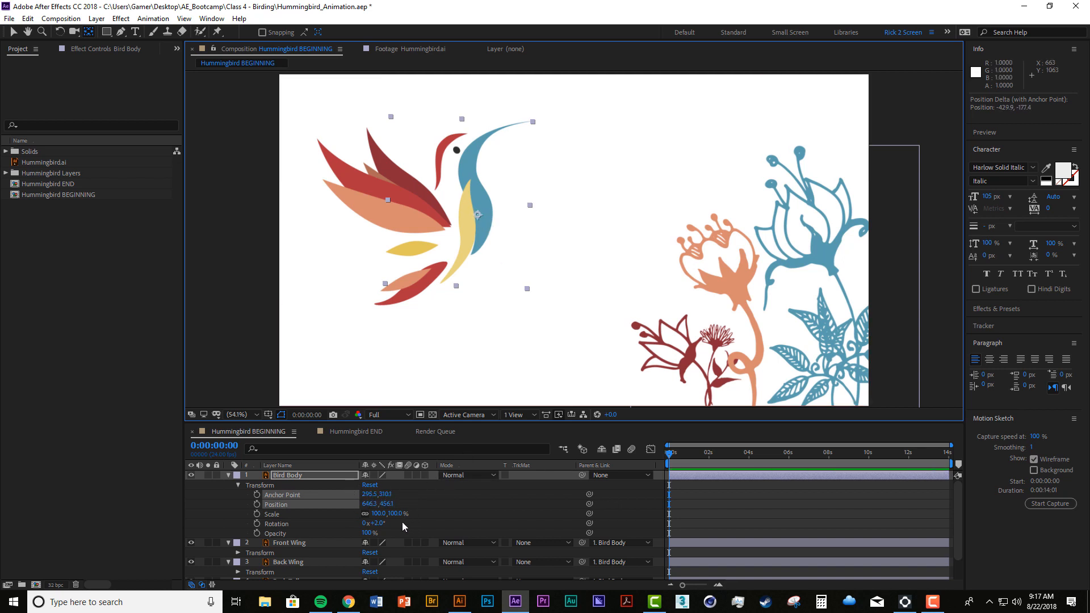
drag(375, 524, 407, 542)
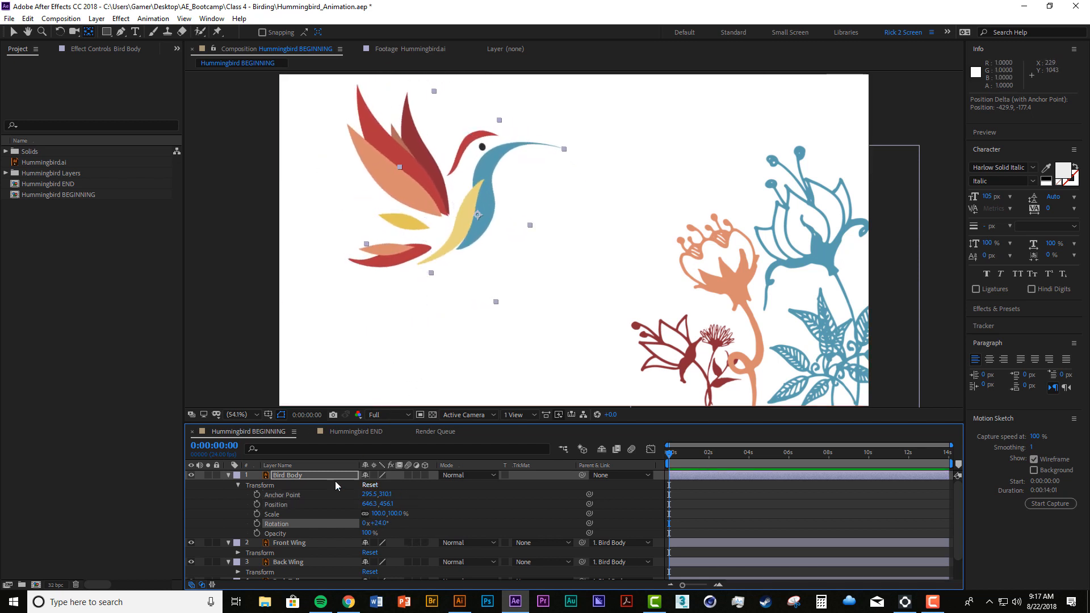
click(318, 477)
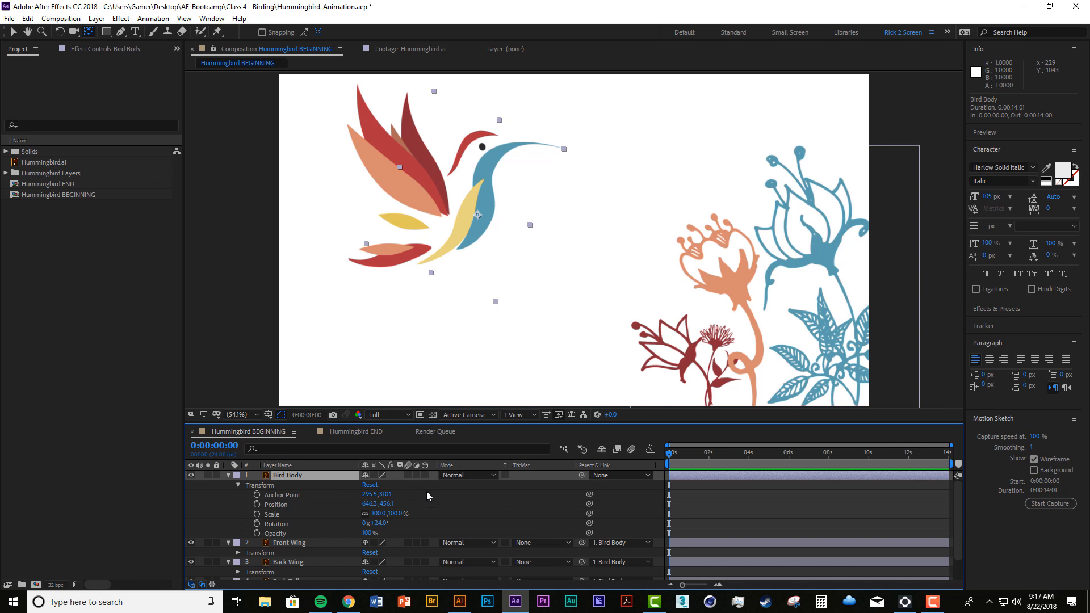
Expand Front Wing's Transform properties, try rotating the wing around its centred anchor point, and undo the rotation.
scroll(467, 517, down, 2)
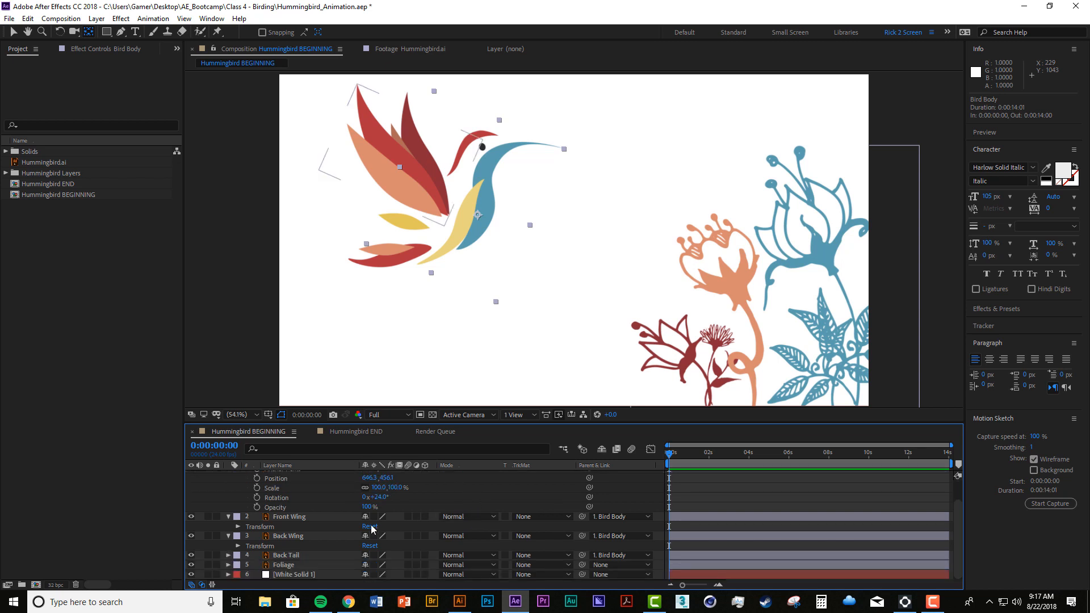
click(299, 516)
click(239, 526)
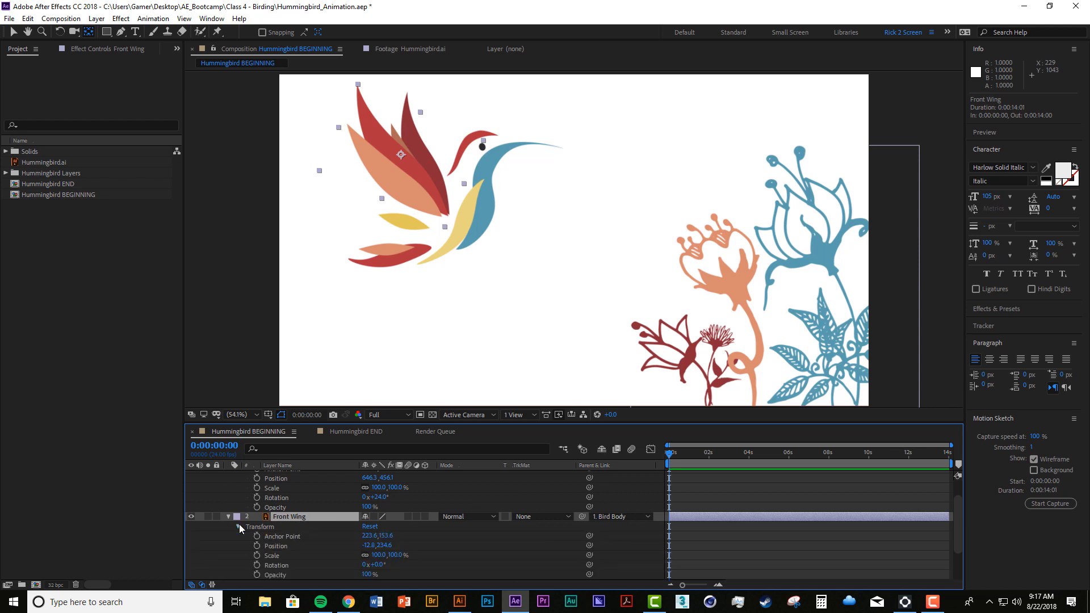
scroll(329, 522, down, 2)
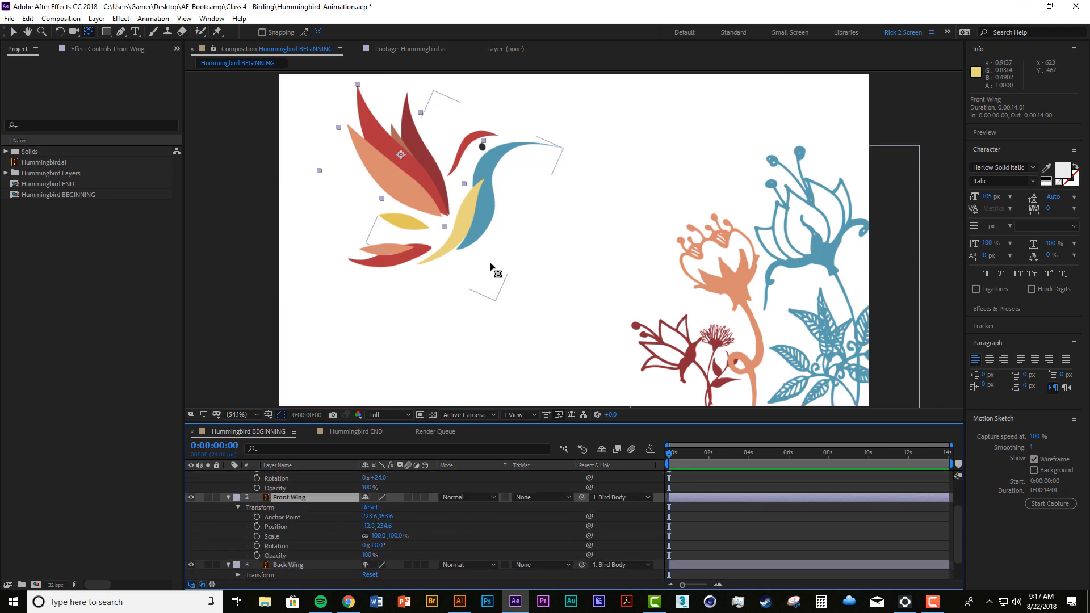
drag(375, 546, 304, 556)
key(ctrl+z)
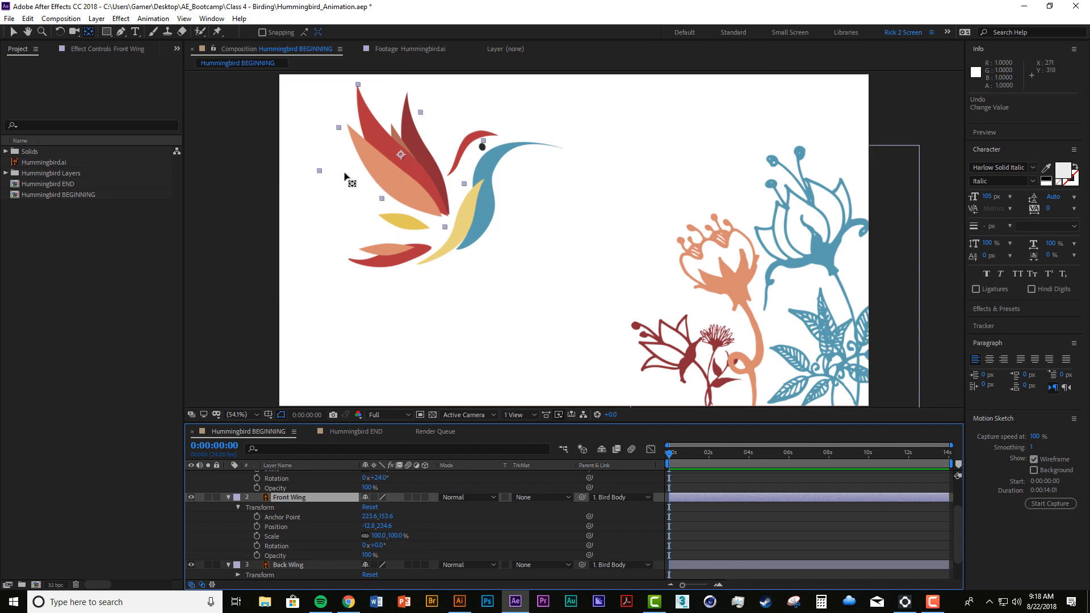
Move Front Wing's anchor point to the wing's base at about 441, 279, and test the wing's rotation before undoing it.
drag(400, 157, 445, 219)
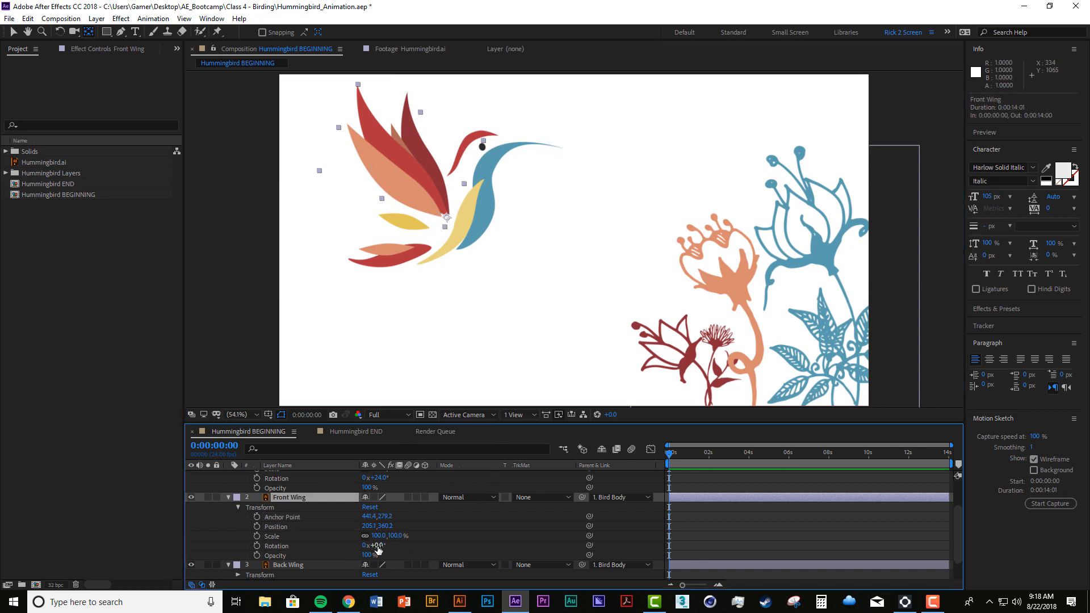
mouse_move(379, 548)
mouse_down()
mouse_move(391, 547)
mouse_move(354, 545)
mouse_move(414, 544)
mouse_move(387, 538)
mouse_up()
key(ctrl+z)
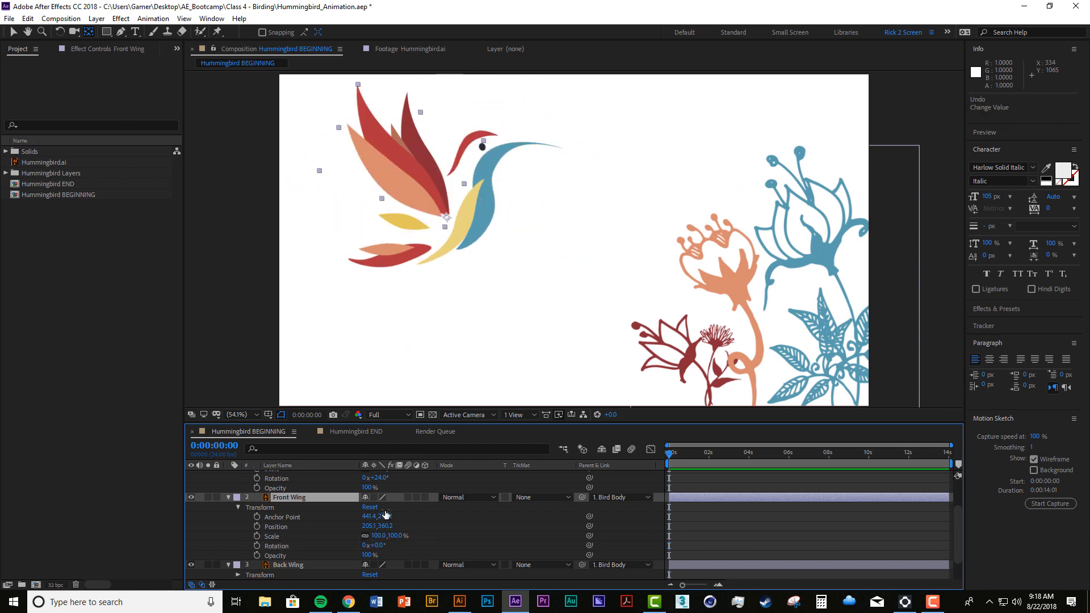
Move Back Wing's anchor point to the wing's base at about 292, 315, and test its rotation before undoing it.
scroll(346, 514, down, 2)
click(334, 536)
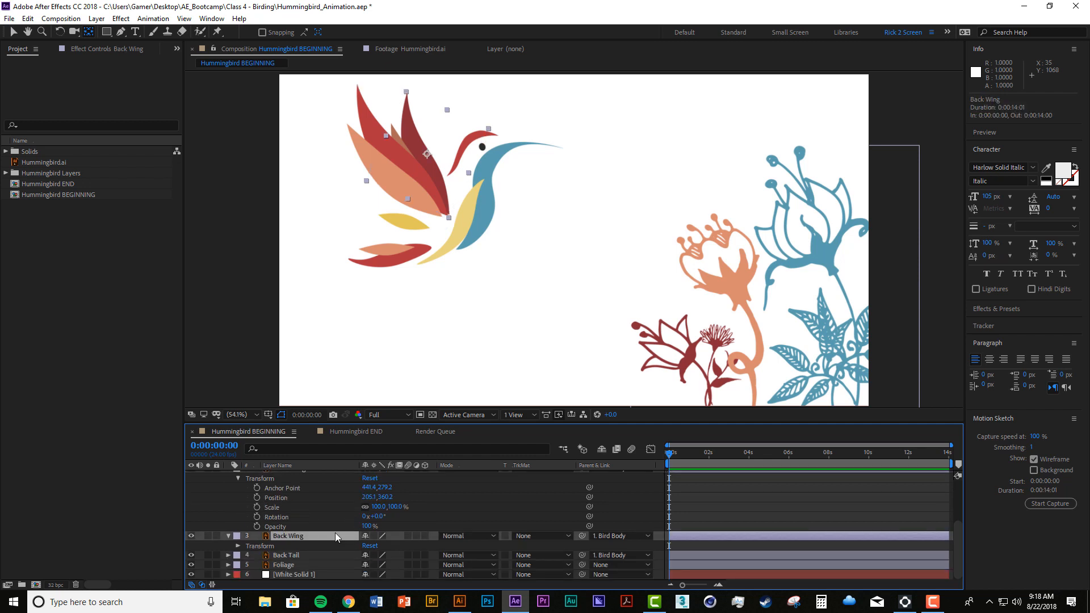
click(237, 546)
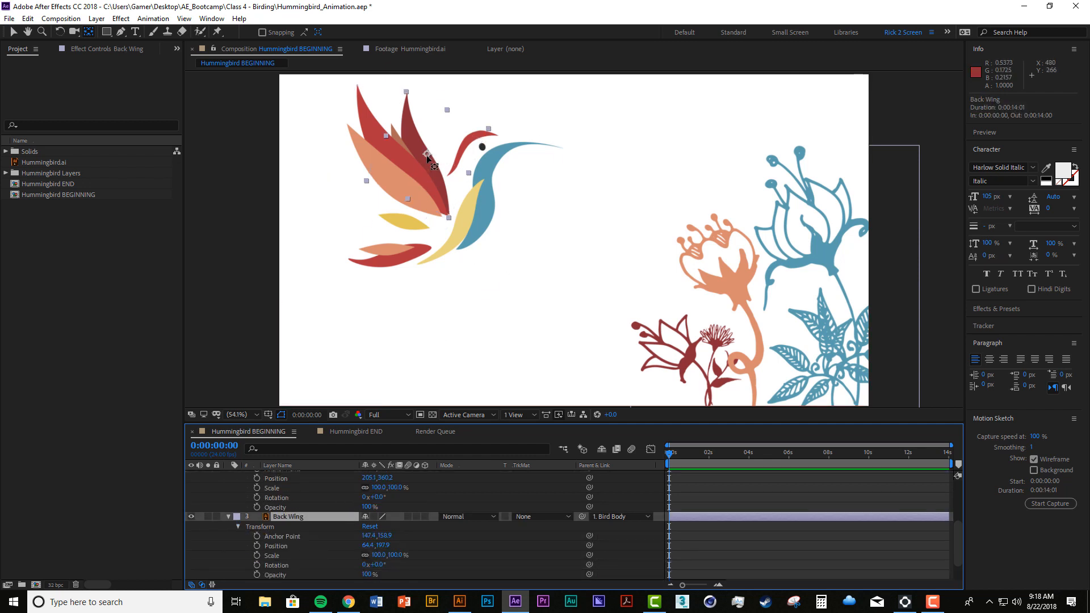
drag(423, 165, 449, 221)
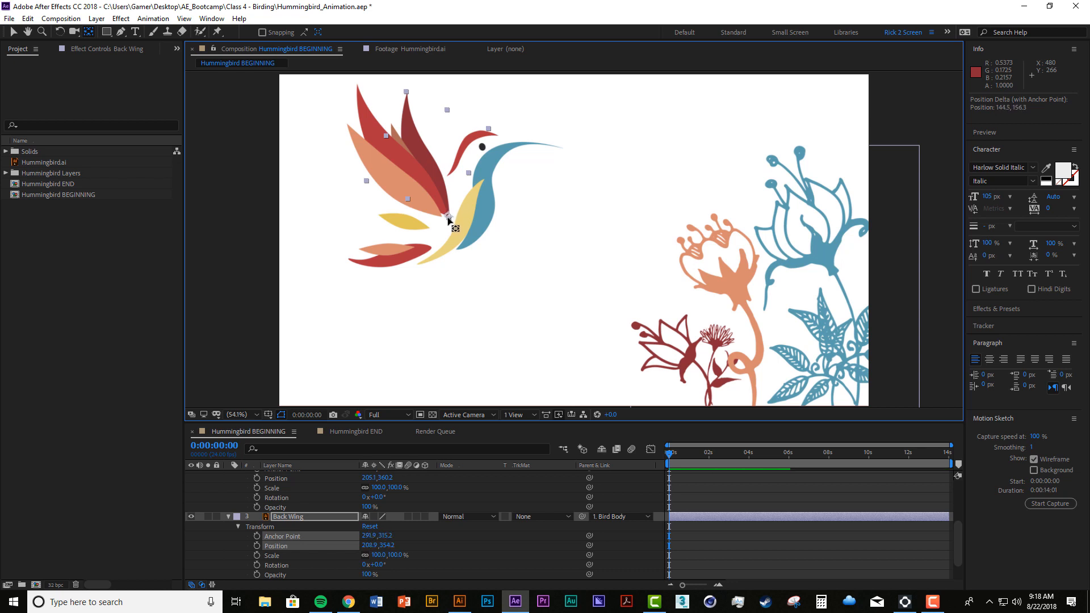
click(438, 549)
scroll(452, 540, down, 1)
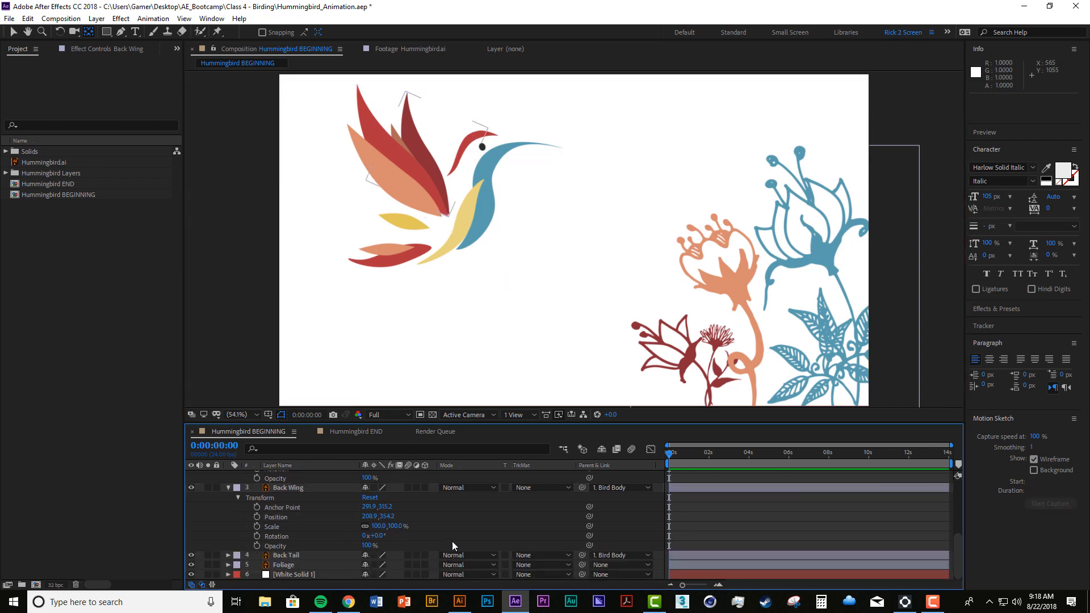
mouse_move(379, 535)
mouse_down()
mouse_move(398, 530)
mouse_move(389, 524)
mouse_up()
key(ctrl+z)
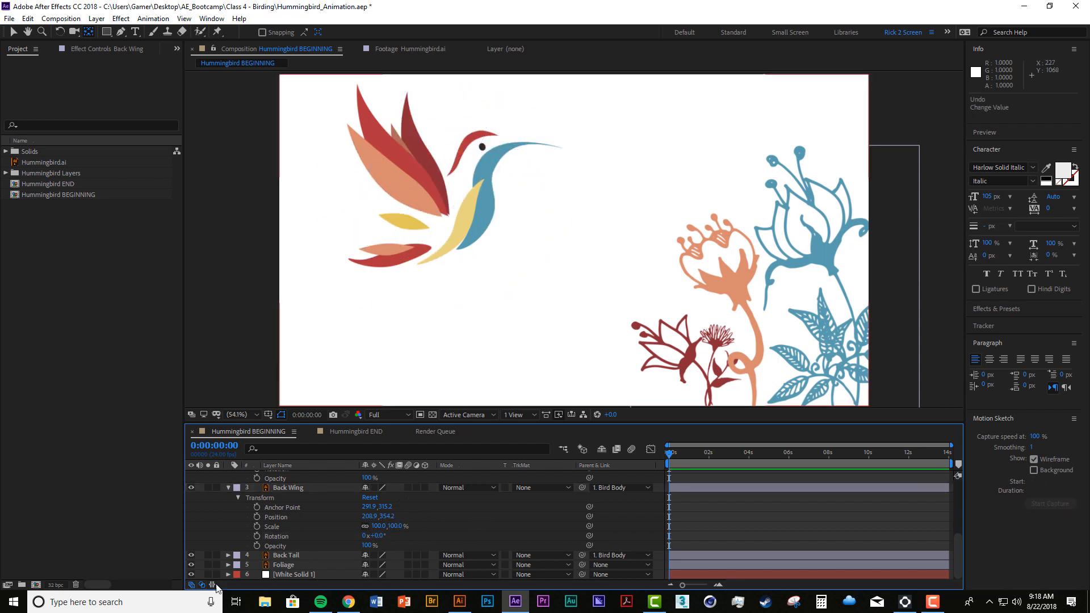
Move Back Tail's anchor point to the tail end nearest the body, at about 226, 11, and test its rotation before undoing it.
click(228, 555)
scroll(372, 537, down, 1)
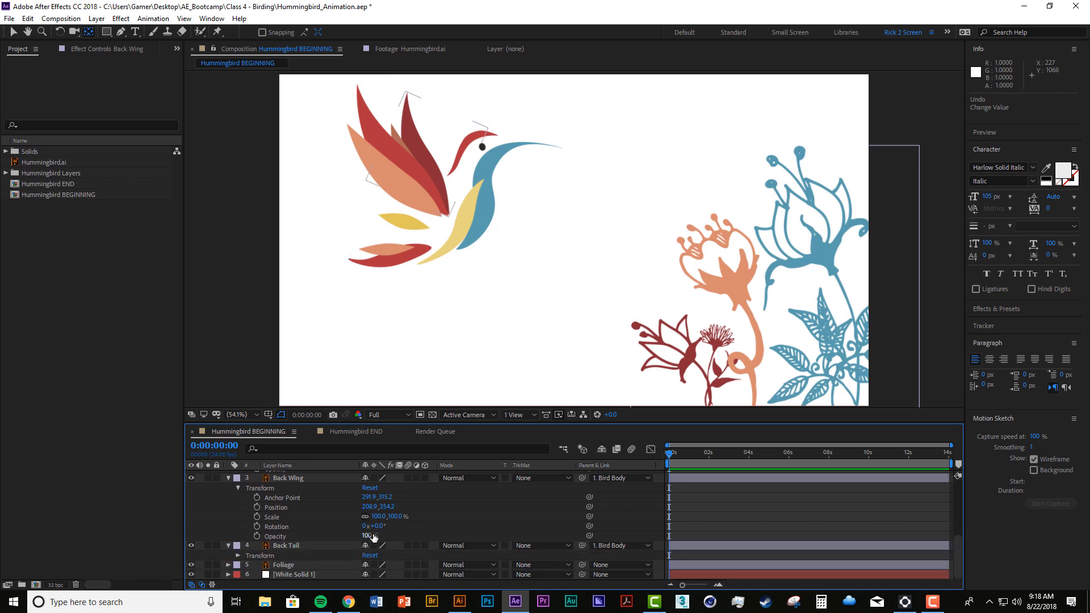
click(238, 555)
scroll(301, 551, down, 2)
click(320, 496)
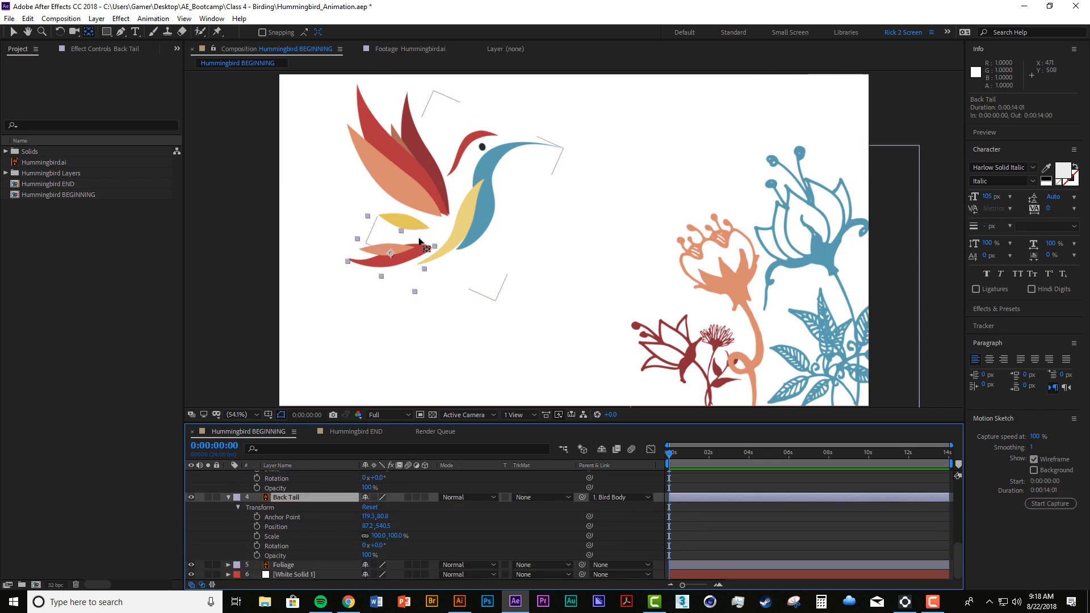
drag(391, 254, 430, 249)
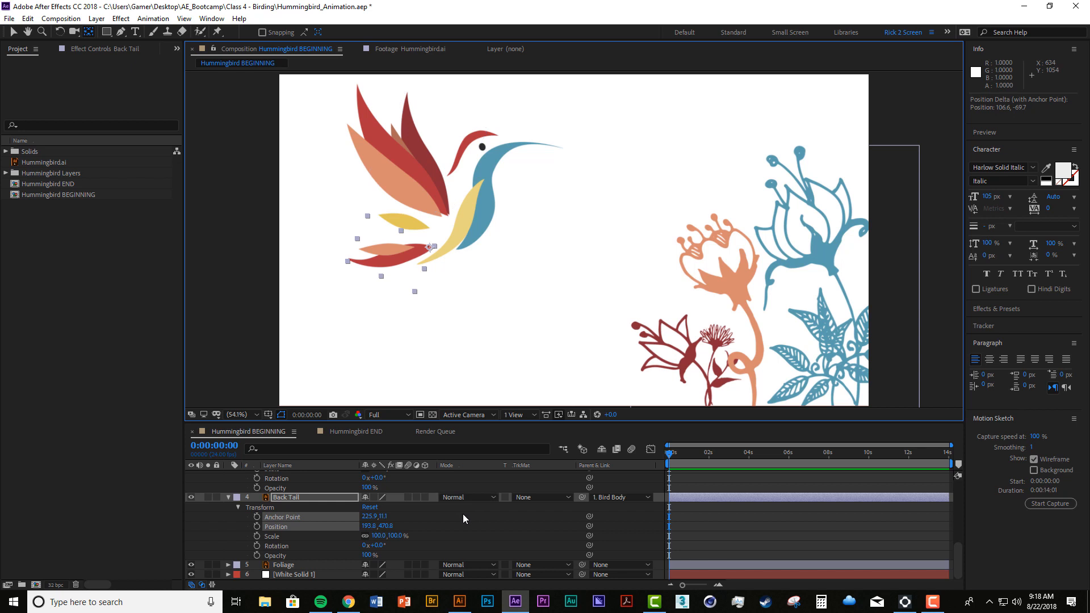
mouse_move(376, 545)
mouse_down()
mouse_move(354, 545)
mouse_move(380, 550)
mouse_up()
key(ctrl+z)
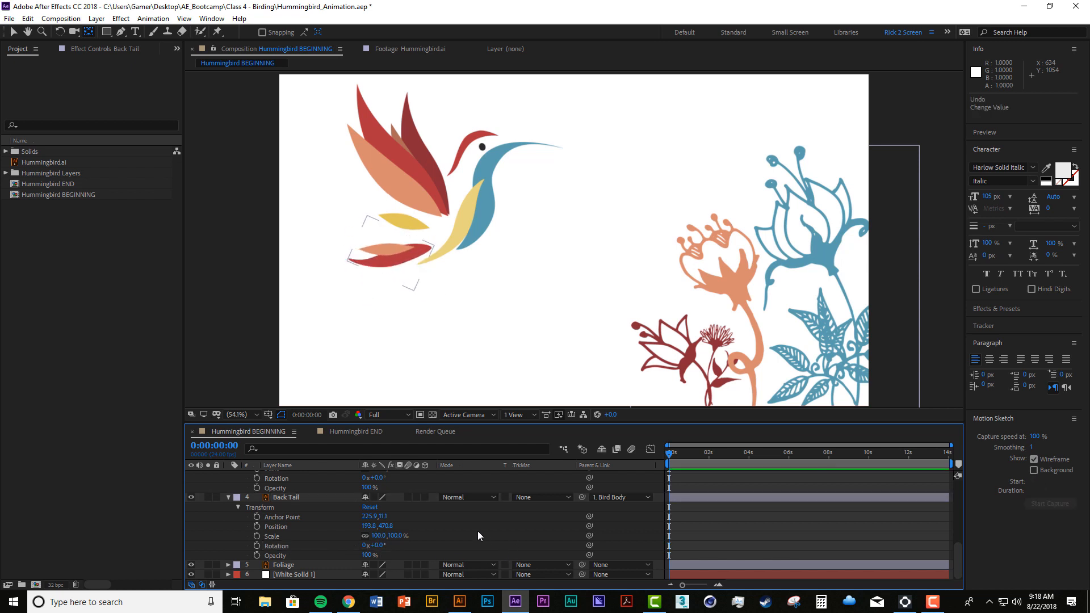
Collapse the expanded properties of the bird layers in the timeline.
click(229, 496)
scroll(438, 539, up, 4)
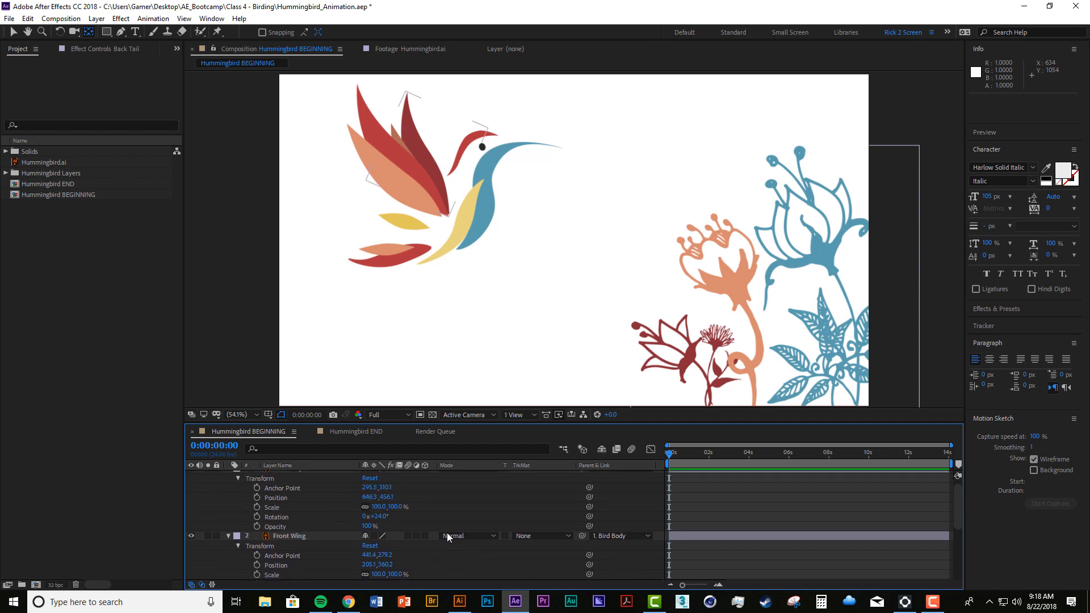
click(227, 537)
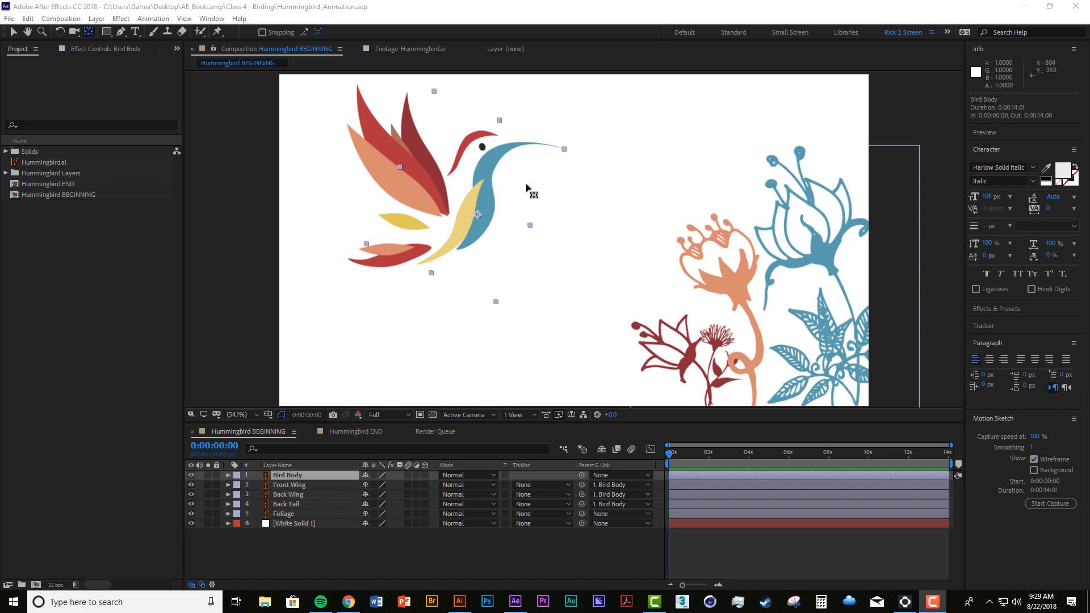
Place three Puppet pins on Bird Body at the lower body, mid-body and neck, and test the bend by moving the neck pin.
click(218, 33)
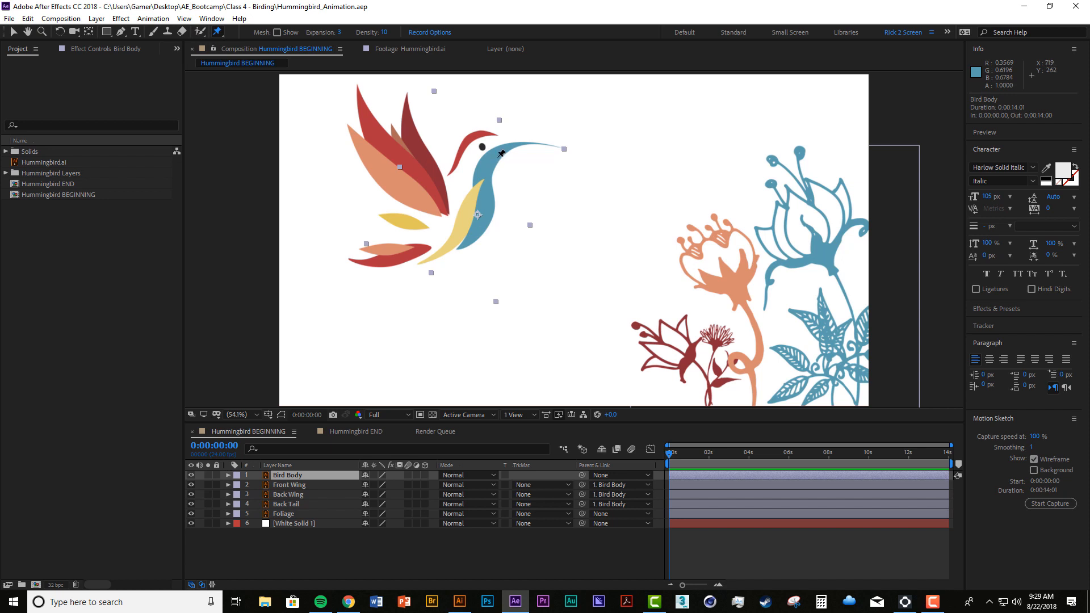
click(451, 250)
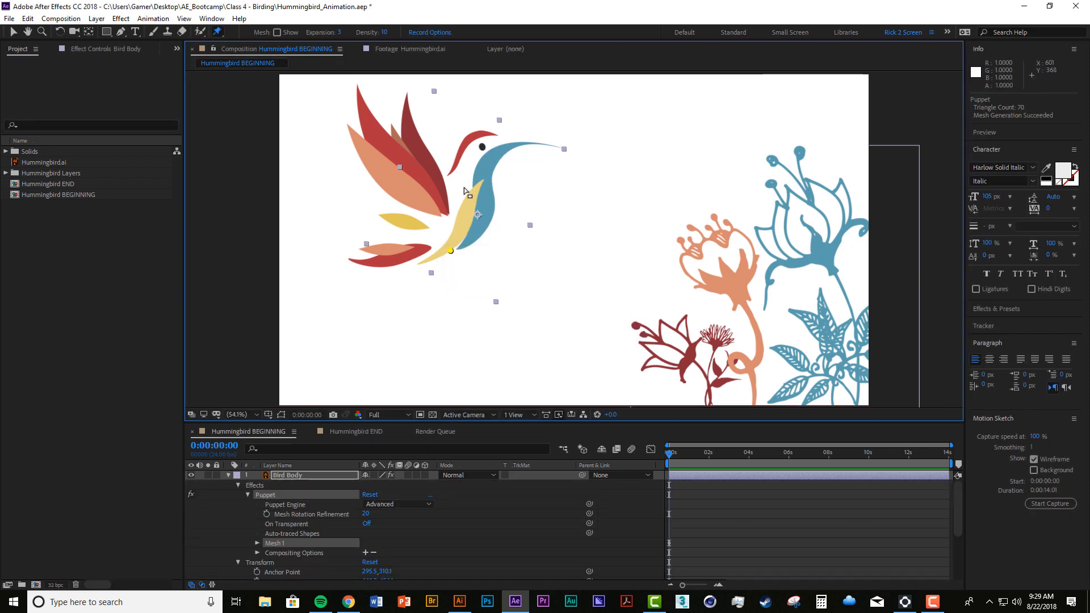
click(486, 208)
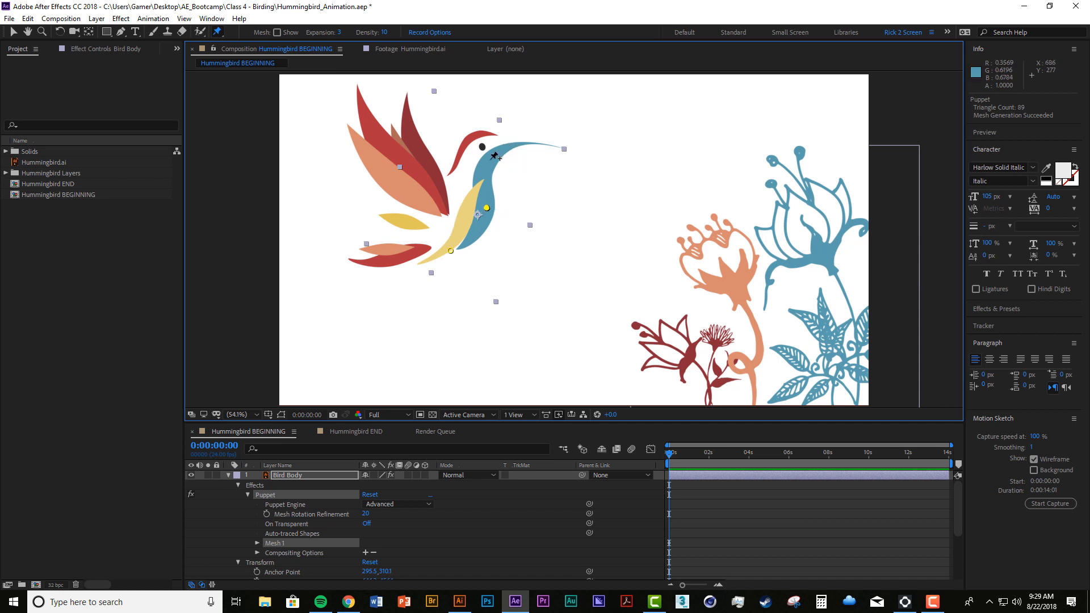
click(488, 163)
mouse_move(489, 166)
mouse_down()
mouse_move(495, 158)
mouse_move(494, 172)
mouse_move(481, 159)
mouse_move(497, 176)
mouse_up()
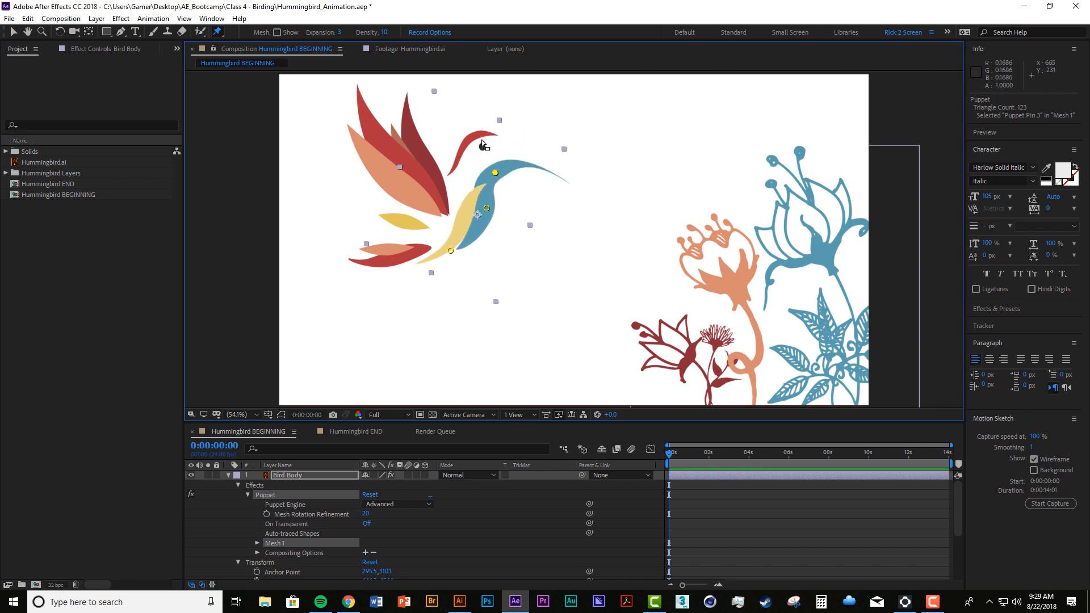
mouse_move(492, 174)
mouse_down()
mouse_move(509, 157)
mouse_move(489, 165)
mouse_up()
Expand Mesh 1 and its Deform group, and delete Puppet Pin 1 and Puppet Pin 2, keeping only the neck pin.
click(258, 543)
scroll(393, 542, down, 2)
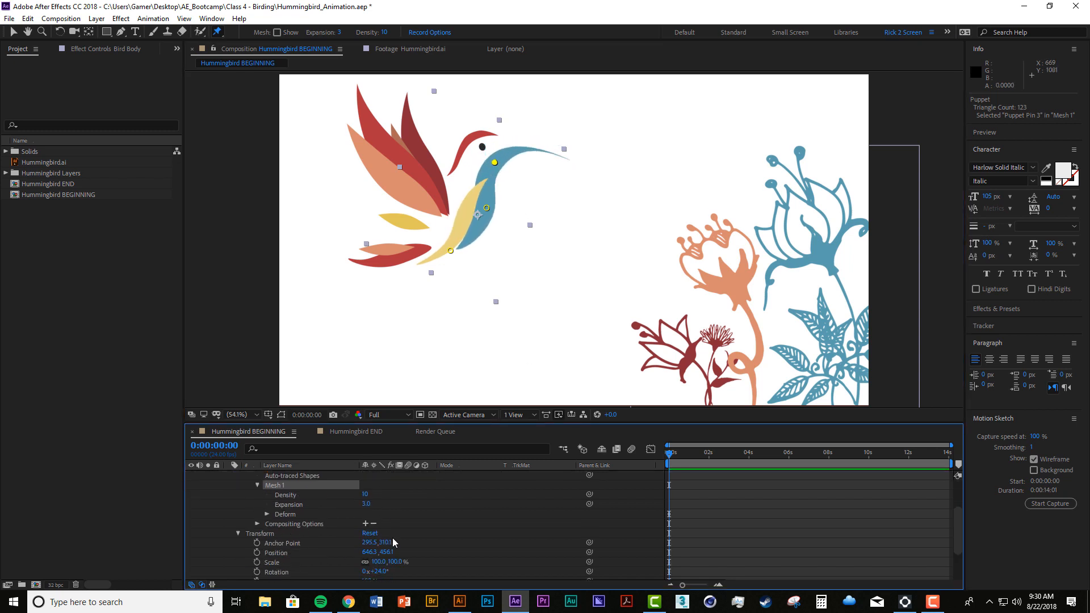
click(267, 514)
scroll(347, 499, down, 1)
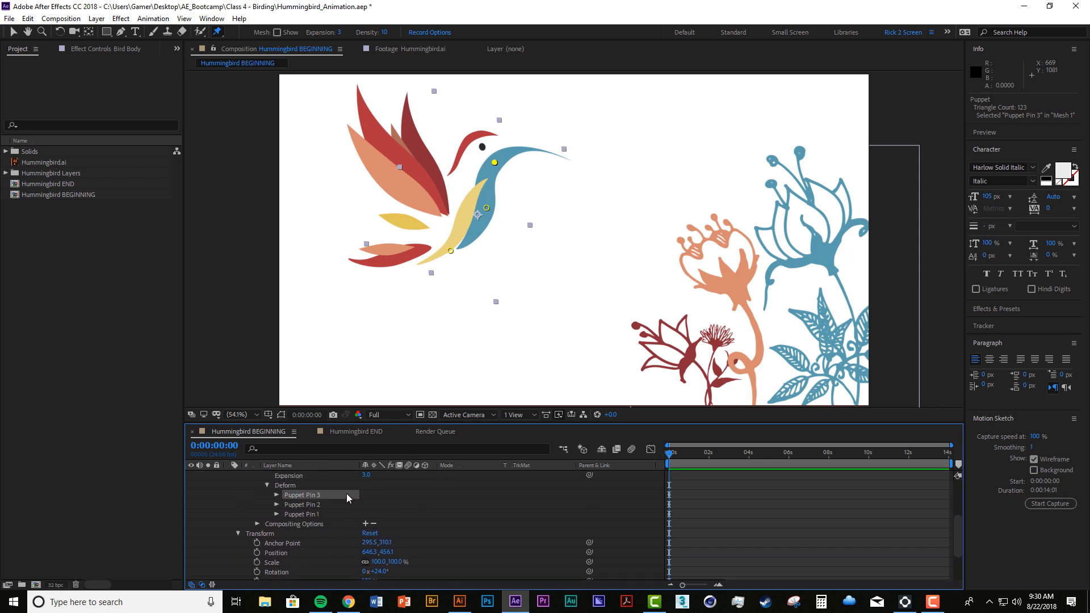
click(315, 514)
shift+click(315, 506)
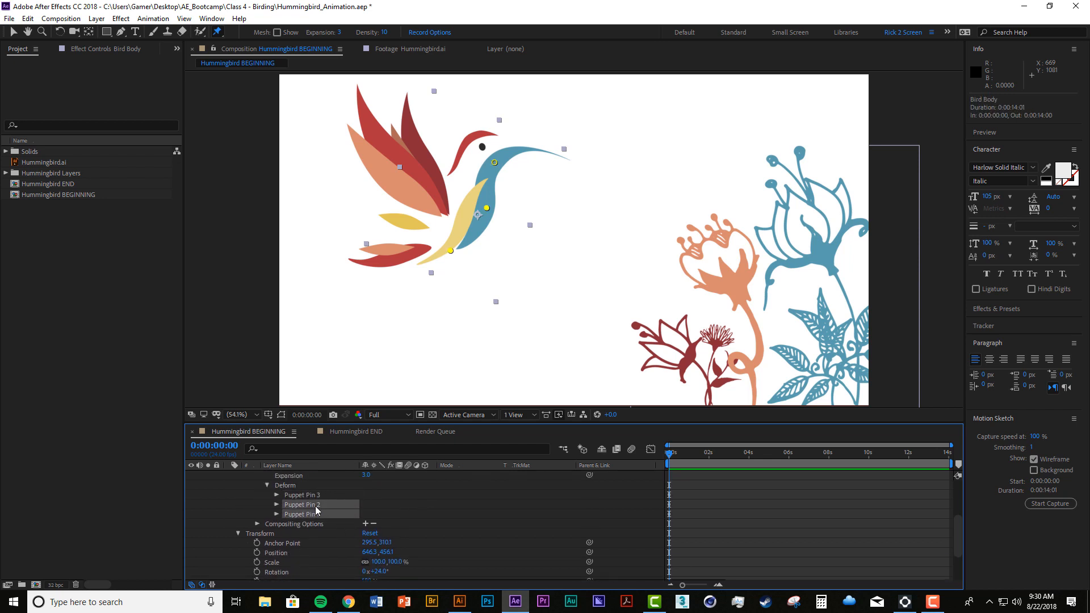
key(Delete)
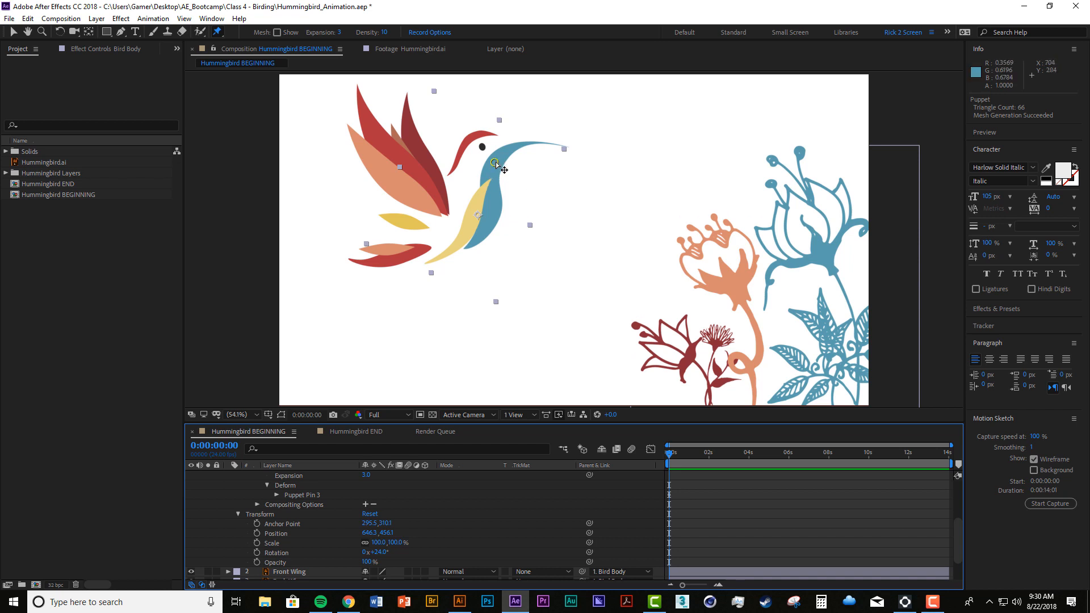
Try moving the body with the single neck pin, undo the move, and delete that pin.
mouse_move(496, 165)
mouse_down()
mouse_move(500, 154)
mouse_move(491, 182)
mouse_move(539, 188)
mouse_move(454, 184)
mouse_move(528, 162)
mouse_move(453, 204)
mouse_move(488, 159)
mouse_move(507, 174)
mouse_up()
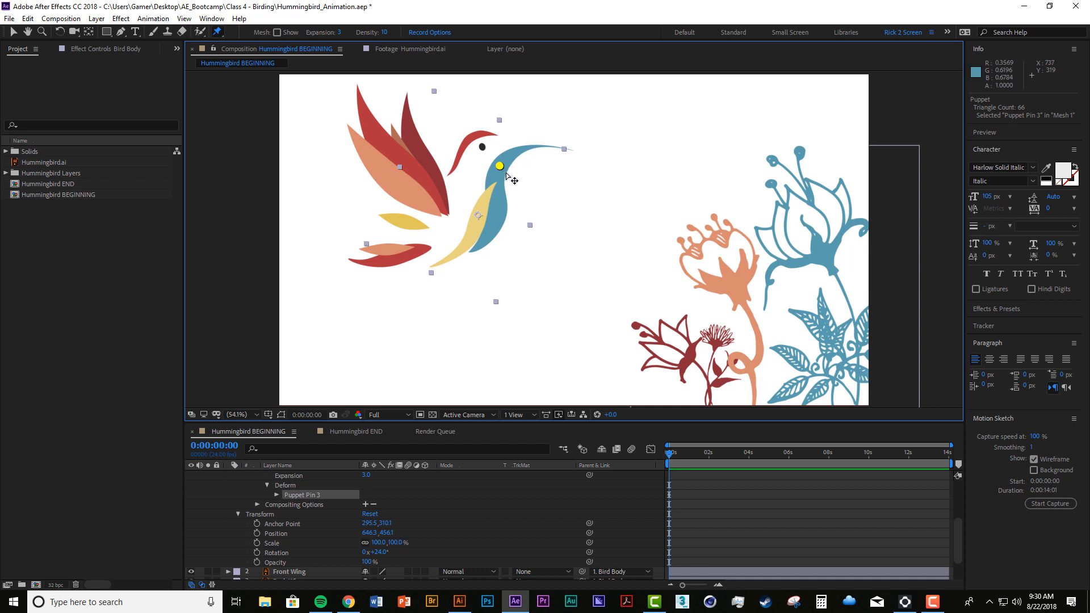
key(ctrl+z)
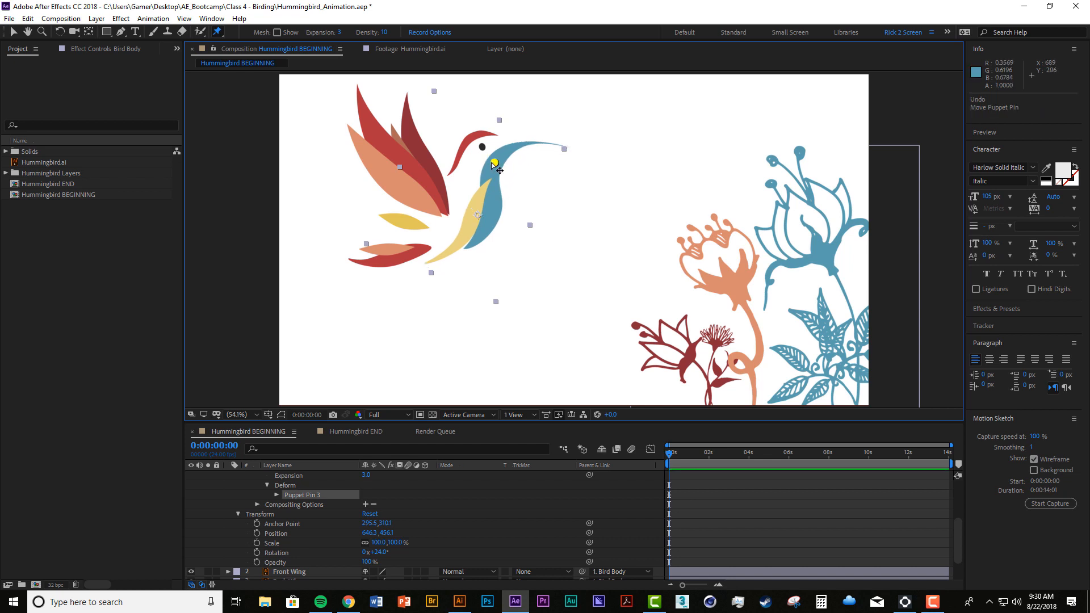
key(Delete)
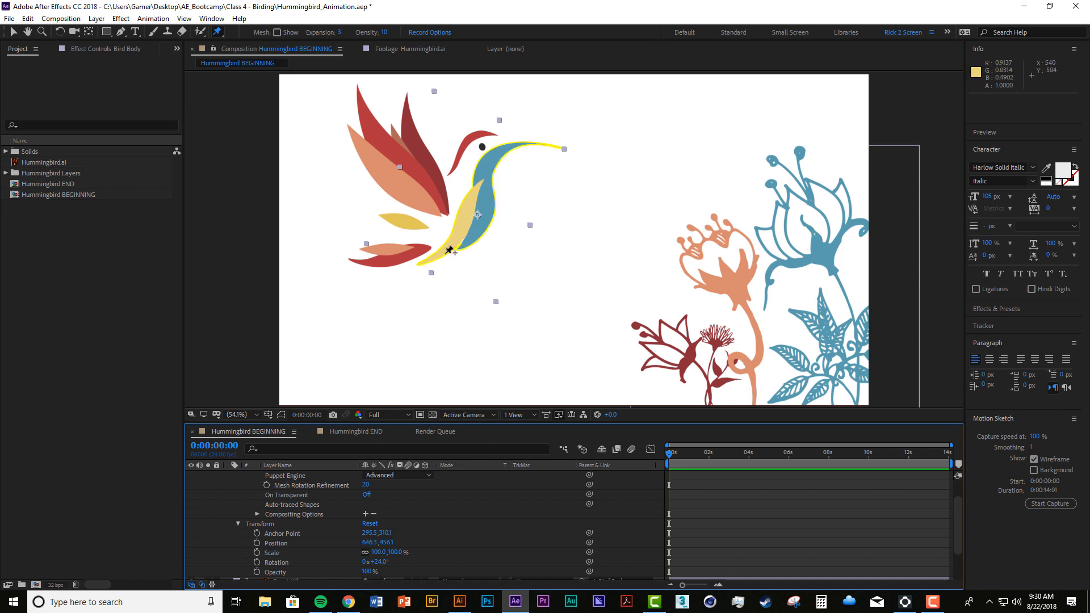
Place new Puppet pins on Bird Body's lower body, middle and neck, and move the neck pin down and back to test the bend.
click(448, 251)
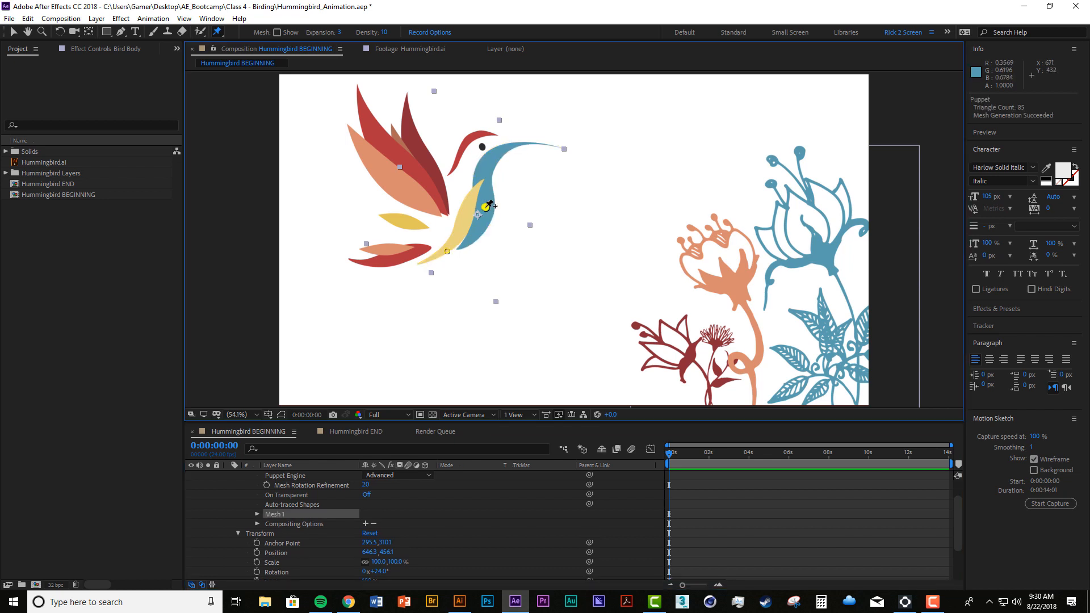
click(487, 166)
mouse_move(486, 165)
mouse_down()
mouse_move(515, 181)
mouse_move(491, 171)
mouse_up()
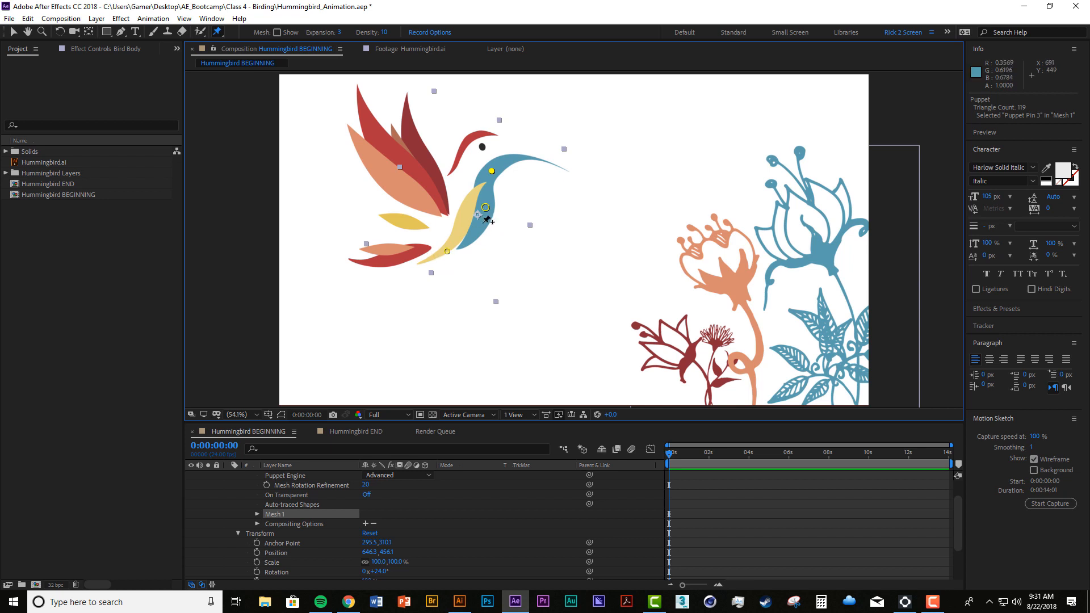
mouse_move(494, 171)
mouse_down()
mouse_move(480, 160)
mouse_move(511, 179)
mouse_move(495, 154)
mouse_move(513, 173)
mouse_move(488, 165)
mouse_up()
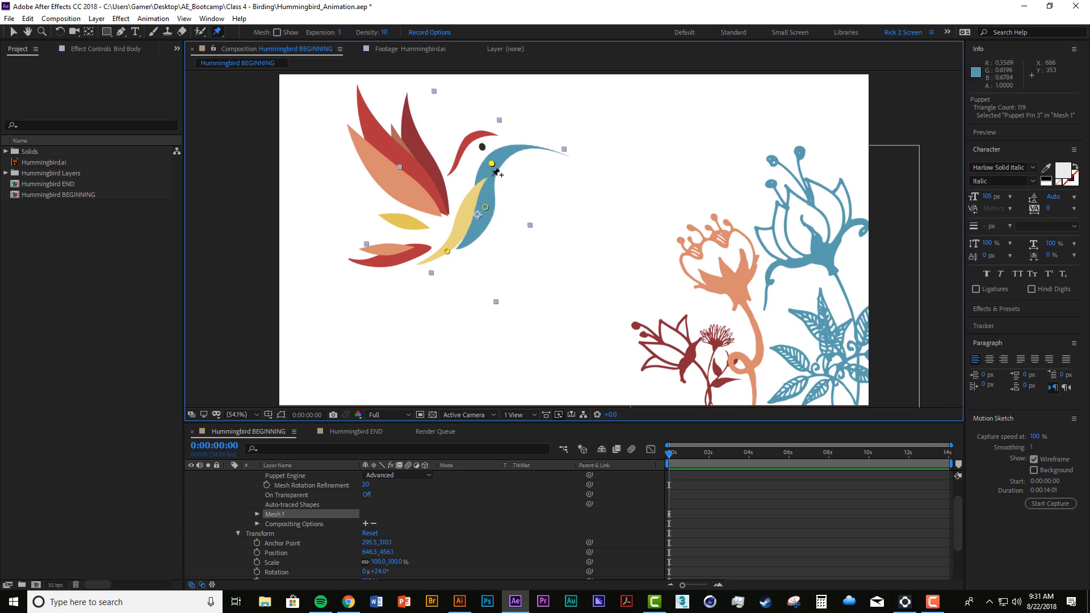
Undo the last neck pin move, and expand Bird Body's Mesh 1 and Deform groups in an enlarged timeline.
mouse_move(494, 163)
mouse_down()
mouse_move(480, 159)
mouse_move(501, 166)
mouse_move(492, 160)
mouse_up()
key(ctrl+z)
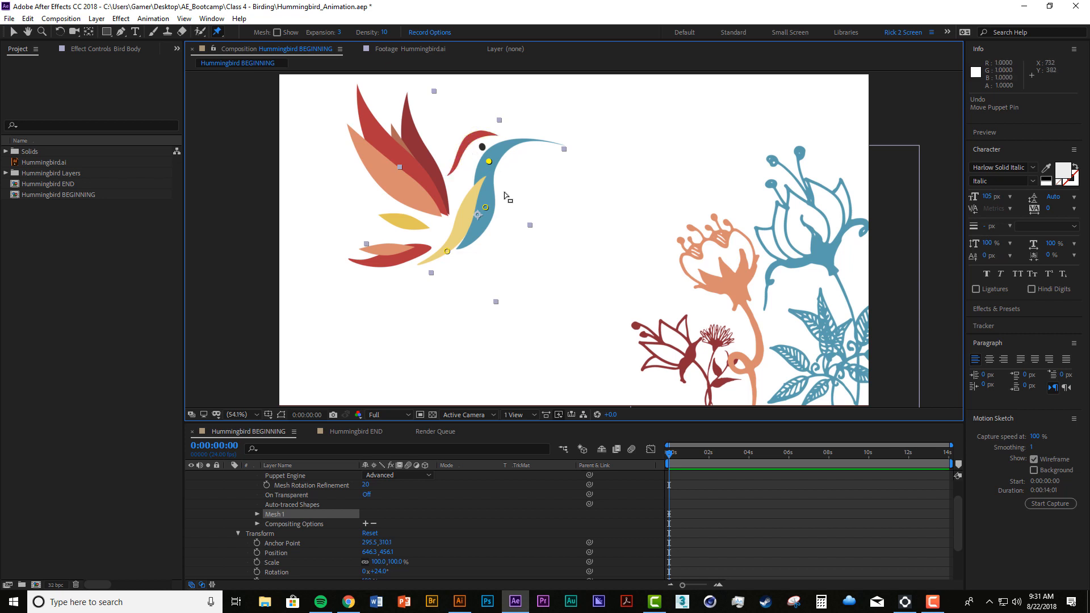
click(258, 514)
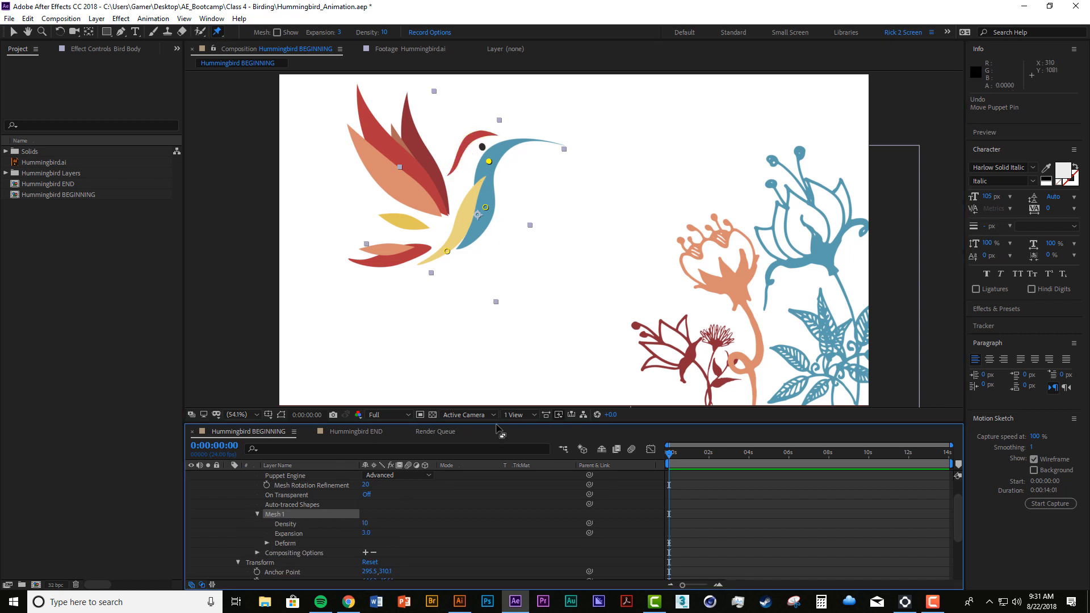
drag(500, 430, 500, 309)
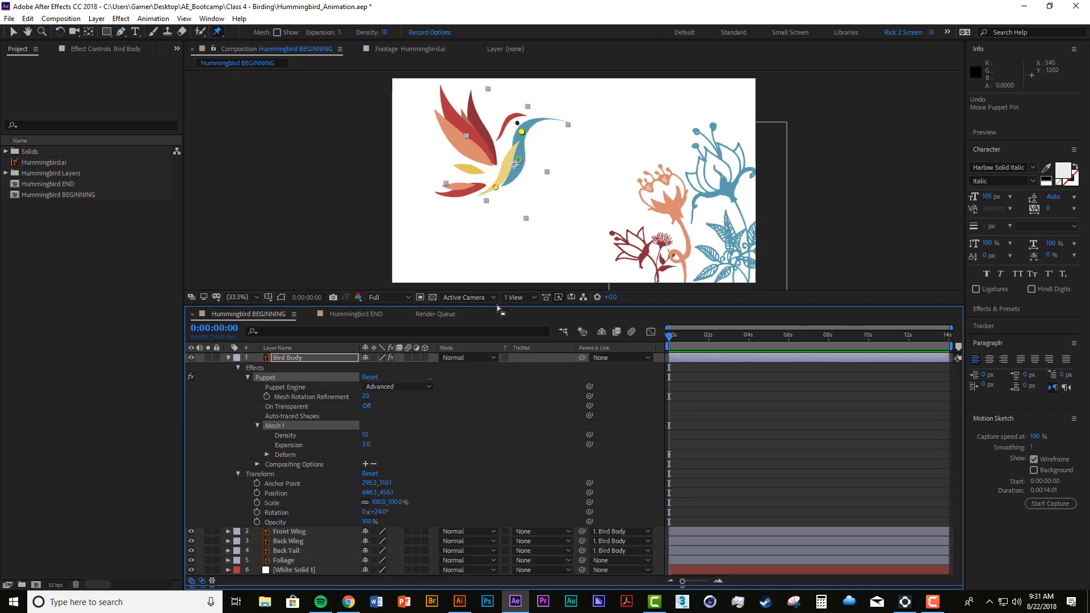
click(288, 361)
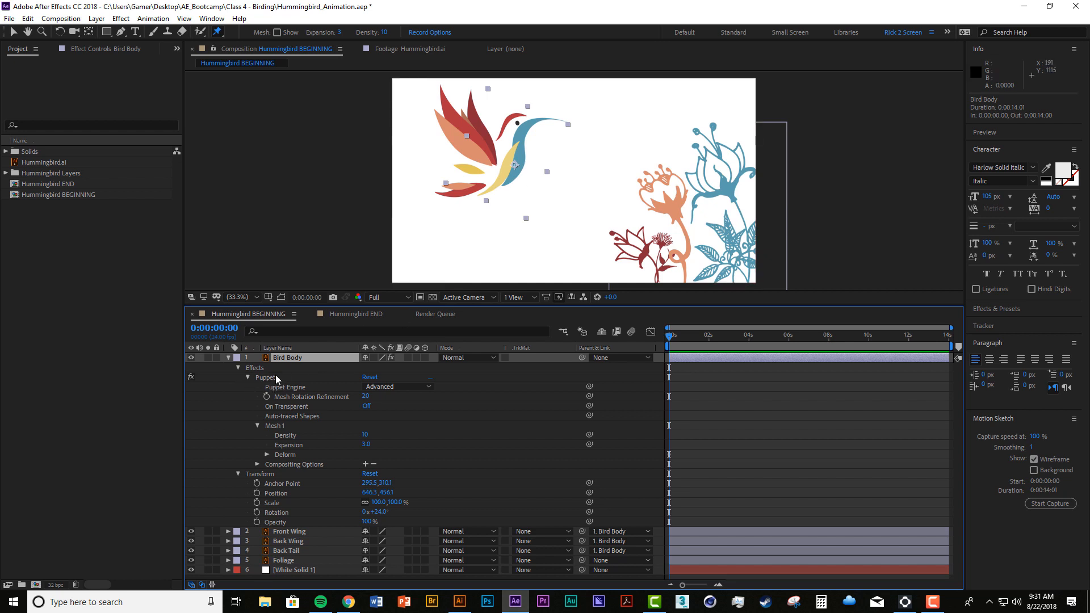
click(268, 455)
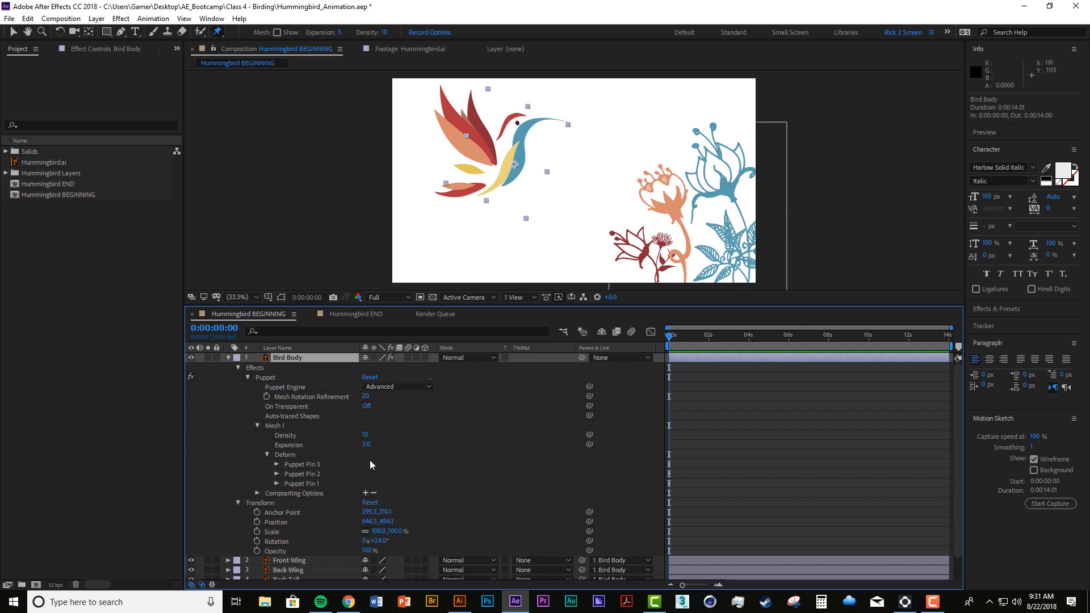
Select each of the three Puppet pins in turn to locate it on the body, and test the bend with the neck pin.
click(313, 483)
click(312, 473)
click(314, 464)
click(310, 473)
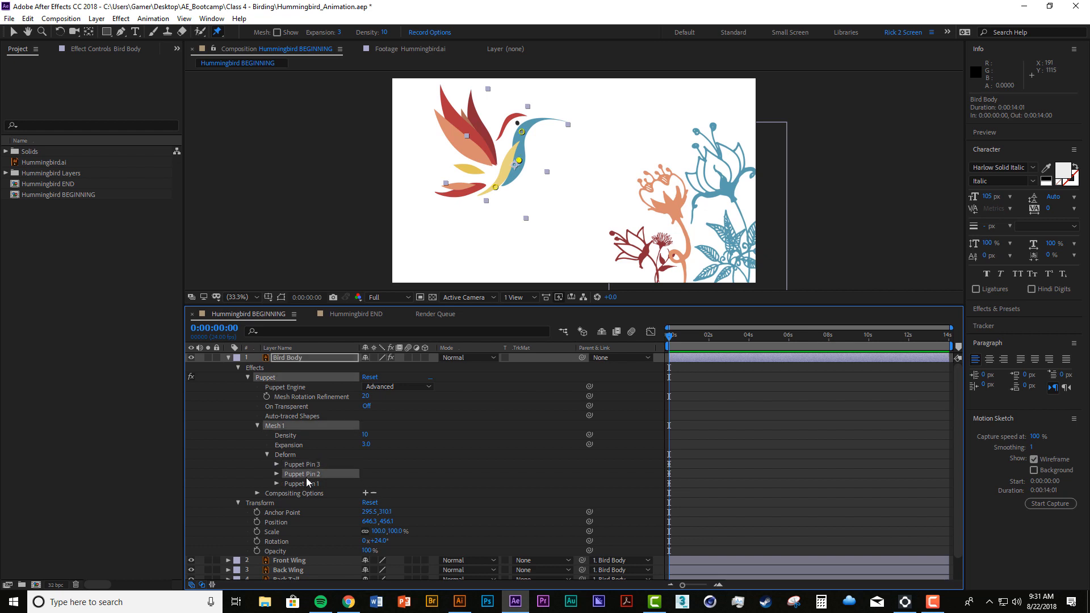
click(305, 481)
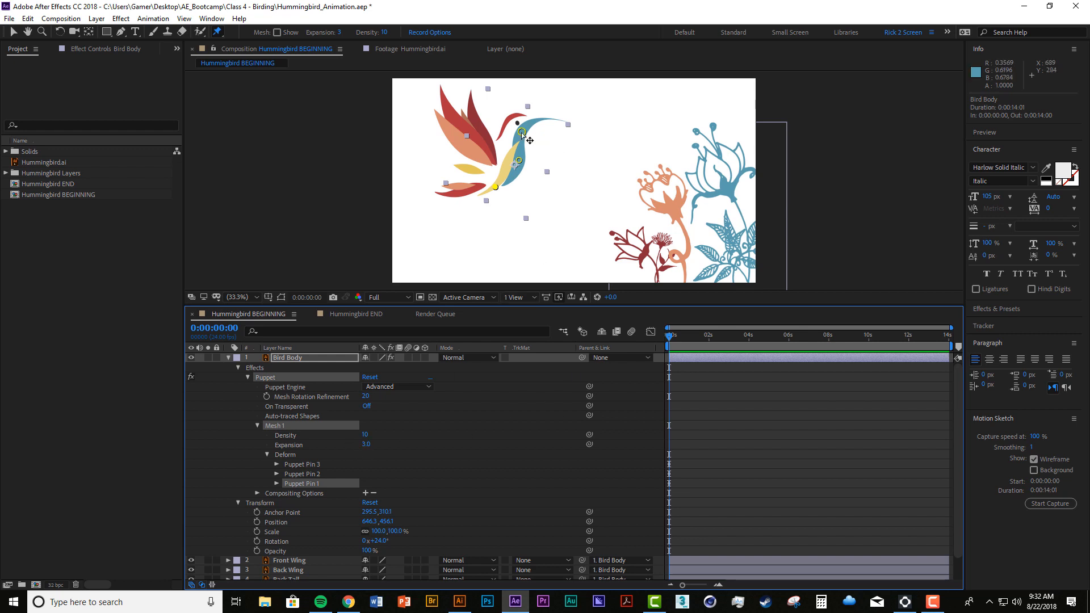
drag(521, 132, 537, 137)
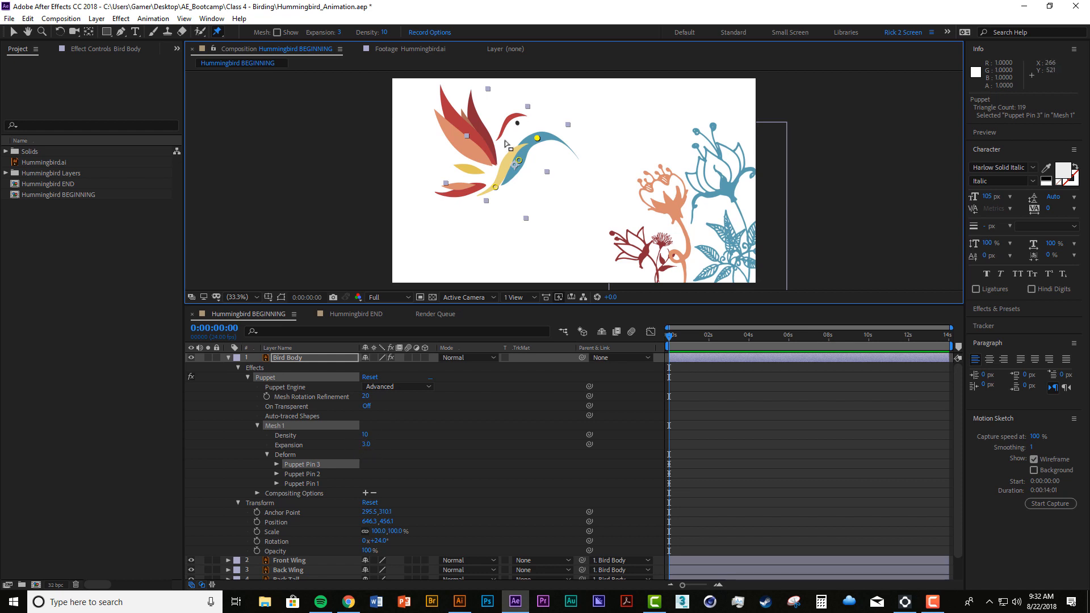
drag(543, 141, 528, 134)
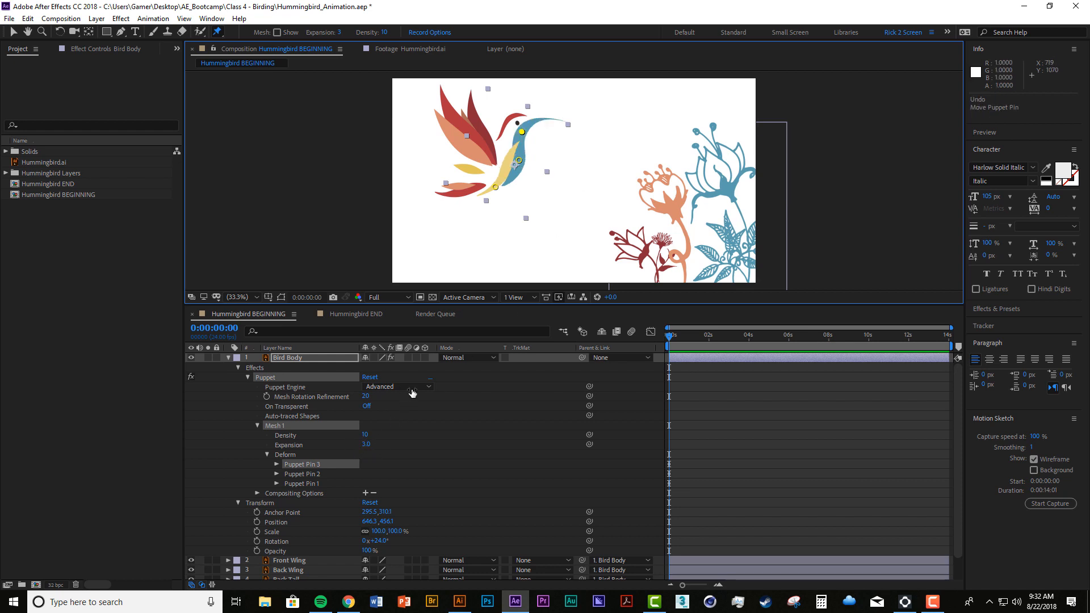
Set Mesh 1's Expansion to 213 and move the neck pin toward the beak to test the bend.
drag(367, 446, 379, 446)
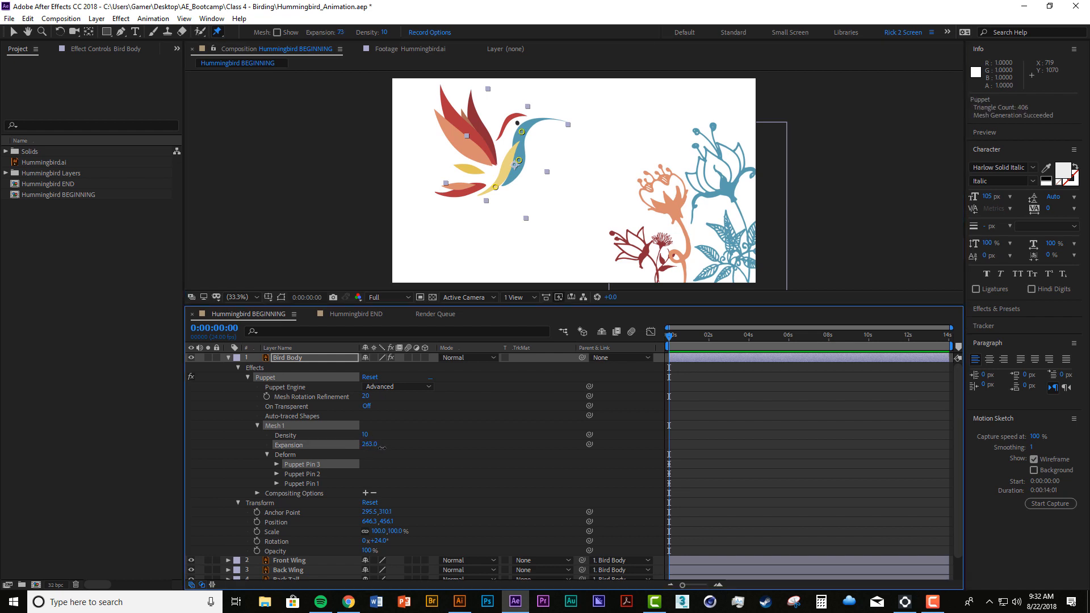
drag(382, 446, 353, 447)
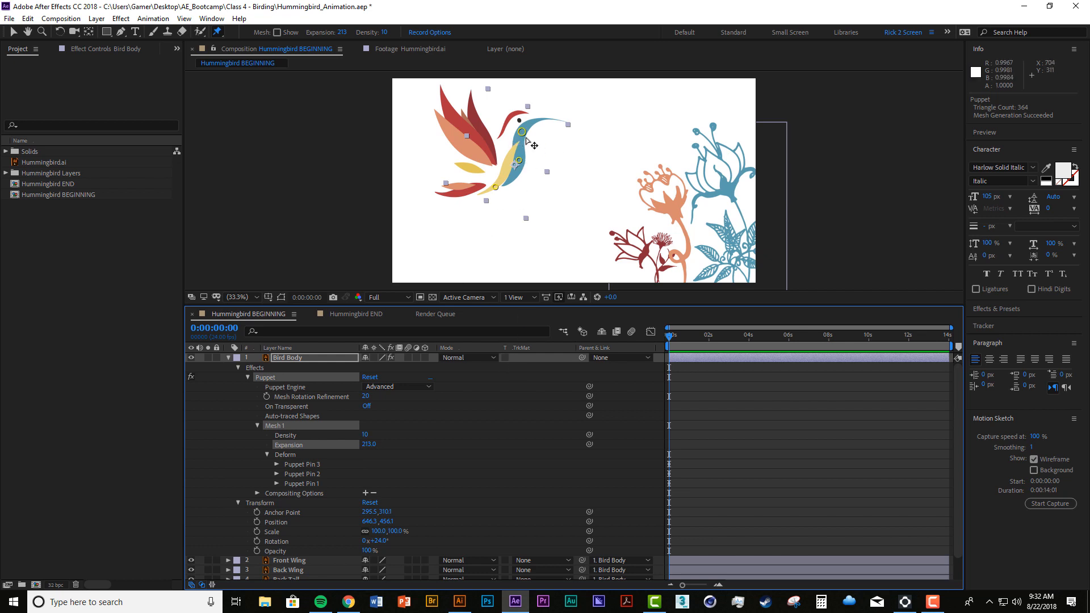
mouse_move(521, 133)
mouse_down()
mouse_move(546, 159)
mouse_move(556, 142)
mouse_move(508, 136)
mouse_move(533, 118)
mouse_move(539, 127)
mouse_up()
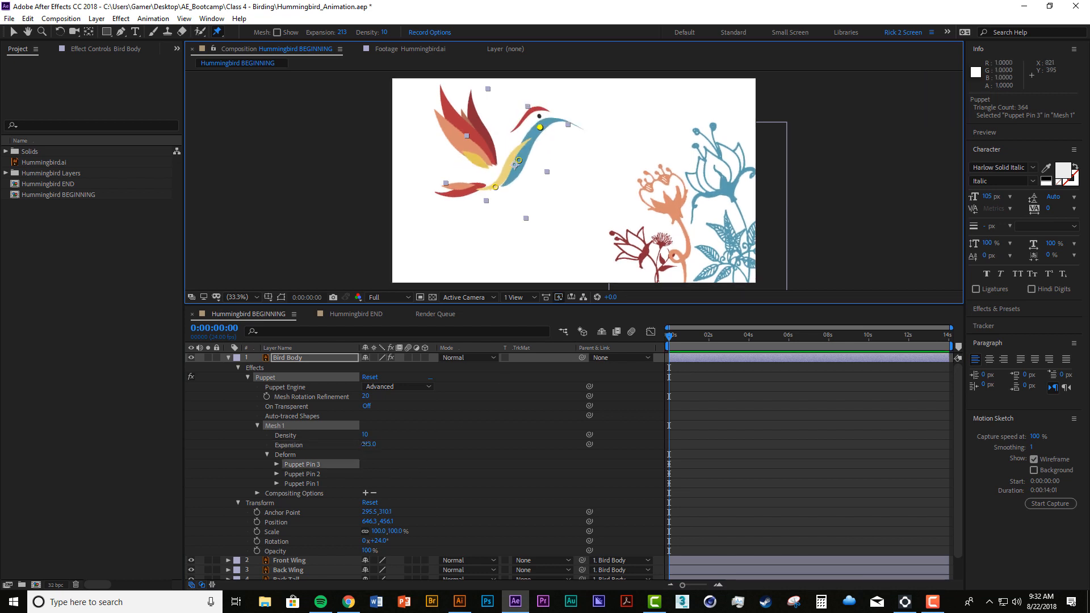
Try lowering Mesh 1's Expansion to -17, and undo both that change and the last neck pin move.
drag(364, 444, 353, 443)
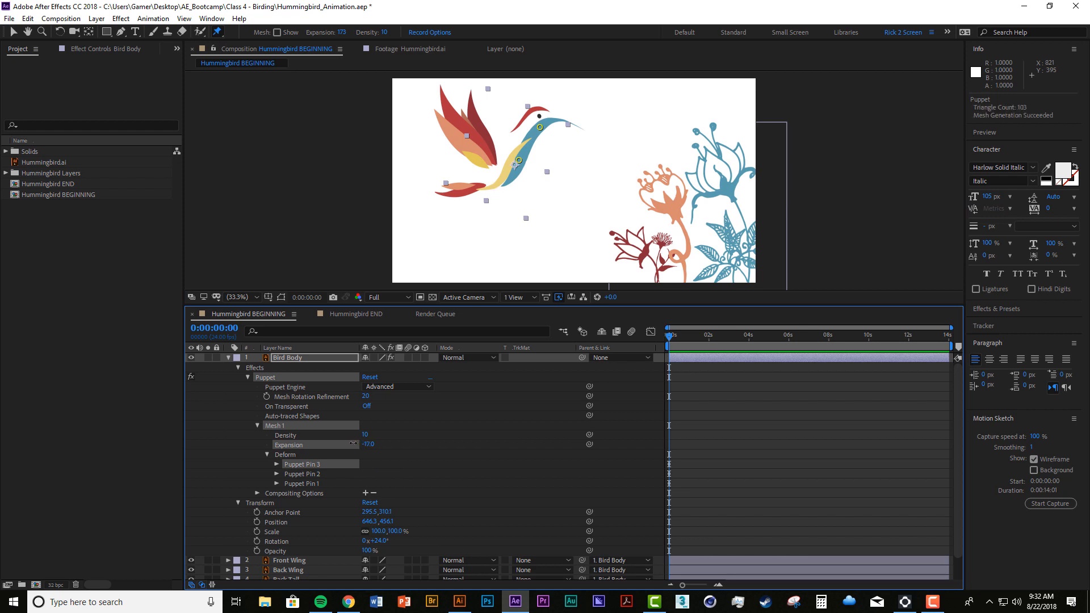
key(ctrl+z)
key(ctrl+z)
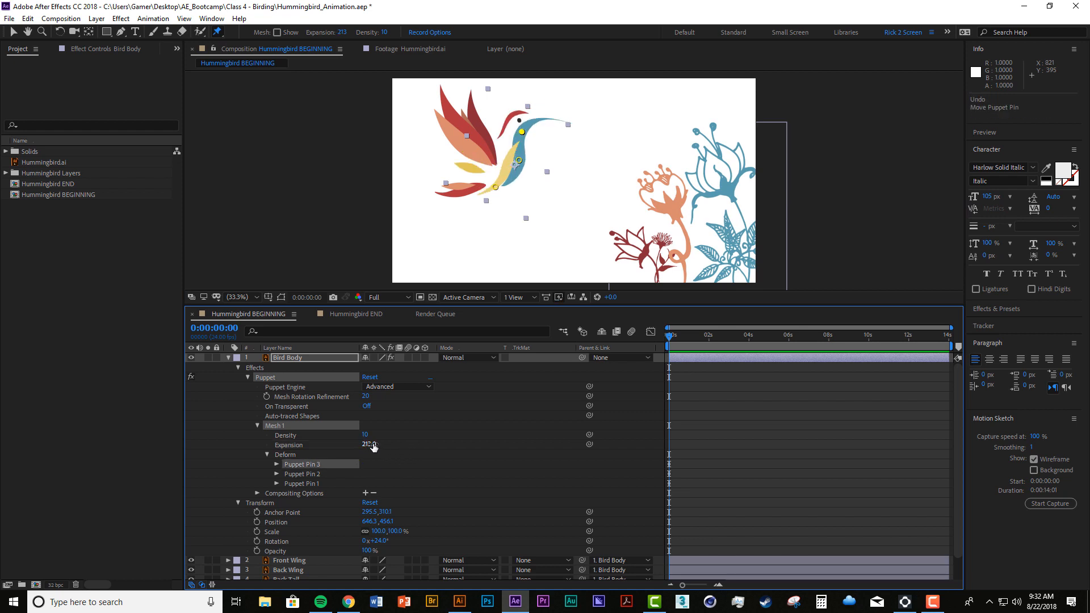
Set Mesh 1's Expansion to 152 and move the neck pin around to test how the body and yellow feather deform.
drag(370, 444, 369, 445)
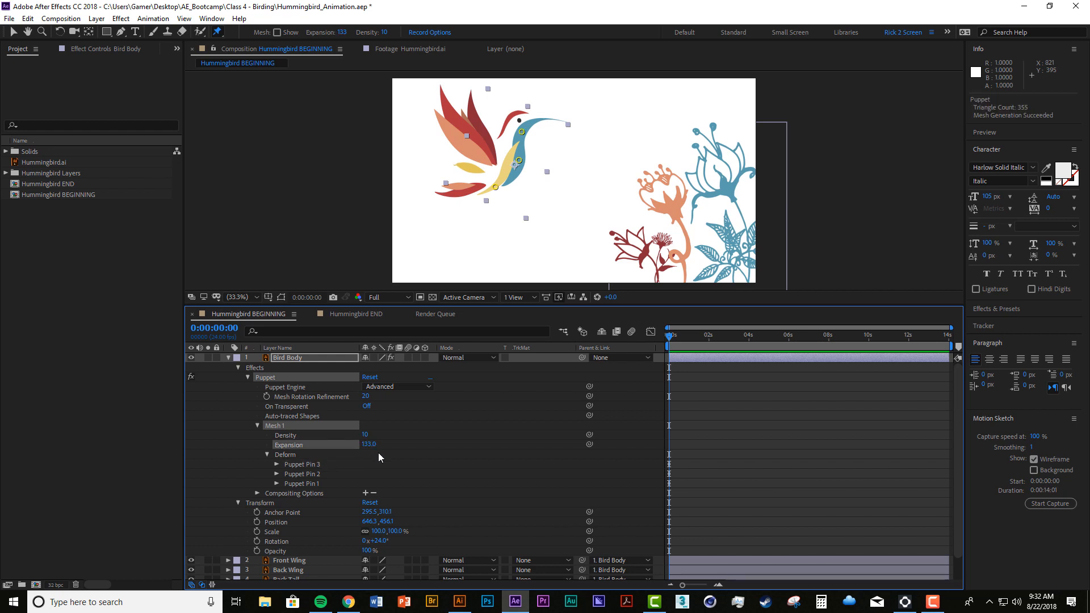
drag(522, 131, 531, 137)
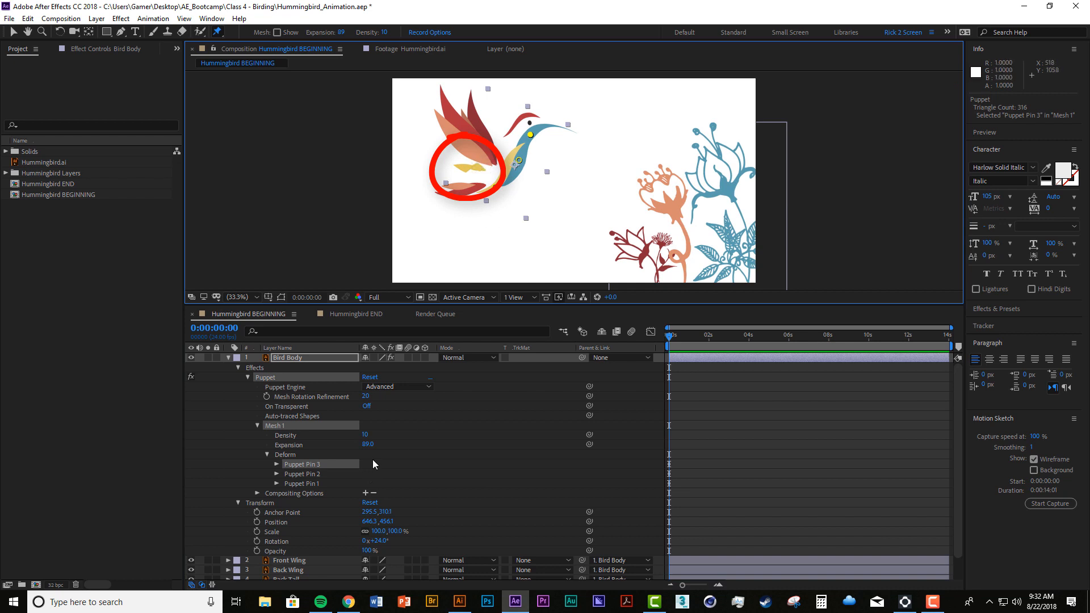
mouse_move(369, 446)
mouse_down()
mouse_move(386, 451)
mouse_move(377, 445)
mouse_move(434, 436)
mouse_up()
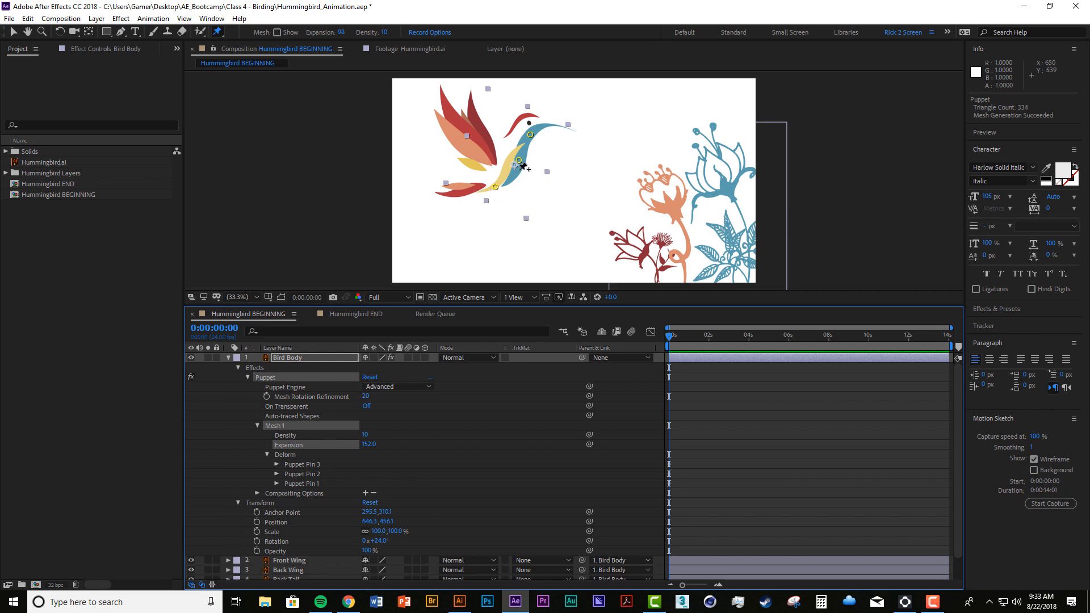
mouse_move(530, 135)
mouse_down()
mouse_move(540, 135)
mouse_move(521, 125)
mouse_move(541, 126)
mouse_up()
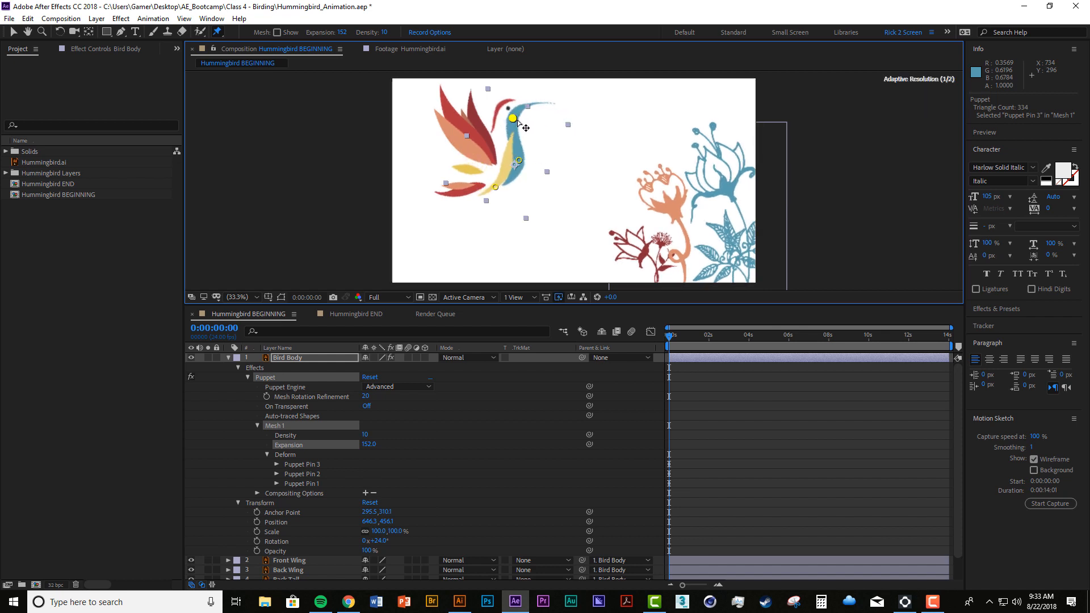
mouse_move(532, 126)
mouse_down()
mouse_move(541, 122)
mouse_move(526, 114)
mouse_move(530, 134)
mouse_up()
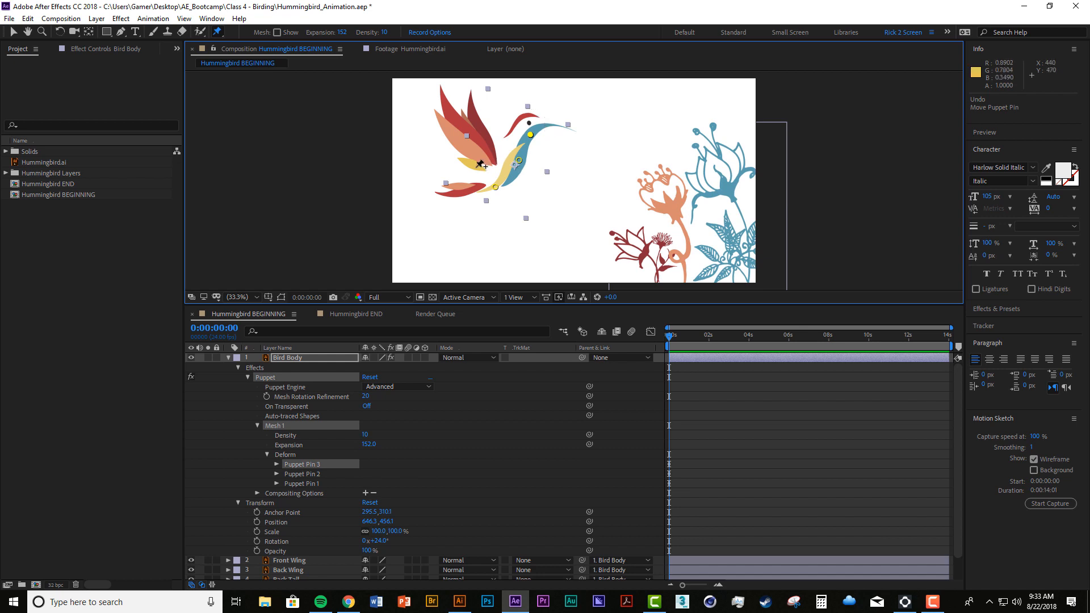
drag(530, 136, 523, 124)
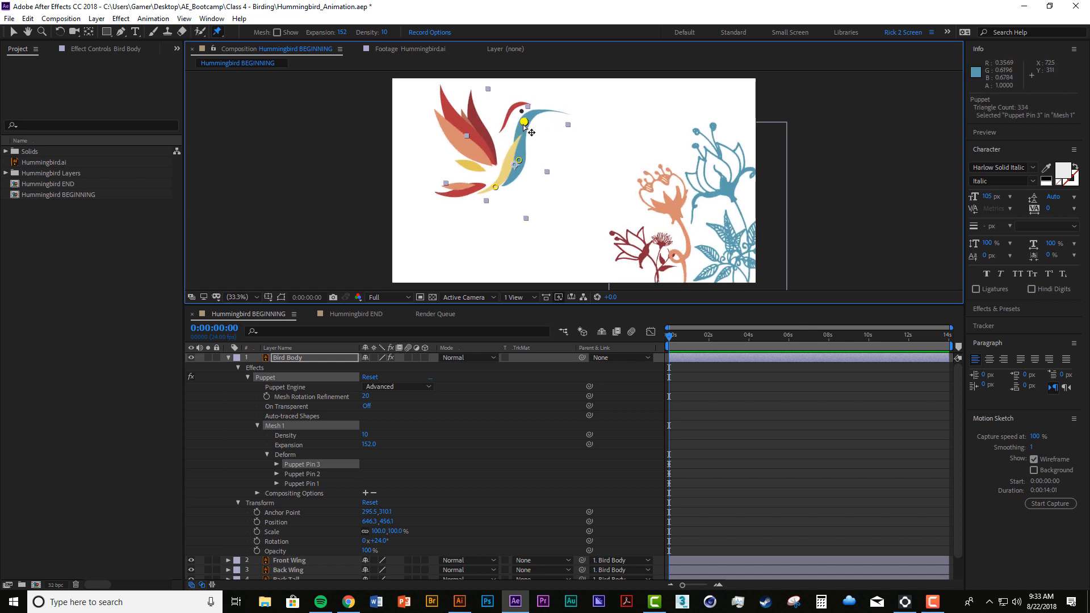
Place Puppet pins at the base, tip and middle of the separate yellow feather behind the body, testing with the neck pin between placements.
click(484, 171)
mouse_move(523, 121)
mouse_down()
mouse_move(536, 126)
mouse_move(527, 122)
mouse_up()
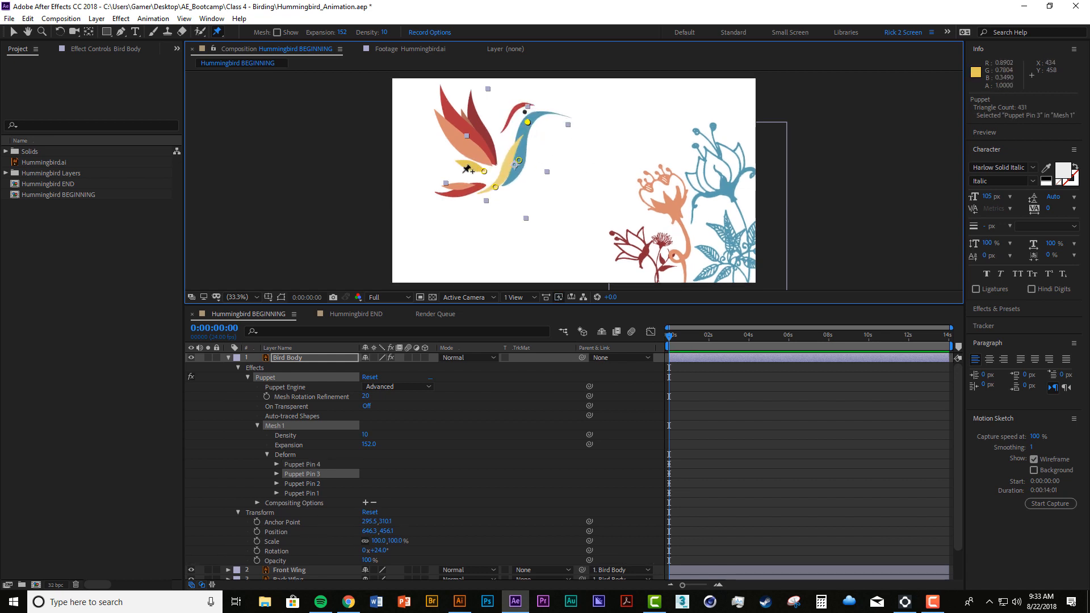
key(ctrl+z)
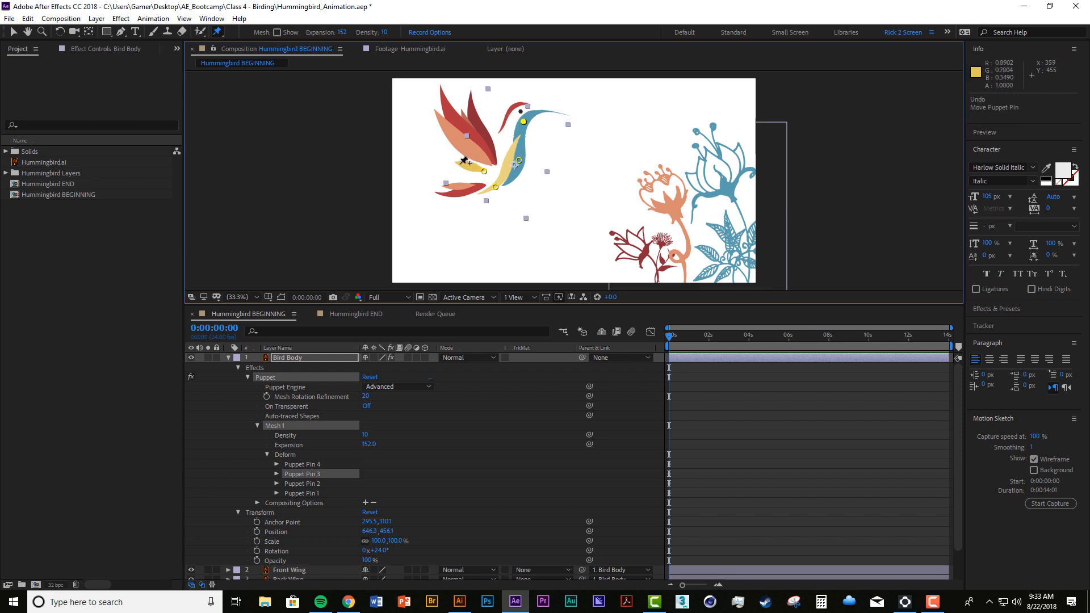
click(454, 163)
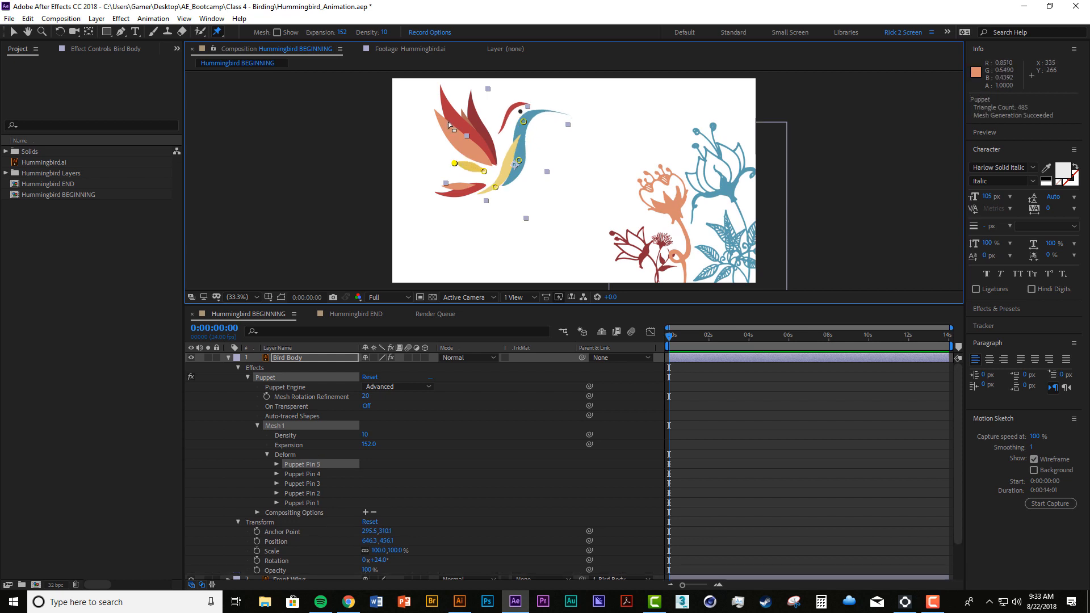
drag(526, 123, 538, 120)
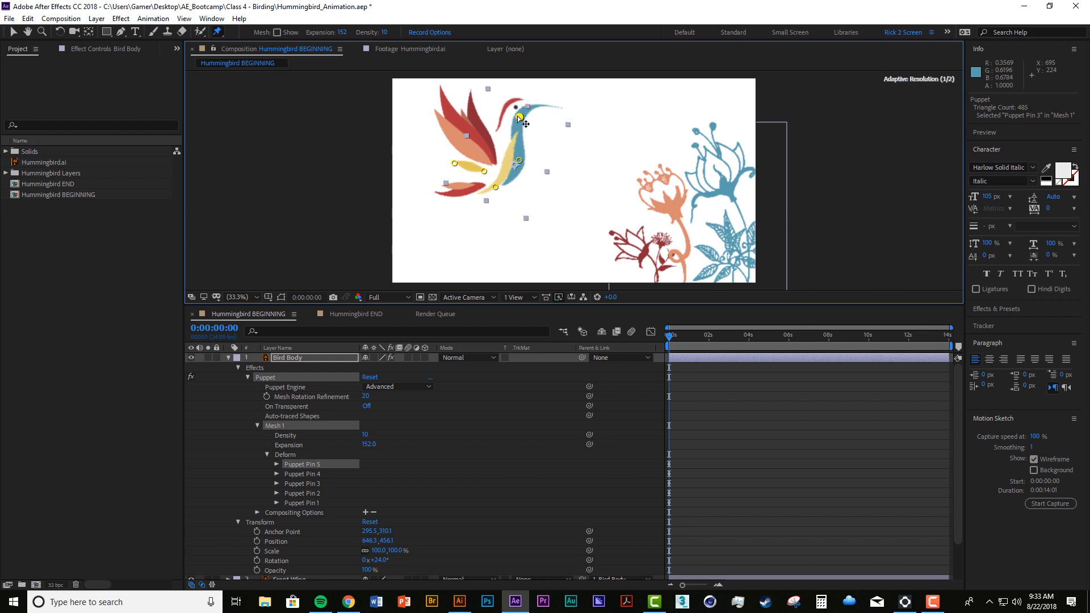
drag(540, 126, 530, 123)
click(473, 166)
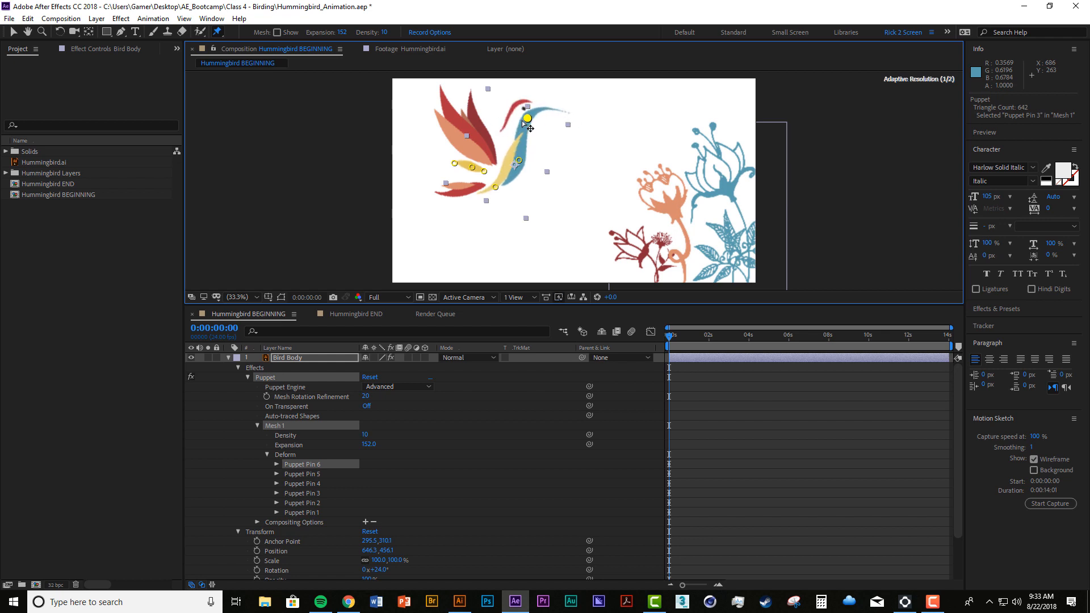
Move the neck pin back and forth to test the bend, leaving the neck leaning slightly forward toward the beak.
mouse_move(532, 125)
mouse_down()
mouse_move(541, 129)
mouse_move(520, 121)
mouse_up()
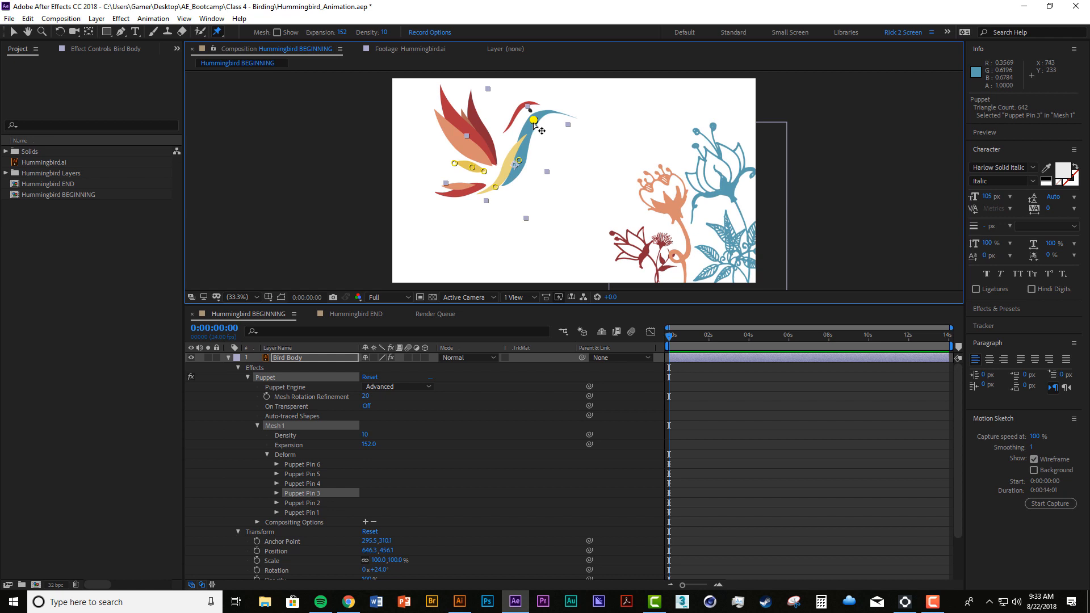
mouse_move(533, 120)
mouse_down()
mouse_move(544, 132)
mouse_move(529, 126)
mouse_up()
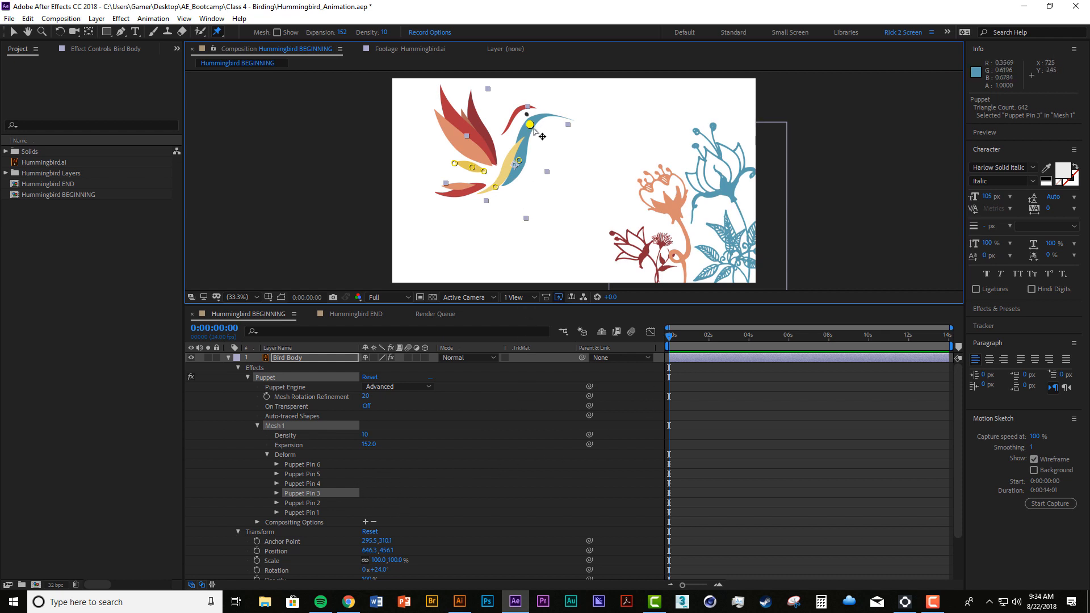
mouse_move(534, 130)
mouse_down()
mouse_move(524, 127)
mouse_move(543, 129)
mouse_move(523, 115)
mouse_move(534, 126)
mouse_up()
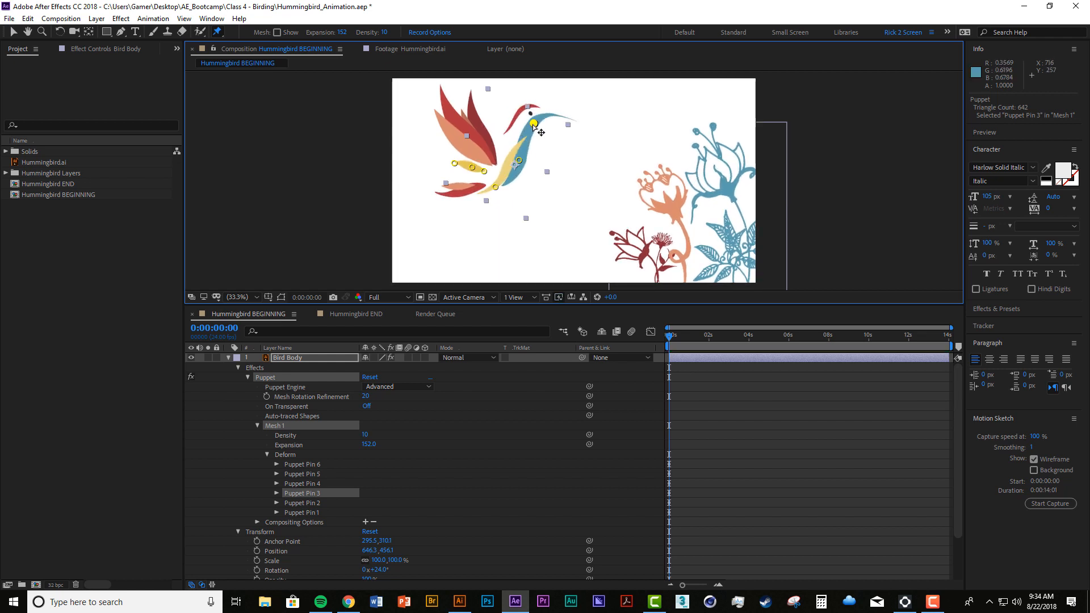
Collapse Bird Body's Effects group and move the Bird Body layer with the Selection tool to position 646.3, 621.1.
click(239, 368)
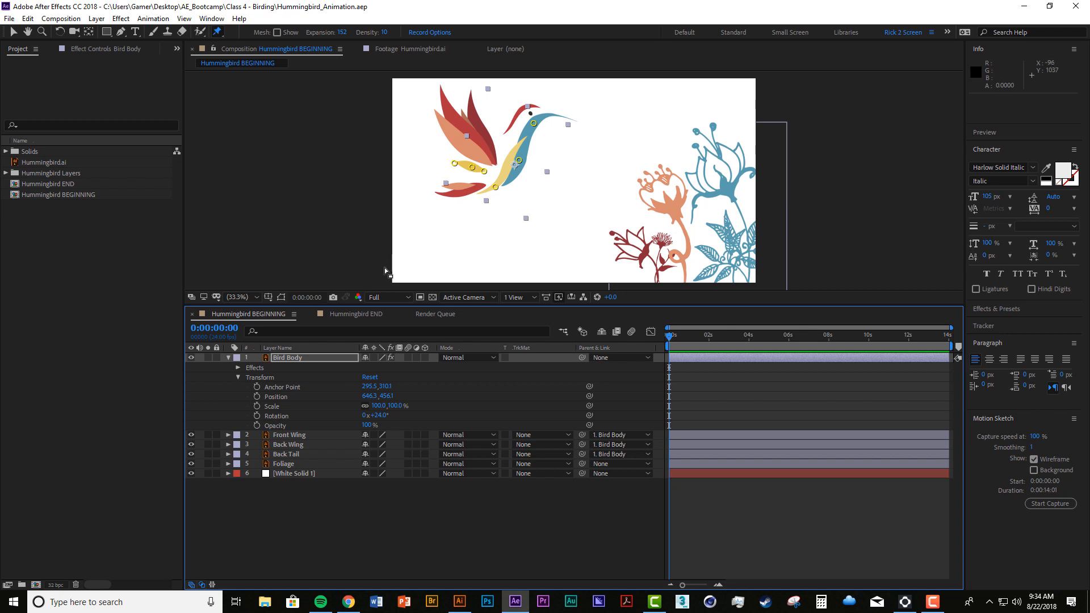
click(312, 356)
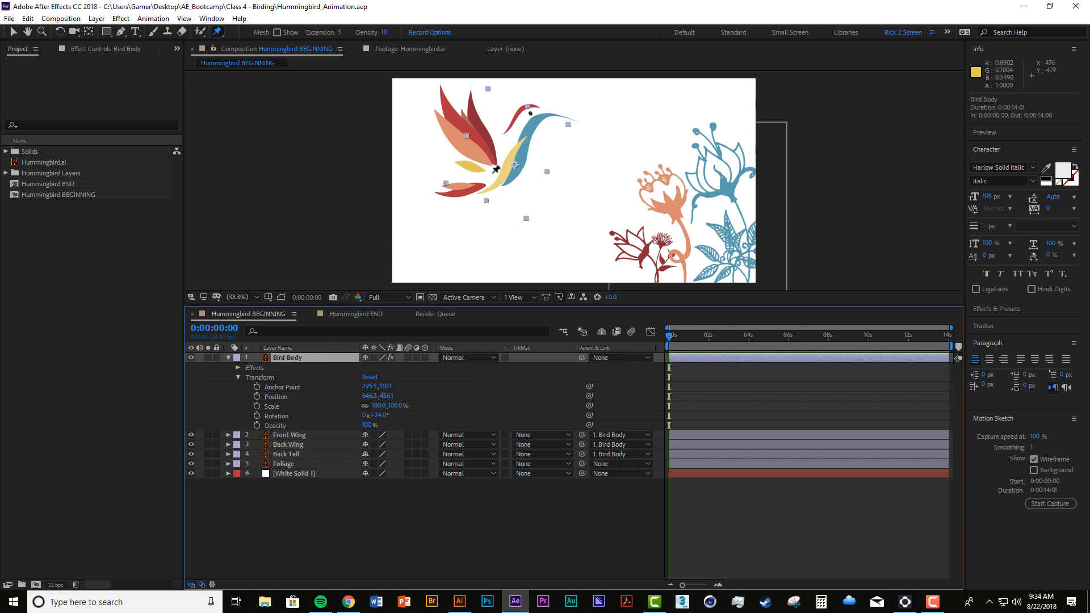
click(12, 32)
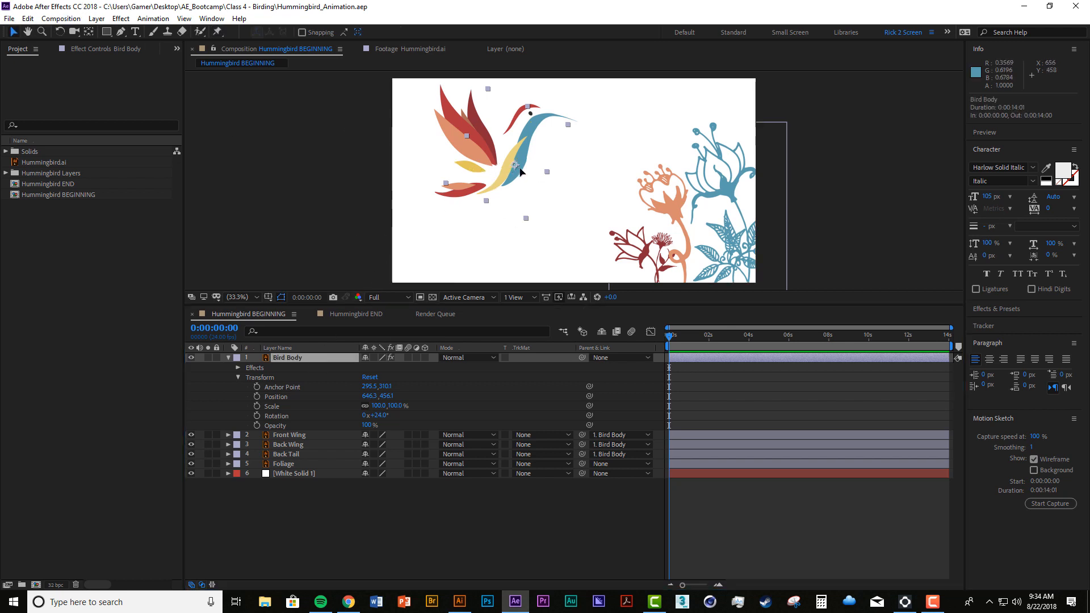
drag(517, 168, 511, 196)
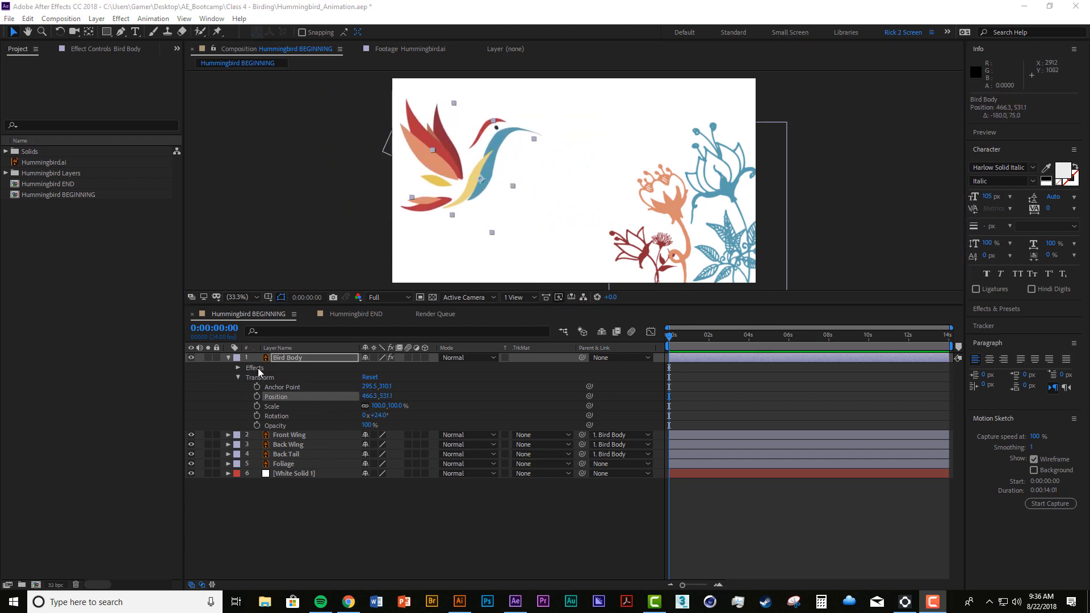
click(328, 359)
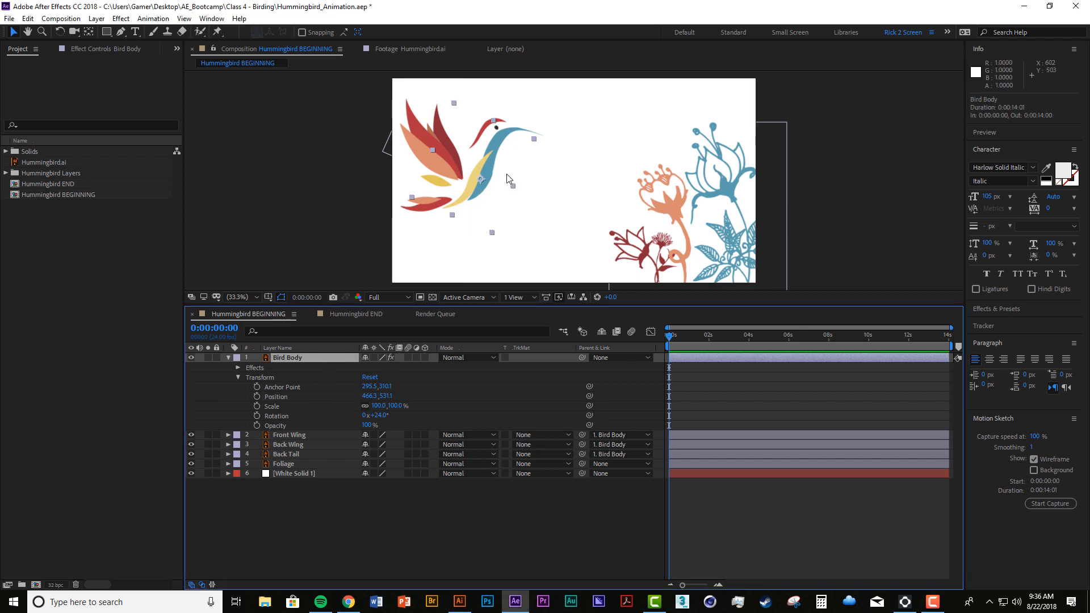
drag(482, 179, 514, 176)
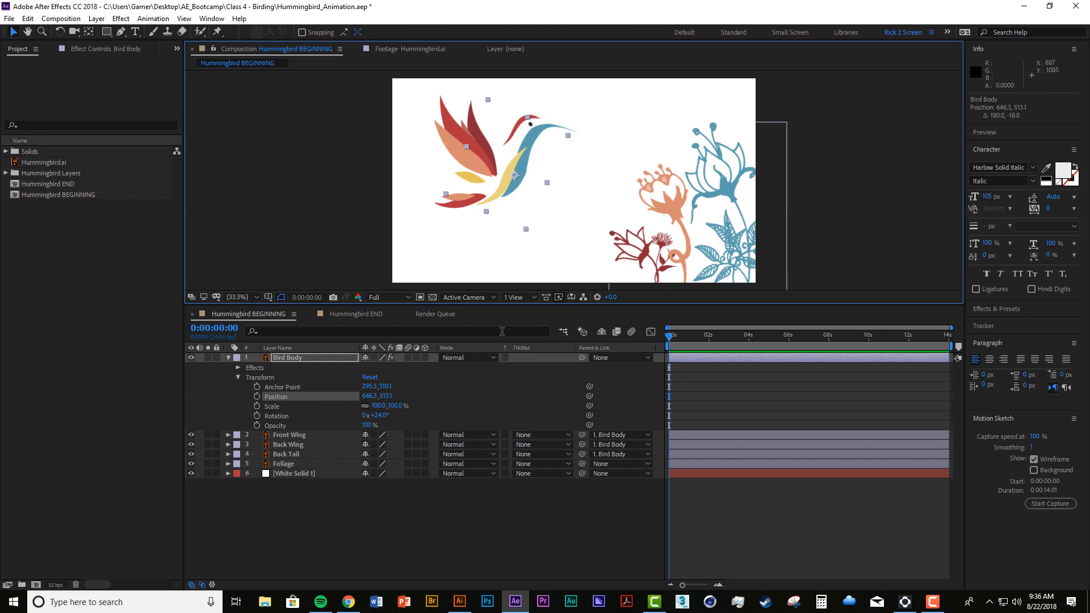
drag(516, 179, 515, 200)
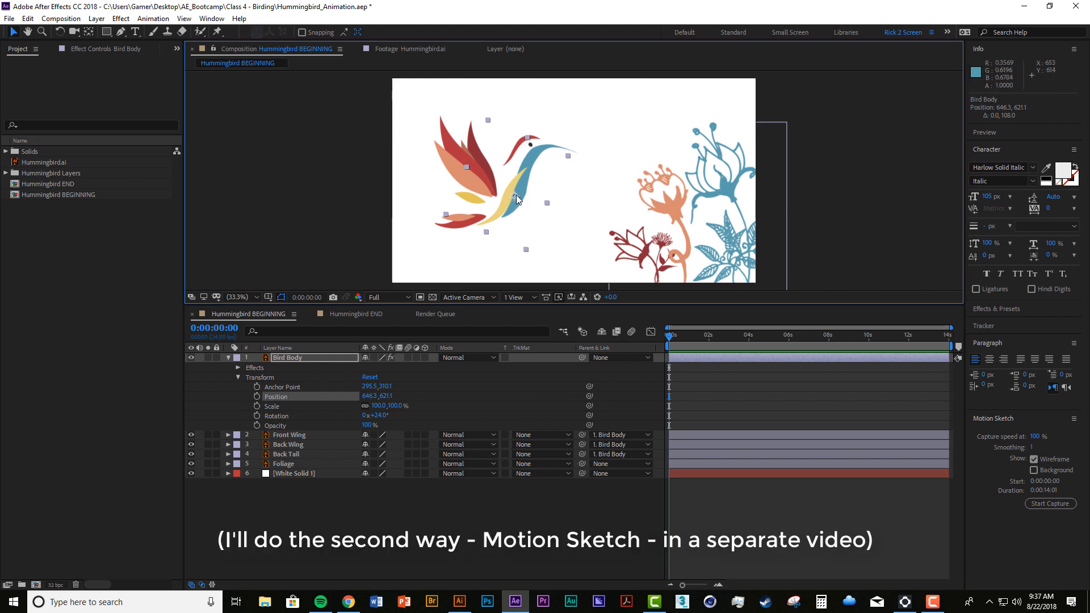
Move Bird Body off the canvas's left edge to position -308.3, 522.7 and start Position keyframing at 0:00:00:00.
drag(515, 195, 326, 174)
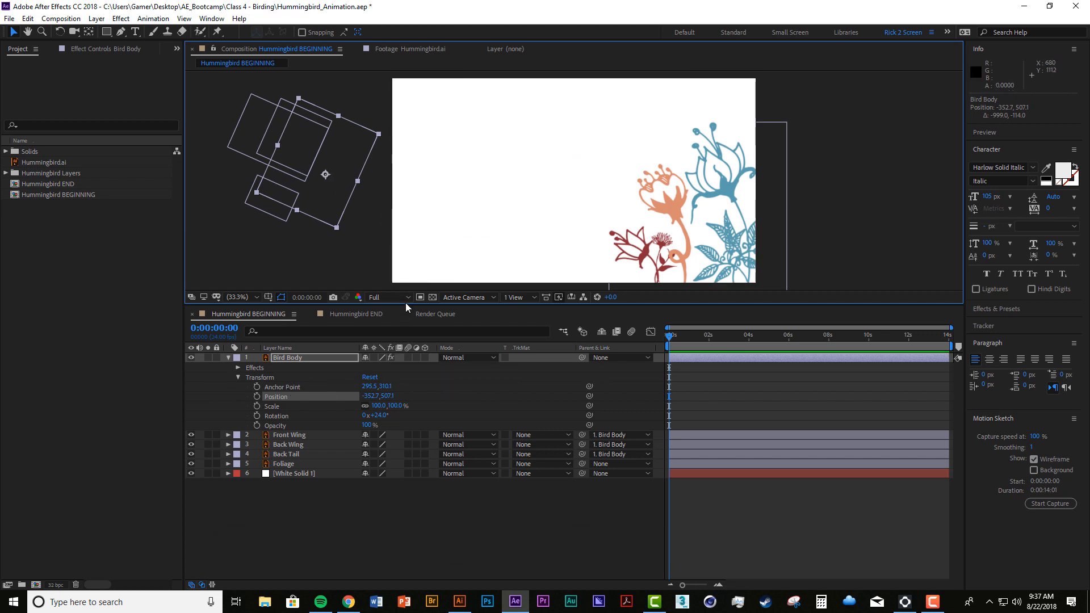
drag(406, 302, 426, 366)
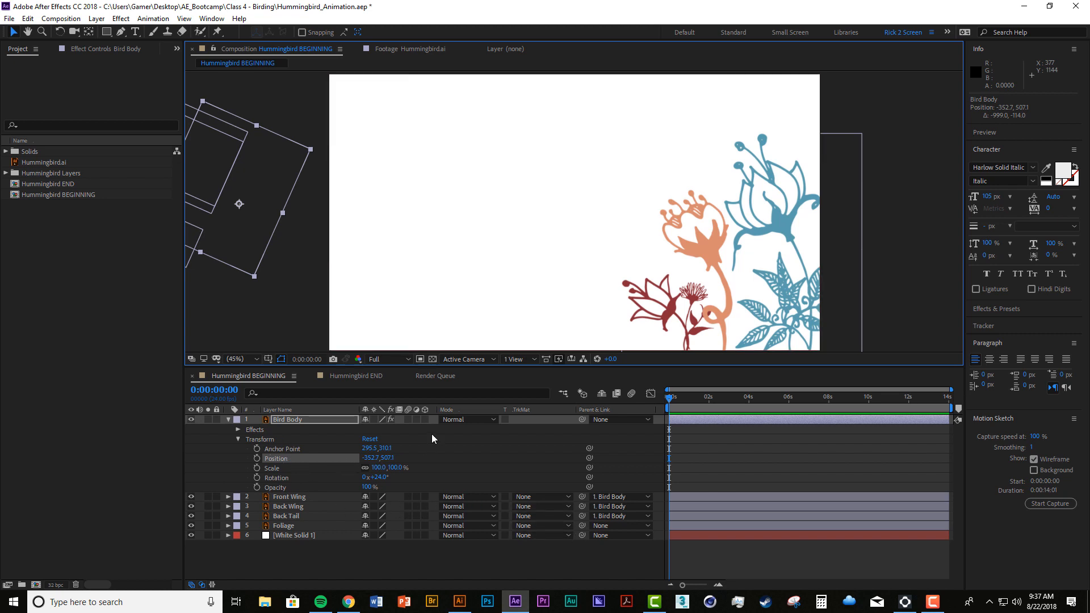
mouse_move(237, 206)
mouse_down()
mouse_move(477, 224)
mouse_move(560, 251)
mouse_move(250, 208)
mouse_up()
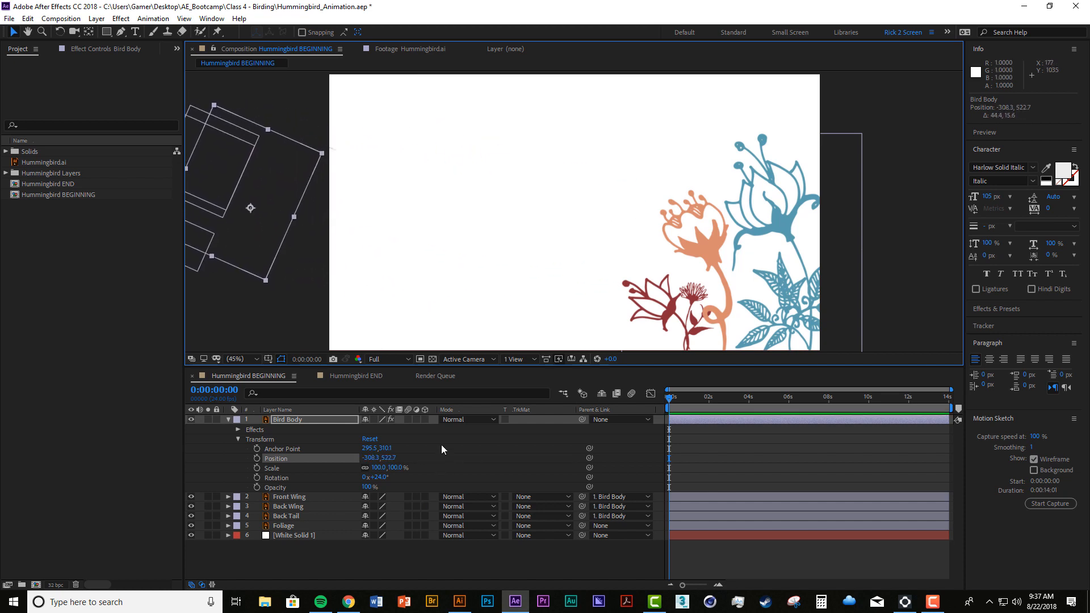
click(257, 458)
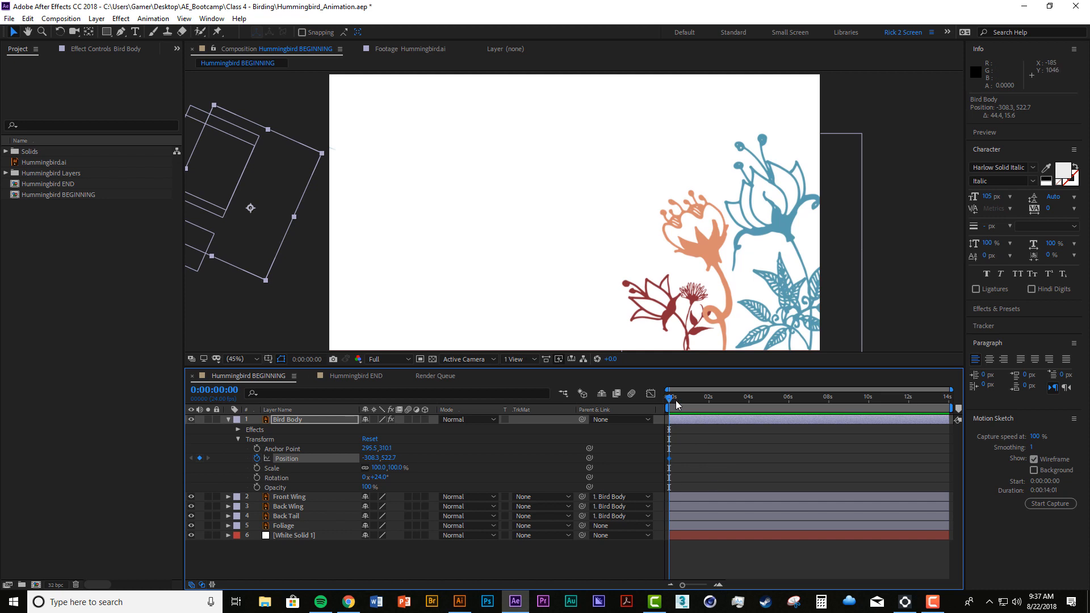
Keyframe Bird Body's Position at 520.6, 587.1 for 0:00:02:01 and at 953.9, 942.7 near the red flowers for 0:00:03:08.
drag(675, 405, 711, 414)
drag(252, 215, 464, 230)
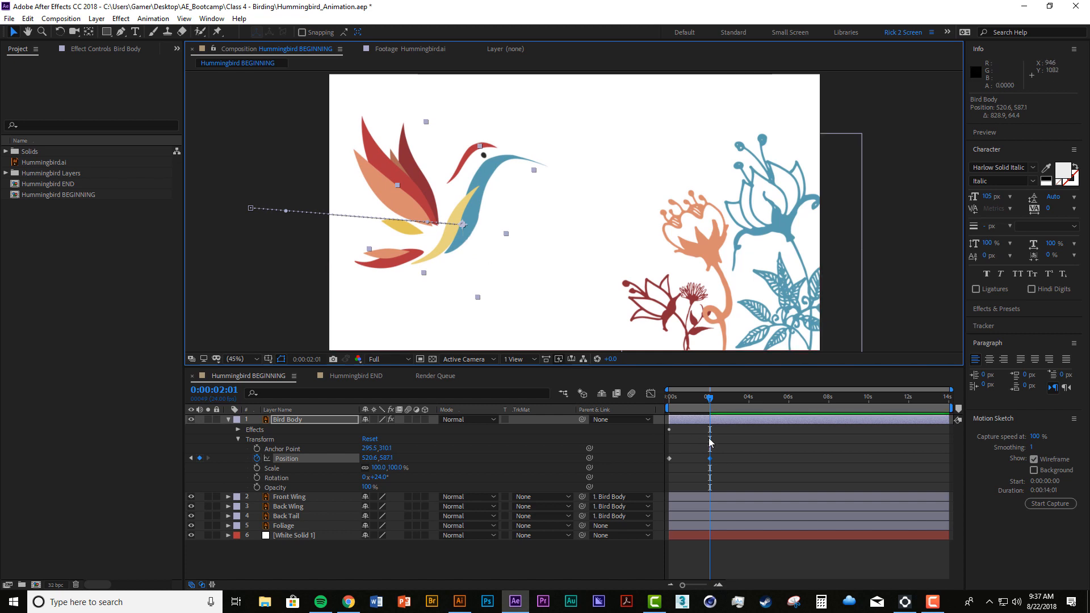
drag(712, 402, 735, 401)
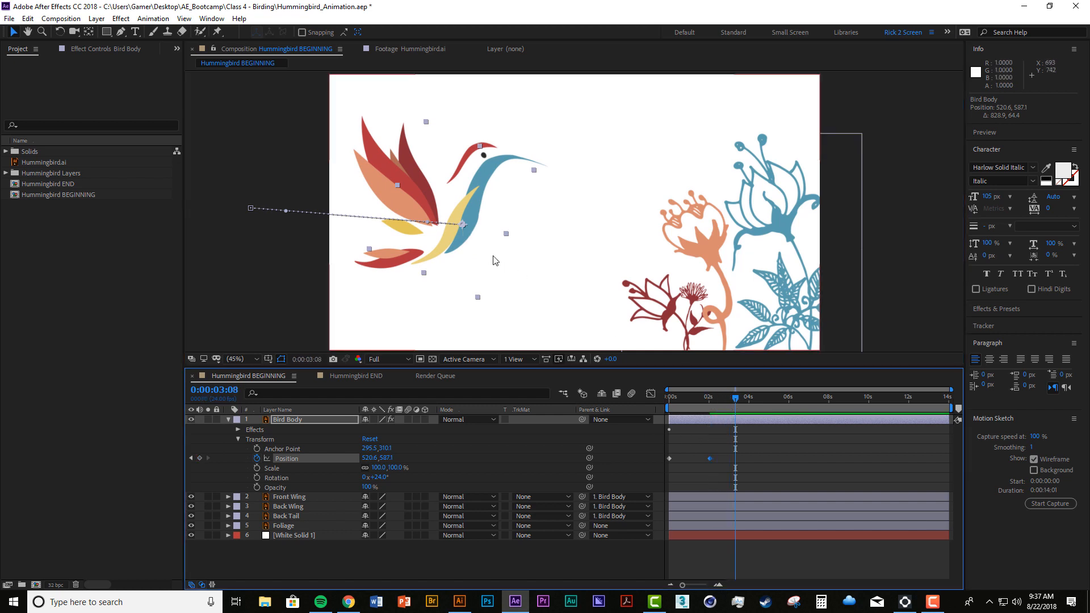
drag(464, 230, 574, 320)
Keyframe a near hover at 969.5, 942.7 for 0:00:04:21 and a backward flight to 491.7, 522.7 at 0:00:06:07.
key(space)
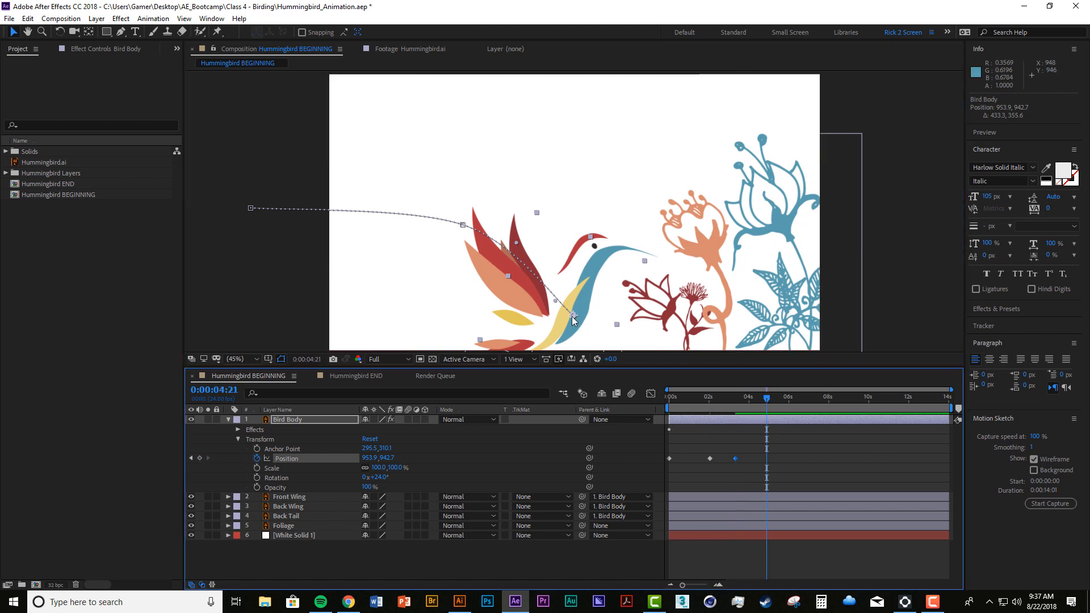
drag(574, 317, 578, 317)
drag(767, 399, 797, 406)
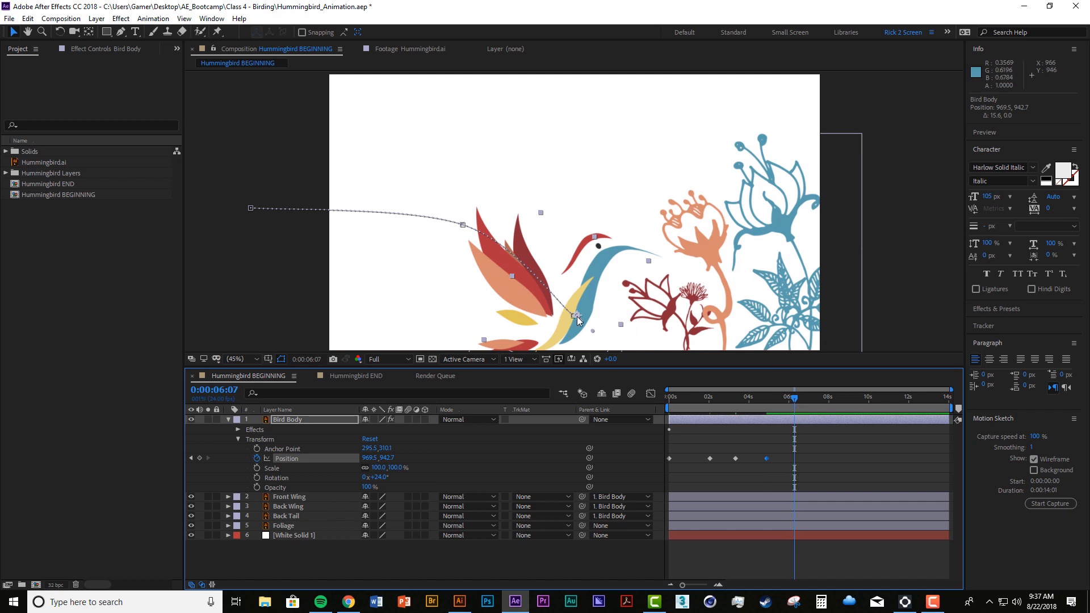
drag(561, 316, 442, 205)
Keyframe Bird Body hovering at 502.8, 527.1 for 0:00:07:10 and flying toward the orange flower at 1080.6, 602.7 for 0:00:08:12.
drag(795, 401, 816, 402)
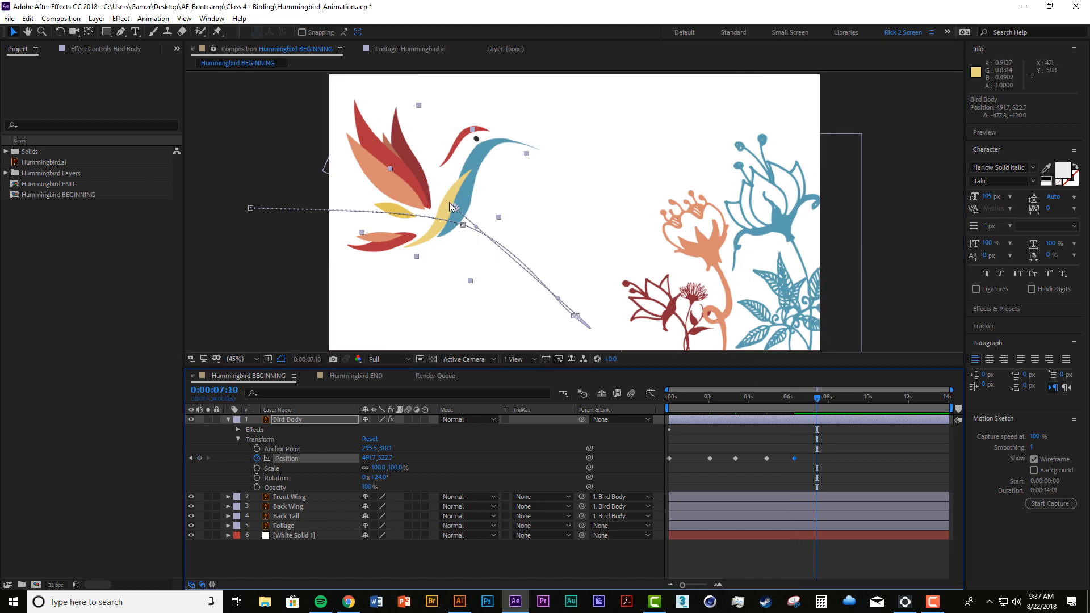
drag(454, 207, 457, 208)
drag(817, 402, 838, 413)
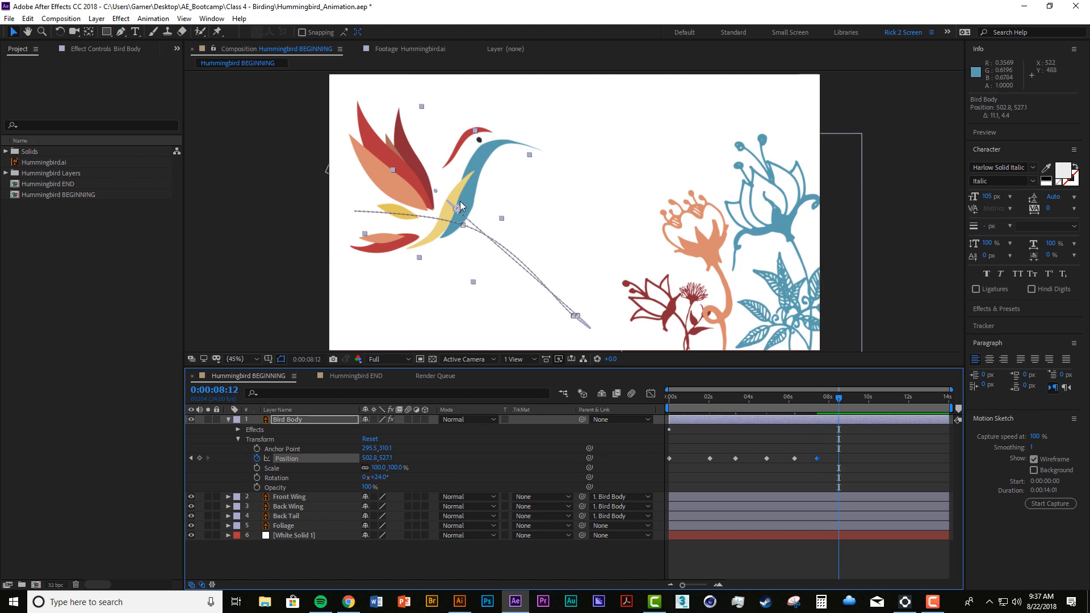
drag(461, 212, 605, 233)
Keyframe a hover by the orange flower at 1085.0, 607.1 for 0:00:09:17 and a retreat to 538.4, 447.1 at 0:00:10:21.
key(space)
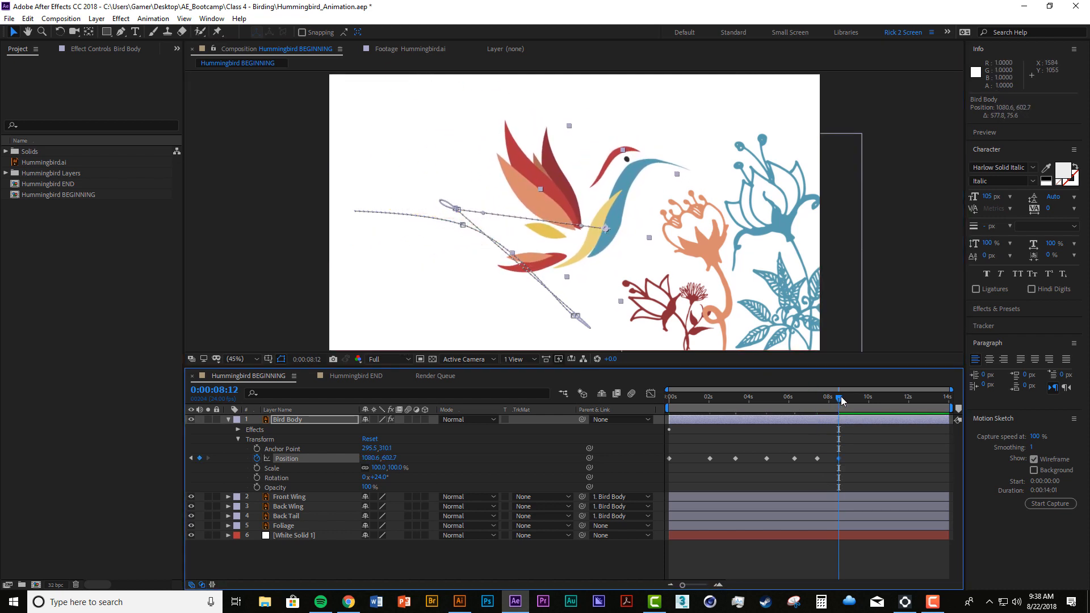
drag(601, 229, 603, 230)
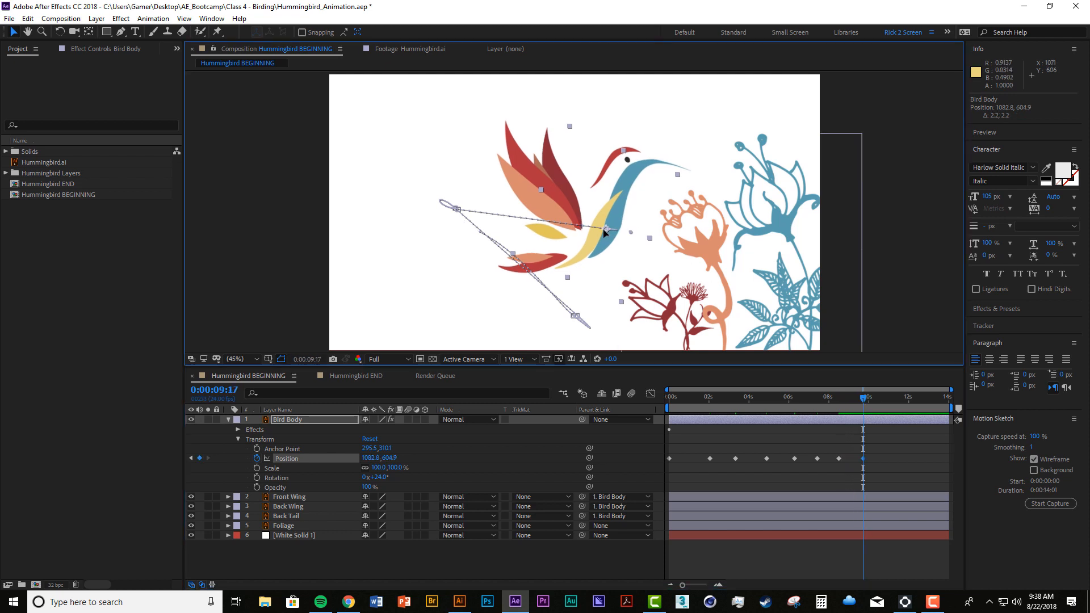
drag(855, 407, 888, 410)
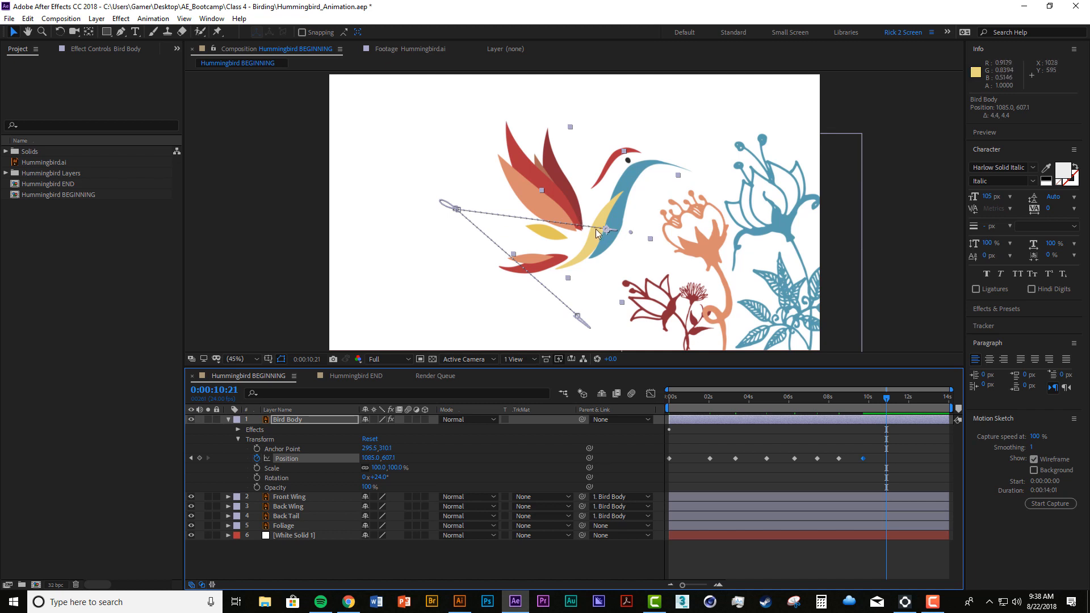
drag(593, 229, 453, 188)
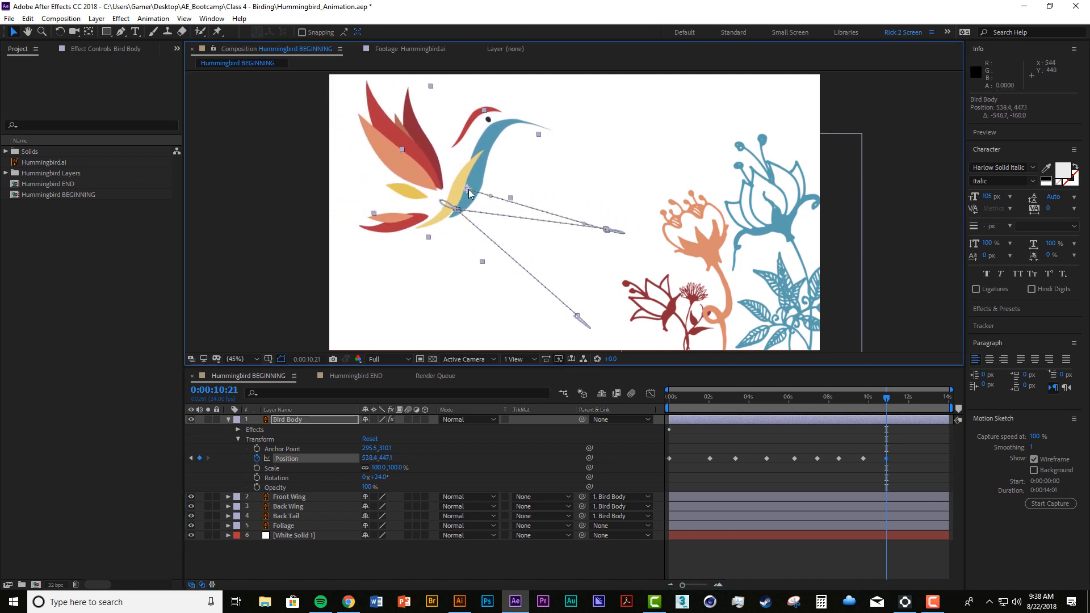
Keyframe Bird Body's Position at 549.5, 447.1 for 0:00:11:22 and at 1349.5, 378.2 by the blue flower for 0:00:12:09.
drag(890, 399, 909, 406)
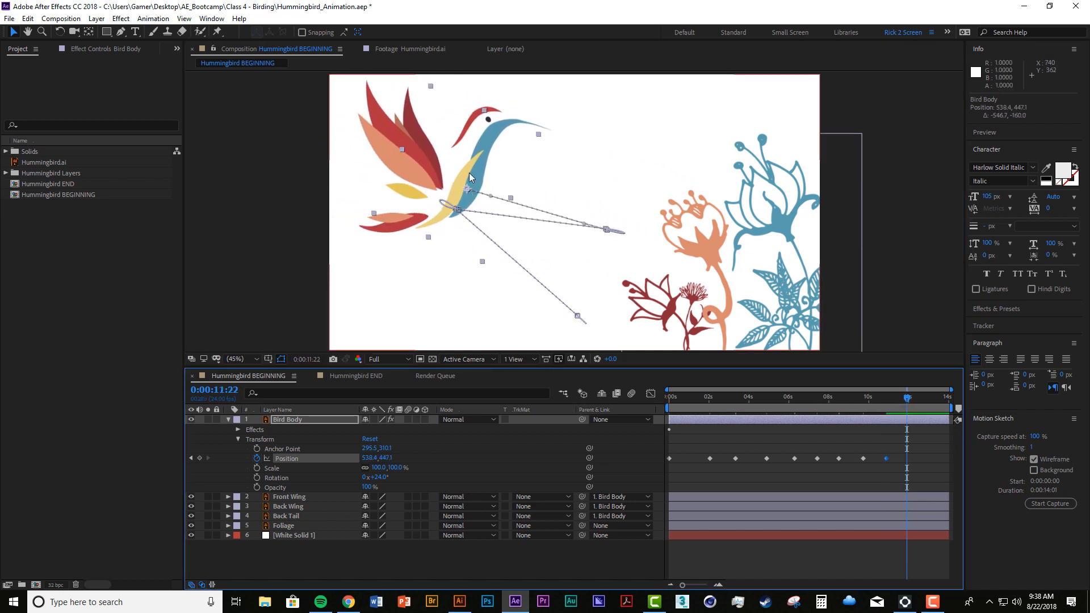
drag(465, 190, 468, 190)
mouse_move(909, 399)
mouse_down()
mouse_move(934, 401)
mouse_move(916, 404)
mouse_up()
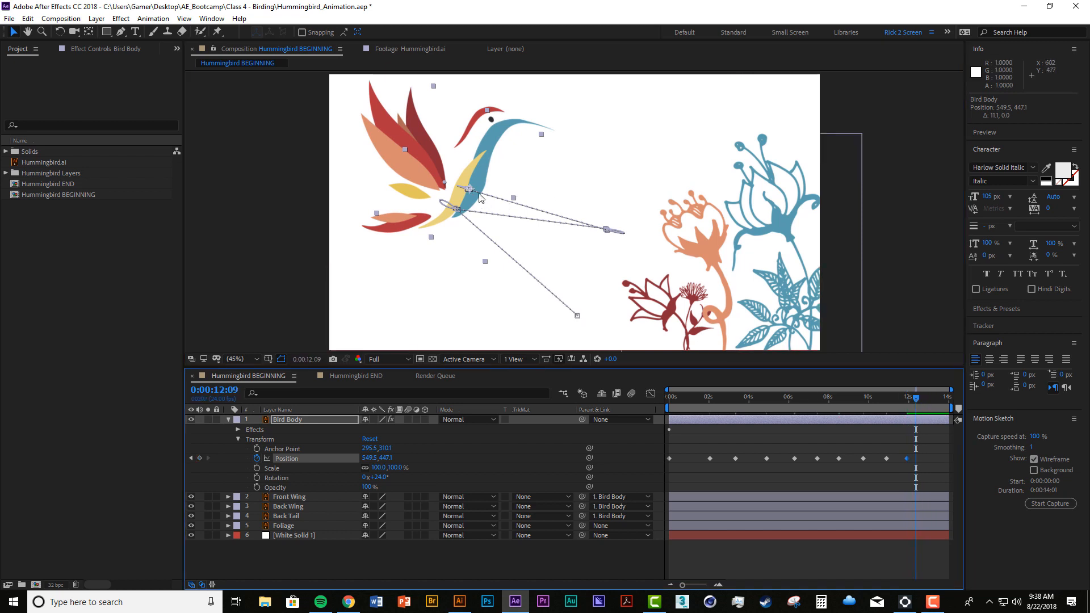
drag(484, 192, 697, 172)
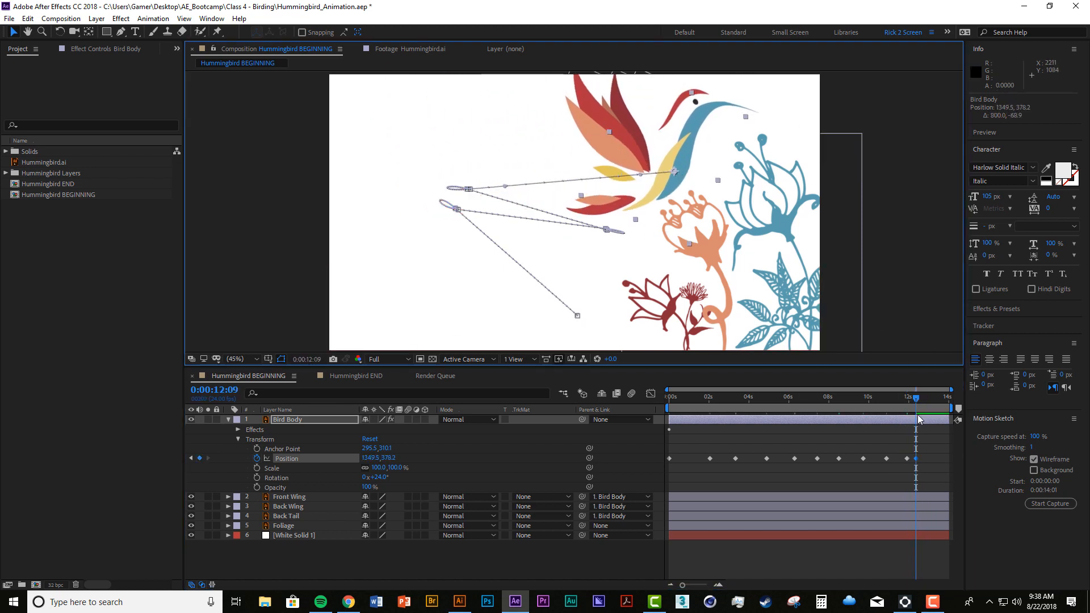
Keyframe a hover by the blue flower at 1349.5, 382.7 for 0:00:12:22 and a pull back to 1082.8, 318.2 at 0:00:13:09.
drag(921, 403, 927, 401)
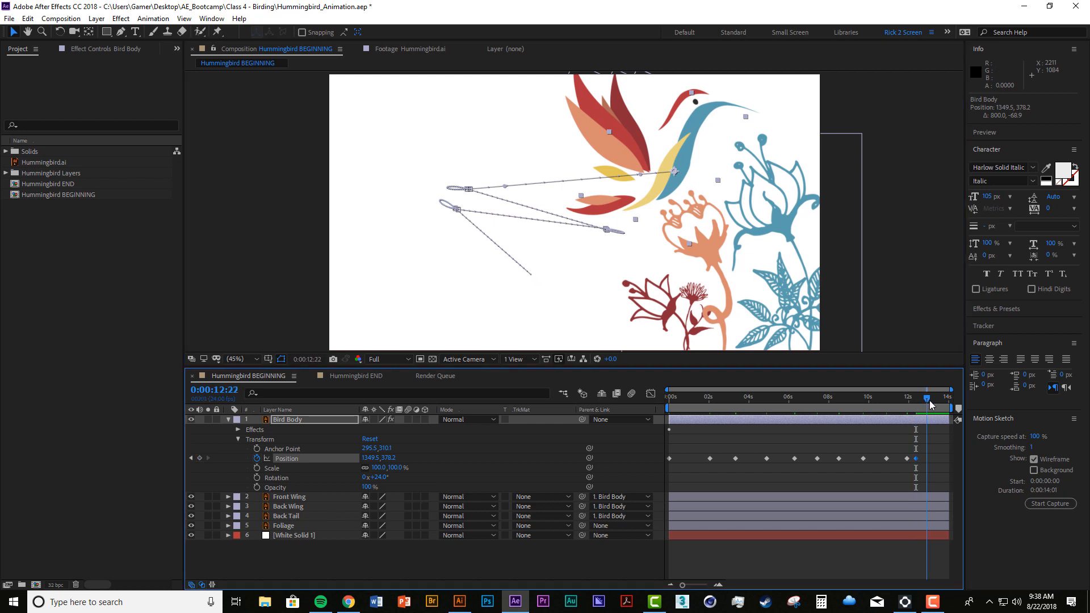
drag(675, 167, 674, 168)
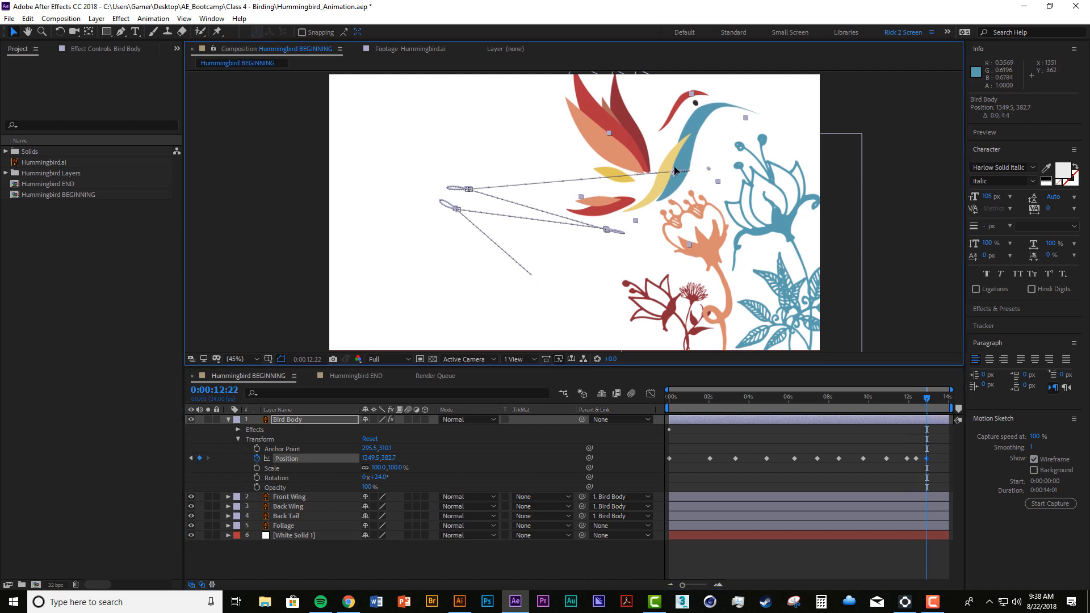
drag(929, 409, 936, 409)
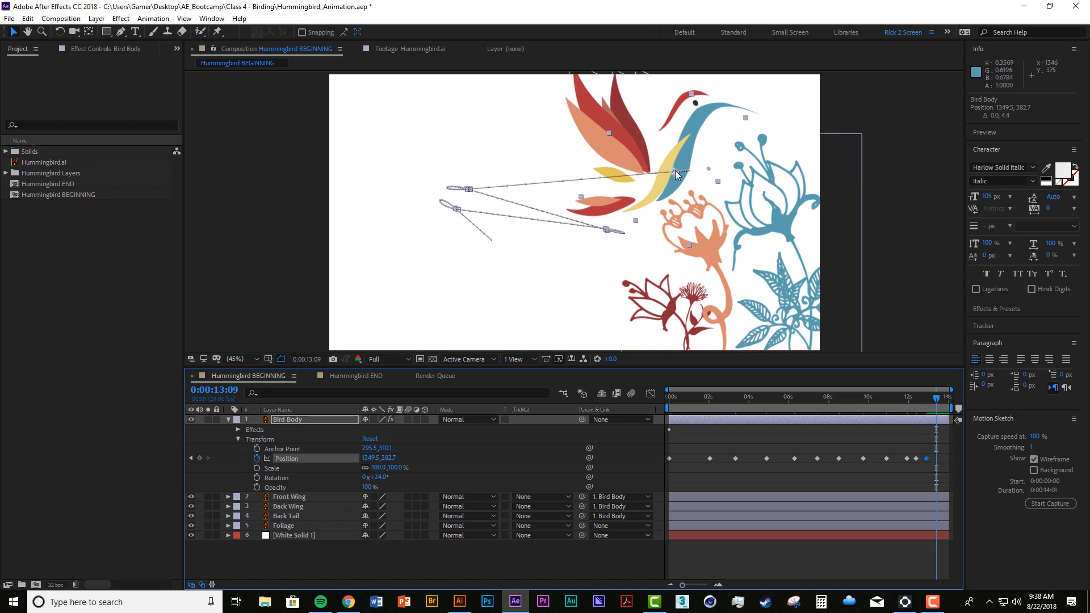
drag(674, 170, 604, 155)
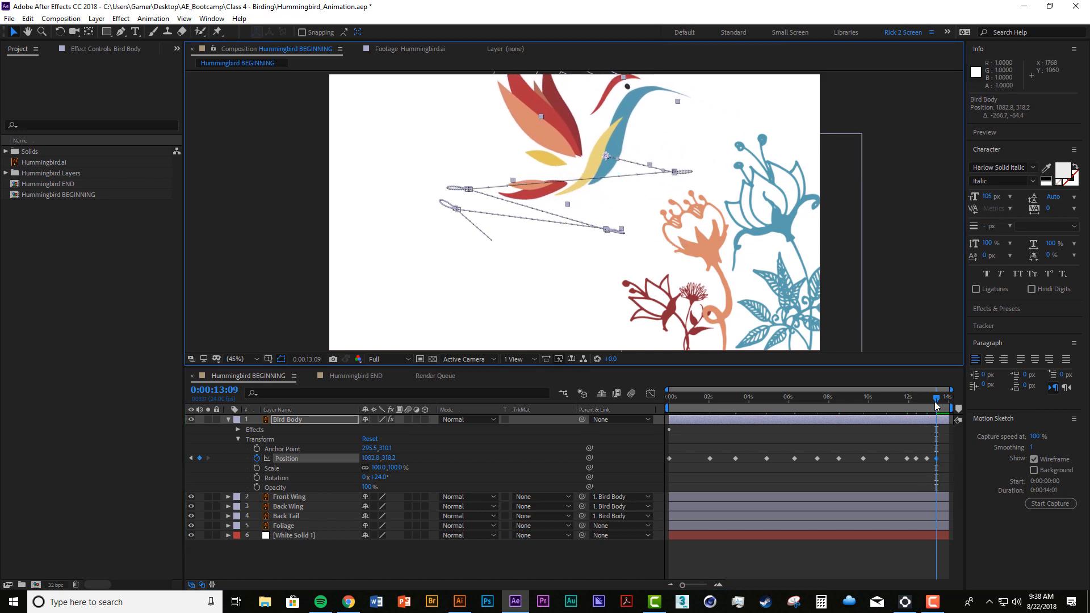
Keyframe Bird Body leaving past the canvas's upper-right corner at 2560.6, -141.6 for 0:00:14:00, then deselect the layer.
drag(937, 405, 950, 405)
drag(669, 136, 959, 63)
click(828, 477)
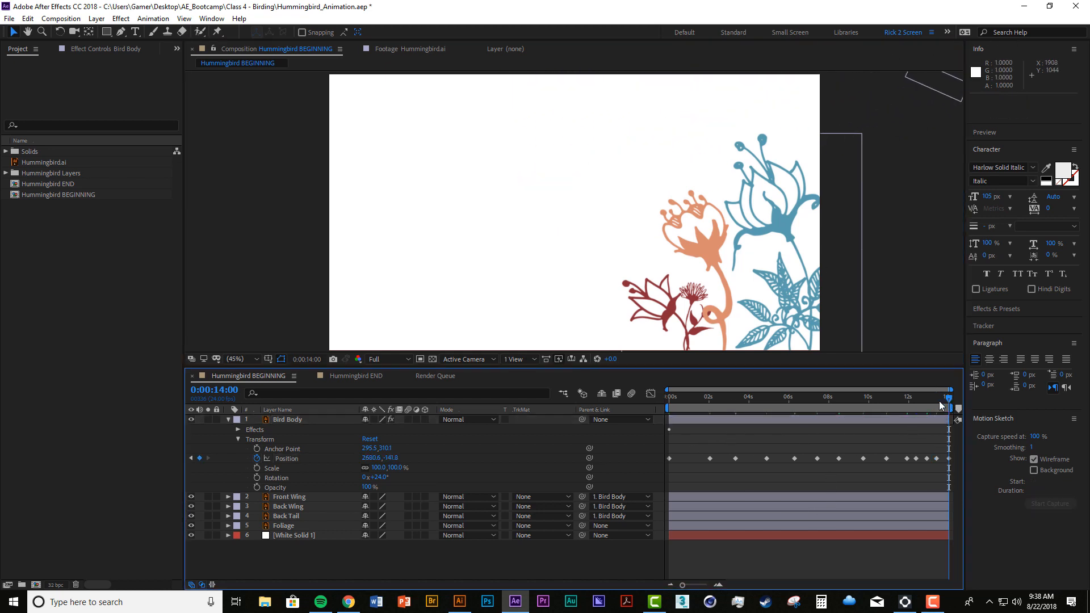
Preview the bird's flight animation from the start of the composition.
drag(940, 402, 627, 401)
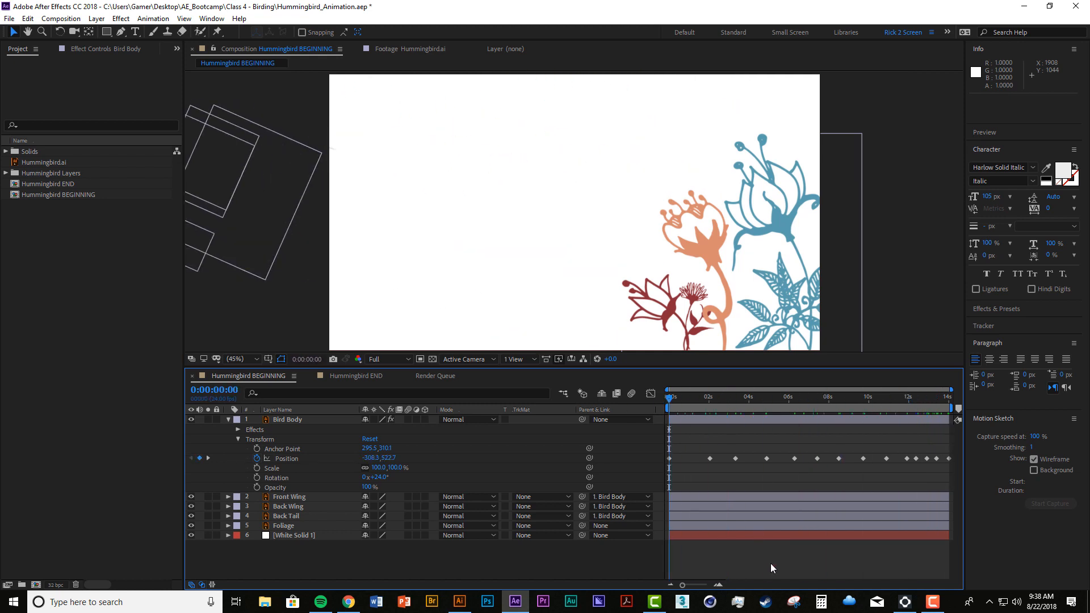
key(space)
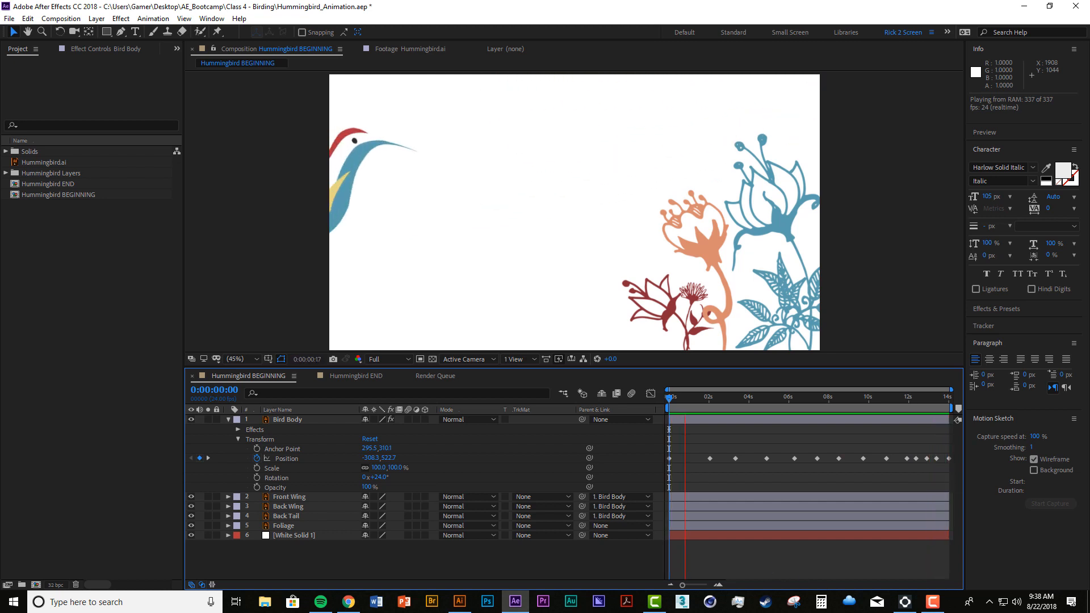
key(space)
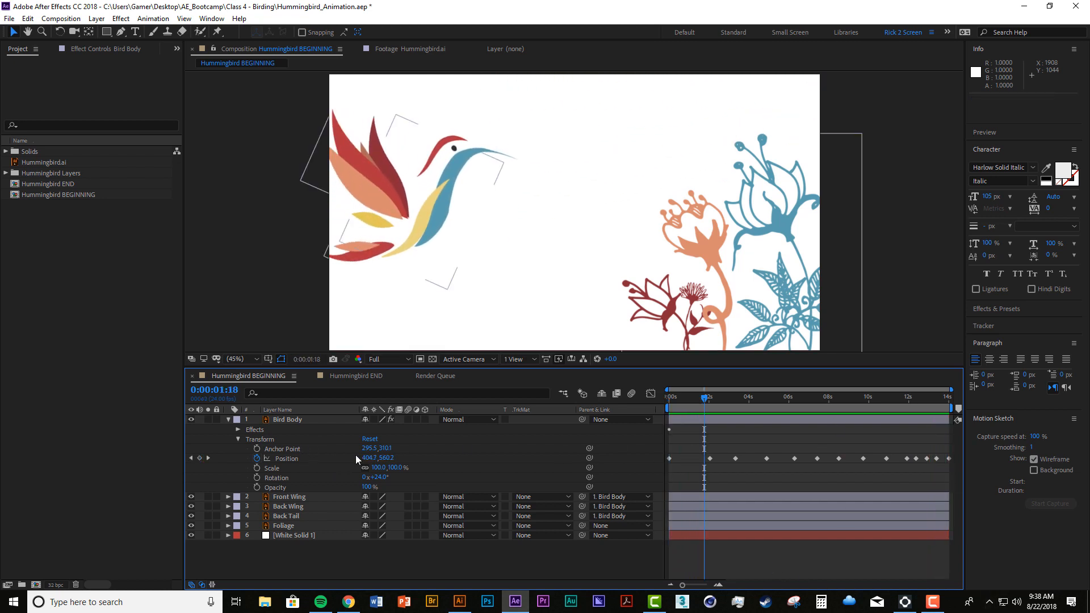
Inspect Bird Body's Position keyframes and motion path, and replay the animation with the layer selected.
click(290, 458)
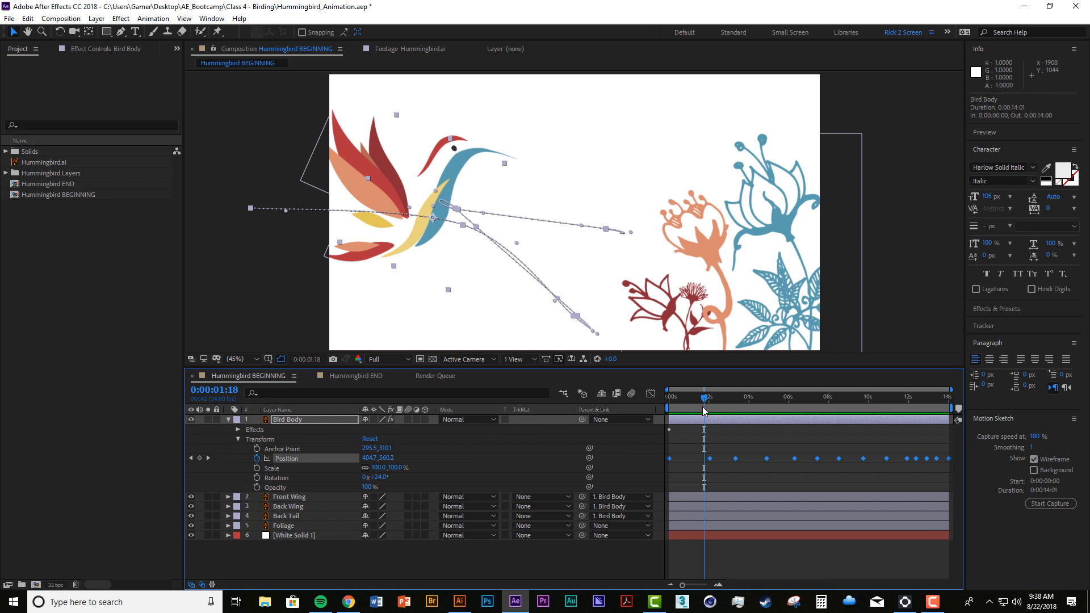
click(696, 420)
click(701, 458)
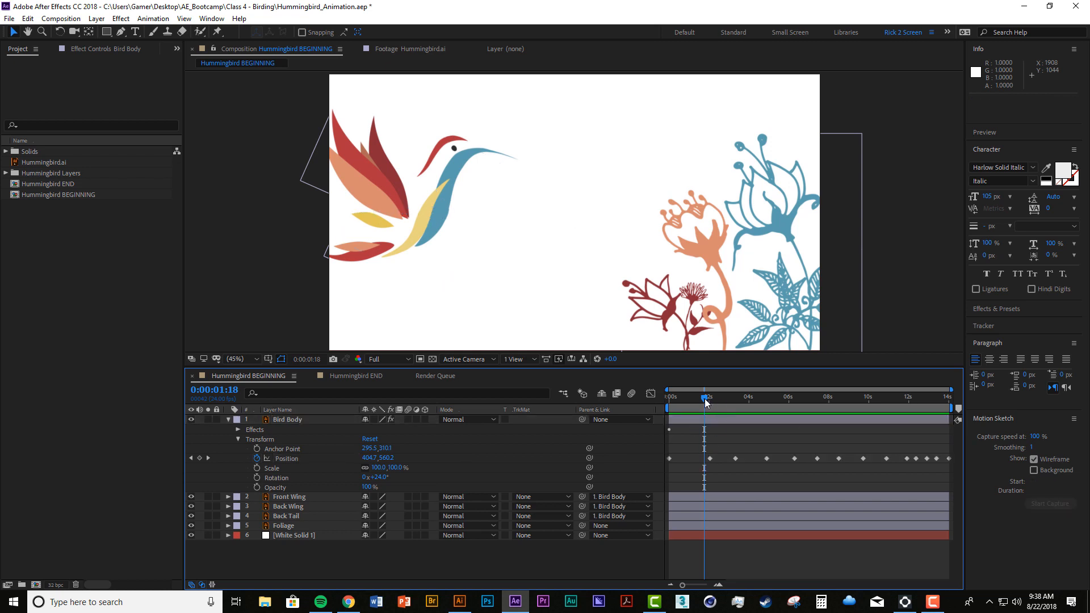
drag(704, 398, 727, 406)
click(708, 419)
key(space)
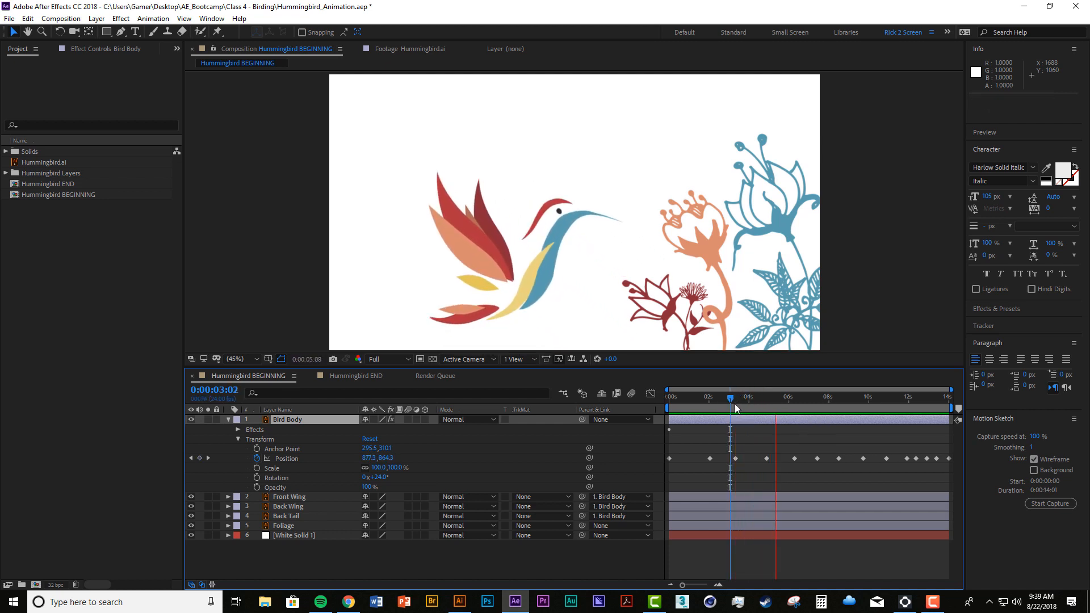
Examine Bird Body's motion path close up around the hover beside the red flower at 0:00:03:14.
mouse_move(734, 403)
mouse_down()
mouse_move(748, 407)
mouse_move(733, 409)
mouse_move(744, 423)
mouse_up()
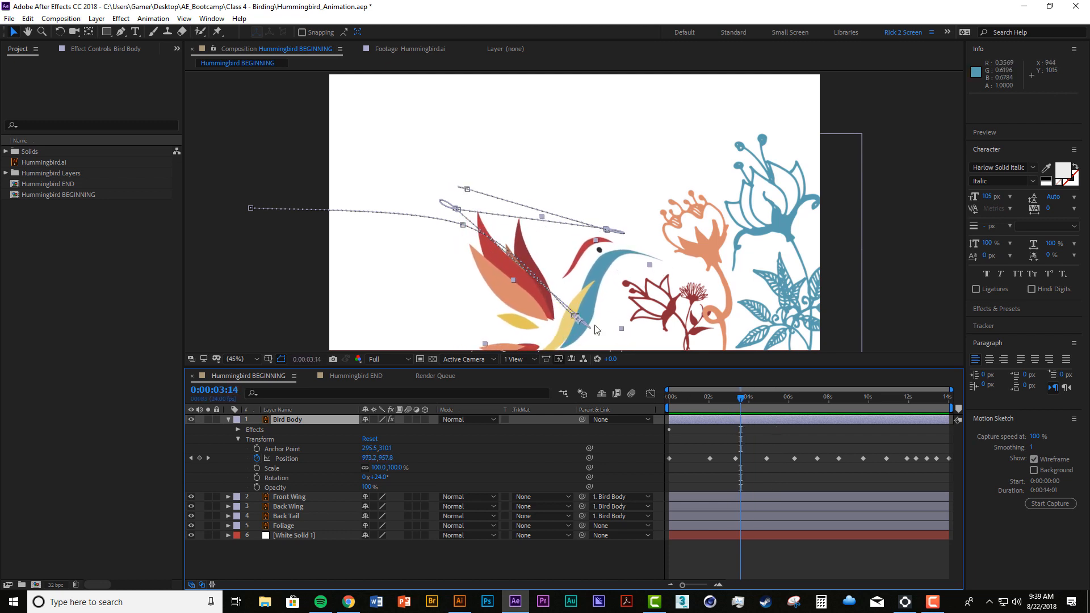
drag(606, 274, 609, 214)
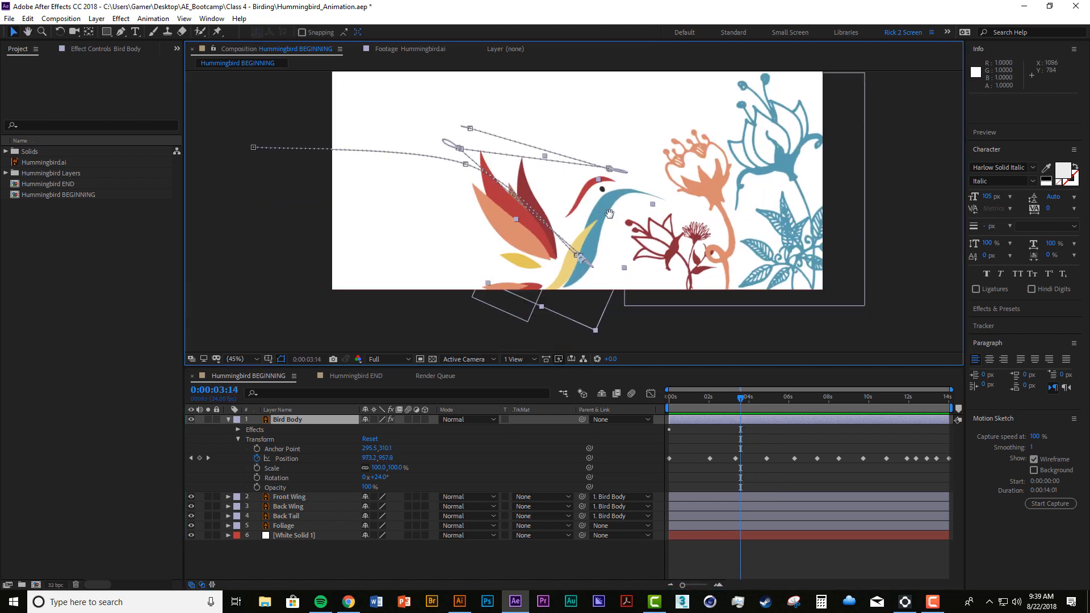
scroll(609, 213, up, 3)
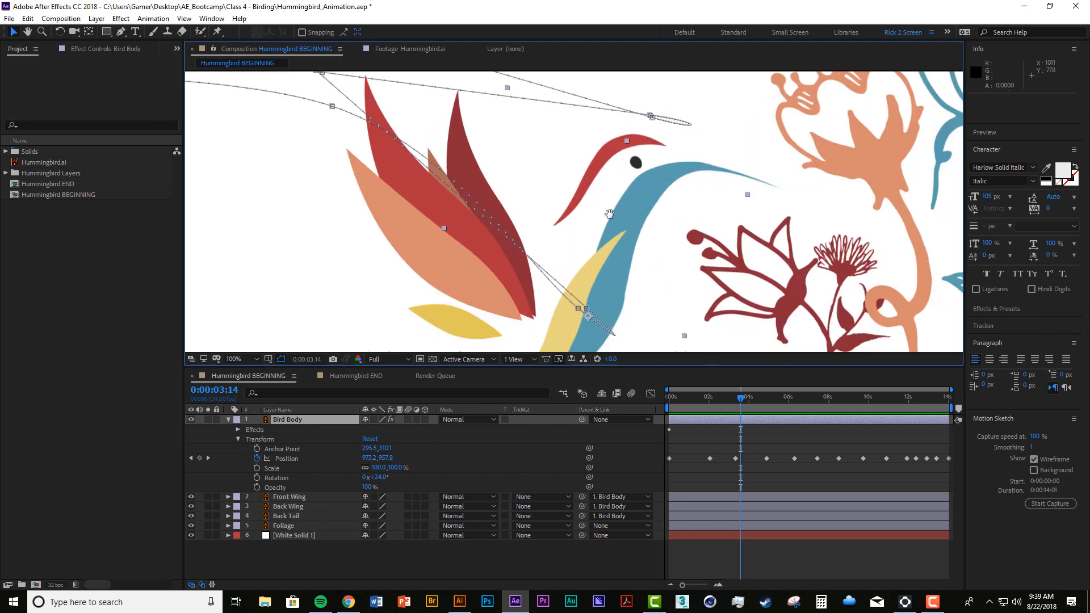
scroll(609, 213, down, 2)
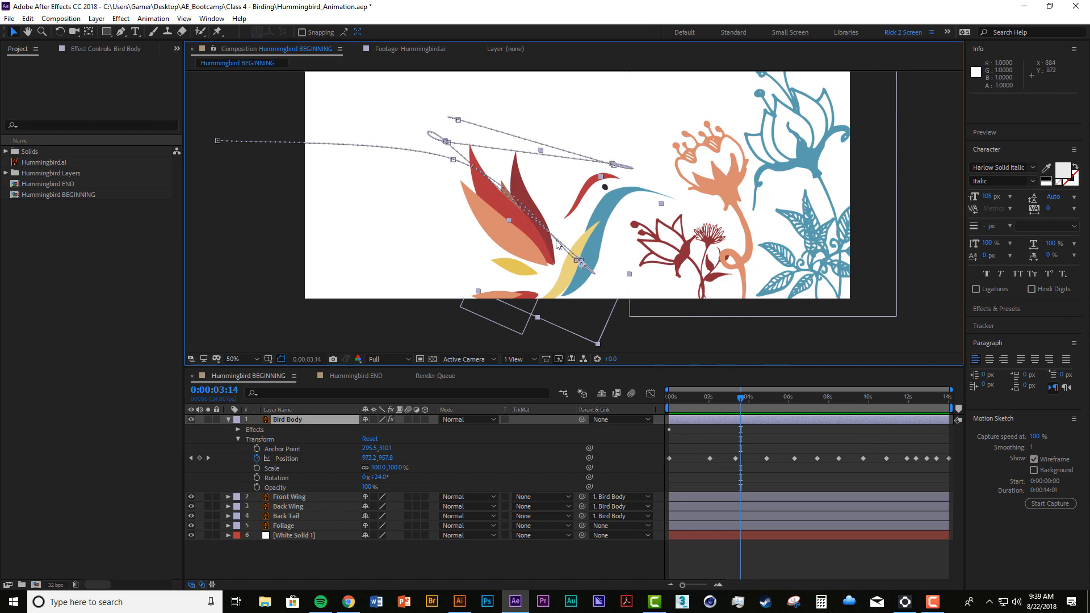
key(period)
key(period)
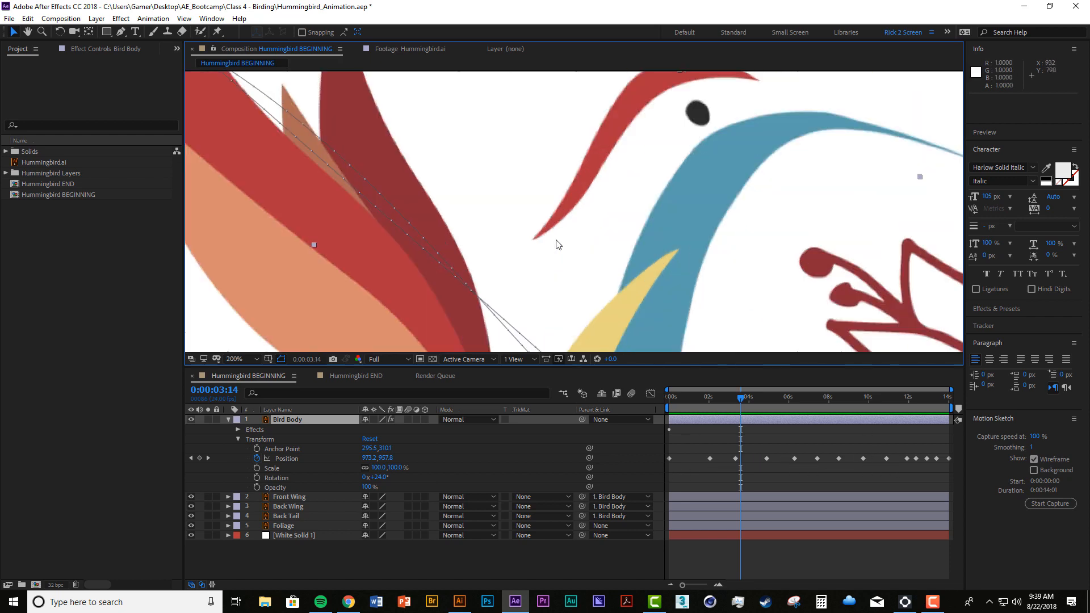
key(space)
drag(556, 244, 546, 168)
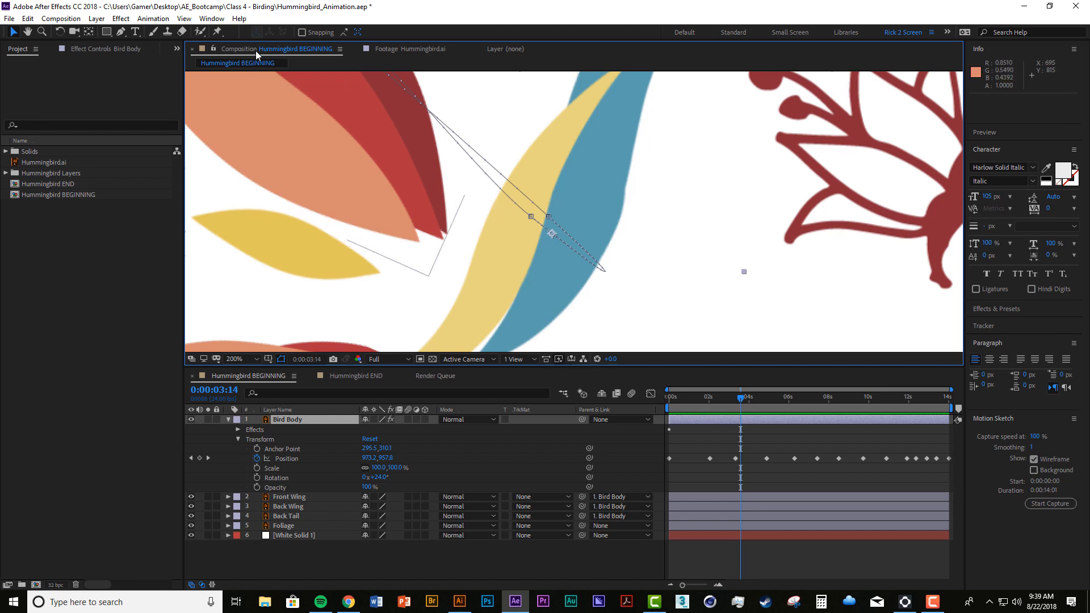
With the Pen tool, reshape the path handles at the hover's first keyframe and make the 0:00:04:21 keyframe spatially linear.
click(121, 32)
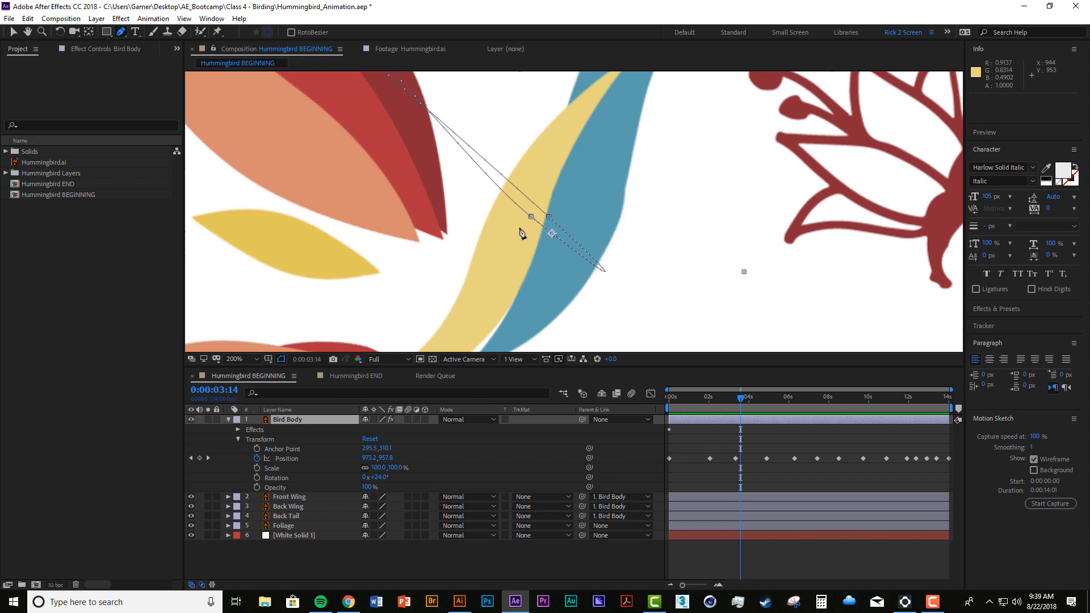
drag(524, 206, 550, 239)
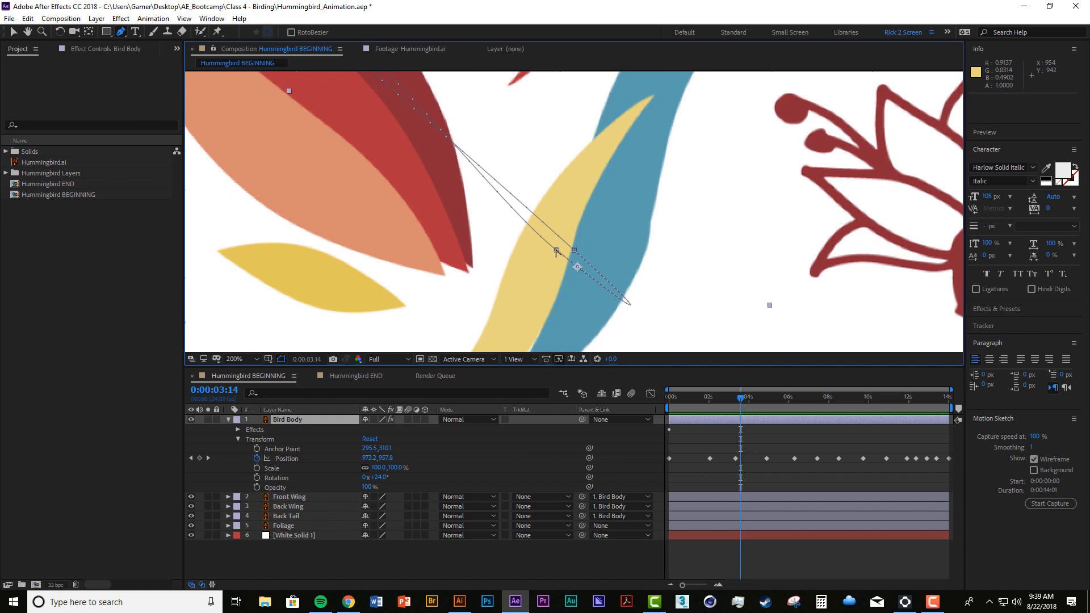
drag(466, 216, 428, 154)
drag(538, 208, 577, 224)
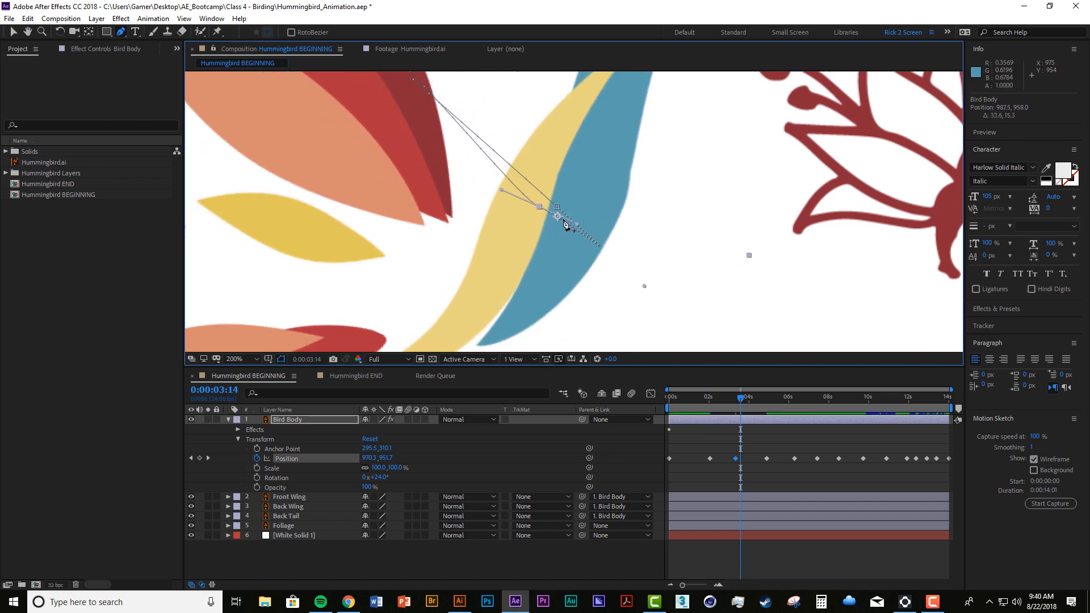
mouse_move(557, 209)
mouse_down()
mouse_move(587, 219)
mouse_move(582, 186)
mouse_move(550, 188)
mouse_move(555, 225)
mouse_move(540, 231)
mouse_move(548, 213)
mouse_up()
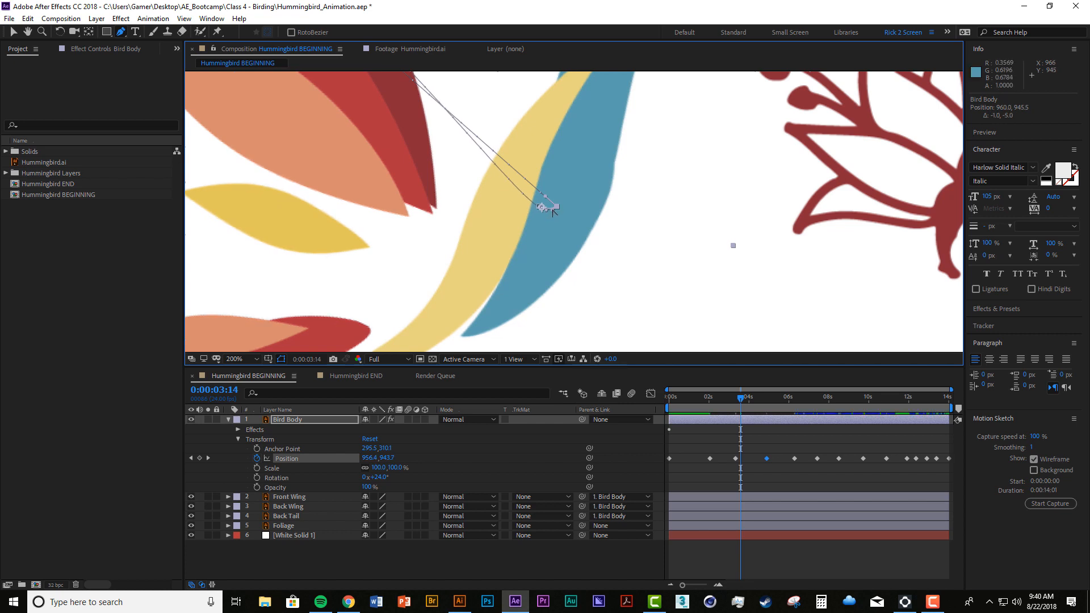
drag(551, 210, 551, 210)
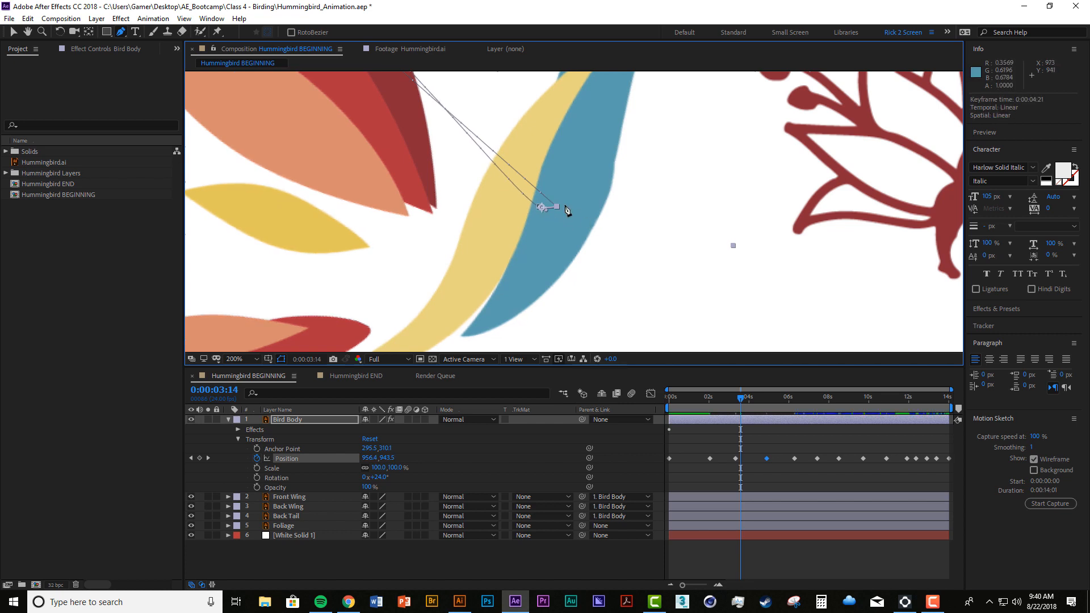
Preview the flight from 0:00:01:16 and scrub to 0:00:03:07 to check the adjusted hover.
scroll(583, 217, down, 4)
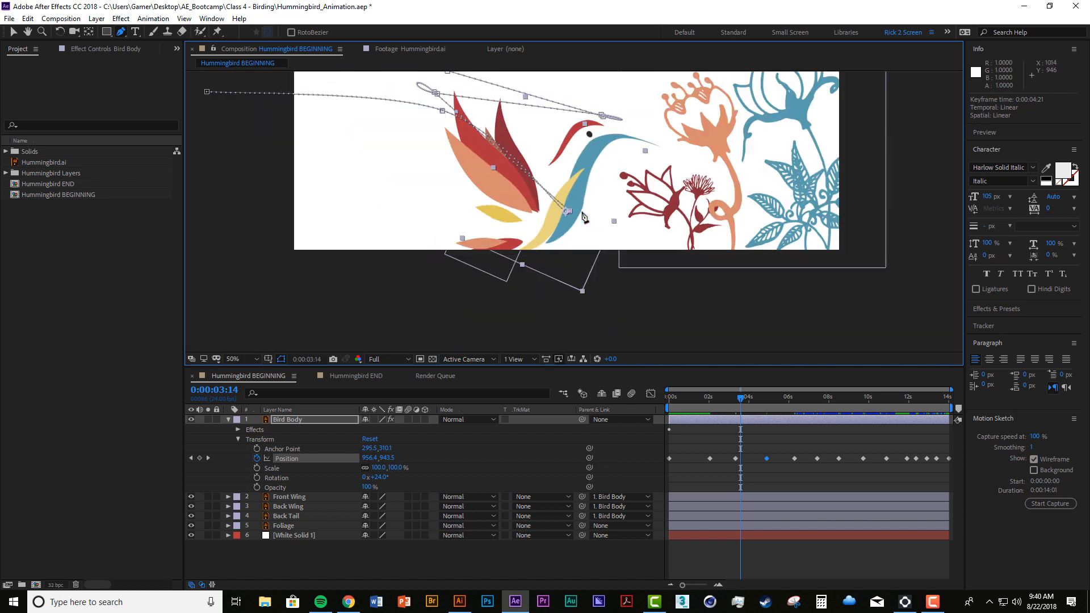
key(h)
key(space)
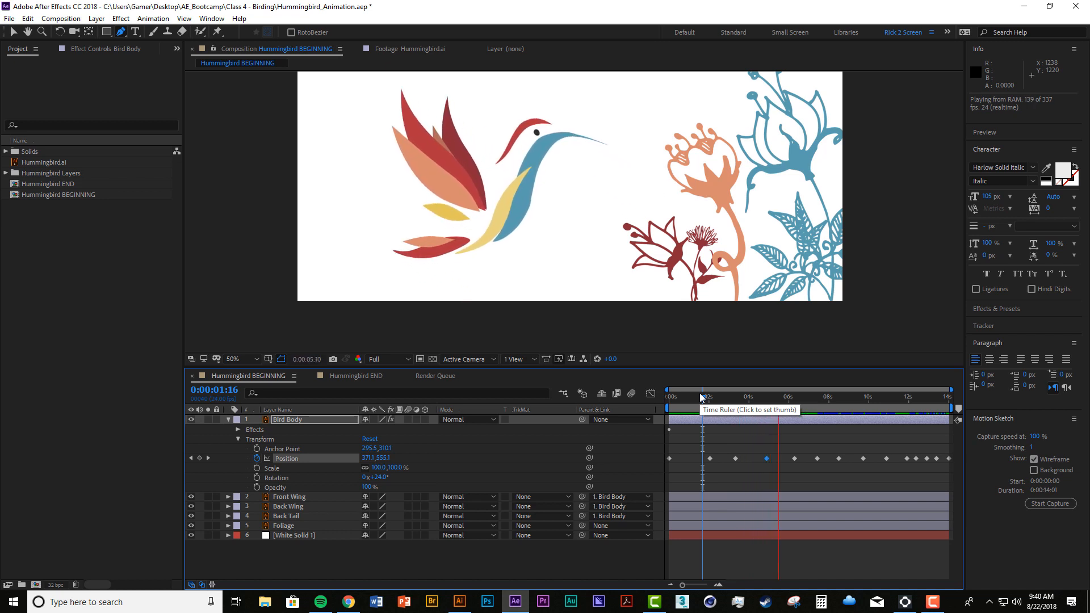
drag(702, 398, 735, 410)
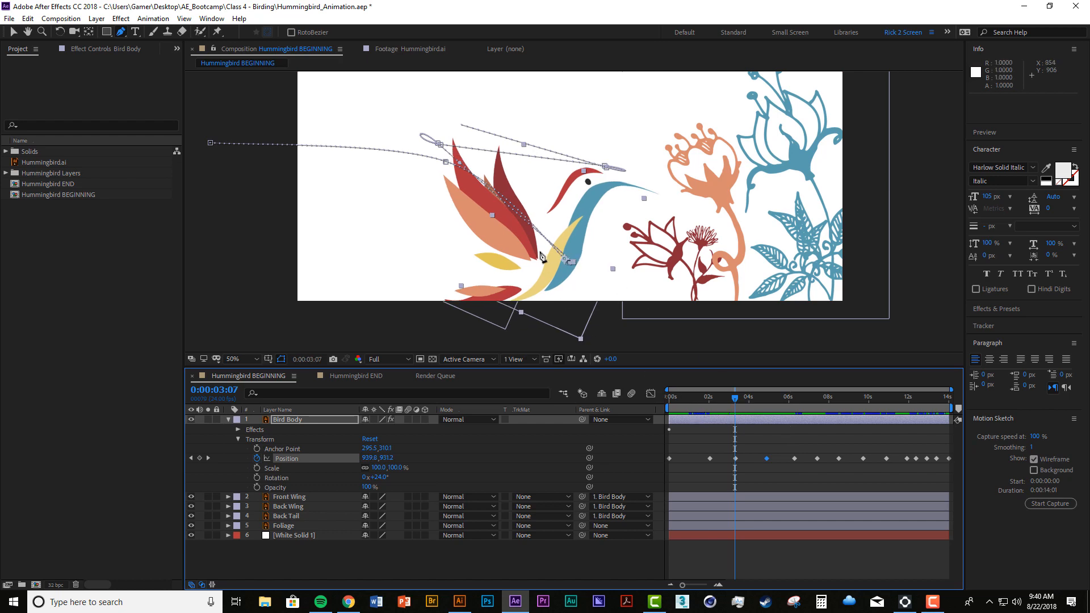
Move the Position keyframe near 0:00:03:07 to 901.9, 931.2 and the 0:00:04:21 keyframe to 969.5, 942.7 on the motion path.
scroll(542, 256, up, 2)
drag(596, 340, 559, 260)
key(g)
key(space)
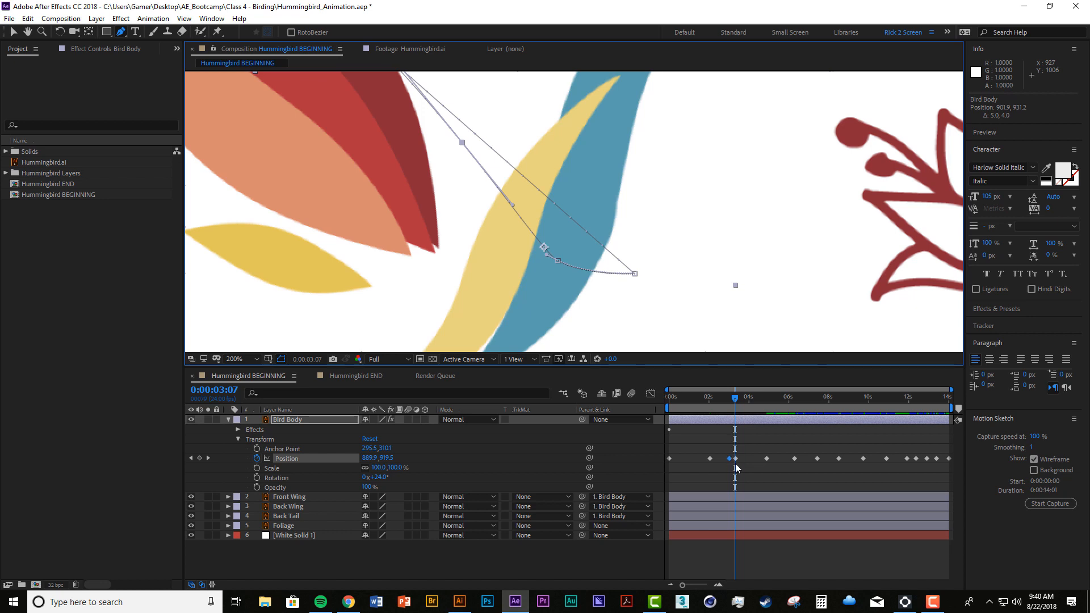
drag(443, 175, 510, 239)
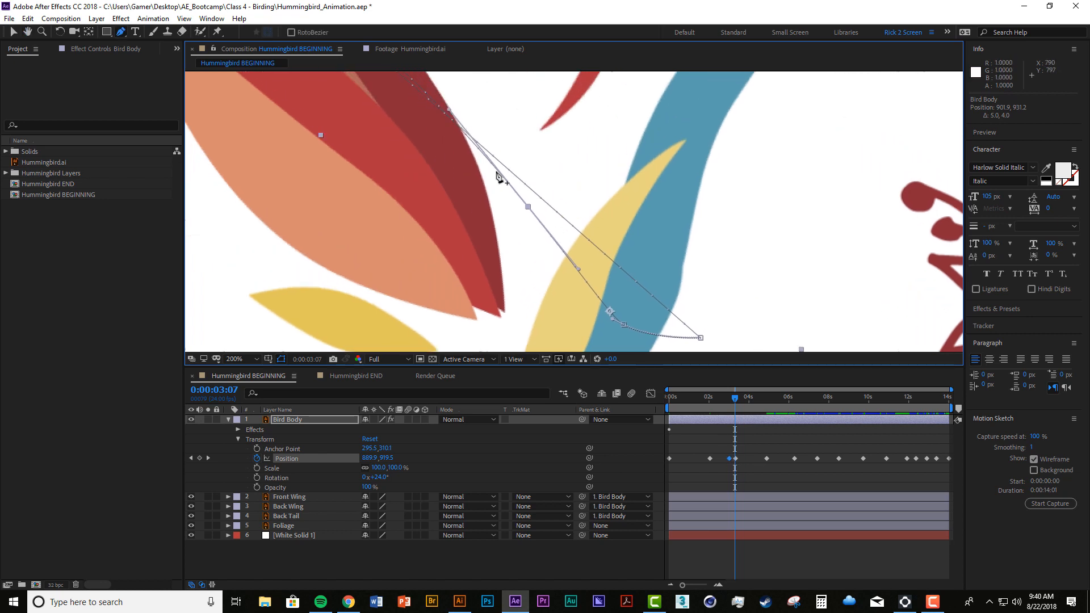
click(541, 198)
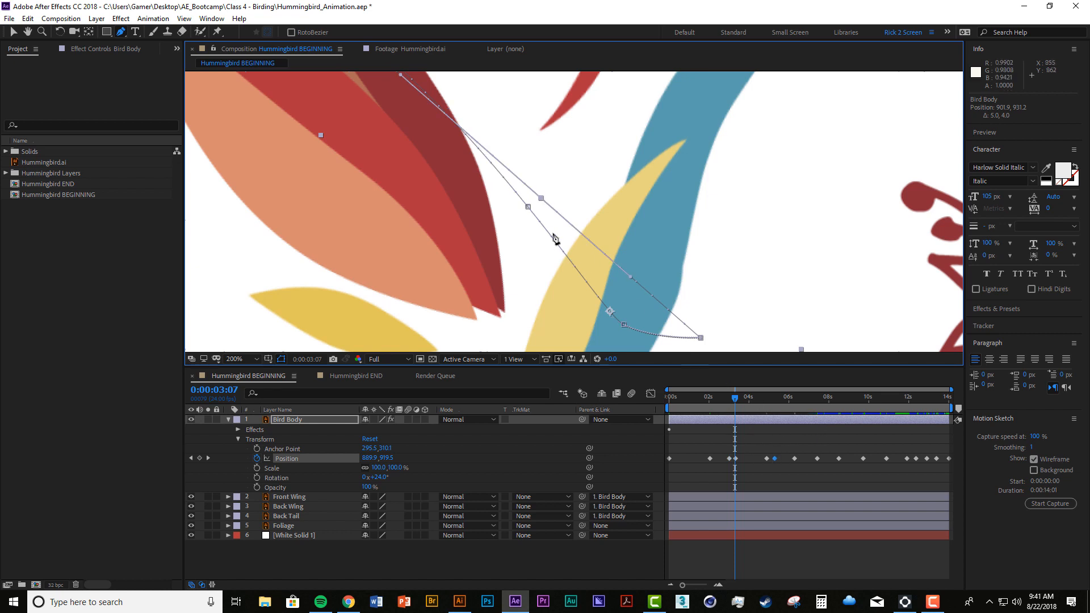
key(ctrl+z)
key(ctrl+z)
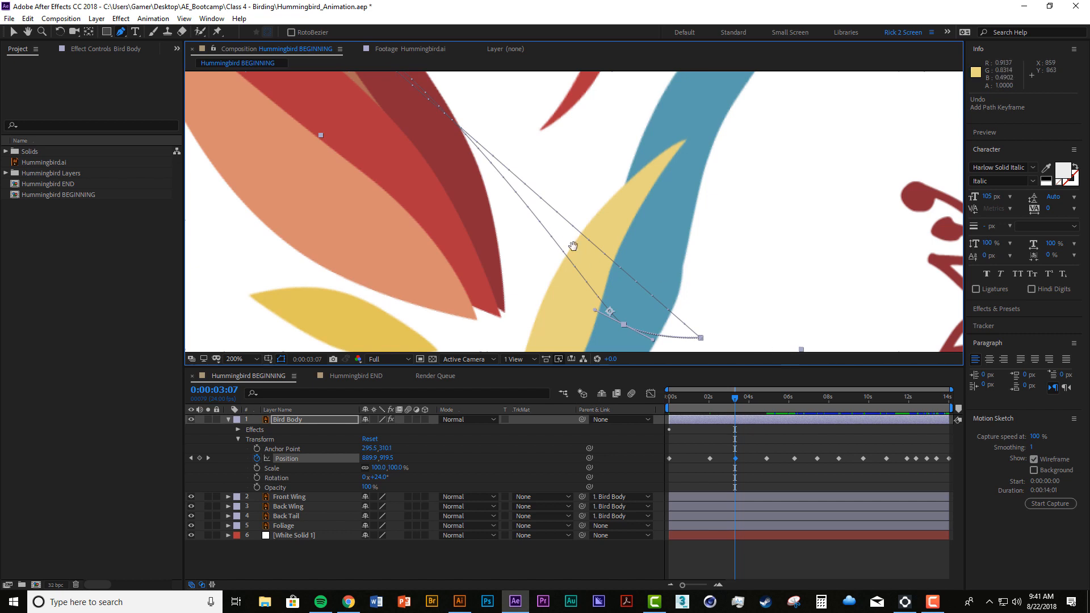
Extend the incoming curve handle of the keyframe near 0:00:03:07 to 852.9, 906.5 to smooth the turn into the hover.
drag(574, 246, 547, 200)
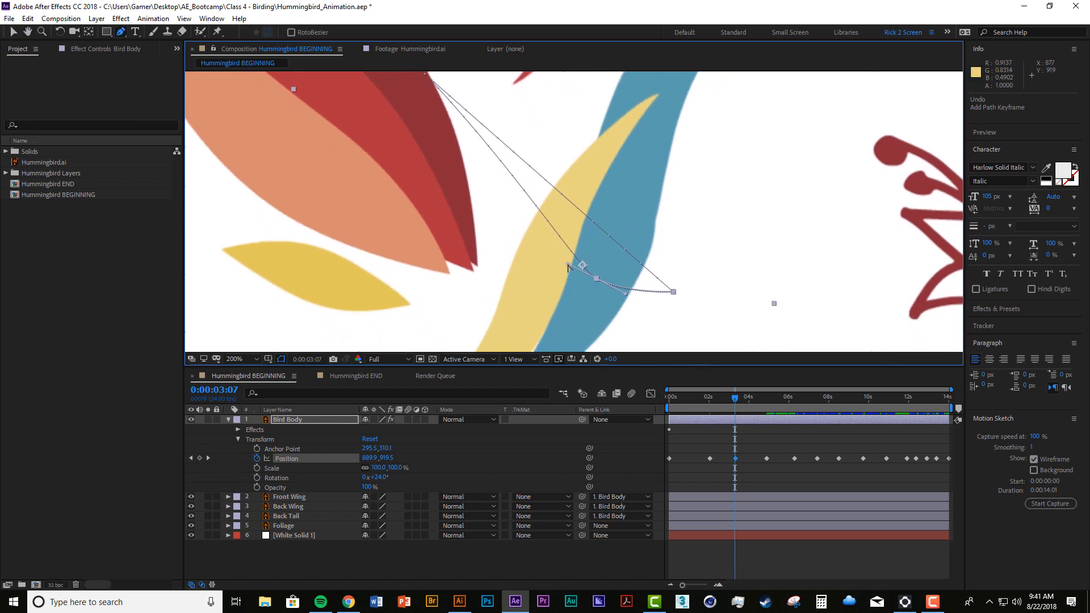
mouse_move(569, 266)
mouse_down()
mouse_move(551, 238)
mouse_move(575, 272)
mouse_move(559, 276)
mouse_move(540, 253)
mouse_move(566, 246)
mouse_up()
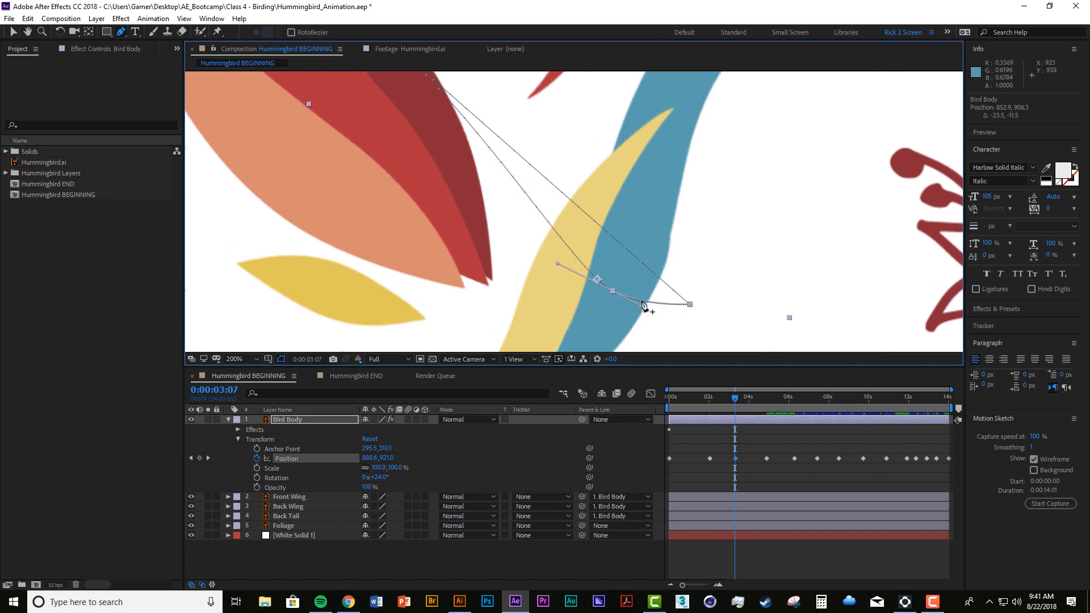
drag(624, 275, 616, 270)
key(comma)
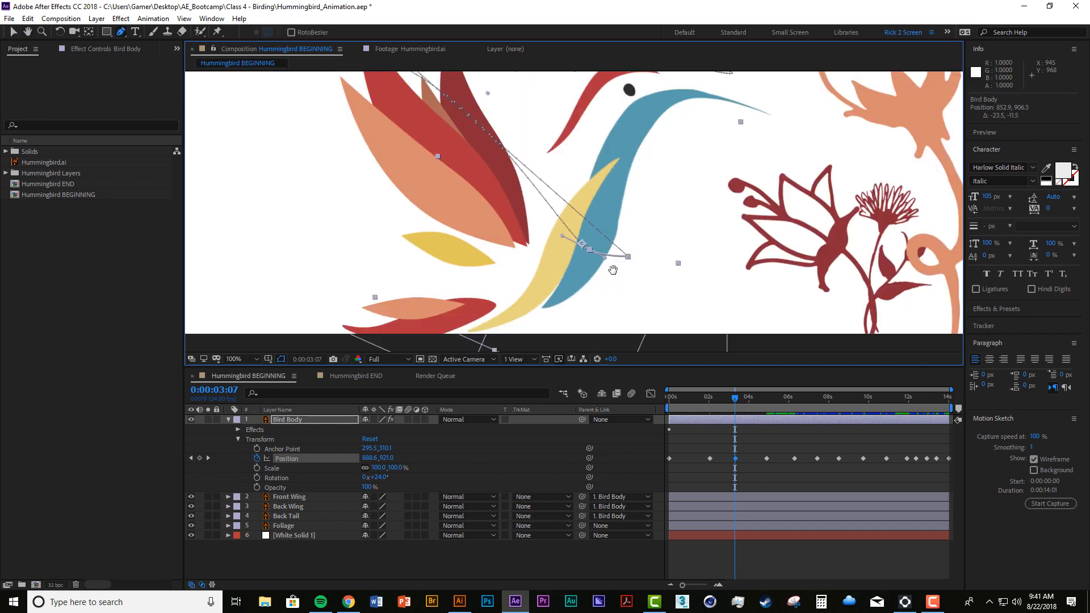
Preview the flight from 0:00:01:16, and shift the hover's first Position keyframe earlier to 0:00:03:04.
key(space)
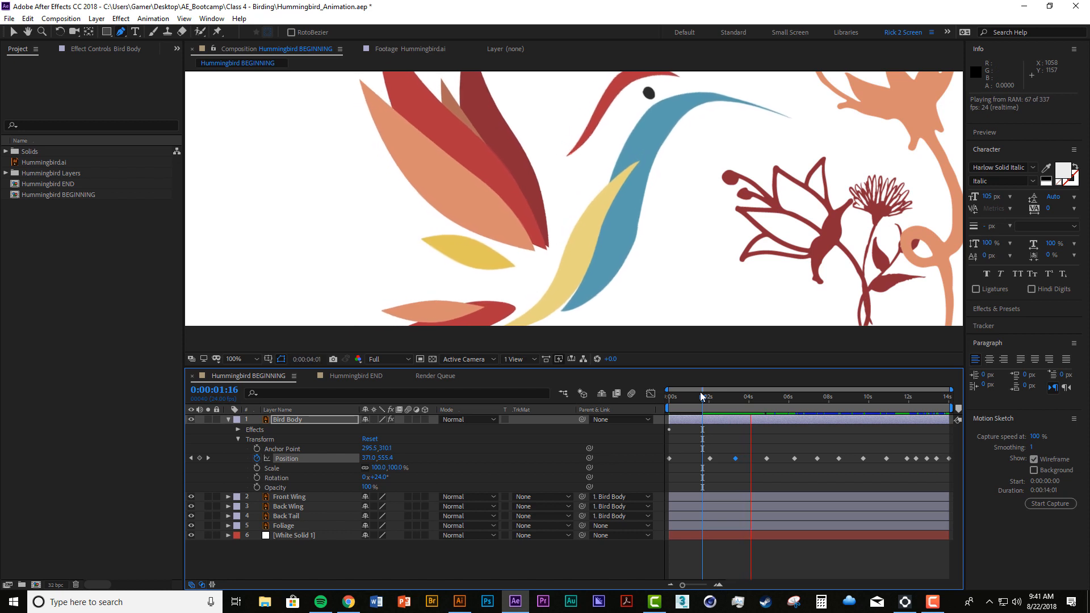
click(719, 399)
key(space)
drag(721, 407, 732, 462)
Replay the approach from 0:00:01:13 and inspect the bird's pose and path handles at the 0:00:03:04 keyframe.
click(701, 397)
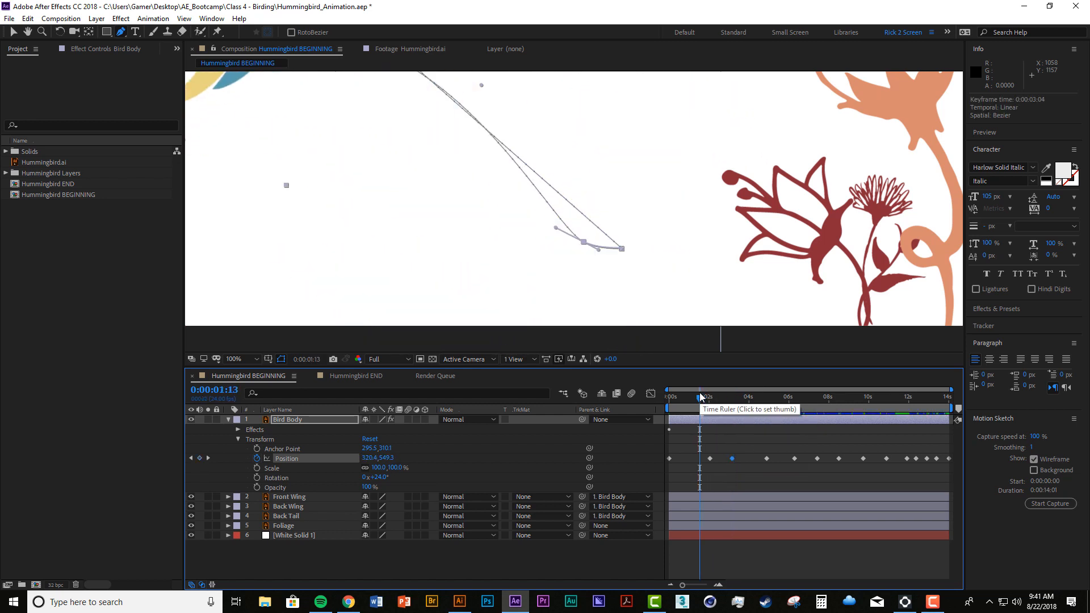
key(space)
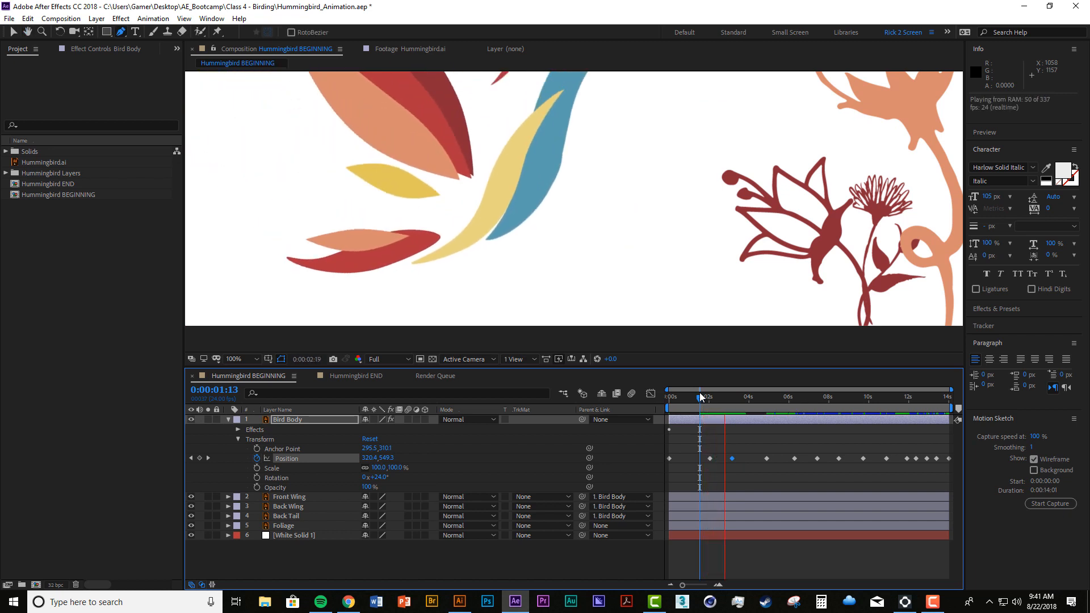
click(731, 398)
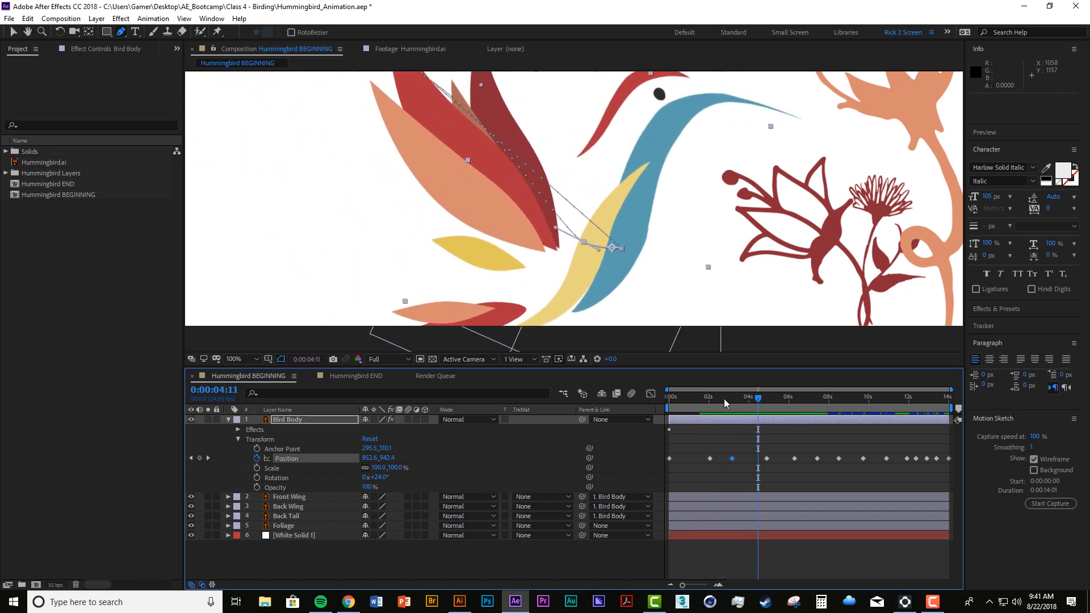
drag(731, 403, 733, 403)
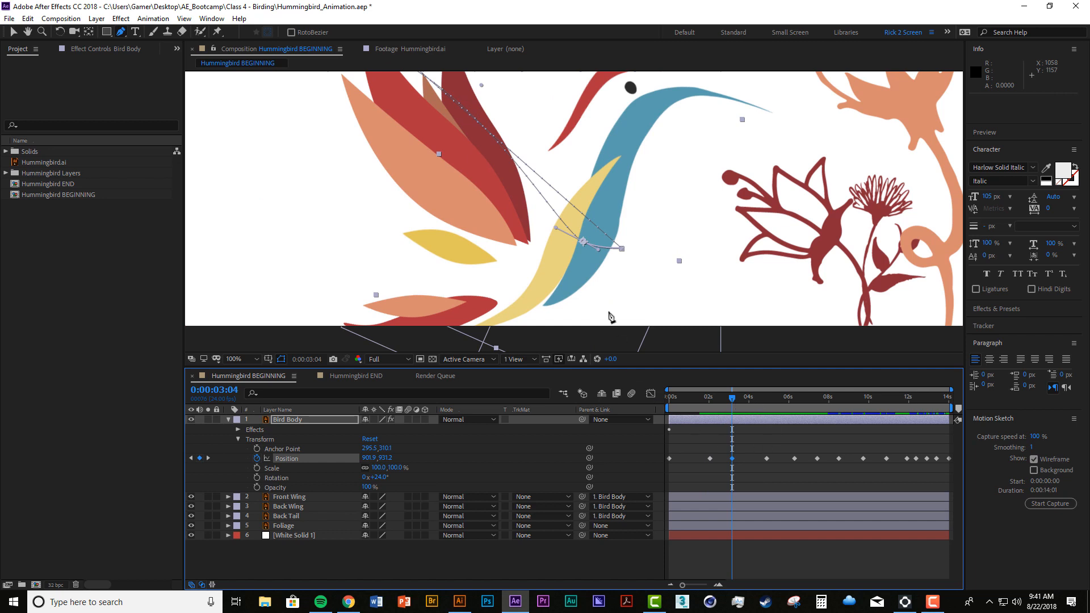
drag(586, 259, 583, 249)
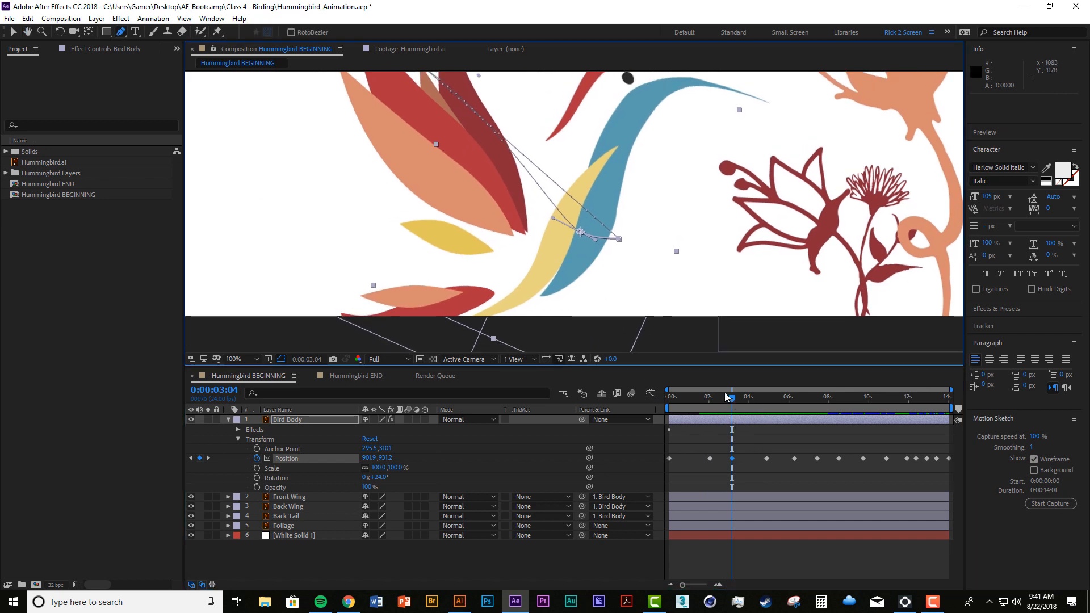
Replay and scrub the bird's approach and hover several times, starting from 0:00:03:04, 0:00:01:23 and 0:00:01:22.
key(space)
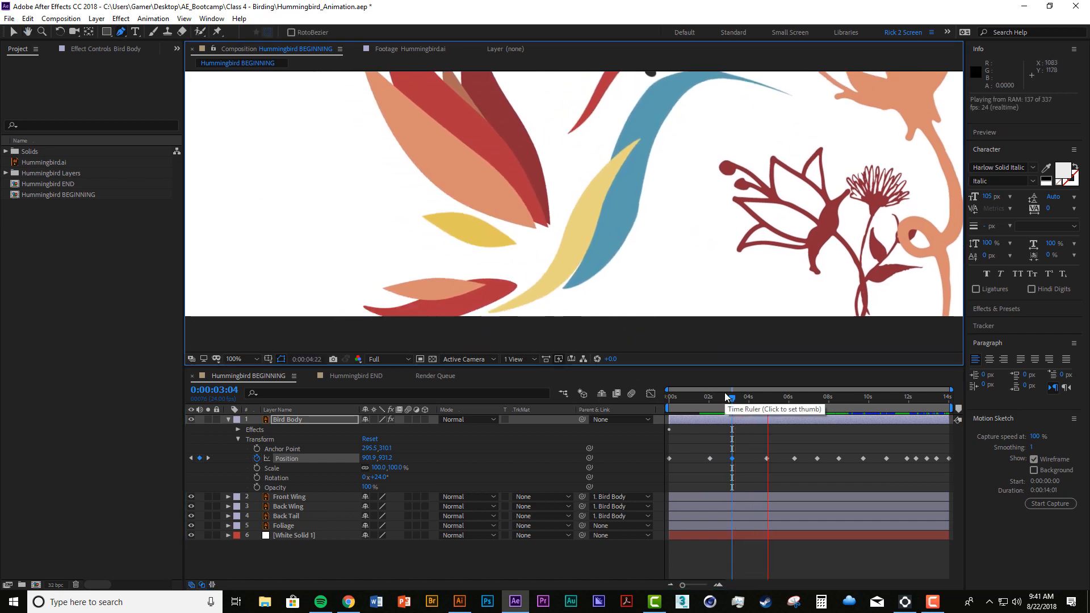
drag(730, 396, 708, 396)
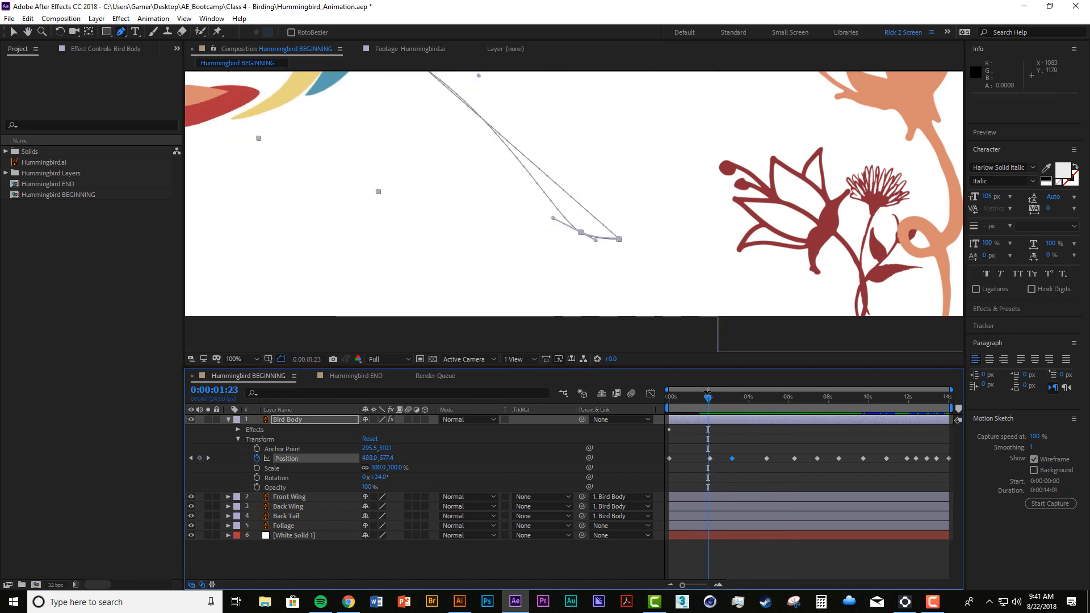
key(space)
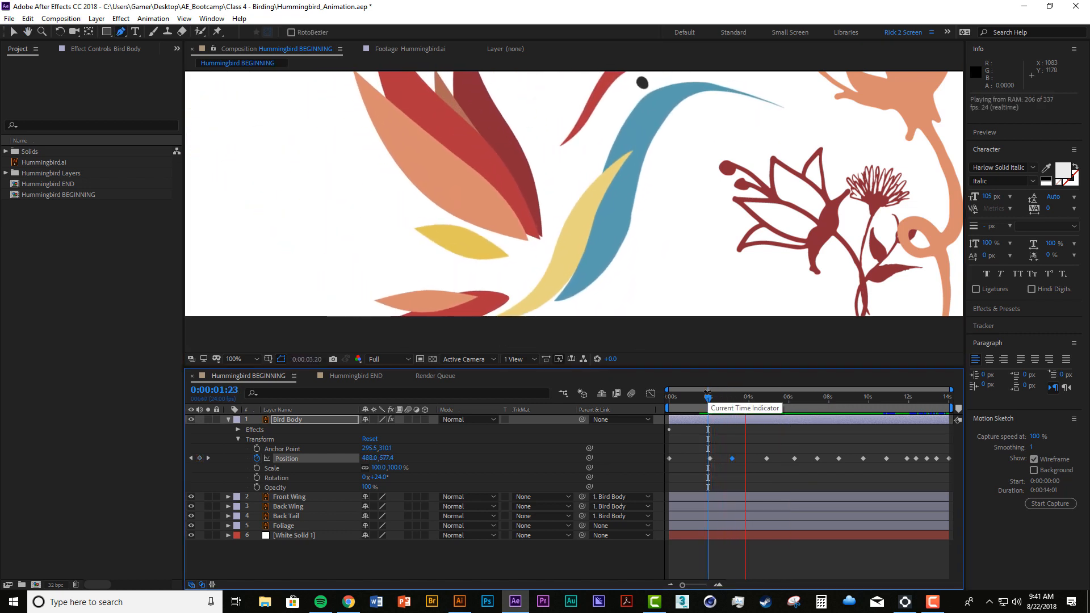
key(space)
drag(734, 398, 710, 404)
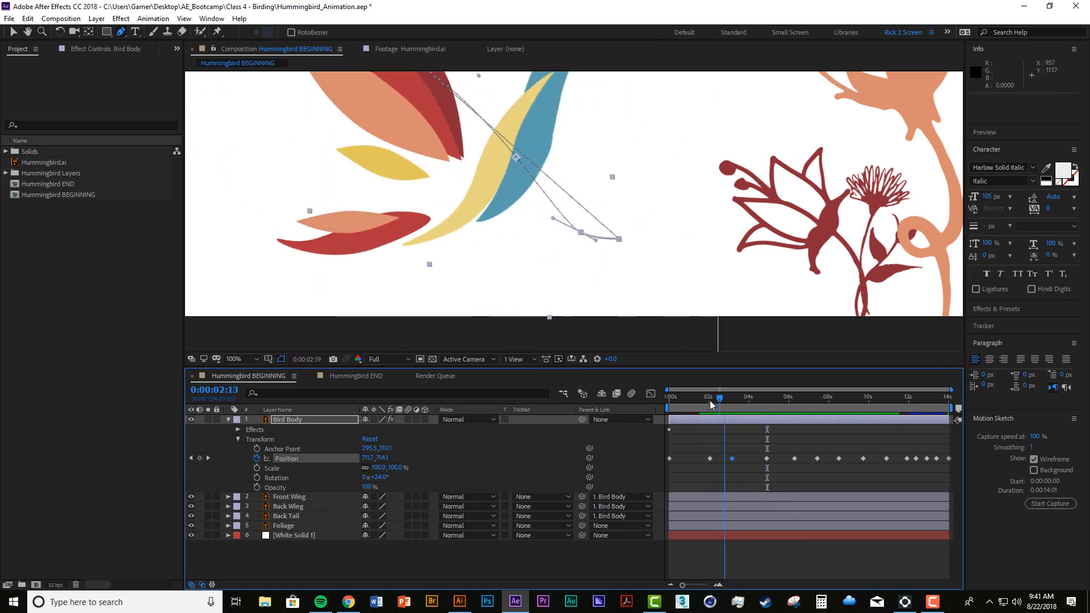
key(Home)
key(space)
click(706, 413)
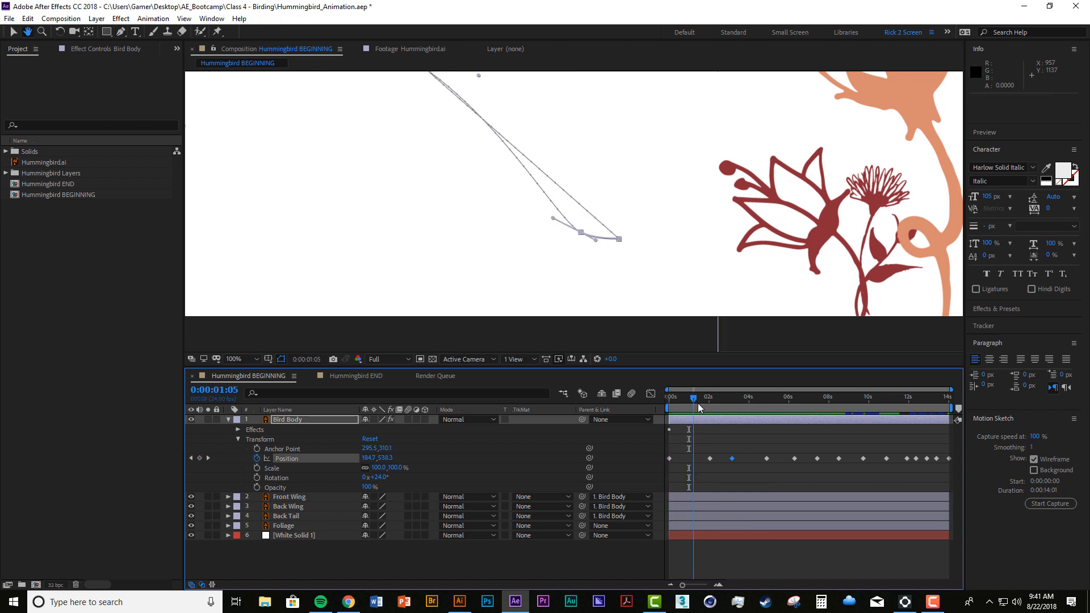
key(space)
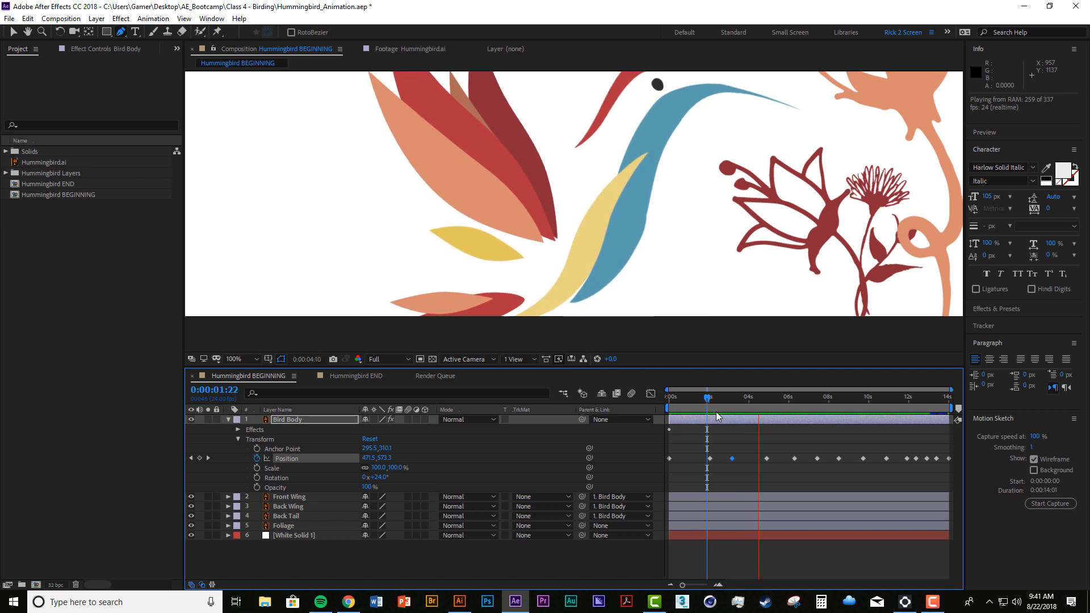
Inspect the smoothed hover curve close up at 0:00:04:21 and scrub back to 0:00:01:09.
key(space)
drag(654, 255, 581, 233)
scroll(639, 229, up, 1)
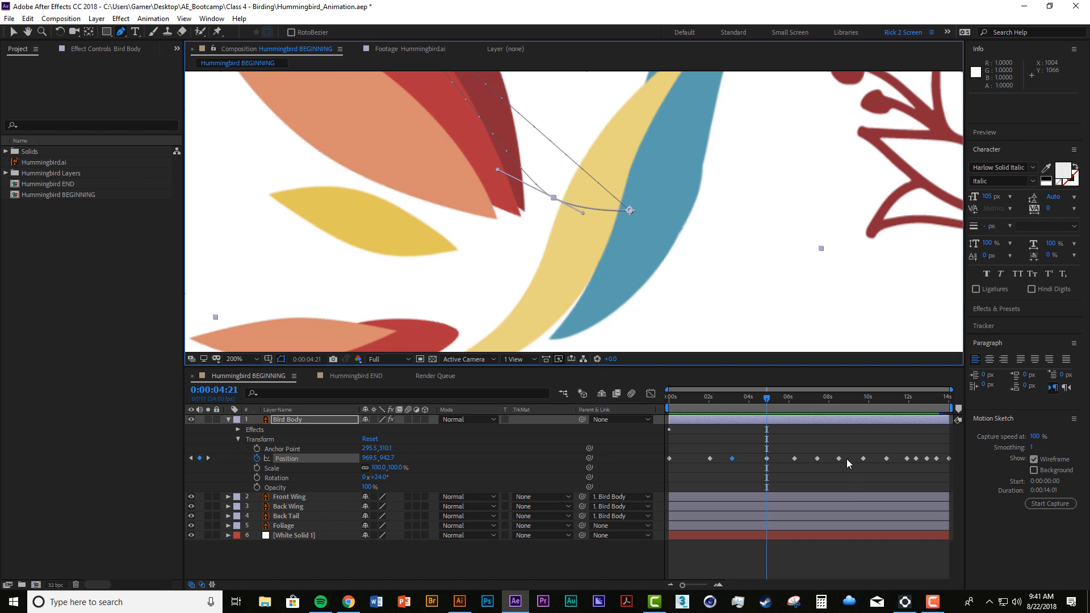
click(697, 399)
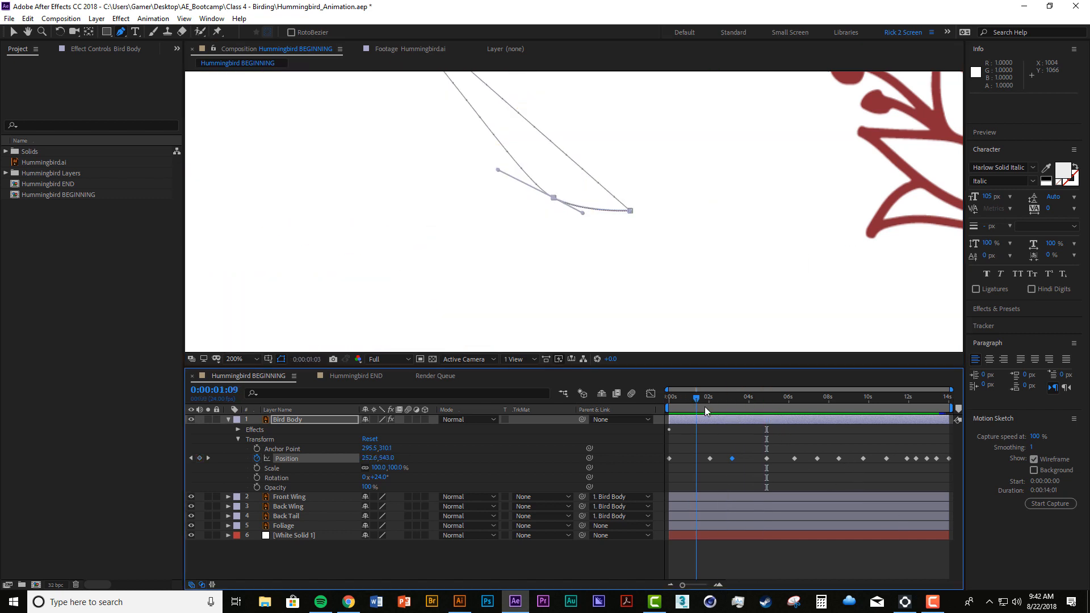
Replay the bird's approach from 0:00:02:09 and scrub through the hover back to the Position keyframe at 0:00:03:04.
drag(705, 407, 717, 444)
key(space)
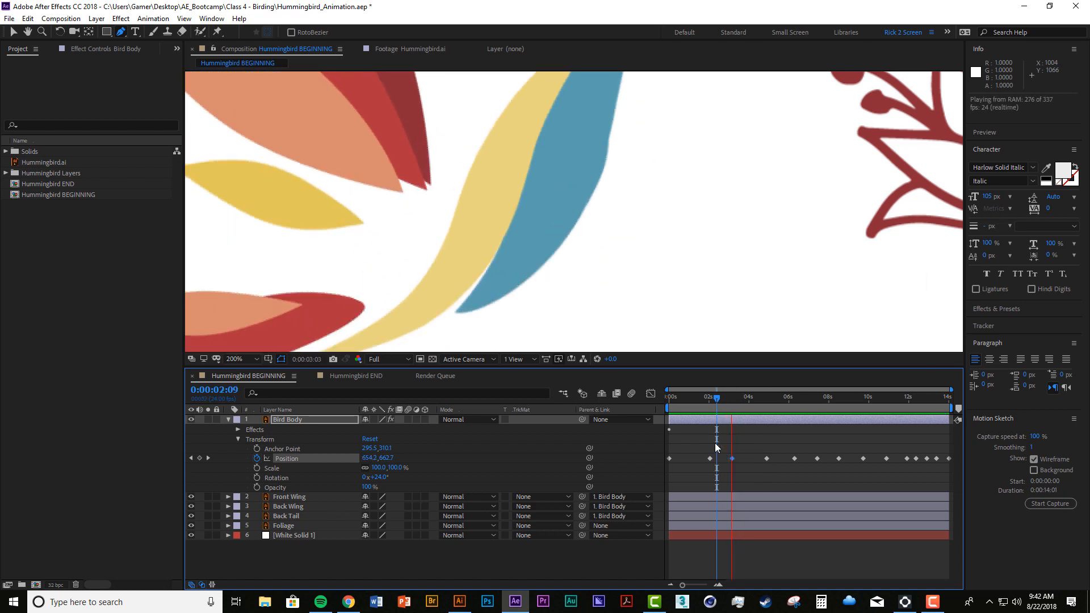
click(708, 401)
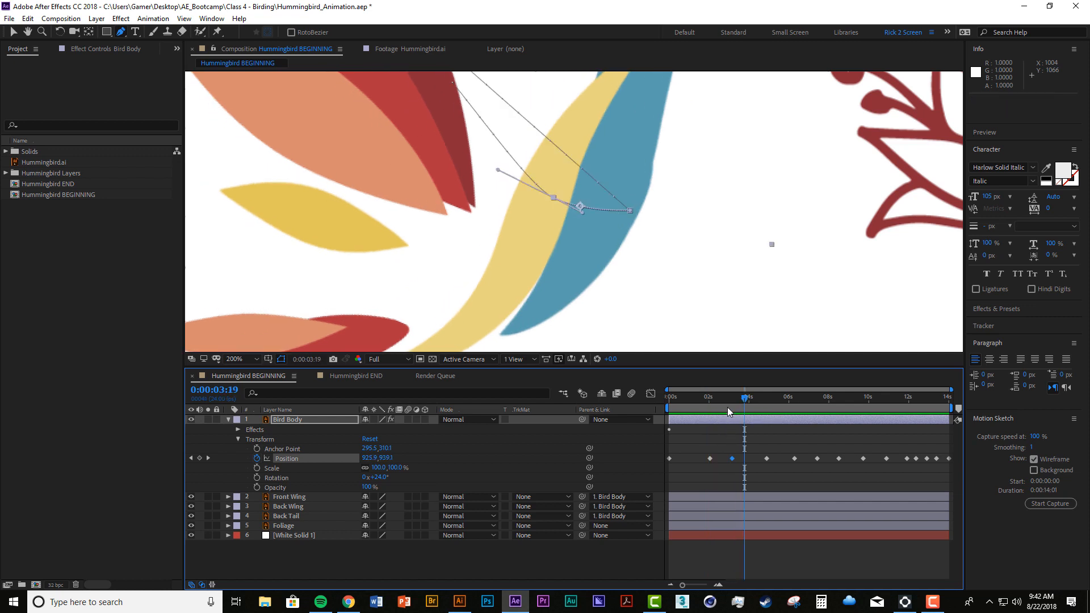
drag(710, 397, 731, 415)
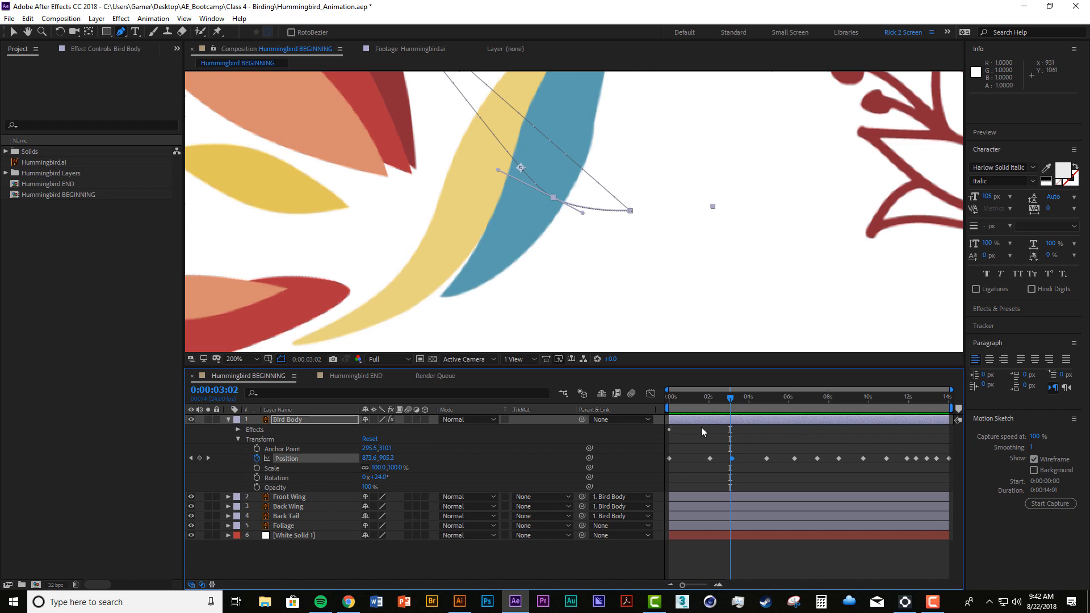
click(743, 416)
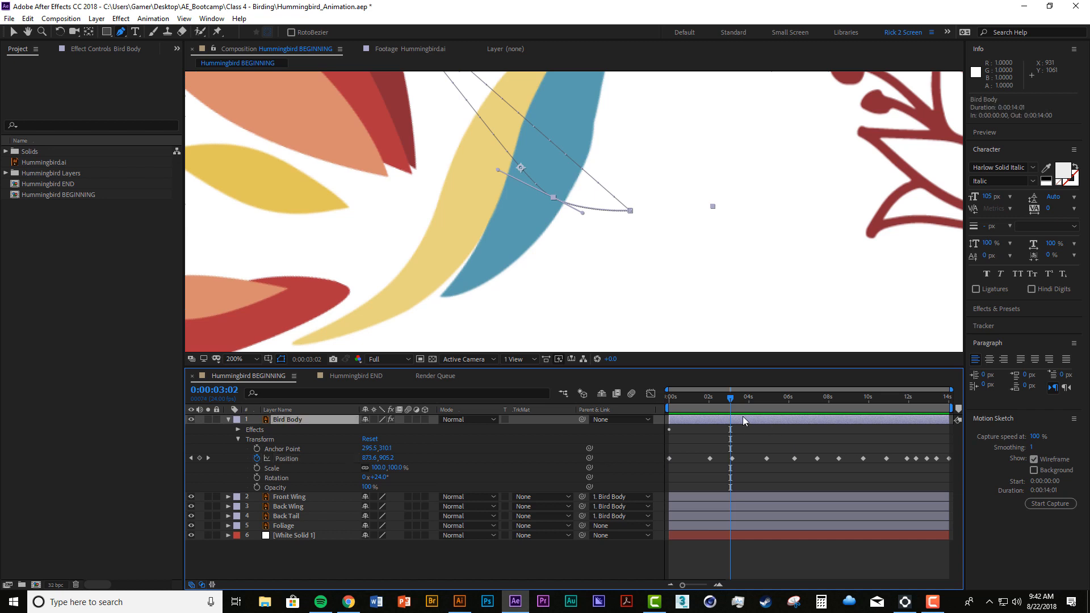
drag(730, 400, 730, 401)
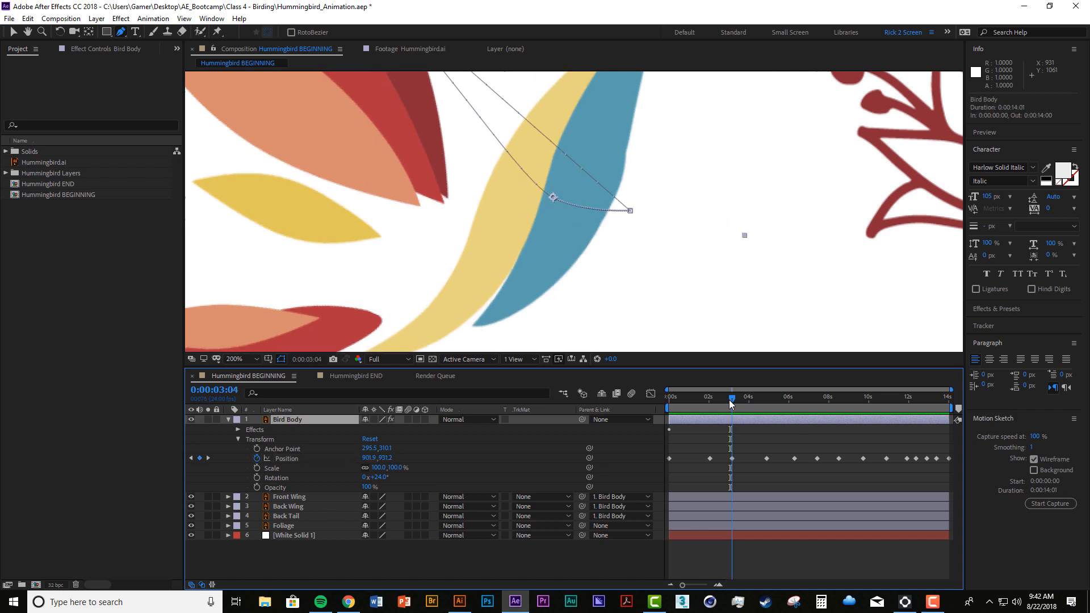
Show the Bird Body layer's Position in the Graph Editor and inspect its value curves around 0:00:01:18.
click(293, 458)
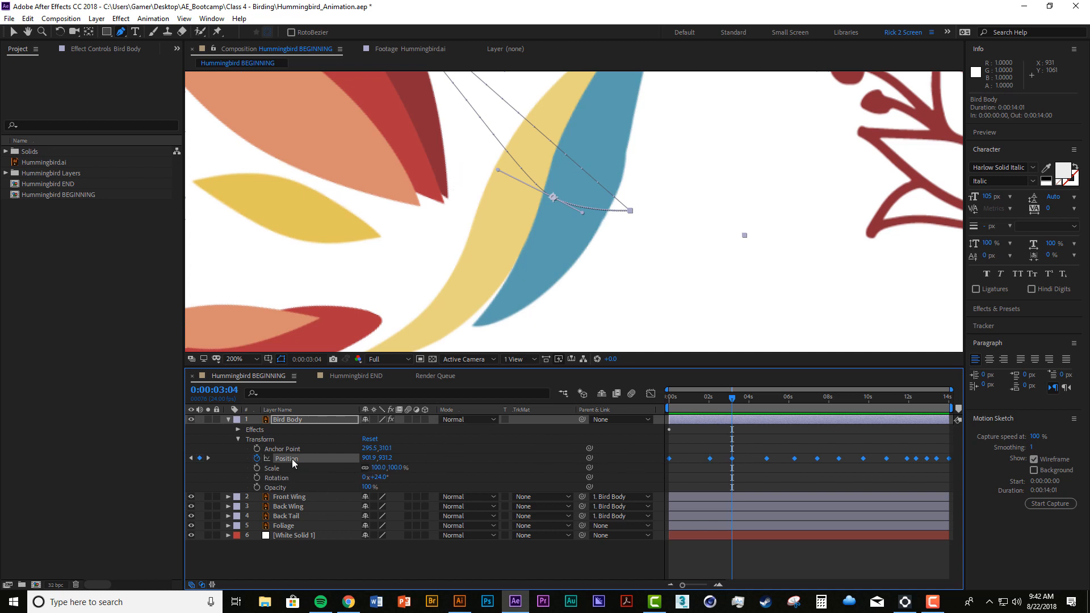
click(651, 396)
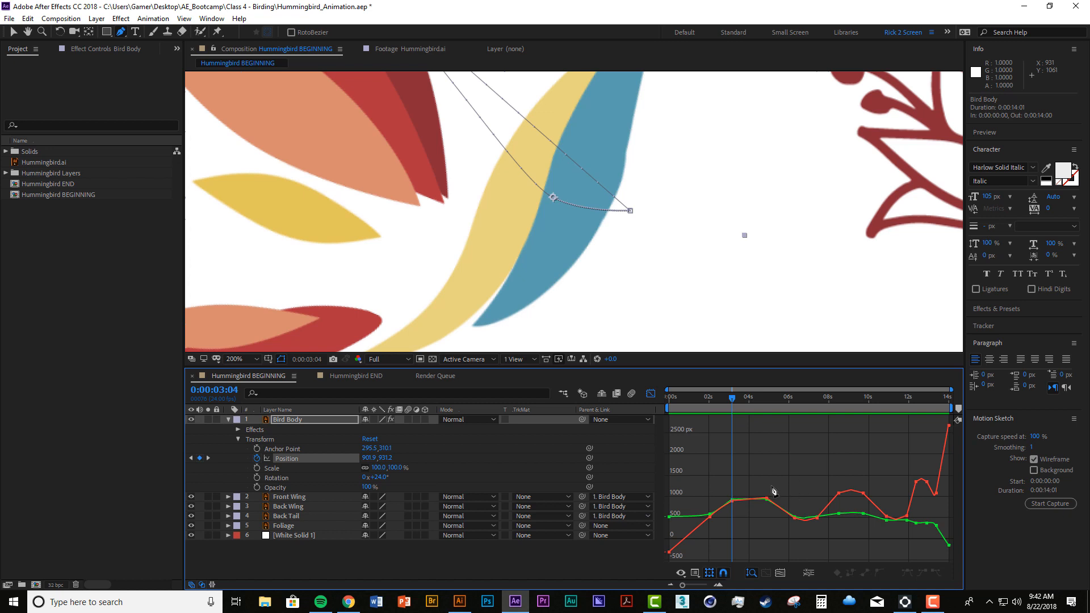
drag(729, 401, 713, 401)
click(705, 400)
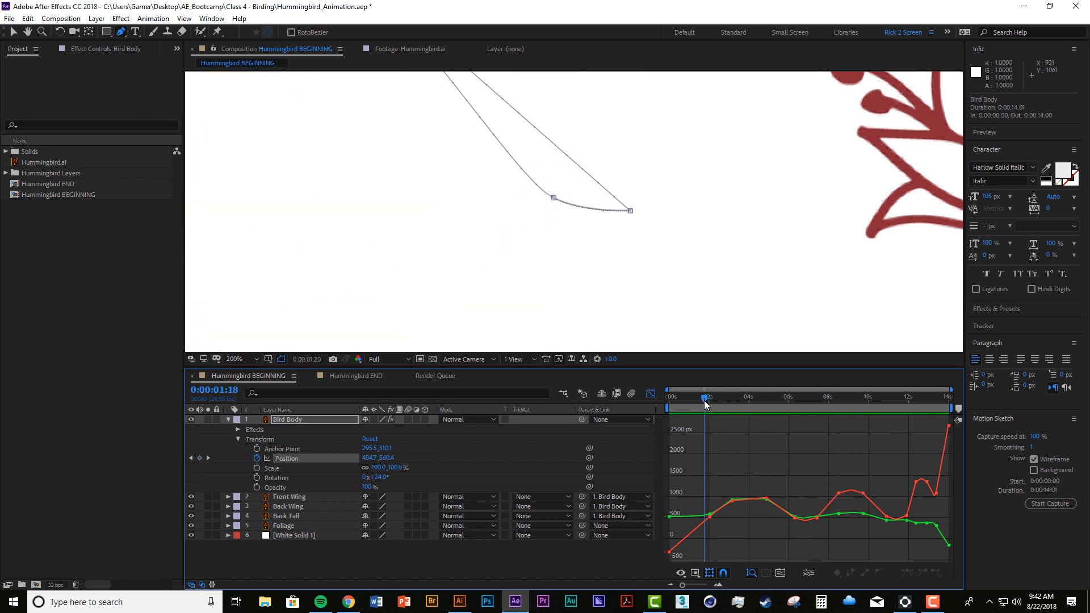
mouse_move(680, 522)
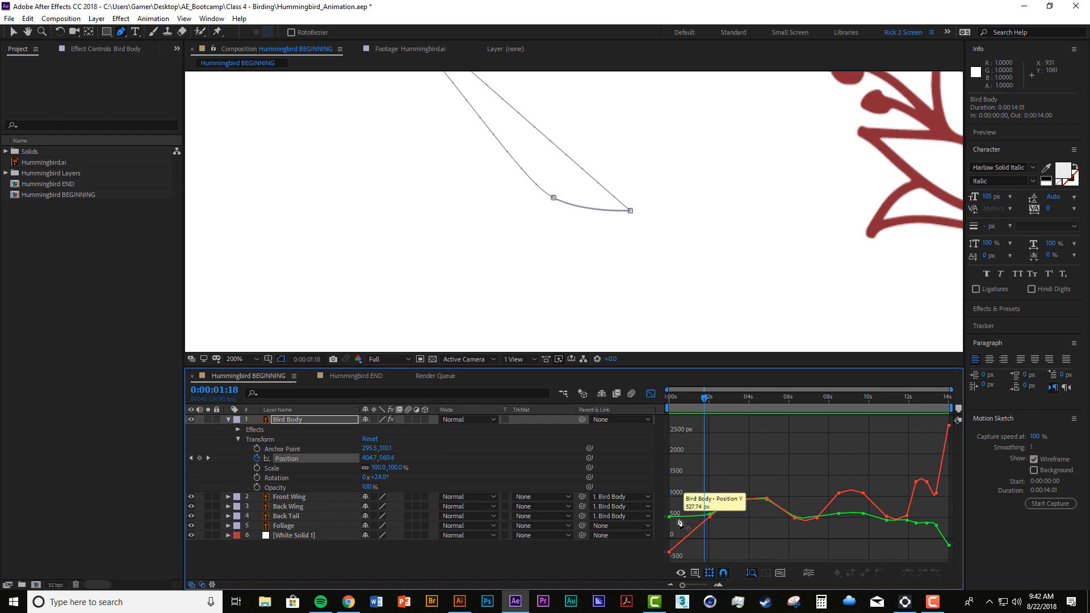
mouse_move(684, 546)
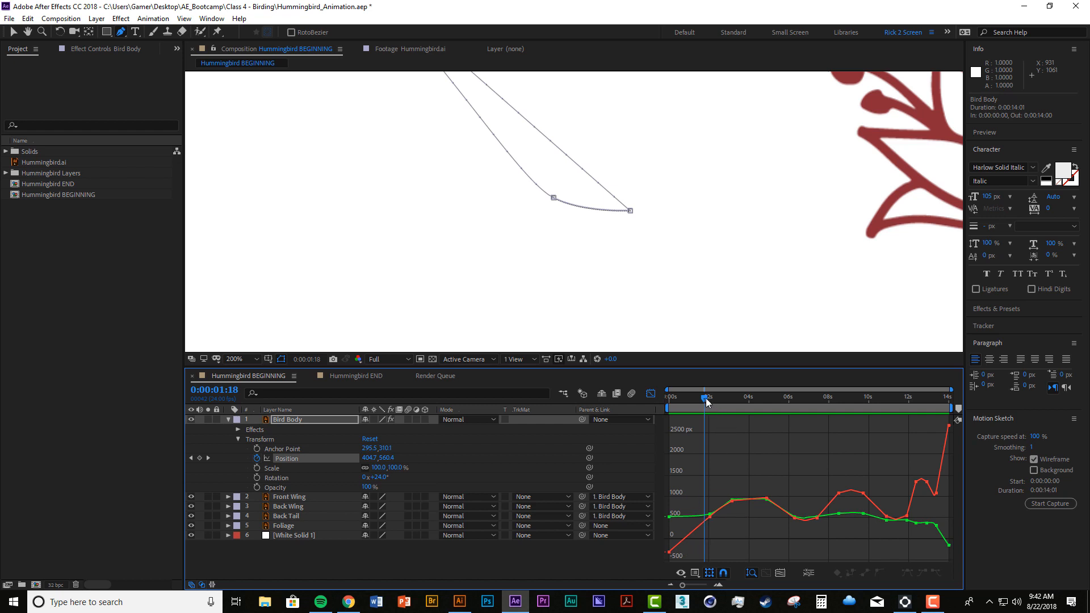
Compare the value curves with the bird's motion between 0:00:03:04 and 0:00:04:00, and replay the flight from 0:00:01:05.
drag(706, 399, 731, 435)
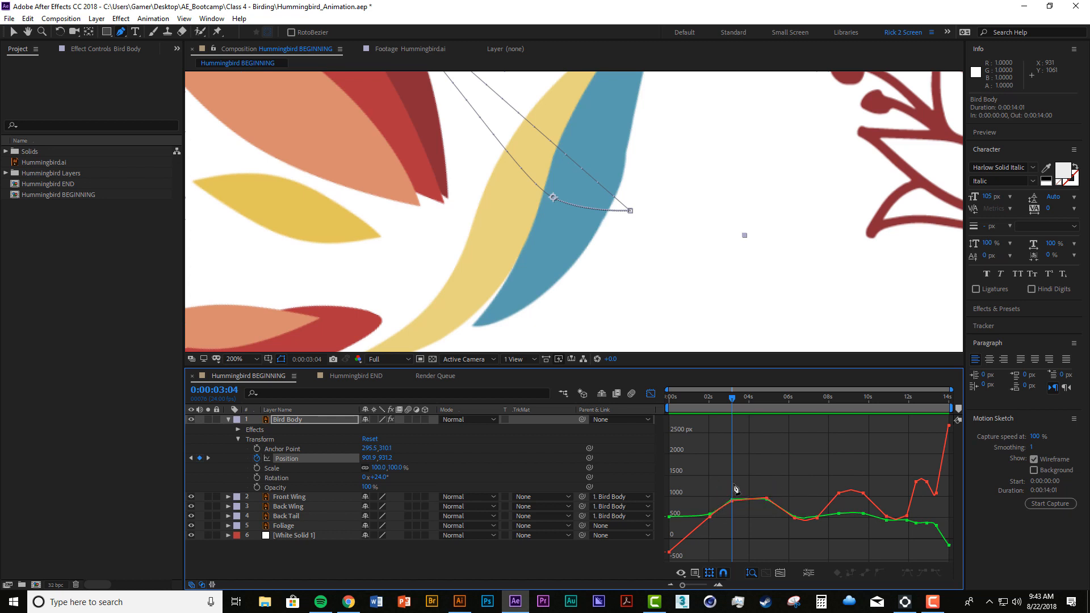
drag(736, 402, 731, 458)
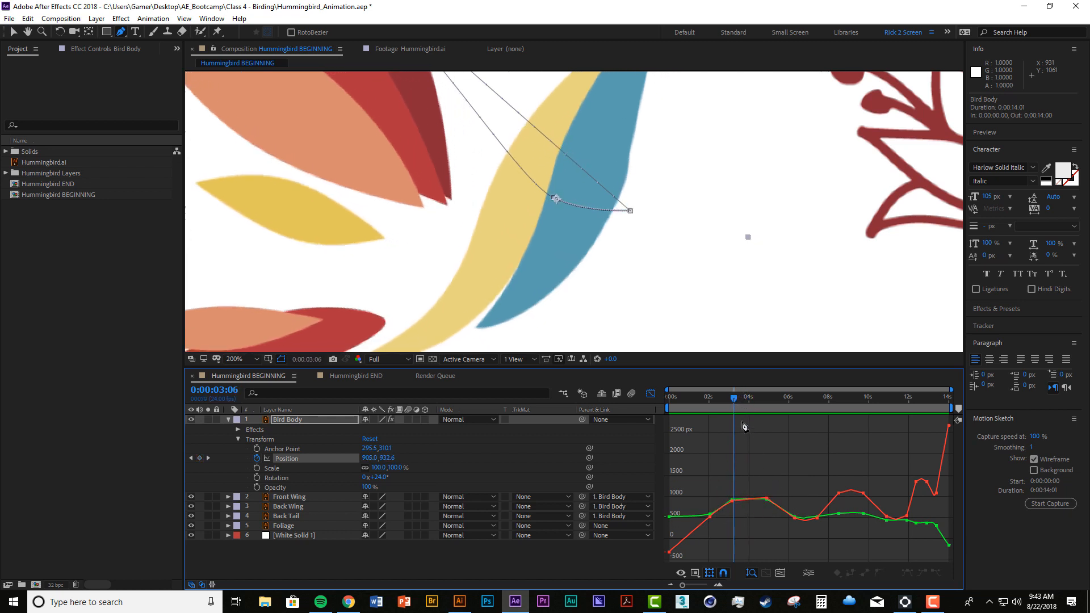
drag(732, 405, 749, 434)
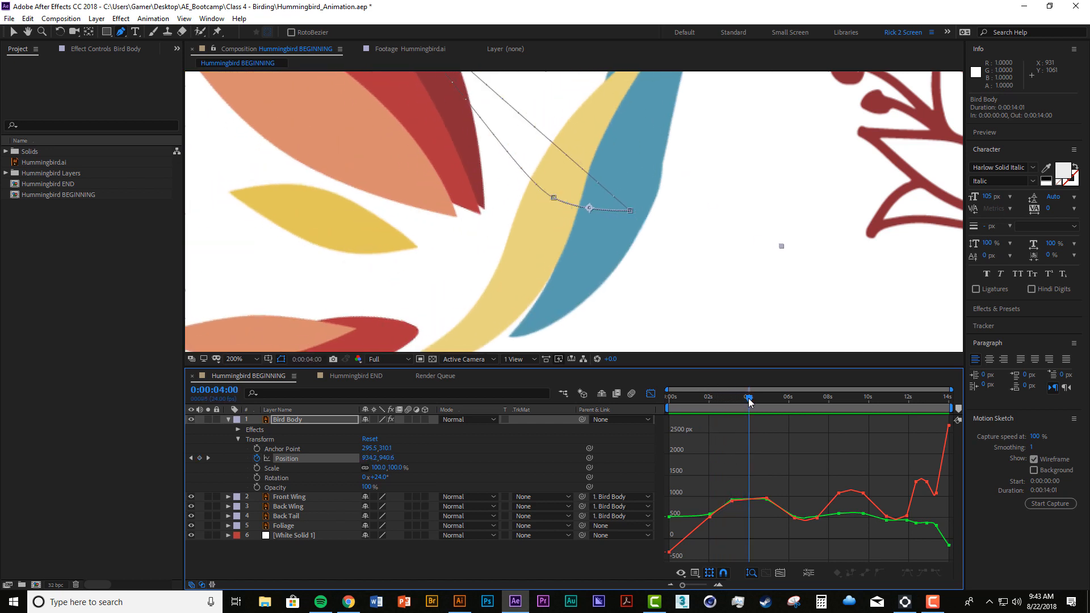
drag(750, 402, 693, 419)
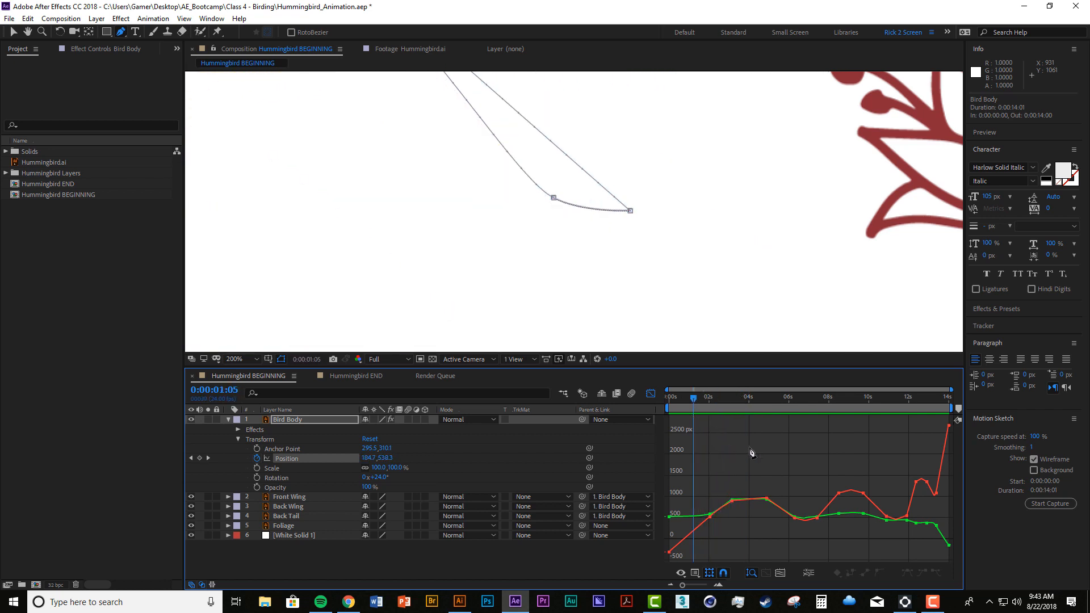
key(space)
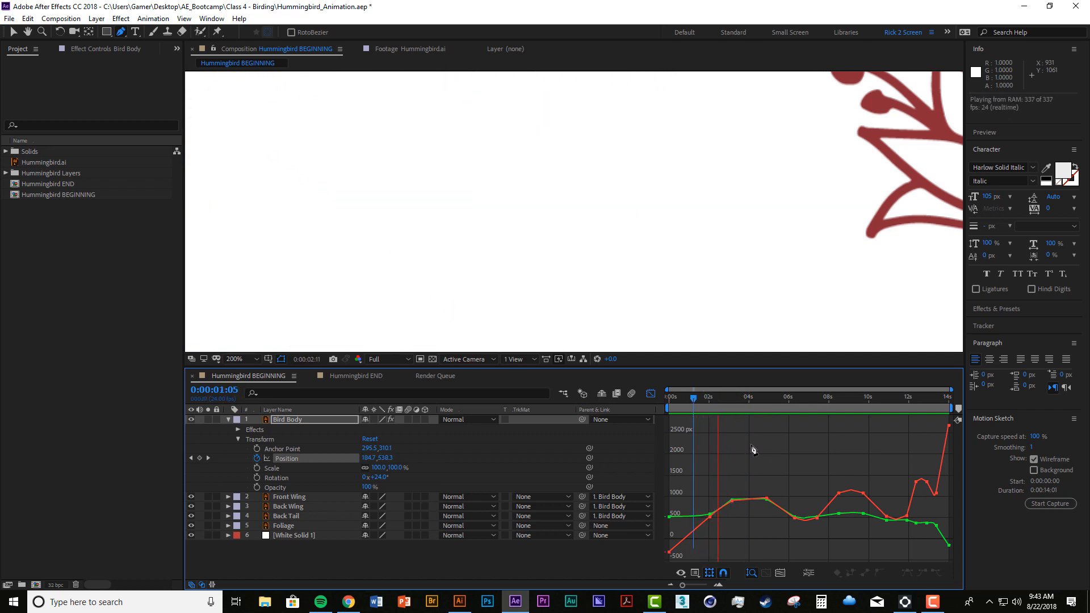
key(space)
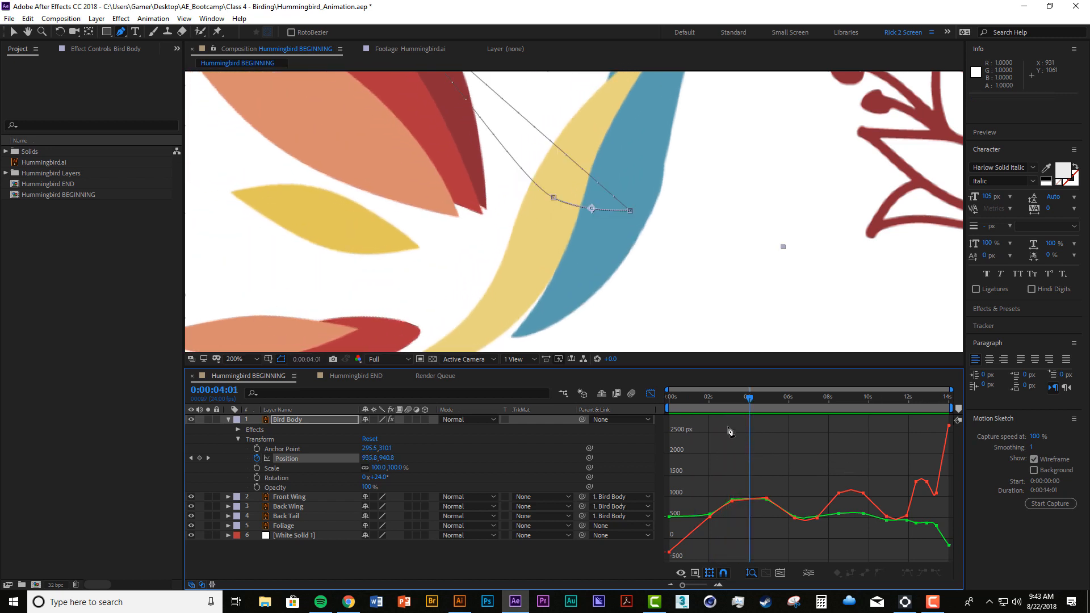
Switch the Position graph to the speed graph and check the bird's speed from the start to the 0:00:03:04 keyframe.
mouse_move(755, 399)
mouse_down()
mouse_move(734, 404)
mouse_move(744, 400)
mouse_up()
right_click(756, 460)
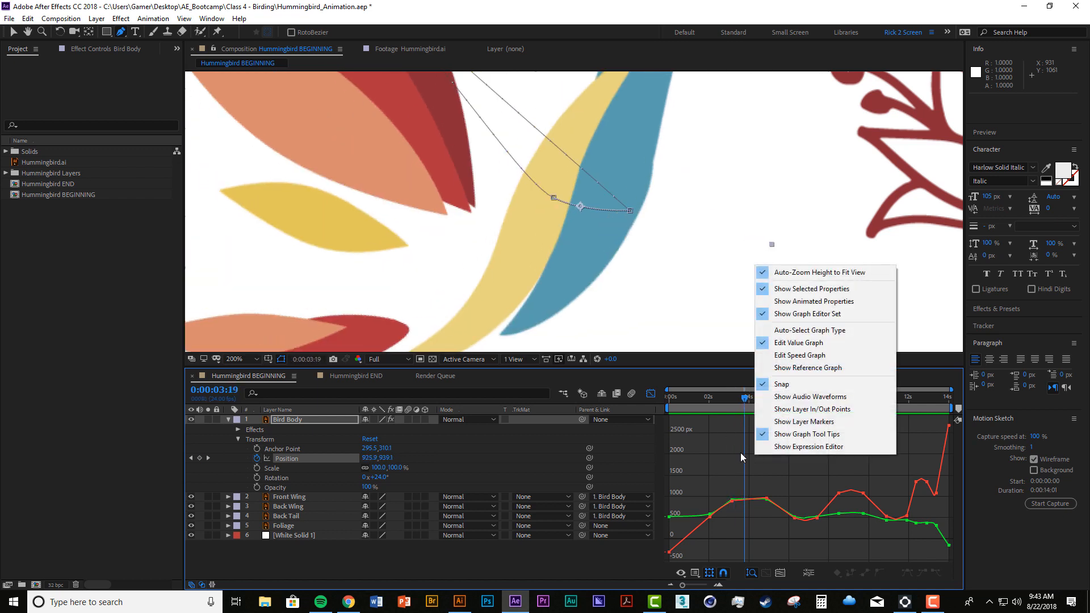
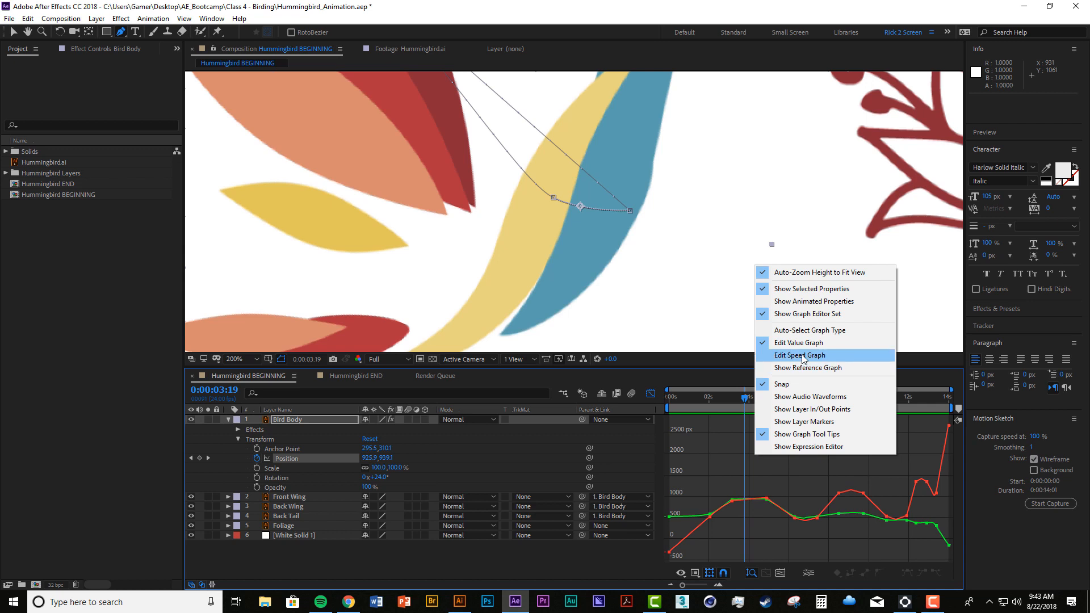
click(835, 358)
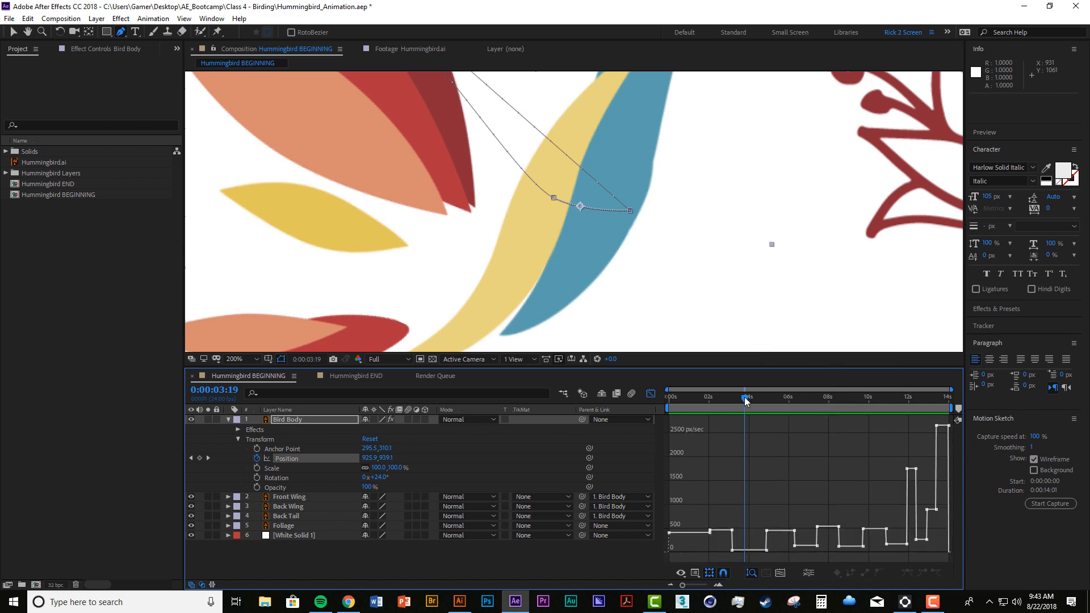
drag(745, 401, 704, 404)
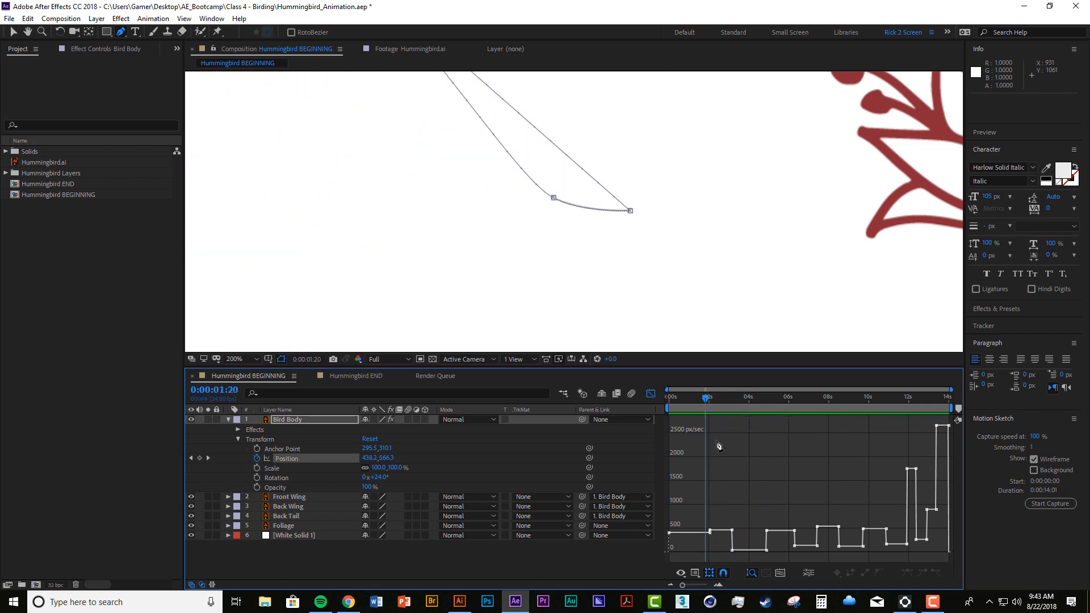
drag(708, 402, 712, 401)
mouse_move(711, 533)
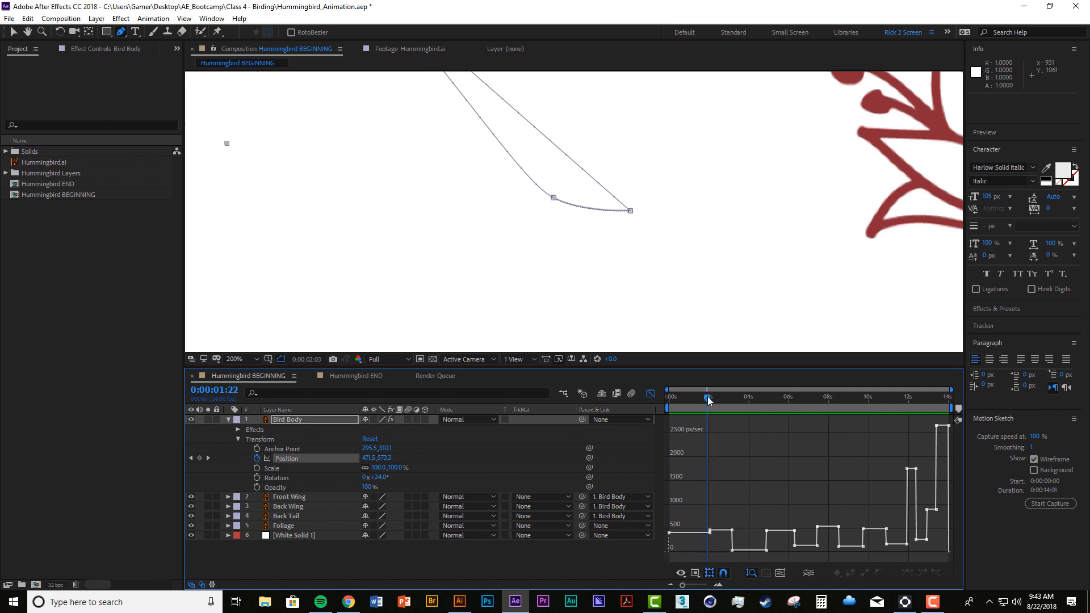
key(Home)
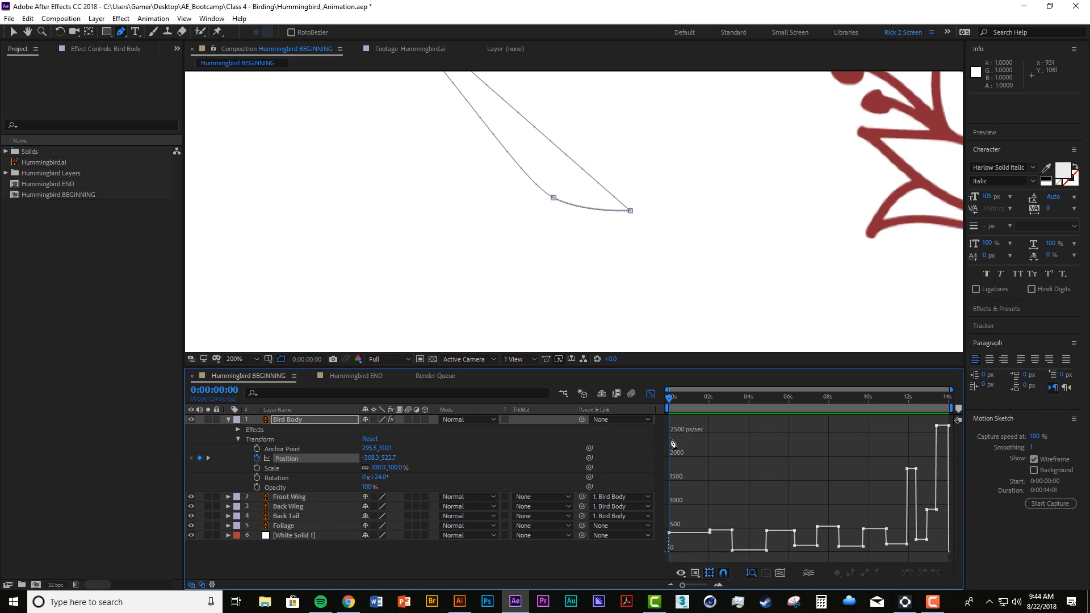
key(k)
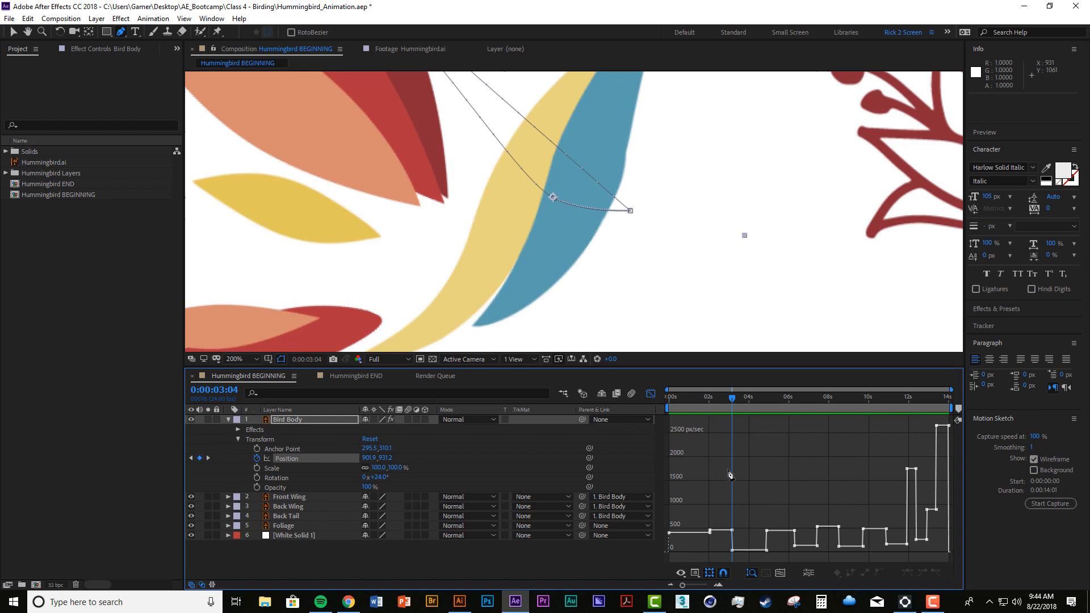
Examine the abrupt speed change at the 0:00:03:04 keyframe close up, replaying the approach from 0:00:02:12 and 0:00:02:14.
mouse_move(733, 407)
mouse_down()
mouse_move(721, 400)
mouse_move(737, 417)
mouse_move(721, 411)
mouse_move(737, 403)
mouse_up()
scroll(721, 411, up, 5)
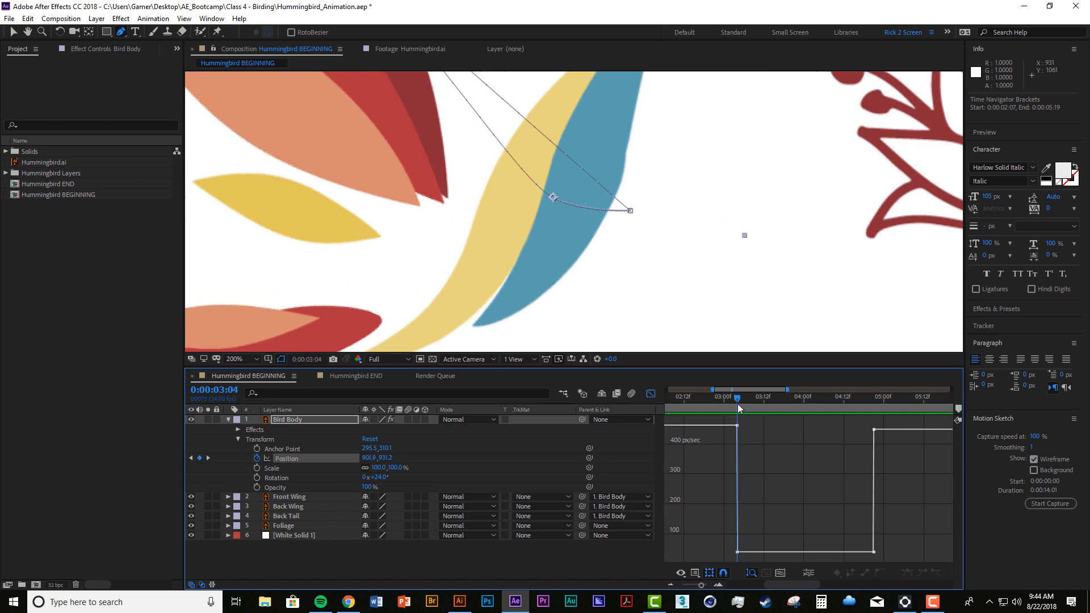
mouse_move(738, 431)
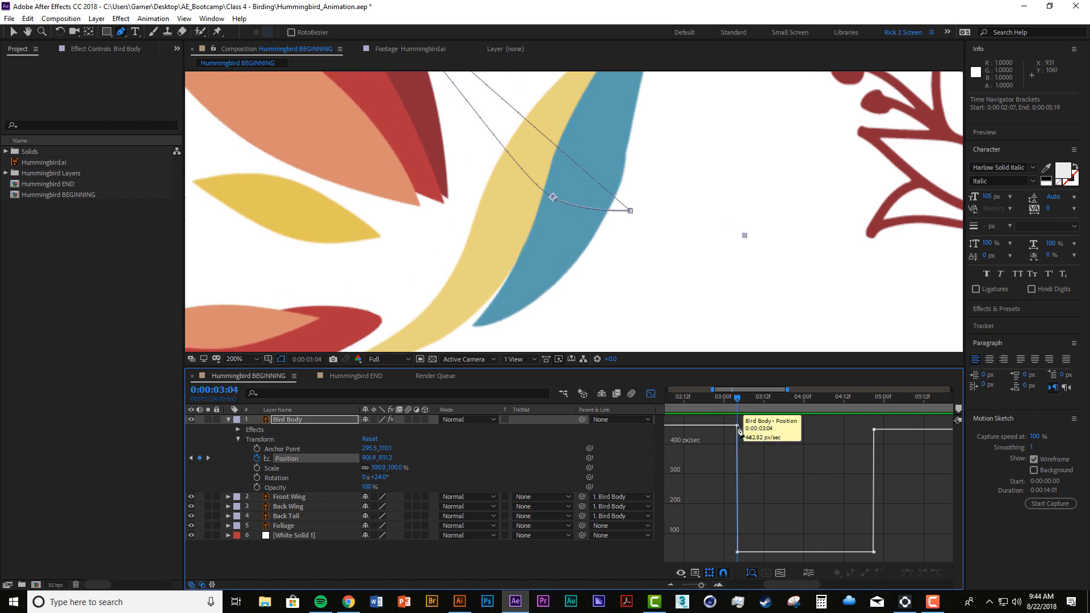
click(738, 400)
mouse_move(739, 554)
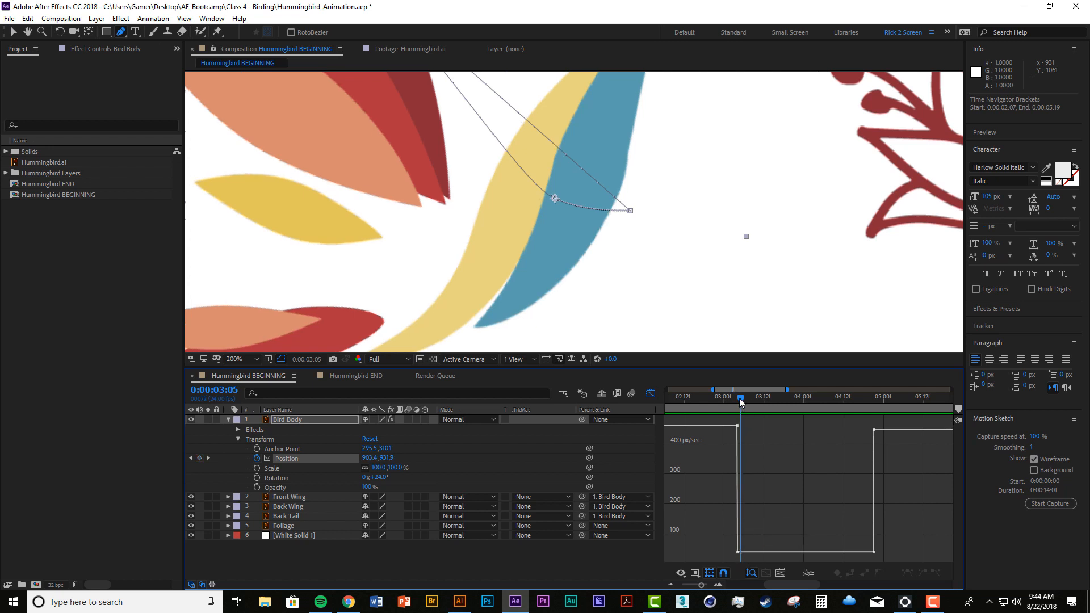
drag(735, 401, 683, 421)
key(space)
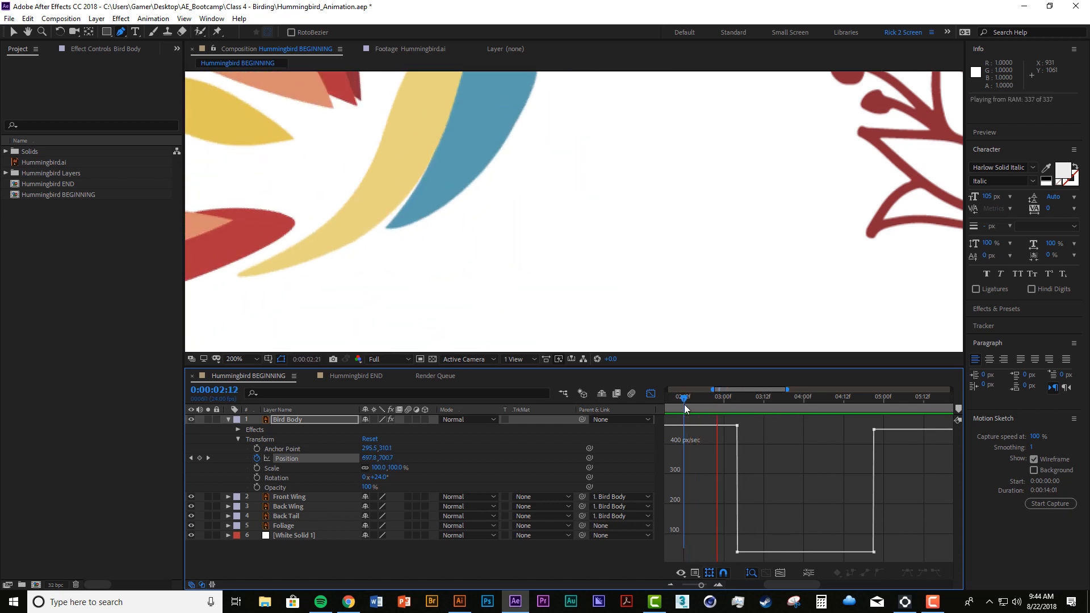
click(691, 403)
key(space)
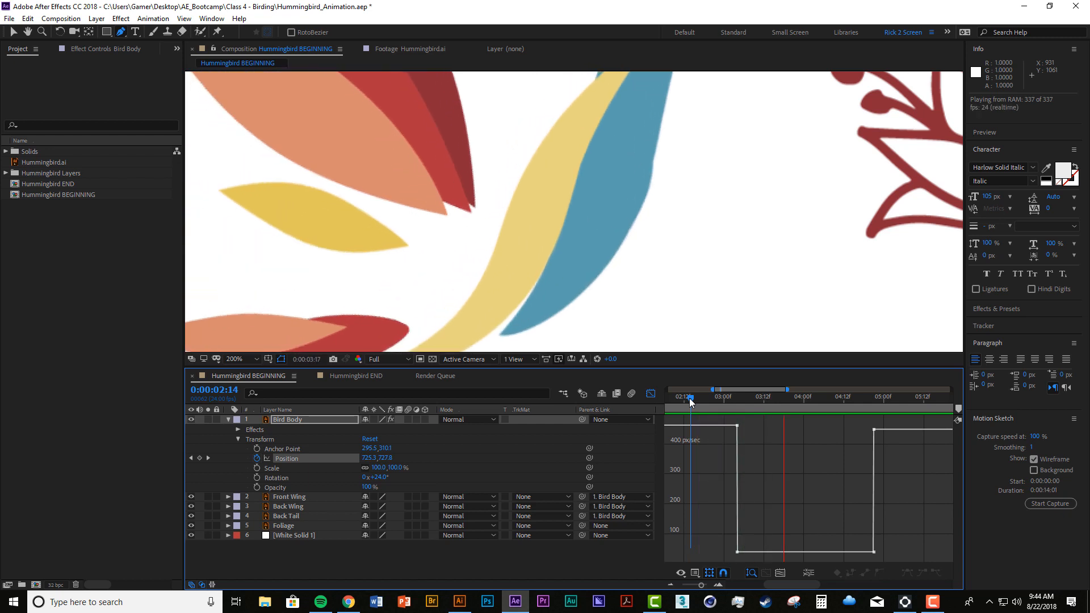
key(space)
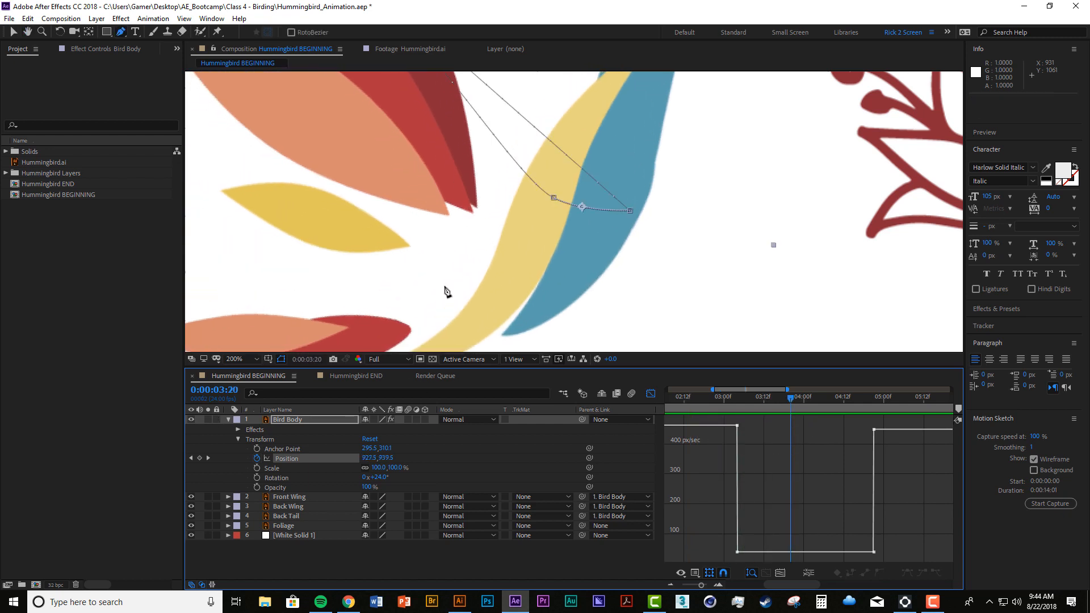
Lower the incoming speed of the keyframe that starts the hover to match its outgoing speed, and preview from 0:00:02:17.
click(14, 32)
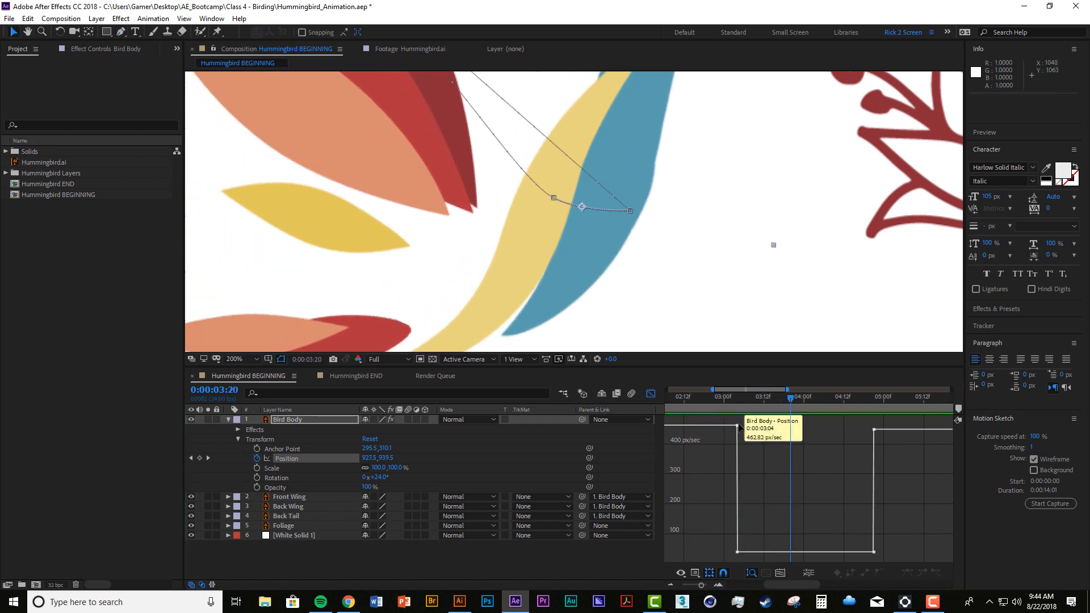
click(736, 426)
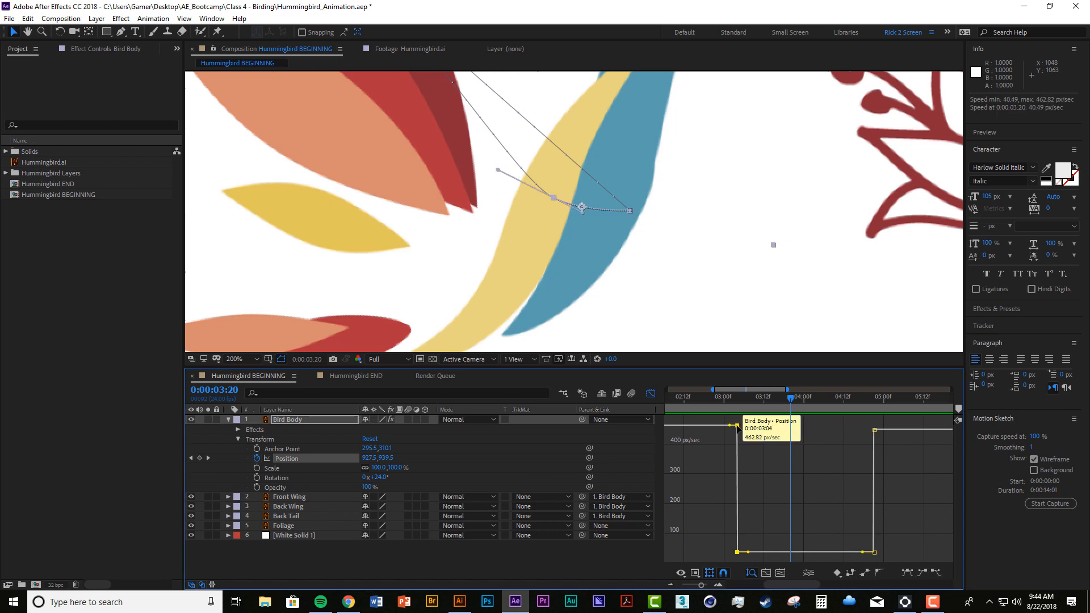
drag(738, 430, 740, 554)
click(687, 398)
mouse_move(686, 396)
mouse_down()
mouse_move(707, 407)
mouse_move(686, 410)
mouse_move(752, 430)
mouse_move(700, 408)
mouse_up()
key(space)
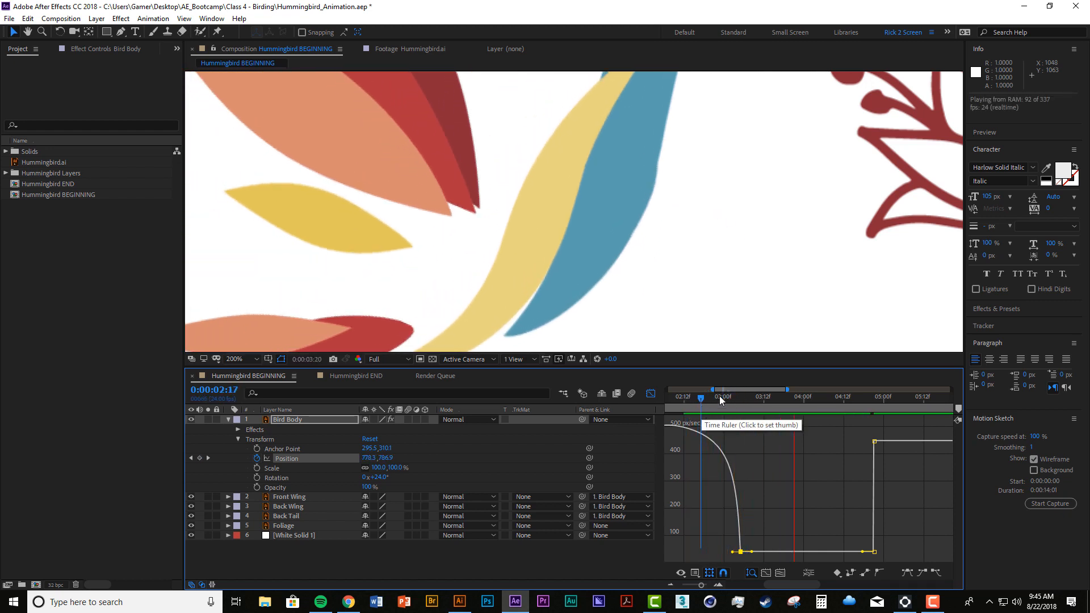
key(space)
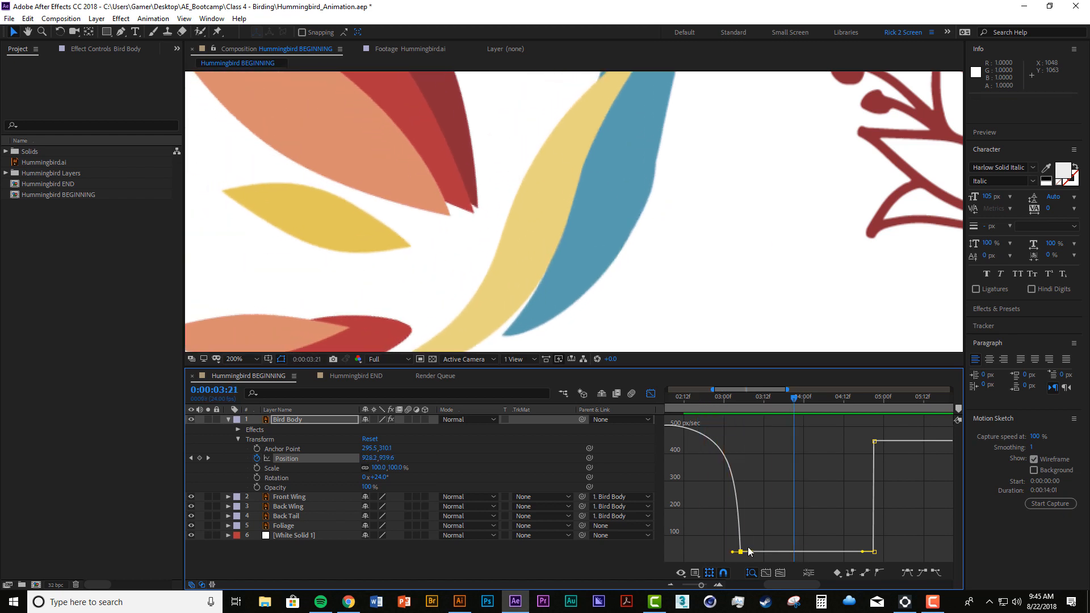
Lengthen the incoming speed handle at the hover's first keyframe for a more gradual slowdown, and preview from 0:00:02:12.
drag(733, 552, 717, 552)
click(685, 397)
key(space)
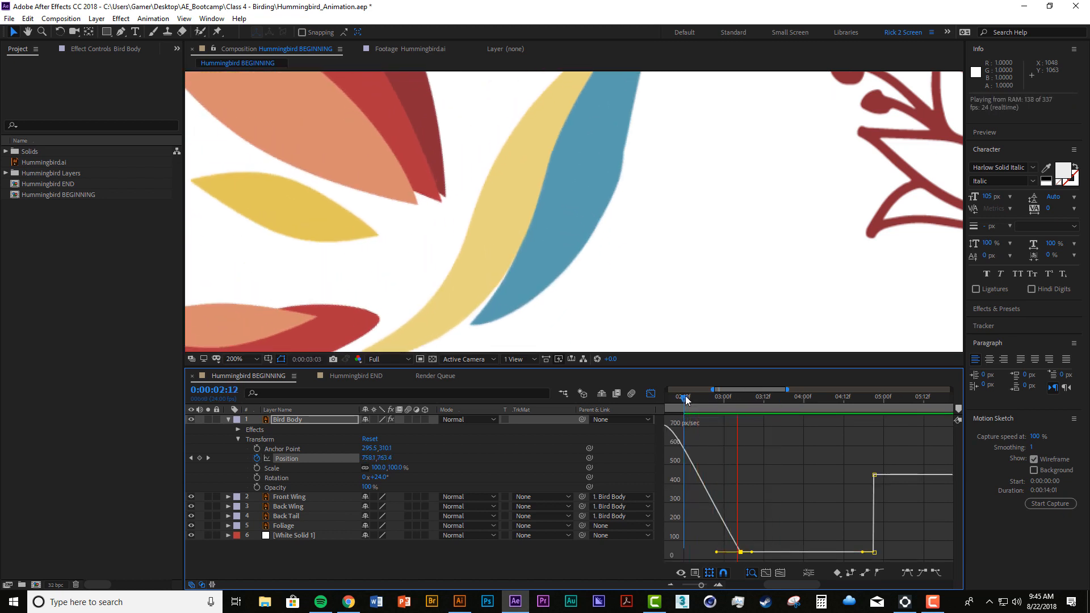
key(space)
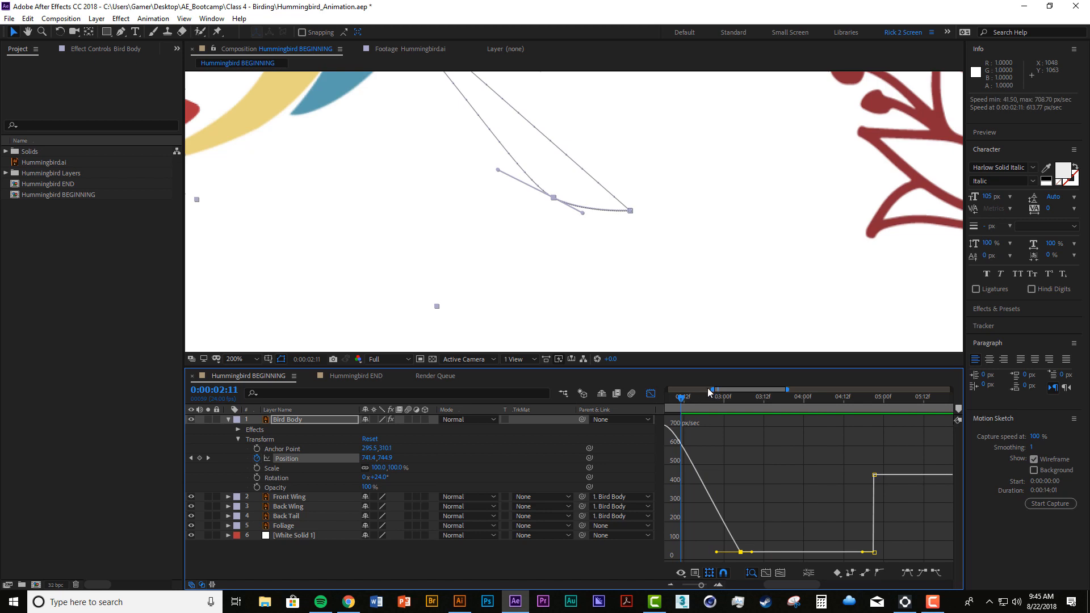
Replay the bird's slowdown into the first hover from several points, including 0:00:01:20, 0:00:02:00 and 0:00:01:18.
drag(711, 393, 572, 407)
drag(787, 402, 752, 389)
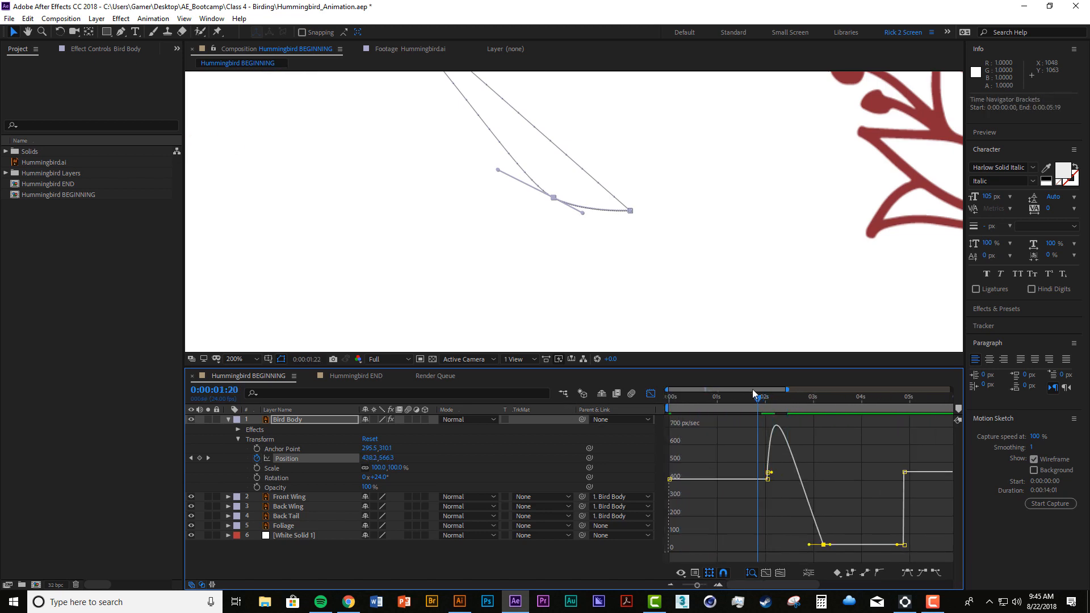
key(space)
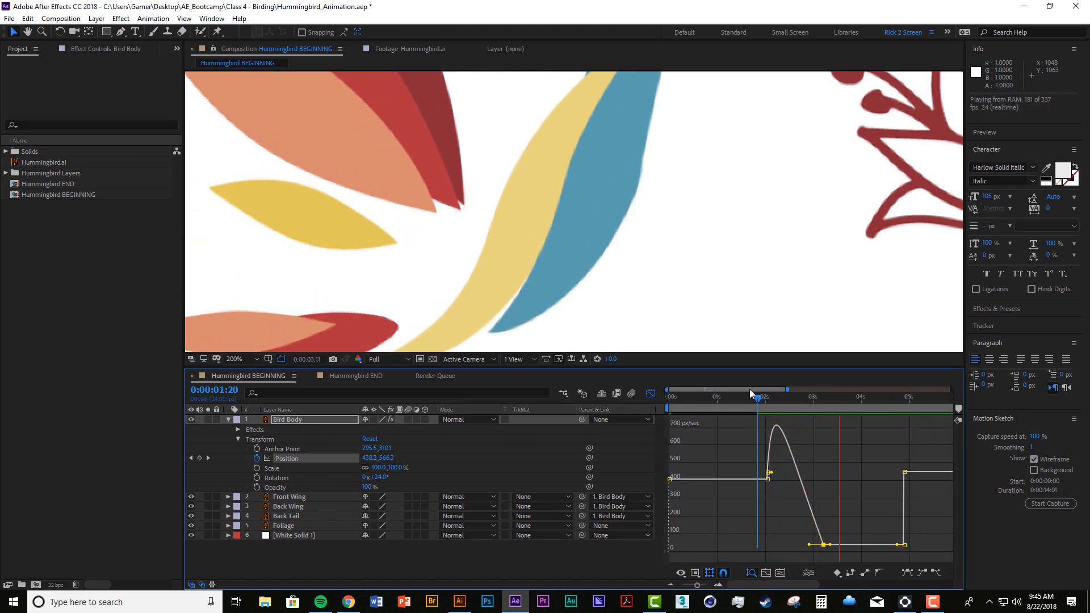
click(760, 402)
key(space)
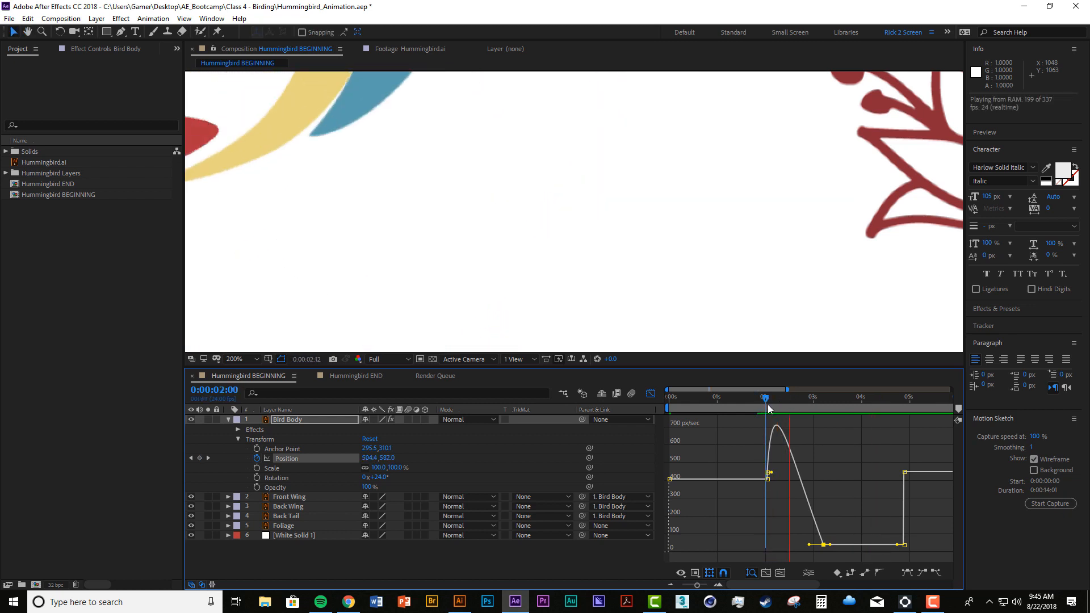
click(786, 402)
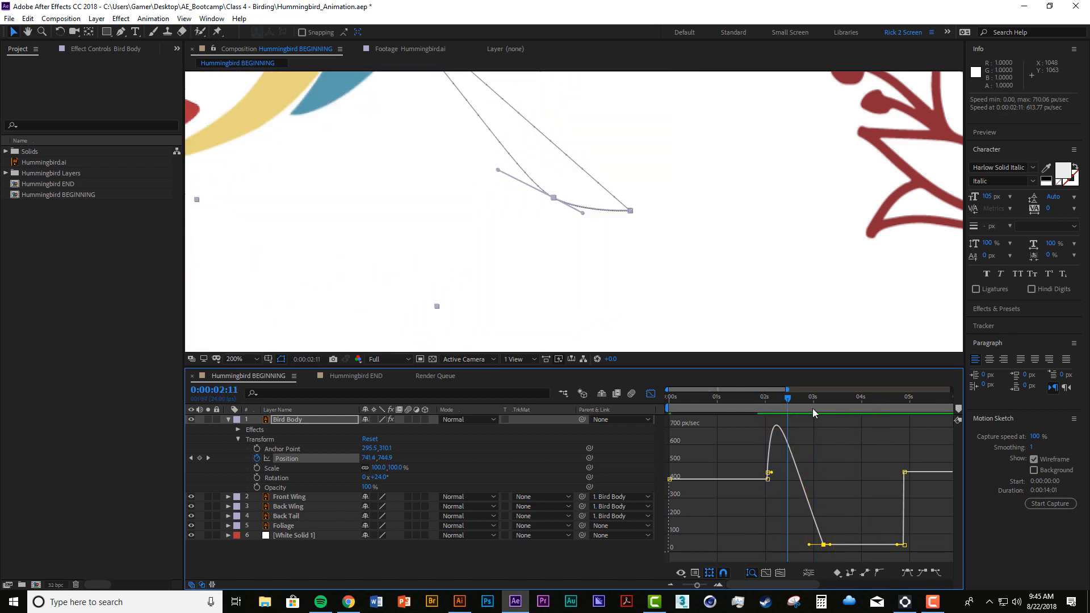
key(space)
key(space)
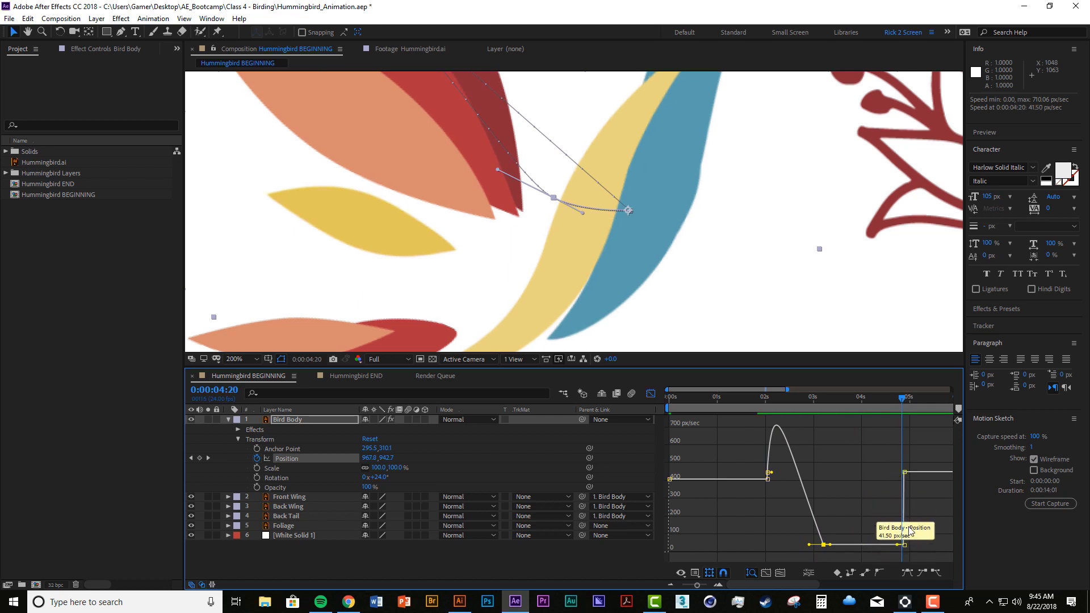
drag(777, 397, 833, 425)
key(space)
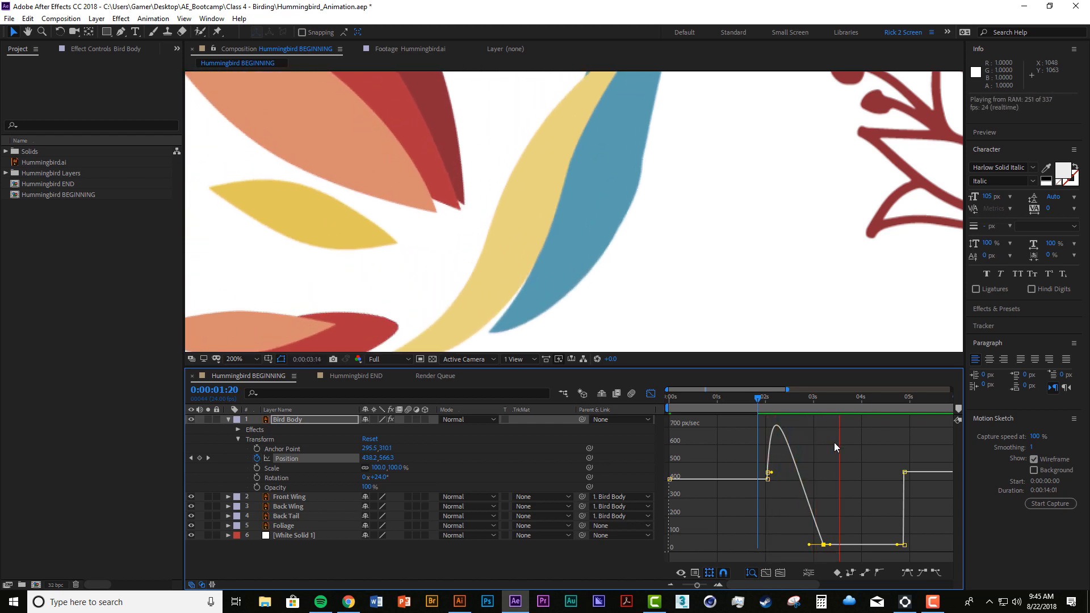
click(754, 400)
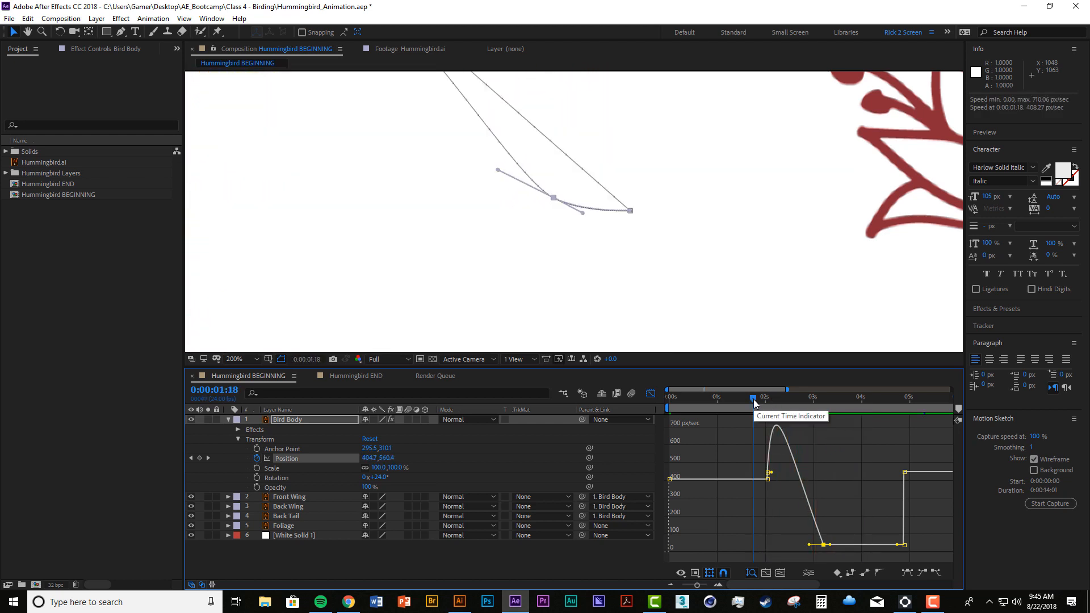
key(space)
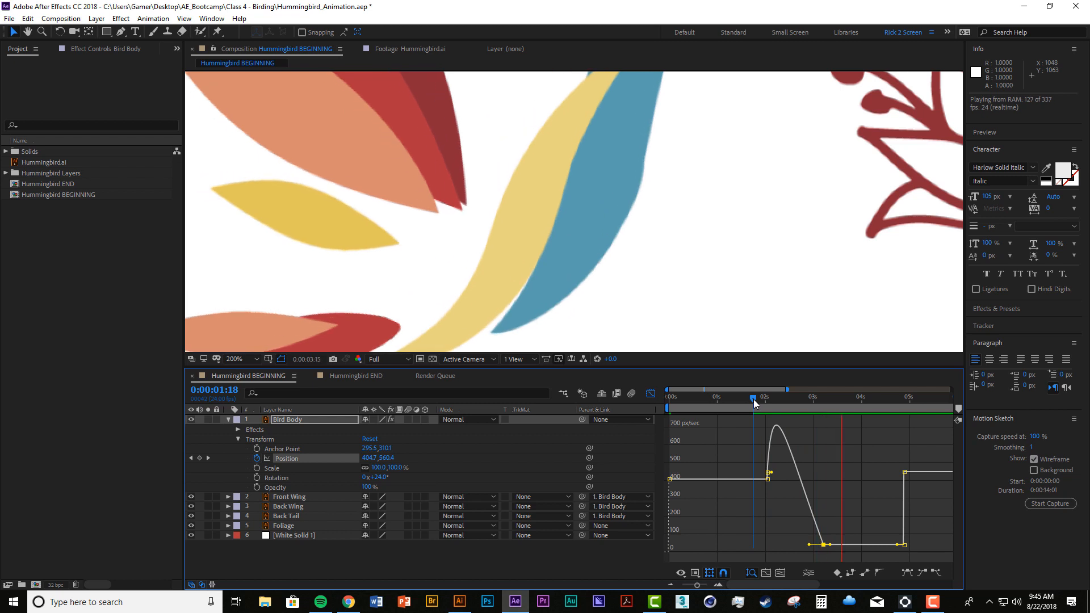
Review the bird's arrival at the hover in a wider view, replaying from 0:00:01:18 and 0:00:01:19.
key(space)
key(comma)
key(comma)
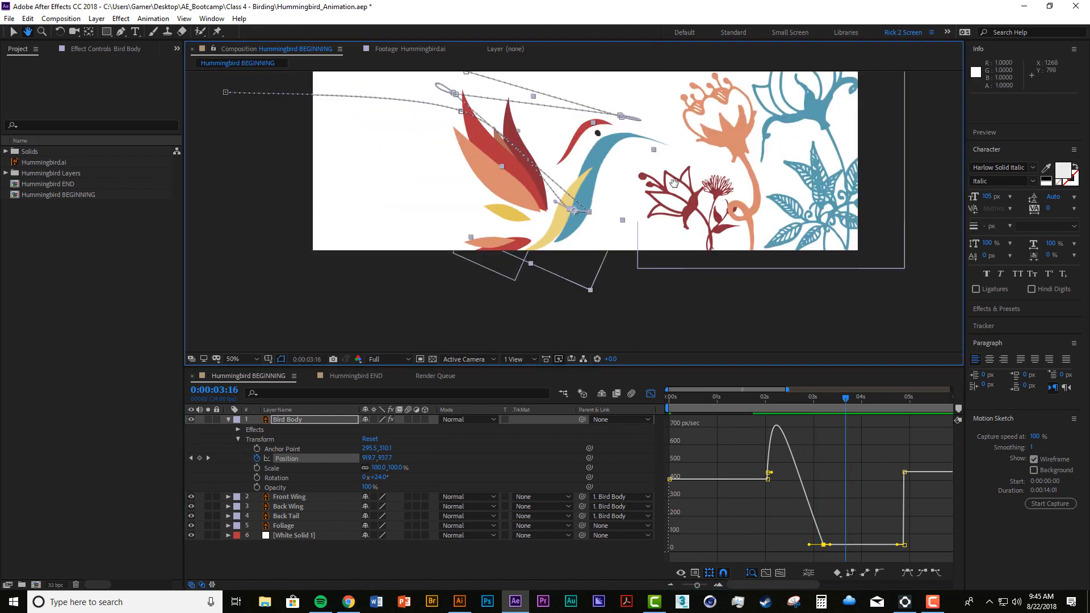
drag(672, 169, 678, 195)
key(period)
click(754, 398)
key(space)
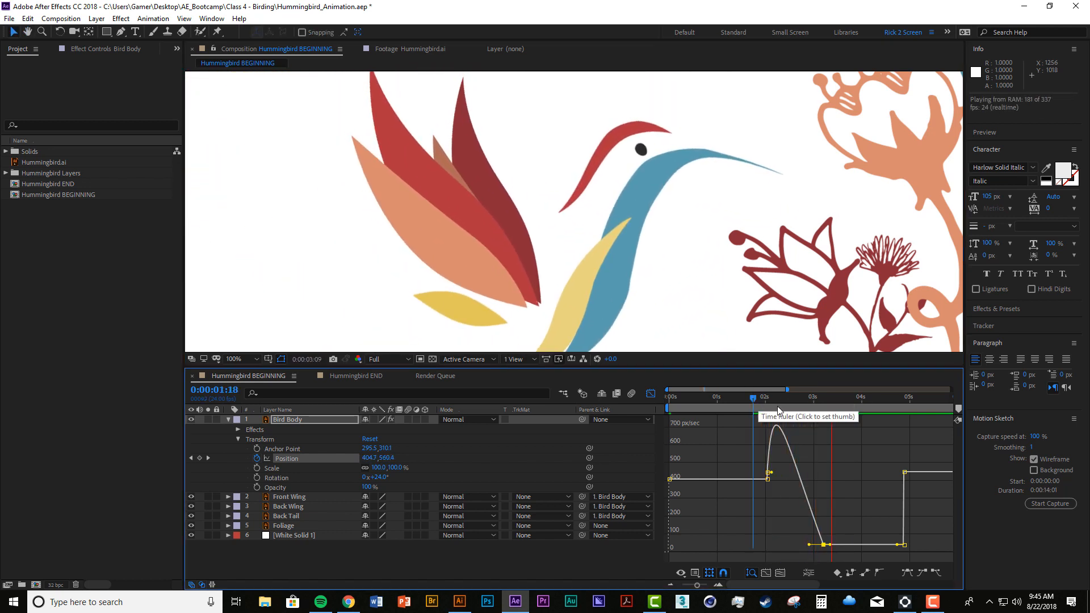
key(space)
click(755, 399)
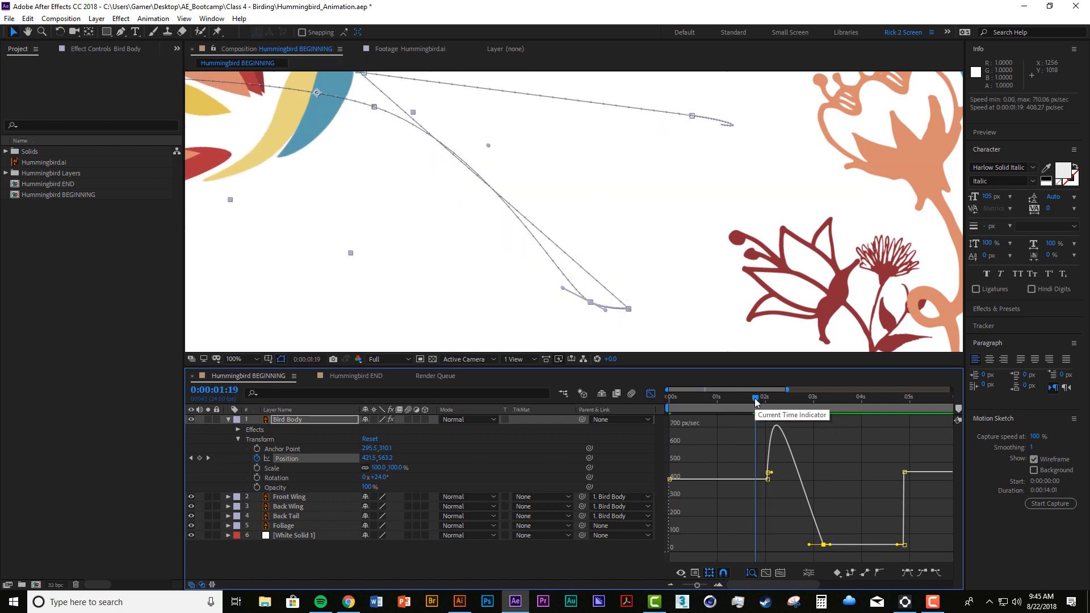
key(space)
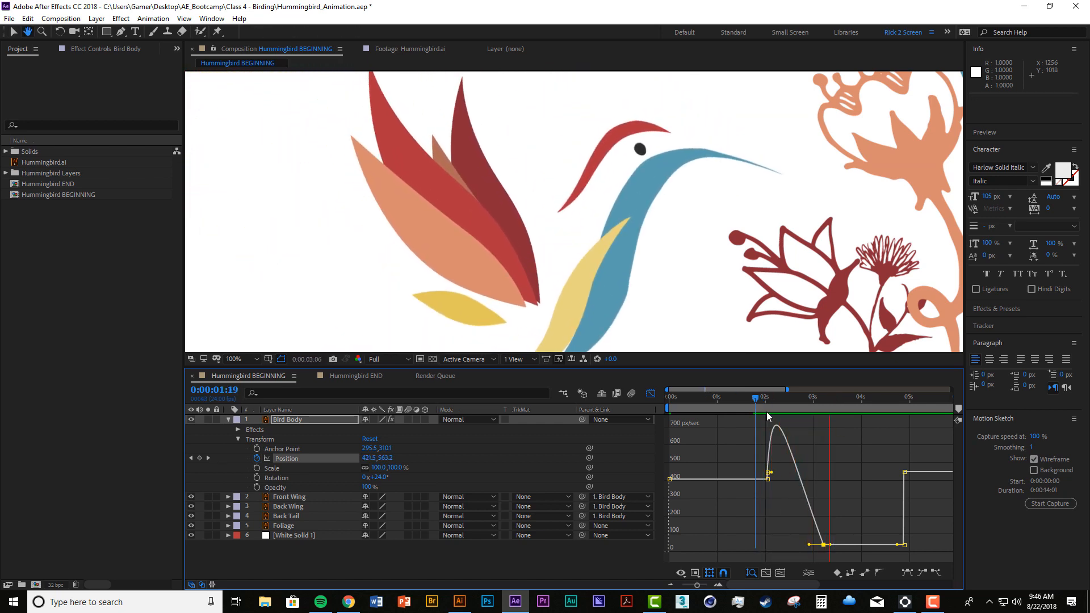
key(space)
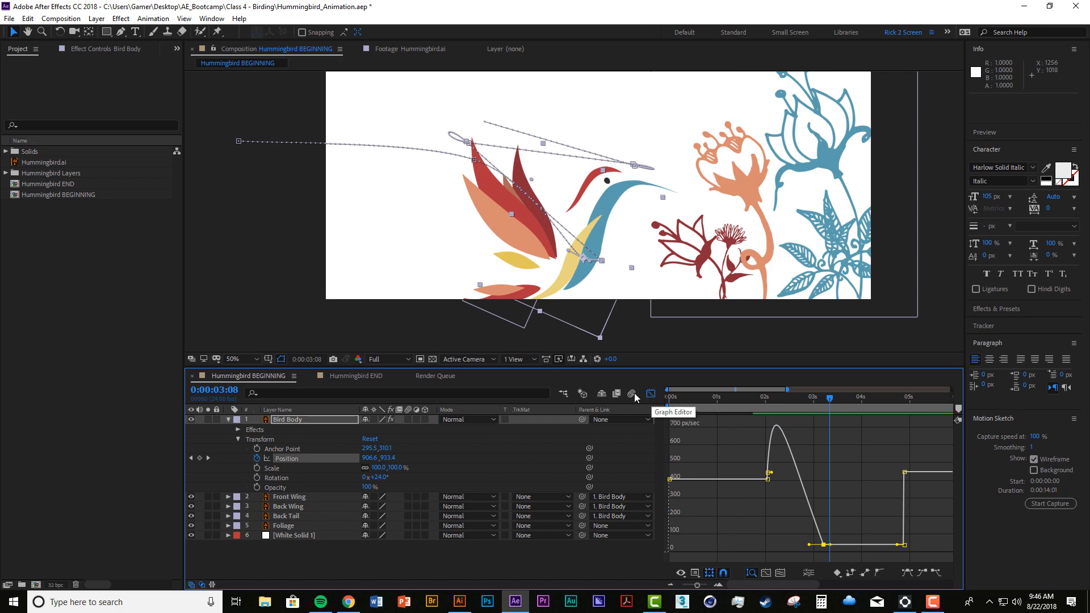
Leave the graph editor, move the Position keyframe that starts the hover to 0:00:02:14, and preview from 0:00:00:17.
click(651, 394)
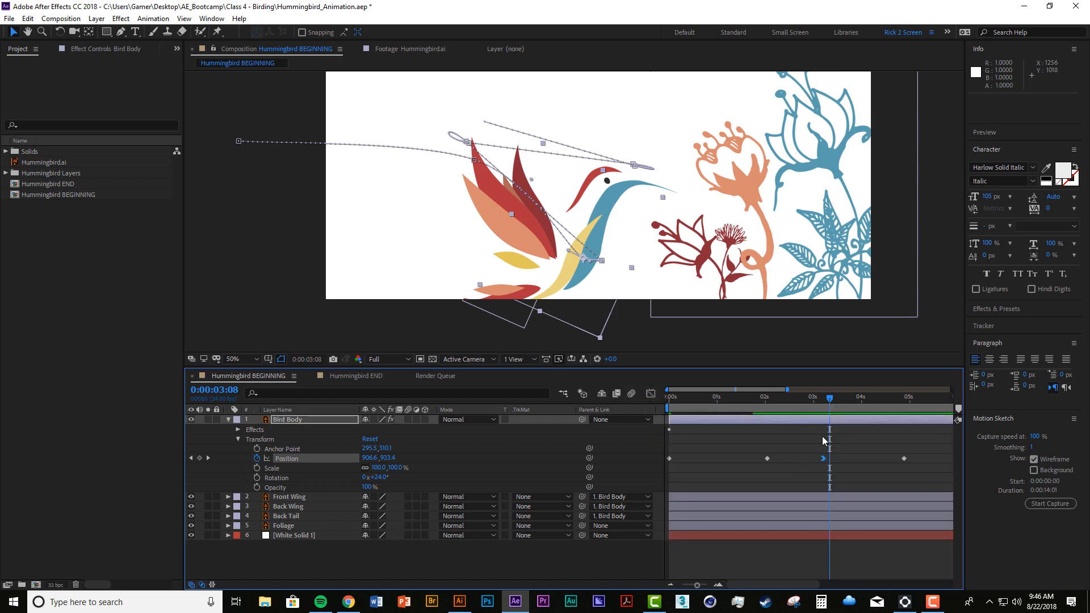
drag(824, 461, 798, 461)
drag(772, 396, 703, 411)
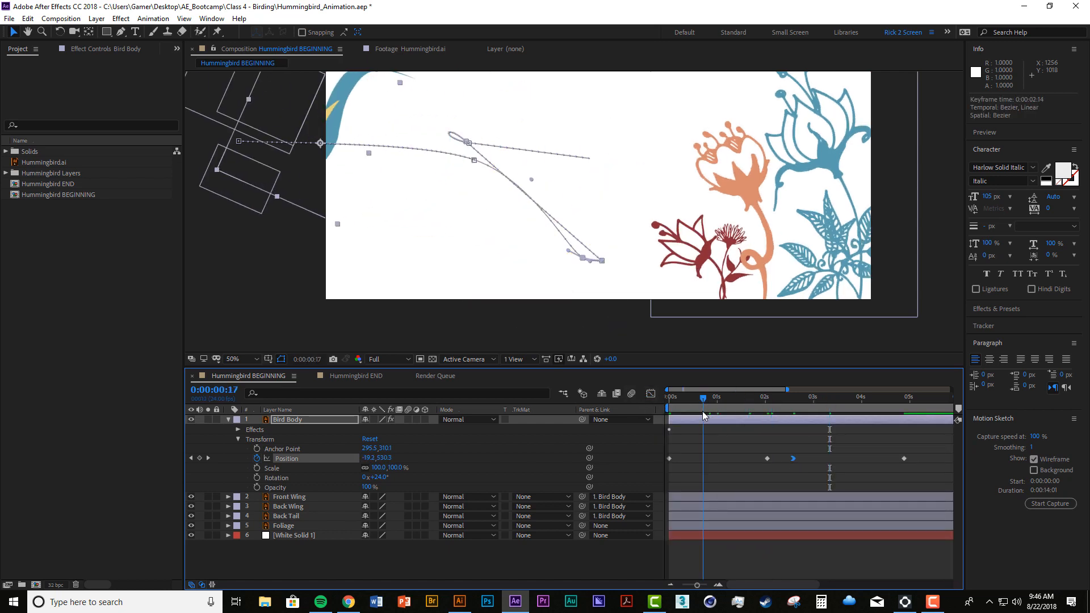
key(space)
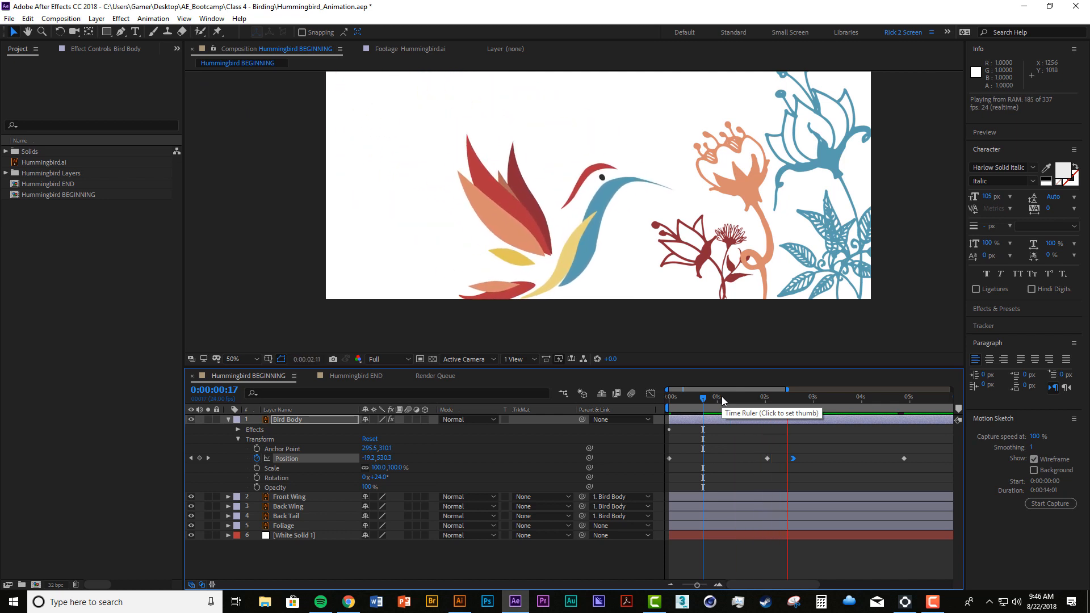
Replay the bird's entrance from the start of the timeline to judge the pace of its approach.
drag(721, 396, 650, 407)
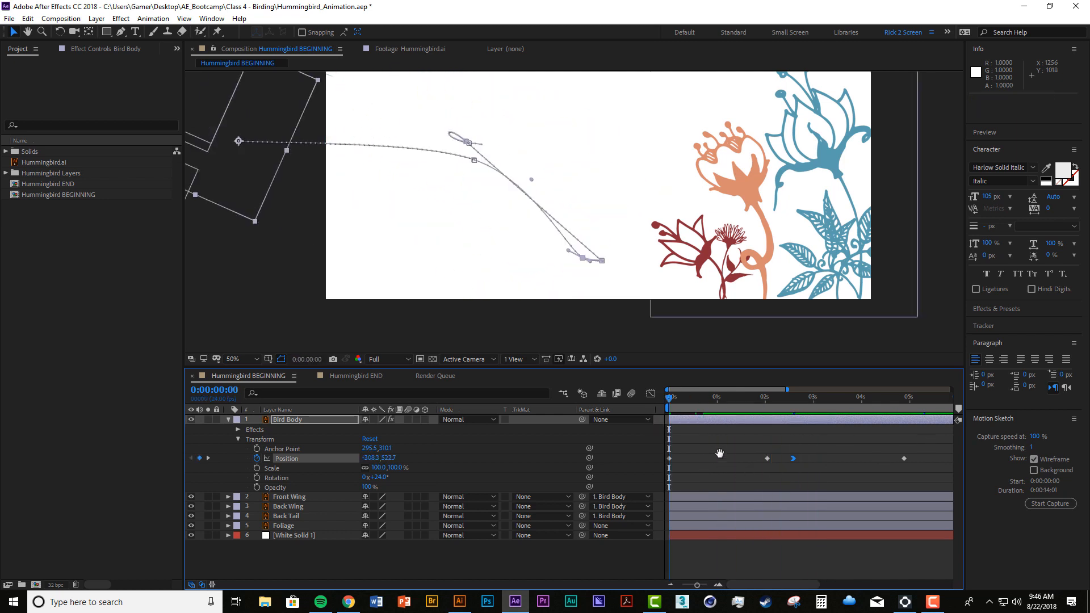
key(space)
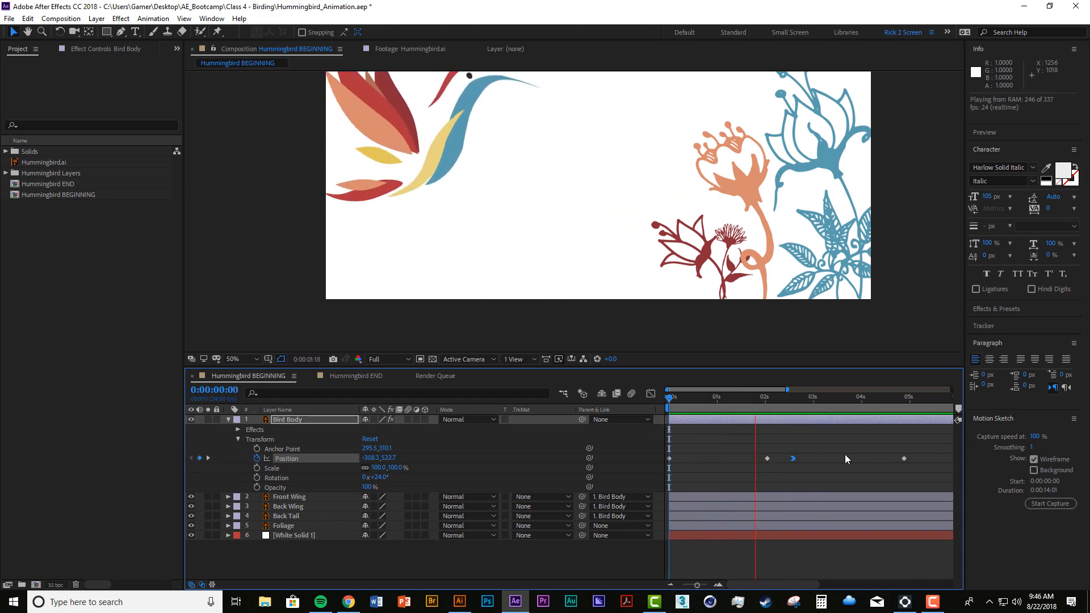
key(space)
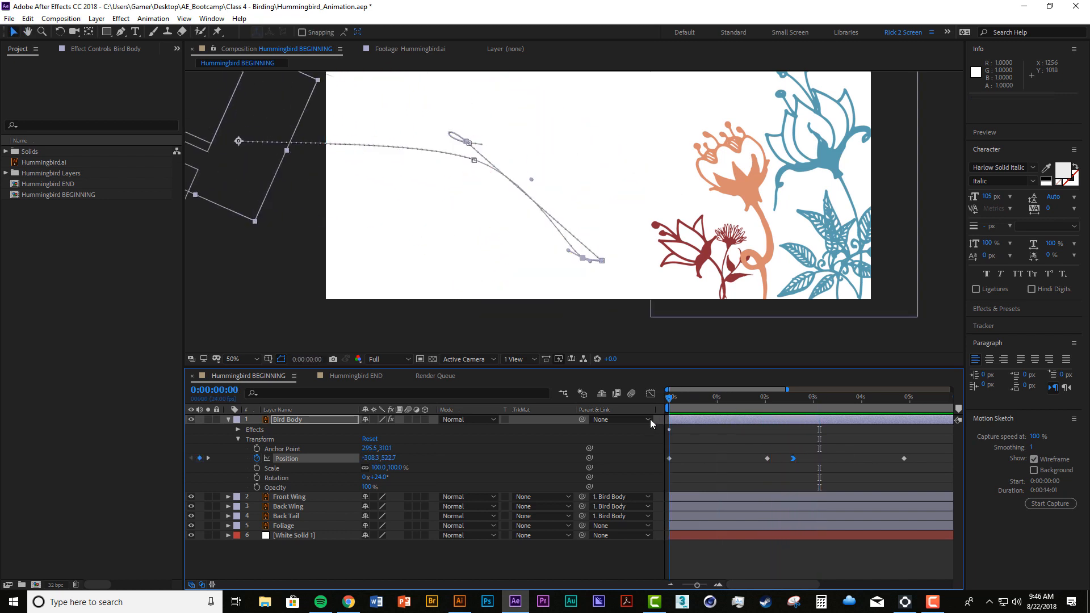
key(space)
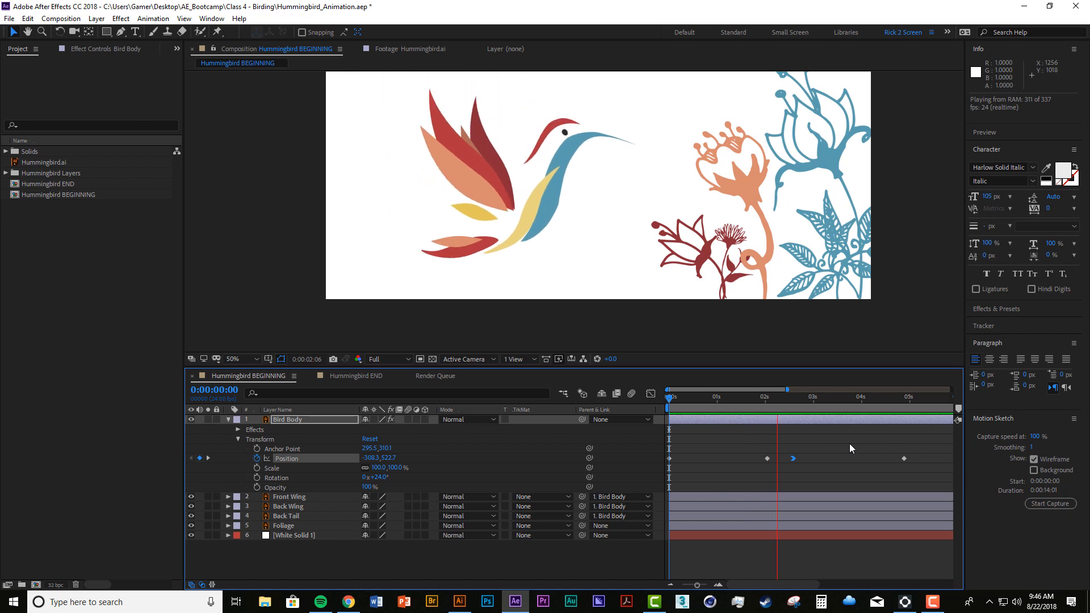
click(775, 422)
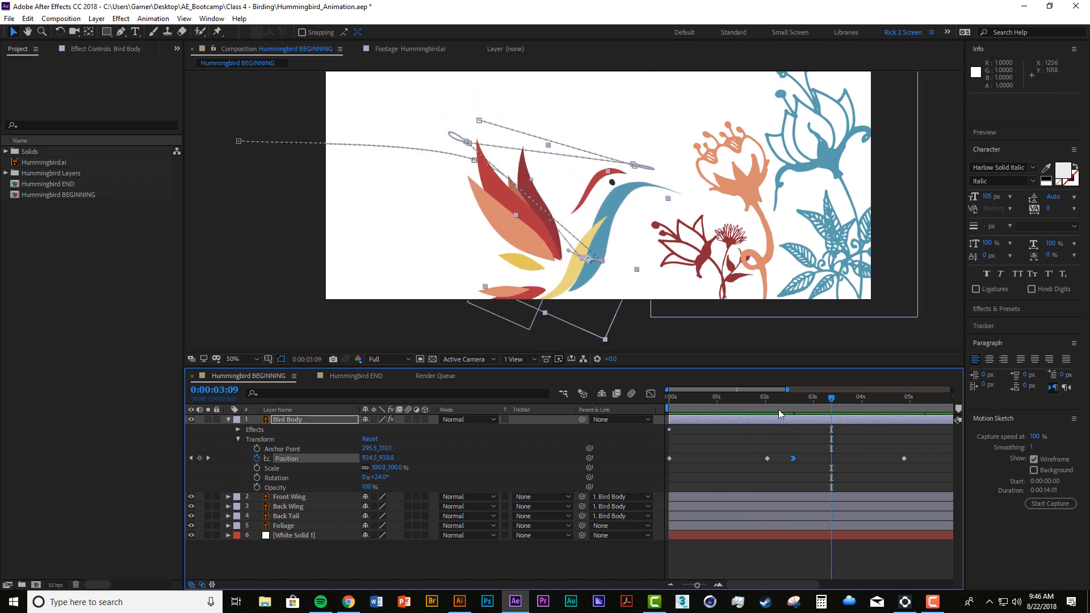
drag(778, 397, 732, 398)
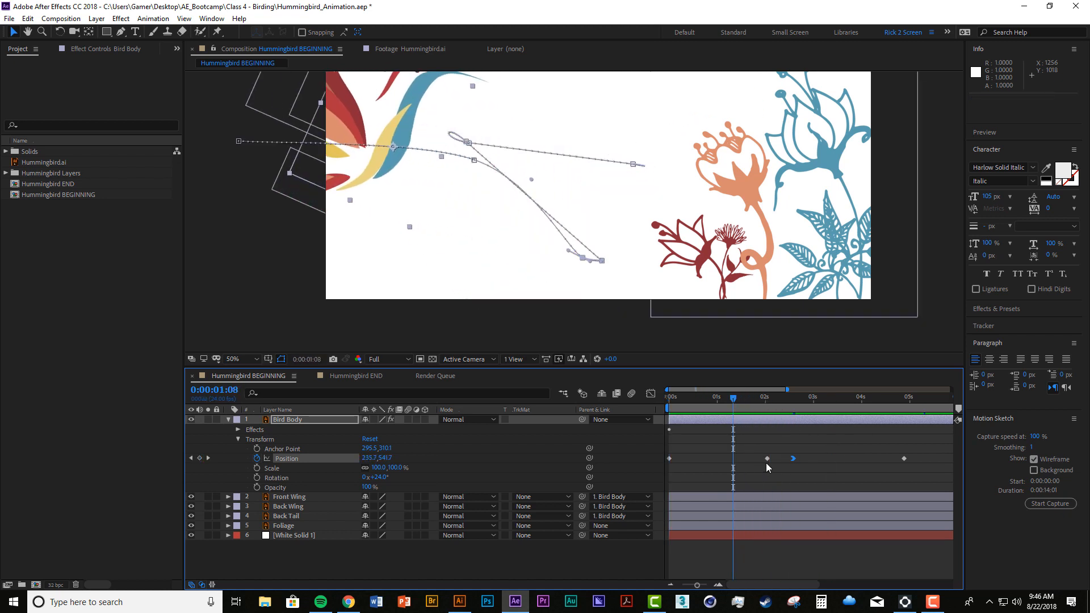
Move the second Position keyframe to just past 1.5 seconds and the hover's first keyframe to just before 2 seconds, and preview from the start.
mouse_move(767, 459)
mouse_down()
mouse_move(745, 458)
mouse_move(763, 454)
mouse_up()
key(space)
drag(791, 398, 634, 424)
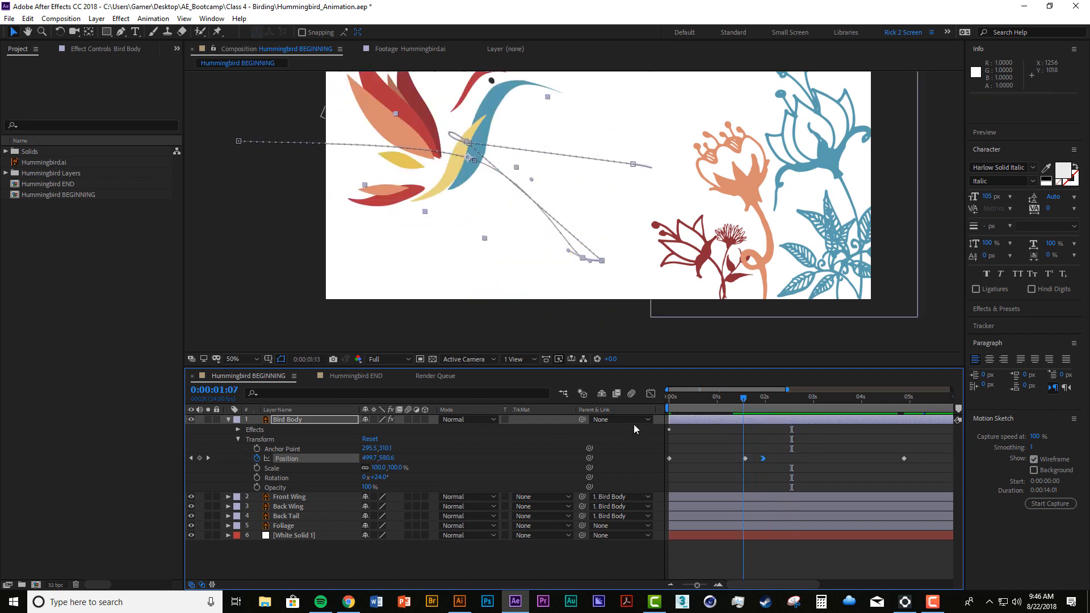
key(space)
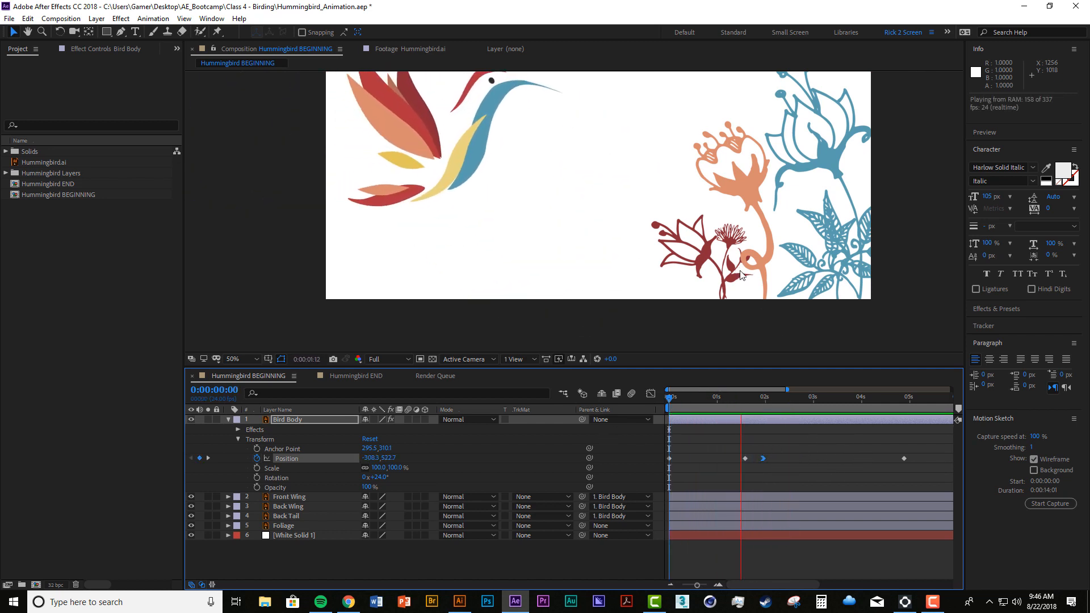
key(space)
drag(727, 314, 706, 302)
key(v)
key(space)
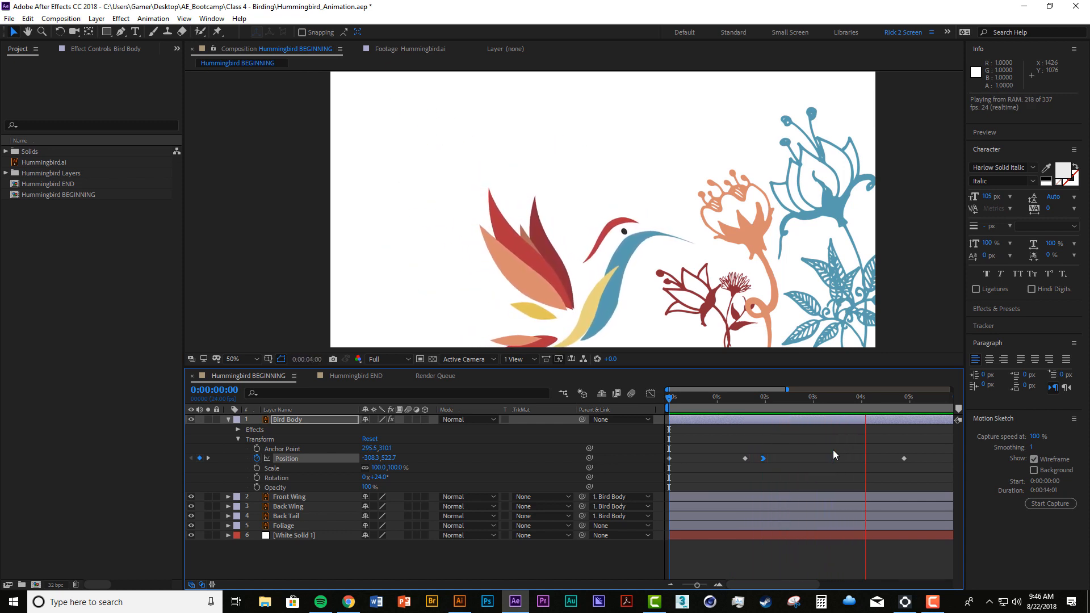
key(space)
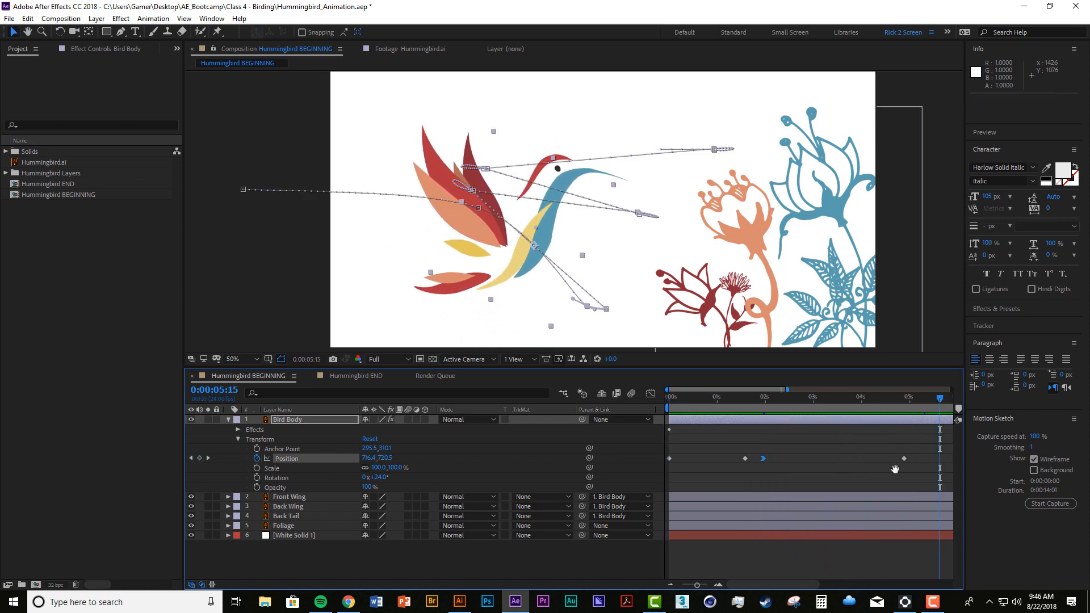
Move the Position keyframe that ends the hover to about 4 seconds, and preview the flight from the start.
drag(866, 459, 845, 481)
click(782, 457)
drag(755, 436, 878, 472)
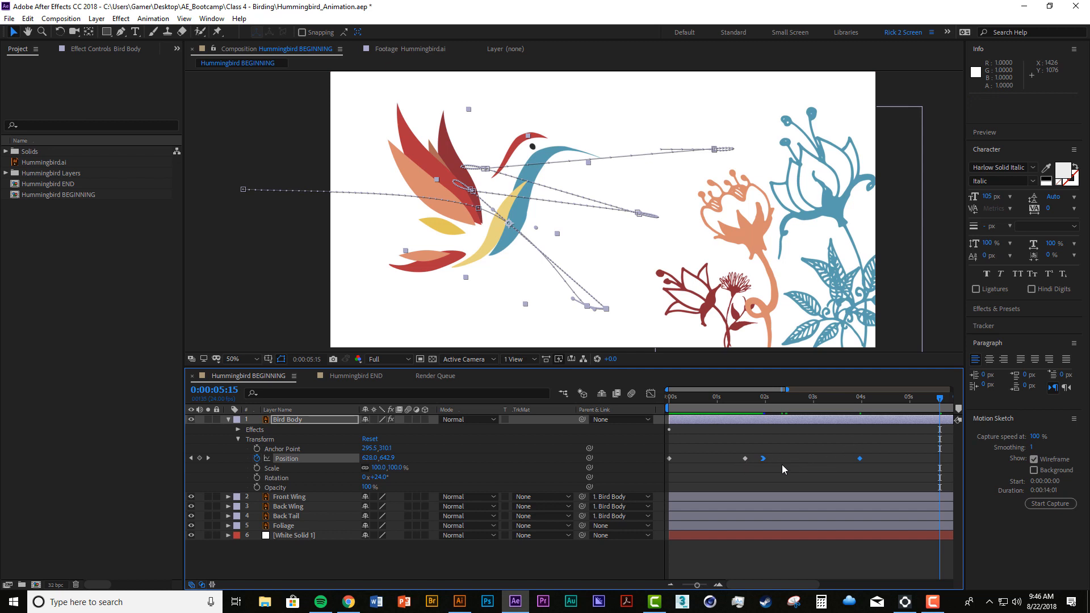
click(770, 438)
key(Home)
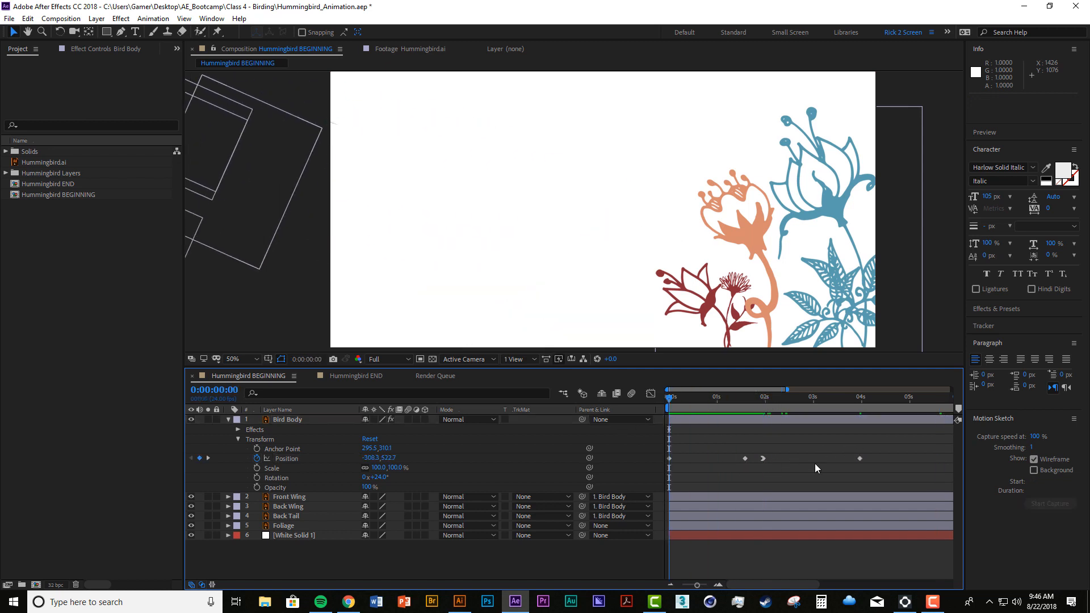
key(space)
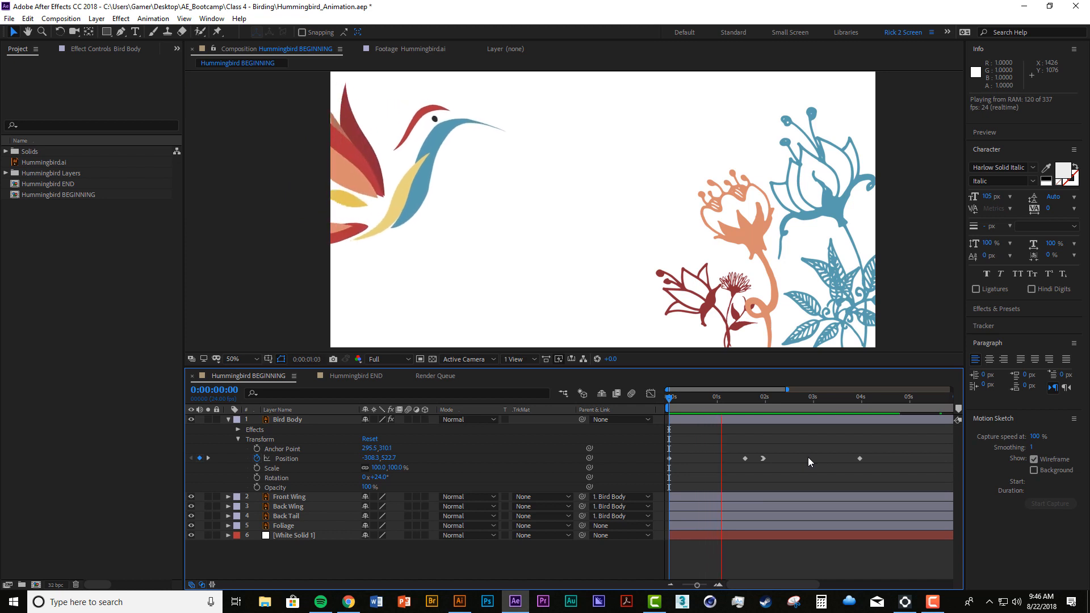
Check the timing around the second and third Position keyframes, and replay the flight from the start through the end of the hover.
drag(735, 428, 747, 460)
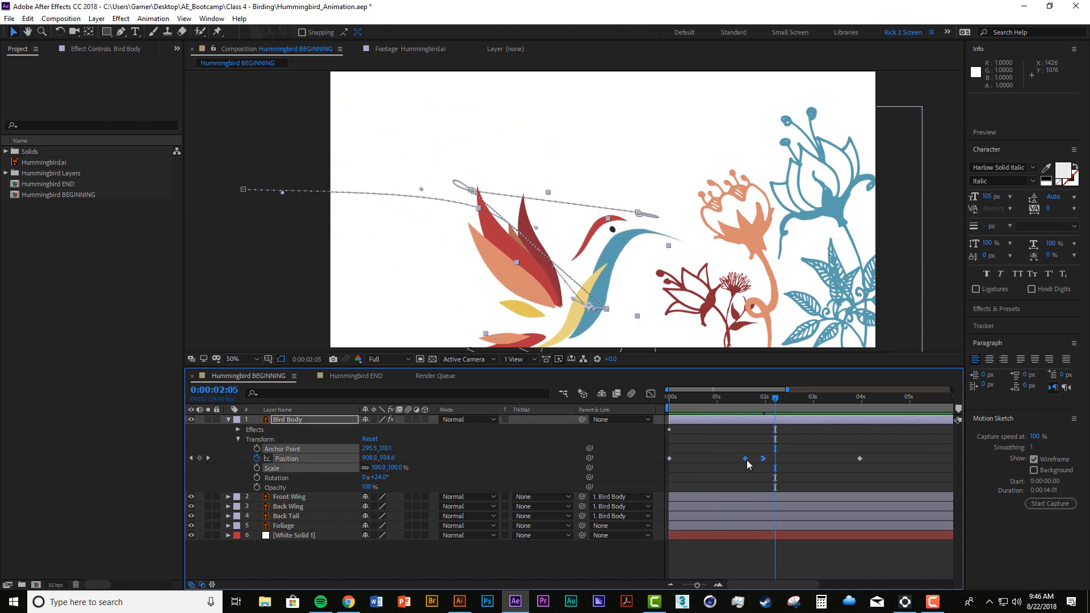
click(746, 400)
drag(747, 405, 659, 425)
click(690, 445)
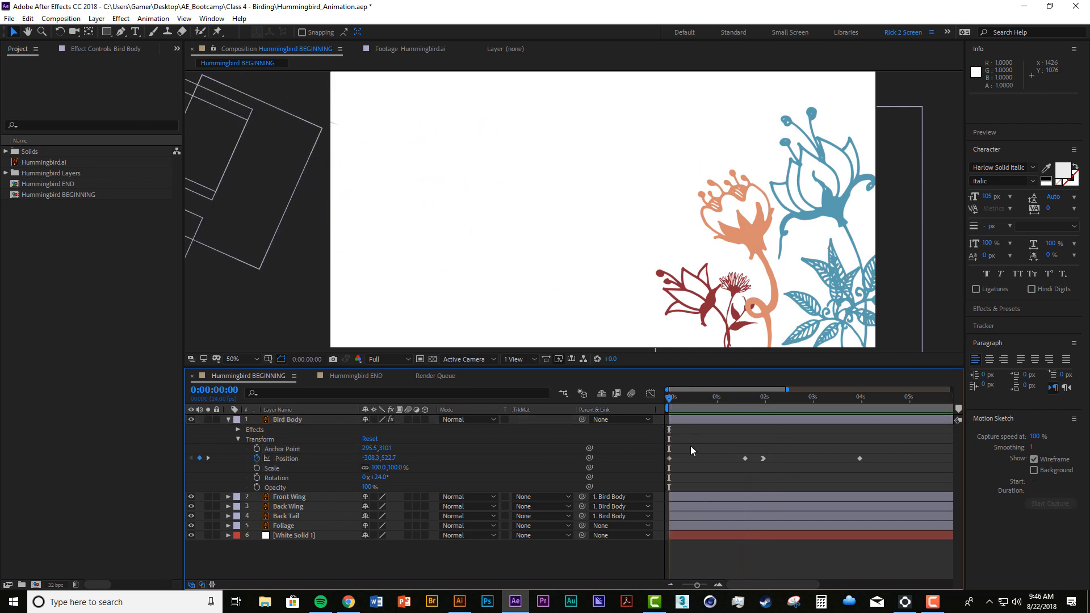
key(space)
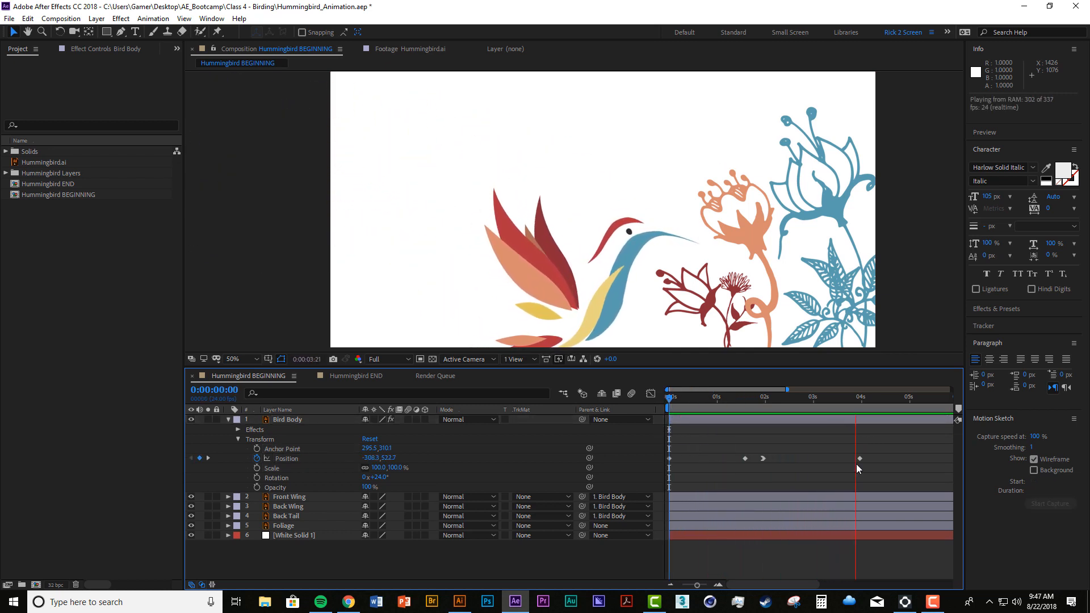
key(space)
Move the Position keyframe following the hover to 0:00:04:15, and set the current time to 0:00:03:10.
drag(864, 468, 886, 471)
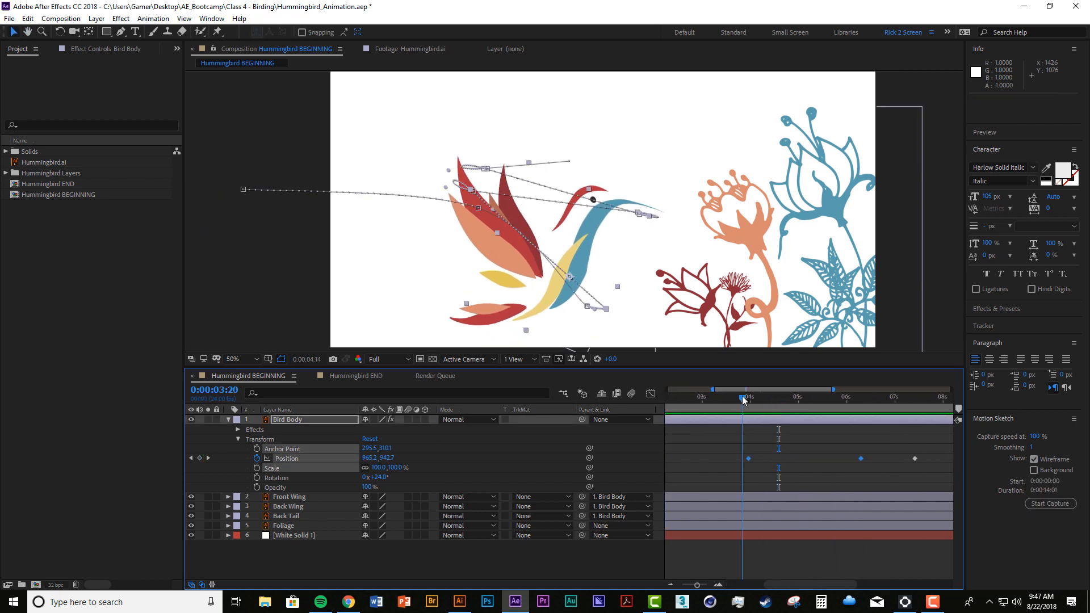
drag(743, 400, 754, 426)
drag(821, 442, 781, 456)
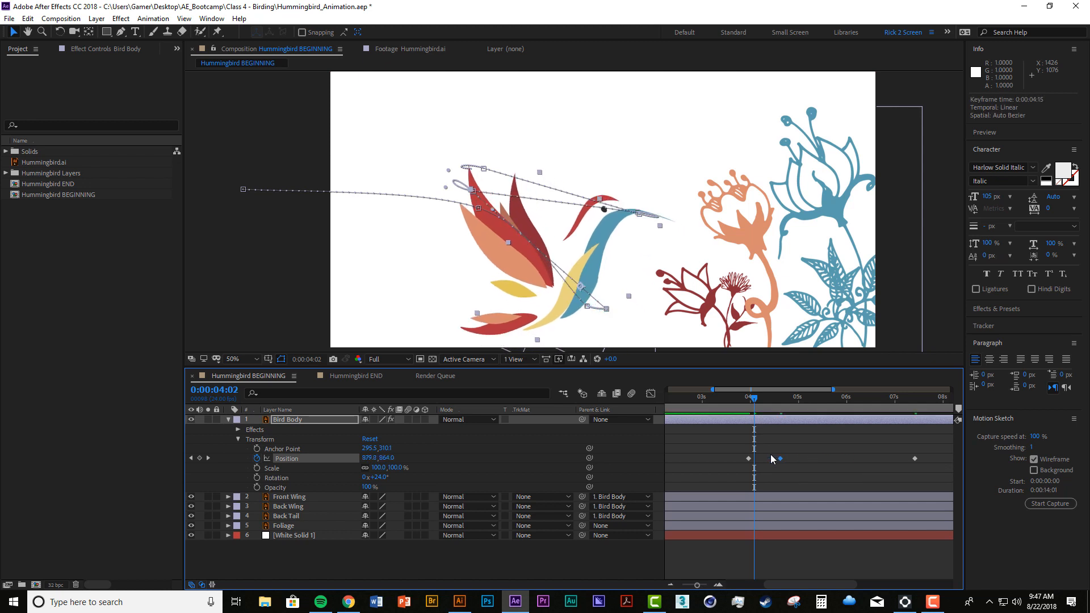
click(750, 399)
click(723, 406)
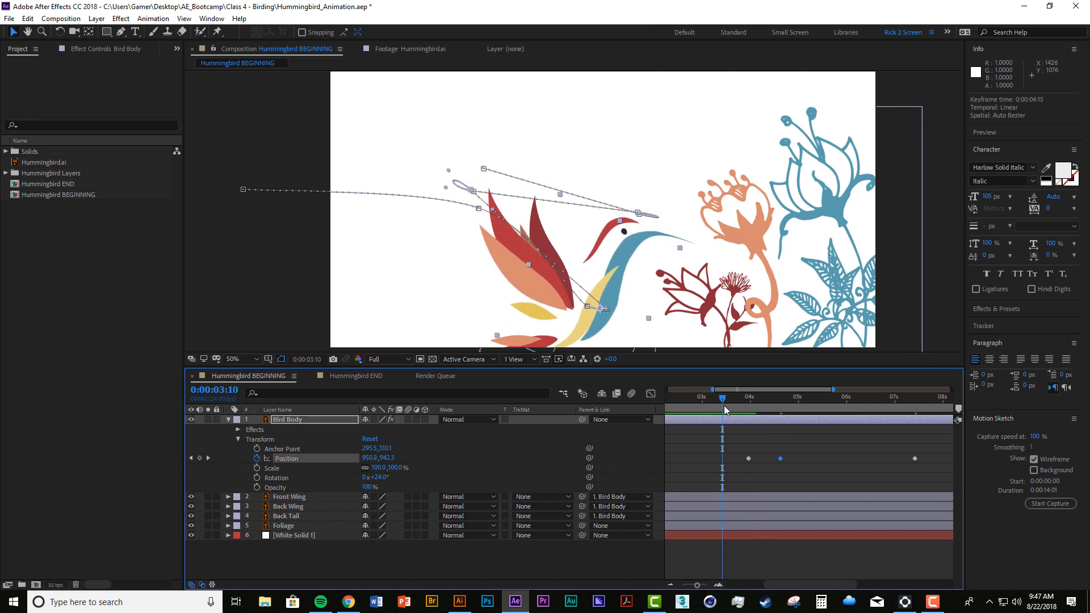
Try the Position keyframe after the hover at 0:00:04:04, previewing before and after, and undo the move.
key(space)
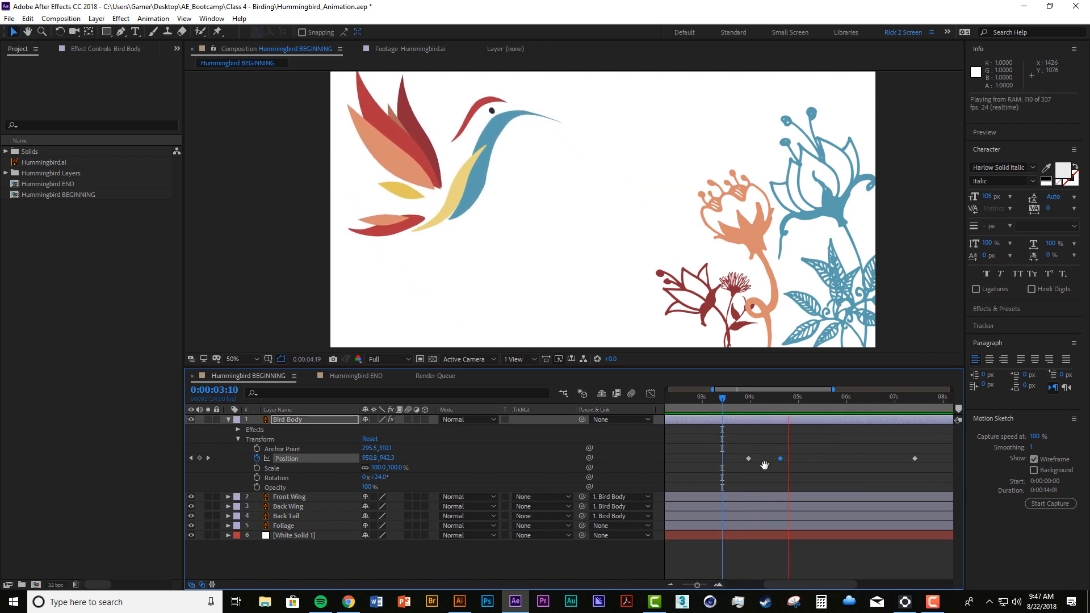
key(space)
drag(856, 455, 847, 455)
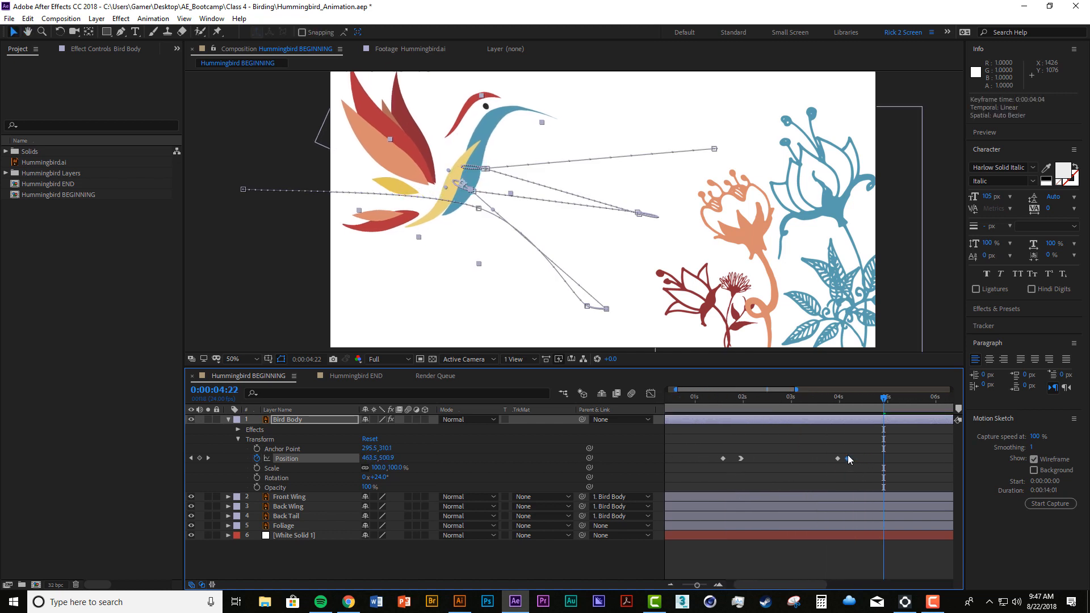
click(813, 400)
key(space)
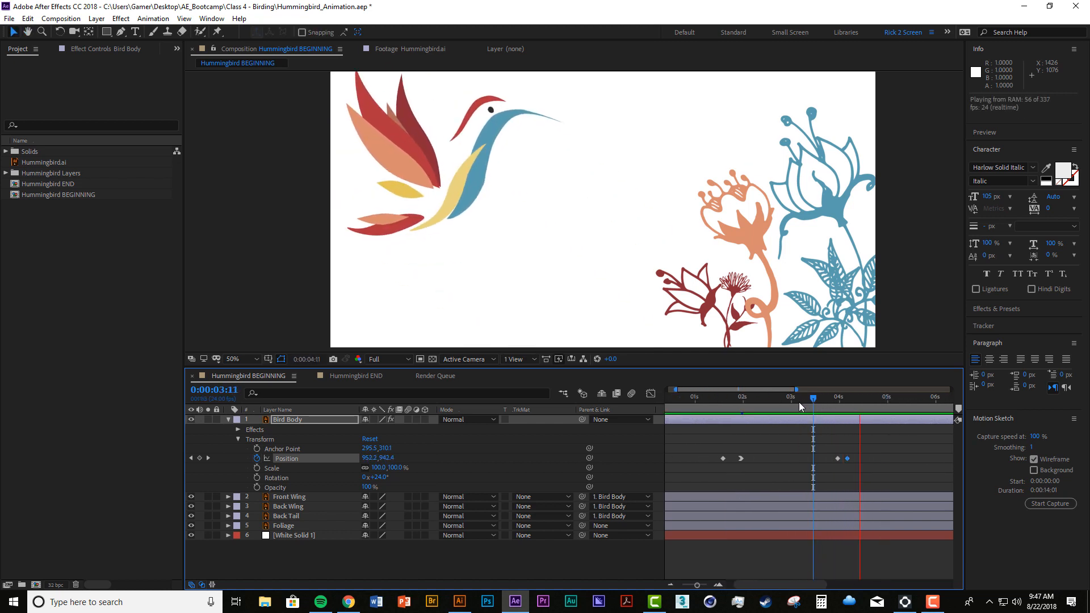
key(space)
key(ctrl+z)
Preview from just before 3 seconds, move the Position keyframe after the hover to 0:00:04:08, and preview again from 0:00:03:10.
click(789, 400)
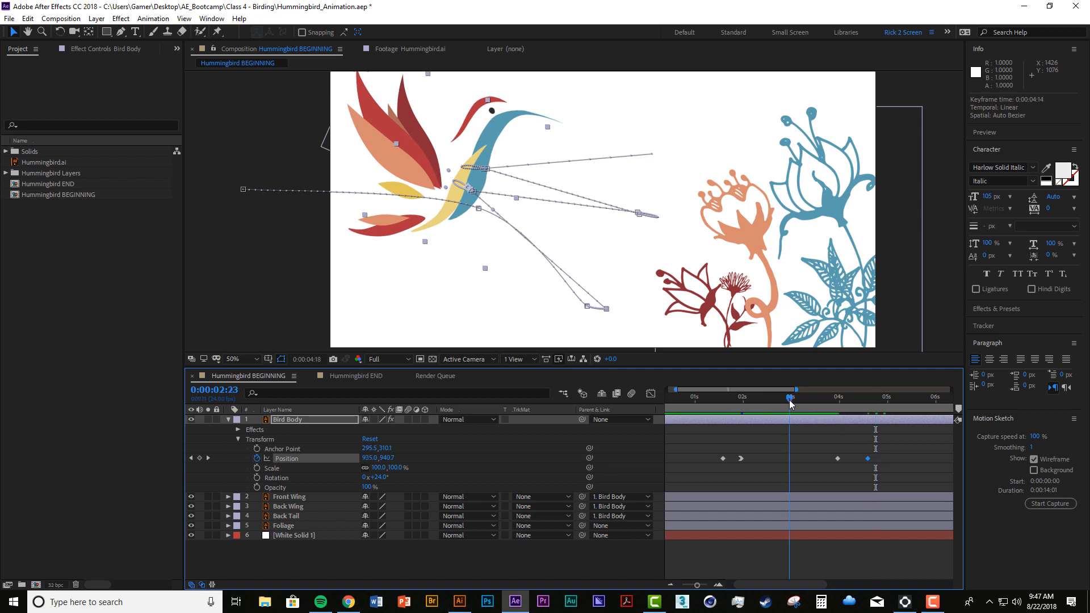
key(space)
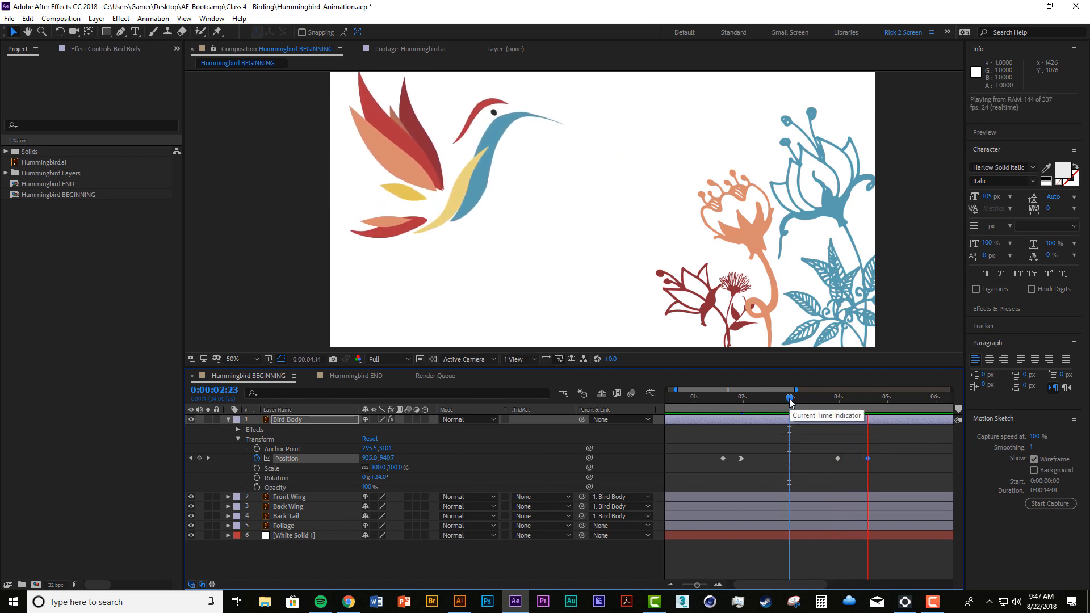
drag(864, 456, 849, 442)
key(space)
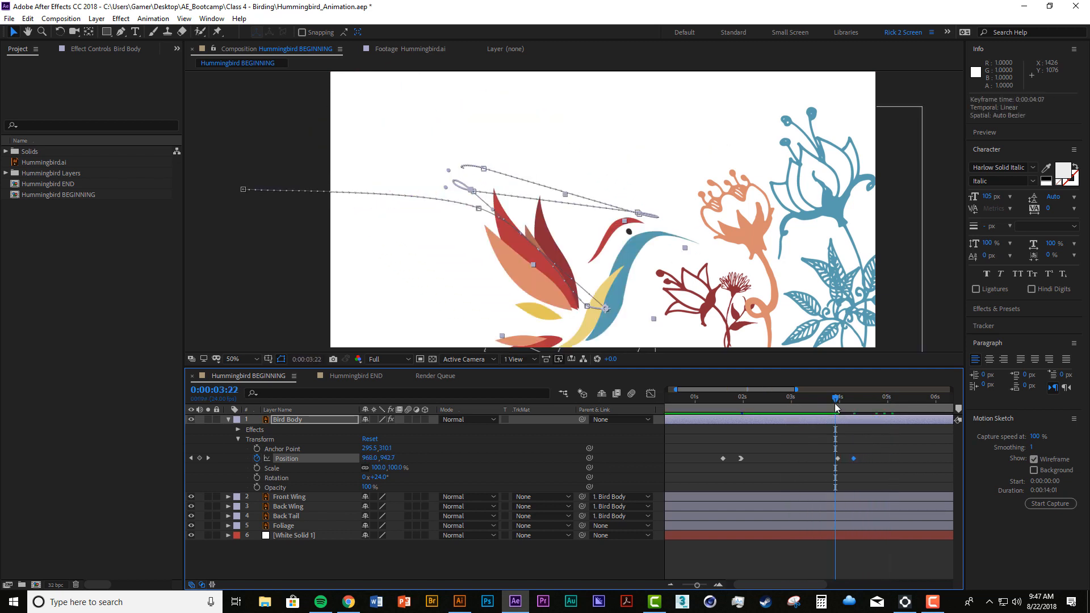
key(space)
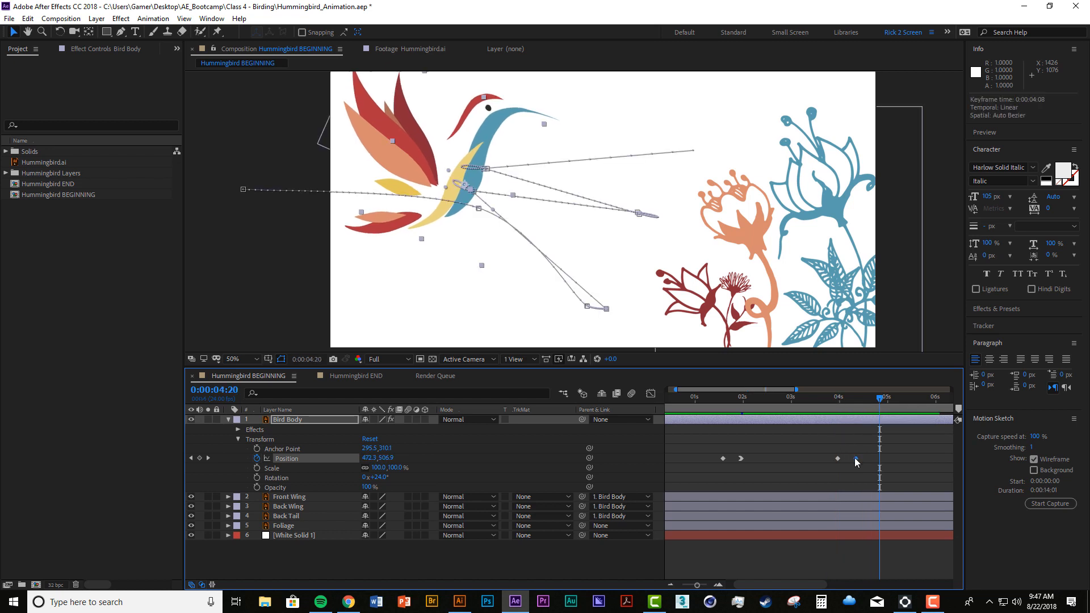
click(812, 400)
key(space)
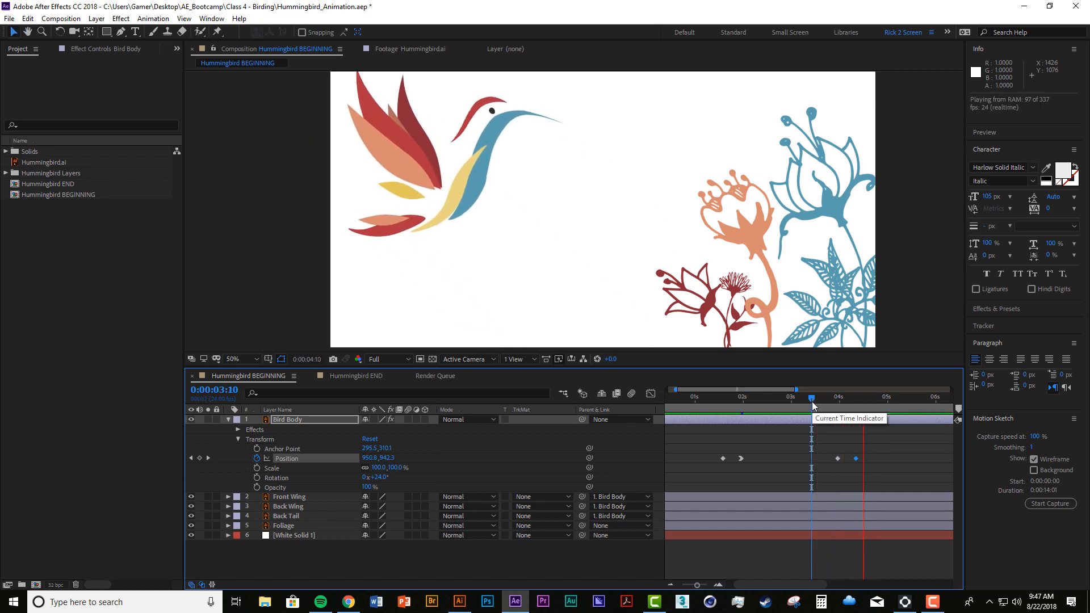
Tighten the Position keyframe after the hover to 0:00:04:04, settle it at 0:00:04:05, and preview the move from 0:00:03:09.
drag(855, 458, 847, 458)
click(792, 404)
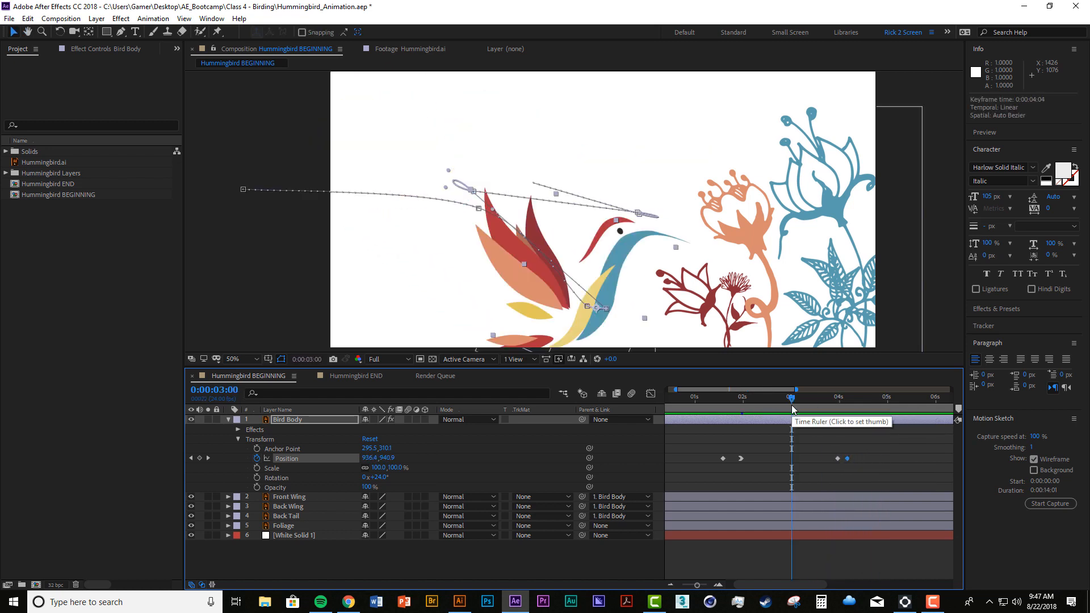
key(space)
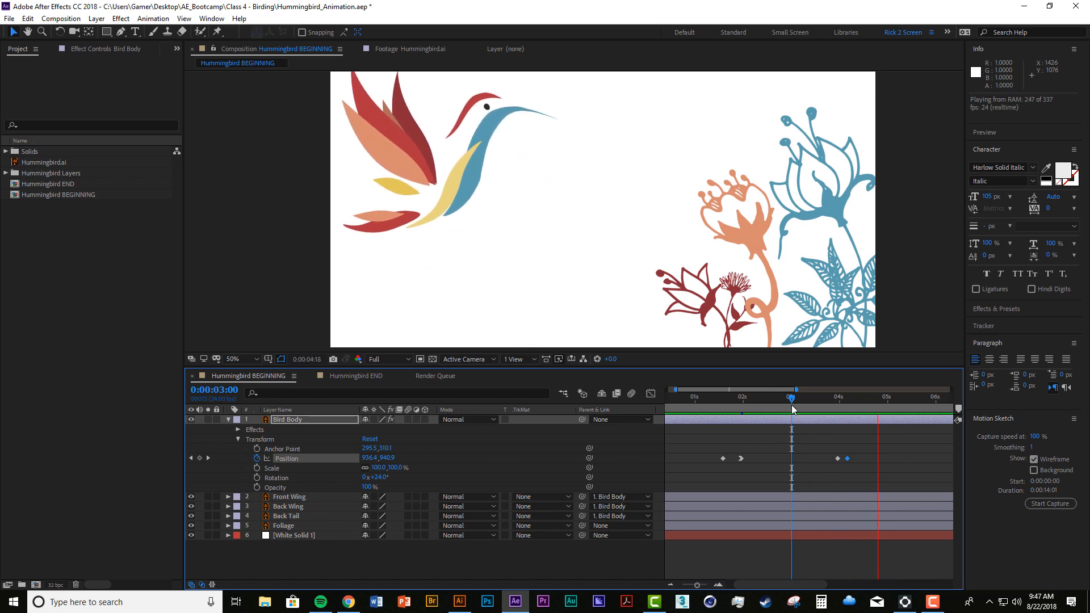
drag(848, 458, 849, 459)
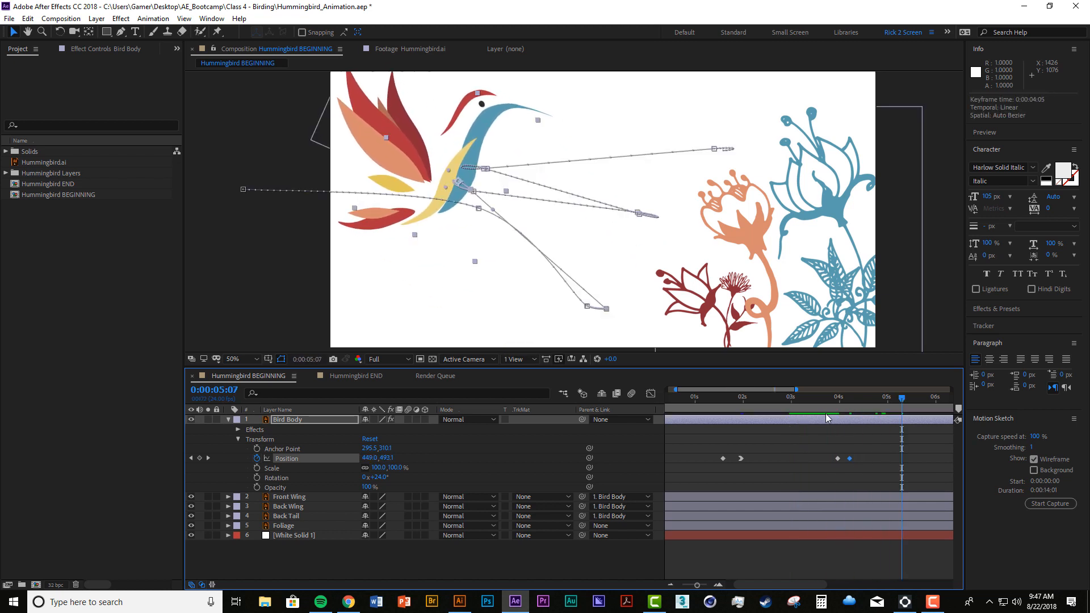
drag(833, 404, 849, 405)
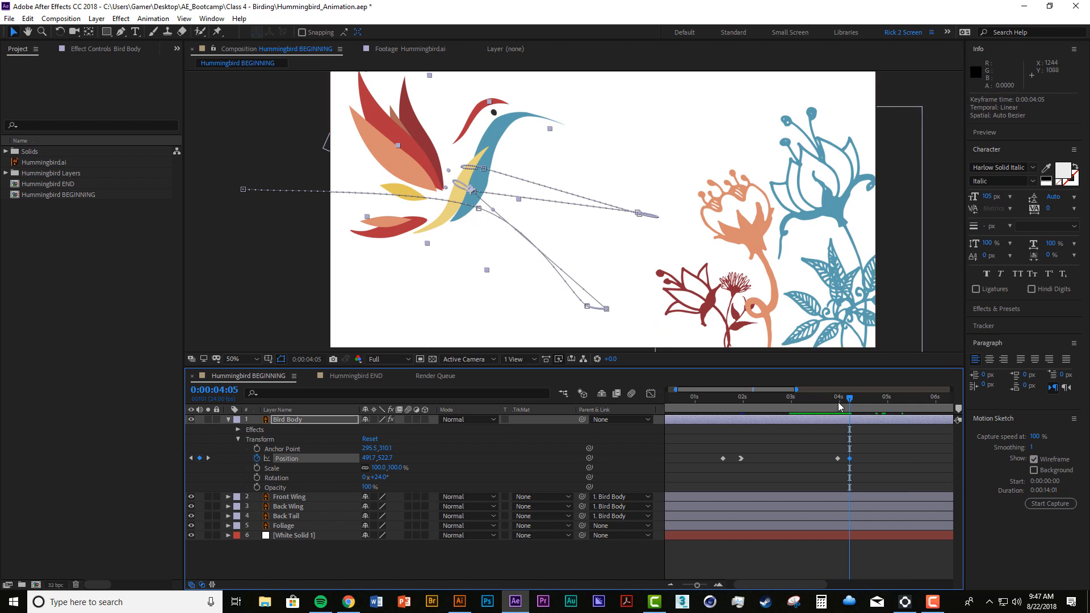
drag(839, 405, 809, 399)
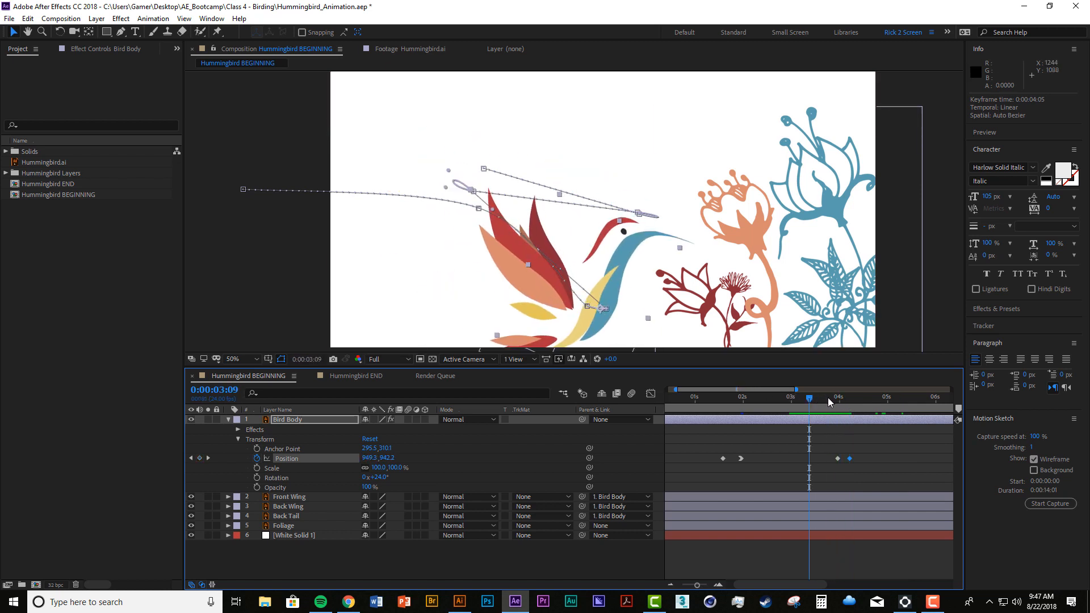
key(space)
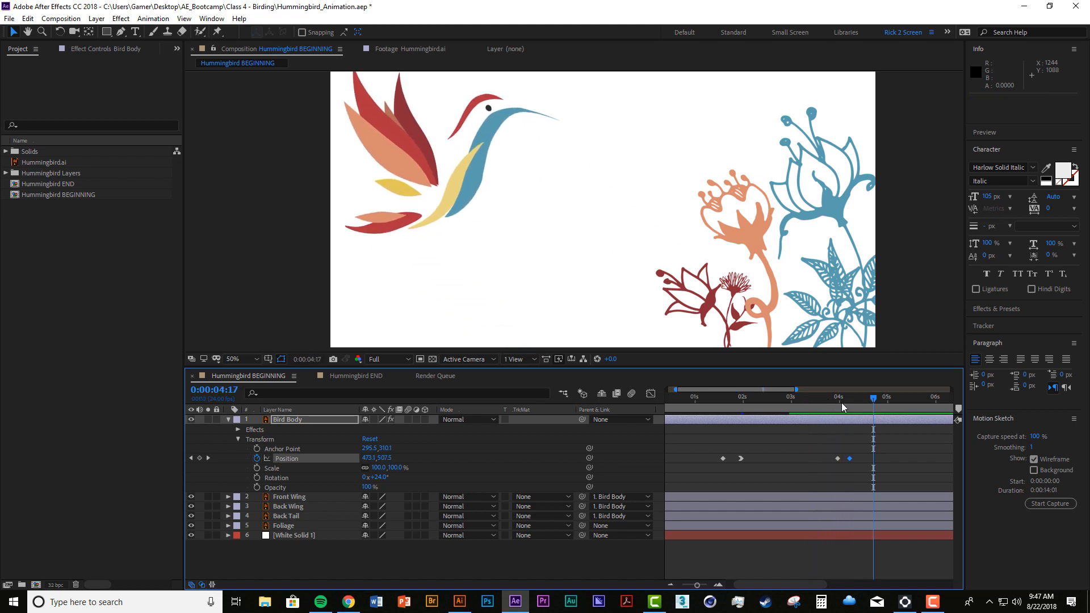
Shift the bird's motion path point at 0:00:04:05 down and right to about 684, 639, and preview from 0:00:03:13.
click(849, 406)
drag(473, 194, 525, 224)
key(space)
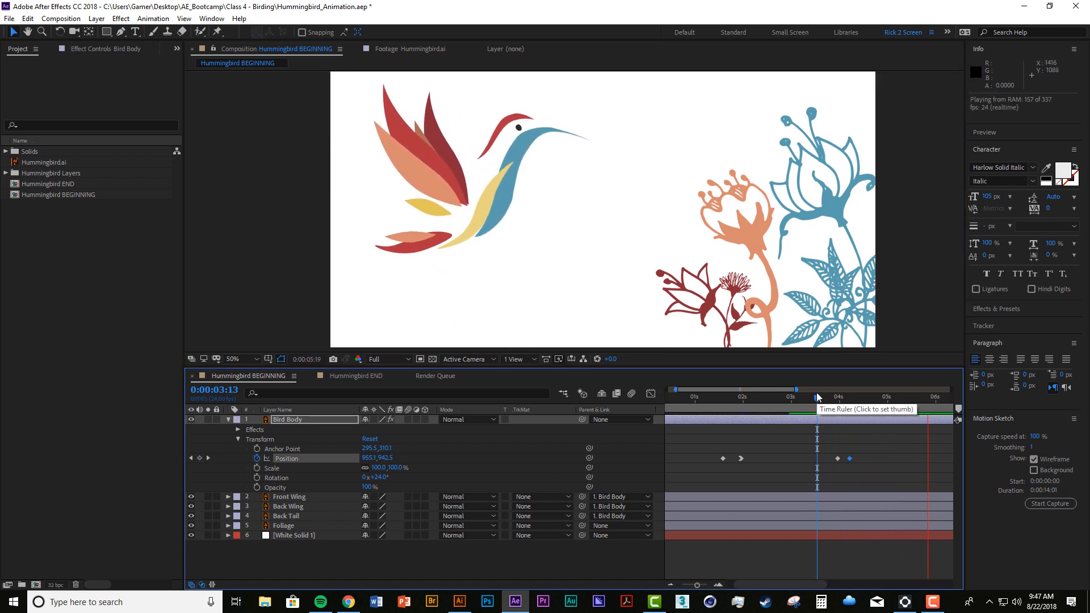
key(space)
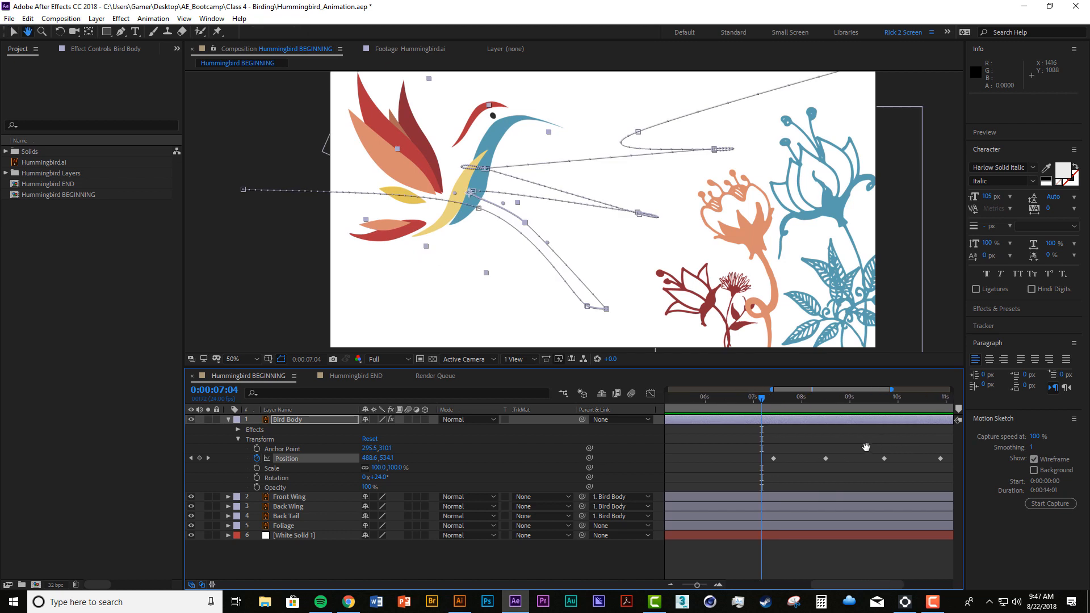
Replace the Position keyframe at 0:00:07:10 with a copy of the one at 0:00:04:05.
key(j)
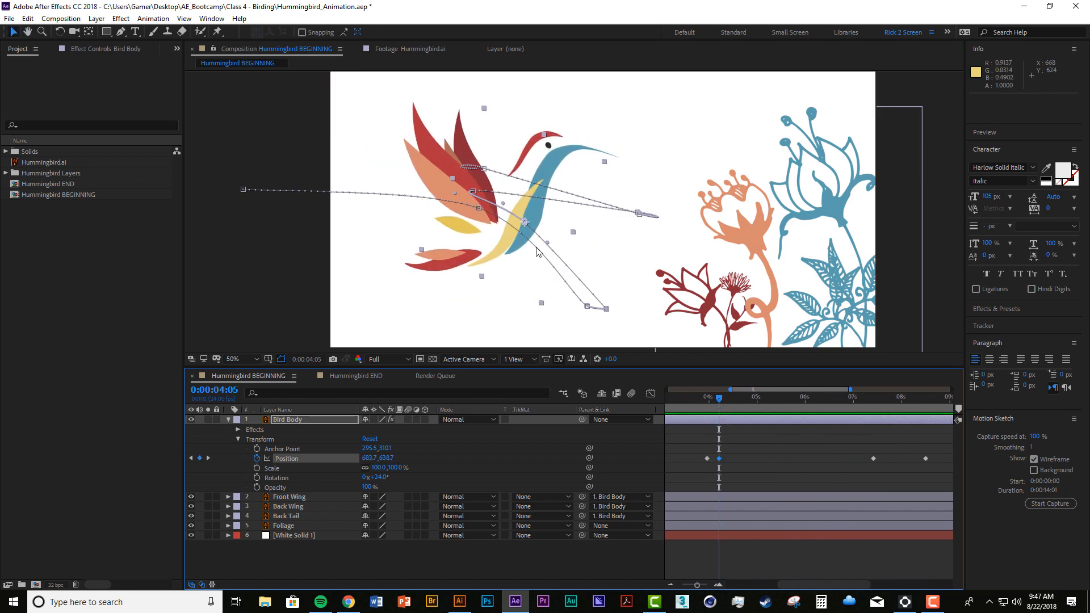
drag(719, 403, 873, 423)
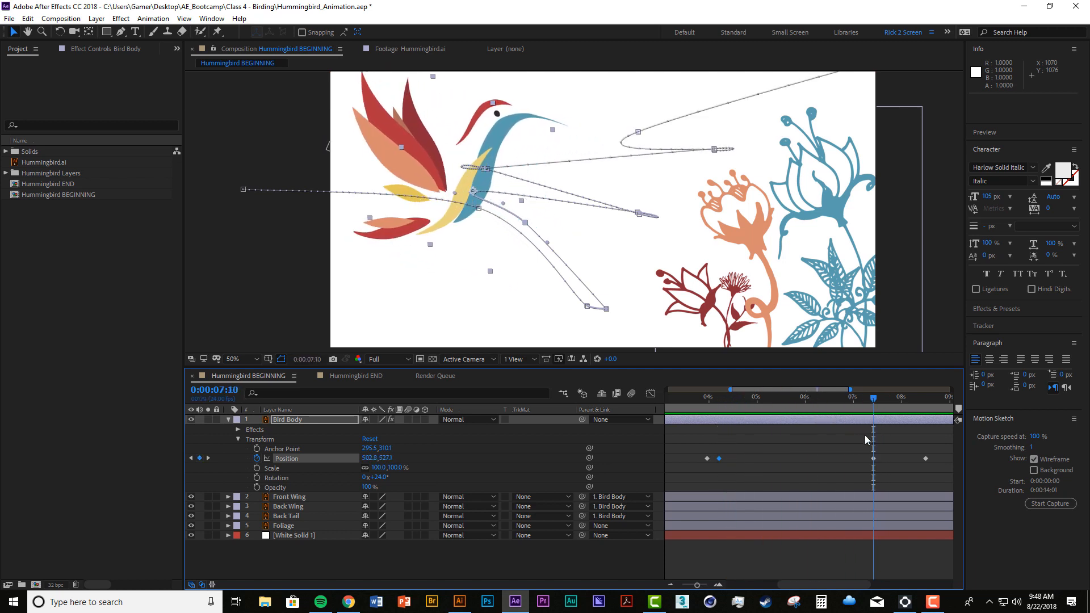
key(Delete)
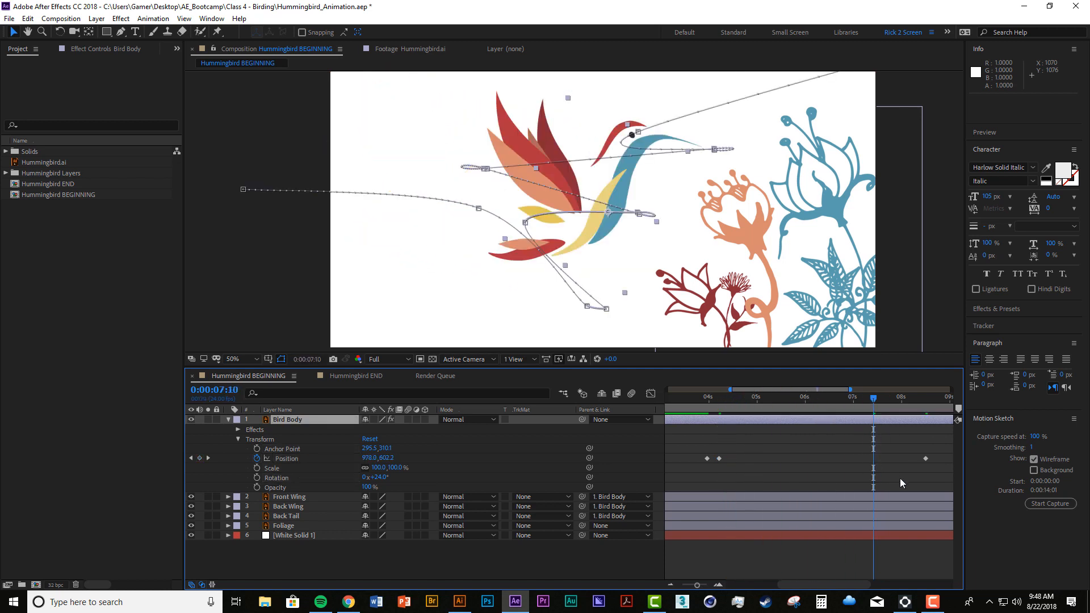
drag(716, 440, 731, 468)
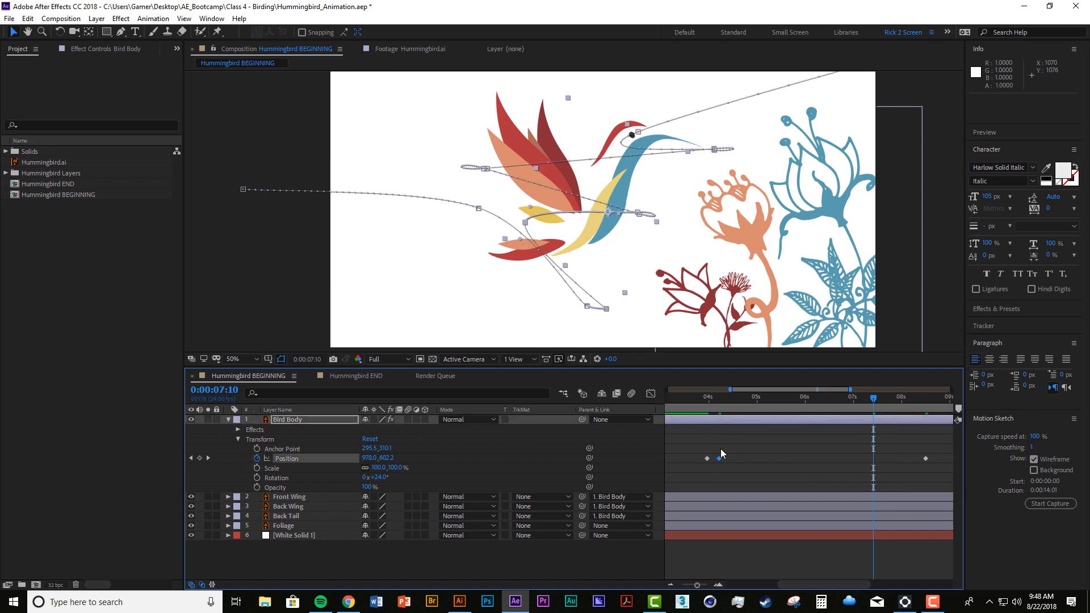
key(ctrl+v)
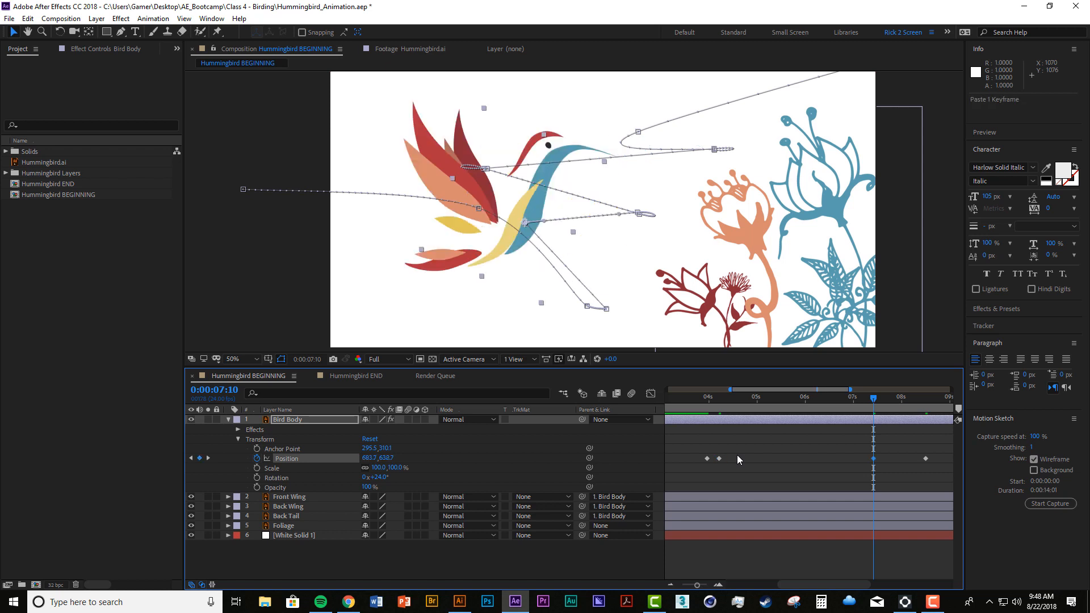
click(833, 471)
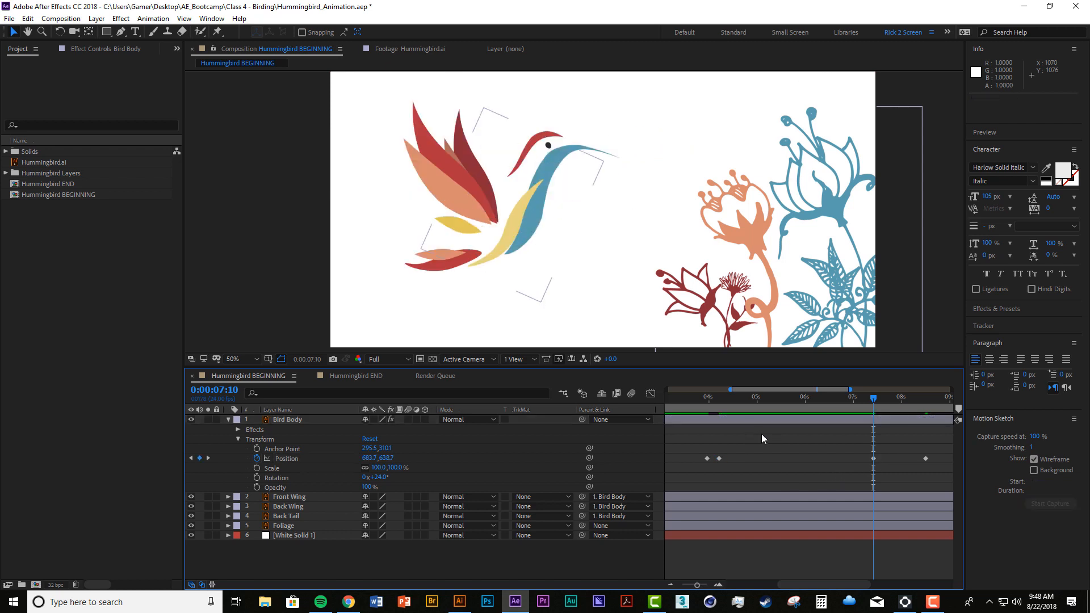
Preview the second hover and examine the bird's position and path between the keyframes at 0:00:04:05 and 0:00:07:10.
drag(704, 396, 697, 395)
key(space)
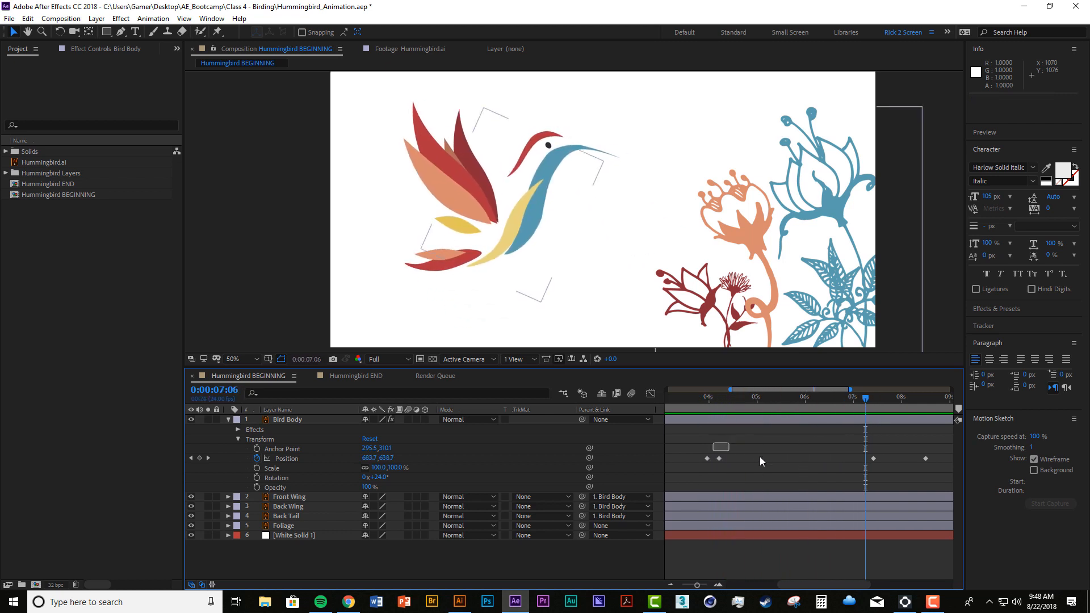
drag(760, 456, 878, 471)
drag(869, 406, 723, 412)
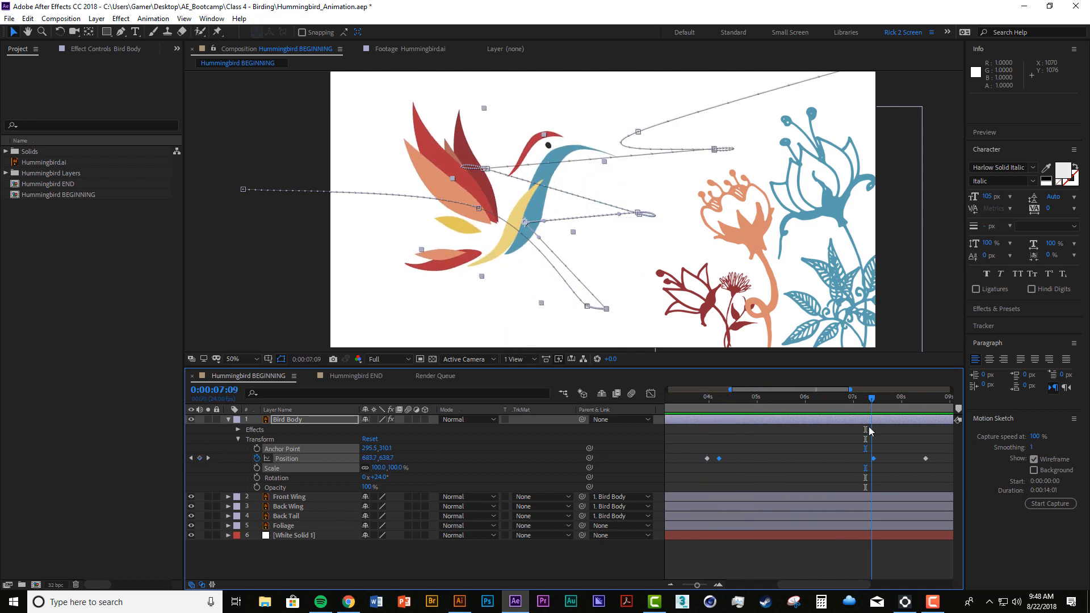
drag(869, 430, 737, 432)
click(801, 451)
drag(846, 408, 874, 413)
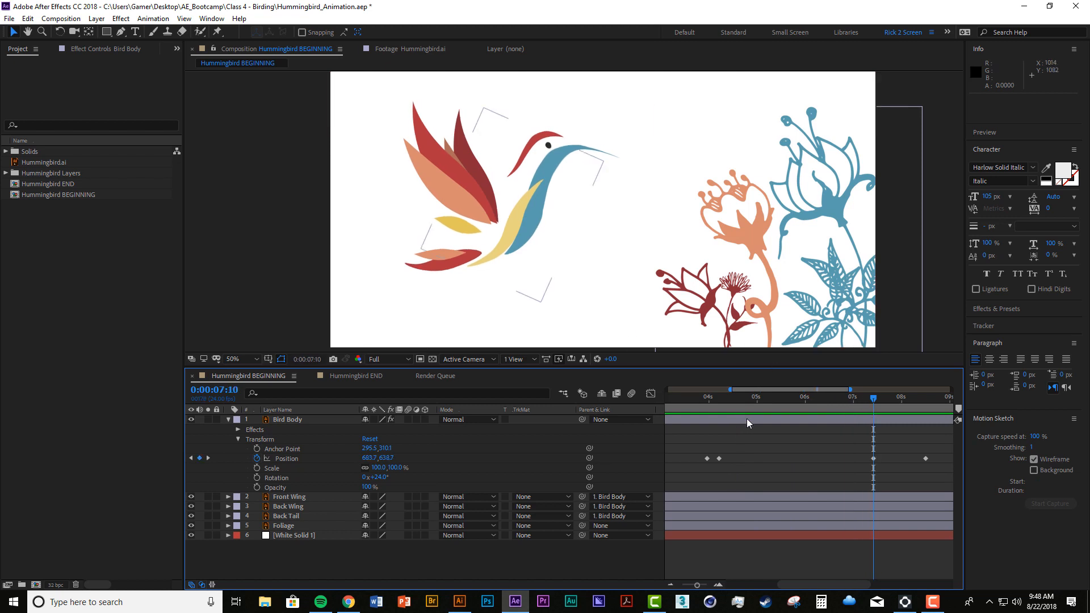
click(747, 423)
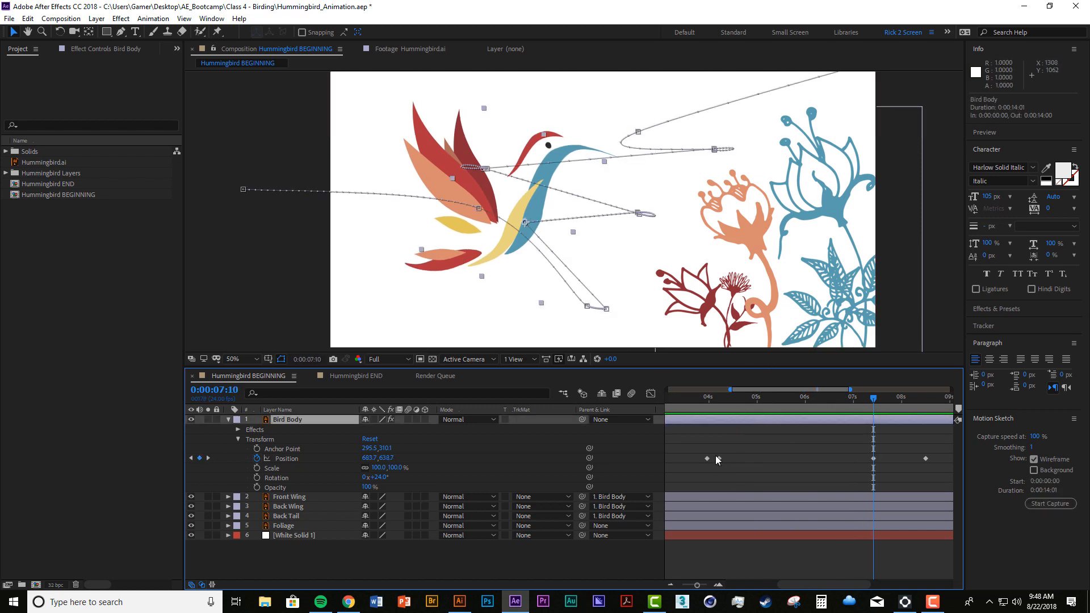
drag(713, 463, 806, 454)
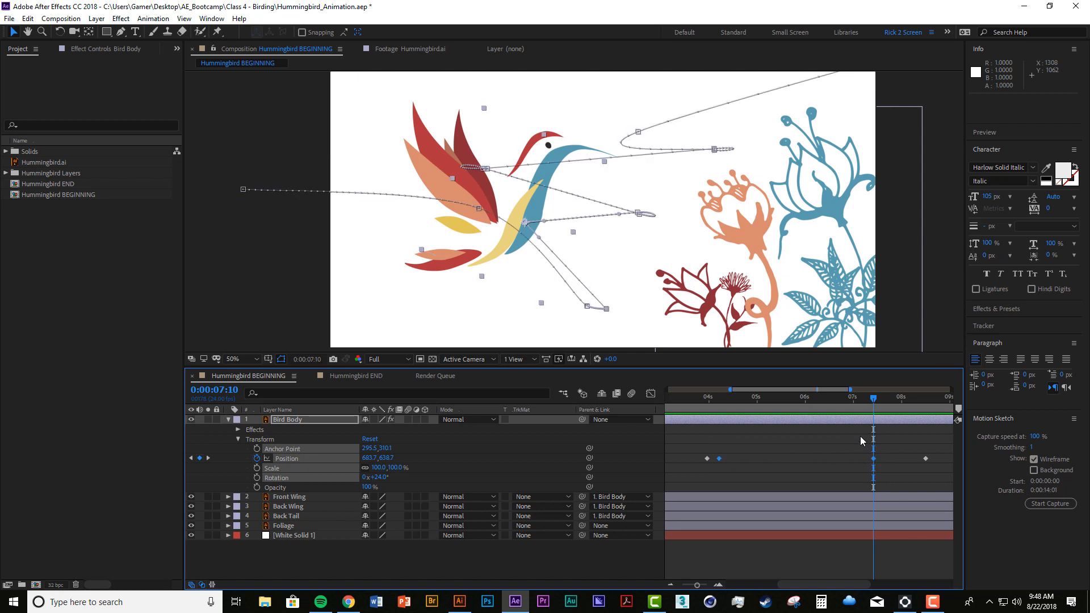
click(776, 425)
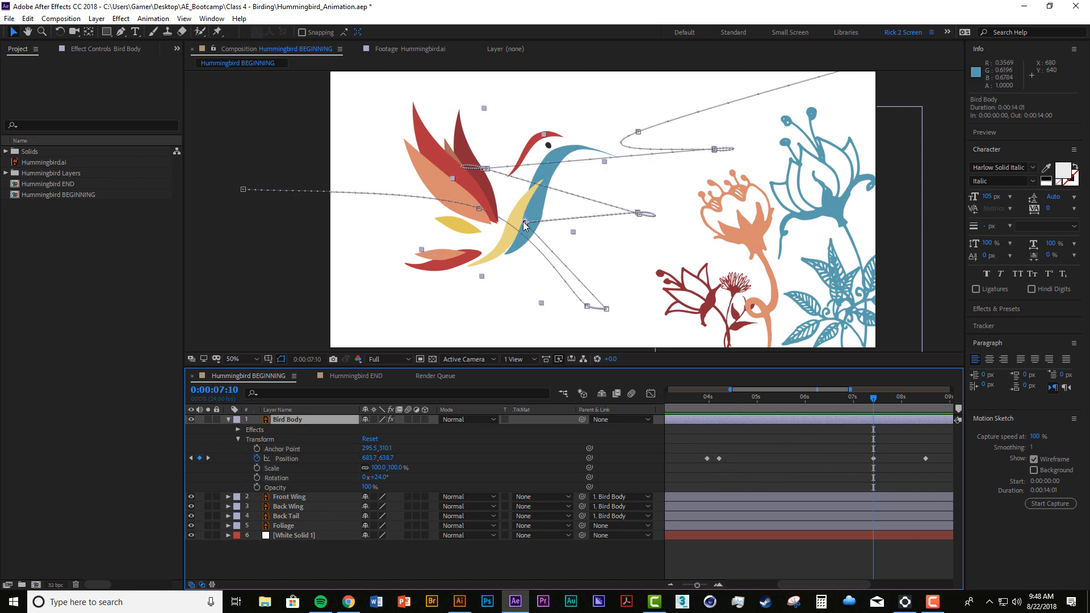
Remove the 0:00:07:10 Position keyframe and pull Pen tool handles from the 0:00:04:05 path point, up and right to about 730, 580.
drag(524, 226, 511, 213)
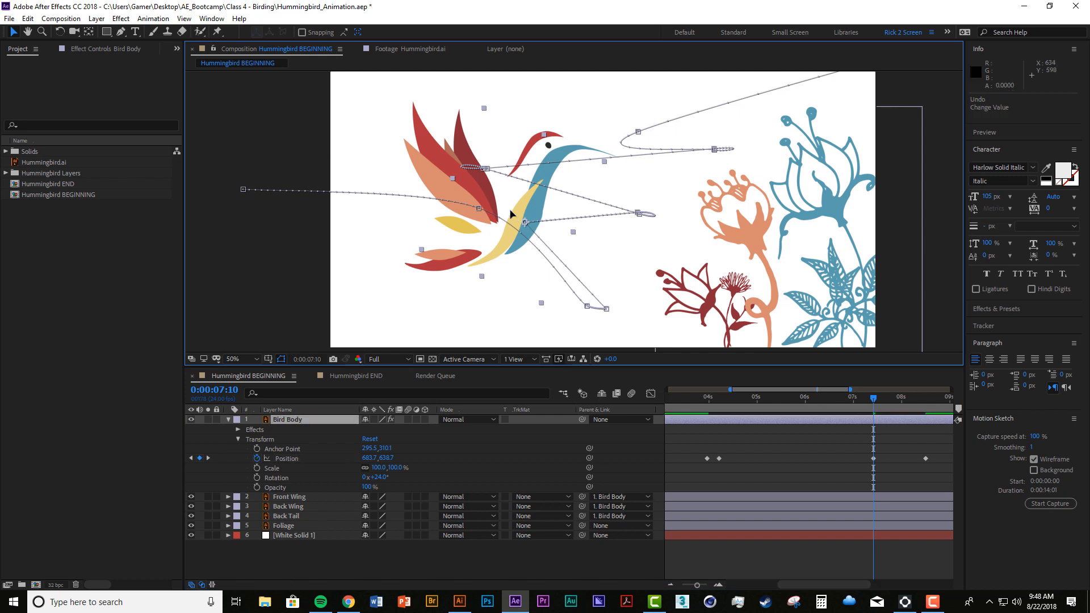
click(122, 34)
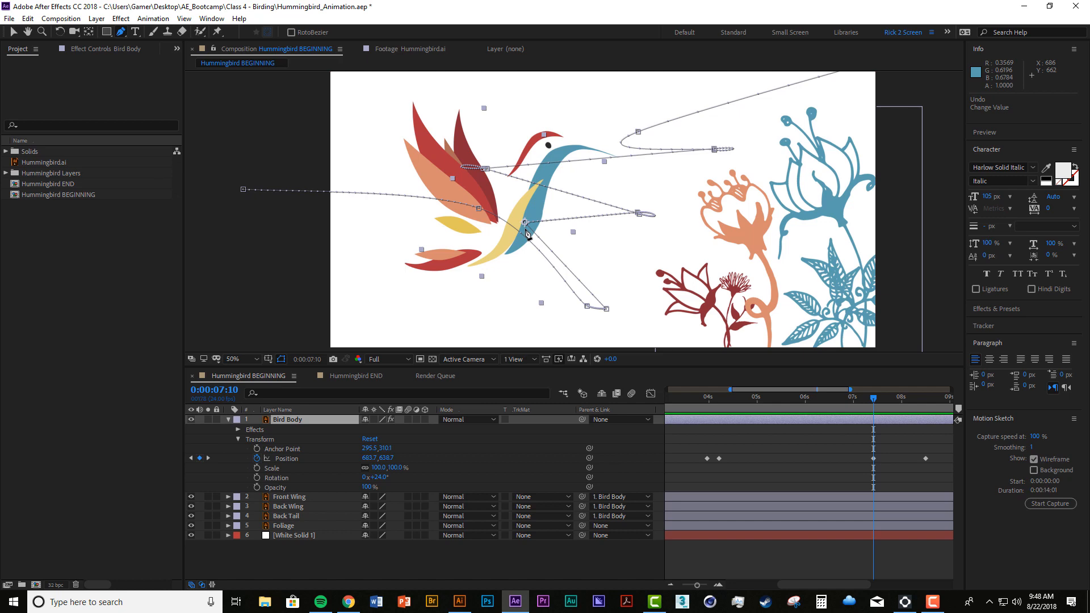
key(period)
key(period)
key(period)
drag(392, 250, 580, 215)
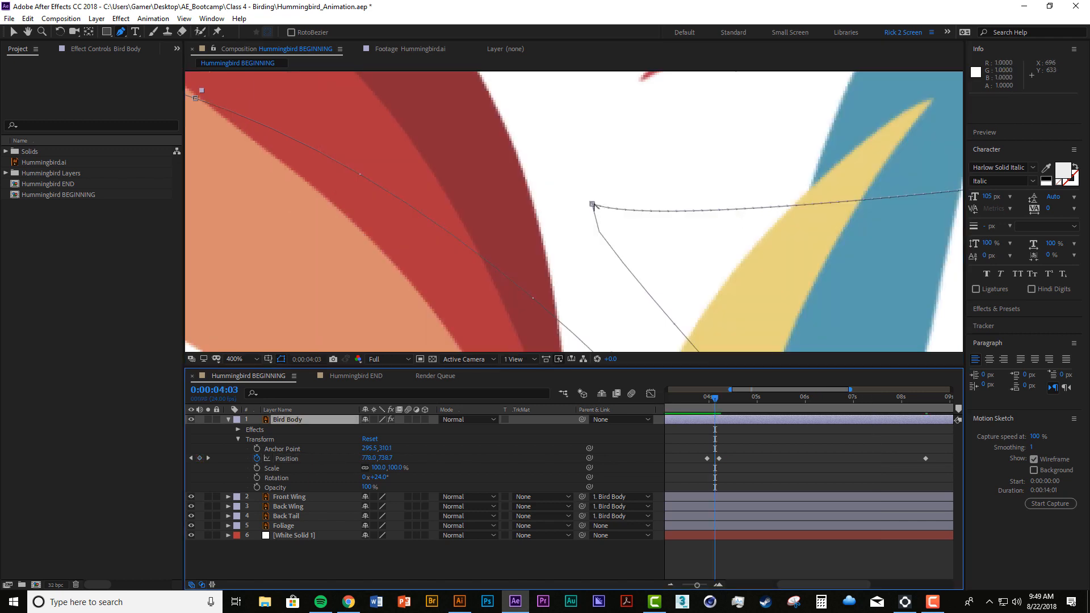
drag(593, 206, 674, 86)
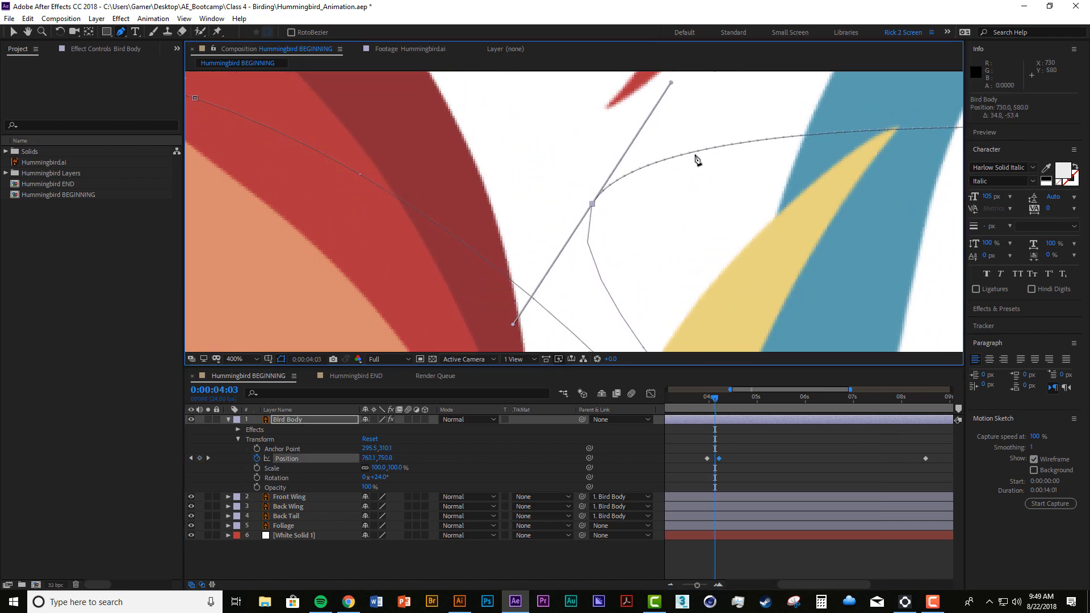
Preview the curved path from 0:00:03:13, and add a motion path point with the Pen tool at about 5 seconds.
click(687, 397)
key(space)
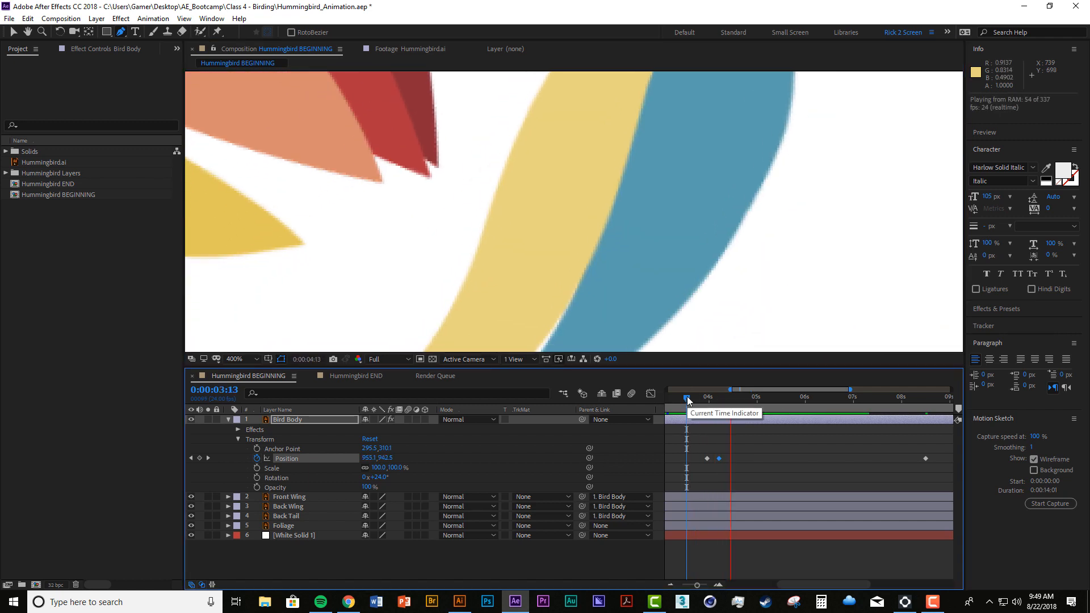
drag(715, 403, 777, 420)
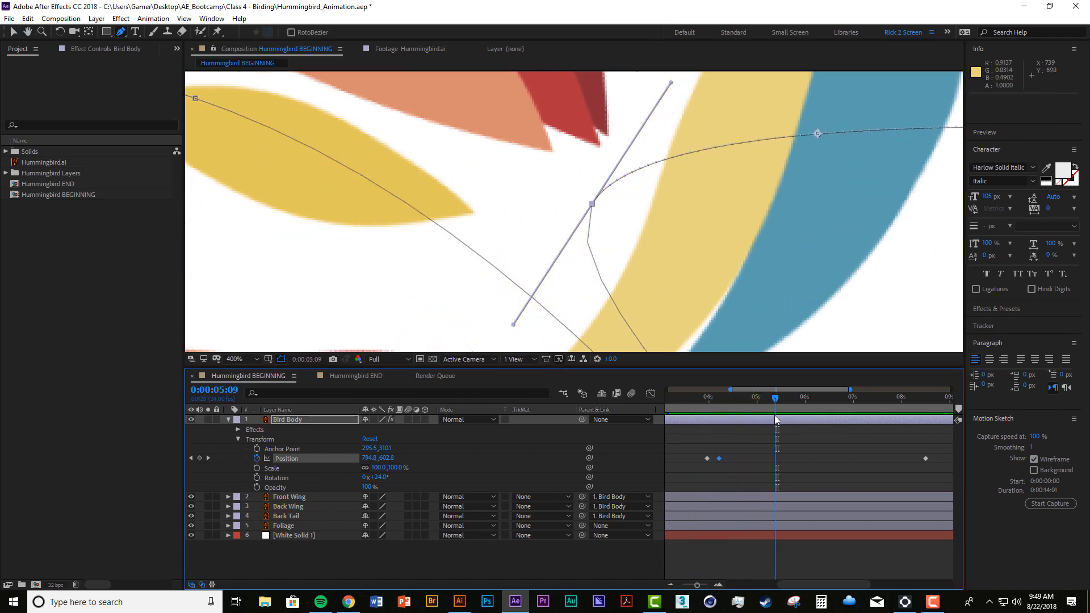
click(735, 146)
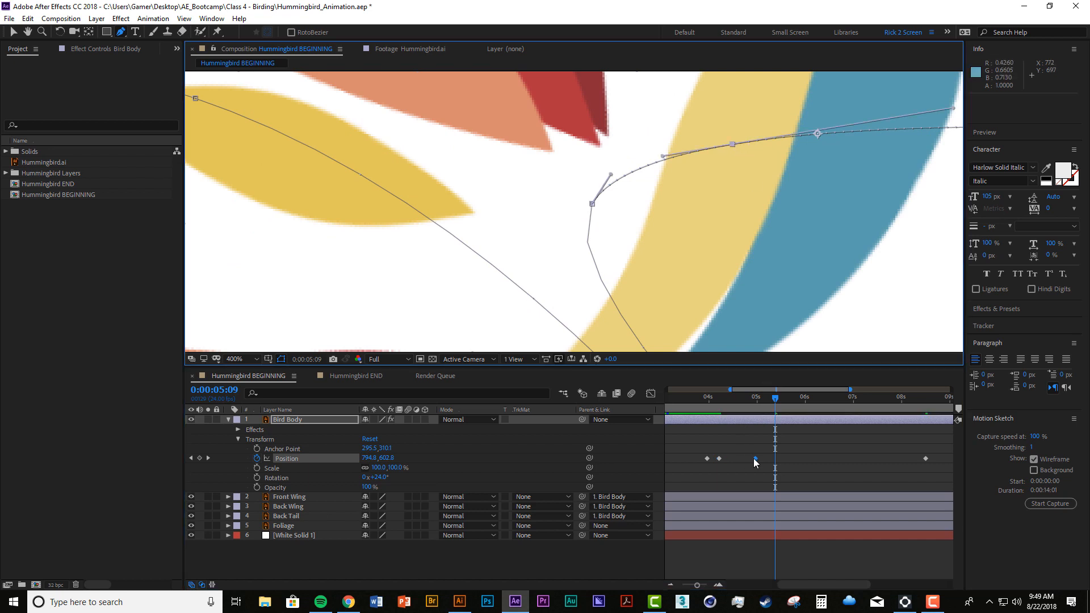
Move the new Position keyframe to 0:00:07:17 and preview the stretched second hover.
drag(754, 459, 893, 464)
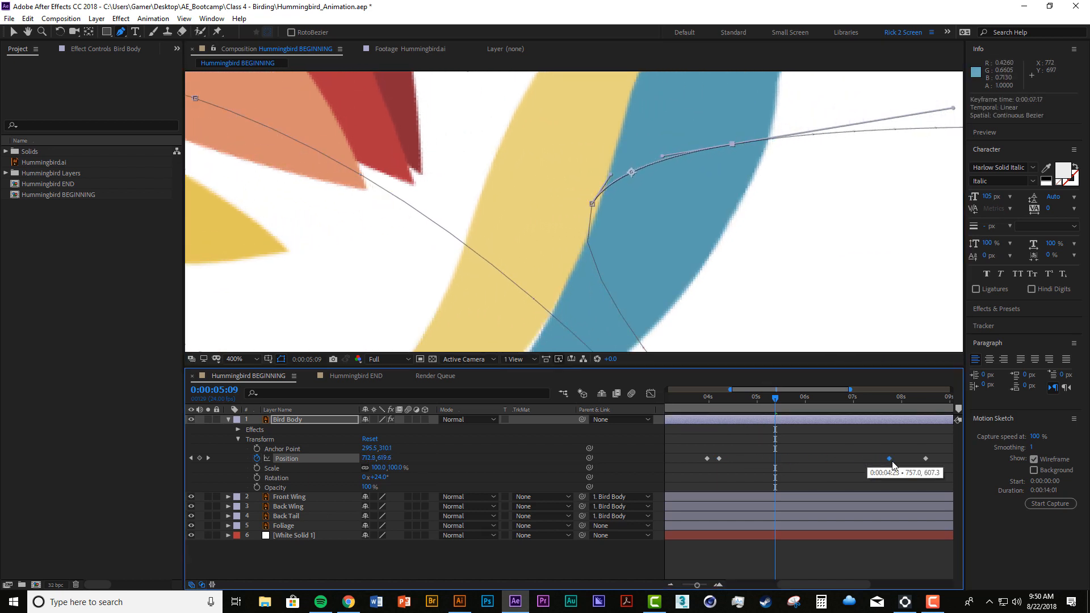
key(space)
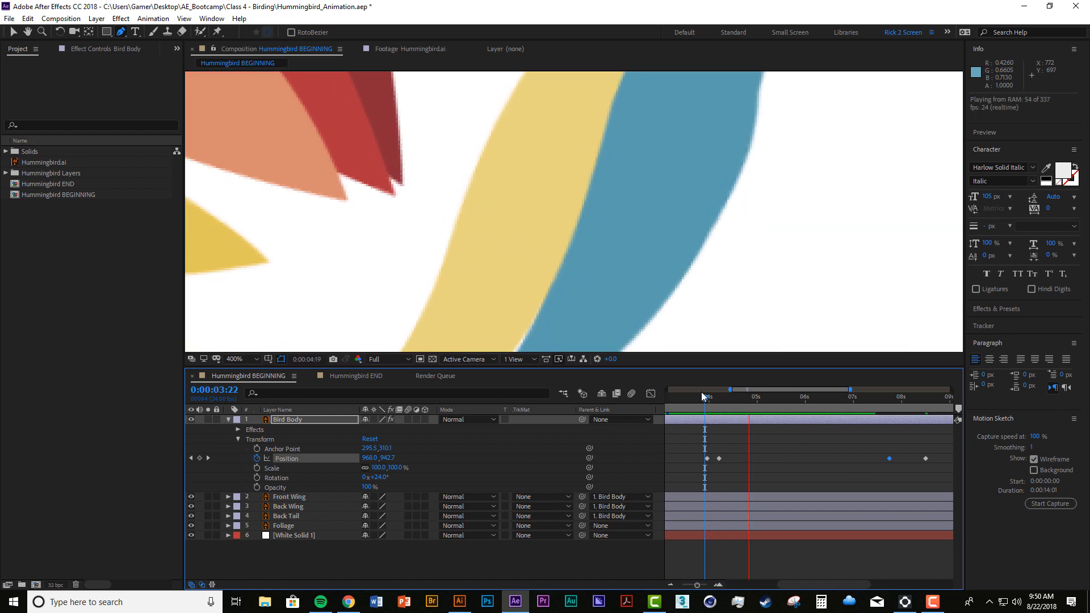
drag(701, 392, 652, 373)
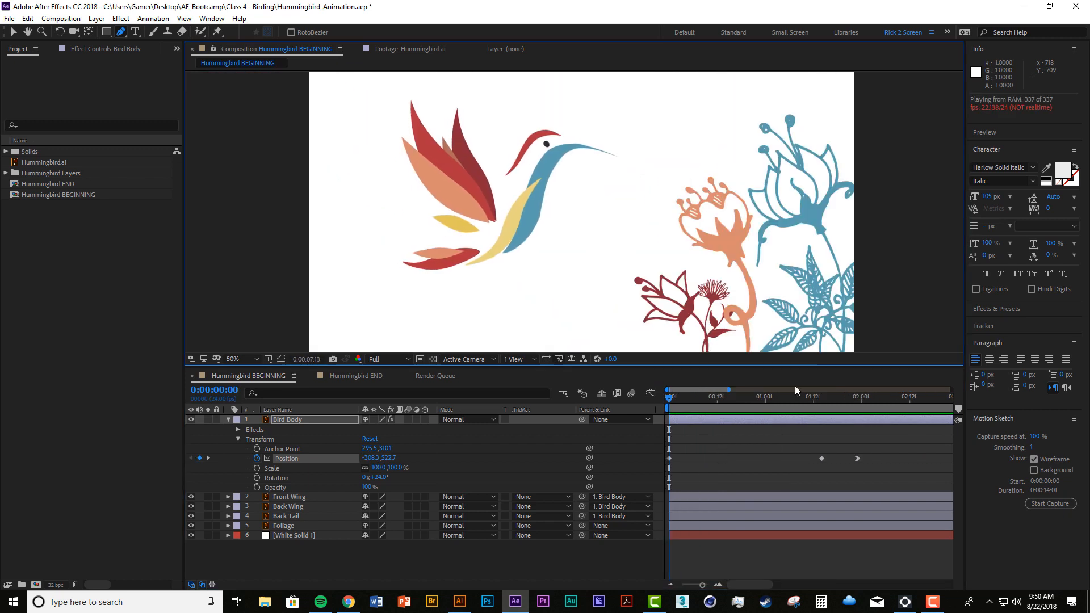
click(801, 397)
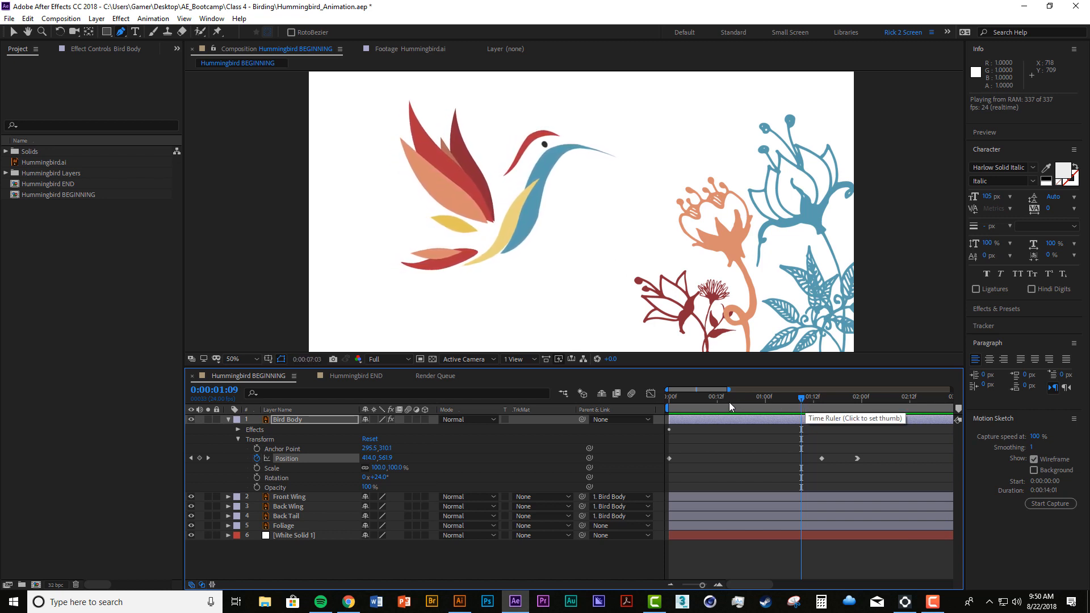
key(space)
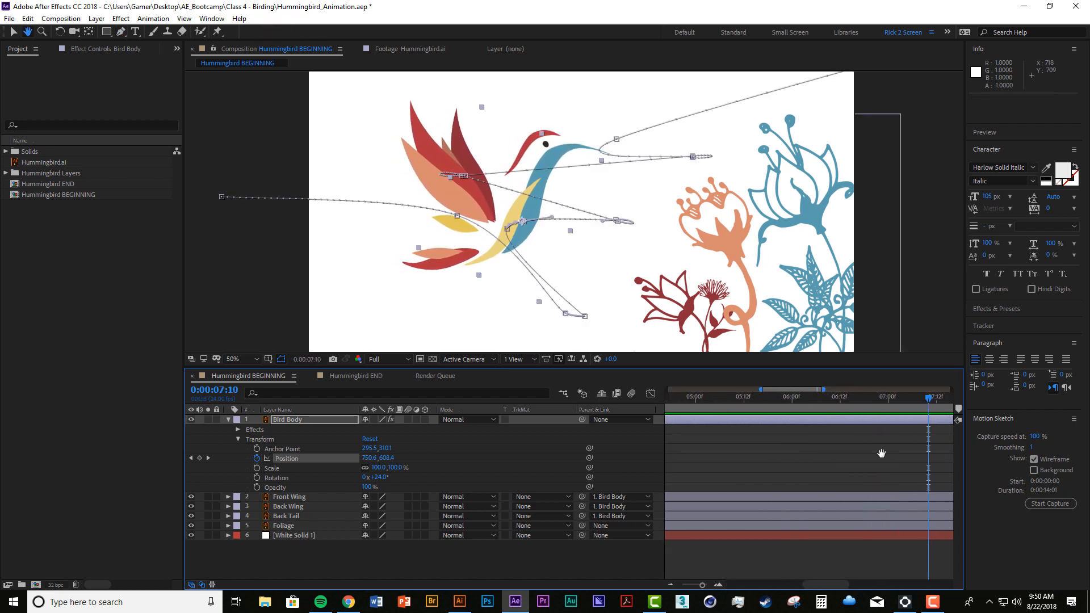
Save the project and preview the flight from the start and from 0:00:03:16.
key(minus)
key(minus)
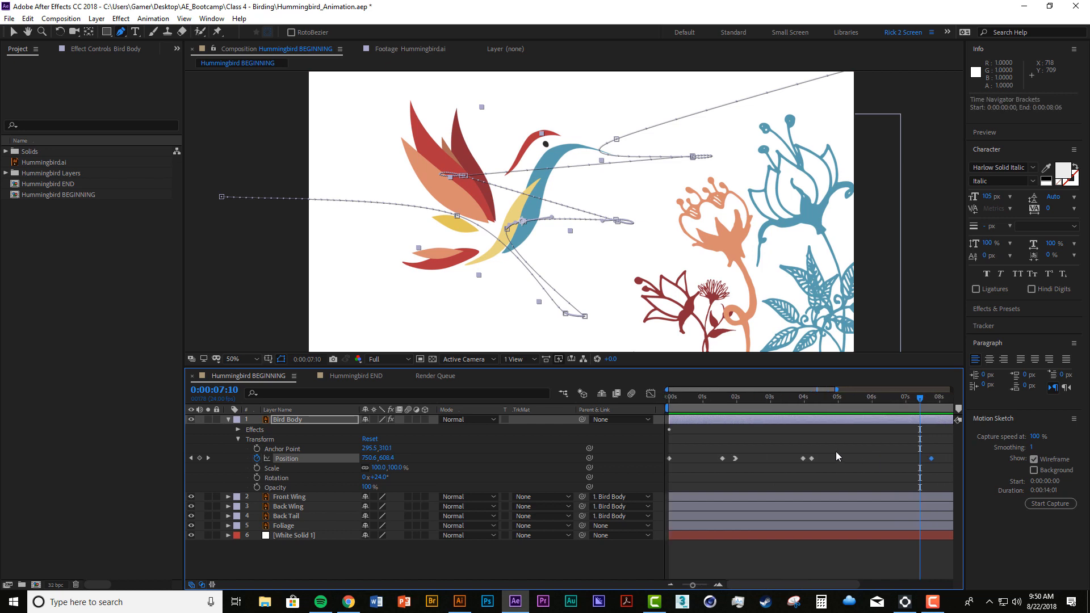
key(ctrl+s)
key(space)
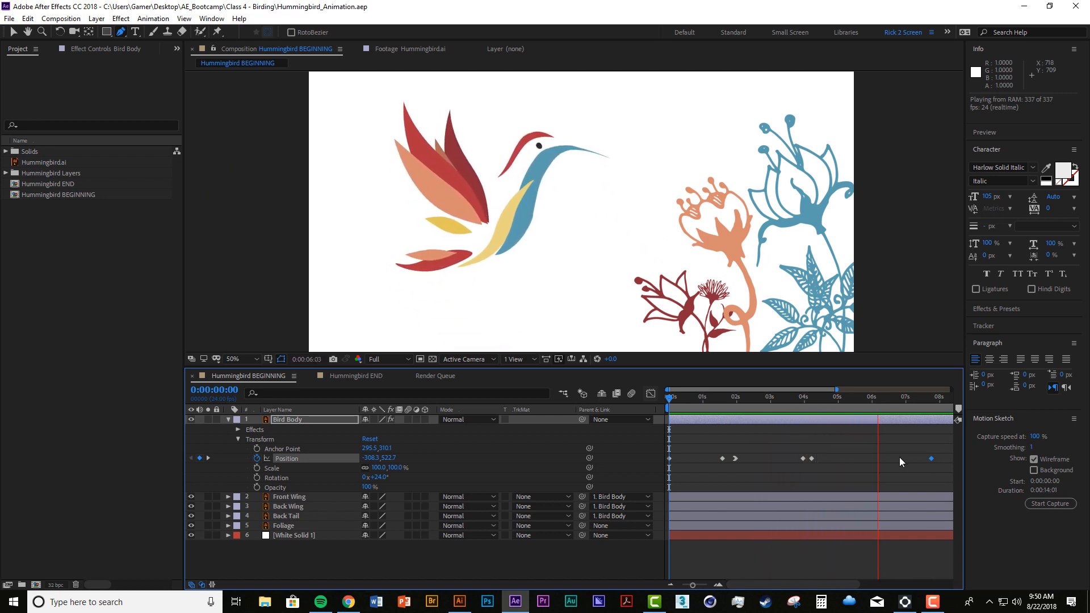
key(space)
drag(822, 447, 849, 457)
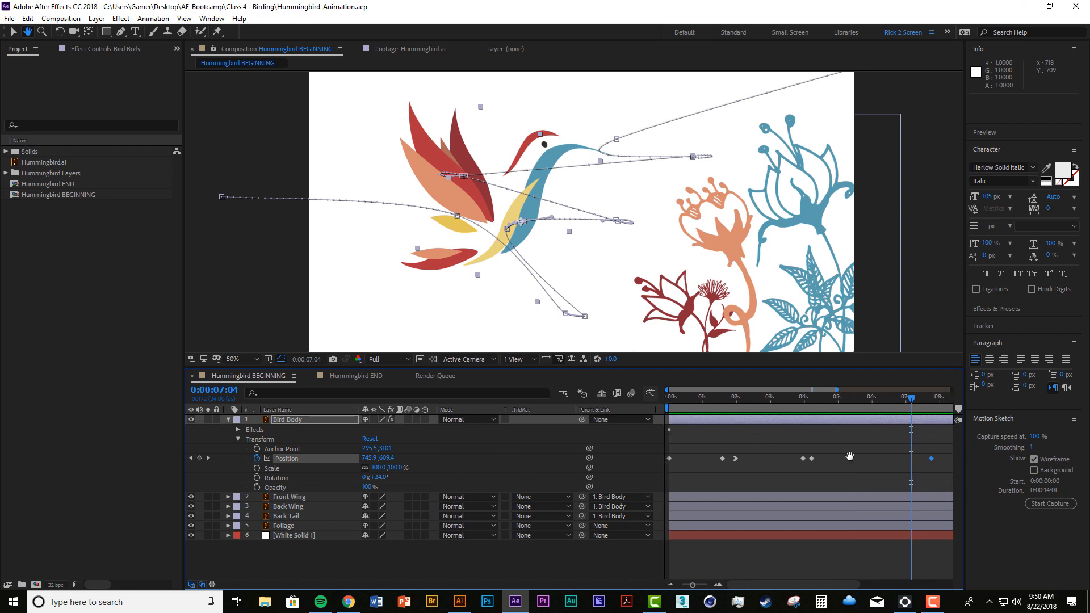
drag(815, 400, 792, 396)
key(space)
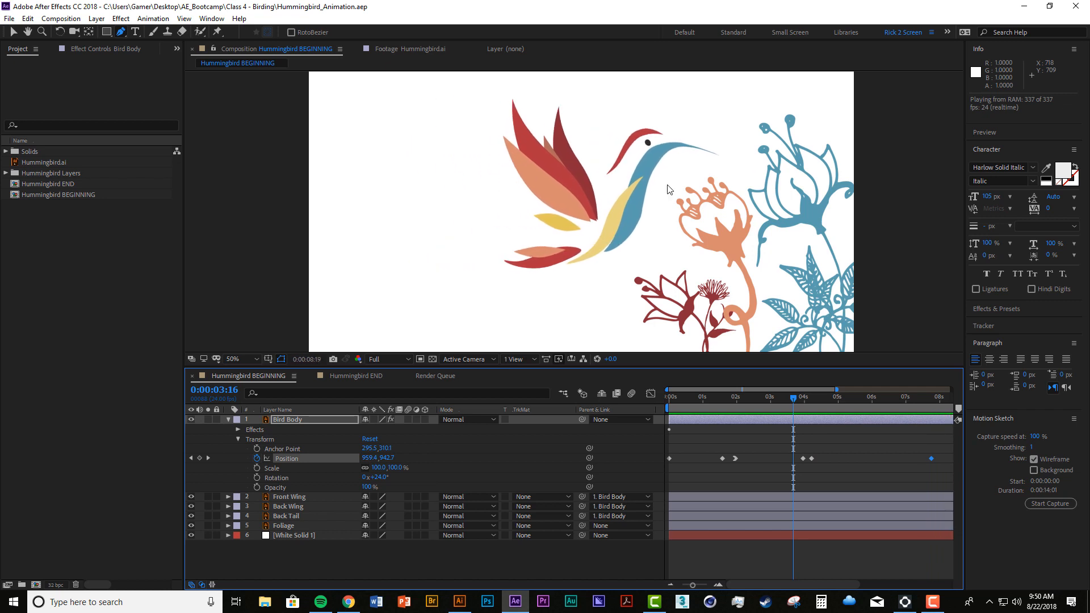
key(space)
Review the remaining Position keyframes after 0:00:07:17 and preview the flight from the start.
drag(849, 463, 861, 462)
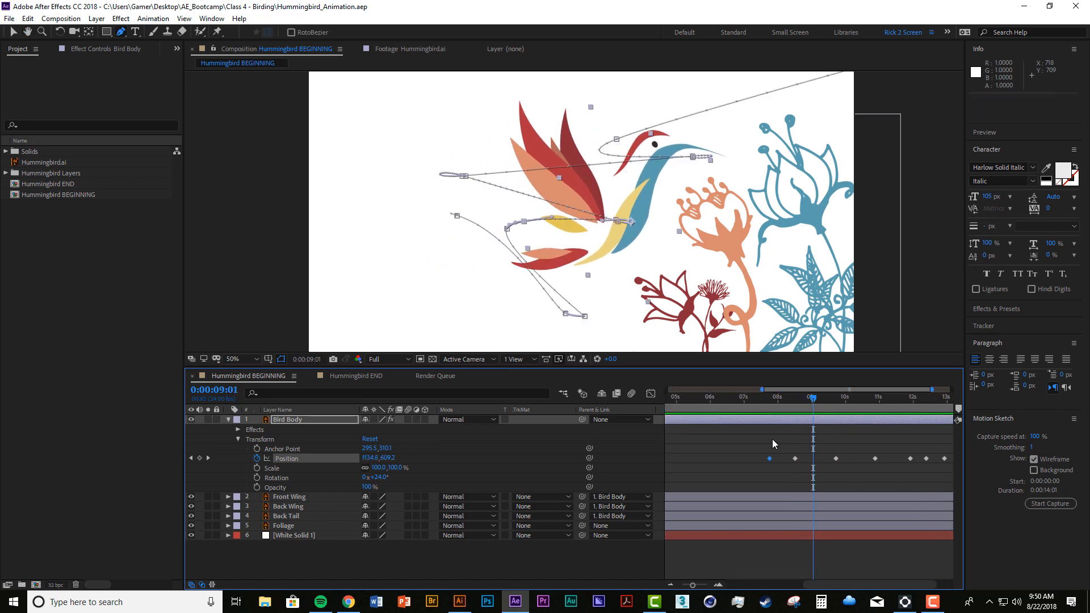
drag(772, 438, 777, 438)
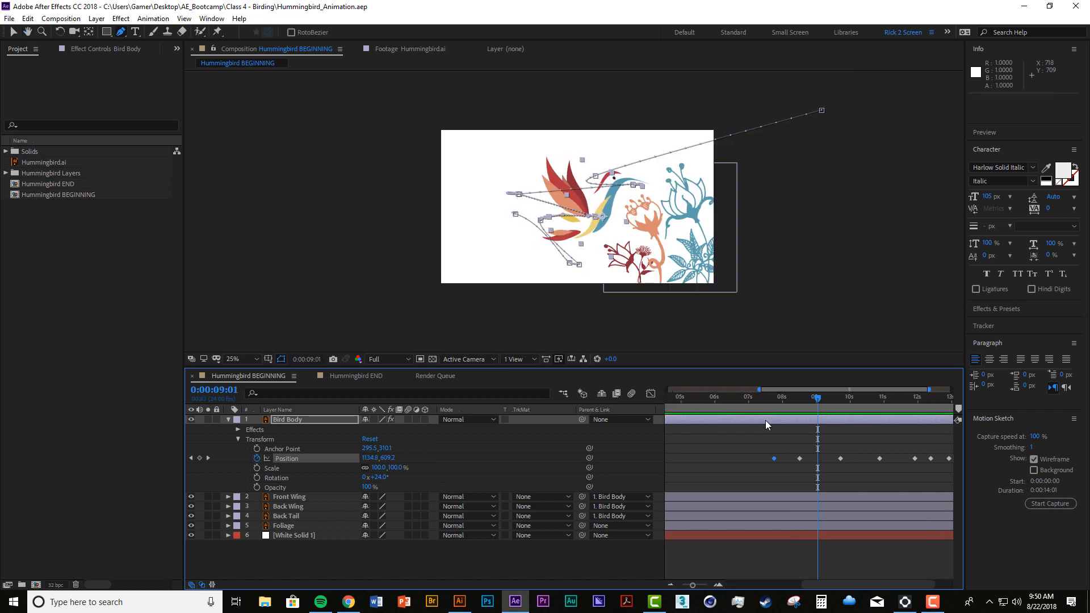
key(period)
mouse_move(677, 266)
mouse_down()
mouse_move(669, 258)
mouse_move(671, 276)
mouse_up()
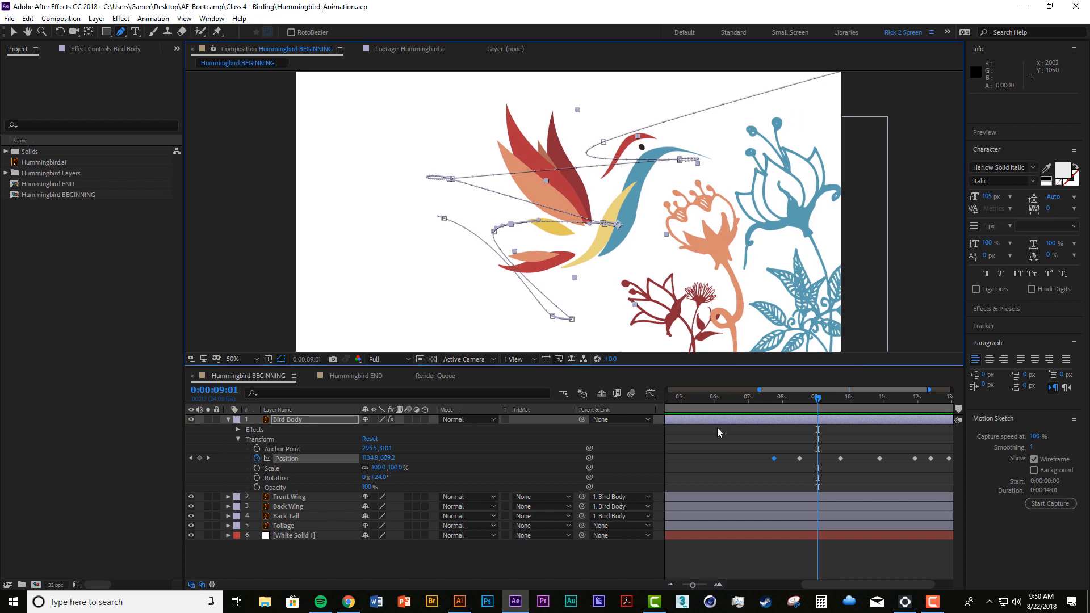
drag(790, 404, 739, 401)
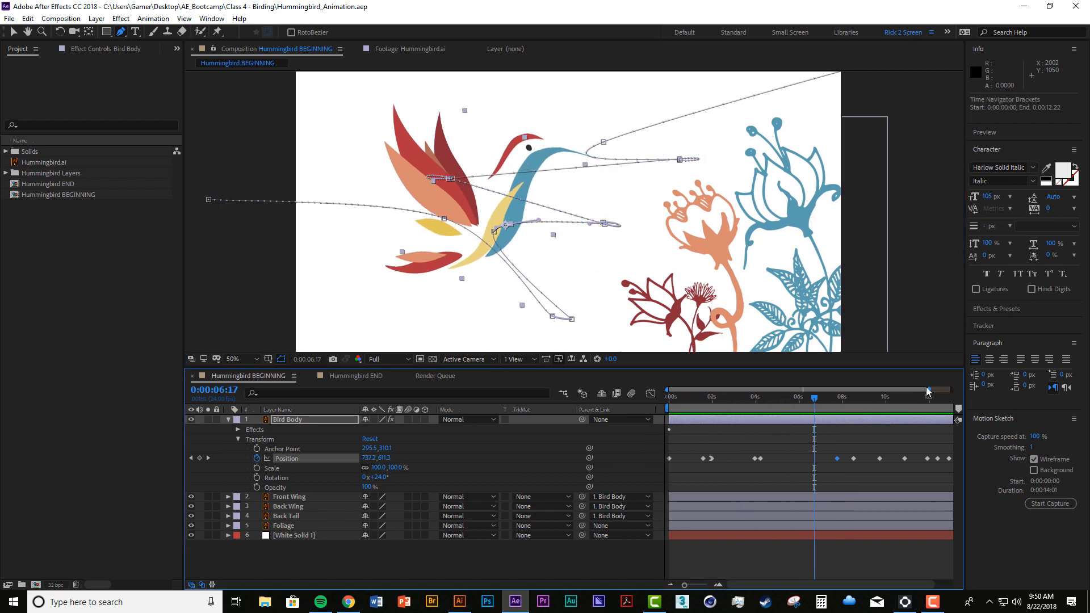
key(space)
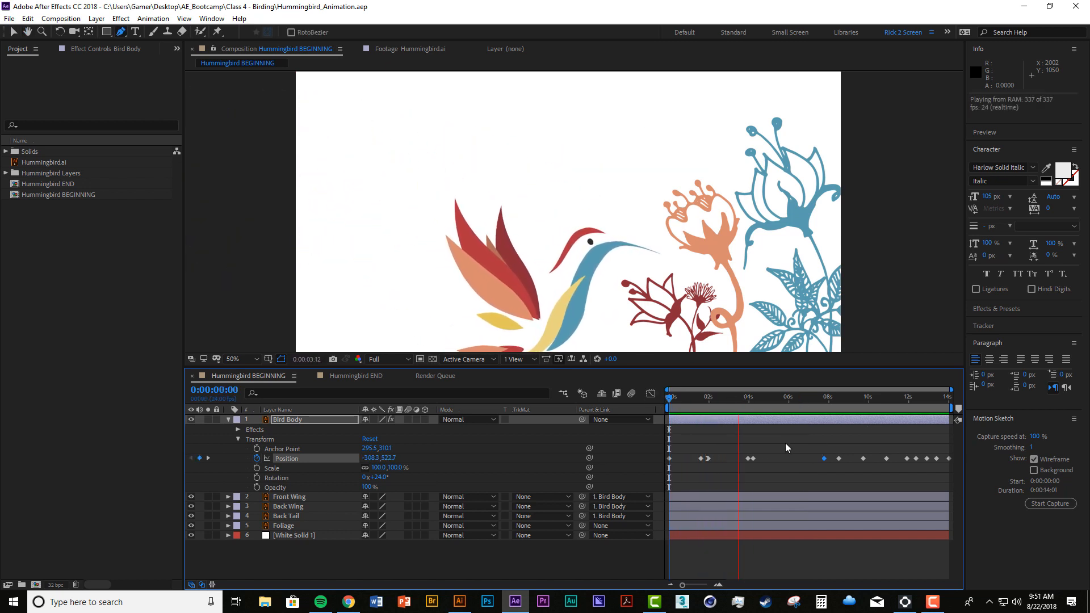
Move the Position keyframe where the bird arrives at its first hover to 0:00:01:07.
click(712, 397)
key(space)
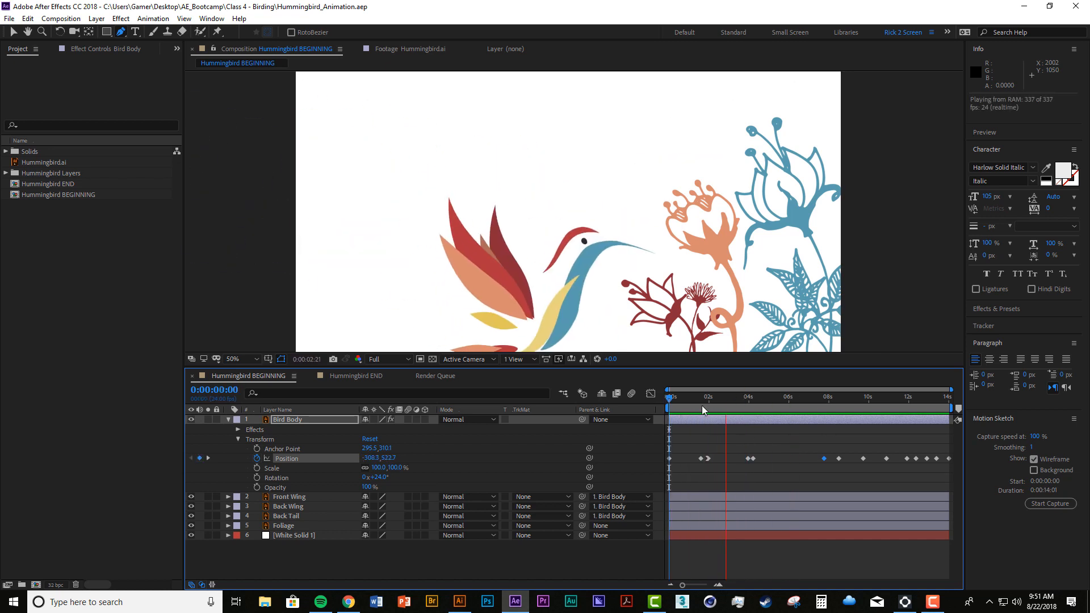
drag(687, 451, 713, 464)
key(space)
drag(701, 458, 687, 470)
key(space)
key(ctrl+z)
click(694, 400)
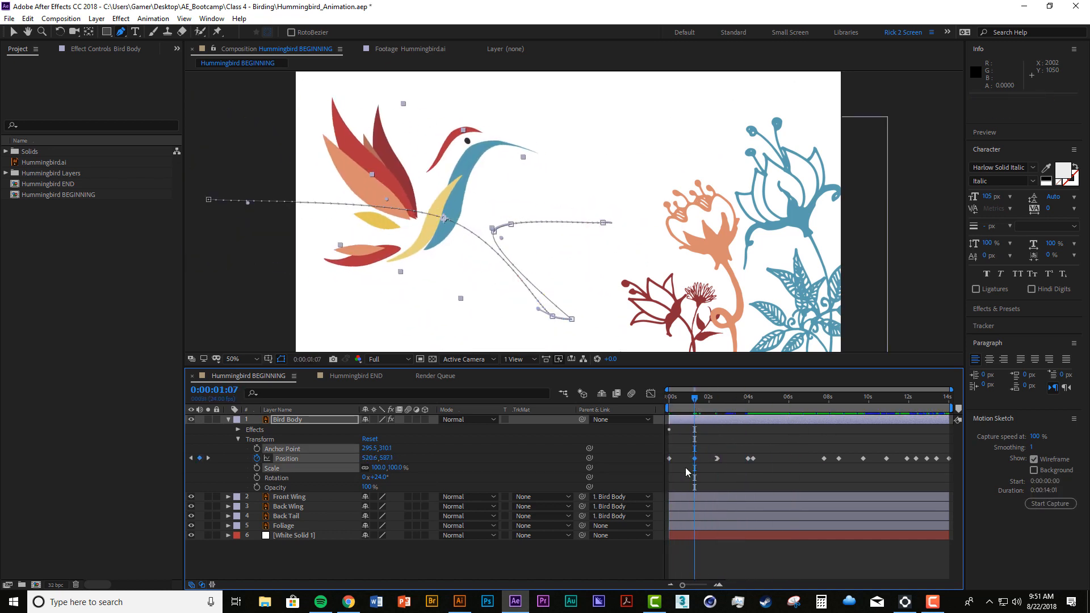
Preview the first hover and end it with a Position keyframe at 0:00:02:02.
key(space)
key(space)
key(space)
key(space)
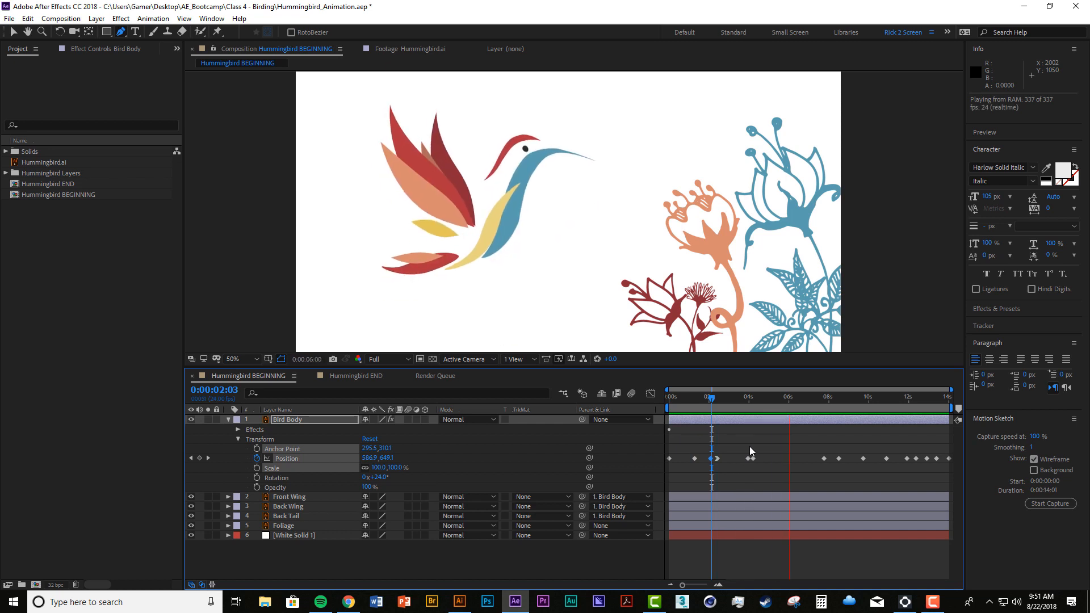
Preview from about 0:00:04:04 and move the Position keyframe at 0:00:07:17 to about 0:00:09:00.
drag(815, 446, 846, 466)
click(753, 397)
key(space)
drag(824, 458, 848, 458)
key(space)
click(819, 467)
Move the following Position keyframe to 0:00:09:07 and preview the move from about 0:00:05:10.
click(788, 398)
key(space)
key(space)
drag(871, 458, 855, 458)
click(777, 398)
key(space)
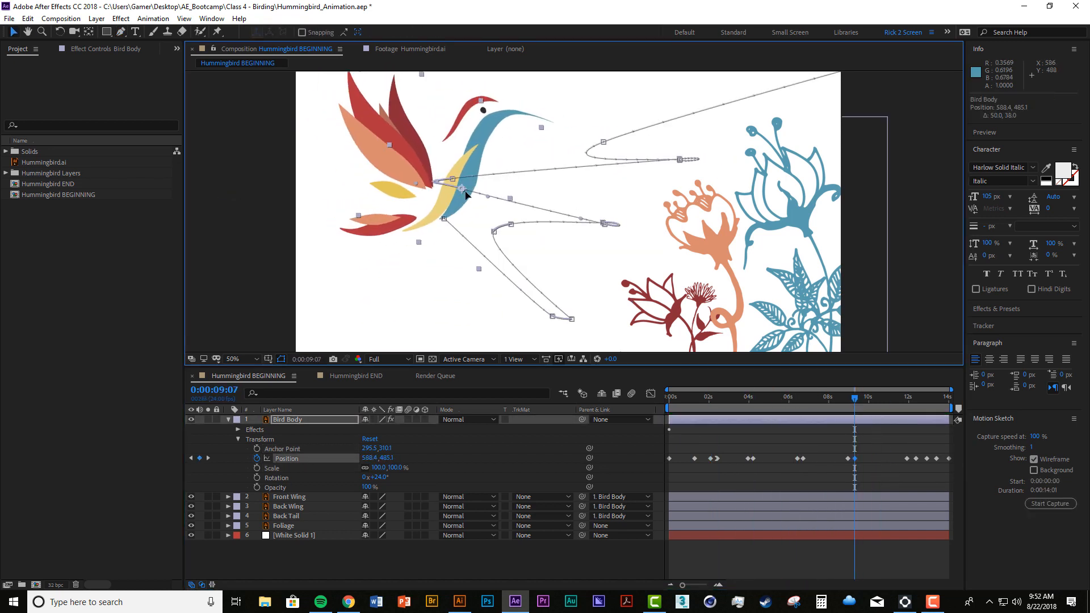
Move the bird down and right at the 0:00:09:07 keyframe and preview the adjusted path.
drag(455, 185, 501, 209)
click(838, 398)
key(space)
key(space)
key(v)
click(906, 458)
key(Delete)
key(ctrl+z)
Preview the flight from 0:00:08:19 to check the timing of the last hovers and the exit.
click(845, 400)
key(space)
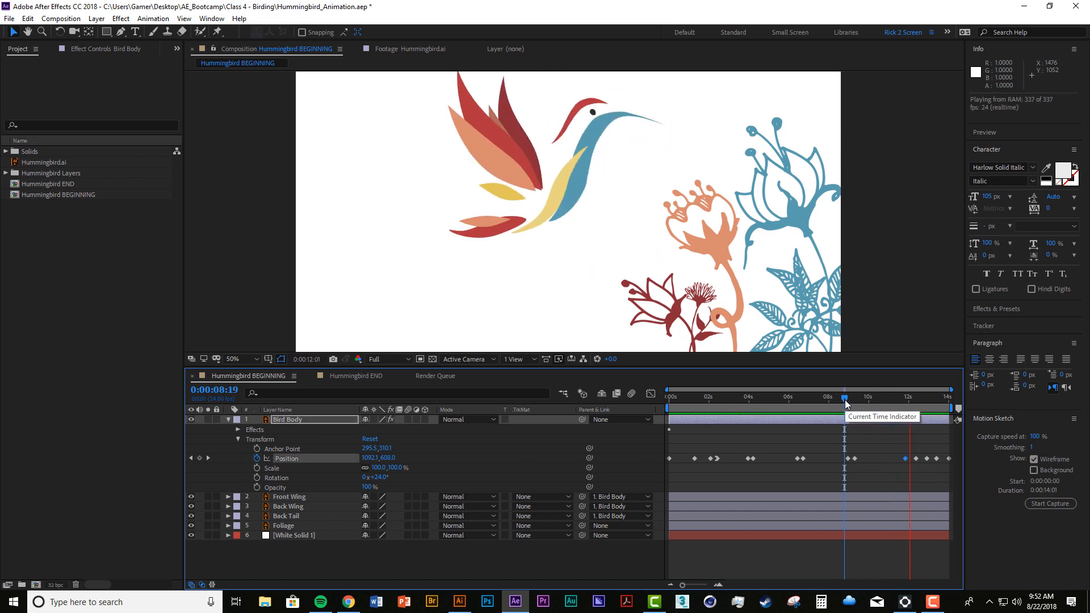
key(space)
click(842, 400)
key(space)
key(space)
Shift the final Position keyframes earlier, with the last one at about 0:00:13:04, and preview the exit from 0:00:11:18.
drag(915, 458, 941, 453)
click(843, 398)
key(space)
key(space)
drag(937, 458, 931, 458)
click(903, 399)
key(space)
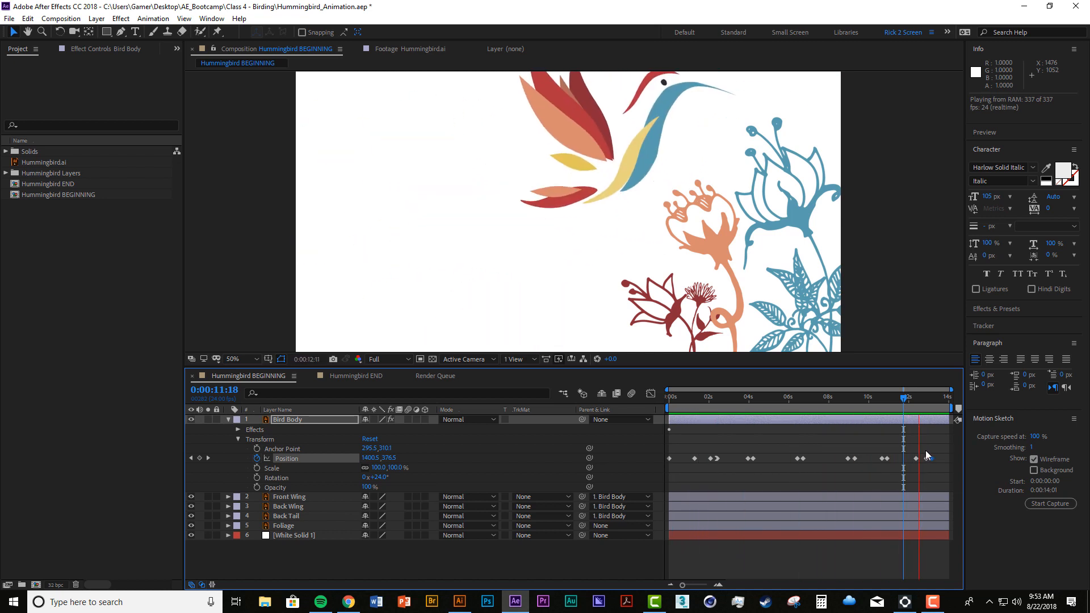
Deselect the layer, save the project, and preview the whole animation from the start.
key(space)
click(769, 432)
key(ctrl+s)
key(Home)
key(space)
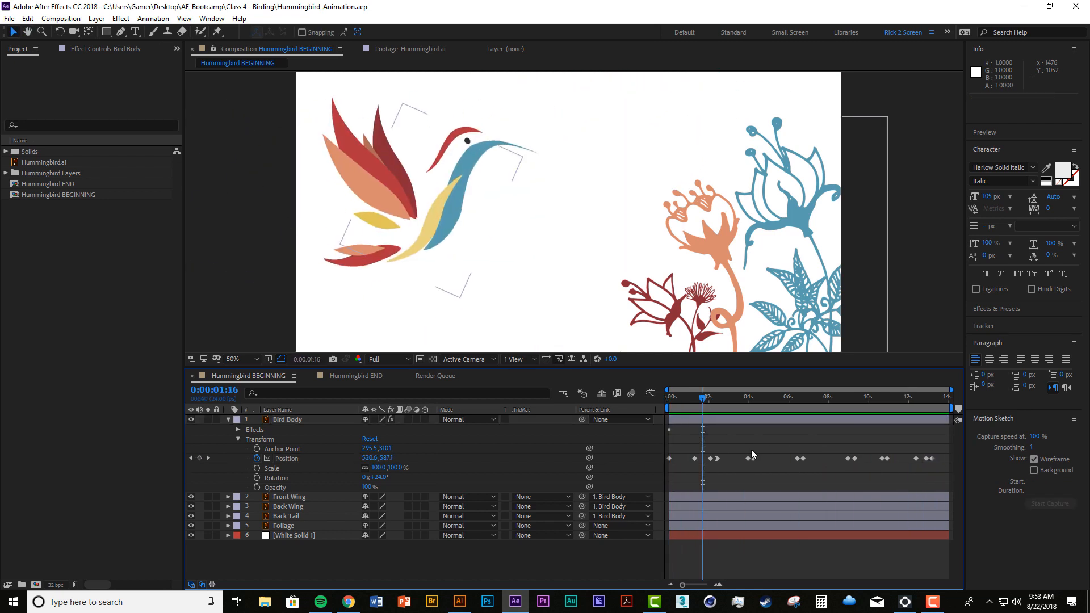
Pull Pen tool handles from the first hover's path point, down and right to about 583, 608.
drag(669, 399, 711, 414)
click(700, 421)
scroll(487, 238, up, 2)
key(space)
drag(487, 237, 735, 222)
drag(533, 172, 607, 198)
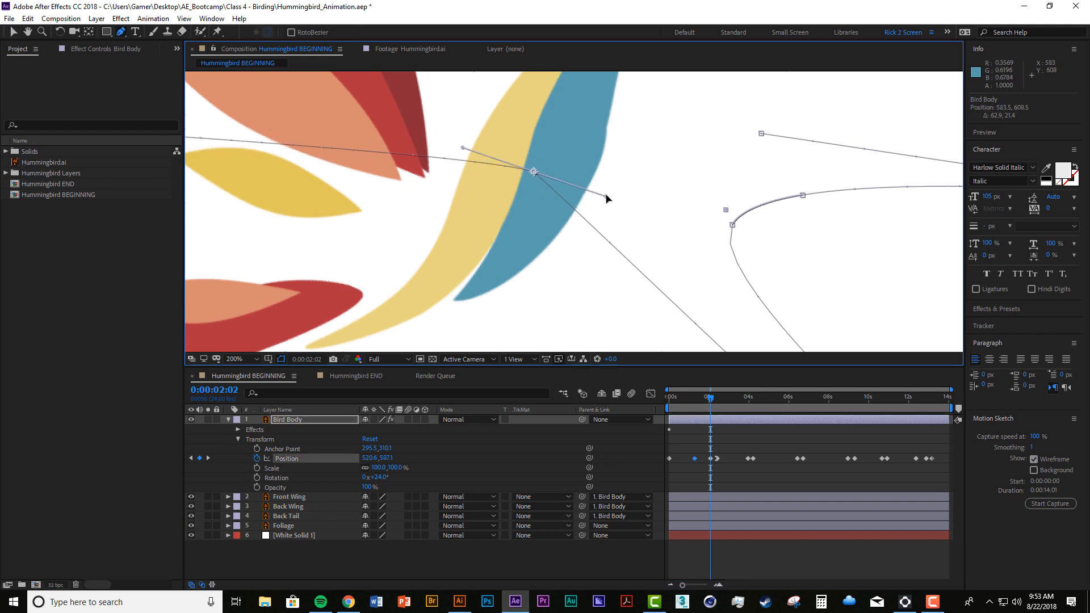
drag(499, 113, 569, 158)
Move the bird right and slightly up at the 0:00:02:02 keyframe, adjust its path handle, and preview from the start.
key(v)
drag(533, 171, 651, 146)
drag(597, 165, 618, 148)
scroll(594, 211, down, 1)
drag(710, 398, 667, 405)
key(space)
Preview the flight from 0:00:03:18, 0:00:02:14 and the start, and save the project.
scroll(489, 194, down, 1)
click(744, 398)
key(space)
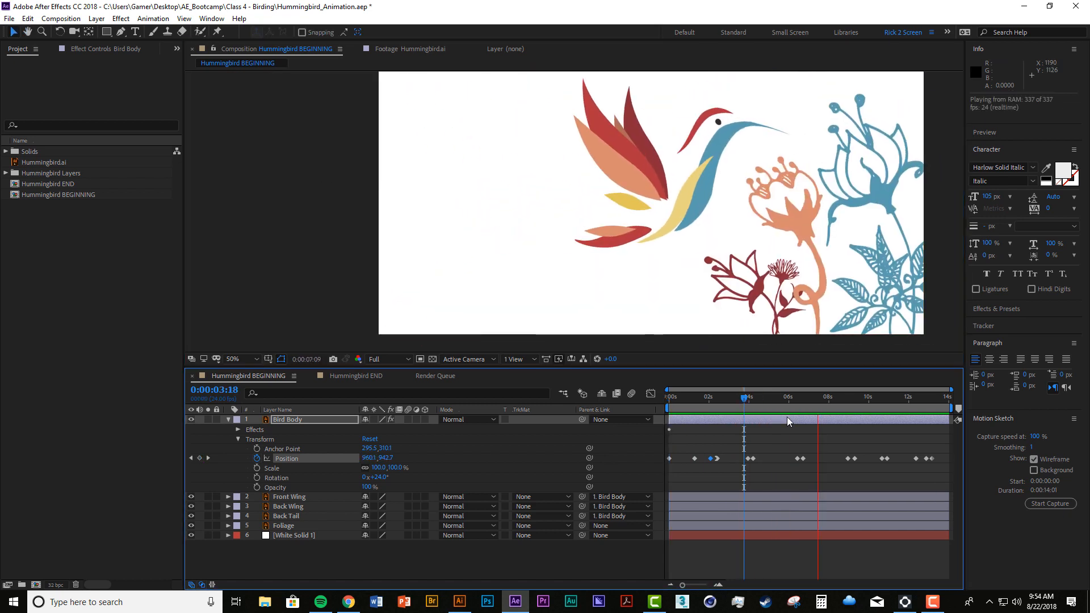
drag(817, 400, 720, 397)
key(space)
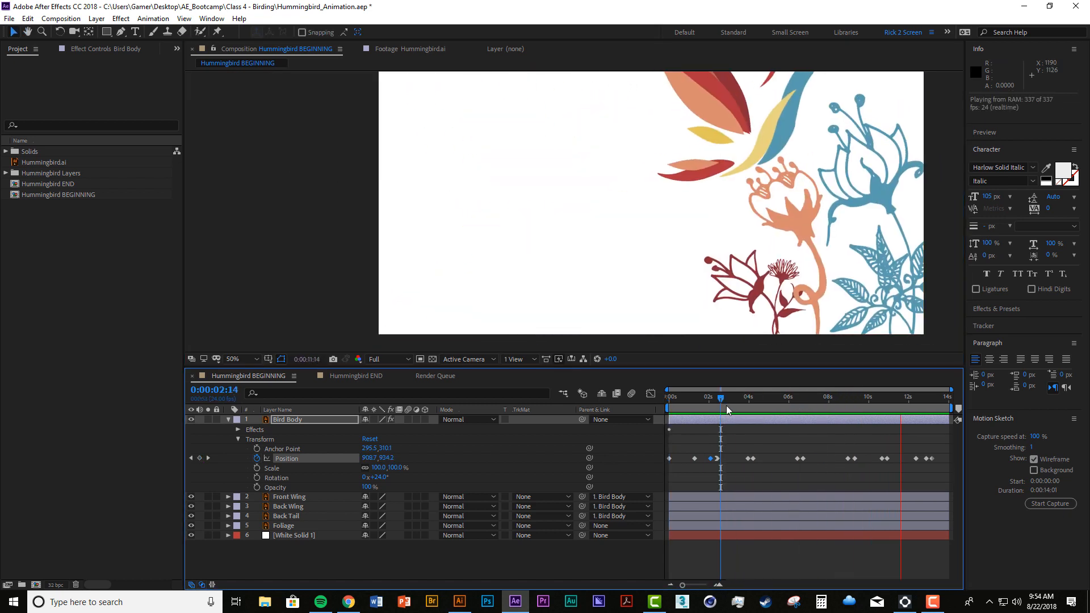
key(space)
mouse_move(721, 255)
mouse_down()
mouse_move(728, 238)
mouse_move(727, 265)
mouse_up()
click(669, 399)
key(space)
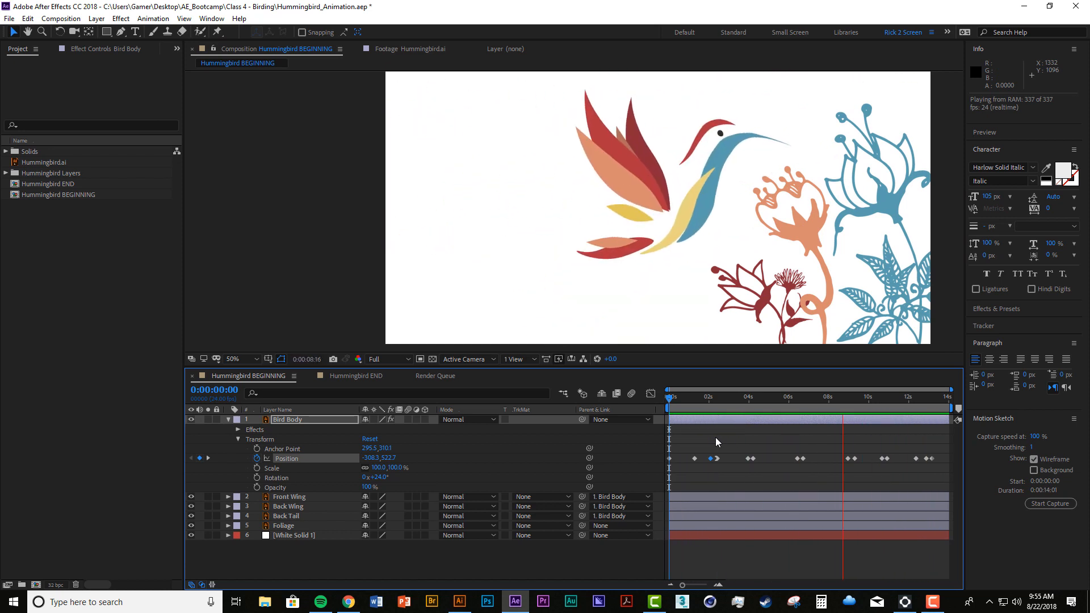
key(ctrl+s)
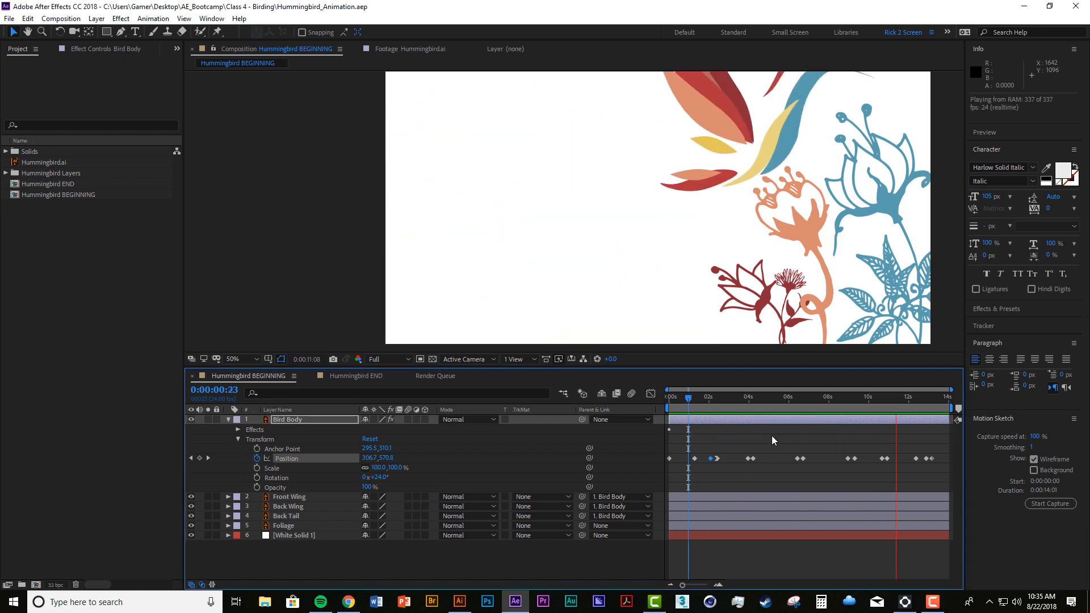
Pull a Pen tool handle up and right from the far-left path point to form a small hover loop near 0:00:10.
click(865, 397)
scroll(591, 244, up, 2)
drag(605, 228, 551, 253)
key(g)
drag(546, 193, 613, 150)
click(883, 458)
click(841, 401)
key(space)
key(space)
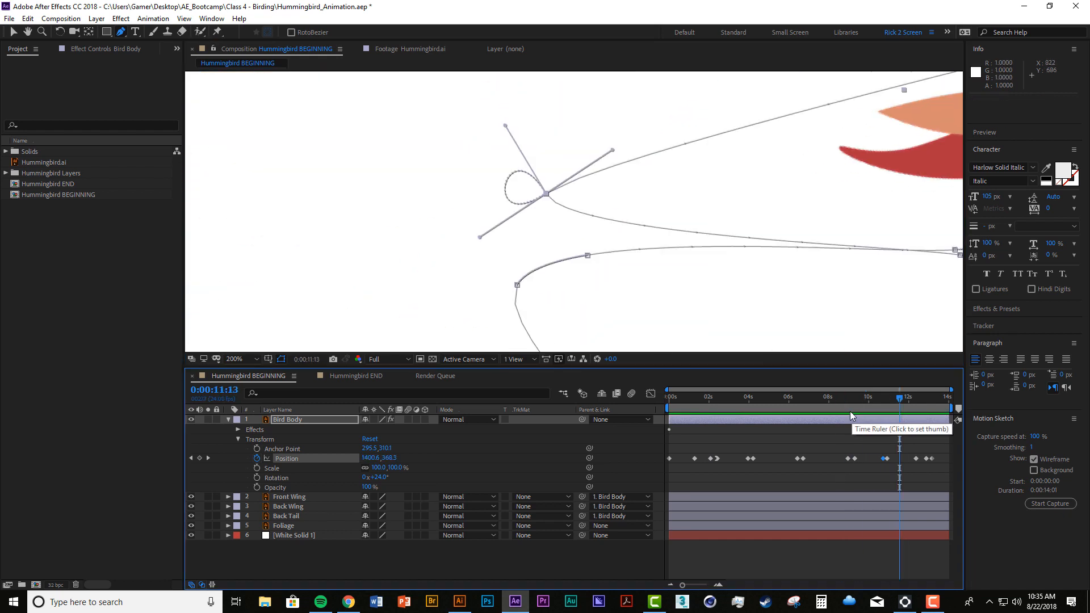
Preview the flight in sections from about 0:00:08:19, 0:00:05:18 and the start to examine the speed between hovers.
scroll(456, 255, down, 2)
click(845, 403)
key(space)
click(783, 400)
key(space)
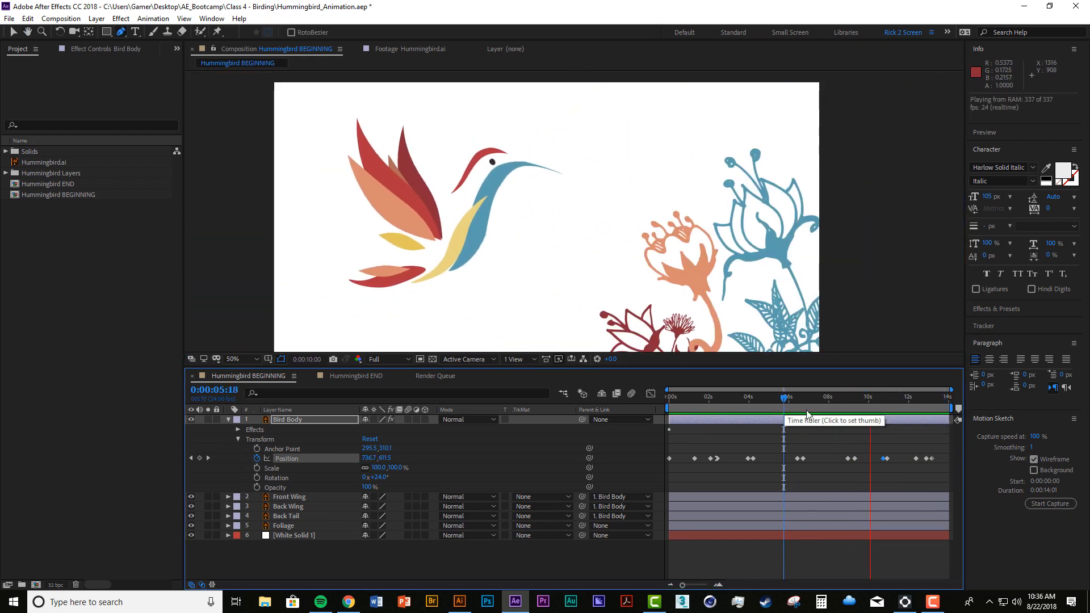
click(809, 401)
click(801, 458)
click(787, 401)
key(space)
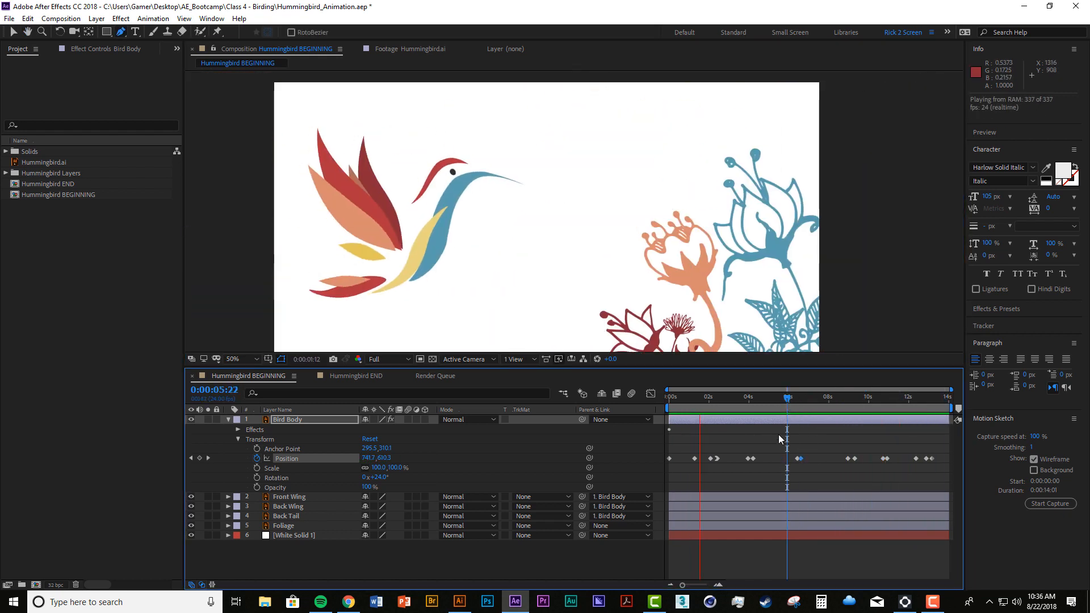
key(space)
click(668, 400)
key(space)
Show the speed graph of Bird Body's Position property, focused on the keyframe at 0:00:01:07.
click(694, 400)
click(338, 458)
click(651, 394)
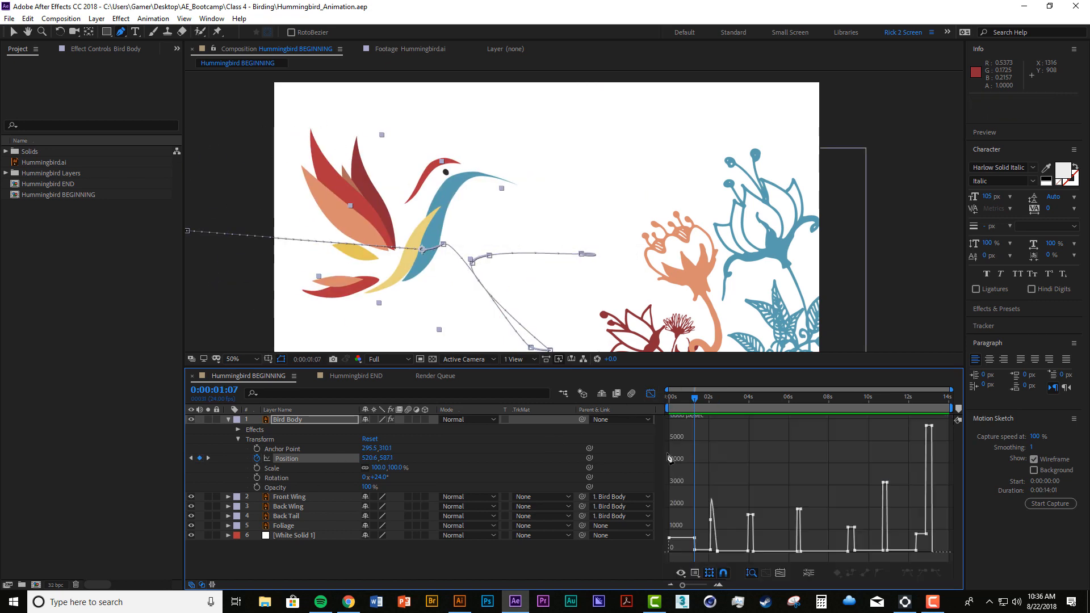
key(=)
key(=)
Ease the Position speed into the 0:00:01:07 keyframe and lower the following keyframe's speed to about 71 px/sec.
key(v)
click(694, 548)
drag(686, 549, 680, 548)
key(space)
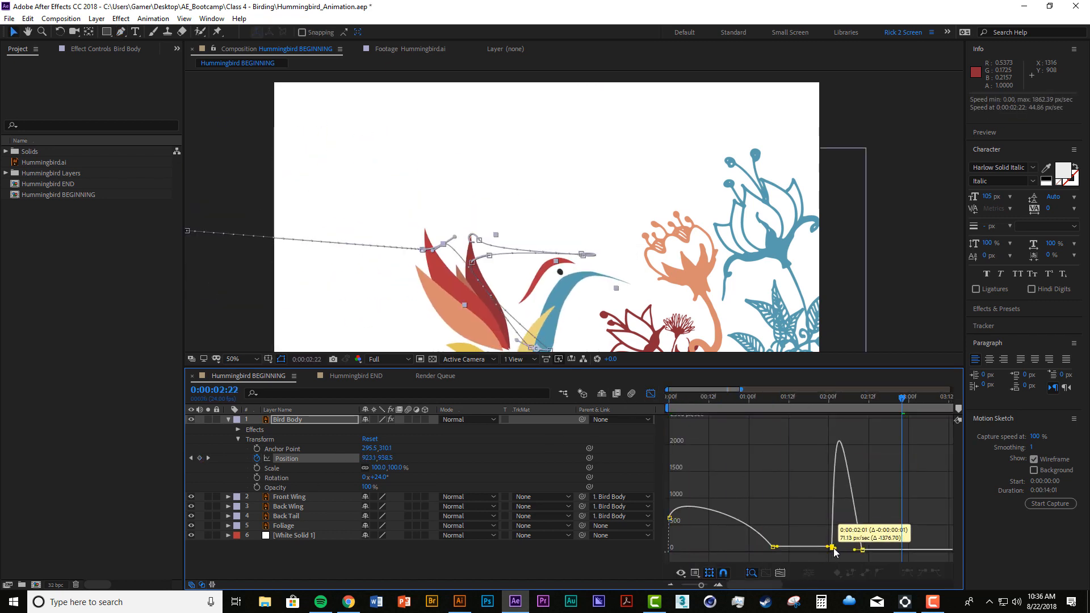
Lower the speed of both Position keyframes around 4 seconds to near zero and preview the eased move.
drag(759, 442, 754, 552)
drag(739, 442, 745, 551)
key(space)
click(710, 398)
key(space)
Lower the speed graph's next peak, around 6 seconds, to near zero at its keyframe and preview it.
drag(761, 398, 800, 398)
drag(760, 425, 764, 554)
click(736, 400)
key(space)
key(space)
Lower the speed of both Position keyframes around 9 seconds to near zero and preview from 0:00:08:16.
drag(760, 460, 766, 551)
drag(773, 482, 782, 553)
click(724, 399)
key(space)
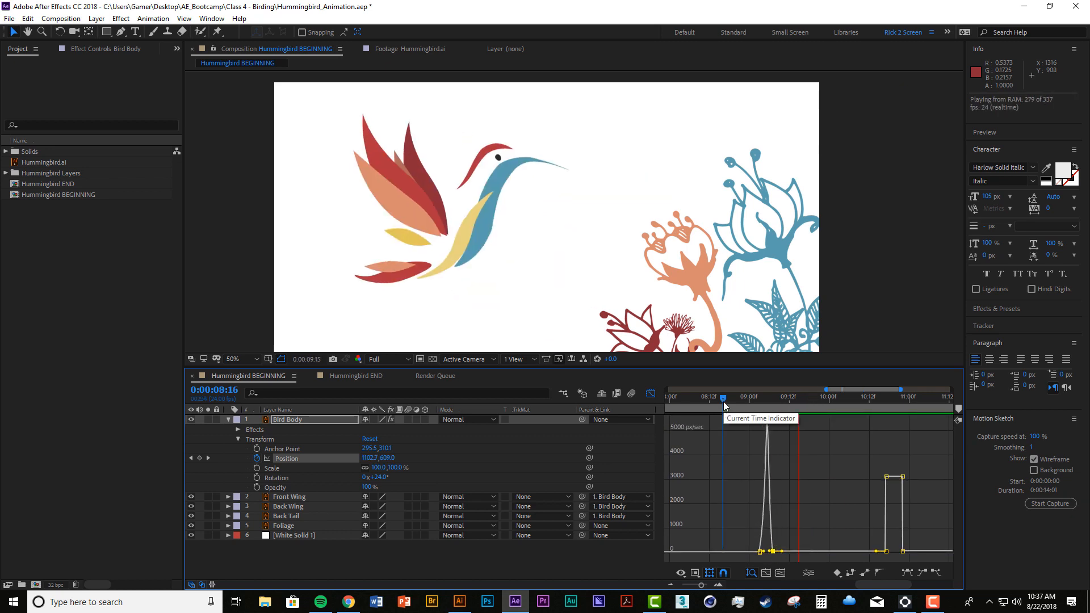
key(space)
Lower the Position speed around 0:00:10:18 to near zero and preview the eased move.
drag(885, 476, 900, 552)
click(850, 400)
key(space)
key(space)
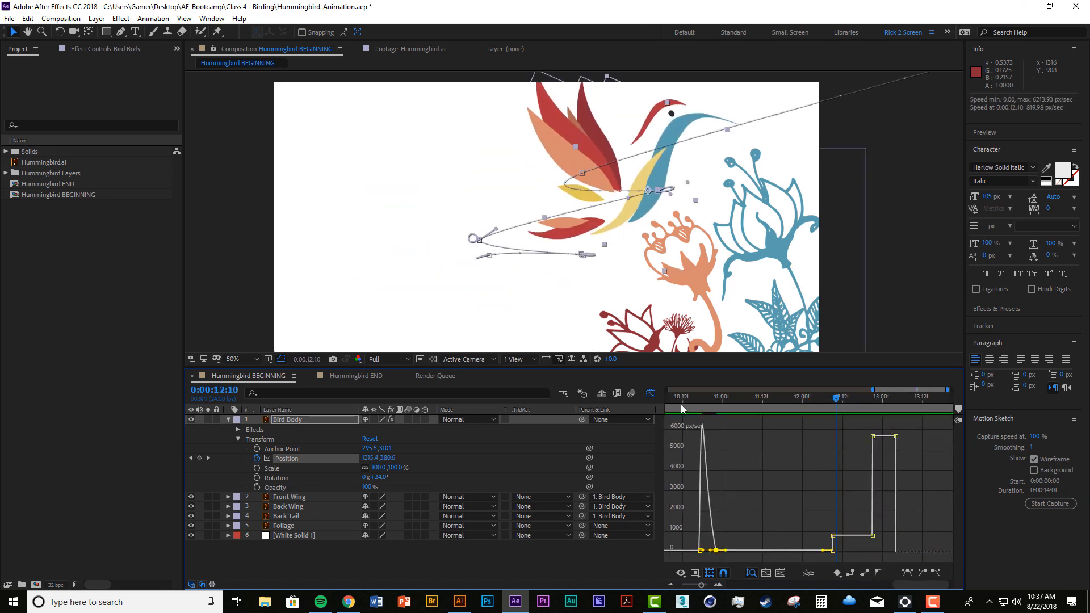
click(680, 400)
key(space)
key(space)
Lower the outgoing Position speed at about 0:00:12:09 to near zero and preview the start of the exit.
drag(832, 536, 833, 550)
click(799, 400)
key(space)
key(space)
Lower the speed at the Position keyframe starting the final dash, near 0:00:12:21, and preview the animation.
drag(873, 436, 883, 534)
click(797, 400)
key(space)
key(space)
key(space)
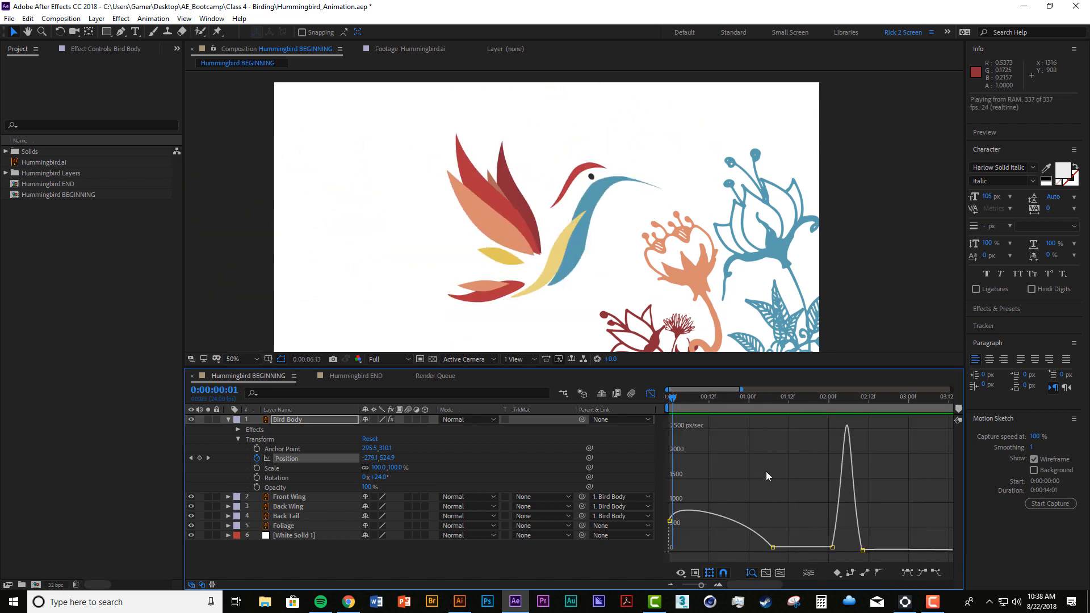
Return the timeline to keyframe view over its full length, deselect the layer, and save the project.
key(space)
key(shift+F3)
key(minus)
key(minus)
click(734, 565)
key(ctrl+s)
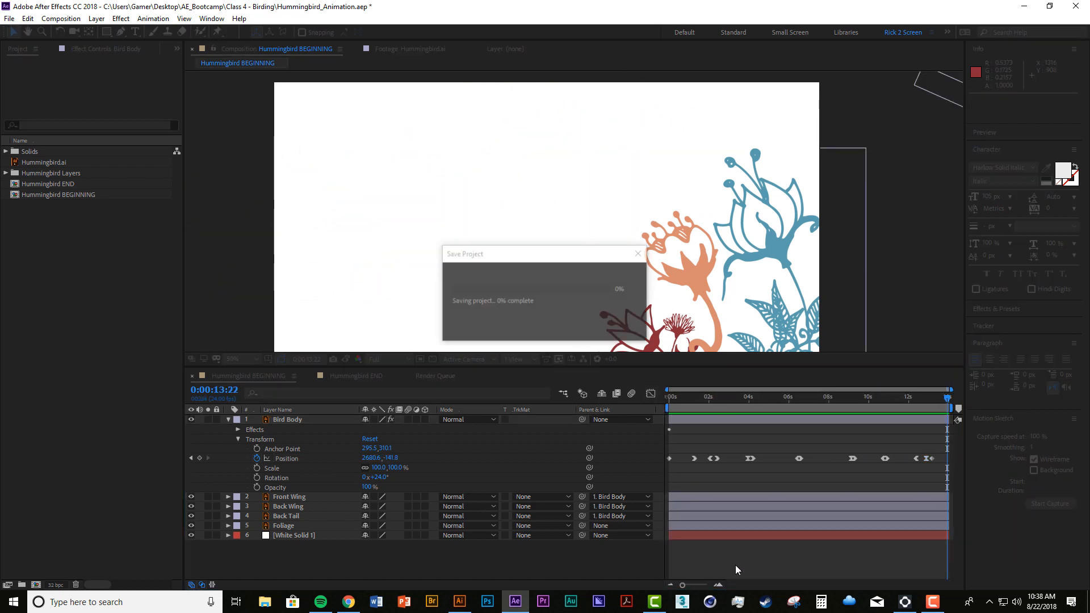
Enlarge the composition viewer so the whole frame fits and preview the hummingbird animation from the beginning.
key(Home)
key(space)
key(space)
drag(743, 364, 742, 416)
drag(415, 339, 418, 307)
key(Home)
key(space)
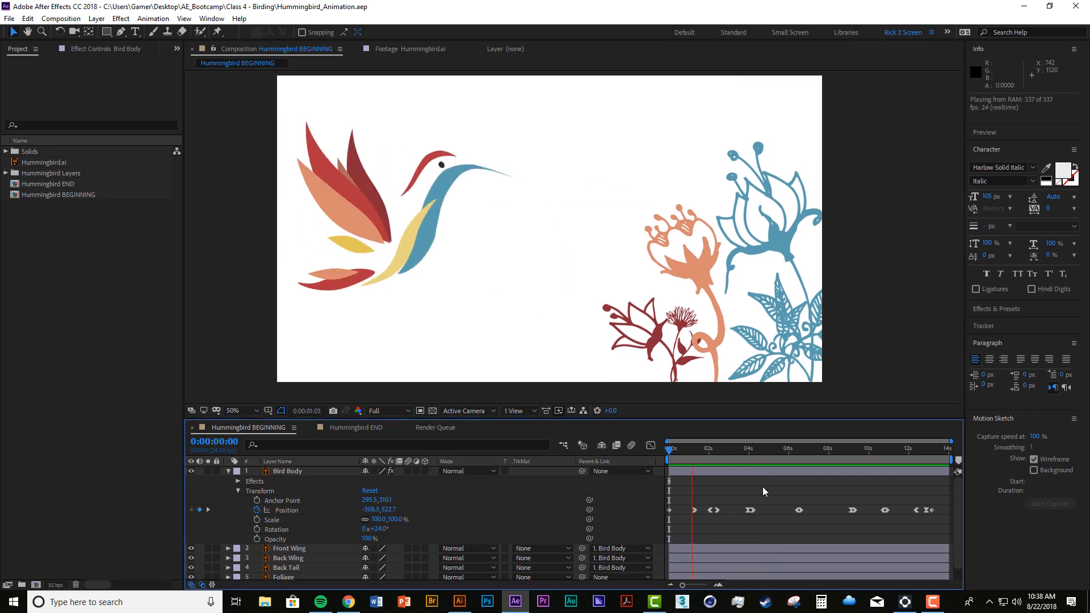
key(space)
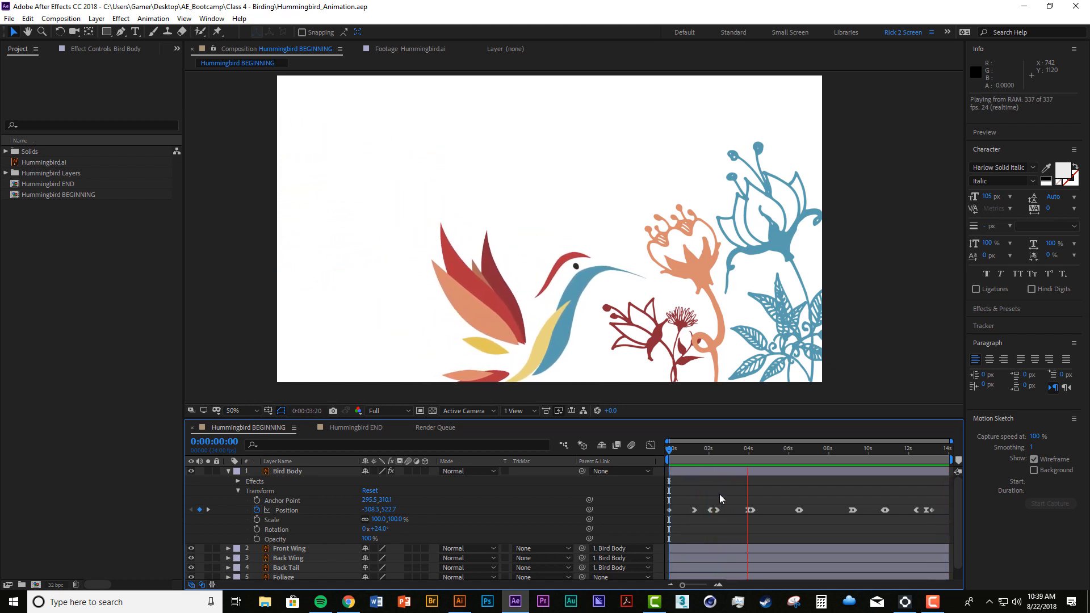
key(space)
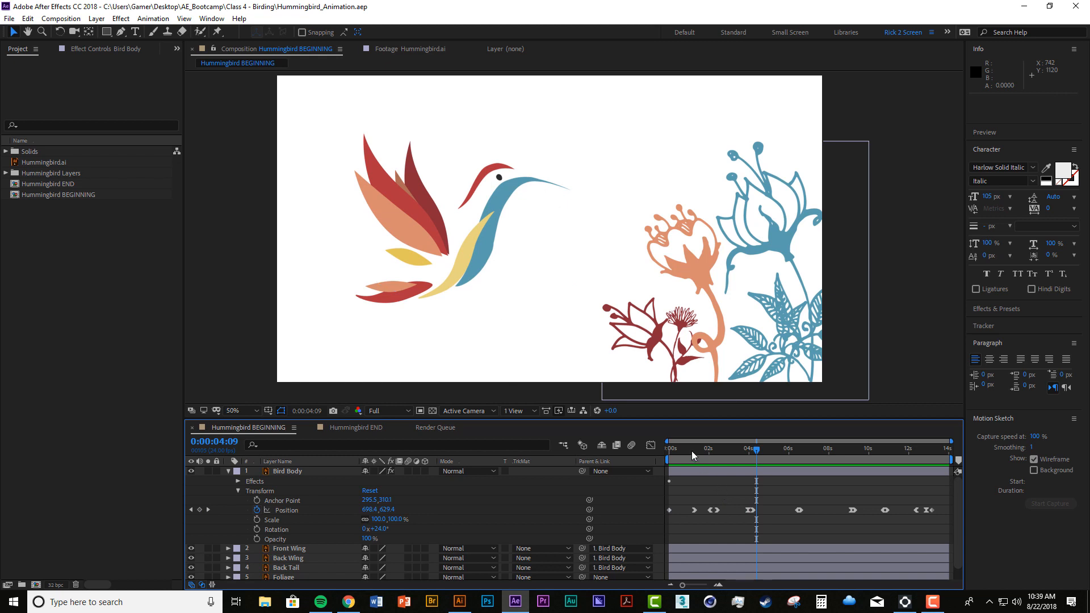
Try rotating the Bird Body layer to about 47° at 0:00:02:10.
mouse_move(692, 451)
mouse_down()
mouse_move(668, 449)
mouse_move(693, 462)
mouse_up()
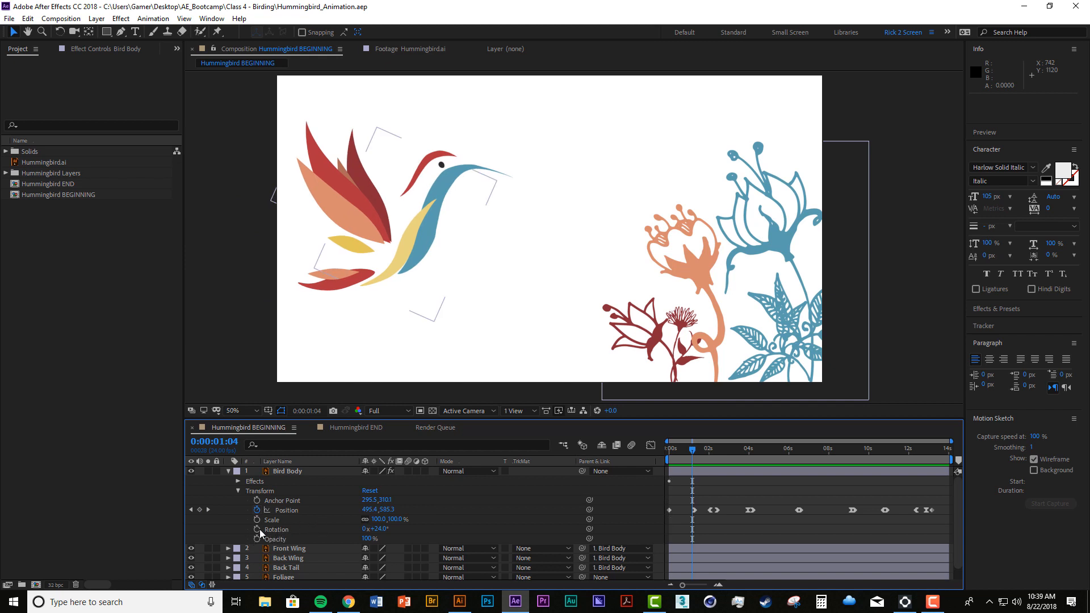
drag(694, 450, 718, 459)
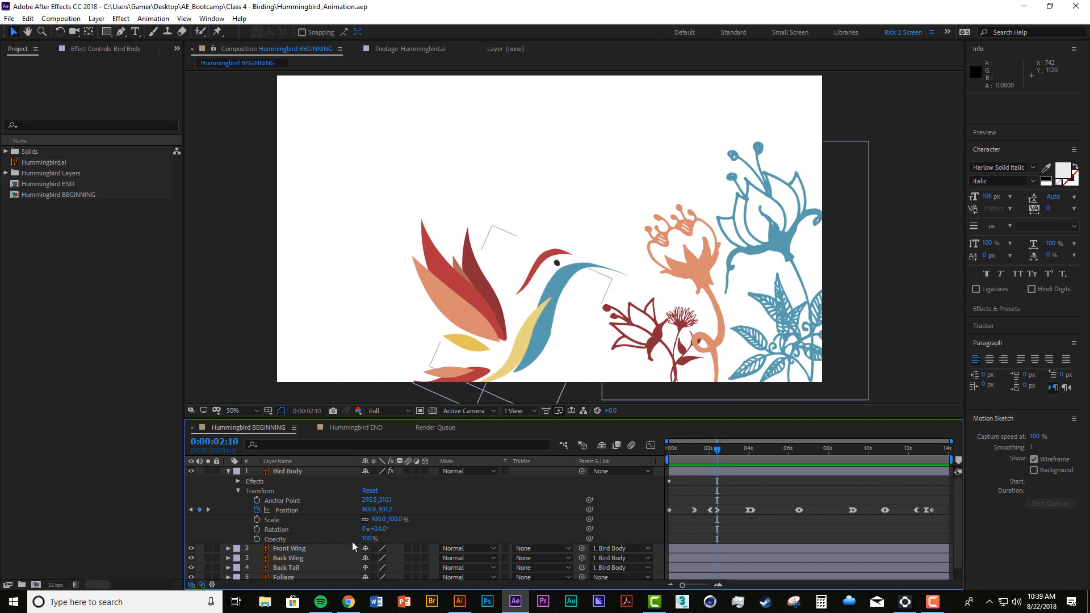
drag(375, 529, 395, 532)
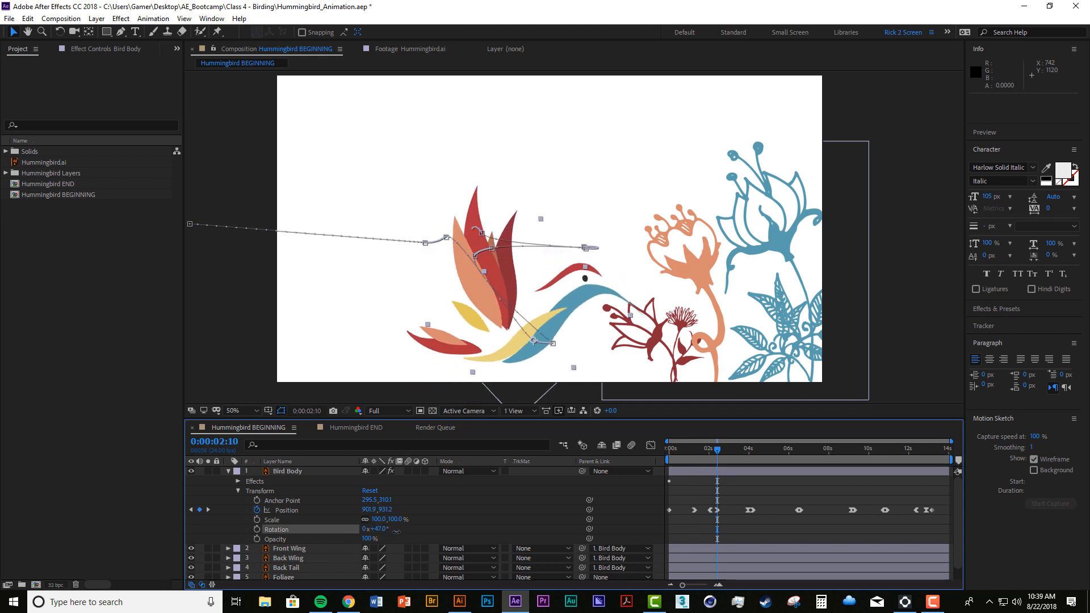
key(ctrl+z)
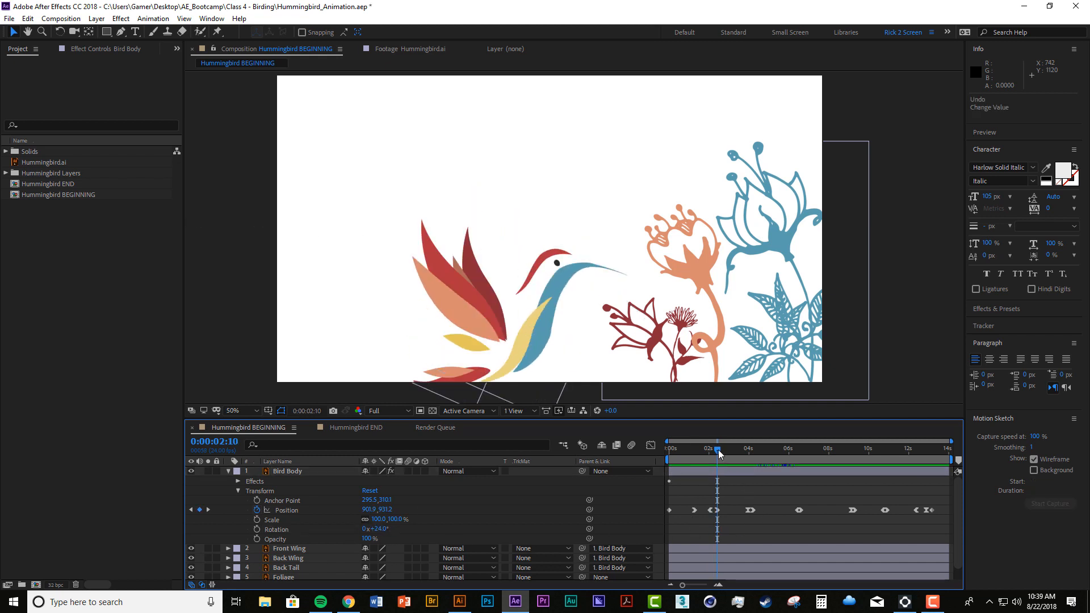
Enable Rotation keyframing on Bird Body at about 0:00:02:00, just before its Position keyframe, with the timeline zoomed in there.
drag(718, 449, 710, 450)
click(712, 511)
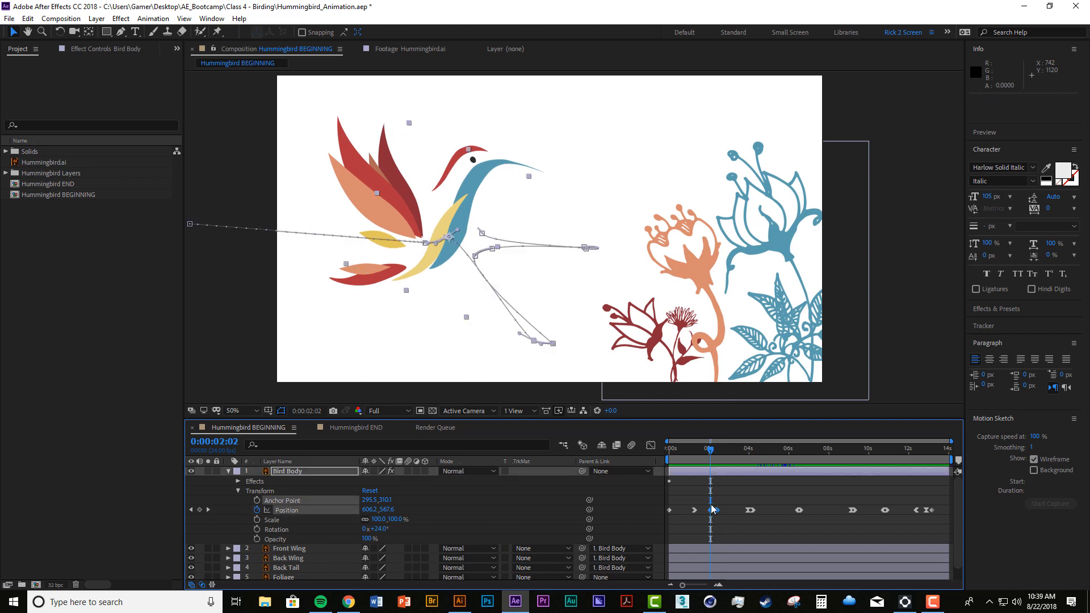
click(724, 491)
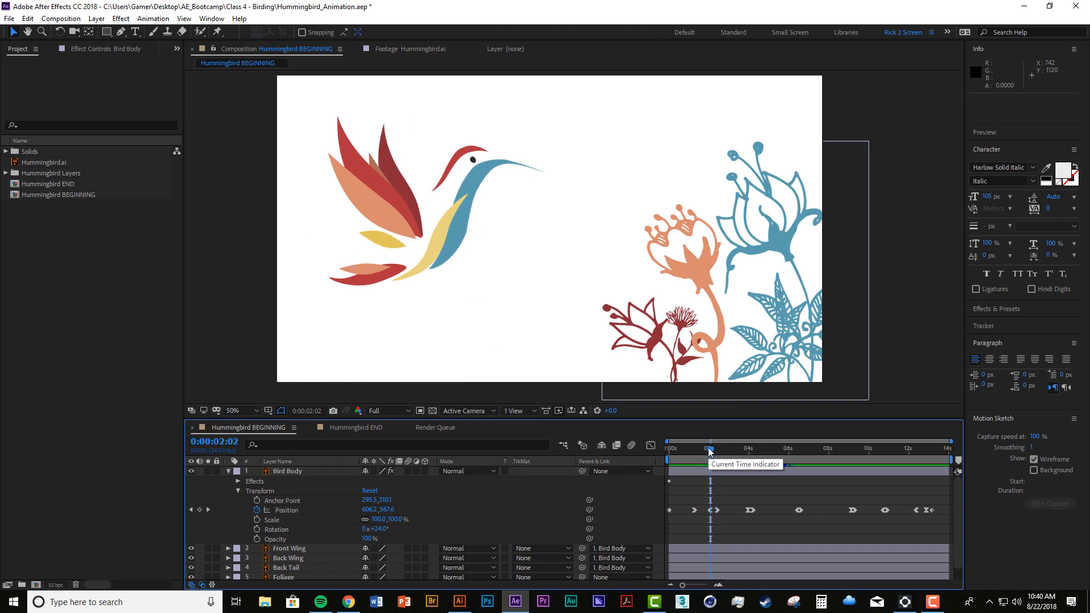
drag(709, 451, 707, 451)
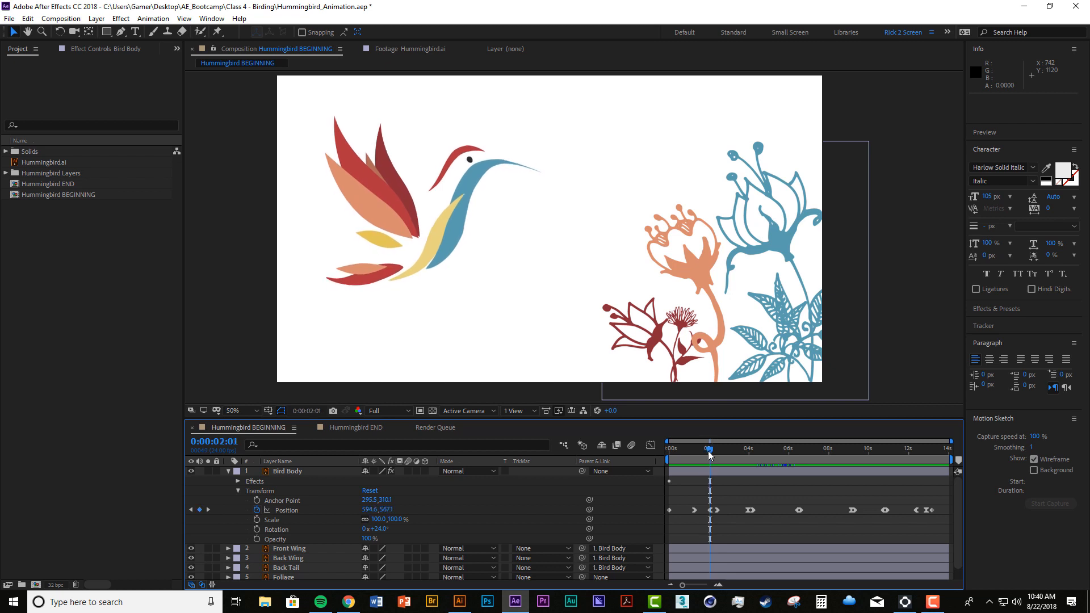
key(F10)
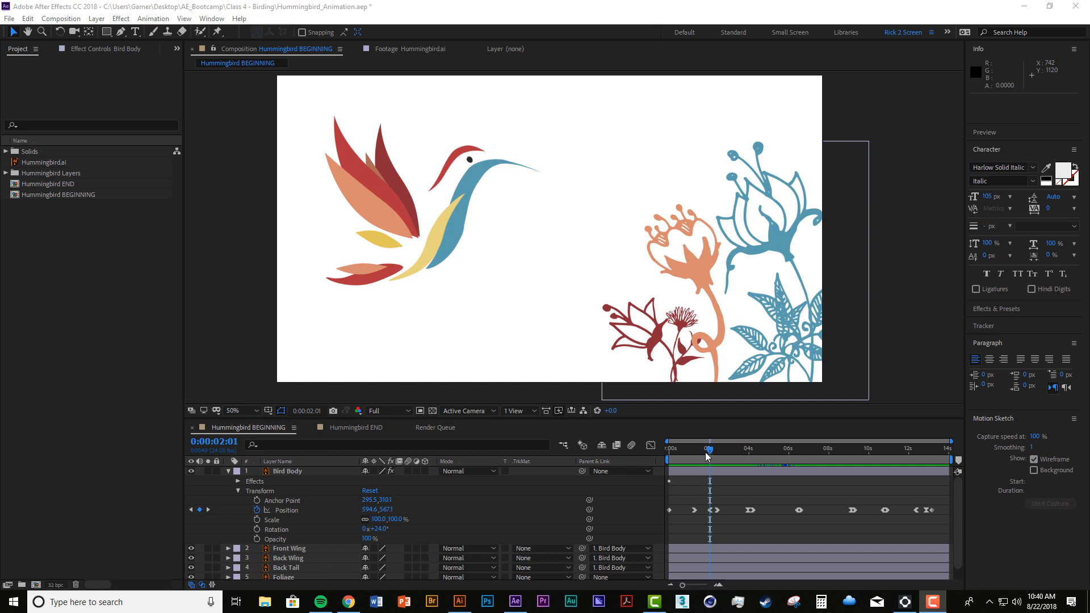
drag(705, 452, 712, 454)
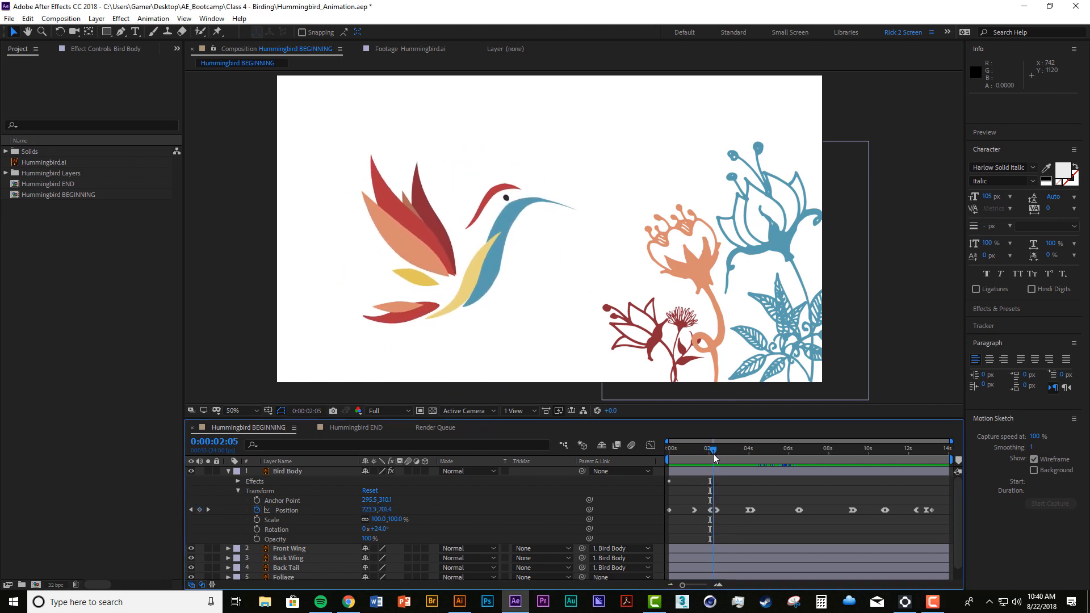
click(718, 585)
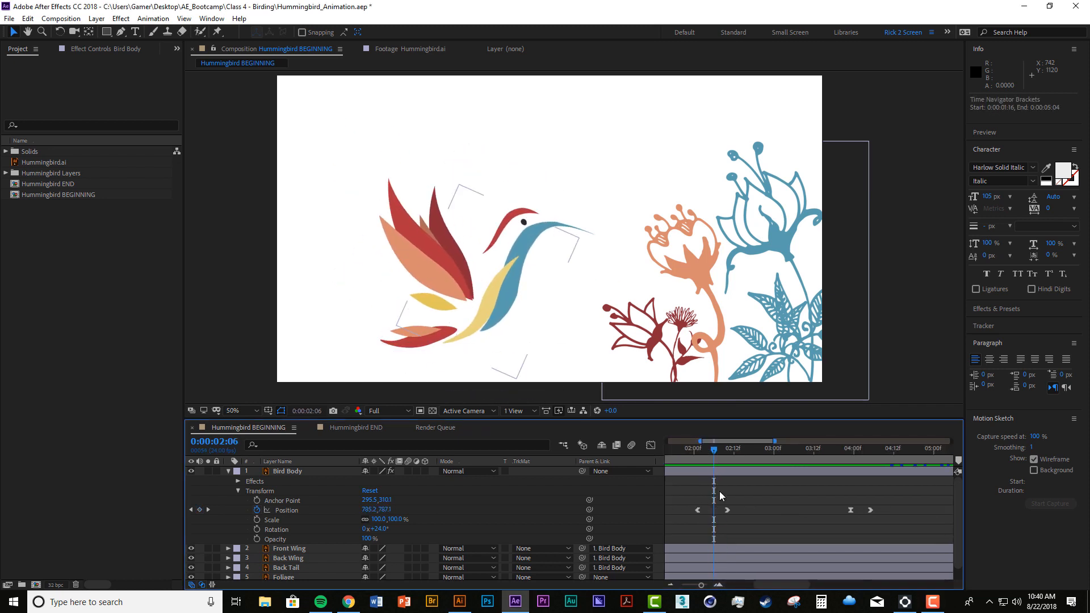
drag(714, 459, 694, 451)
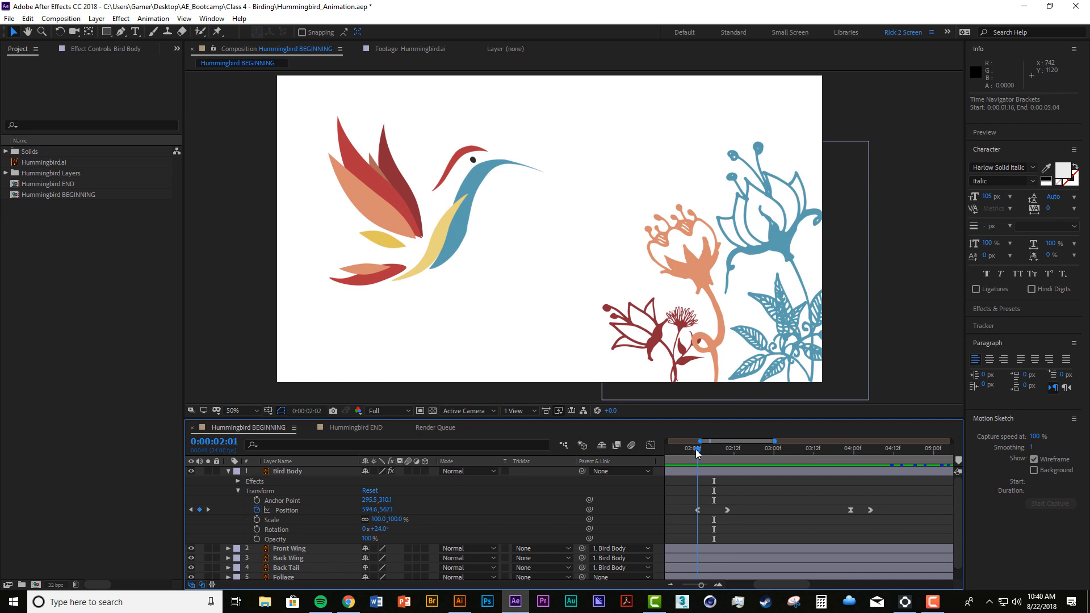
click(256, 529)
Set Bird Body's Rotation to about 58.6° at 0:00:02:09 and preview the downward tilt toward the small flowers.
drag(685, 457, 725, 464)
drag(388, 533, 582, 528)
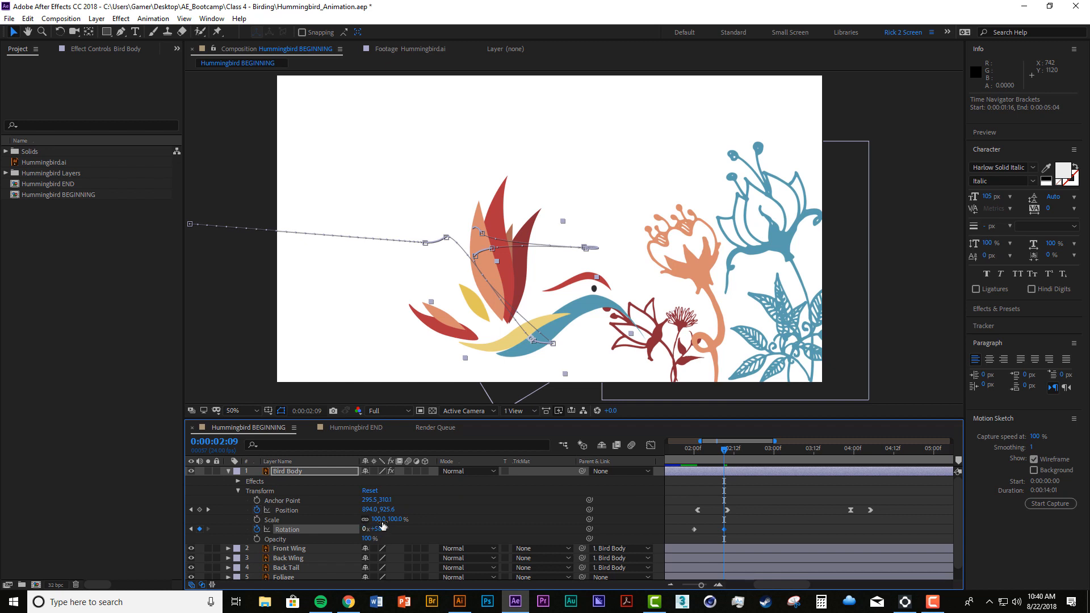
key(space)
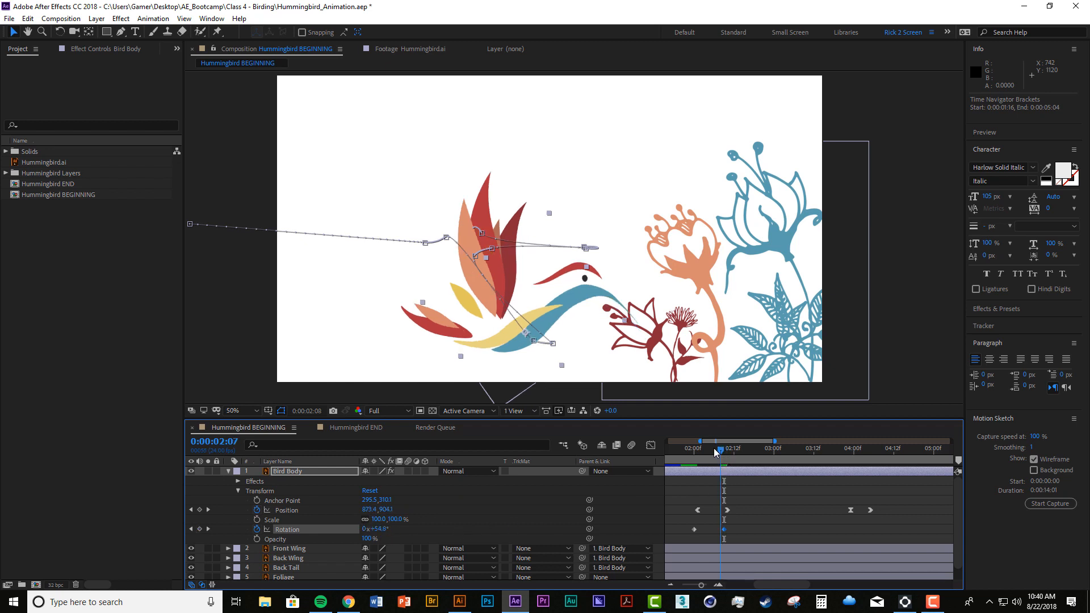
key(space)
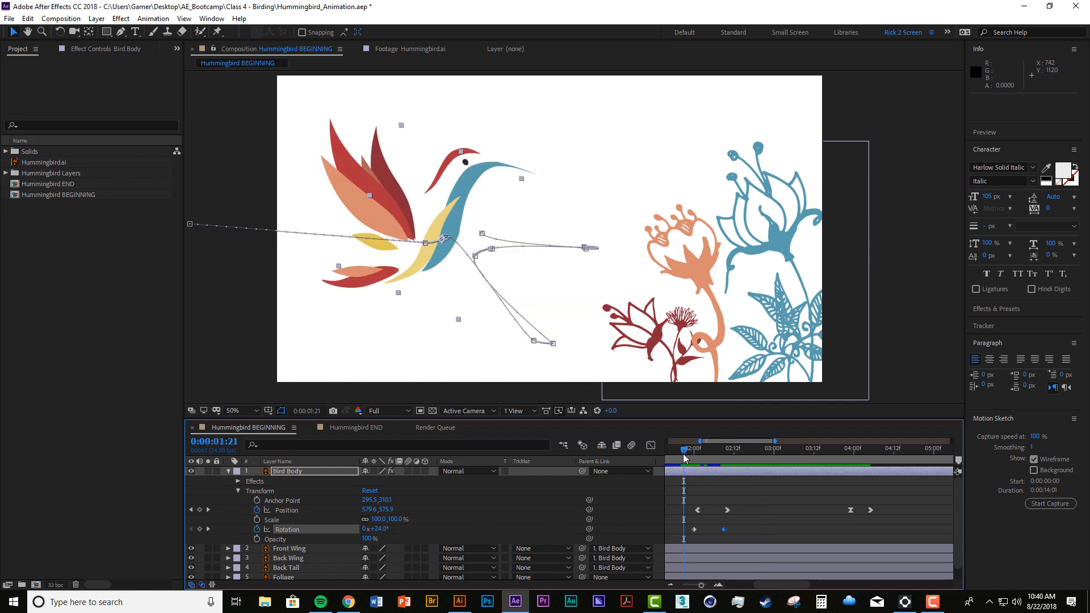
key(space)
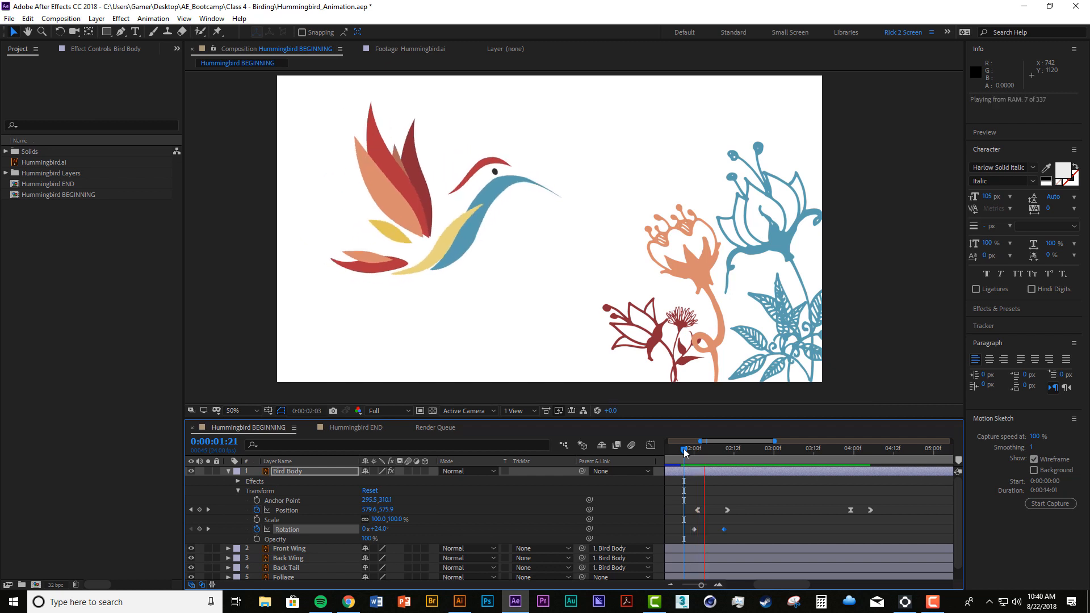
key(space)
key(space)
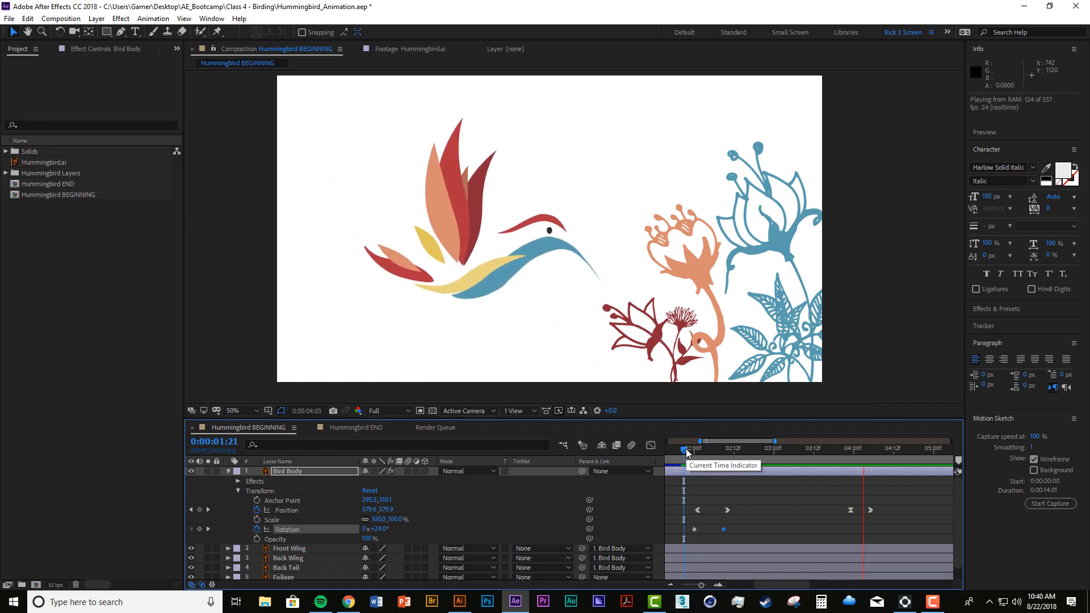
key(space)
Hold Bird Body's Rotation with a keyframe at 0:00:03:23, set it to 41.6° at 0:00:04:04, and preview the motion.
drag(847, 453, 844, 453)
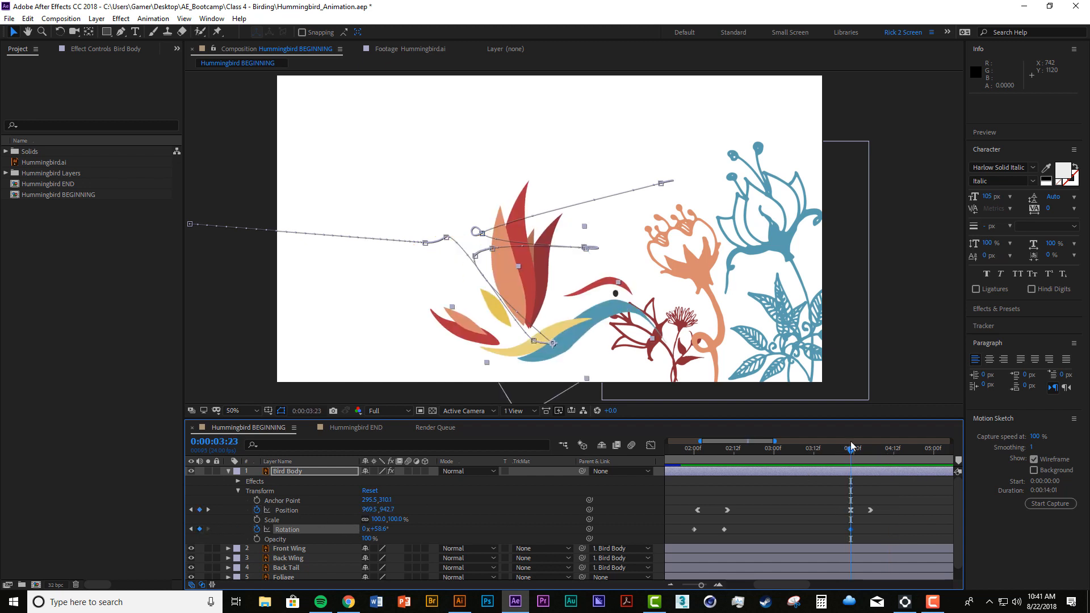
drag(848, 453, 865, 458)
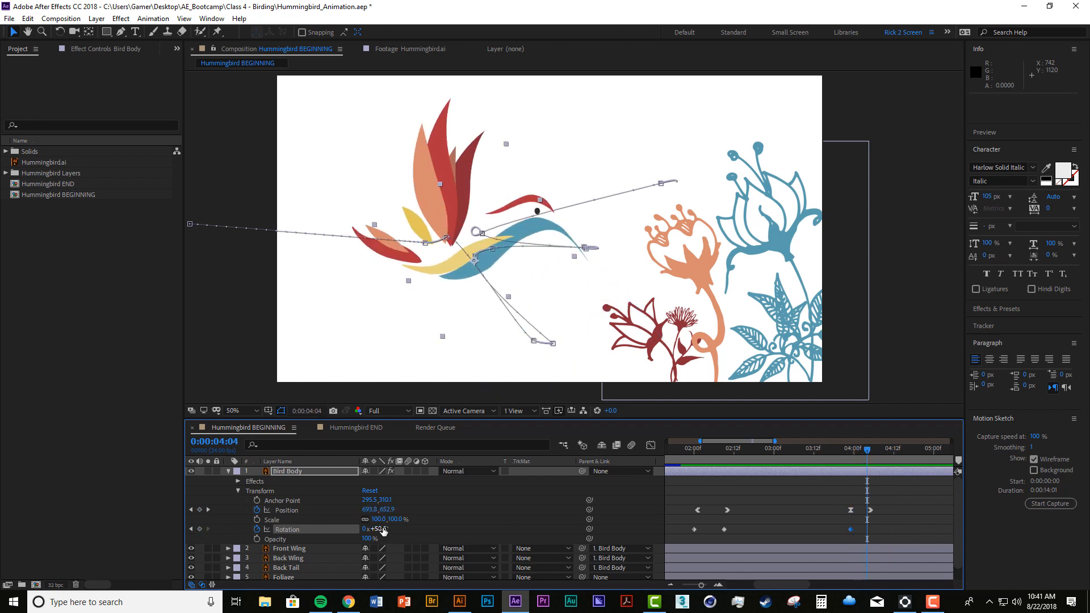
drag(383, 529, 370, 528)
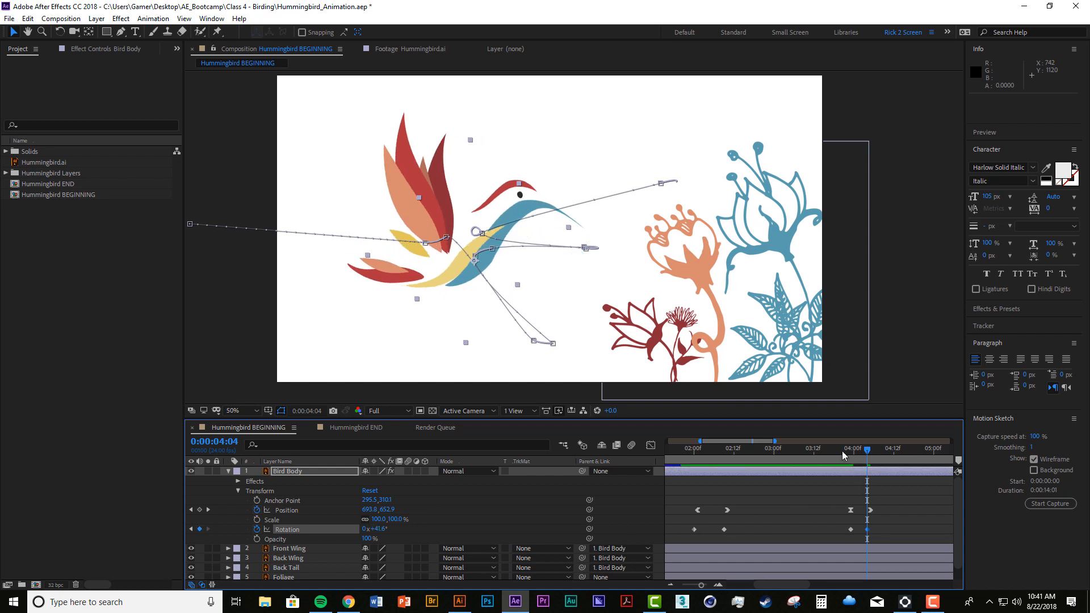
key(space)
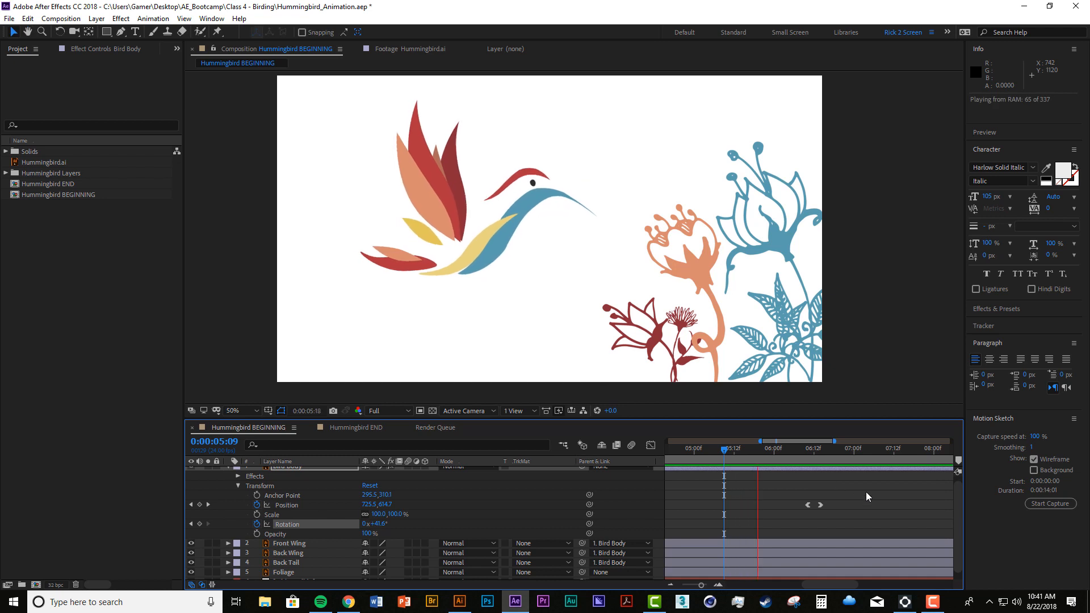
key(space)
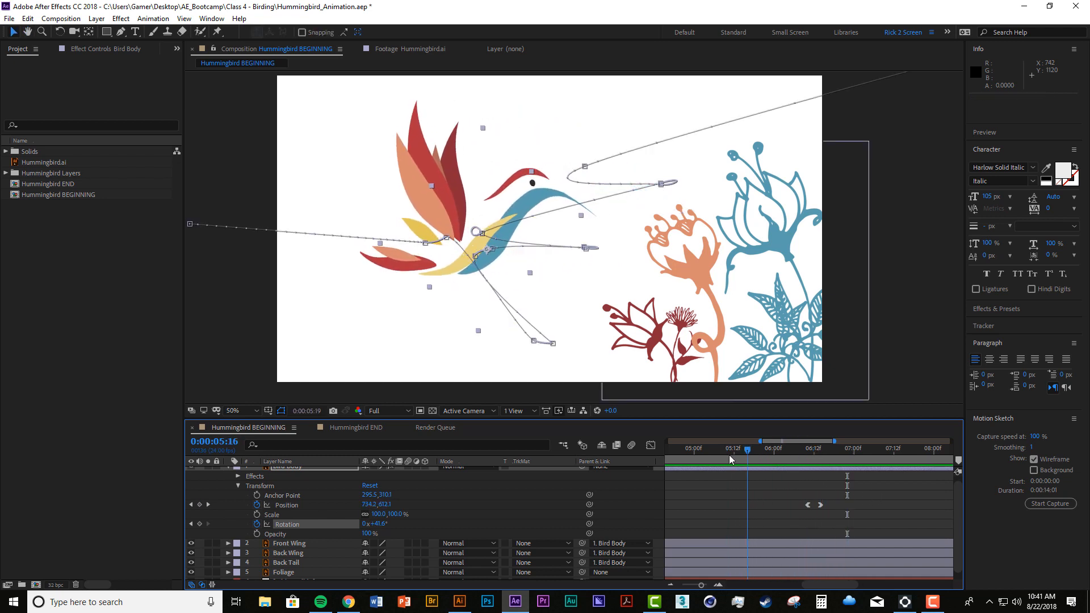
Add a holding Rotation keyframe at 0:00:06:10, set Rotation to 66.6° at 0:00:06:15, and preview the tilt.
drag(731, 458, 807, 478)
click(199, 523)
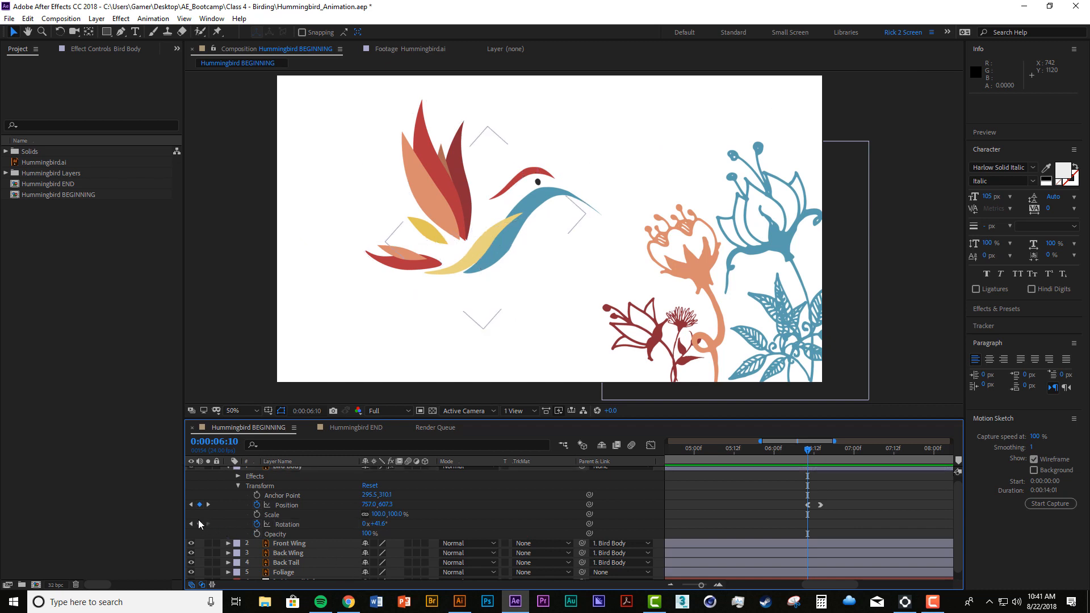
click(199, 524)
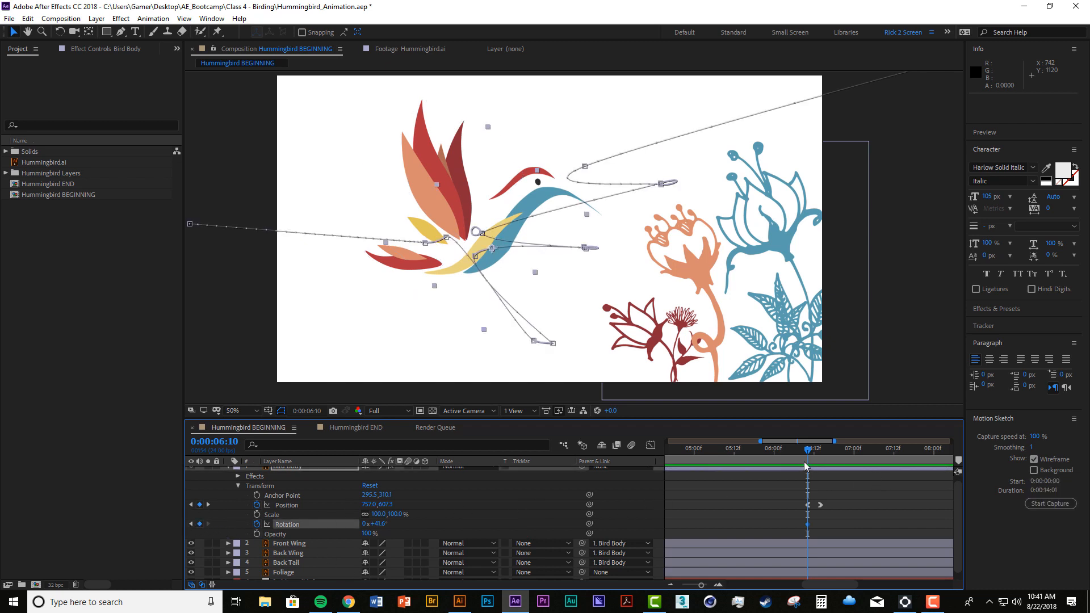
drag(815, 455, 817, 458)
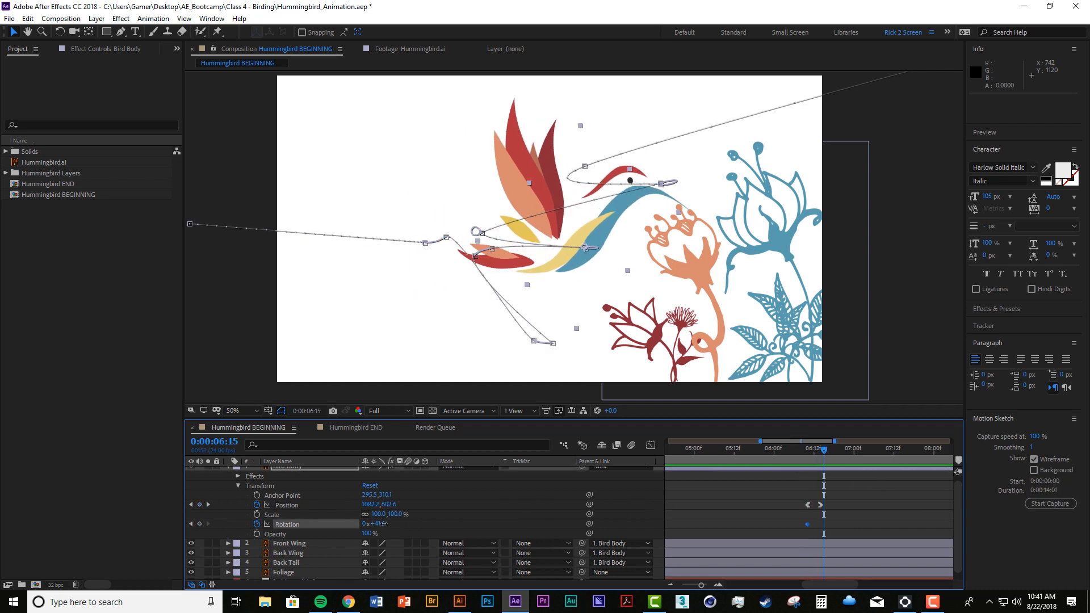
drag(385, 523, 401, 531)
click(785, 451)
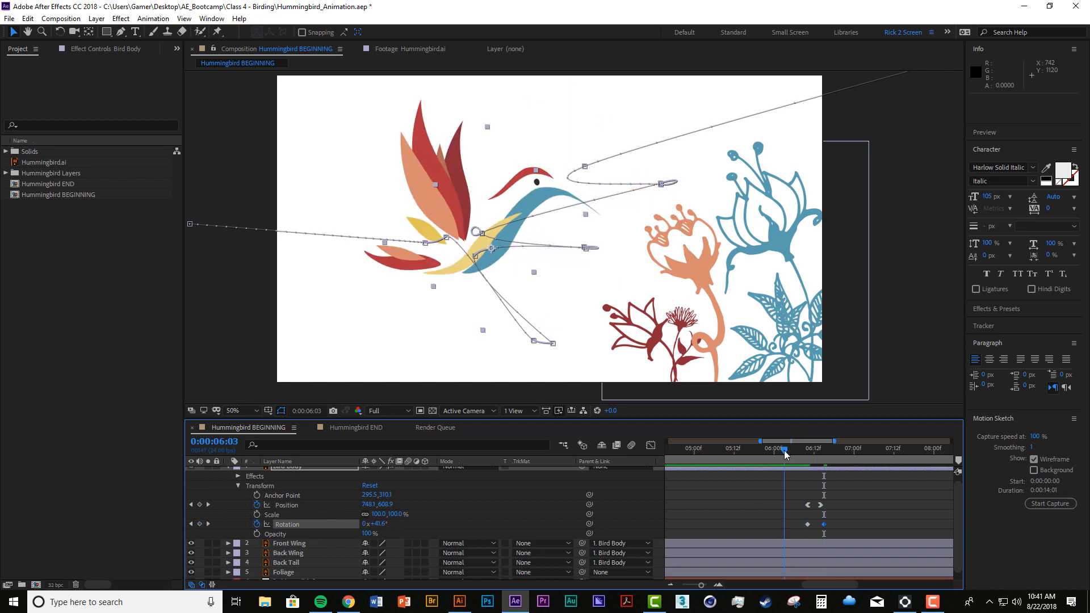
key(space)
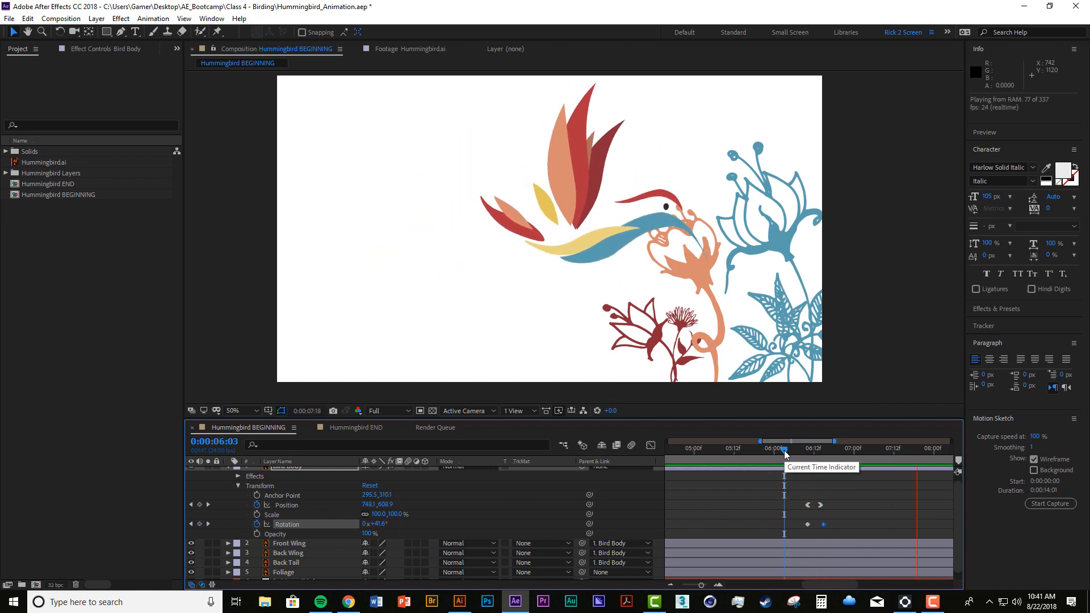
key(space)
Reduce Bird Body's Rotation to 51.7° at 0:00:06:15 and 34.4° at 0:00:06:10, and preview the revised tilt.
click(824, 455)
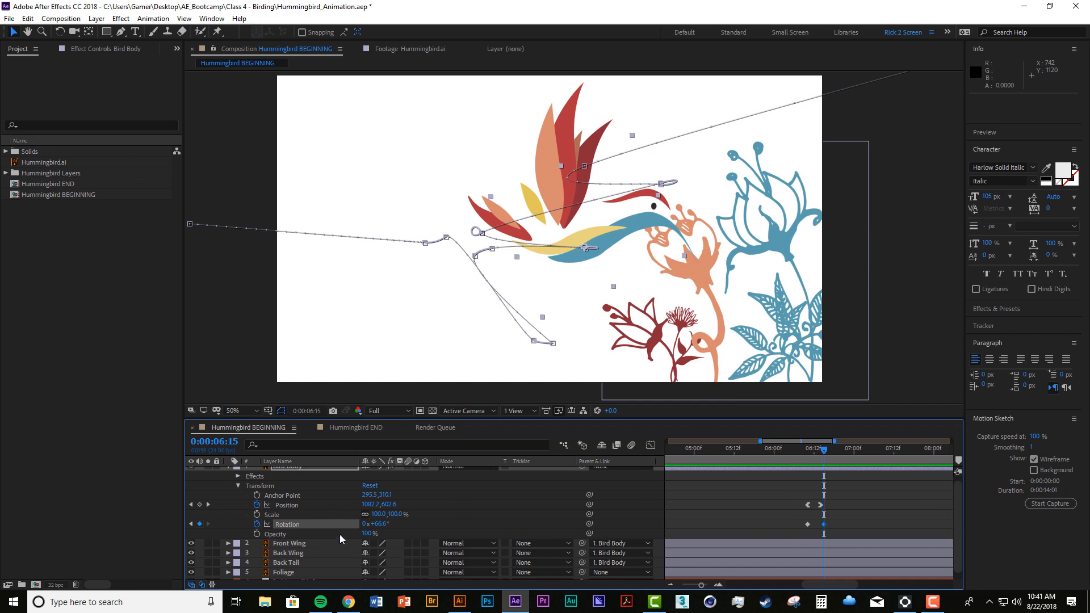
drag(384, 527, 351, 525)
key(j)
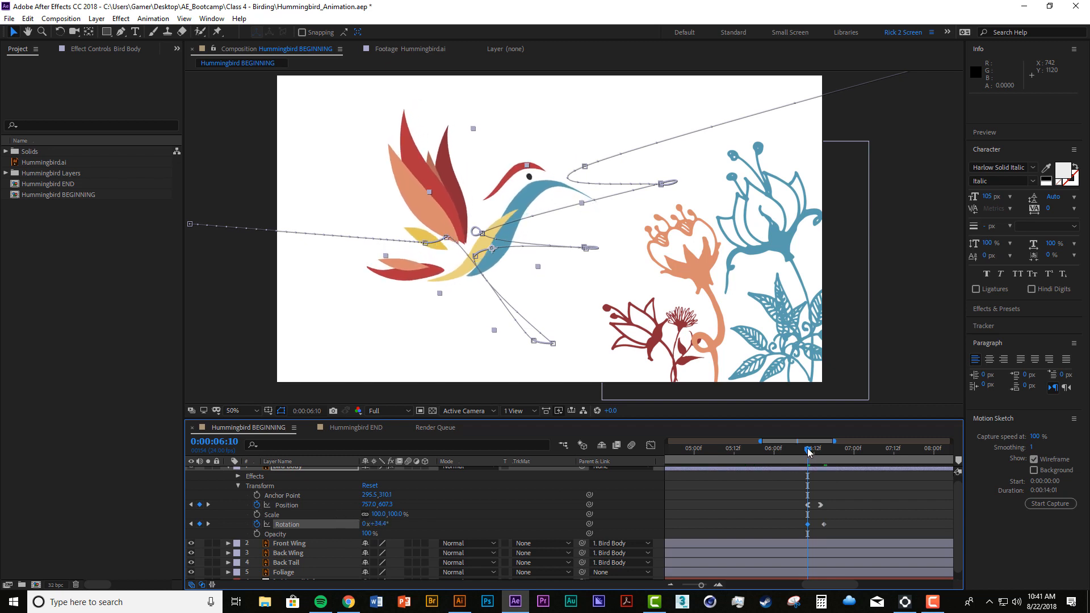
click(774, 457)
key(space)
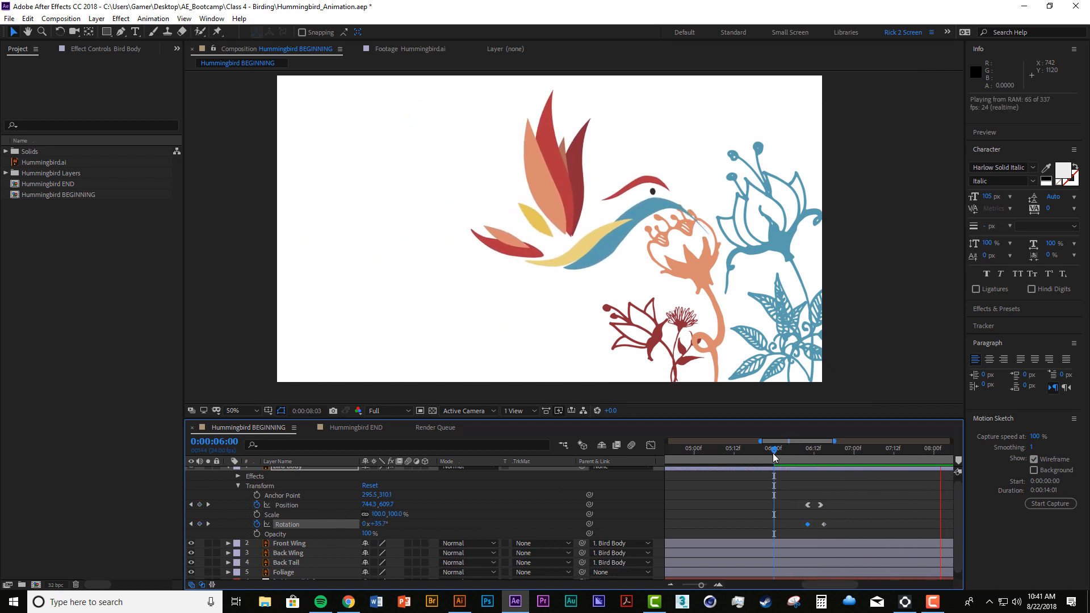
key(space)
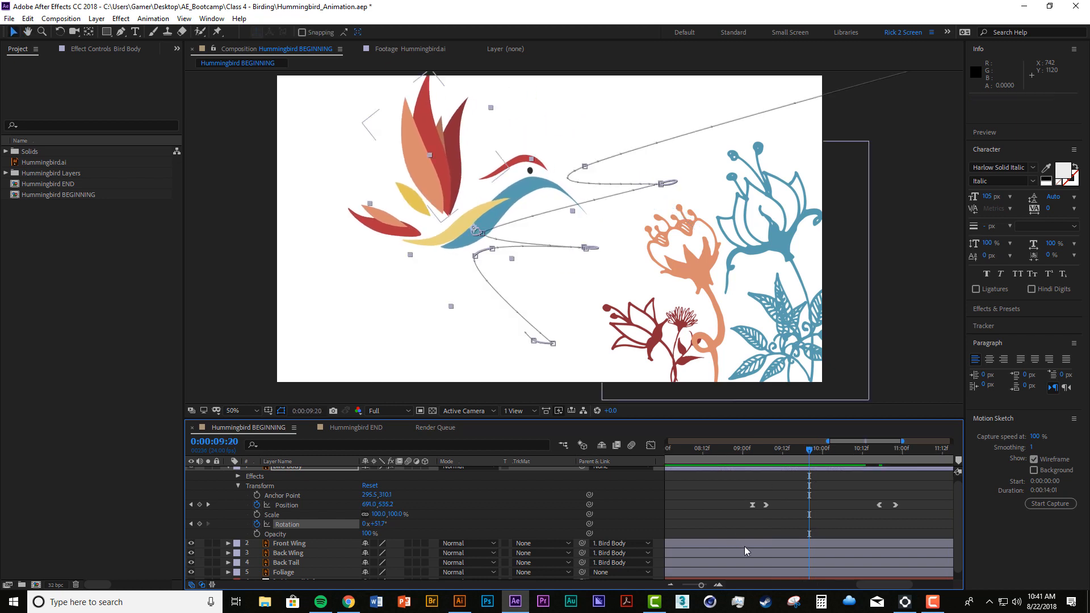
Hold Bird Body's Rotation with a keyframe at about 0:00:09:03, set it to 30.7° at 0:00:09:07, and preview the change.
drag(755, 459, 765, 456)
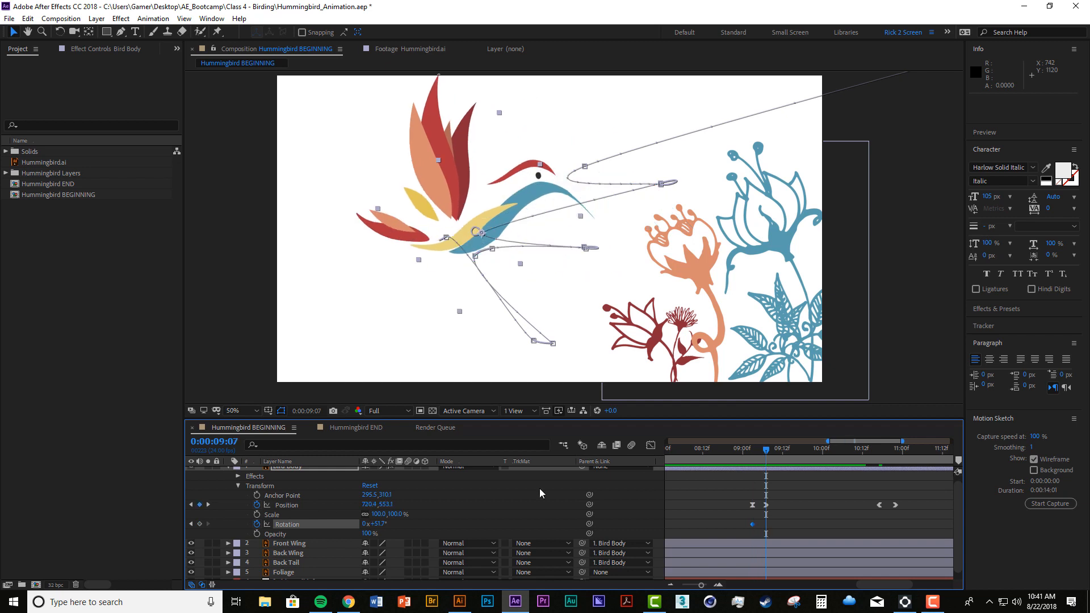
drag(375, 528, 363, 523)
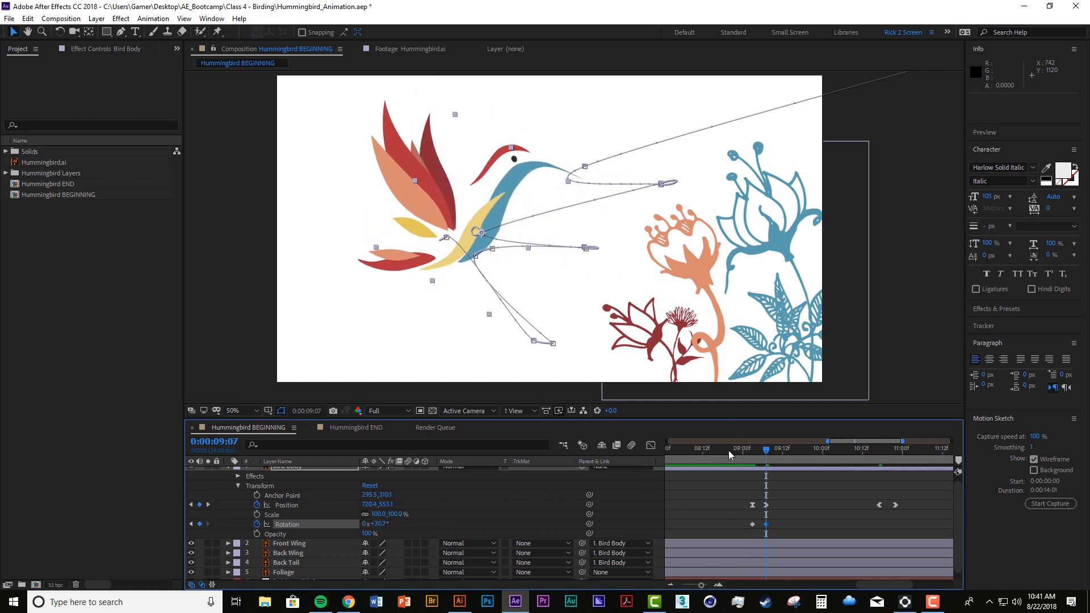
key(space)
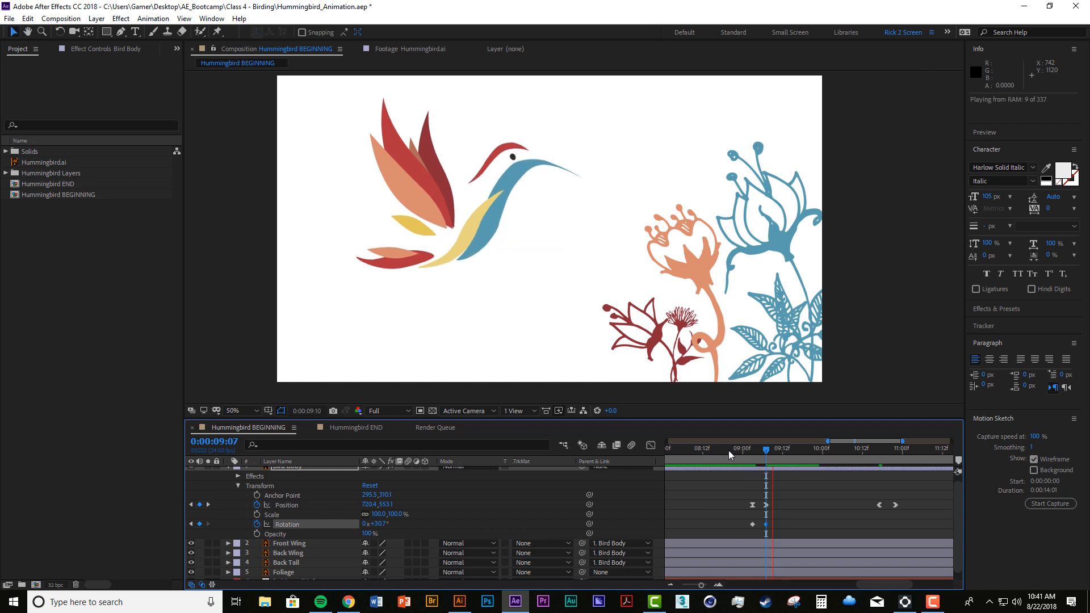
key(space)
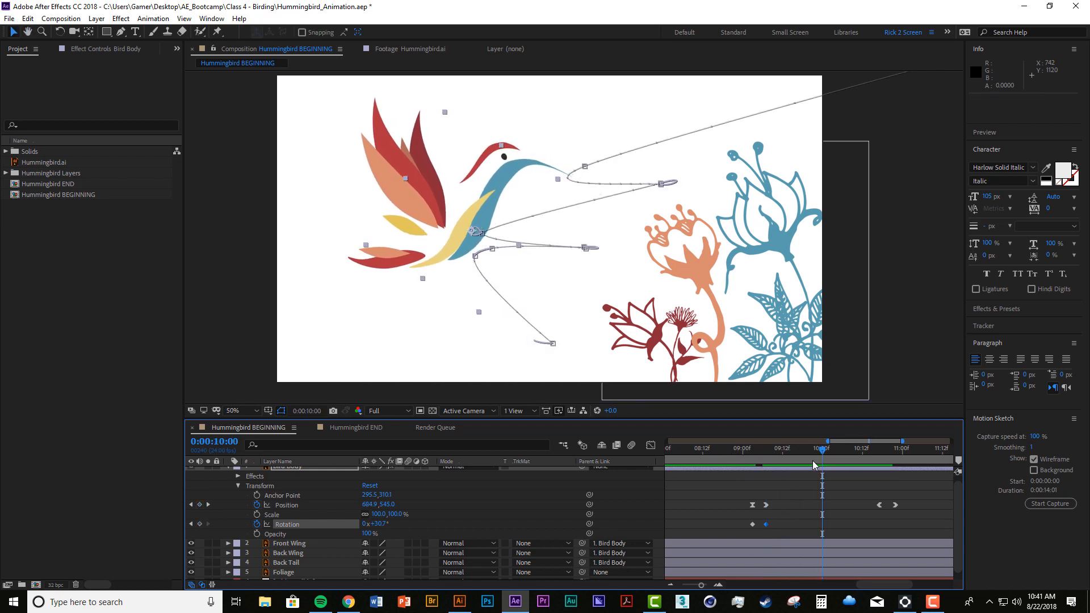
drag(822, 448, 727, 450)
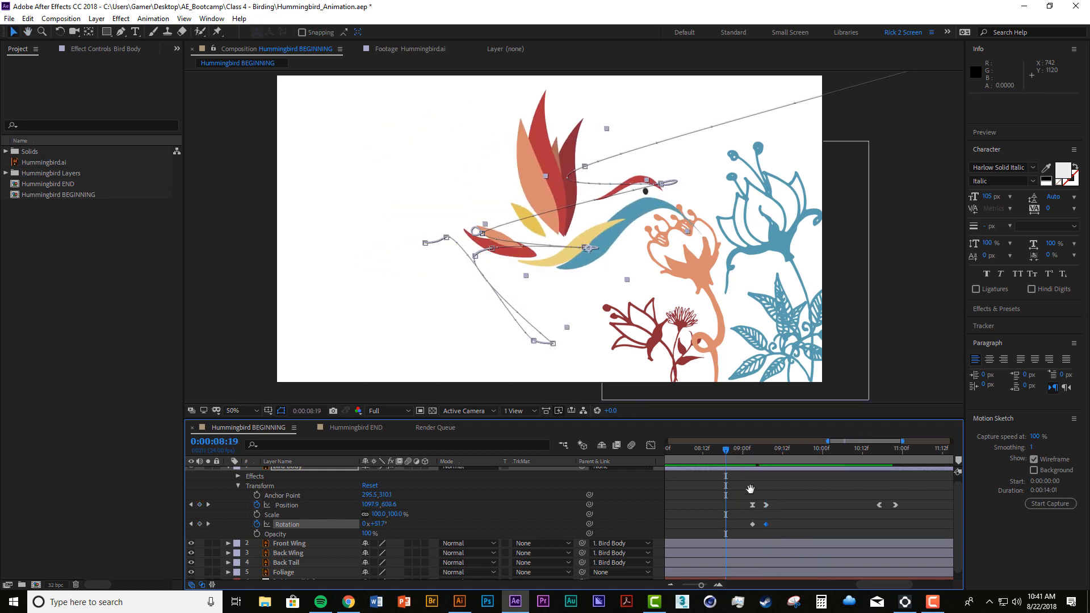
Preview the bird's return flight, and set the Bird Body rotation to 20.2° at 0:00:09:21.
key(space)
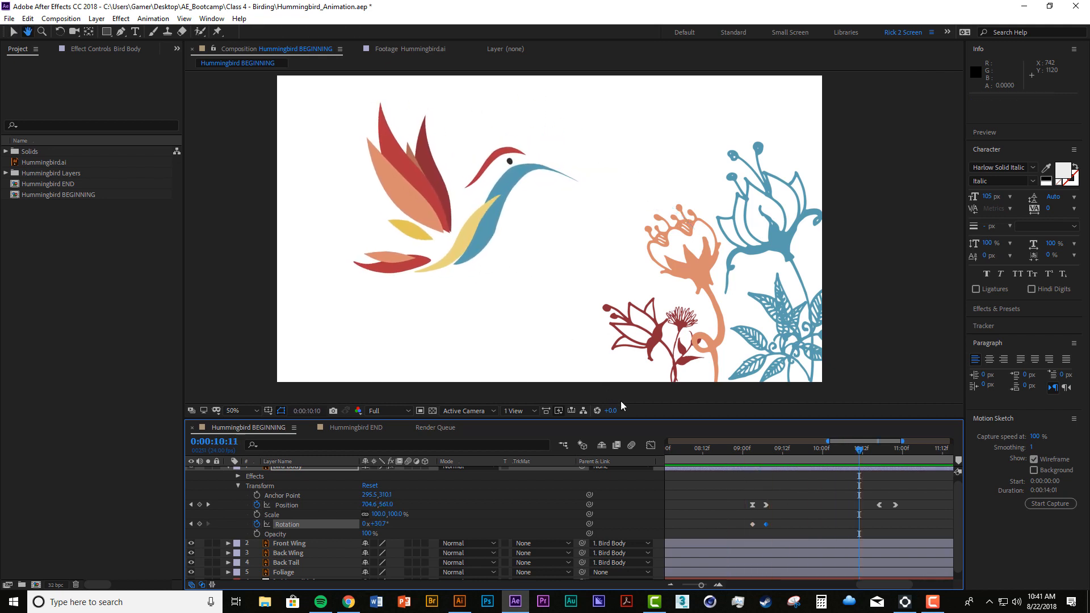
click(739, 448)
key(space)
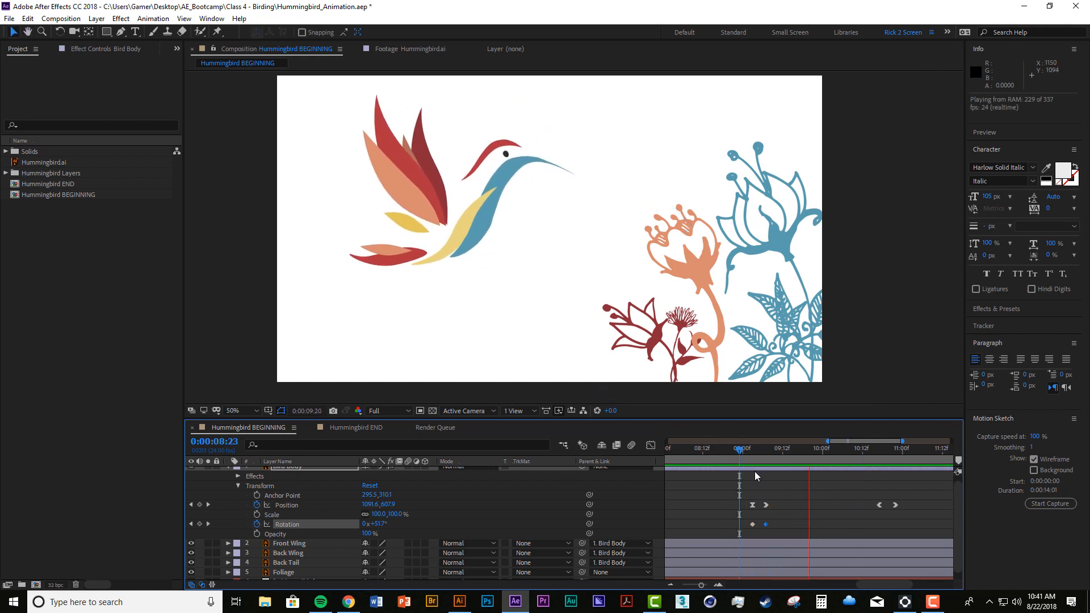
click(794, 448)
drag(801, 455, 812, 458)
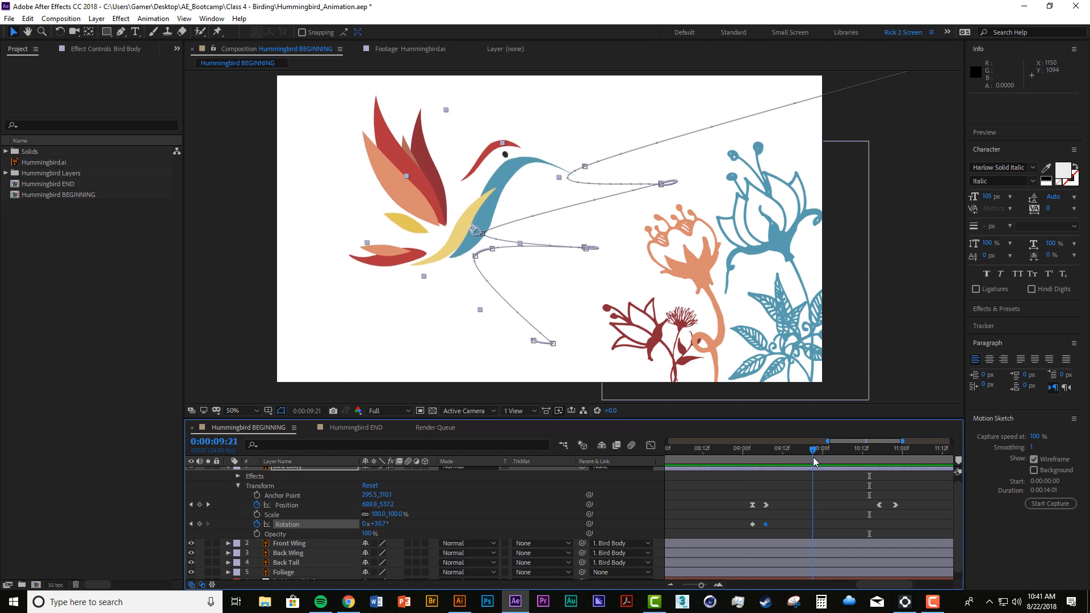
drag(385, 525, 323, 521)
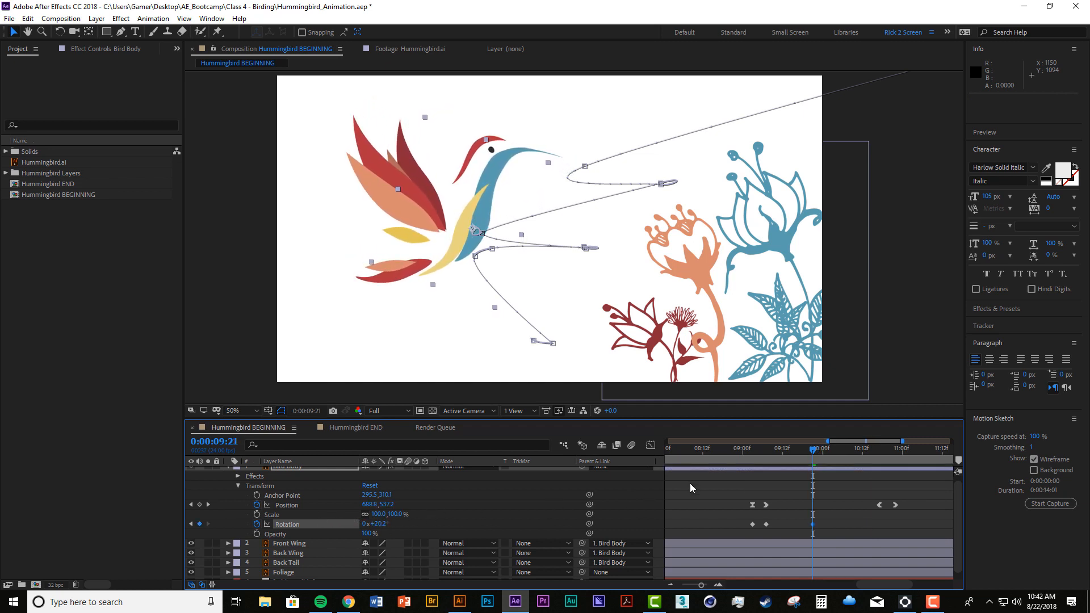
Keyframe Bird Body rotation at 20.2° at 0:00:10:14 and 0:00:10:18, and rotate it to 61.3° at 0:00:10:23.
drag(817, 454, 870, 459)
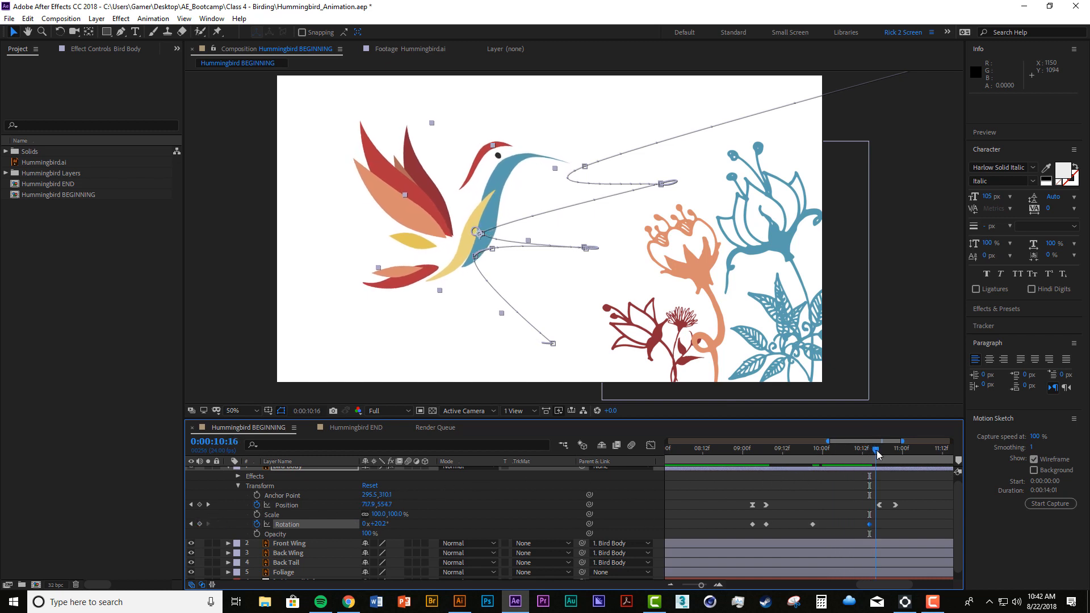
drag(877, 450, 881, 454)
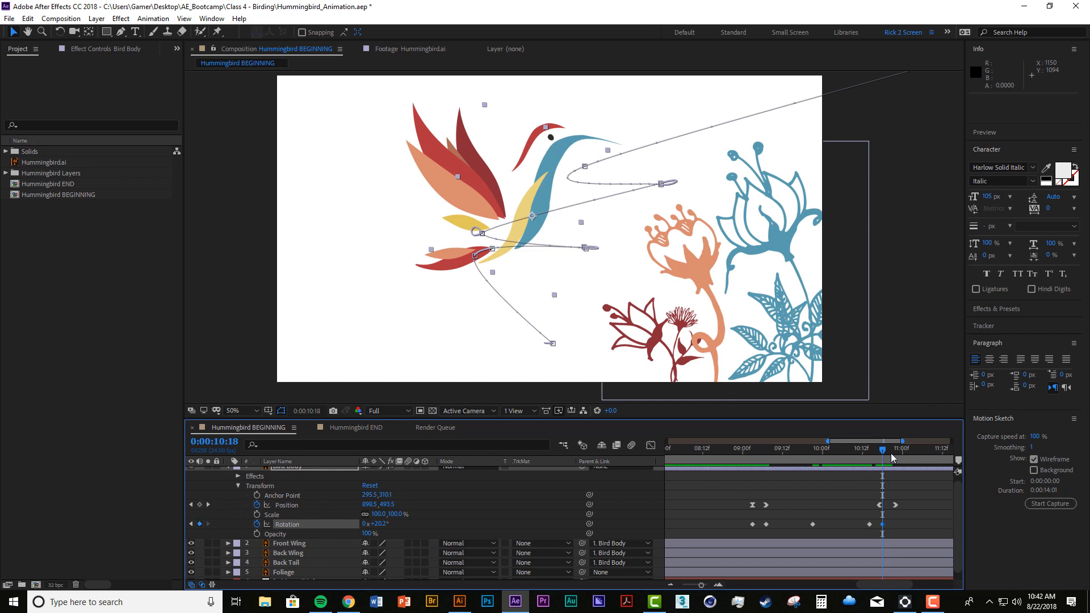
drag(891, 453, 897, 458)
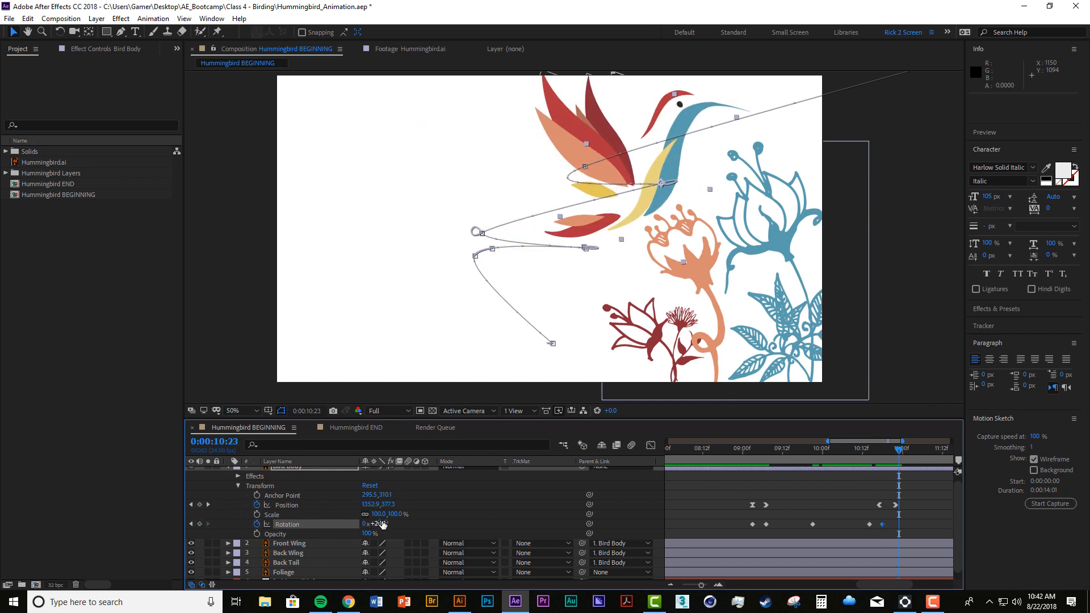
drag(382, 523, 816, 464)
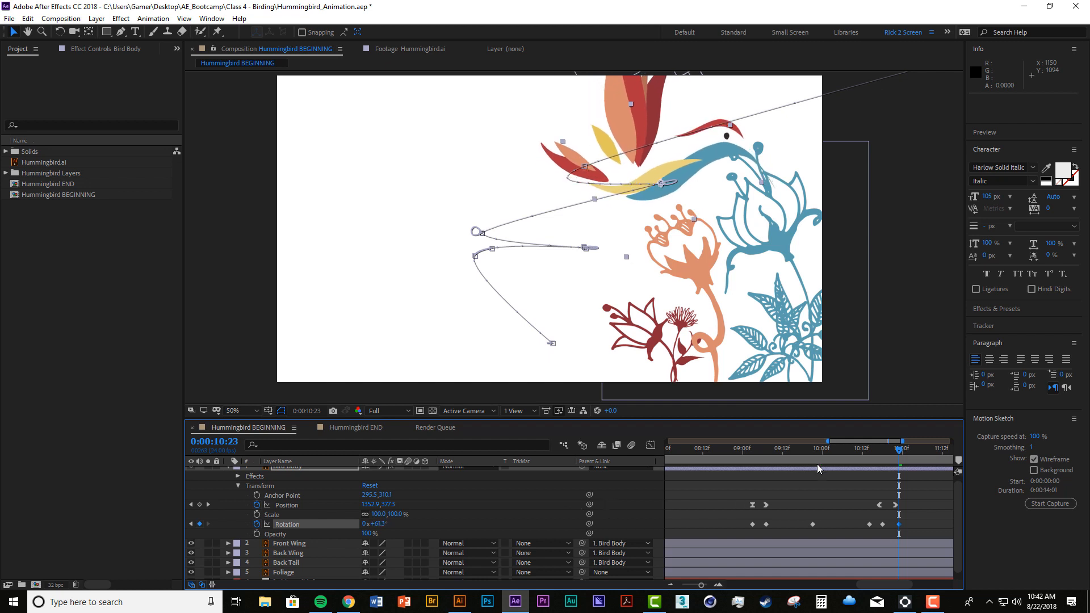
Preview the new tilt and set the Bird Body rotation keyframe at 0:00:10:14 to 29.2°.
key(space)
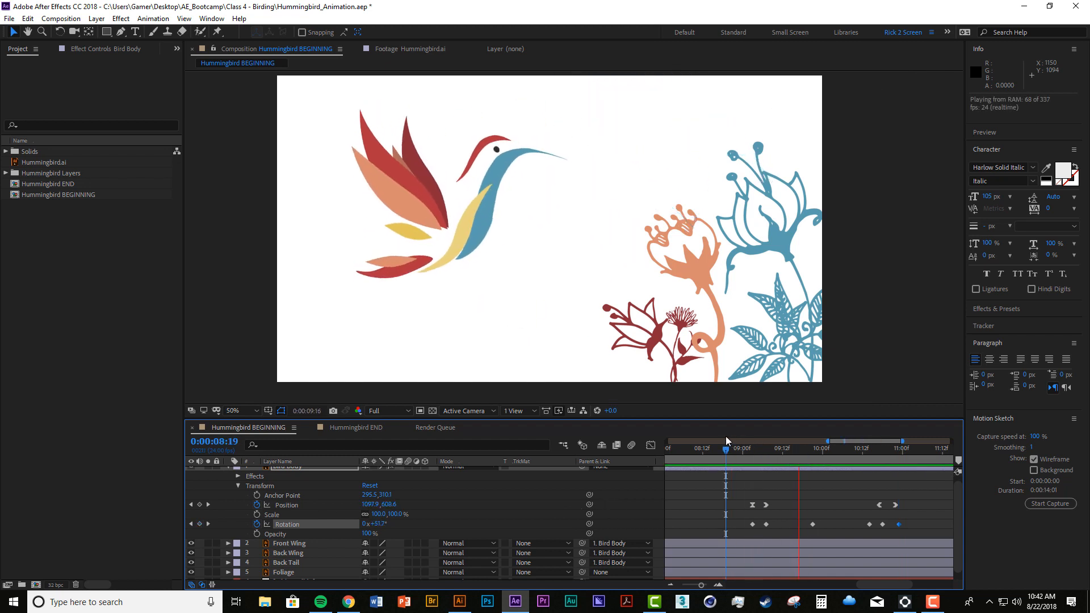
click(833, 450)
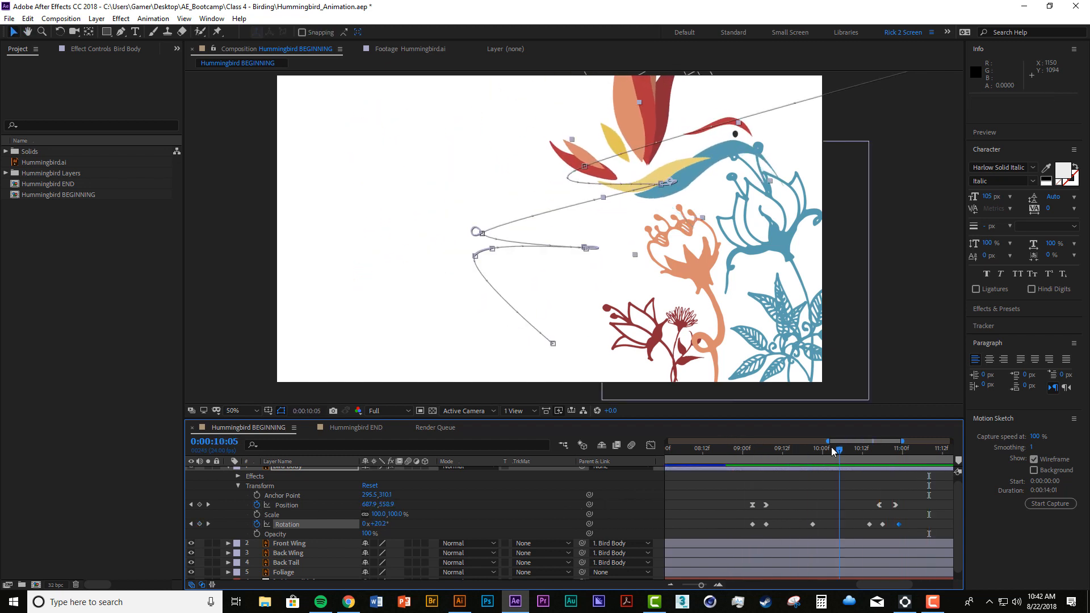
drag(833, 448, 734, 446)
key(space)
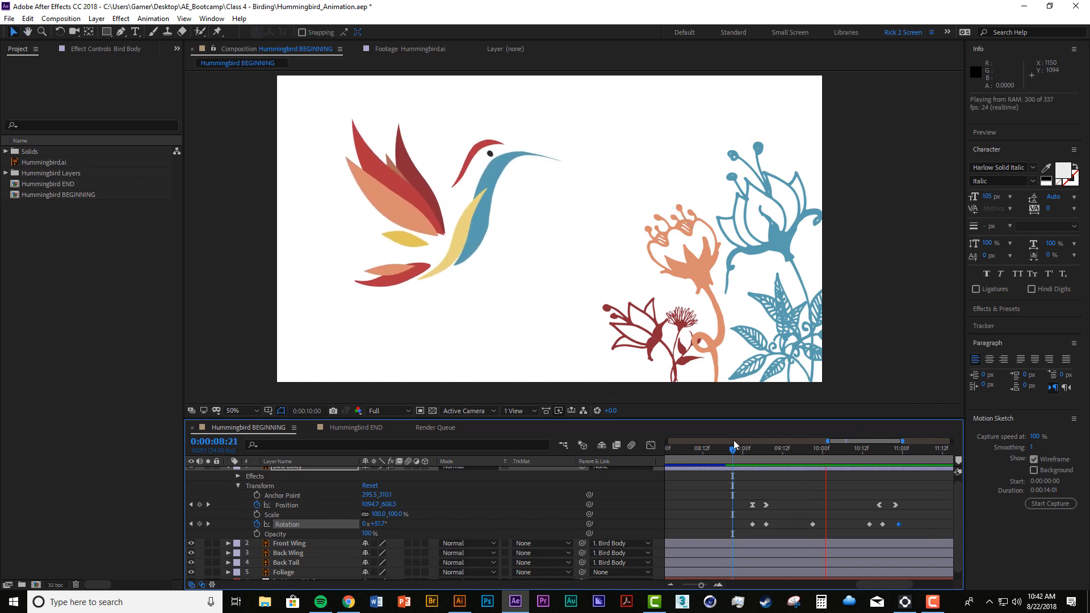
key(space)
drag(878, 451, 869, 465)
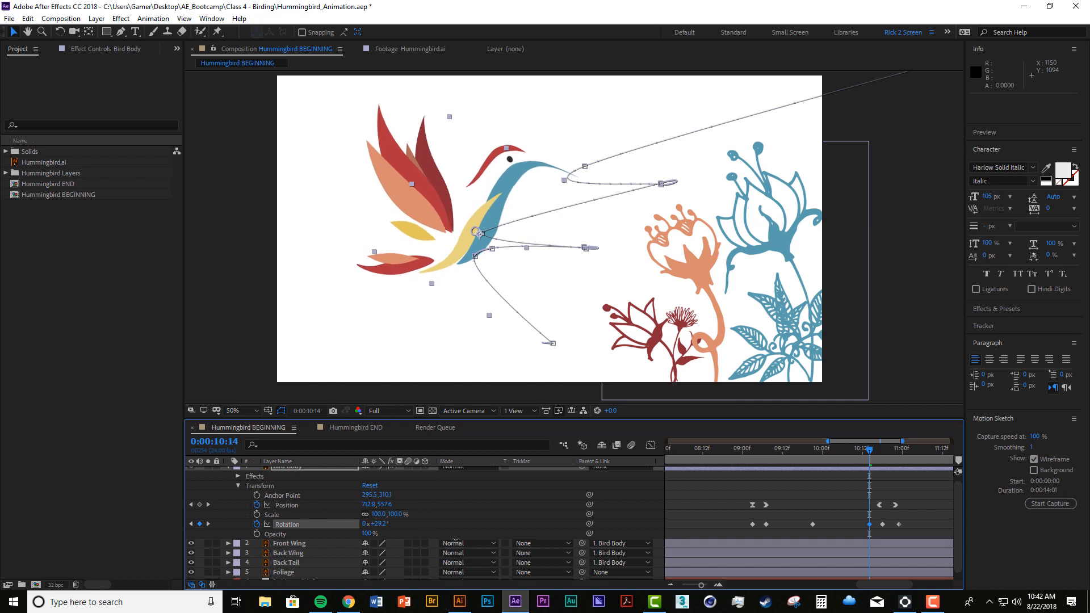
Replay the section and set the Bird Body rotation keyframe at 0:00:09:21 to 32.2°.
click(726, 451)
key(space)
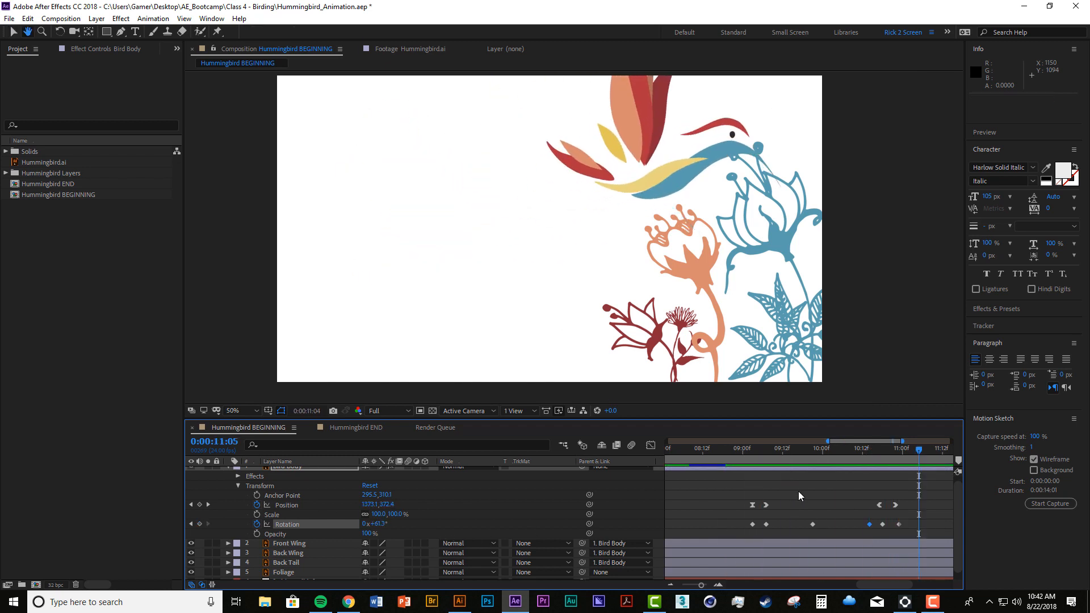
click(733, 449)
key(space)
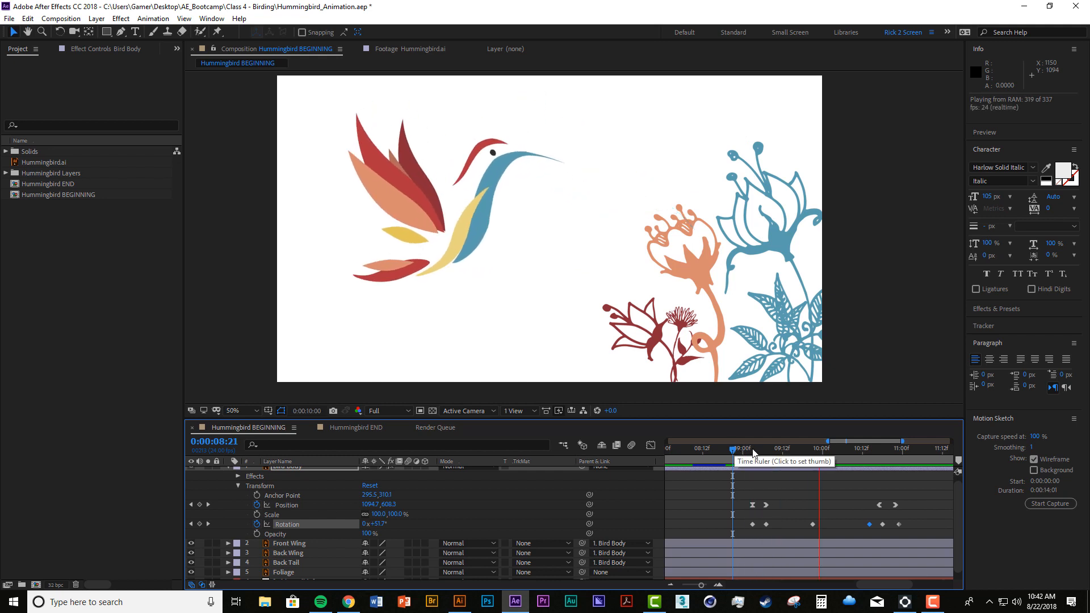
key(space)
drag(812, 466, 812, 466)
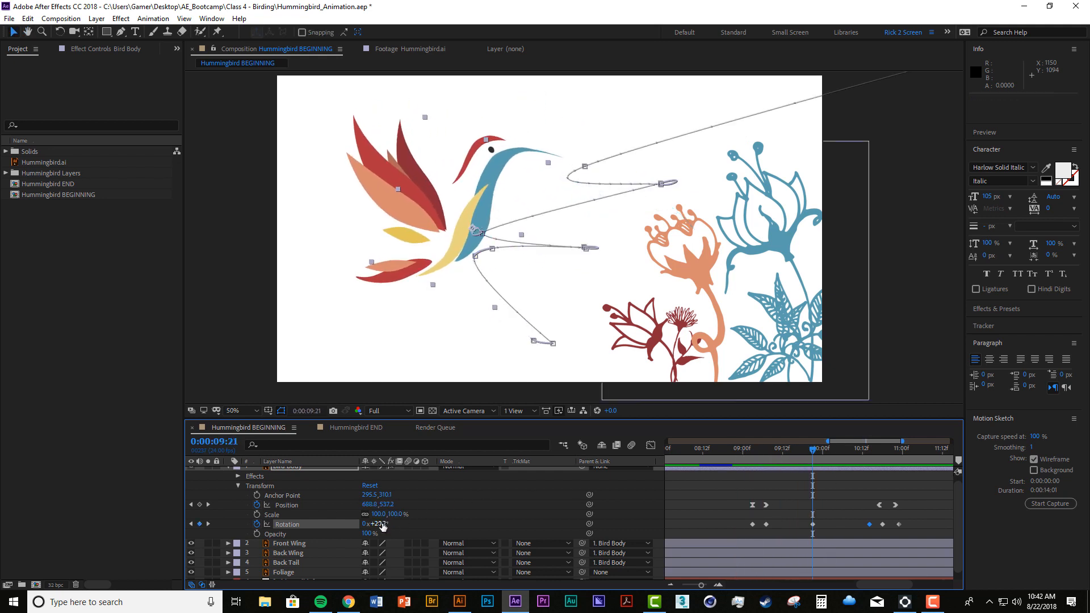
Check the motion from about 0:00:09:00 and fine-tune the rotation keyframe at 0:00:09:21 to about 35°.
click(733, 449)
key(space)
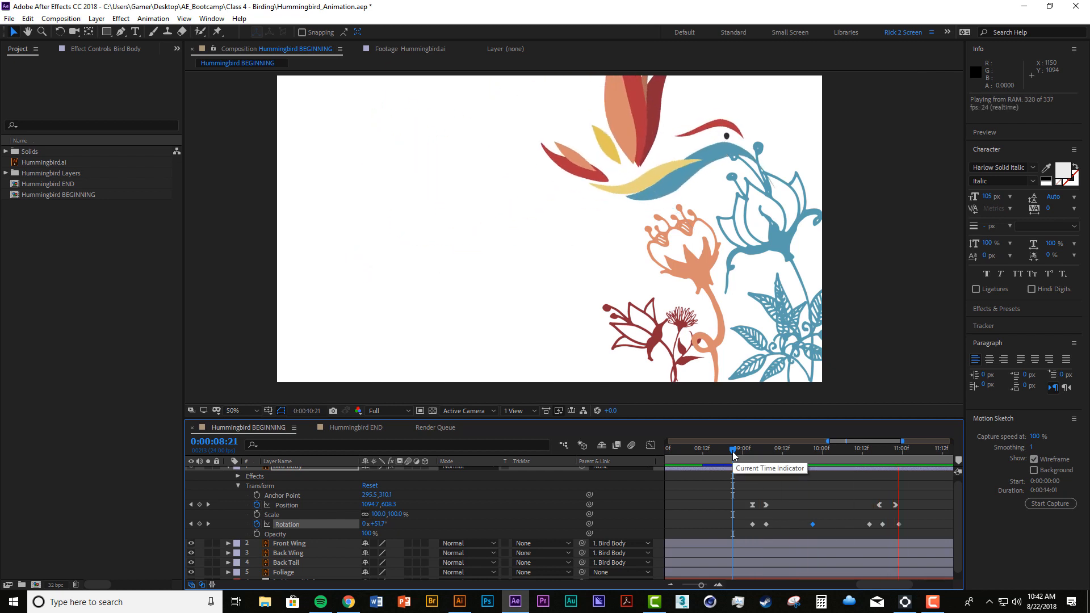
key(space)
click(737, 451)
key(space)
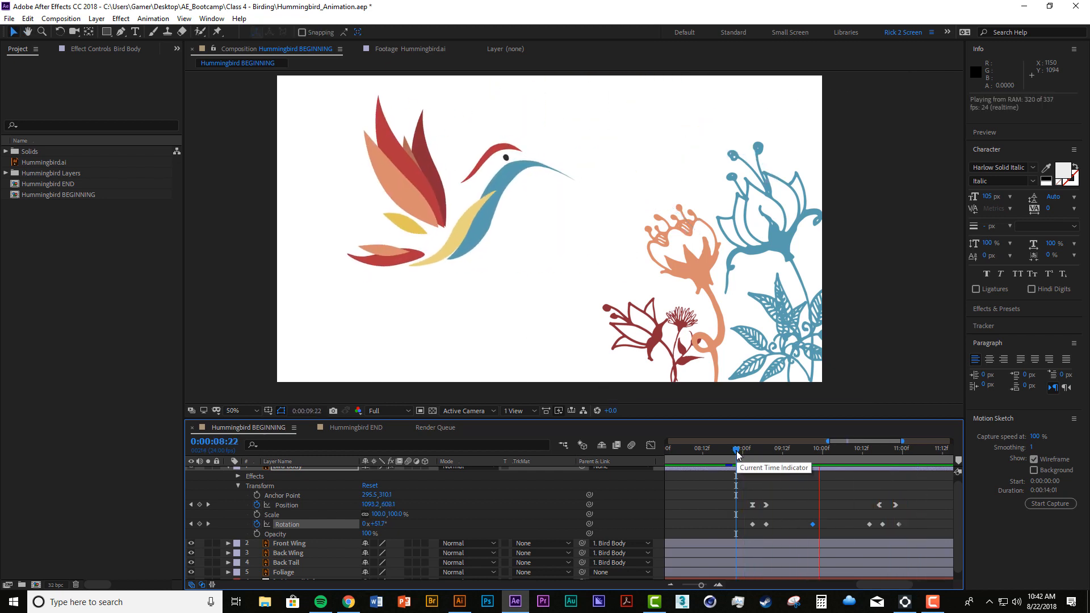
key(space)
click(743, 448)
key(space)
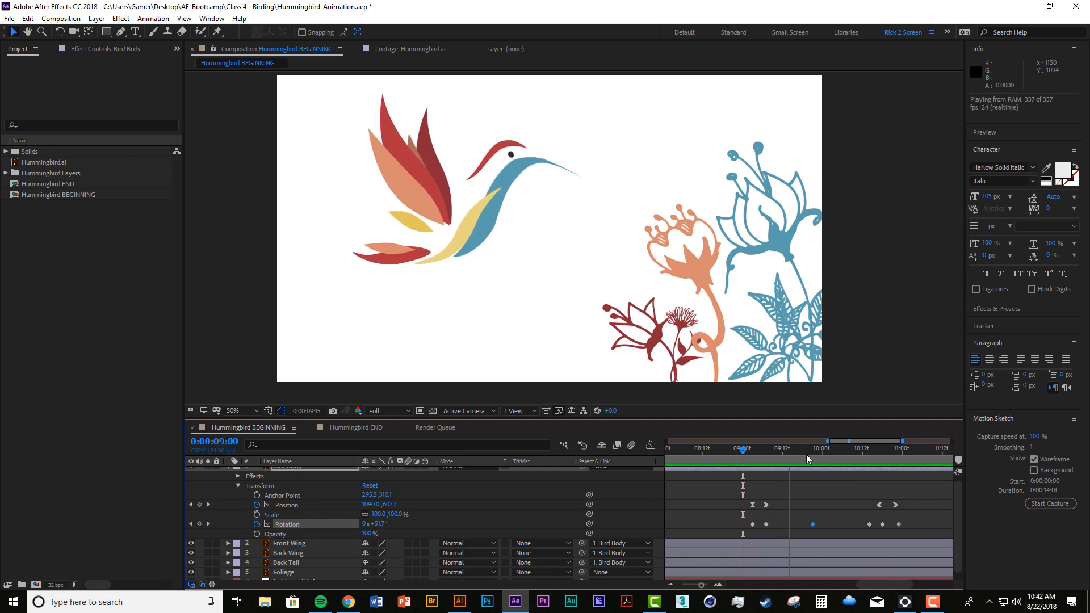
key(space)
click(814, 453)
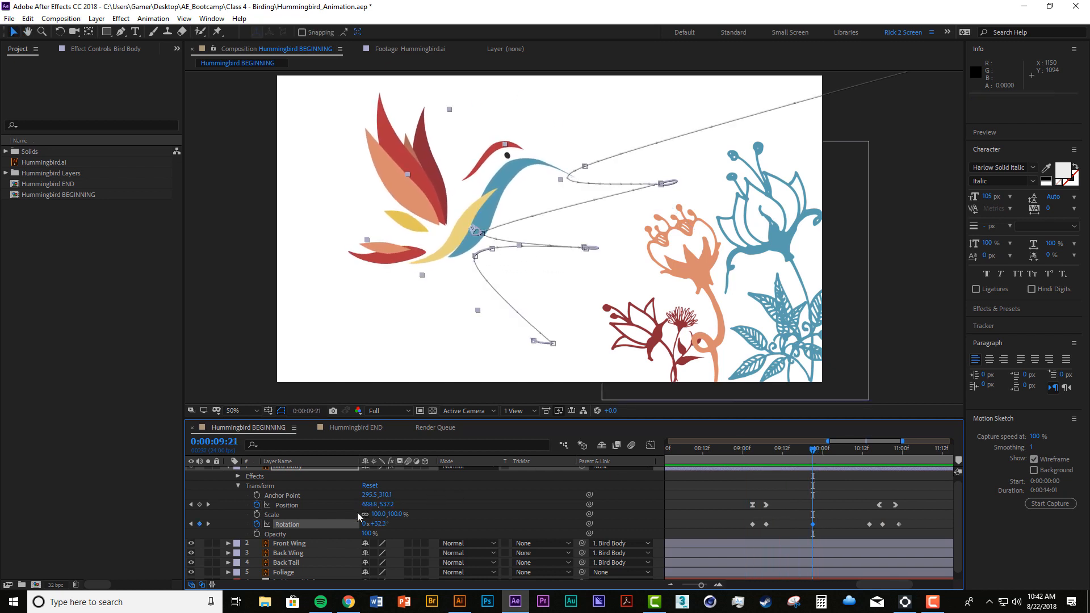
drag(382, 525, 400, 529)
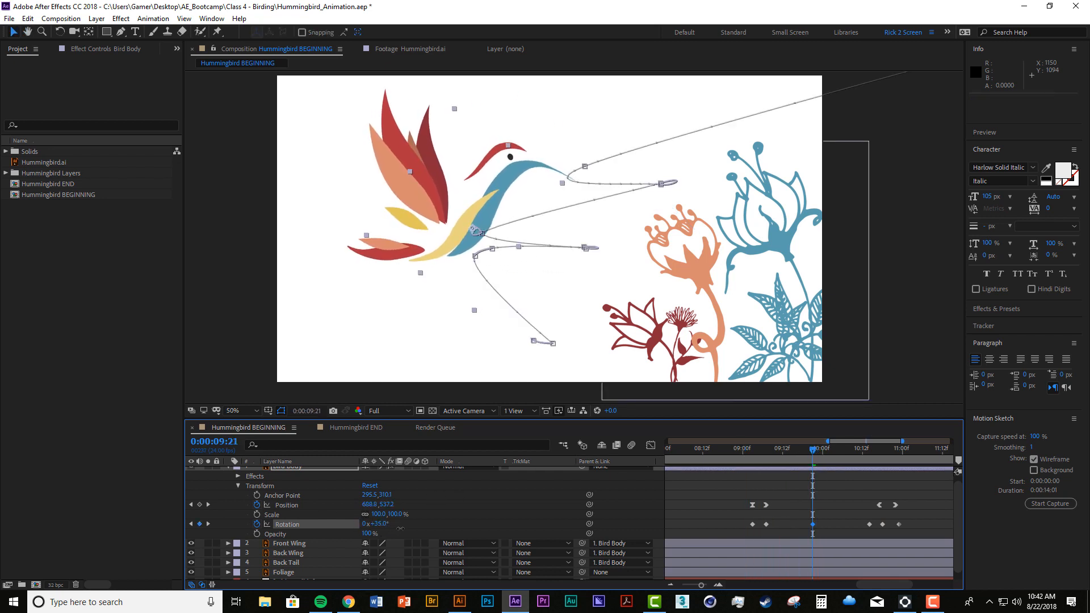
Play back the Bird Body flight from about 0:00:08:16 through 0:00:11:00 to check the rotation timing.
click(742, 449)
key(space)
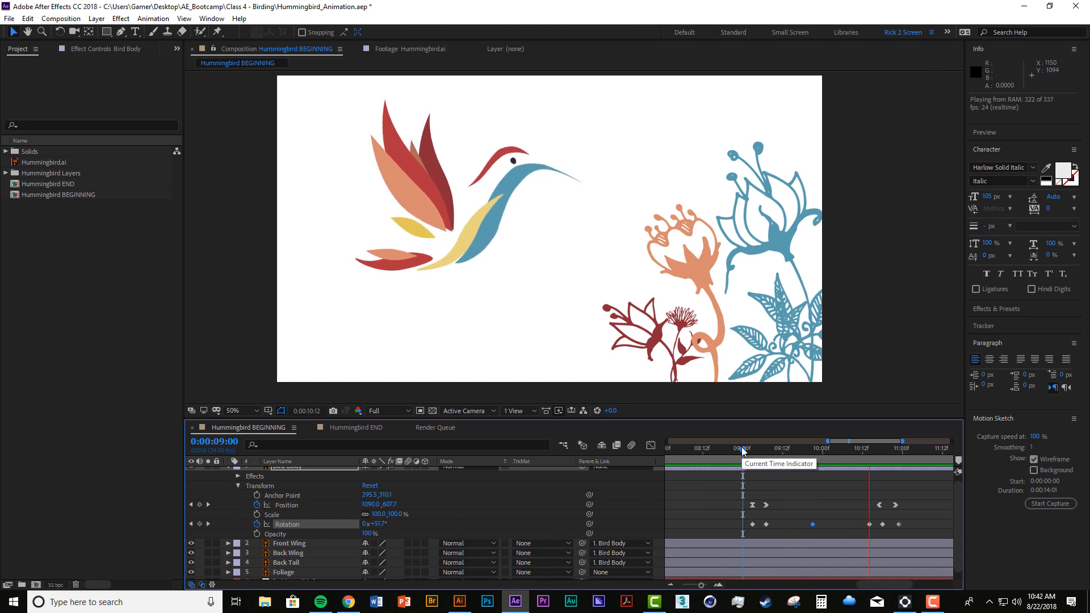
key(space)
click(727, 452)
key(space)
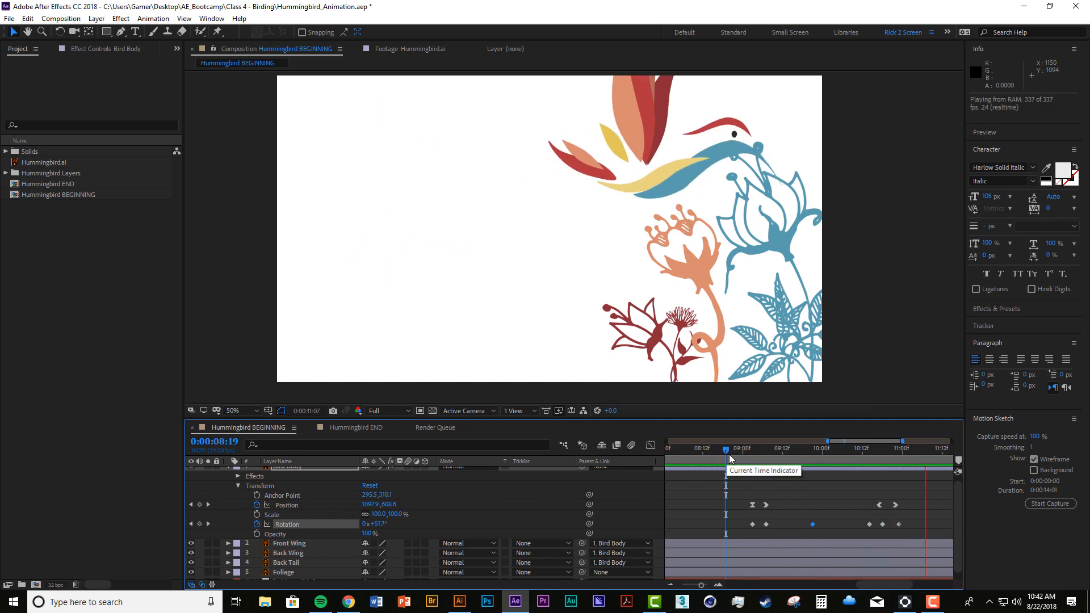
key(space)
click(716, 451)
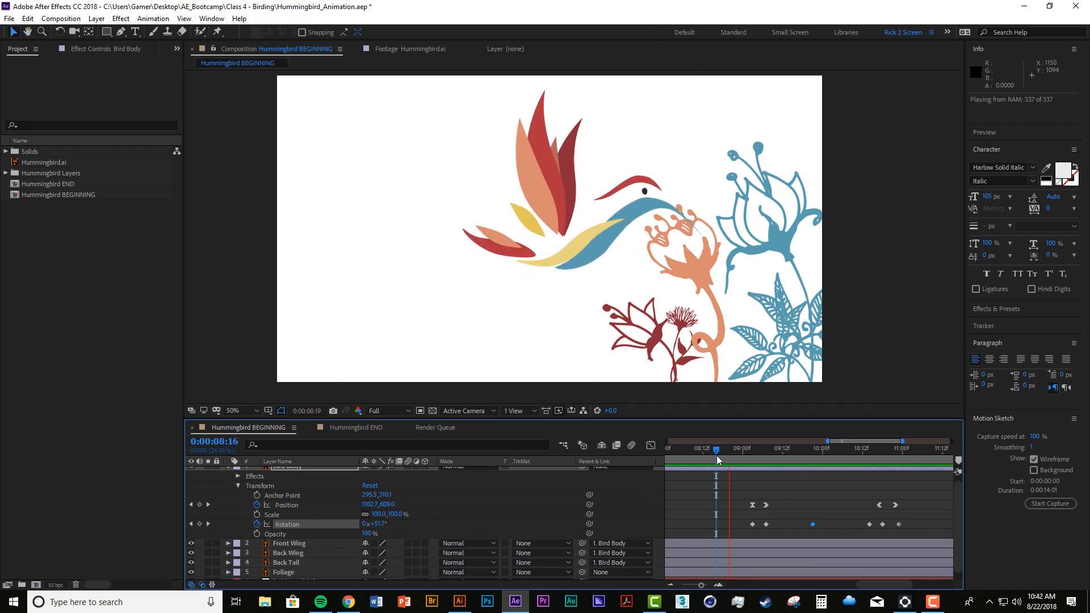
key(space)
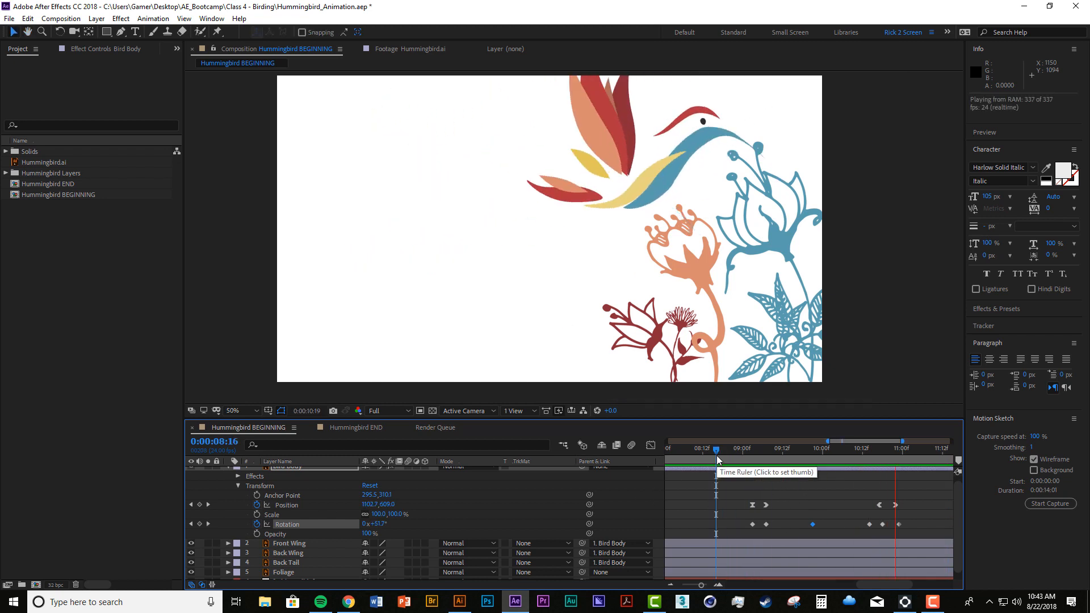
key(space)
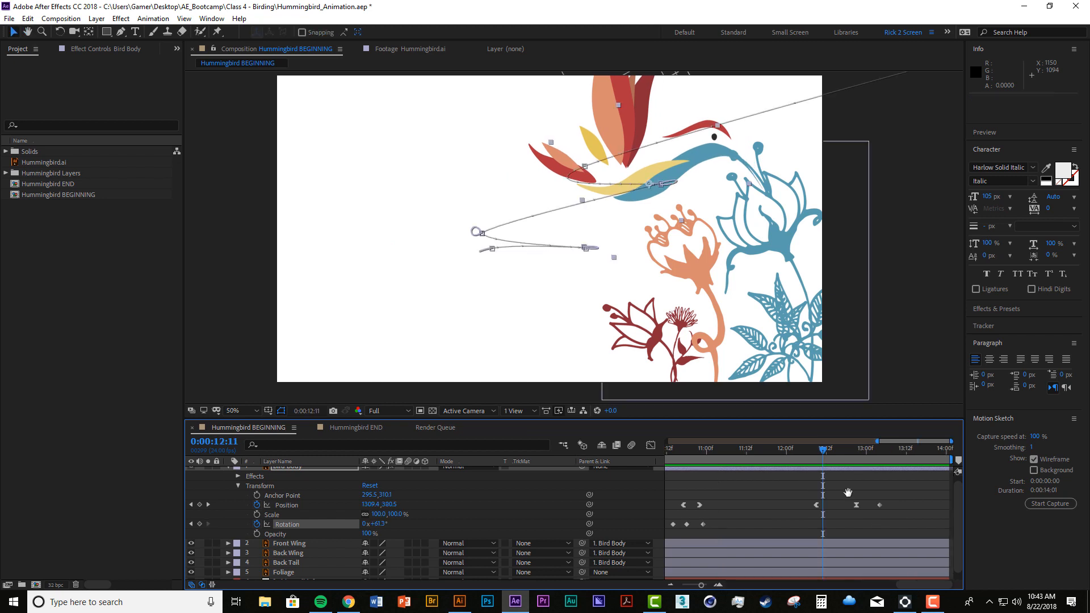
Keyframe Bird Body rotation at 61.3° near 0:00:12:12 and rotate it to 40.7° near 0:00:12:20 for the exit.
key(space)
click(814, 452)
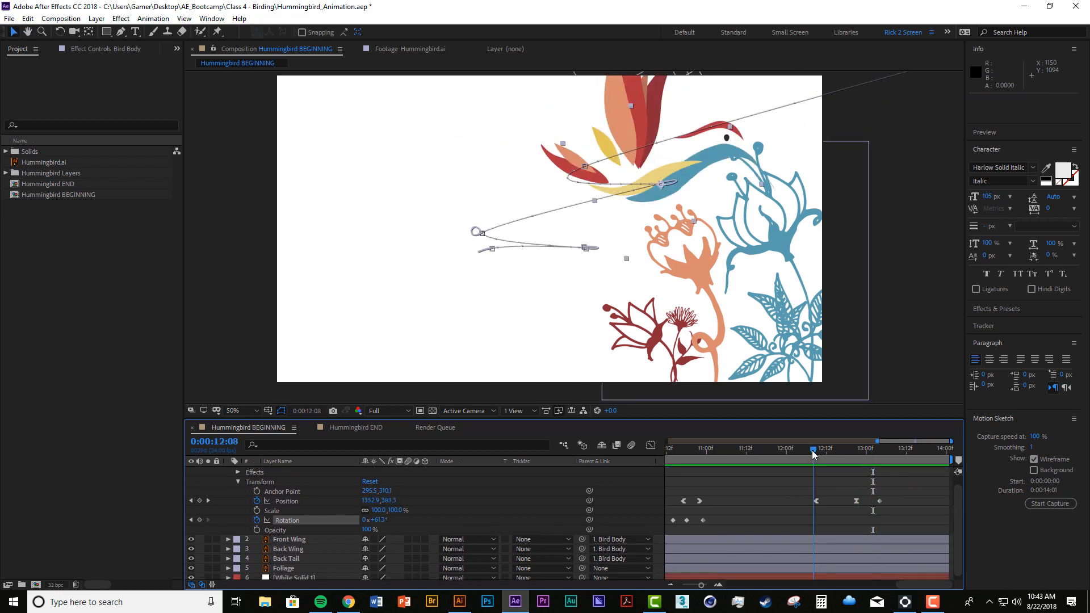
drag(814, 451, 836, 461)
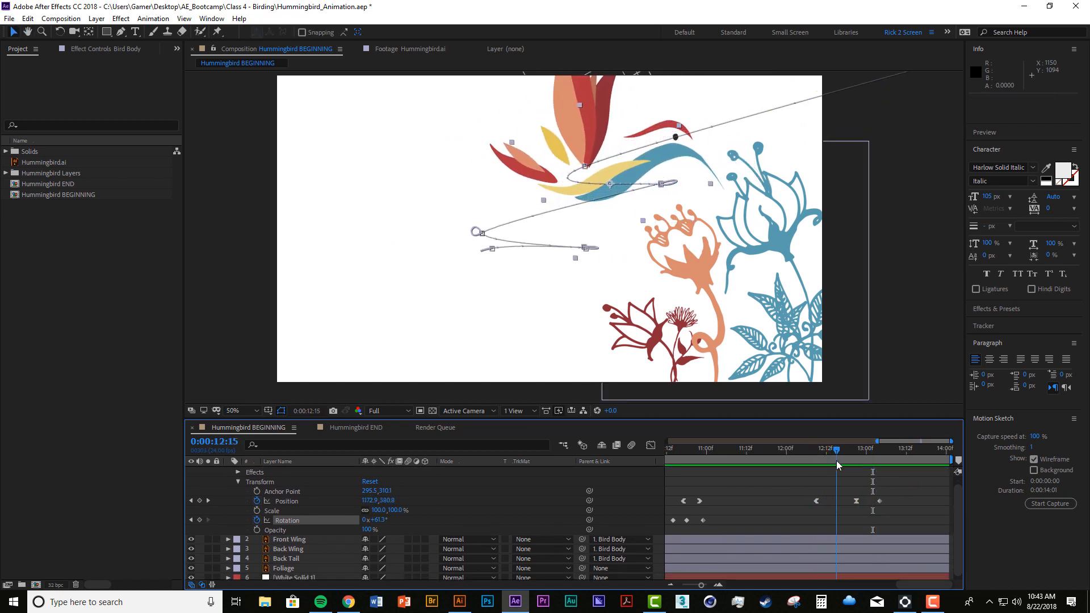
click(194, 519)
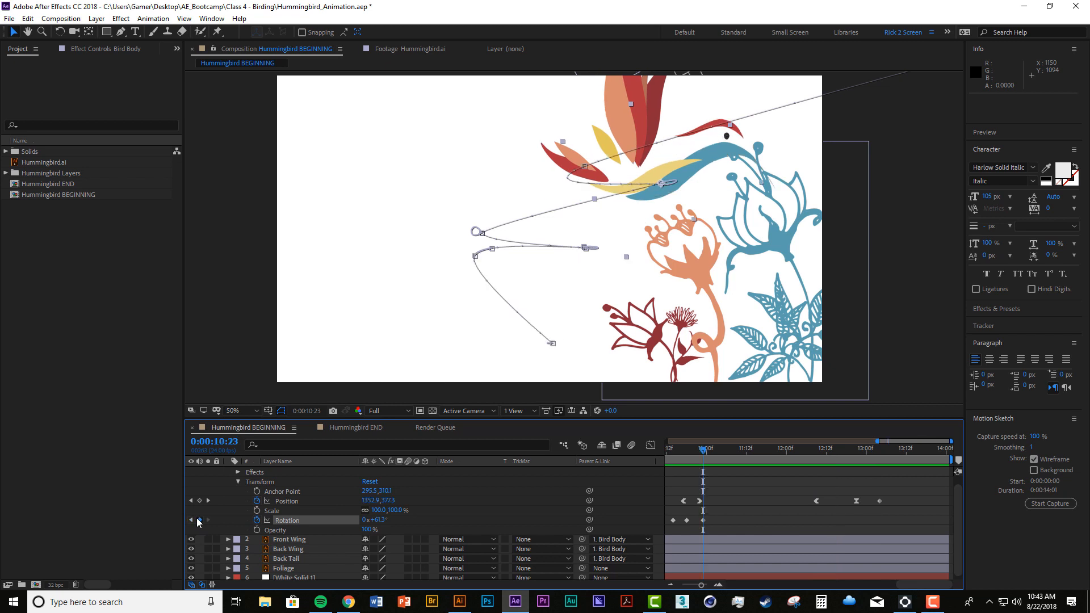
drag(795, 452, 853, 454)
drag(373, 519, 405, 518)
Preview the bird's exit rotation from about 0:00:12:00.
drag(856, 451, 786, 450)
key(space)
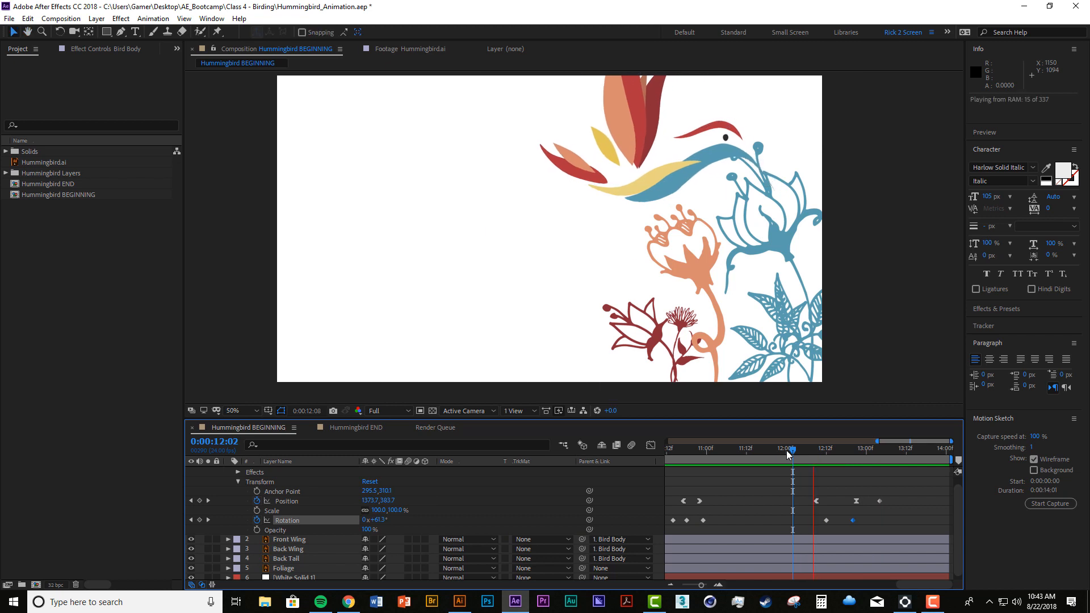
key(space)
key(space)
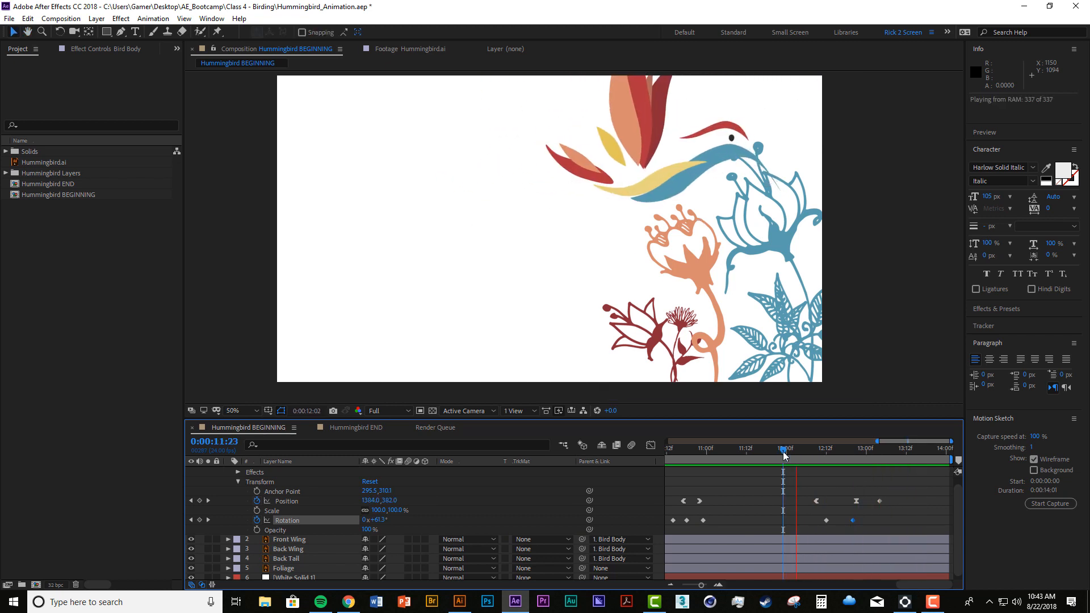
Show the composition's full duration in the timeline and play the animation from 0:00:00:00.
drag(755, 489, 898, 498)
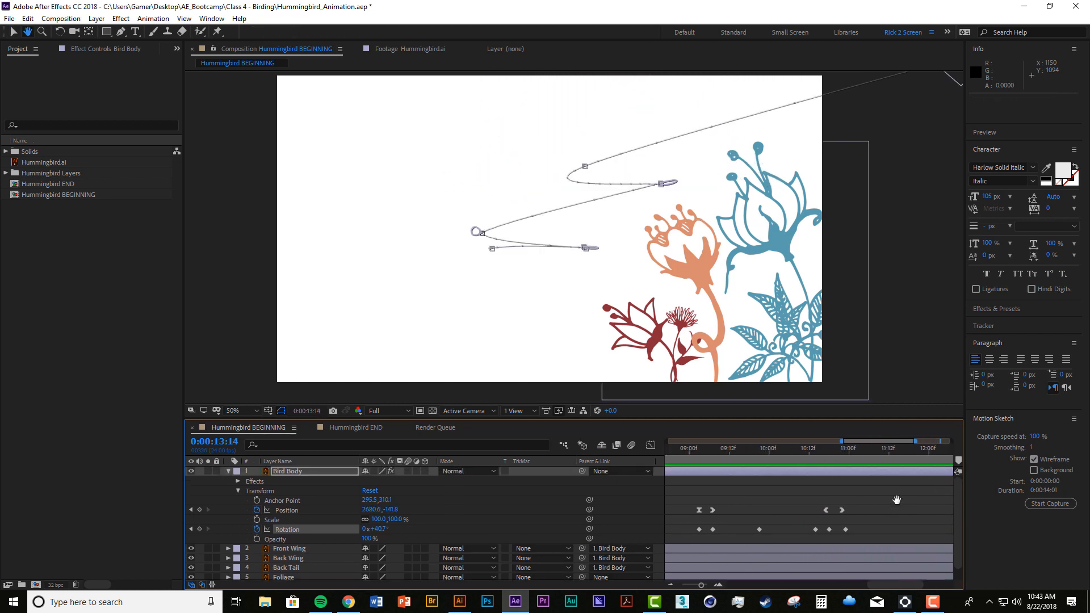
drag(786, 497, 804, 498)
click(670, 585)
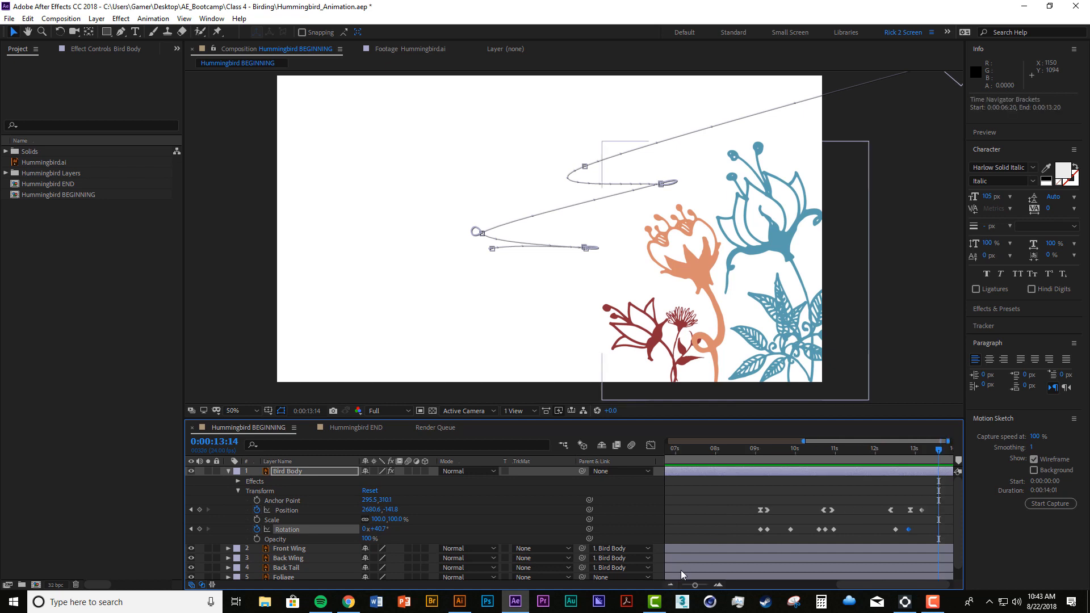
scroll(680, 570, down, 1)
drag(731, 535, 766, 524)
click(668, 584)
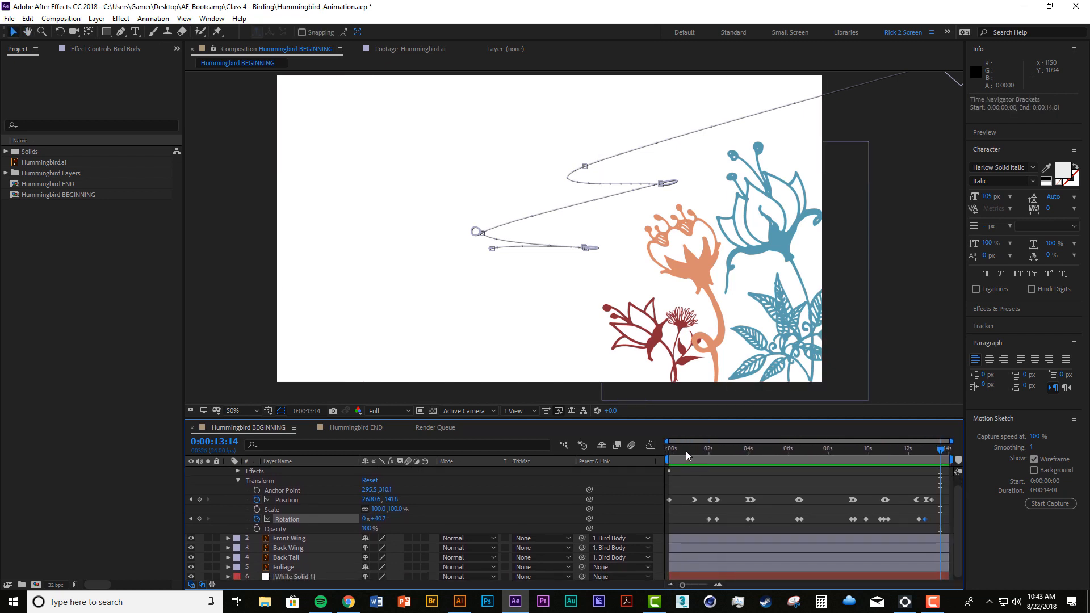
drag(686, 451, 663, 448)
key(space)
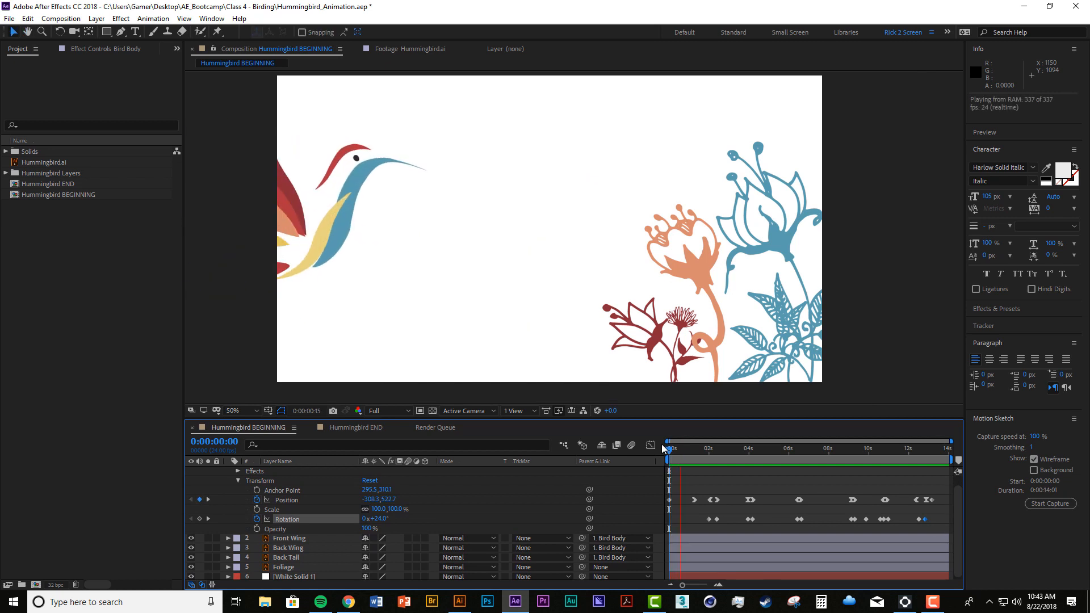
key(space)
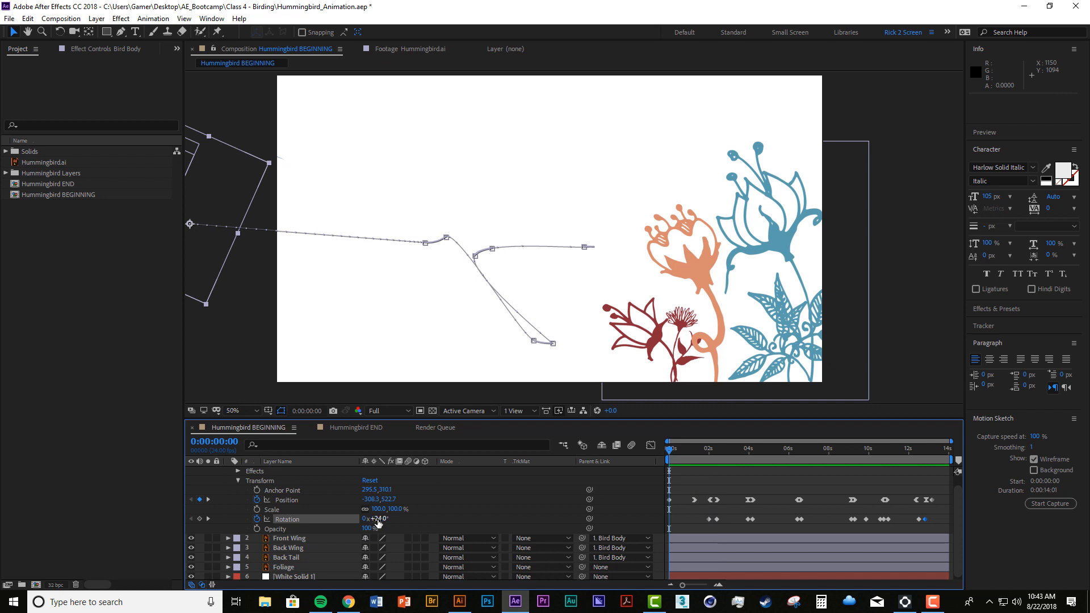
Keyframe the Bird Body rotation at 49° at 0:00:00:00 and preview the animation from the start.
drag(378, 522, 398, 526)
key(space)
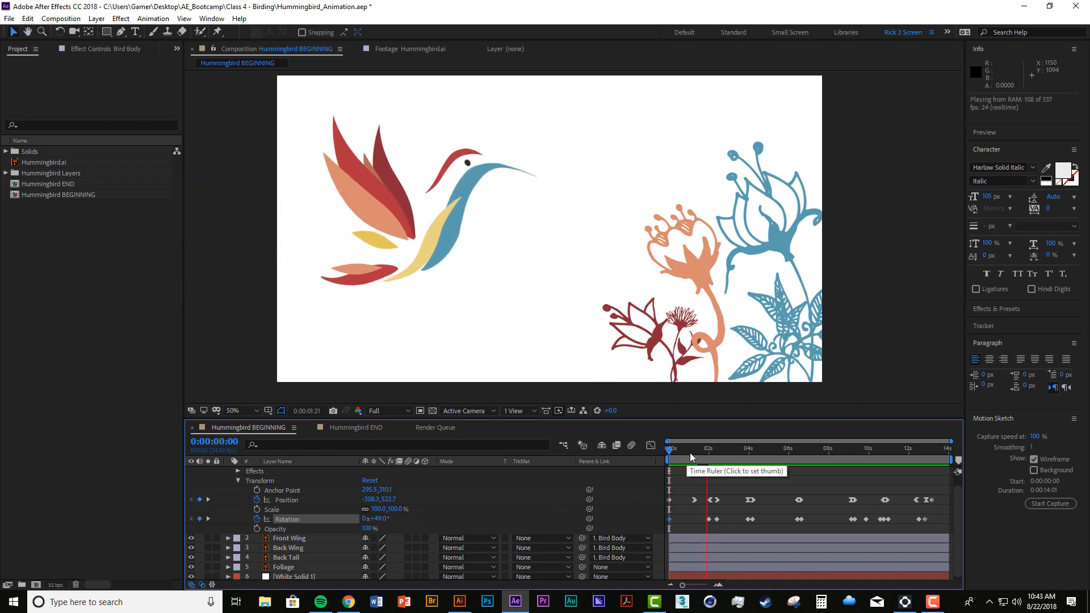
key(space)
key(space)
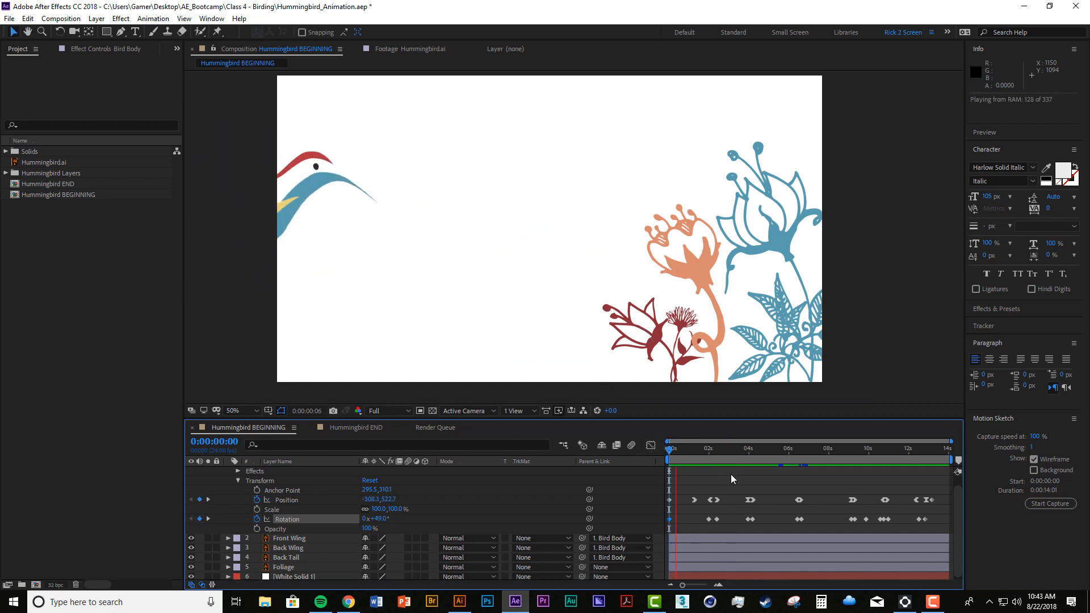
drag(696, 455, 662, 453)
key(space)
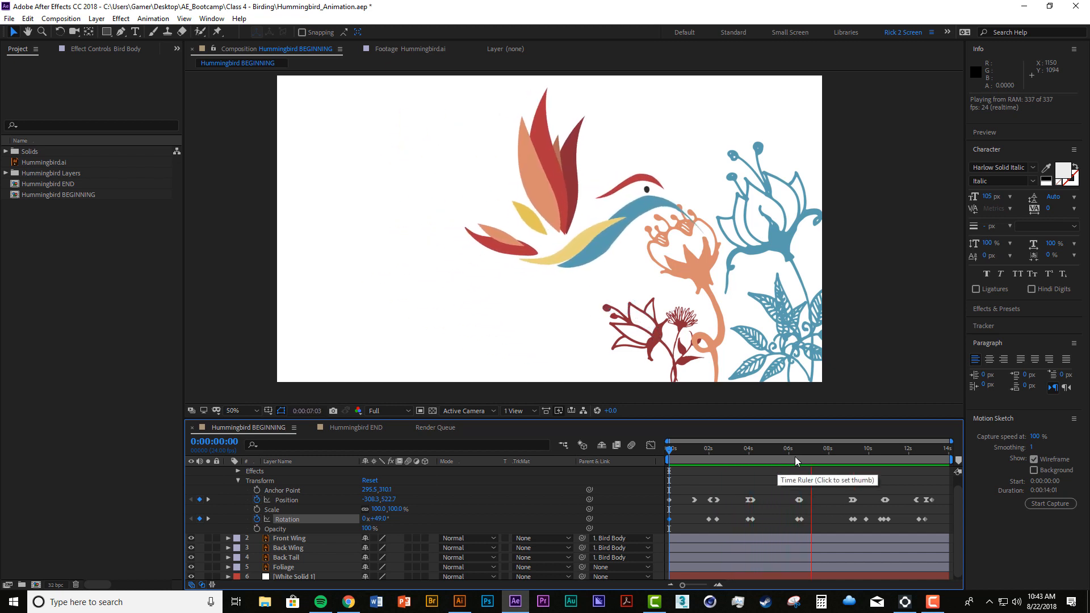
Review the bird's approach to the flowers, playing and scrubbing between about 0:00:02:00 and 0:00:06:06.
click(749, 452)
mouse_move(749, 451)
mouse_down()
mouse_move(788, 459)
mouse_move(747, 454)
mouse_up()
key(space)
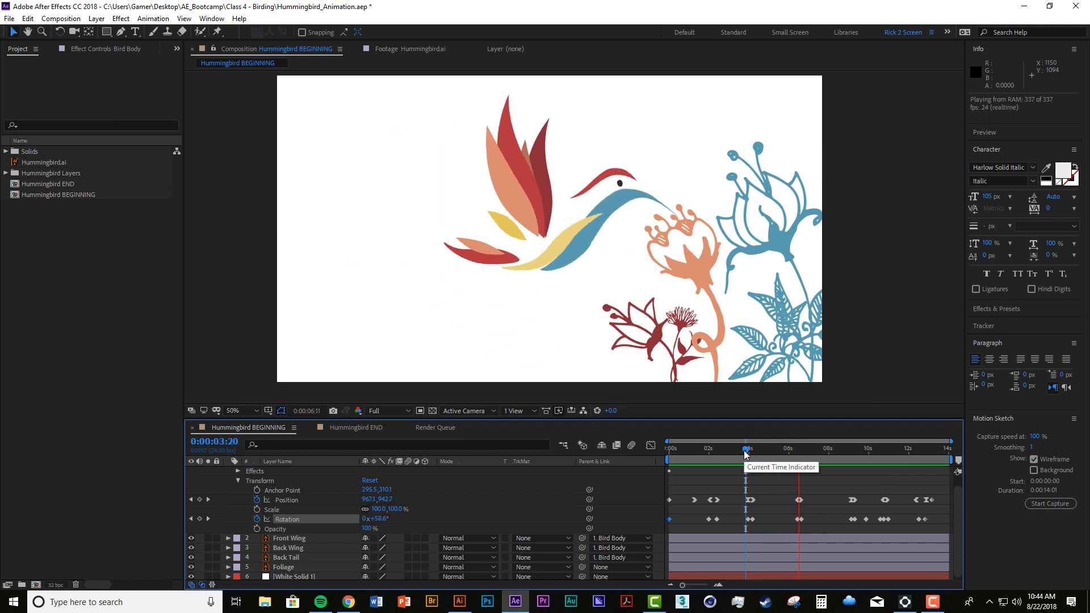
drag(746, 454, 731, 451)
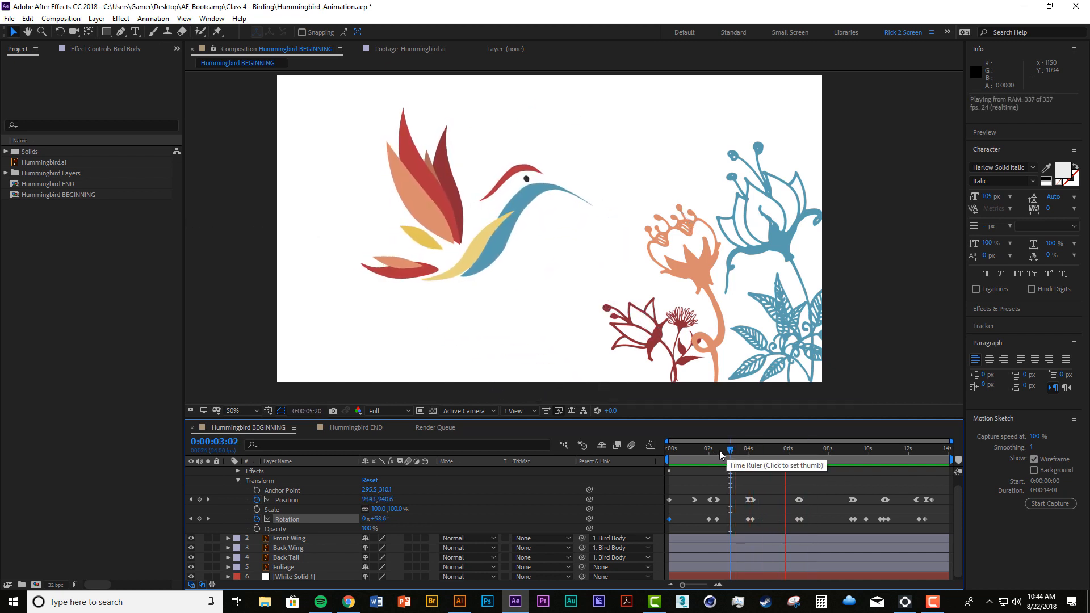
drag(720, 451, 708, 449)
key(space)
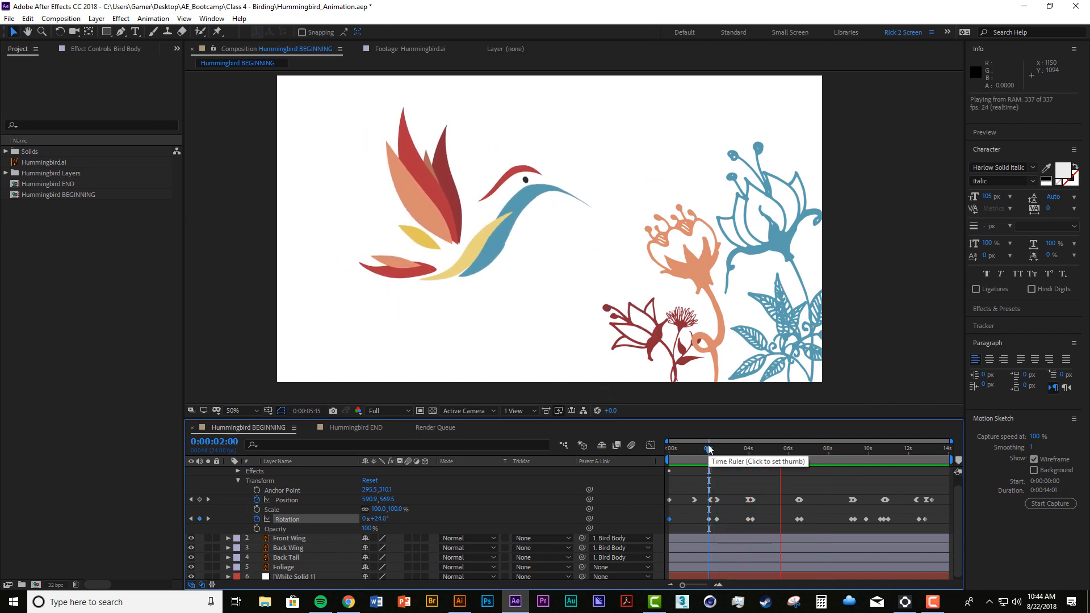
key(space)
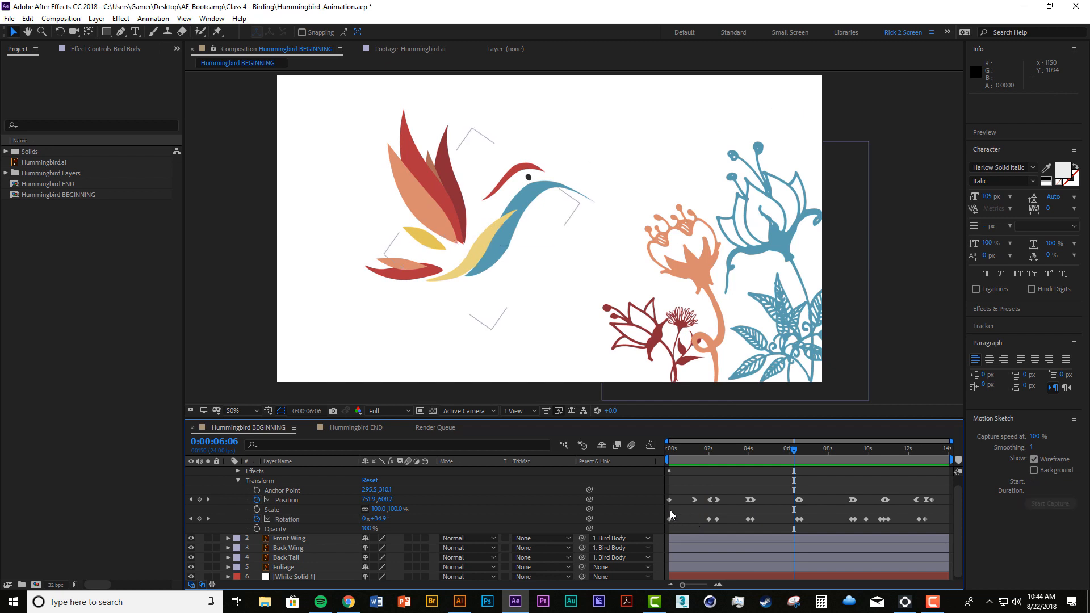
Apply Easy Ease to all Bird Body Rotation keyframes and preview the smoothed motion from 0:00:00:00.
drag(670, 510, 938, 523)
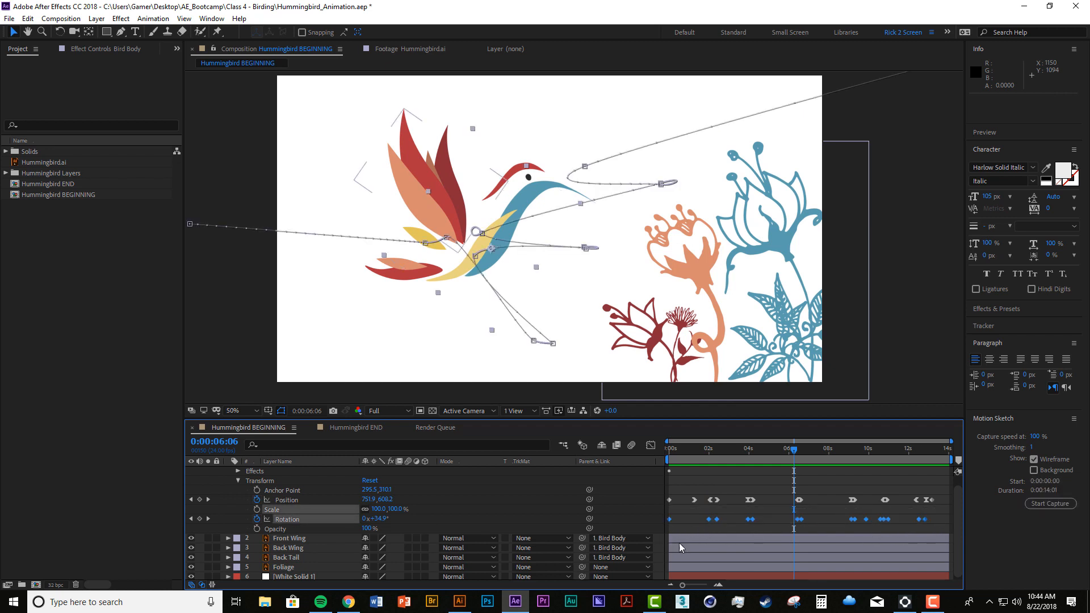
right_click(717, 520)
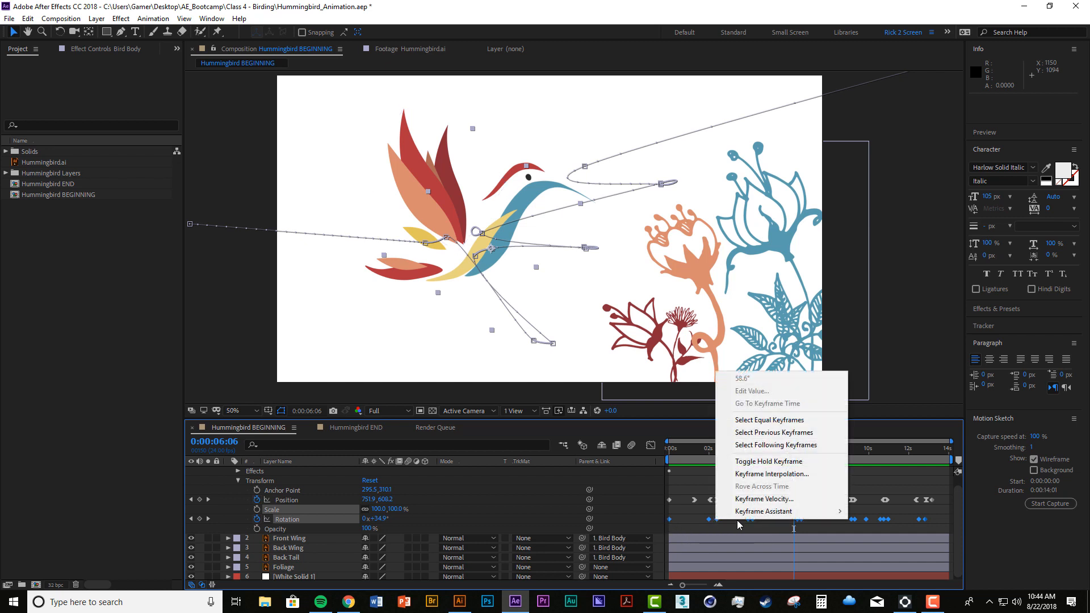
mouse_move(803, 513)
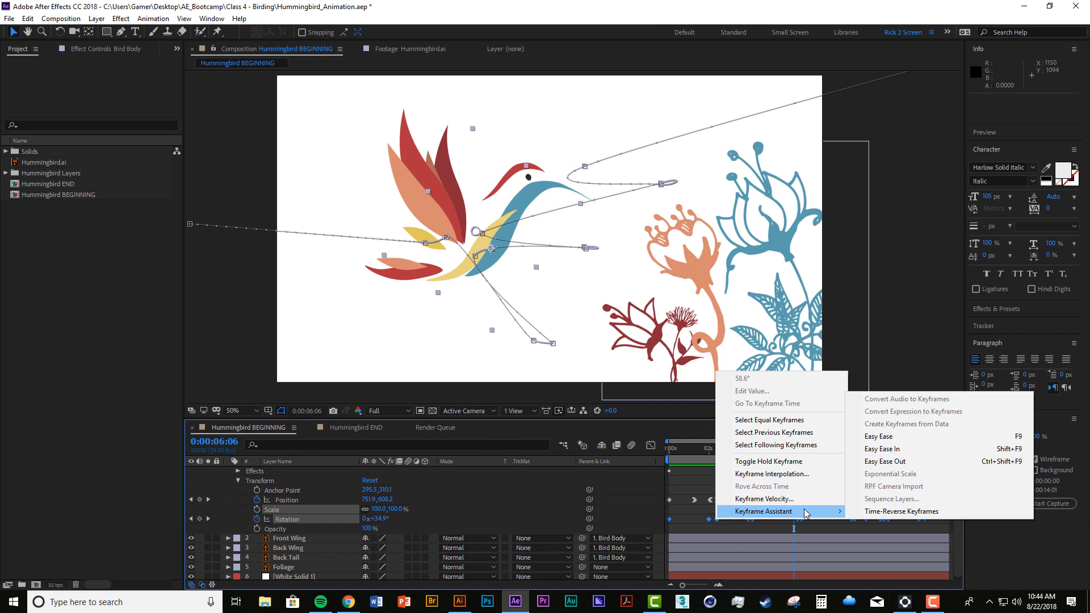
click(934, 441)
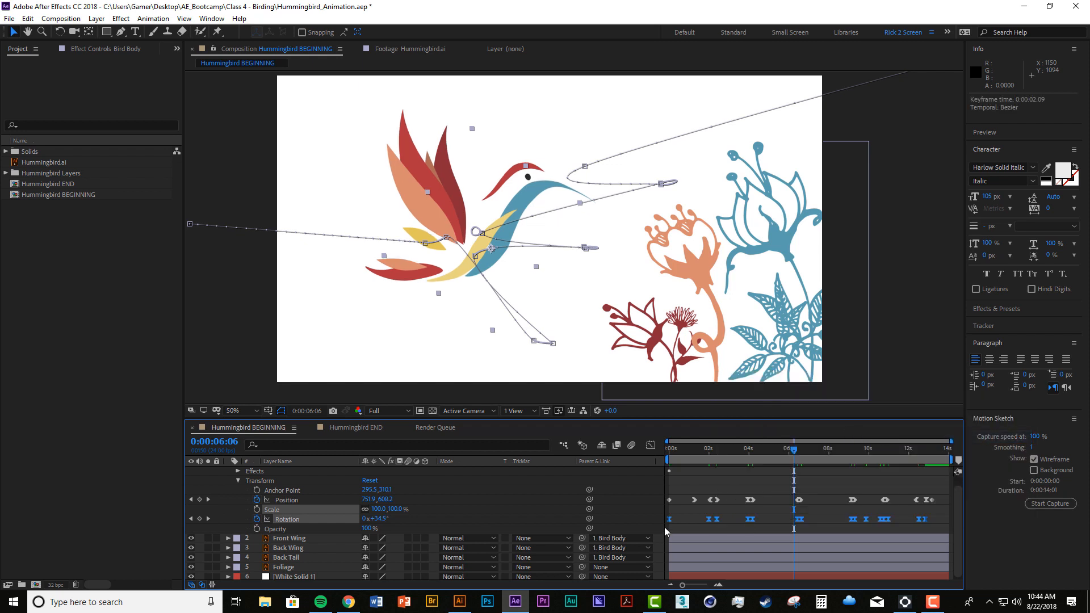
click(725, 516)
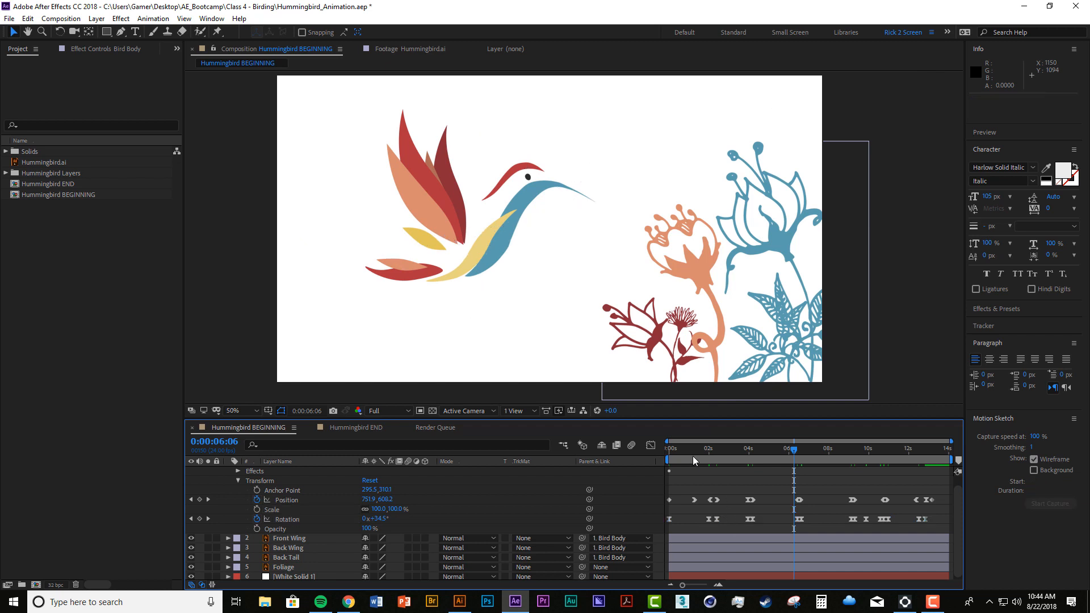
key(space)
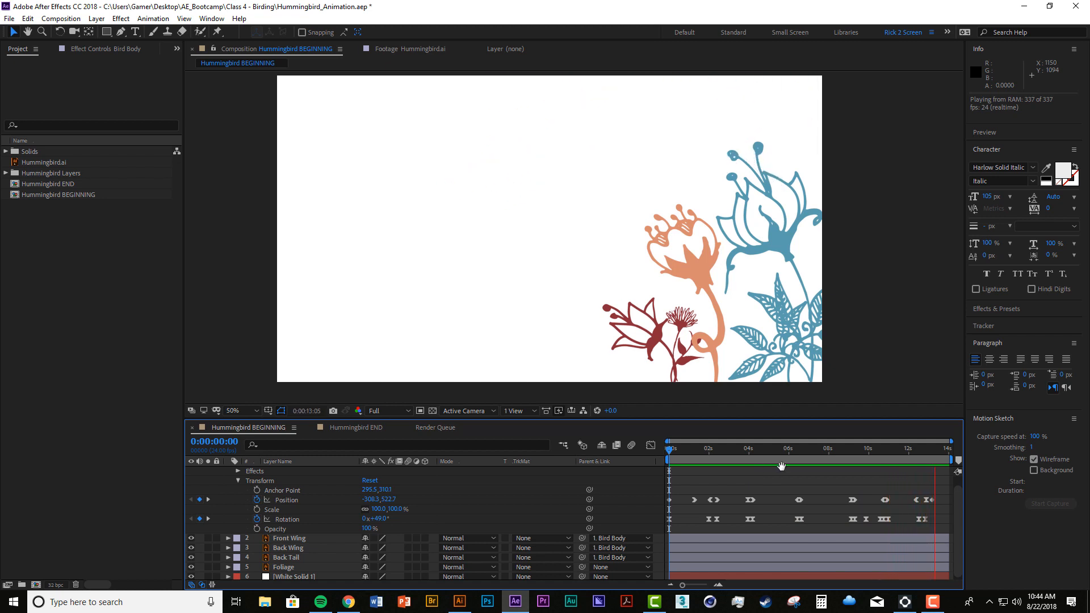
Shift the Bird Body Position and Rotation keyframes near 0:00:09:00 slightly earlier and save the project.
drag(842, 451, 850, 520)
click(834, 448)
key(space)
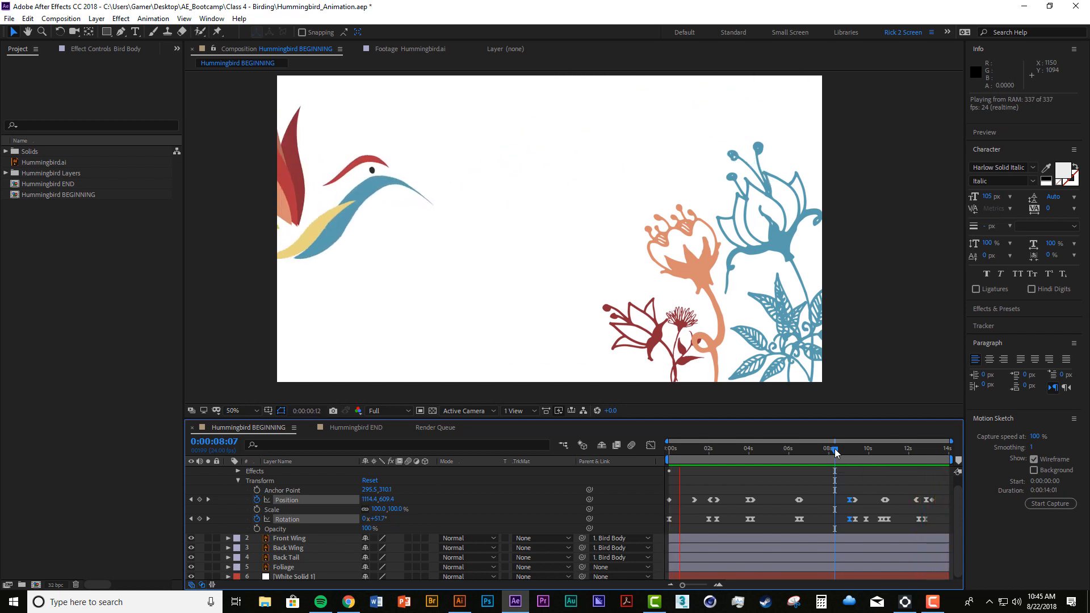
click(738, 487)
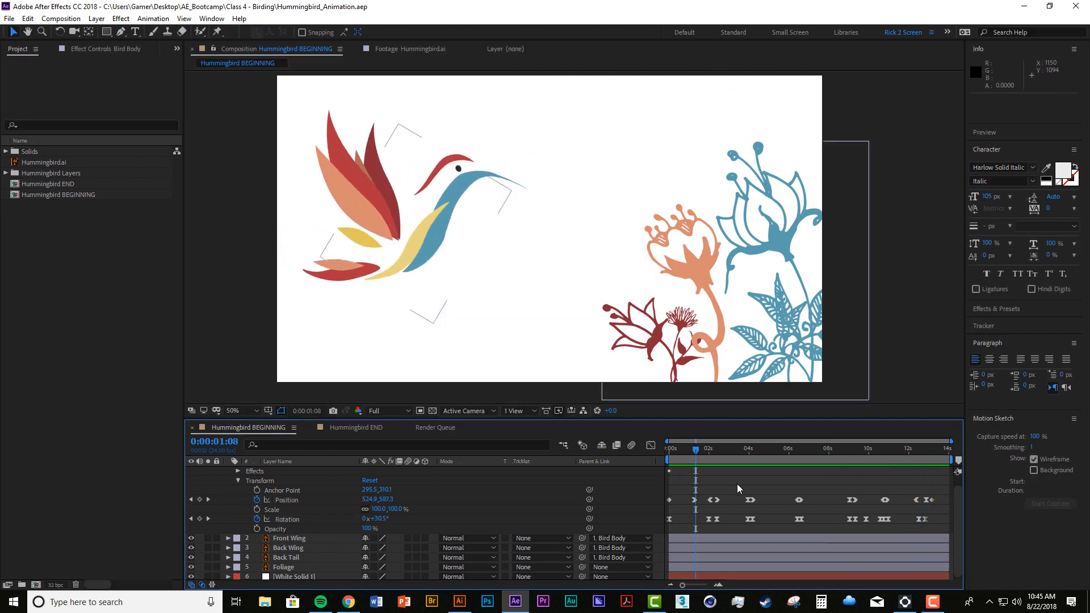
Play the whole animation through and replay it from the start, ending with the current time at 0:00:02:00.
key(space)
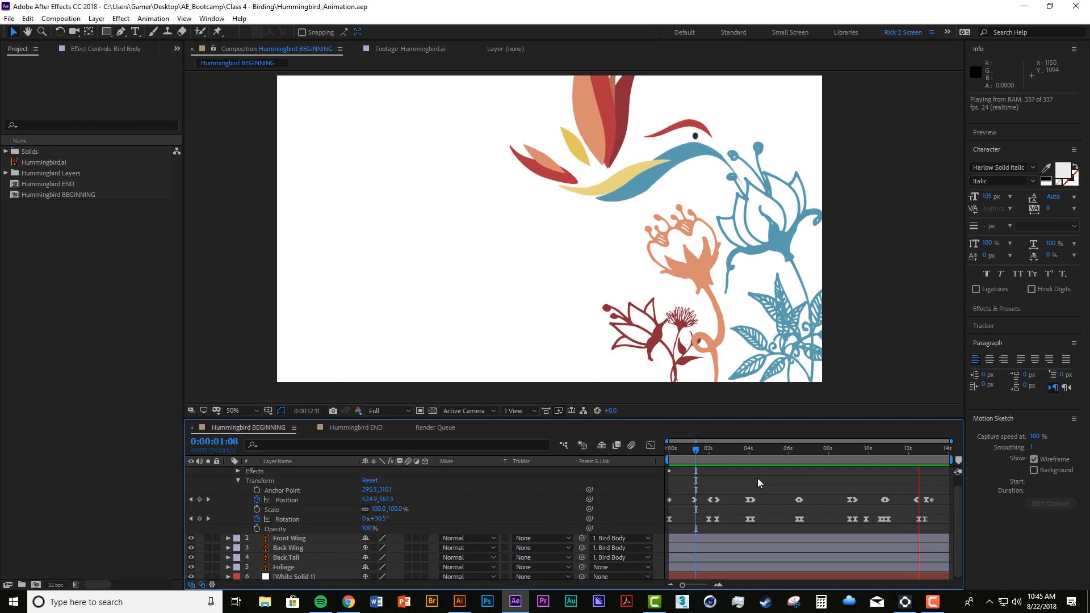
key(space)
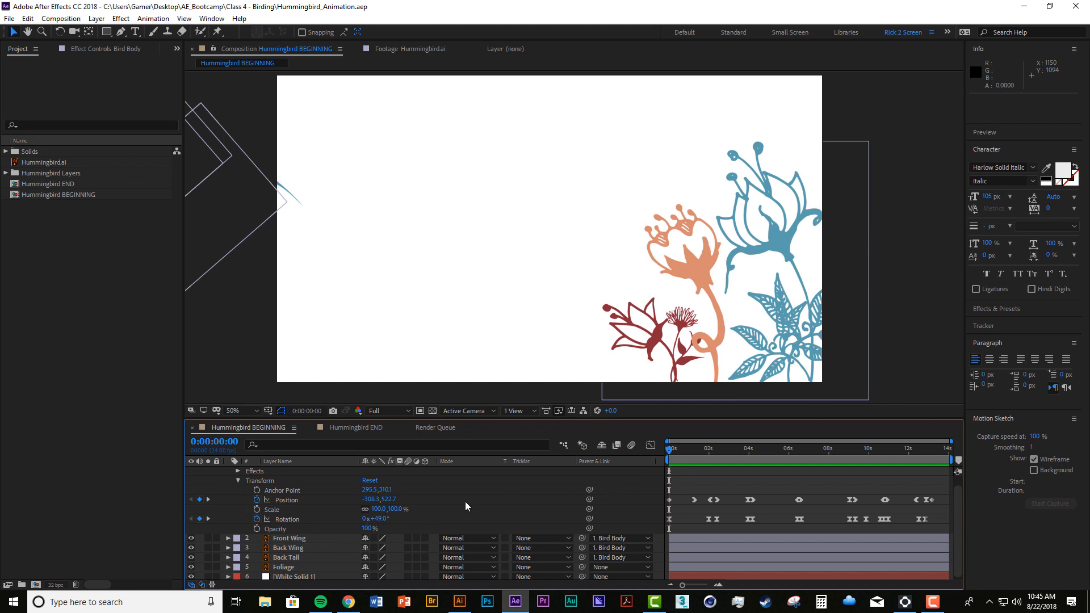
mouse_move(673, 451)
mouse_down()
mouse_move(716, 461)
mouse_move(652, 450)
mouse_move(714, 468)
mouse_move(694, 465)
mouse_move(705, 465)
mouse_move(693, 448)
mouse_move(748, 459)
mouse_move(672, 452)
mouse_up()
key(space)
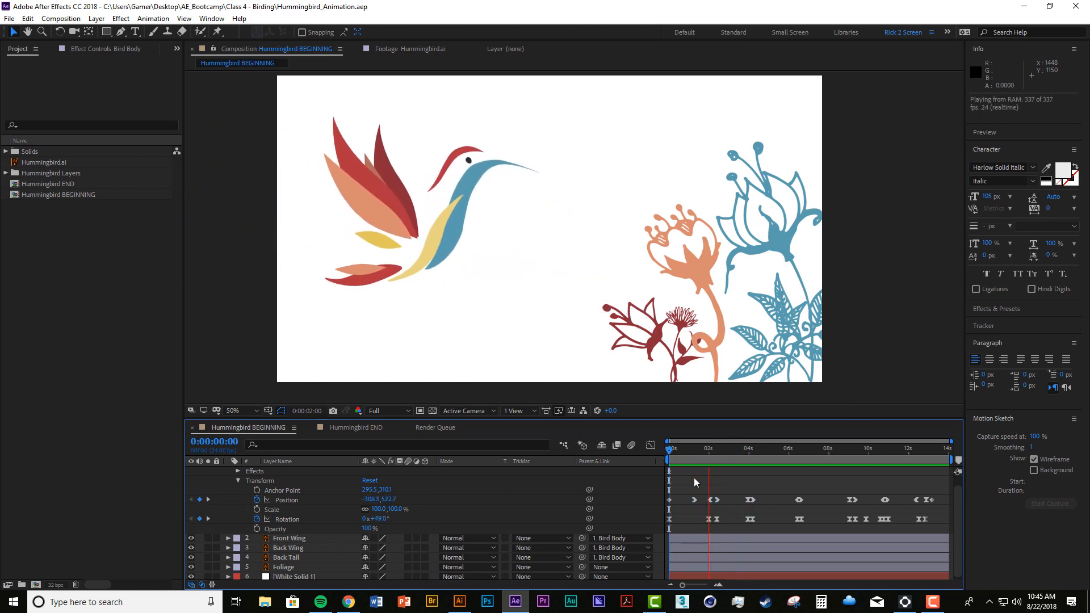
mouse_move(707, 454)
mouse_down()
mouse_move(696, 451)
mouse_move(724, 463)
mouse_move(709, 452)
mouse_up()
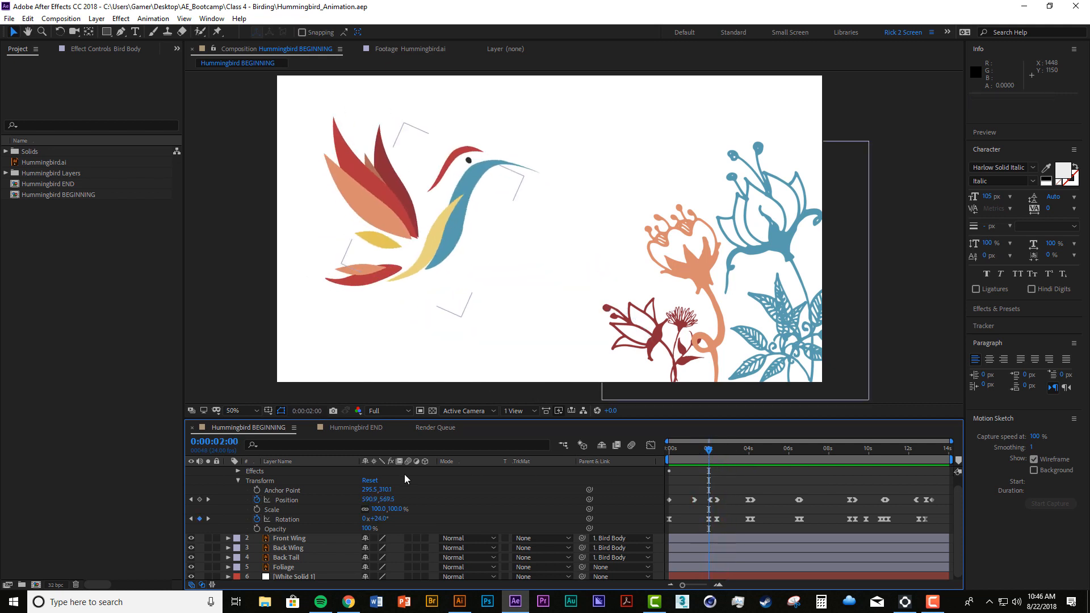
Reveal the Deform pins of Bird Body's Puppet effect and go to about 0:00:01:09.
scroll(287, 491, up, 1)
click(238, 481)
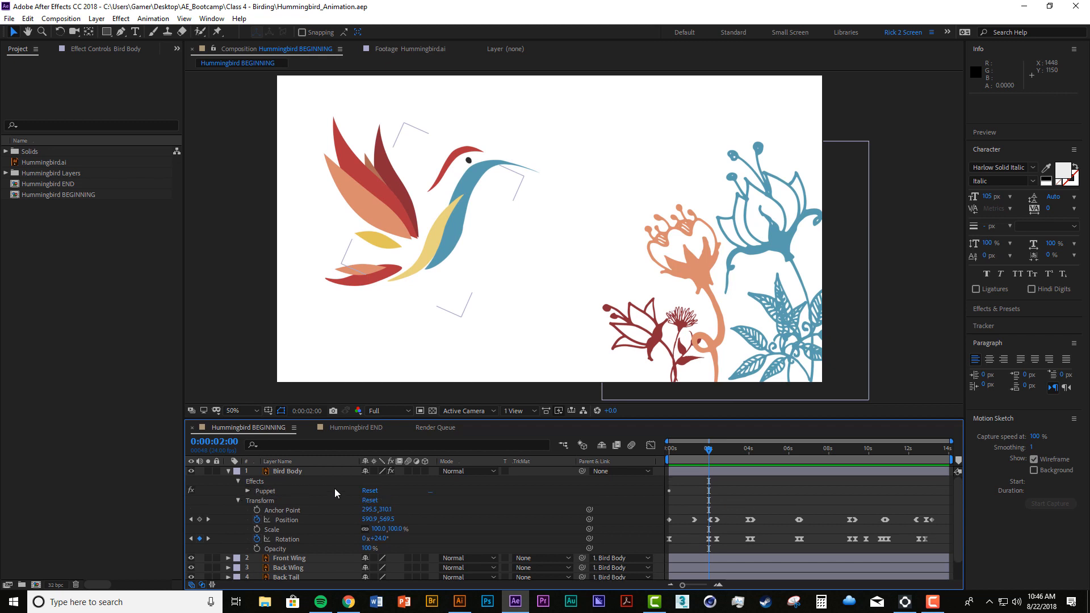
click(249, 491)
scroll(342, 509, down, 3)
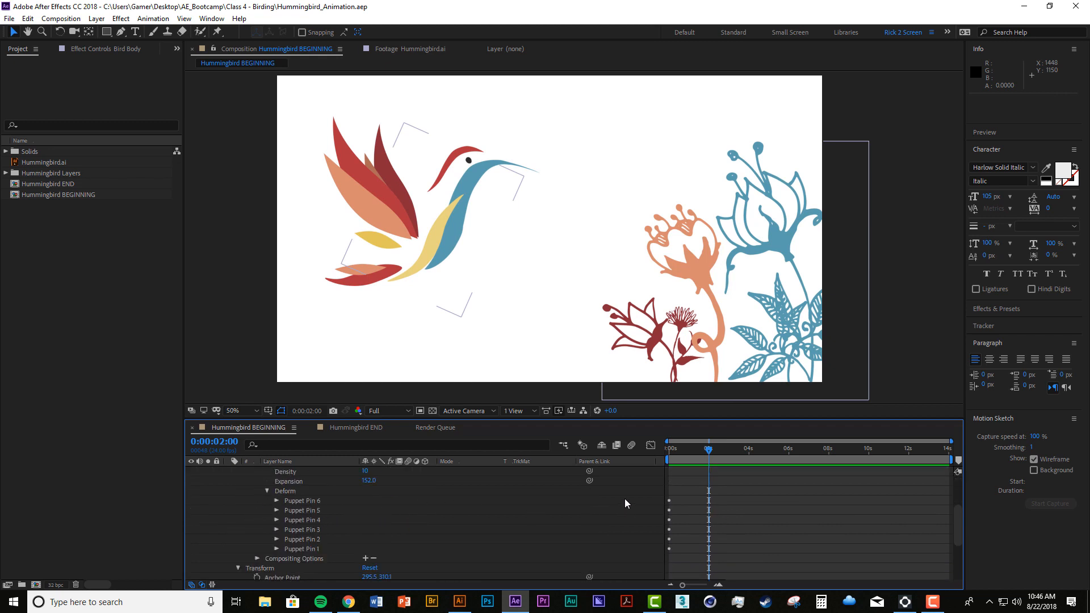
mouse_move(684, 455)
mouse_down()
mouse_move(672, 462)
mouse_move(696, 458)
mouse_up()
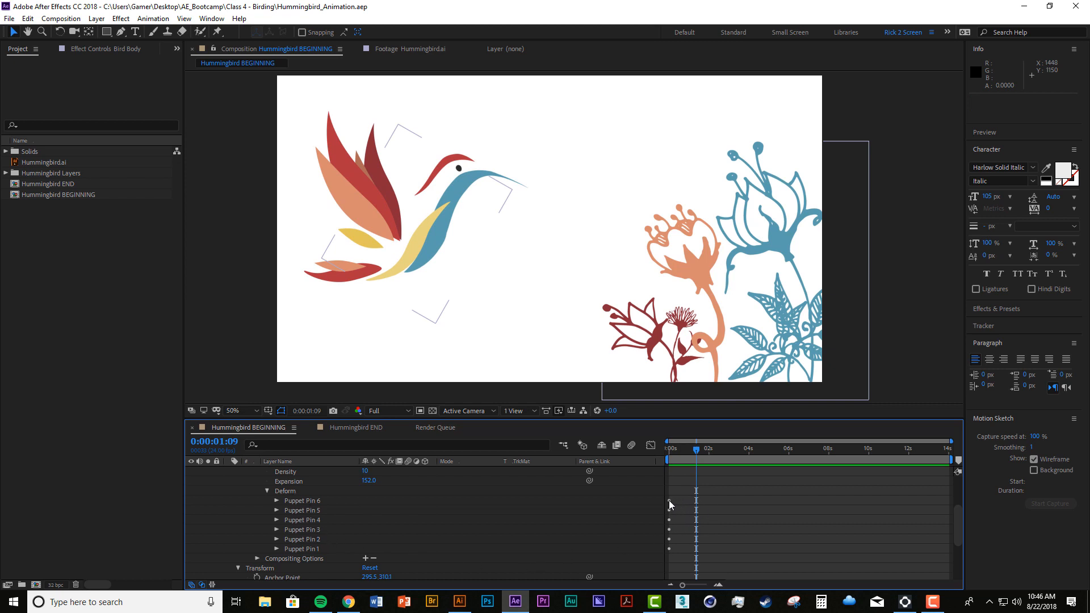
Expand Puppet Pin 6 and examine its Position property and the available Pin Type options.
click(298, 500)
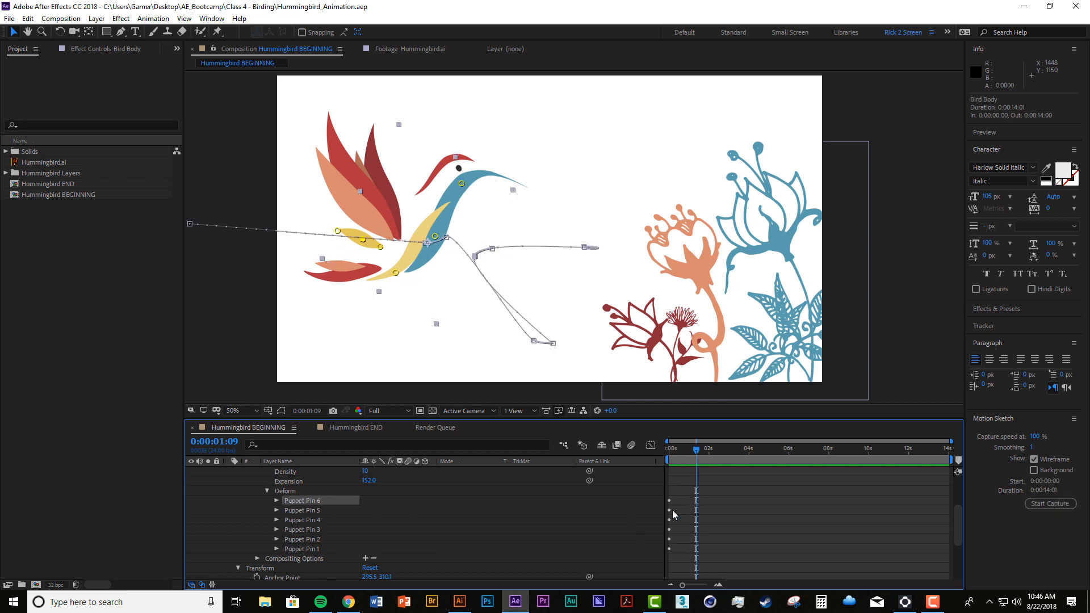
click(276, 500)
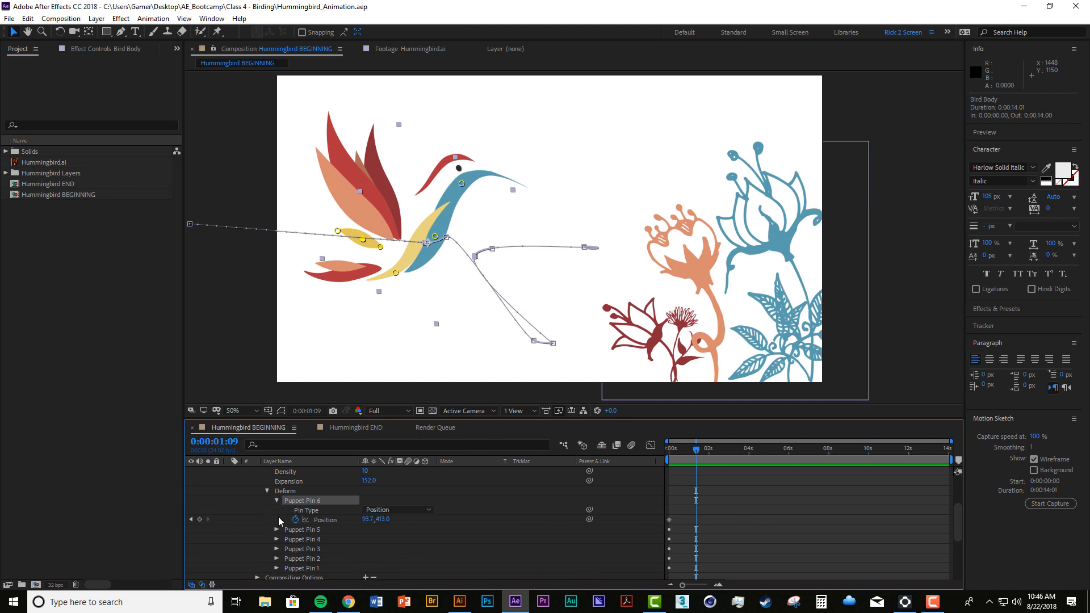
click(377, 510)
click(452, 519)
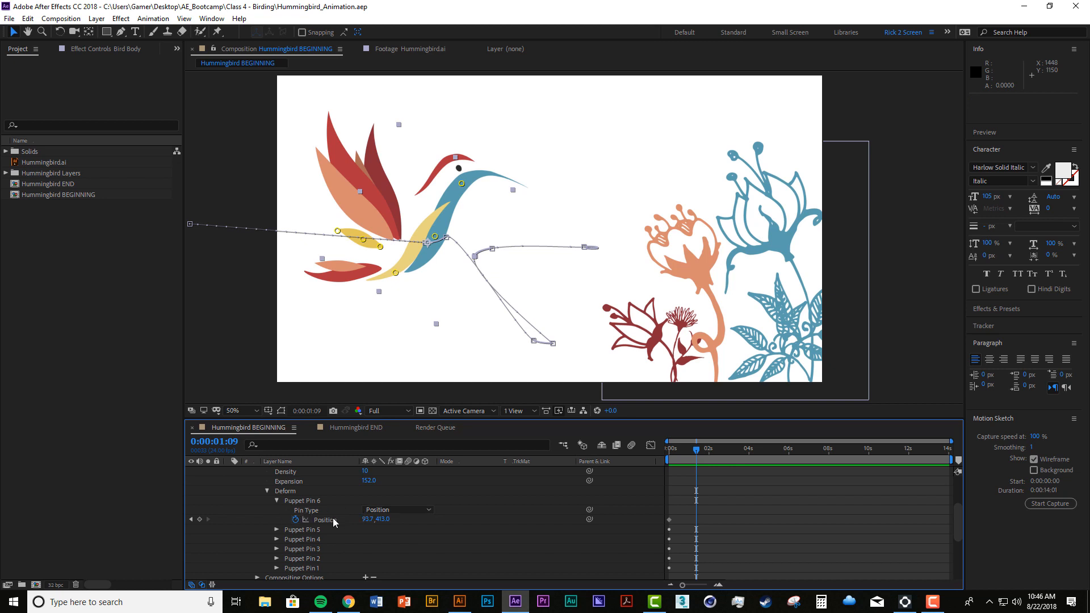
click(382, 510)
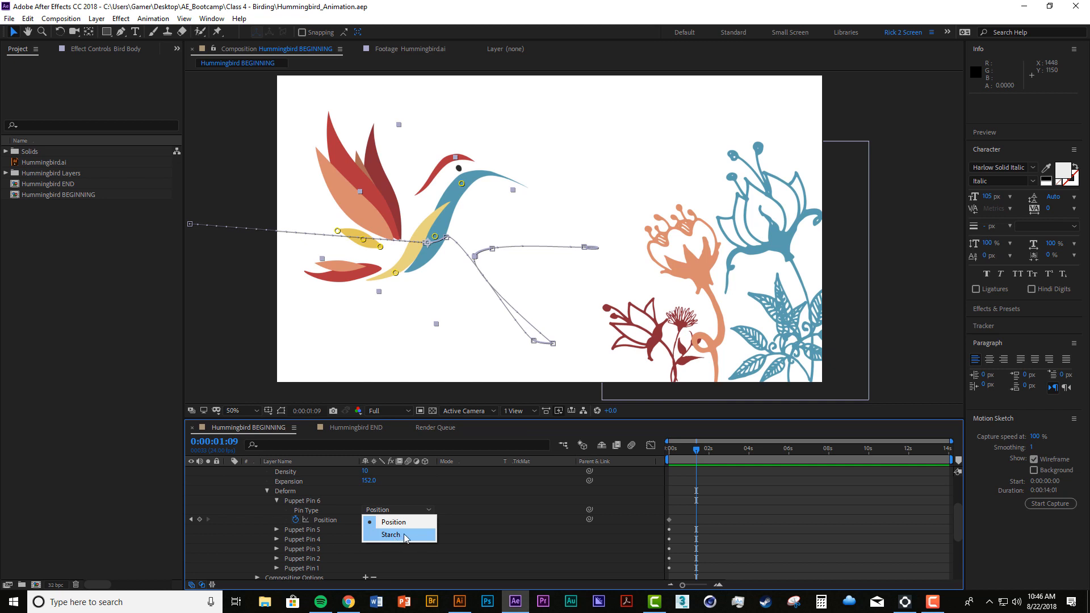
click(454, 512)
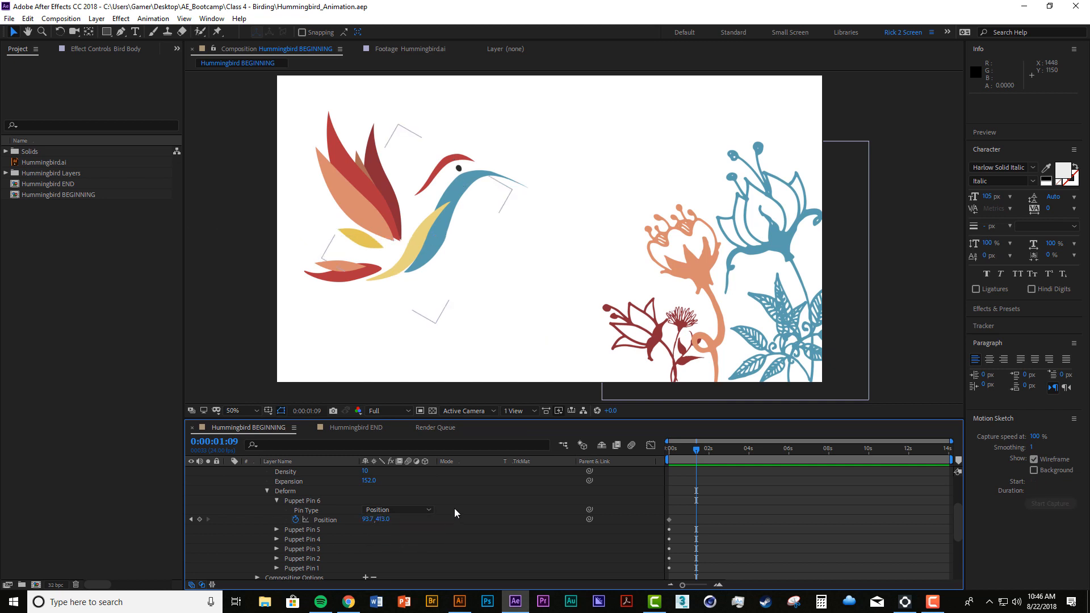
Expand Puppet Pins 6, 5 and 4 together and set the Pin Type of each to Starch.
click(309, 500)
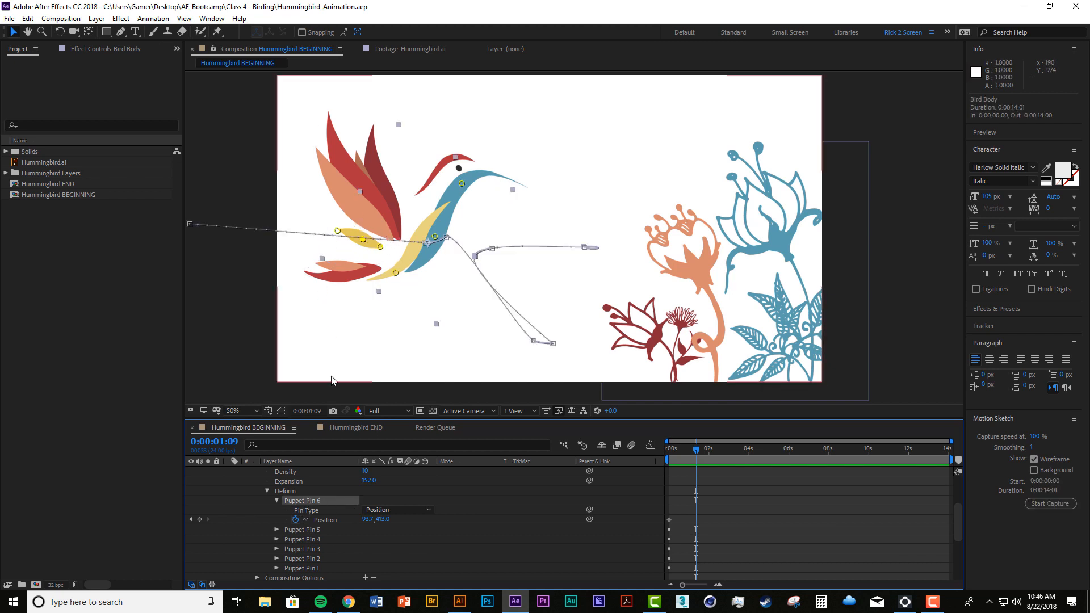
click(311, 531)
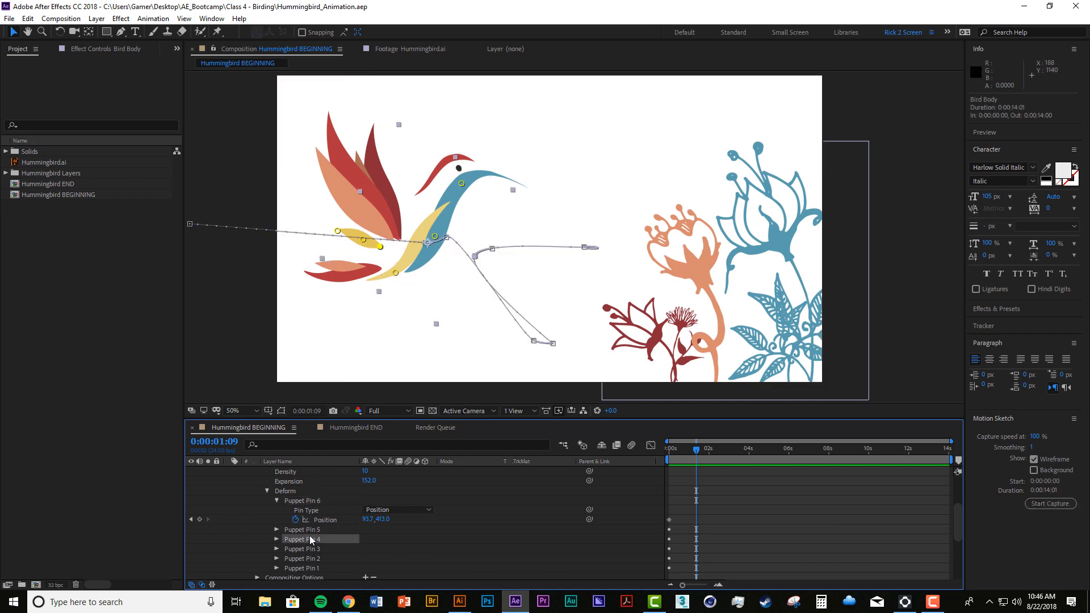
shift+click(304, 501)
click(277, 540)
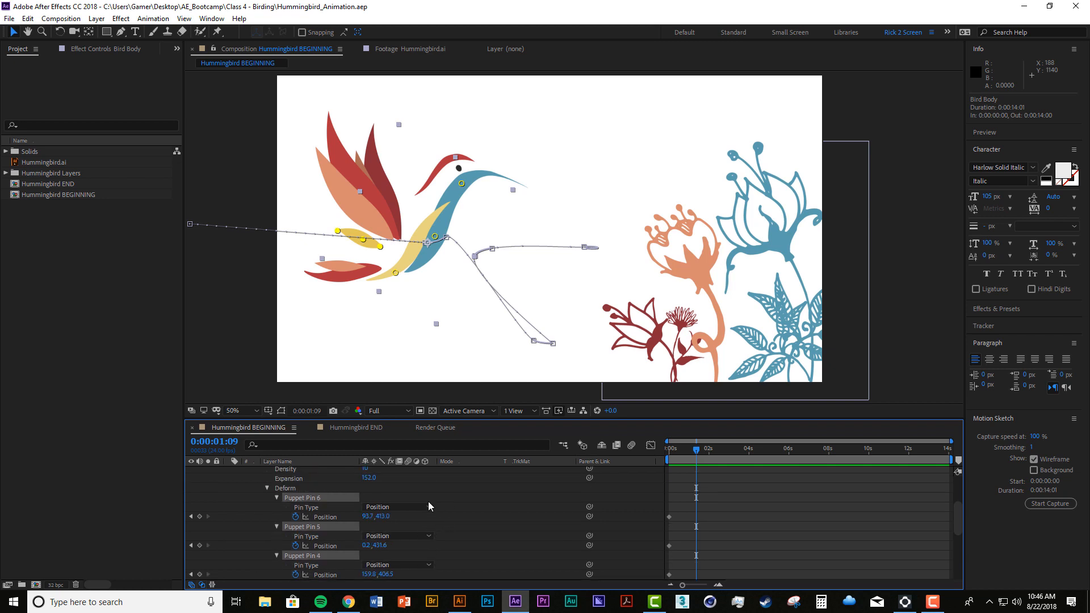
click(428, 506)
click(378, 532)
click(413, 526)
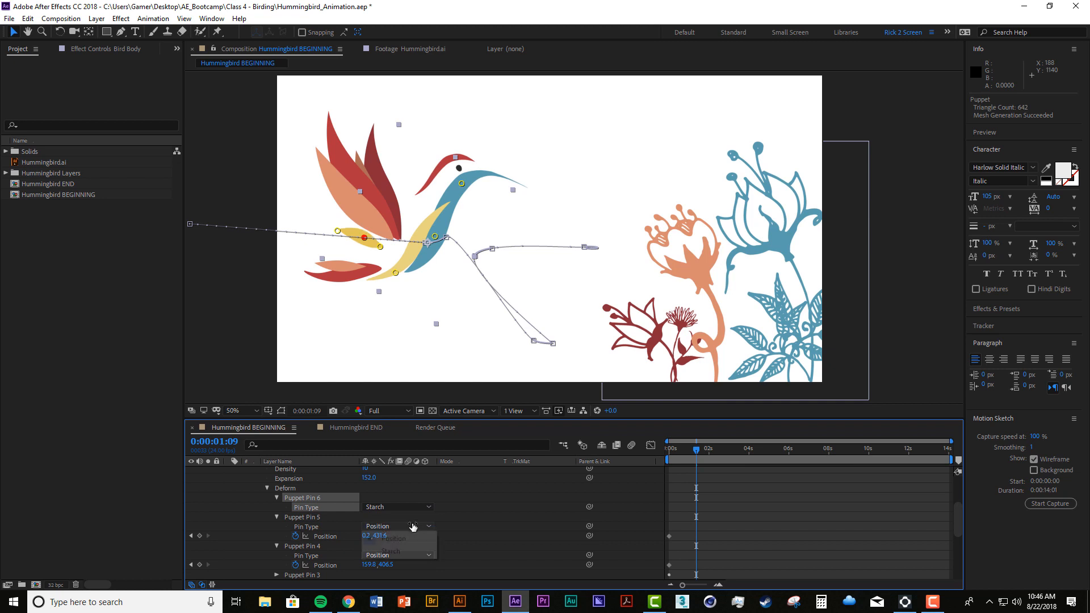
click(397, 551)
click(412, 546)
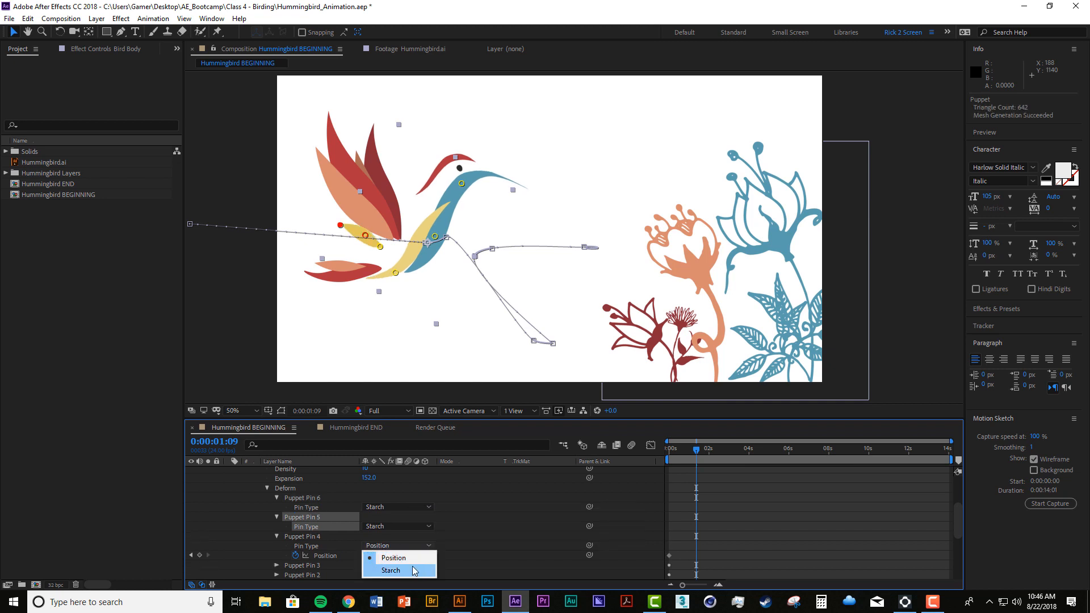
click(391, 570)
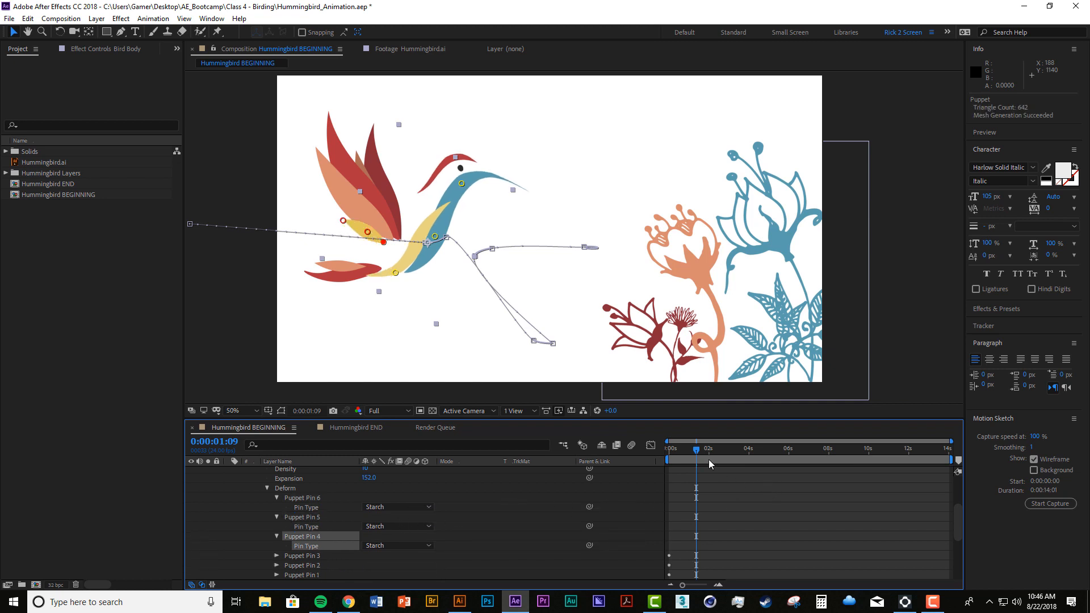
Play the animation from 0:00:00:00 to check how the Starch pins affect the bird's shape.
drag(695, 450, 665, 446)
key(space)
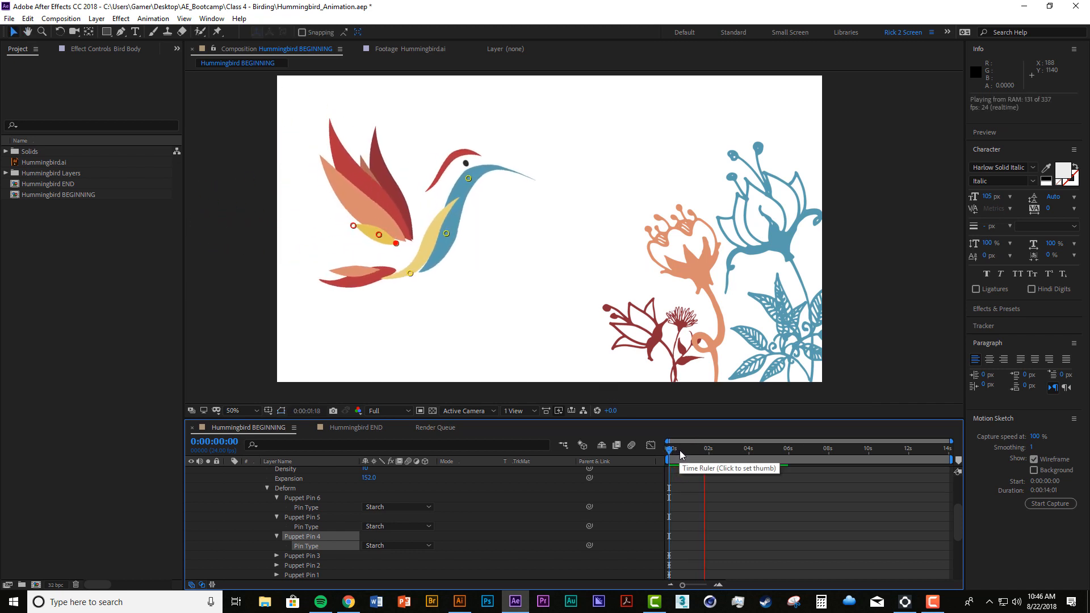
key(space)
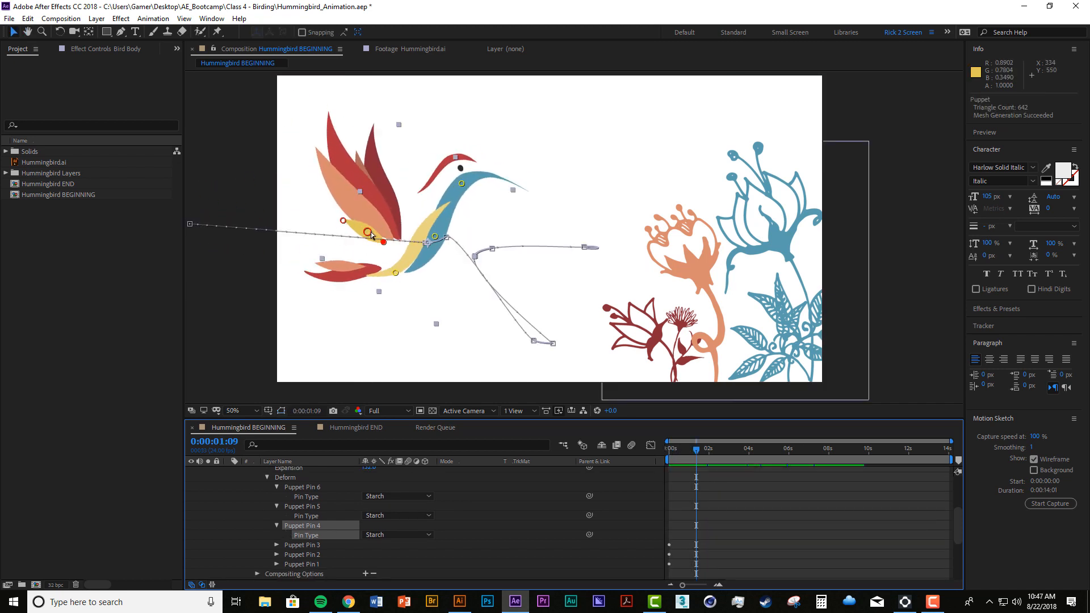
Select the uppermost tail-side Starch pin on the bird and collapse the properties of Puppet Pins 6, 5 and 4.
click(370, 234)
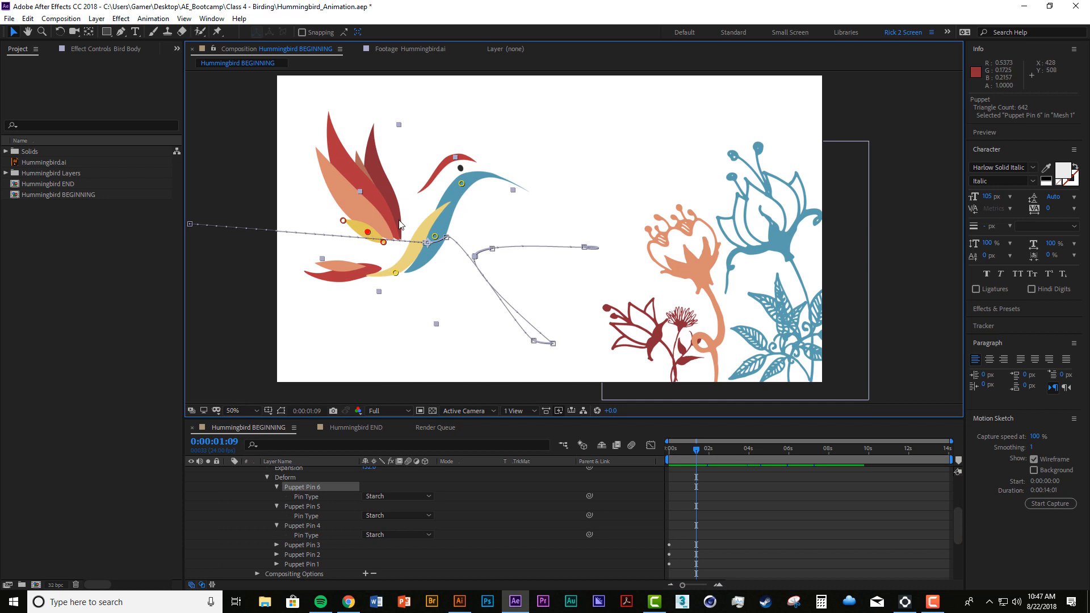
click(276, 487)
click(276, 497)
click(277, 506)
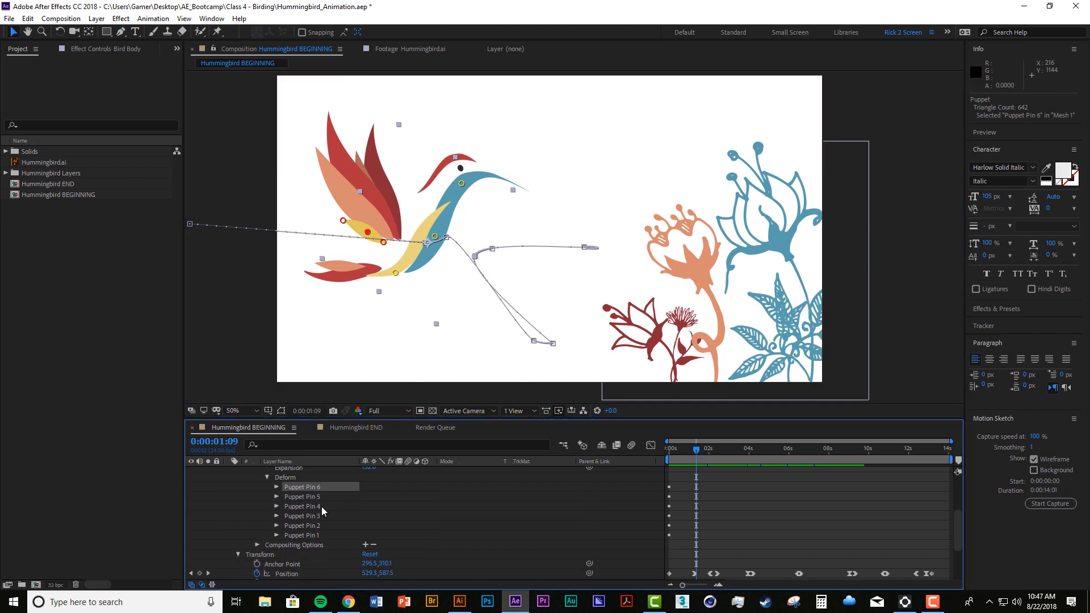
Go to 0:00:01:12, select the pin on the bird's neck and reveal the Position keyframe of Puppet Pin 3.
mouse_move(692, 449)
mouse_down()
mouse_move(676, 449)
mouse_move(699, 450)
mouse_up()
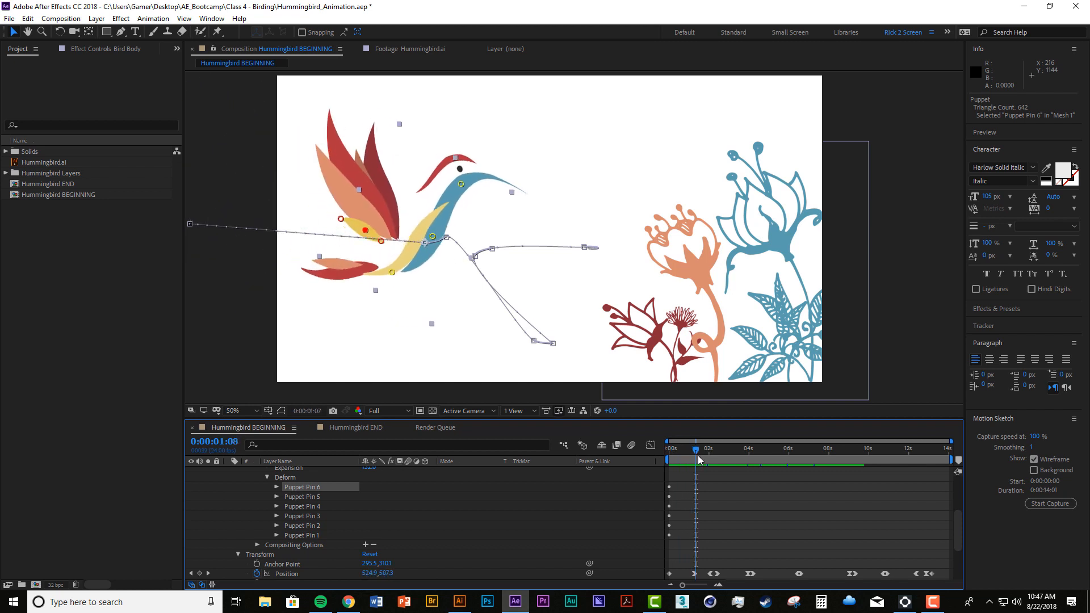
click(463, 183)
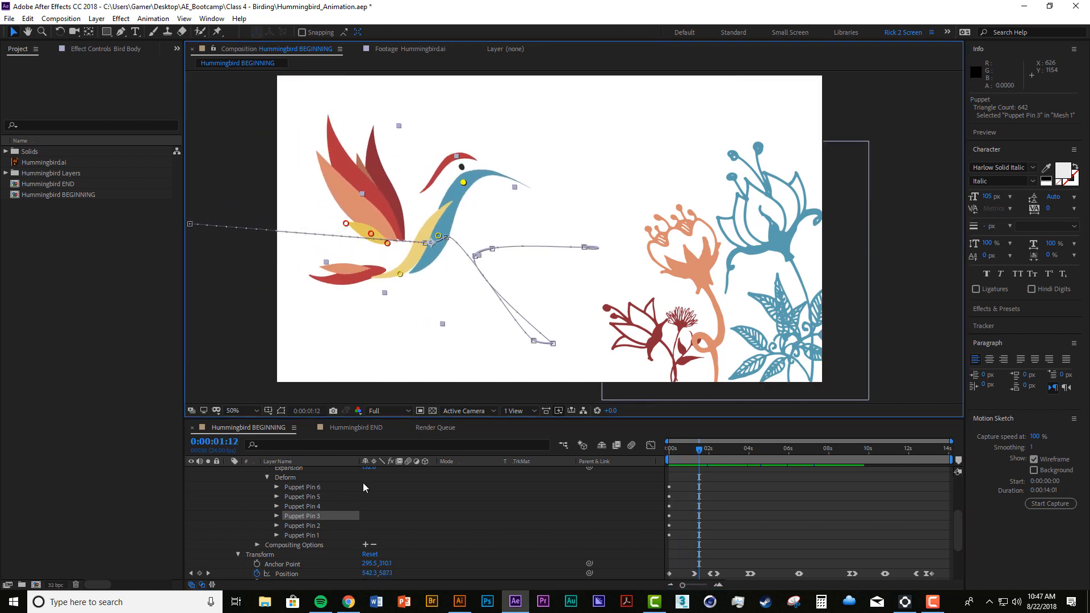
click(275, 516)
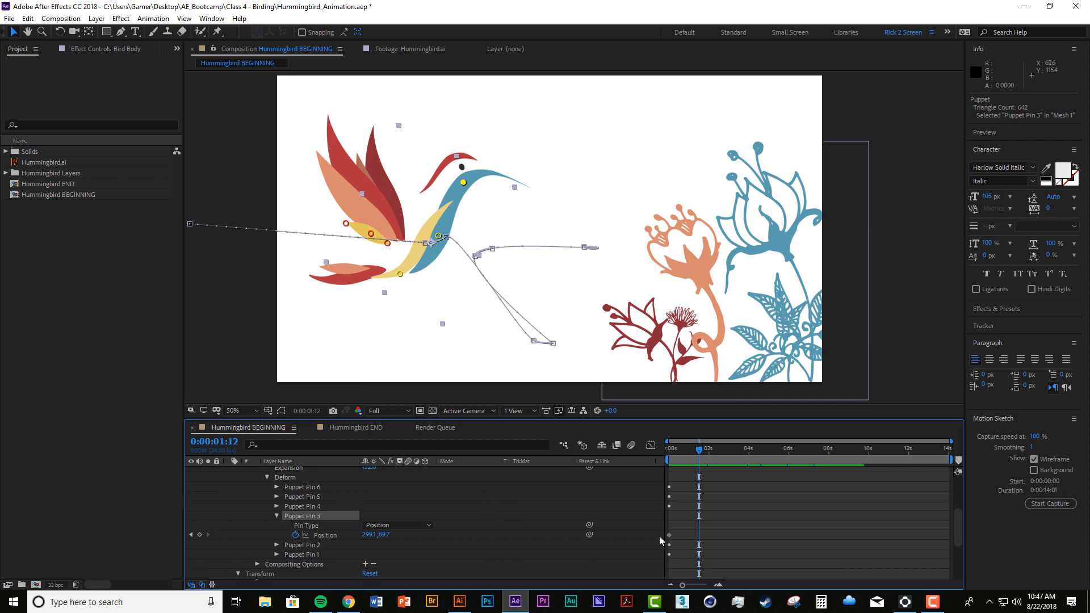
drag(664, 527, 679, 543)
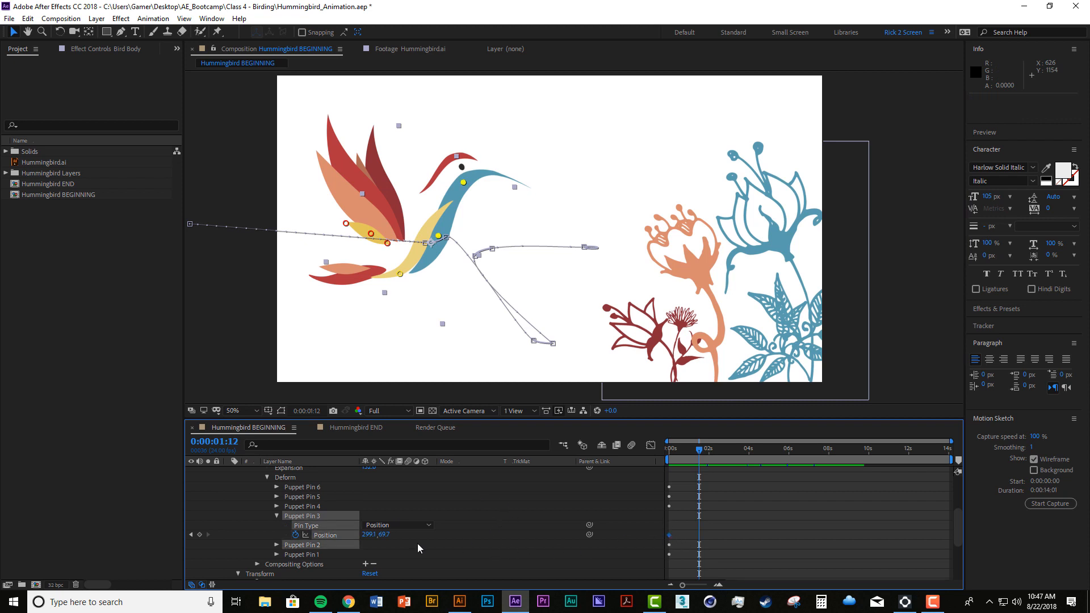
click(706, 536)
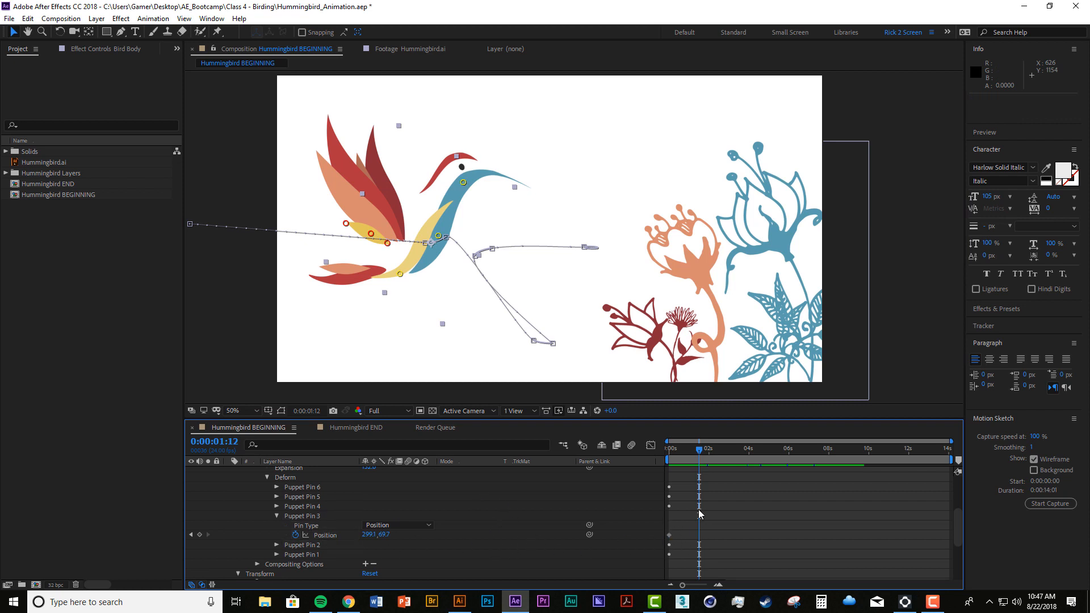
At 0:00:02:00, keyframe Puppet Pin 3 down and forward so the bird's neck bends, and preview the motion.
mouse_move(708, 463)
mouse_down()
mouse_move(692, 459)
mouse_move(707, 468)
mouse_up()
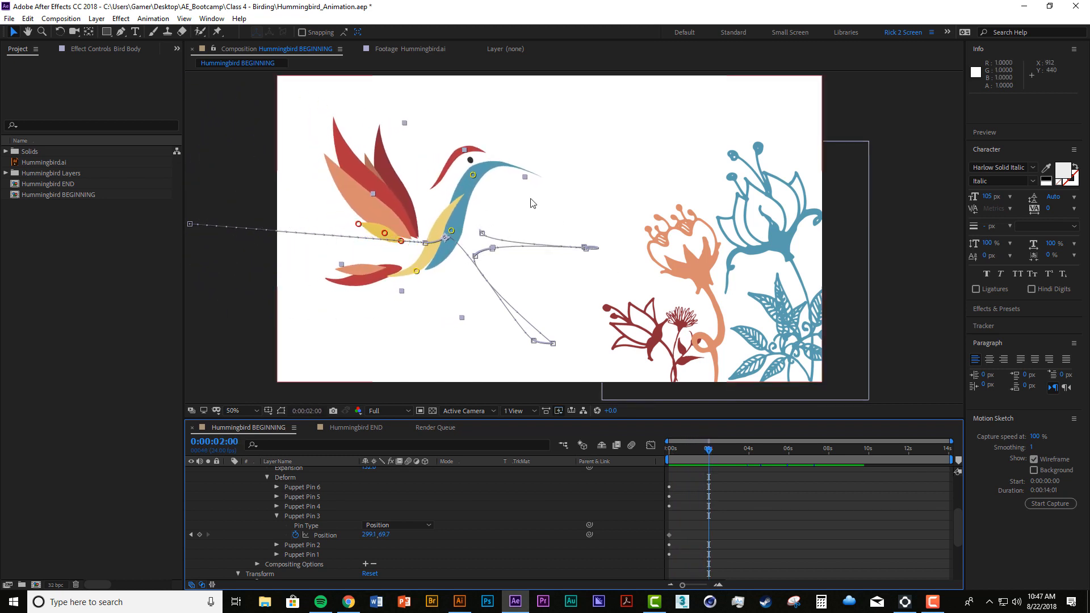
mouse_move(473, 180)
mouse_down()
mouse_move(495, 197)
mouse_move(486, 194)
mouse_up()
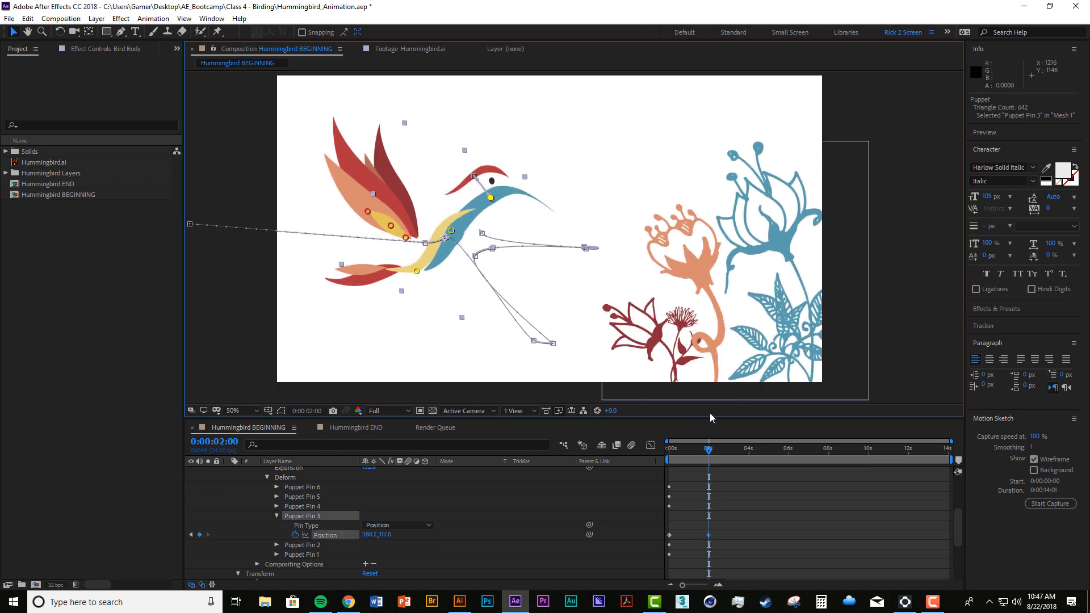
key(space)
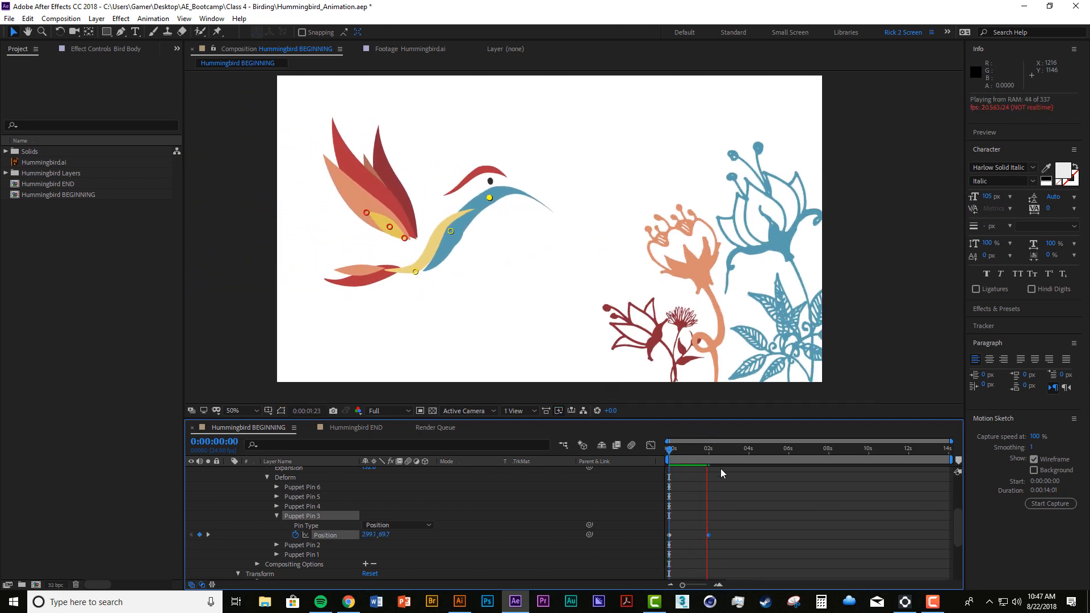
key(space)
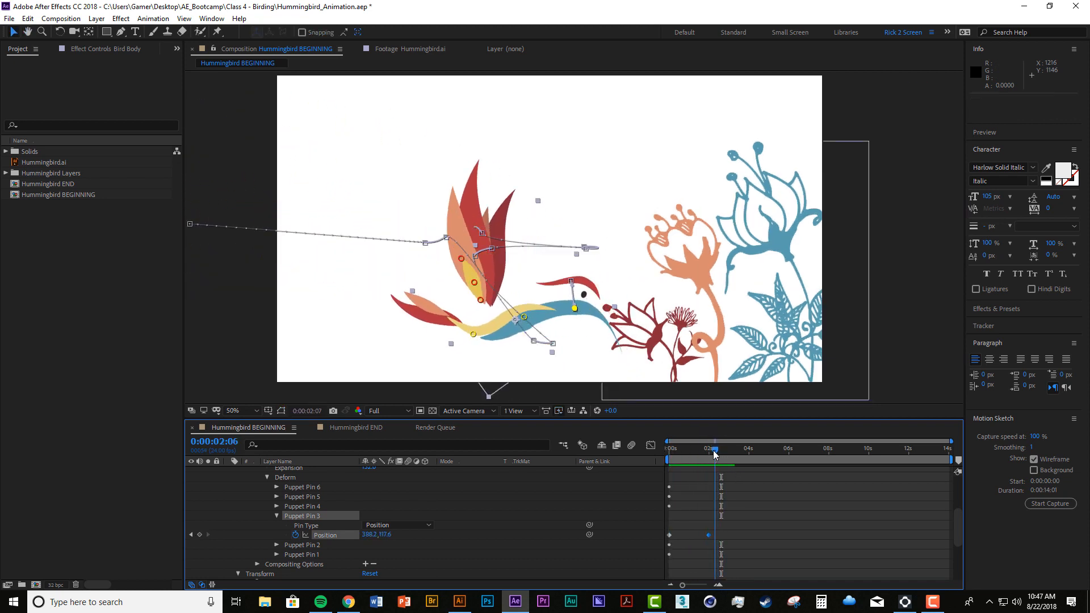
Shift both Position keyframes of Puppet Pin 3 later, with the first at 0:00:02:03, and preview from near the start.
drag(668, 524, 713, 504)
click(752, 518)
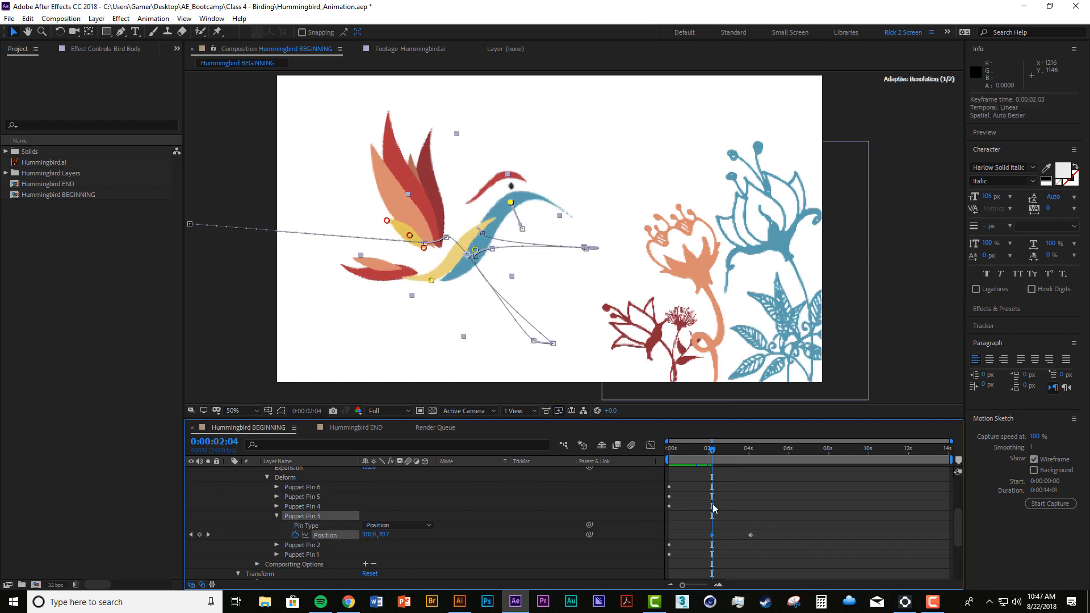
click(671, 444)
key(space)
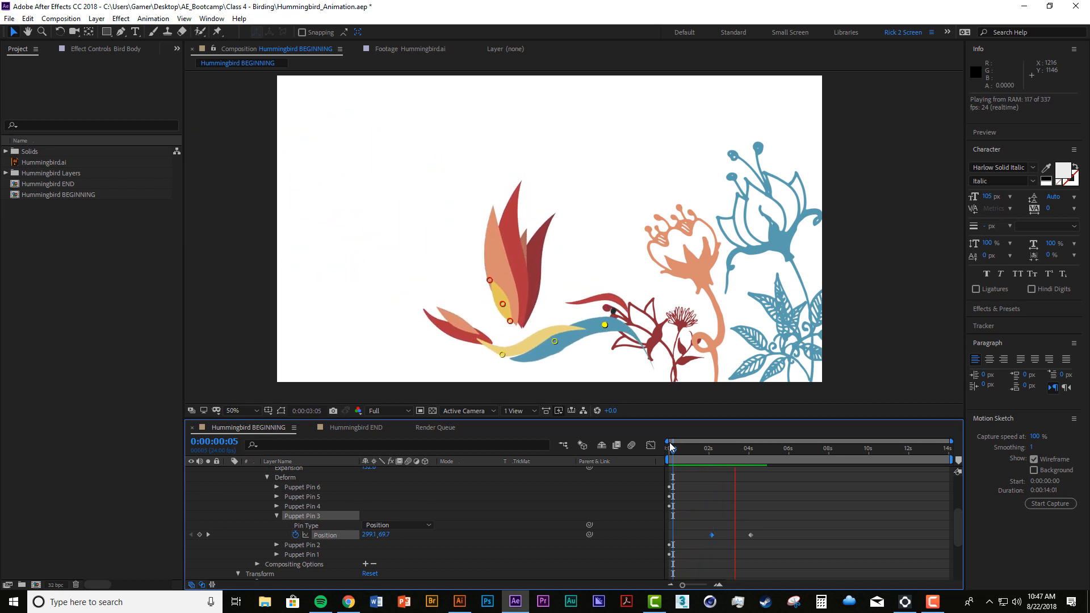
Bring Puppet Pin 3's Position keyframes earlier, to about 0:00:01:12 and 0:00:02:01, and play the animation to check the head motion.
drag(713, 448, 697, 449)
drag(751, 535, 707, 534)
click(708, 505)
drag(696, 453, 690, 454)
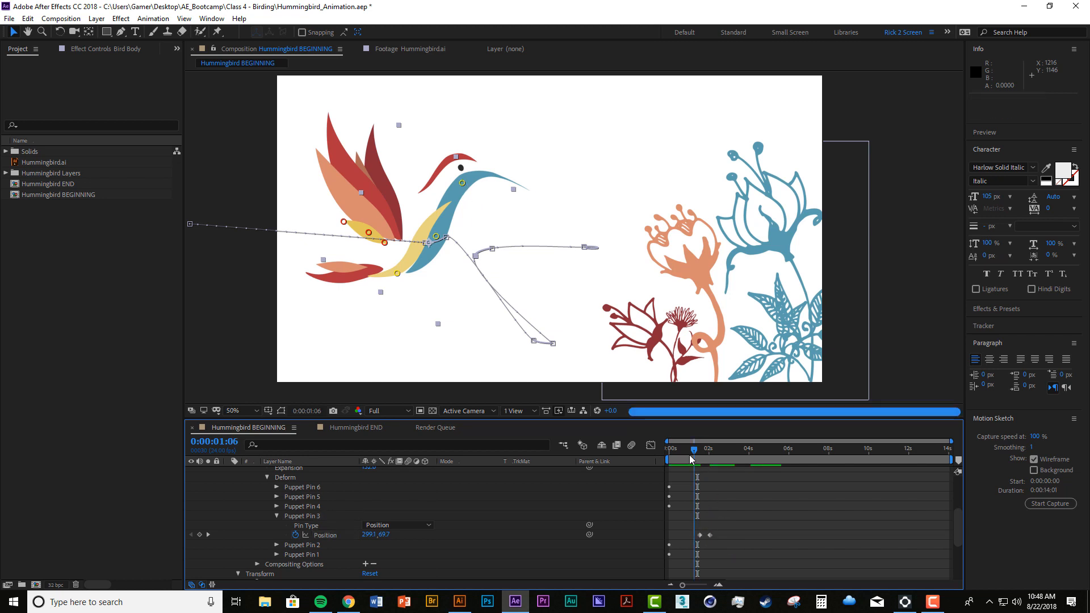
key(space)
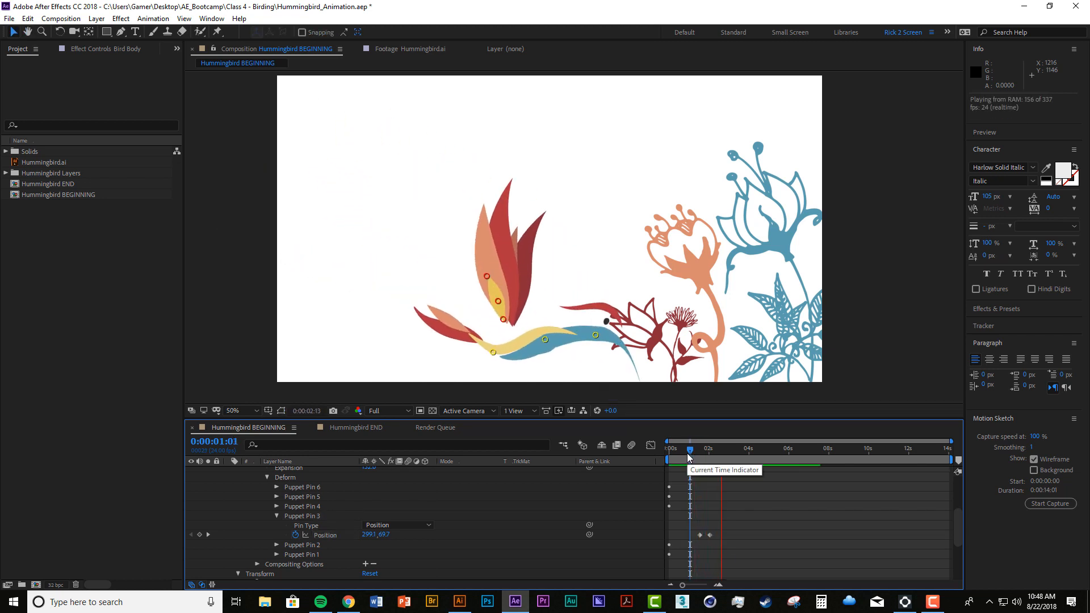
click(710, 447)
key(space)
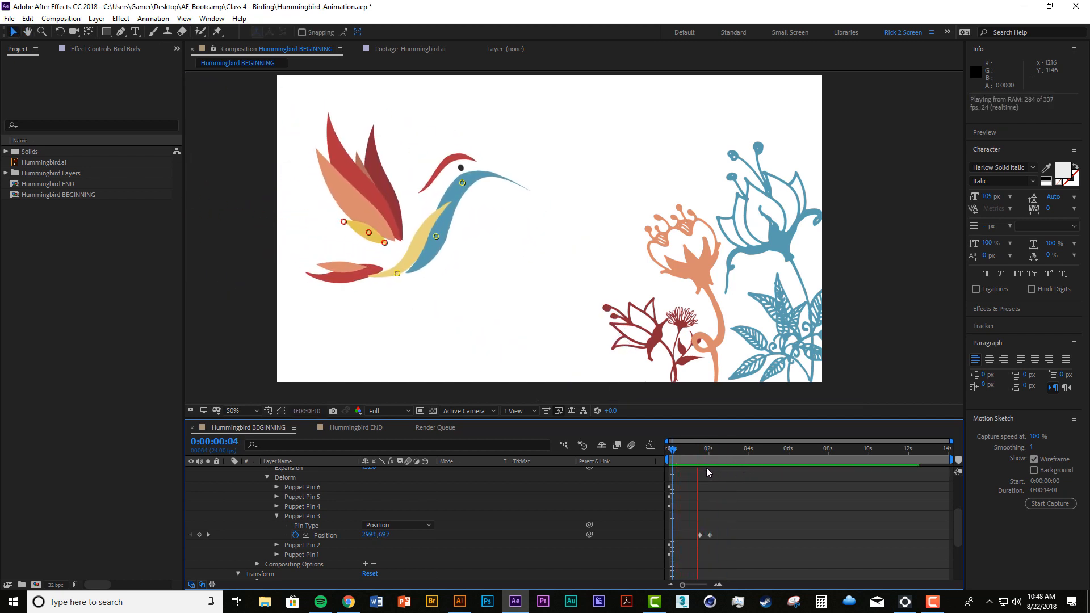
key(space)
Delete the second Position keyframe of Puppet Pin 3 and move the remaining one to 0:00:01:23.
click(710, 535)
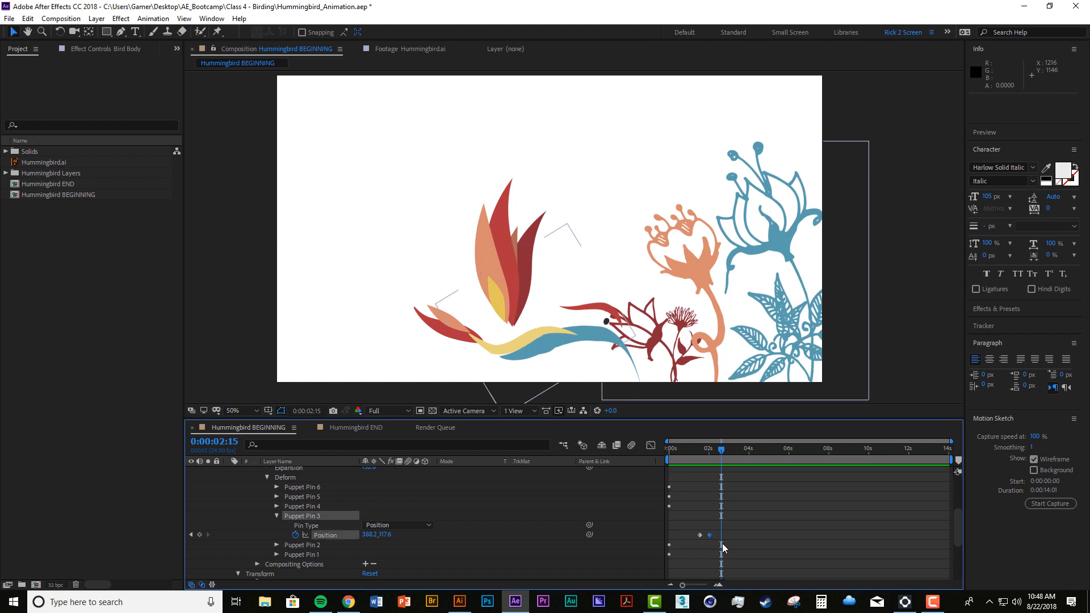
key(Delete)
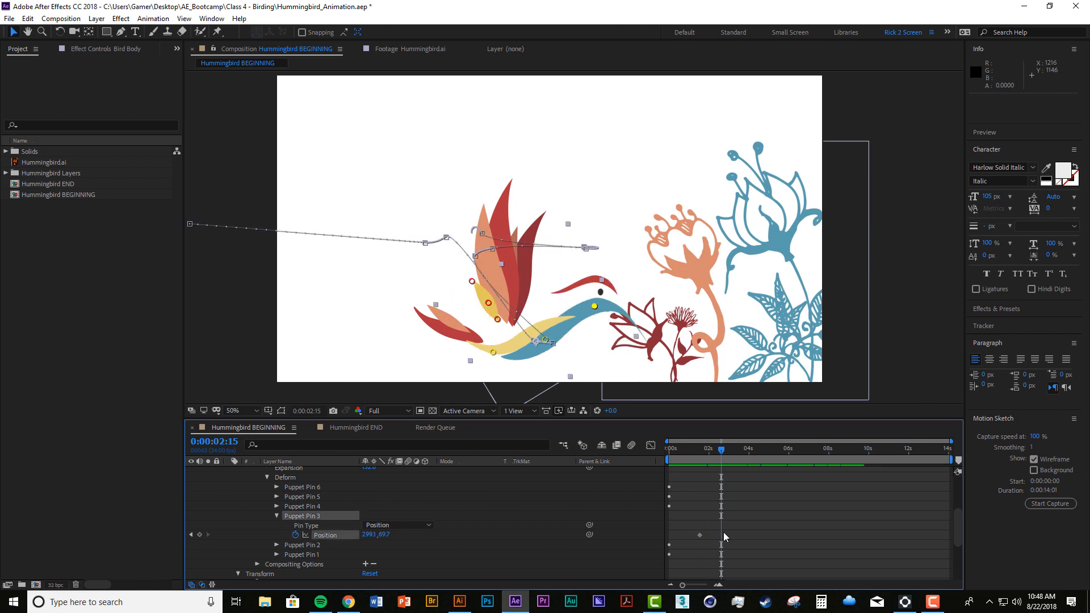
mouse_move(721, 449)
mouse_down()
mouse_move(701, 453)
mouse_move(714, 461)
mouse_up()
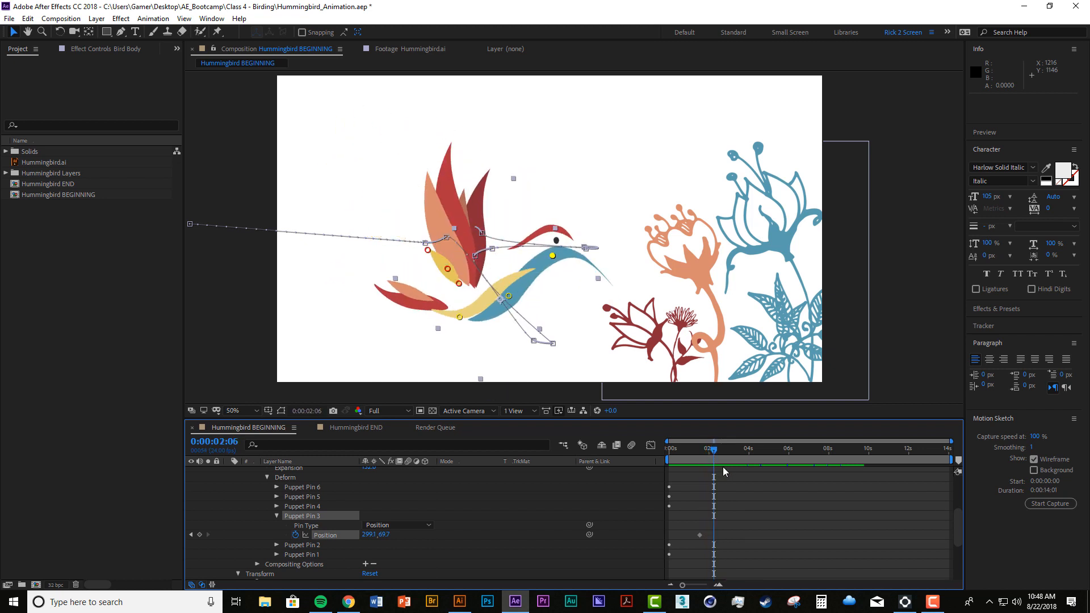
drag(700, 536, 709, 544)
click(709, 454)
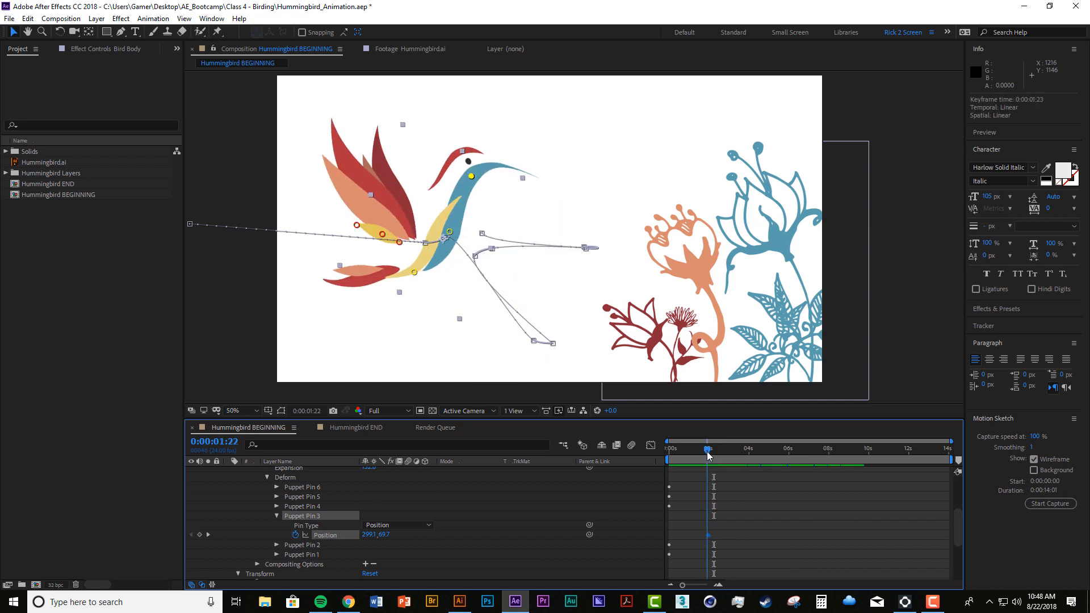
At 0:00:02:08, keyframe Puppet Pin 3 down and forward to lower the bird's head, and preview the dive repeatedly.
drag(708, 454, 716, 457)
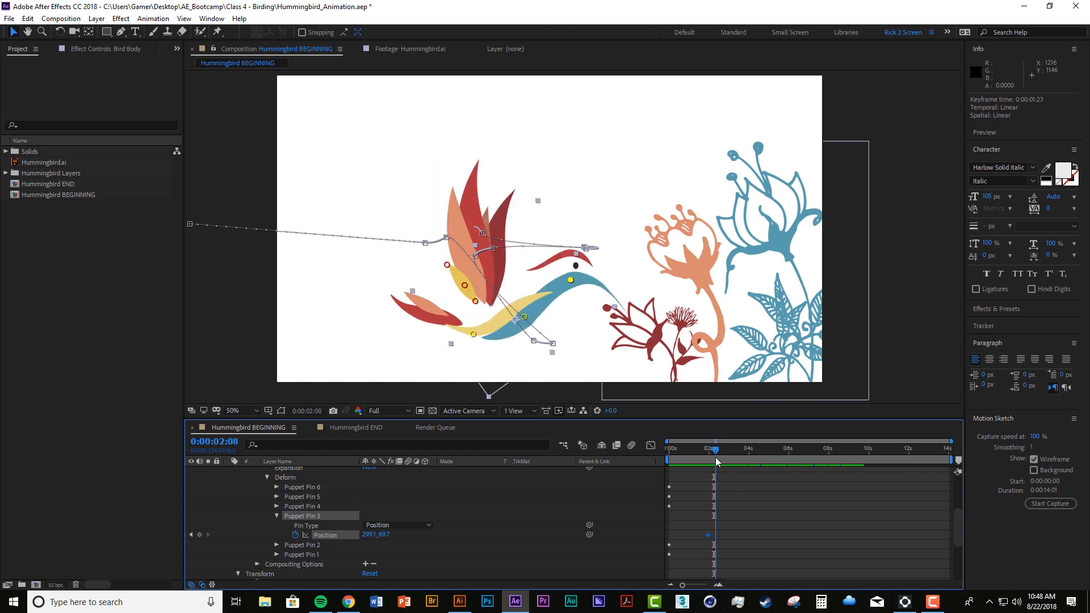
drag(582, 291, 595, 303)
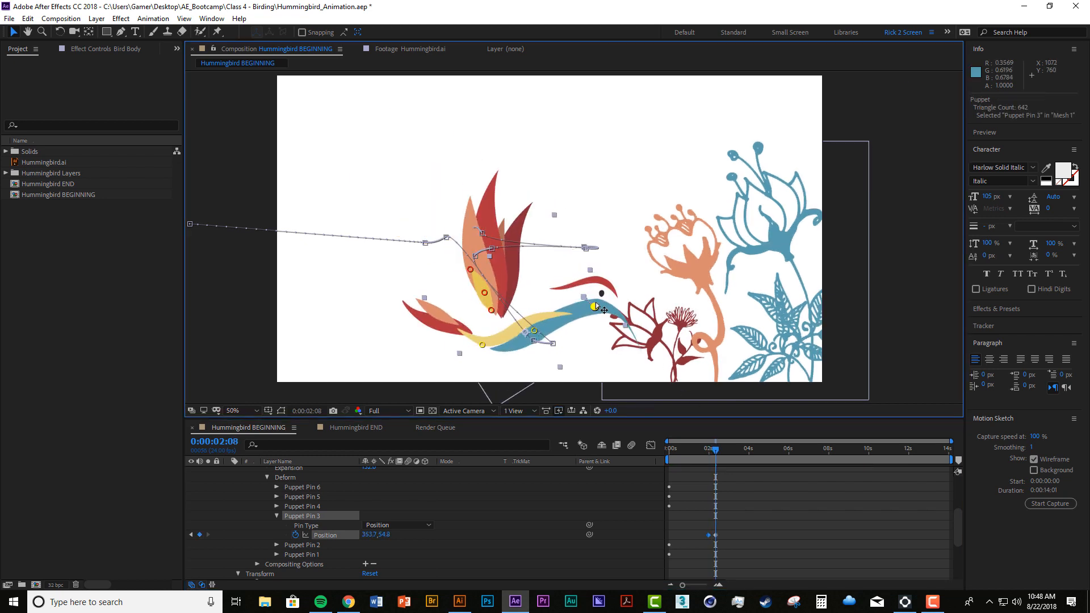
click(705, 450)
key(space)
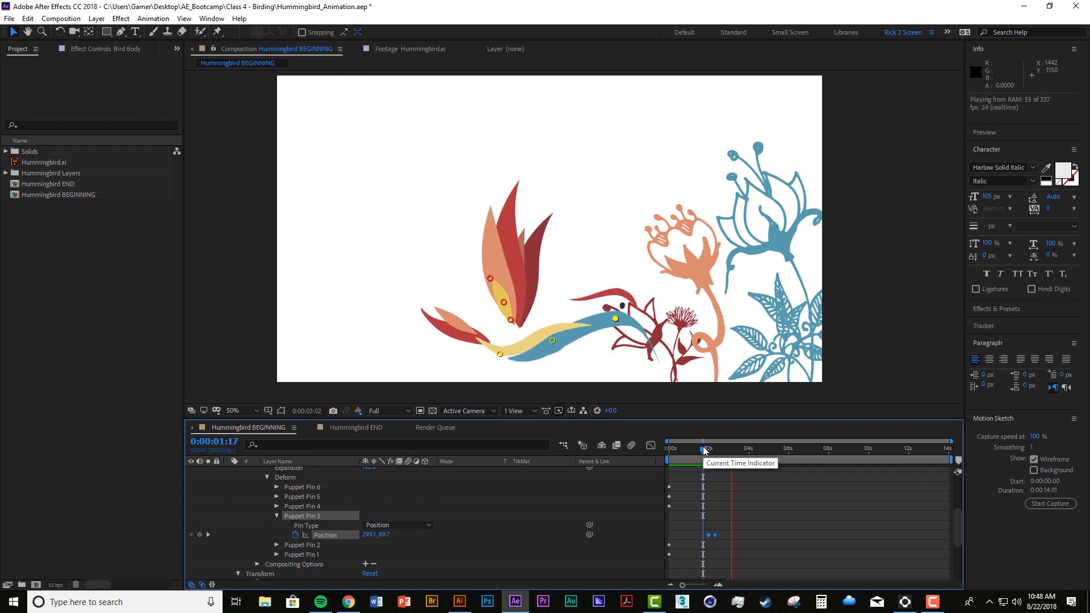
click(714, 448)
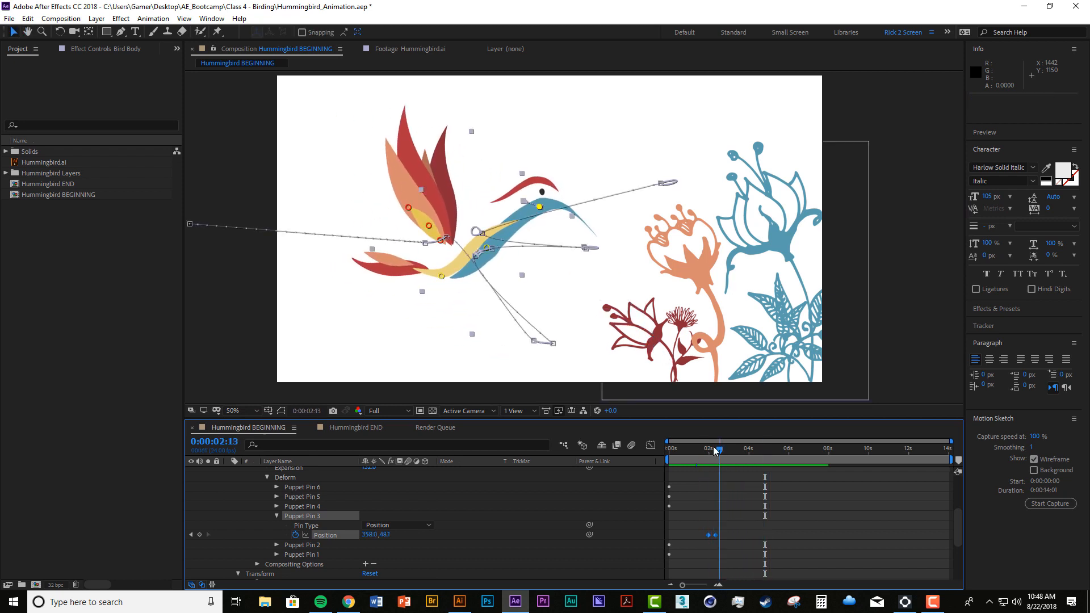
click(699, 448)
key(space)
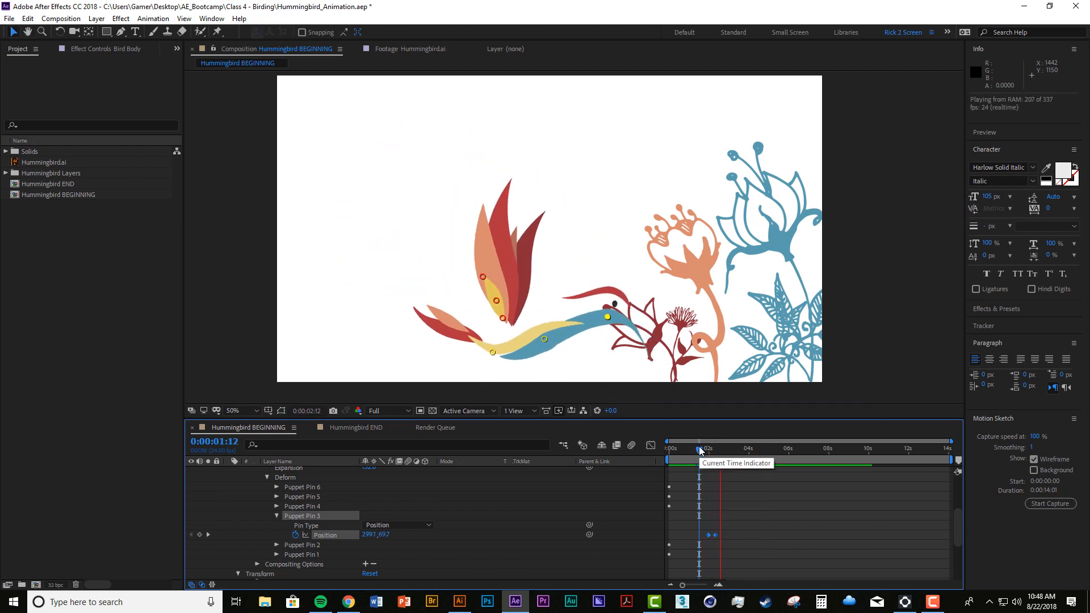
key(space)
At 0:00:02:08, reposition Puppet Pin 3 up and back so the bird's head lifts, and preview from 0:00:01:12.
click(715, 449)
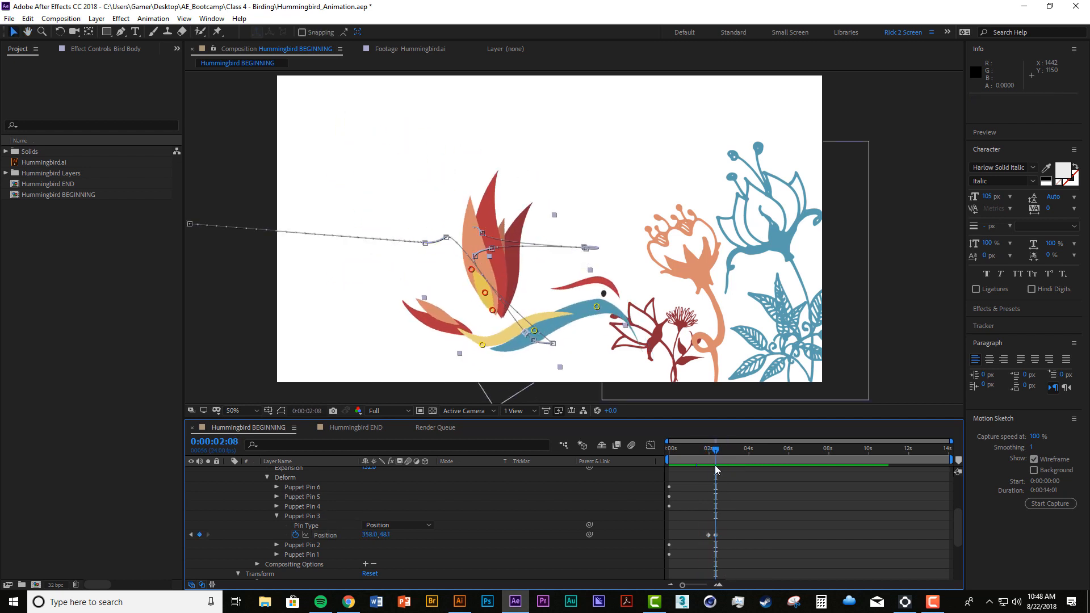
click(714, 535)
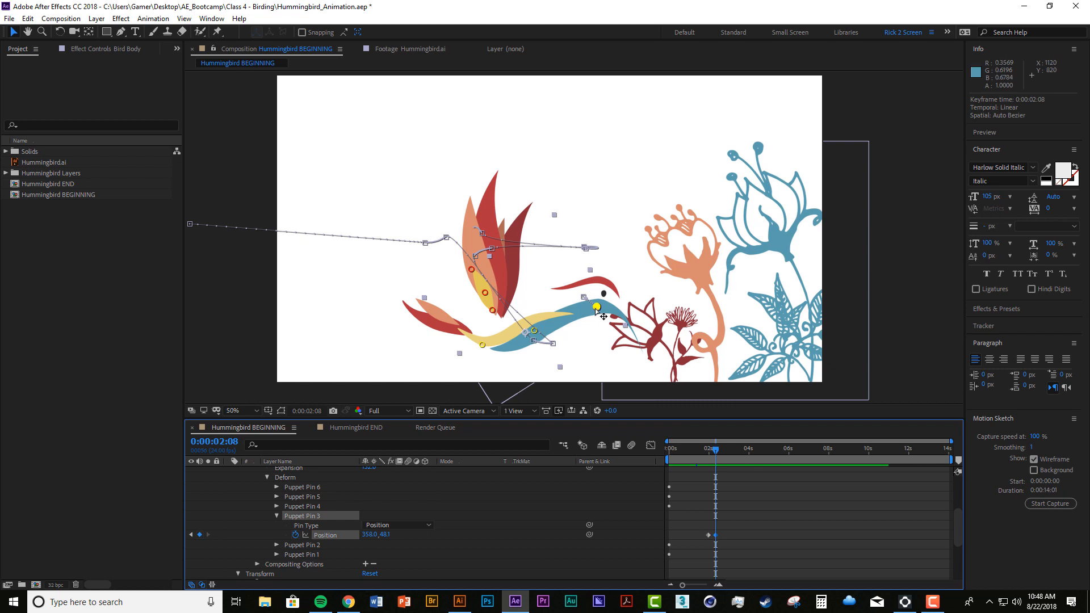
drag(596, 308, 586, 291)
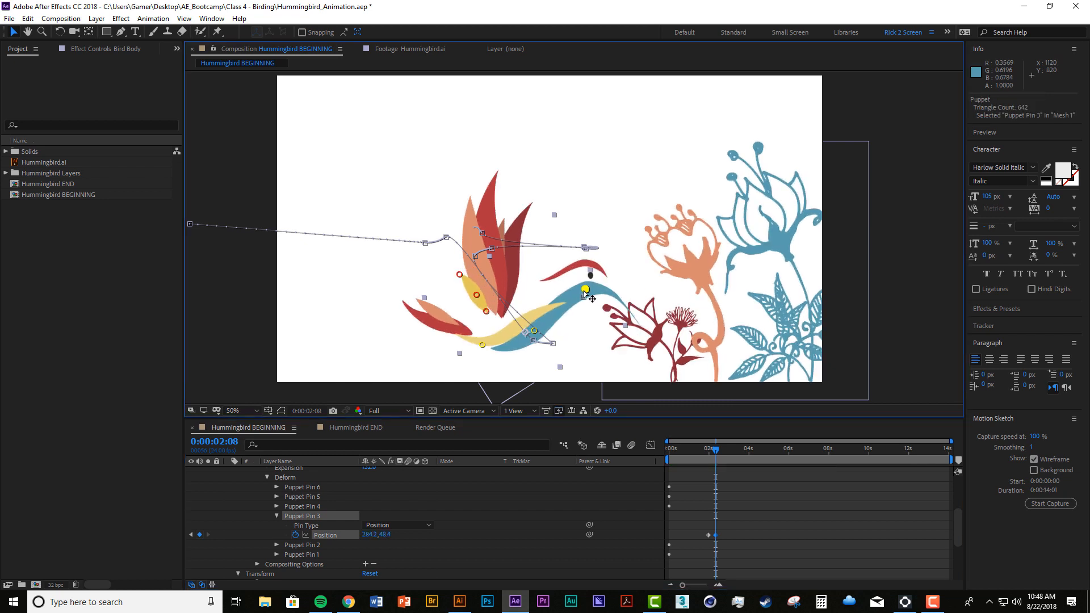
drag(712, 450, 700, 450)
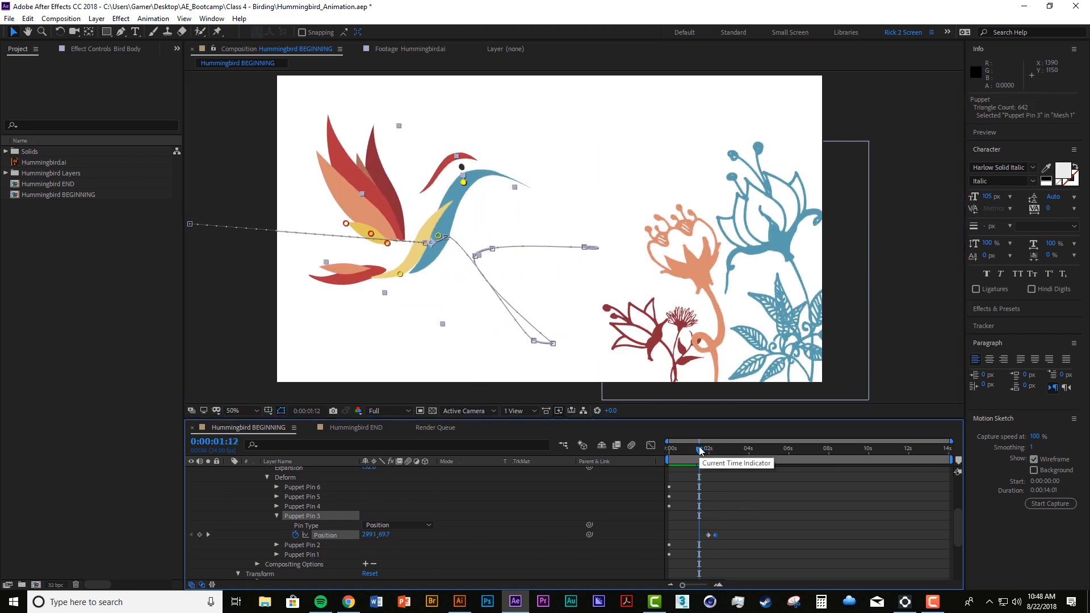
key(space)
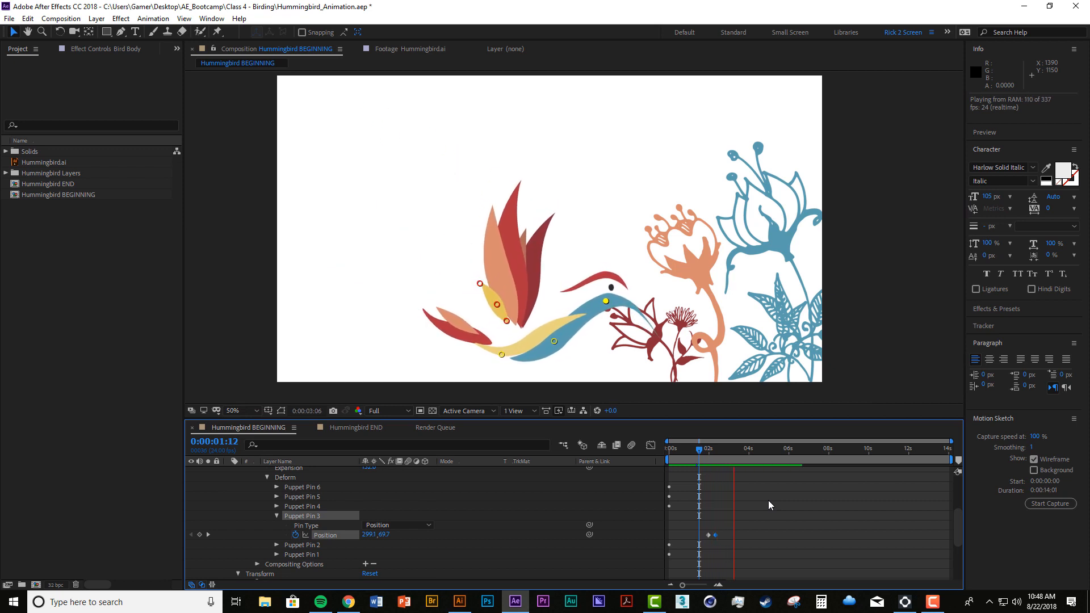
At 0:00:03:23, keyframe Puppet Pin 3 straight back toward the body to curve the neck, and preview the animation.
click(718, 450)
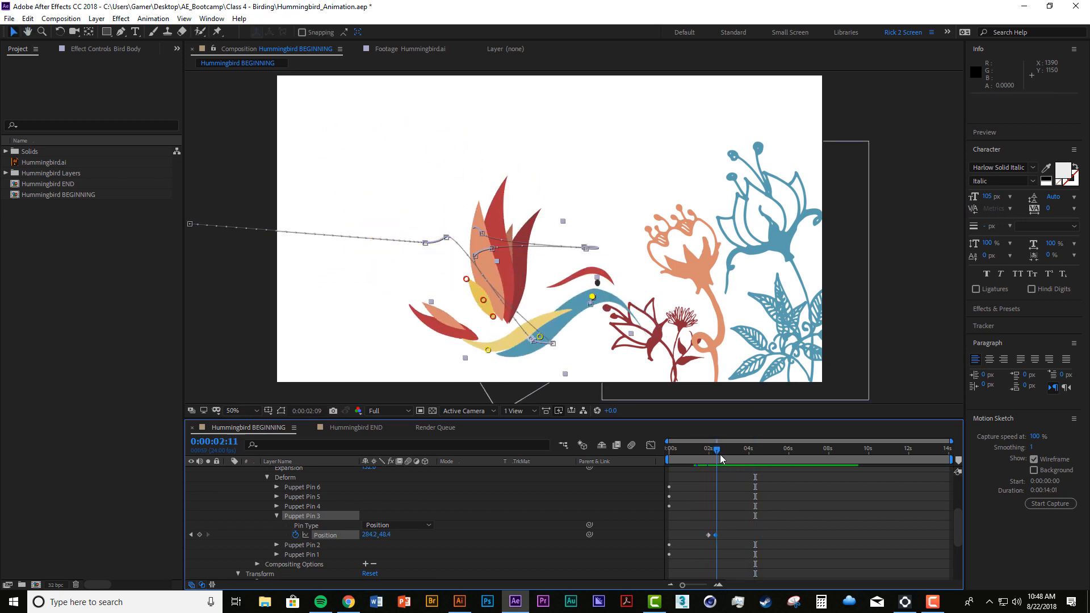
mouse_move(732, 456)
mouse_down()
mouse_move(712, 455)
mouse_move(747, 460)
mouse_up()
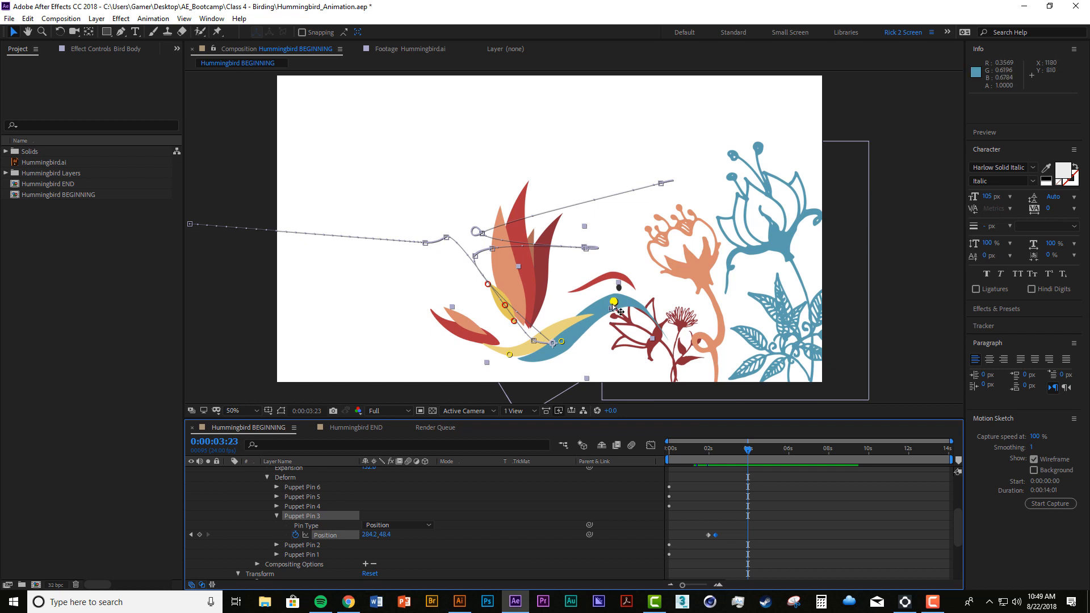
drag(614, 302, 587, 302)
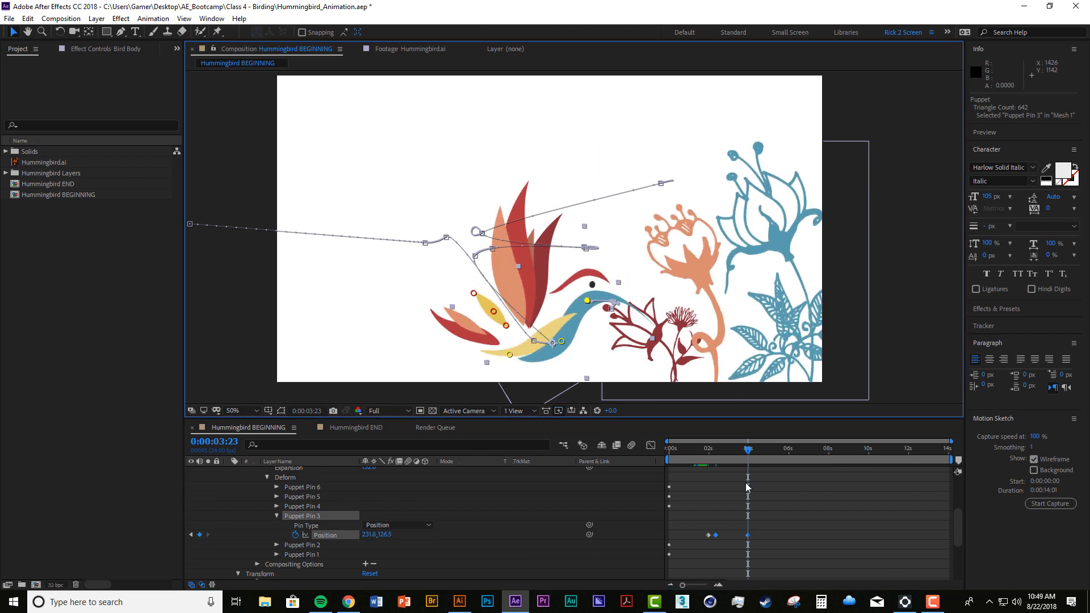
key(space)
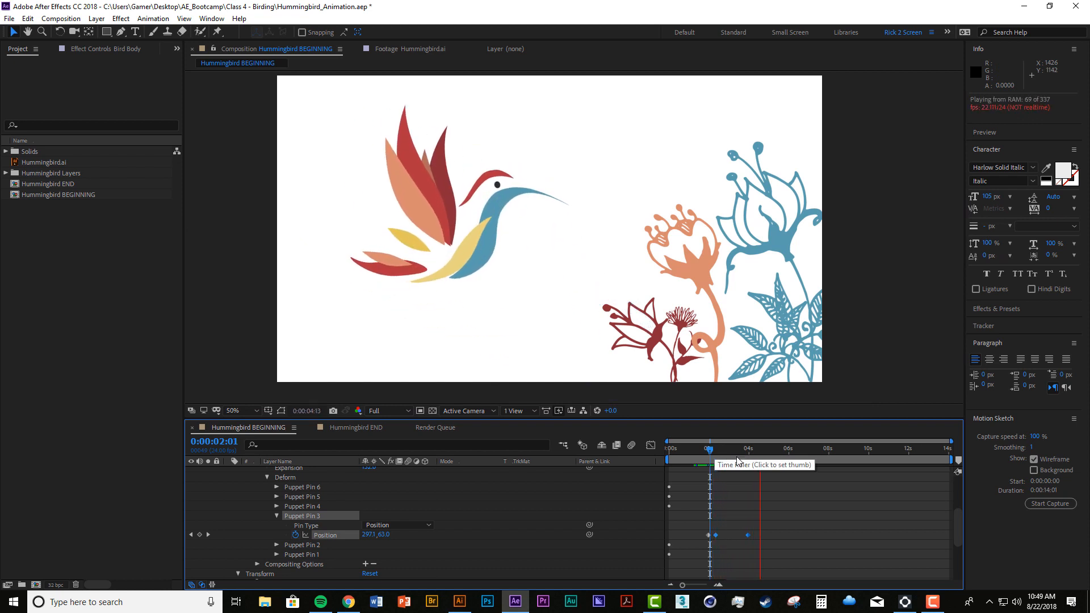
click(752, 451)
click(704, 447)
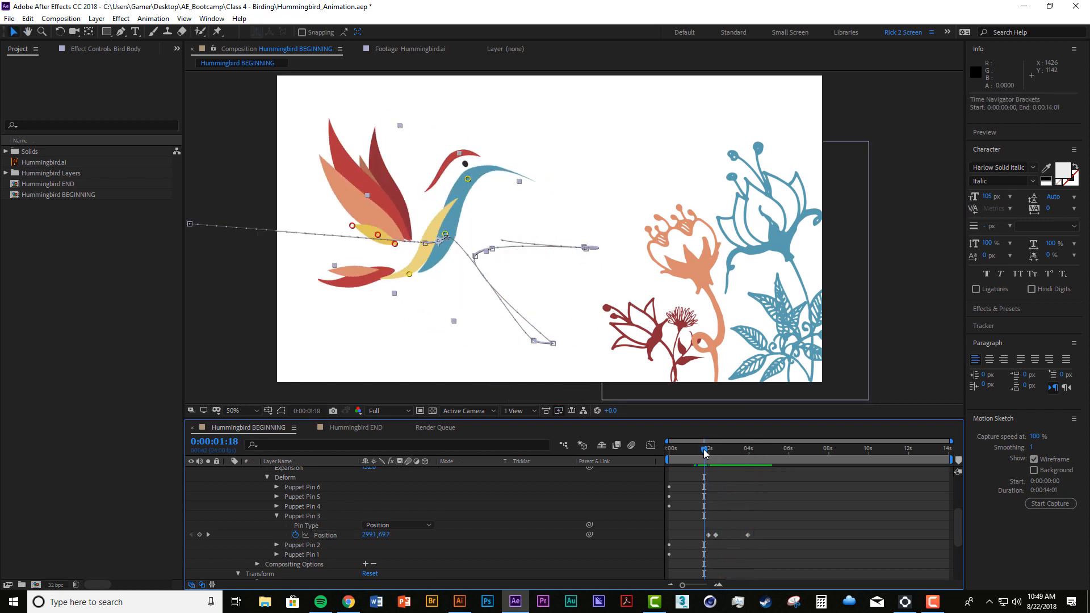
At 0:00:04:06, keyframe Puppet Pin 3 forward, away from the body, to stretch the bird's neck, and preview the movement.
key(space)
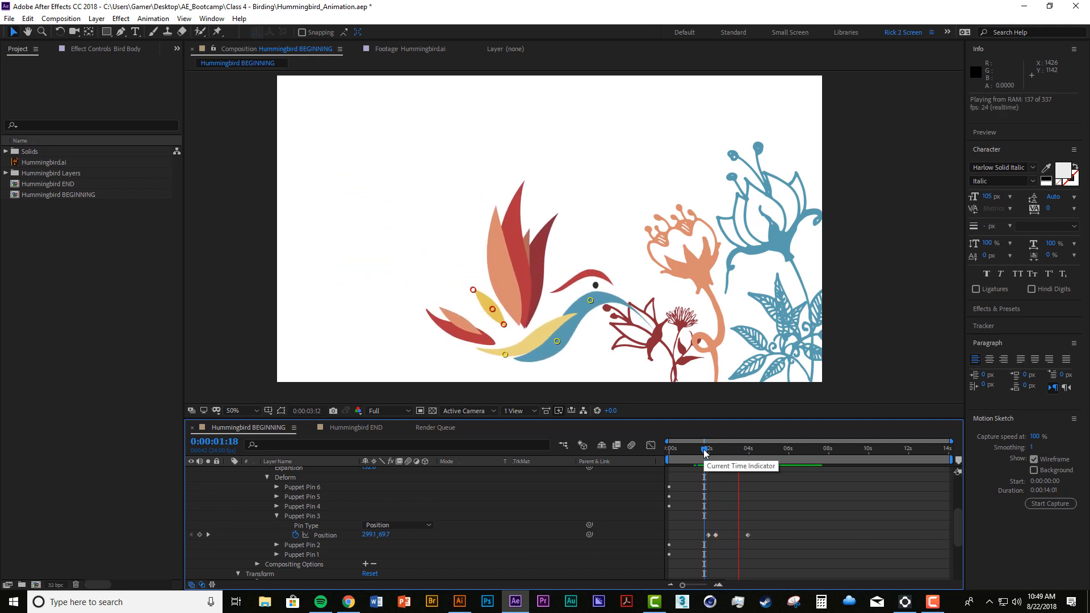
click(736, 449)
drag(737, 450, 754, 459)
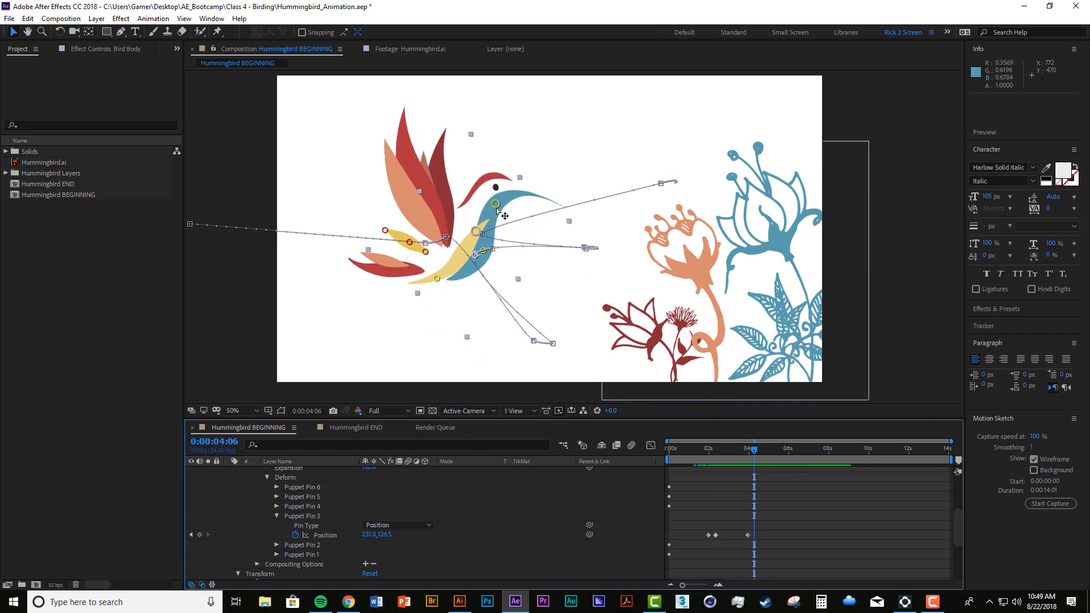
drag(496, 209, 504, 214)
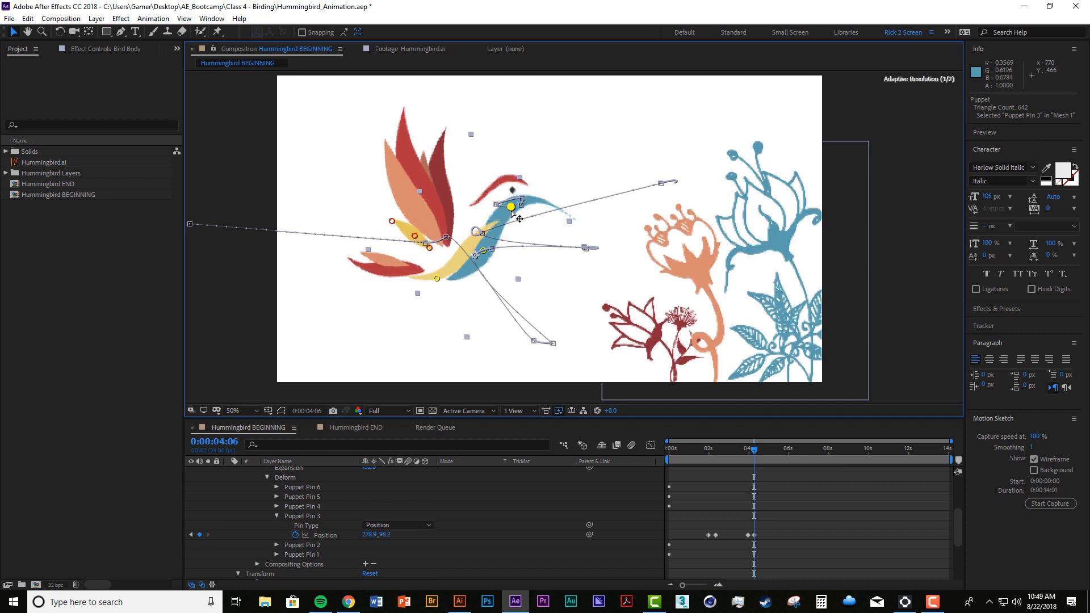
drag(739, 456, 702, 446)
key(space)
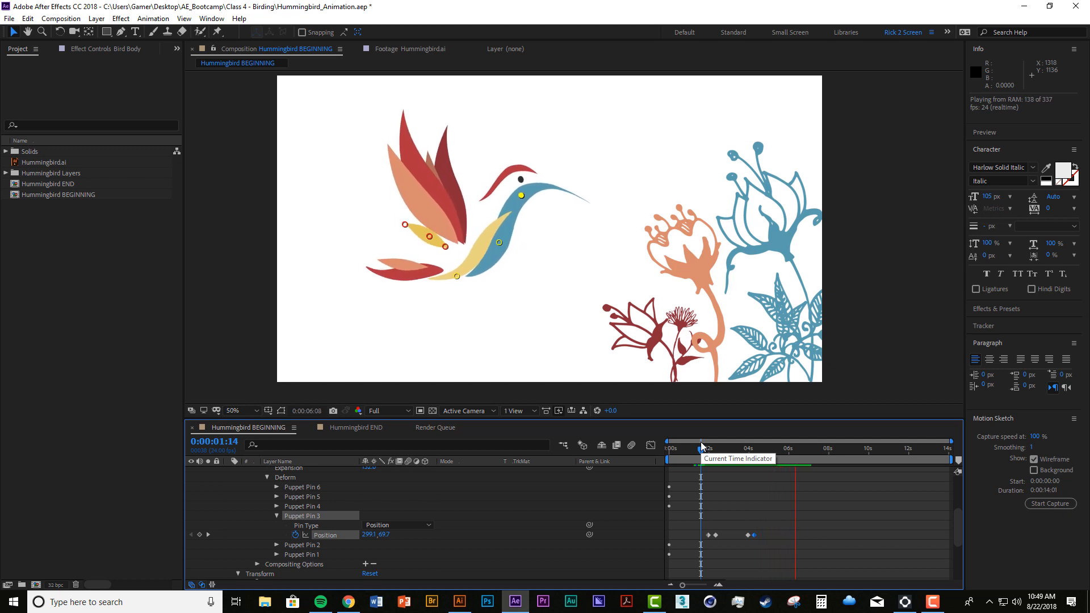
key(space)
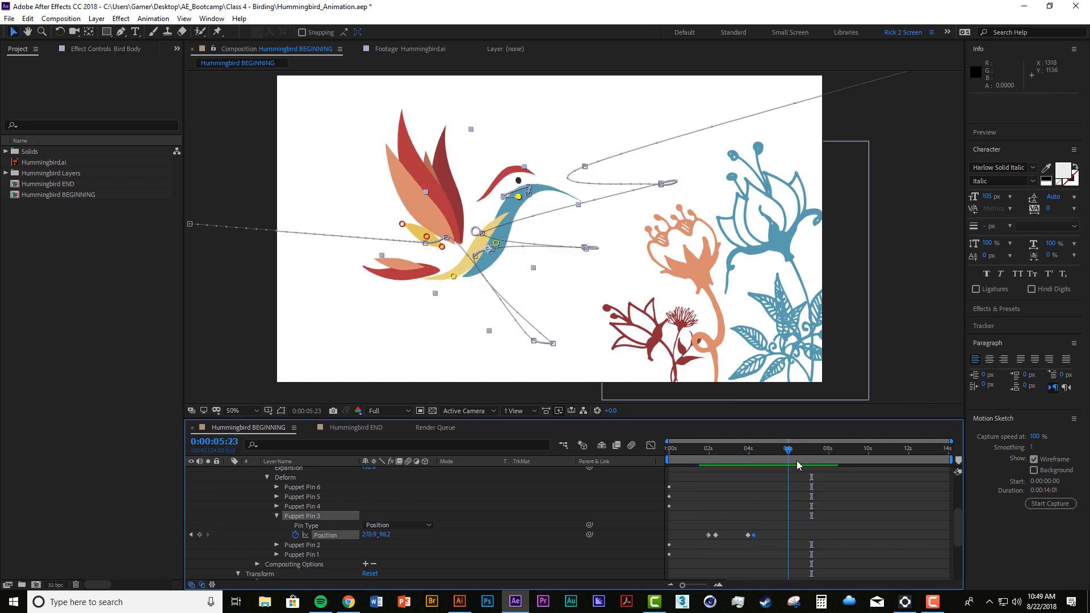
drag(796, 461, 738, 455)
key(space)
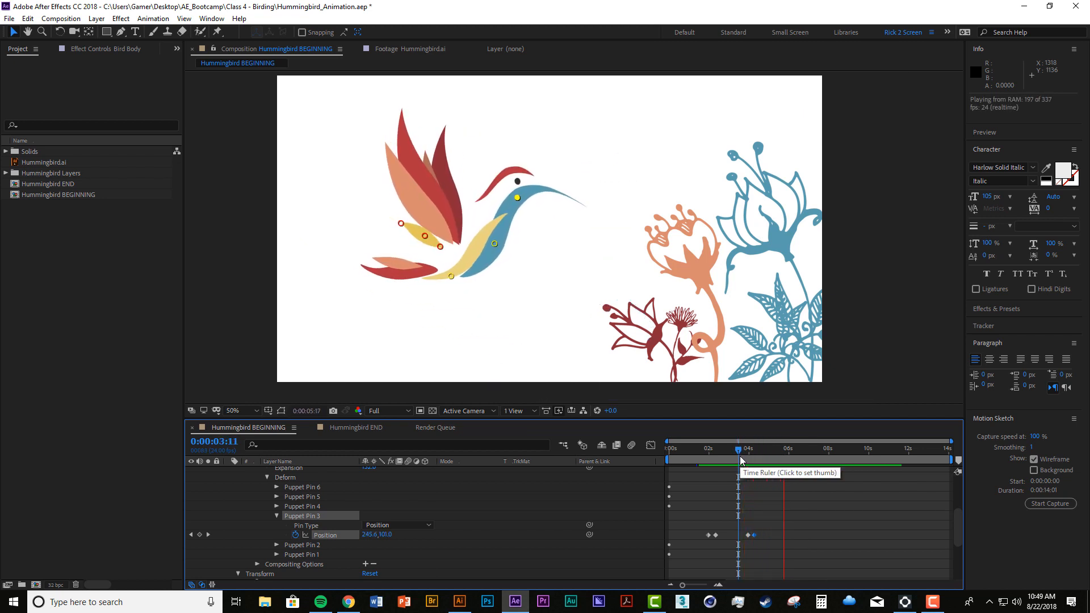
key(space)
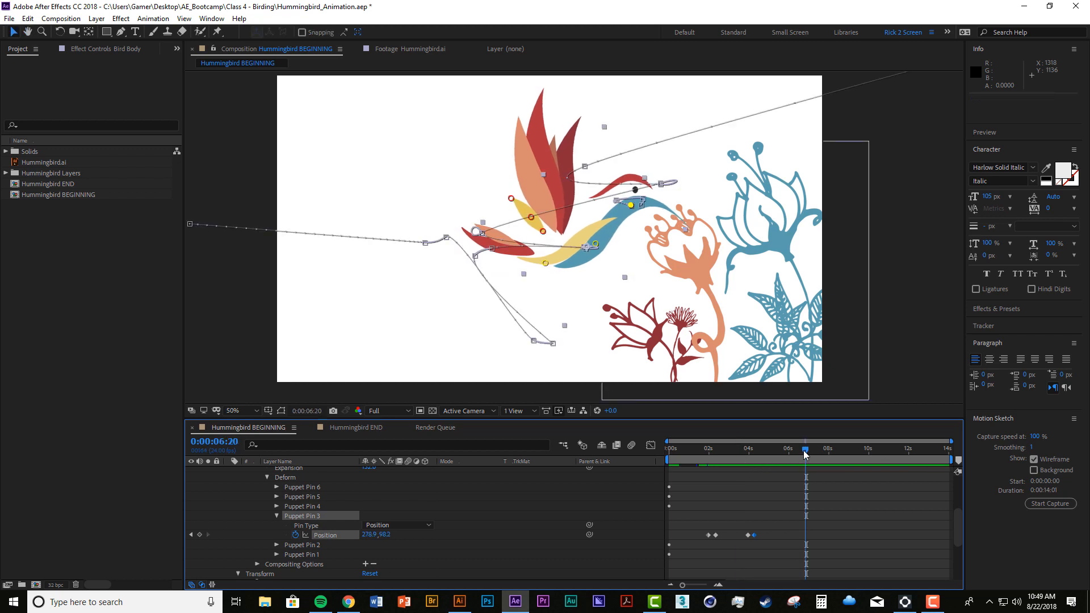
Hold Puppet Pin 3 with a Position keyframe just before 0:00:06:17, keyframe the head lower at 0:00:06:17, and preview.
drag(805, 453, 802, 452)
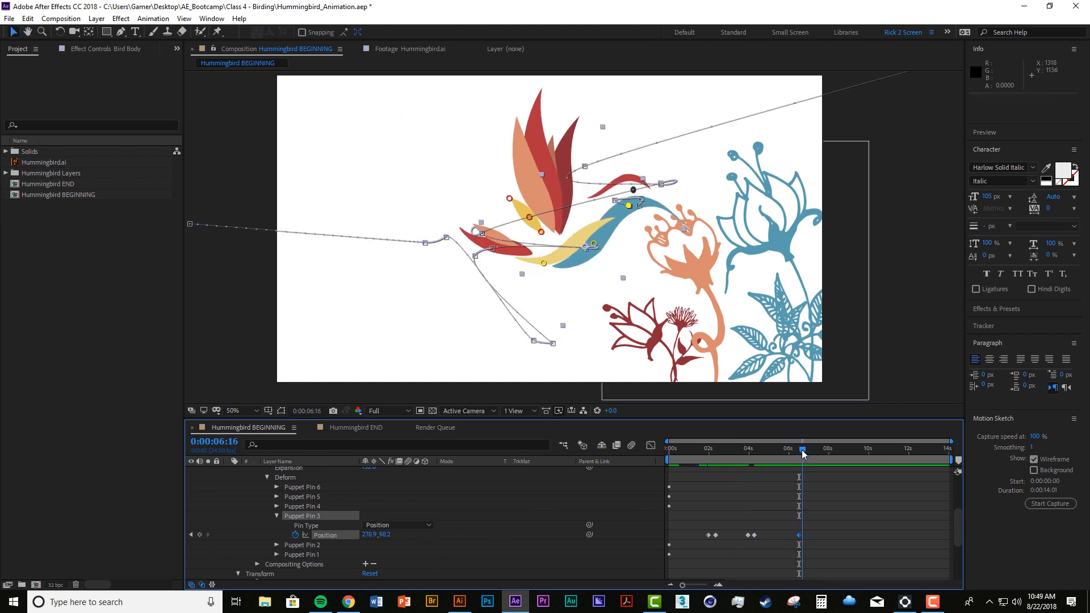
drag(633, 209, 631, 222)
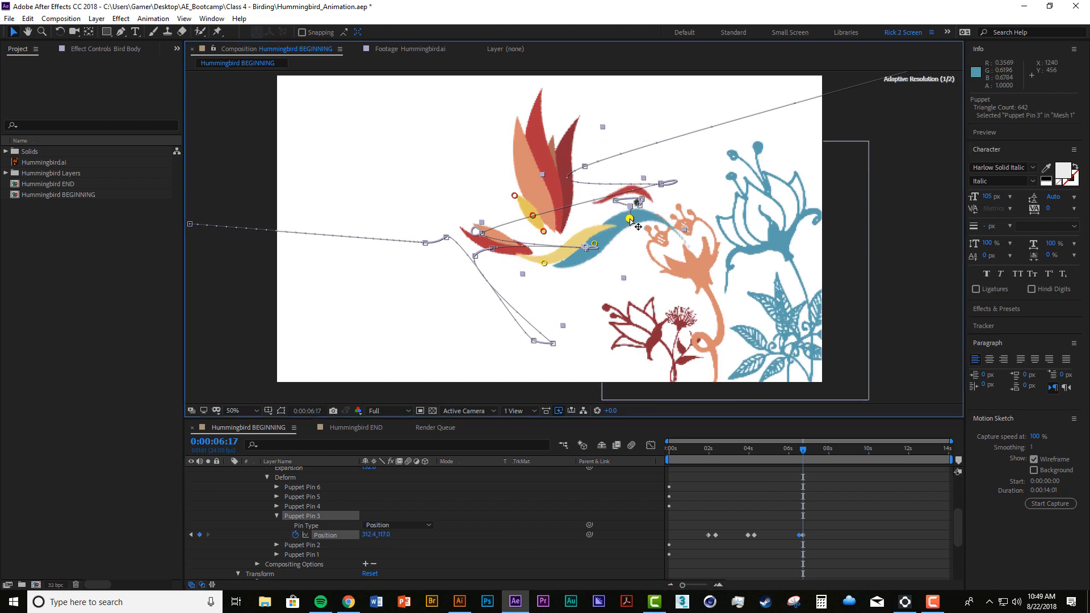
click(785, 452)
key(space)
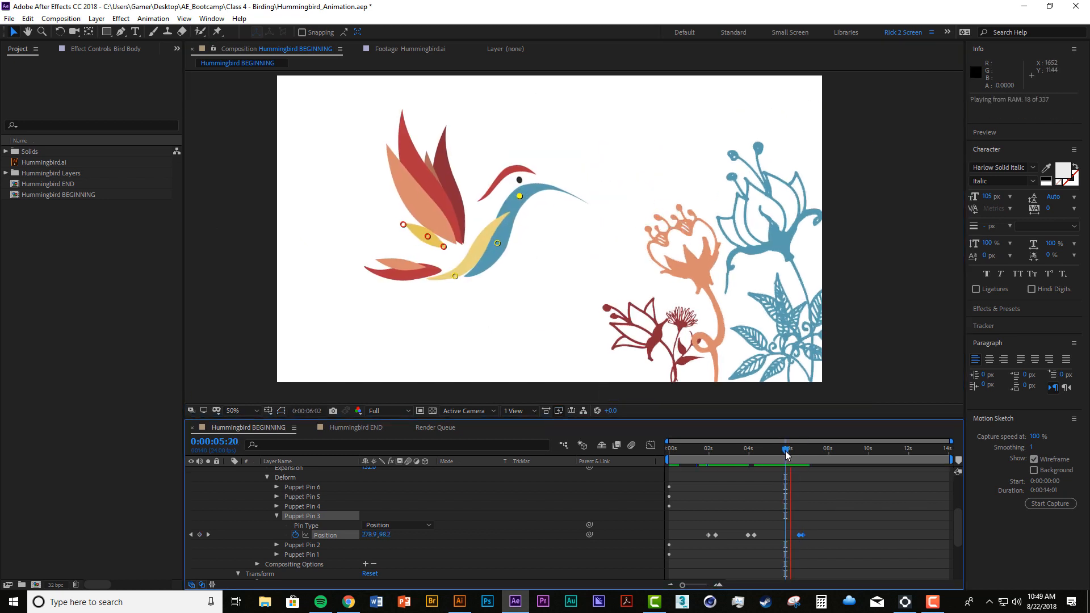
key(space)
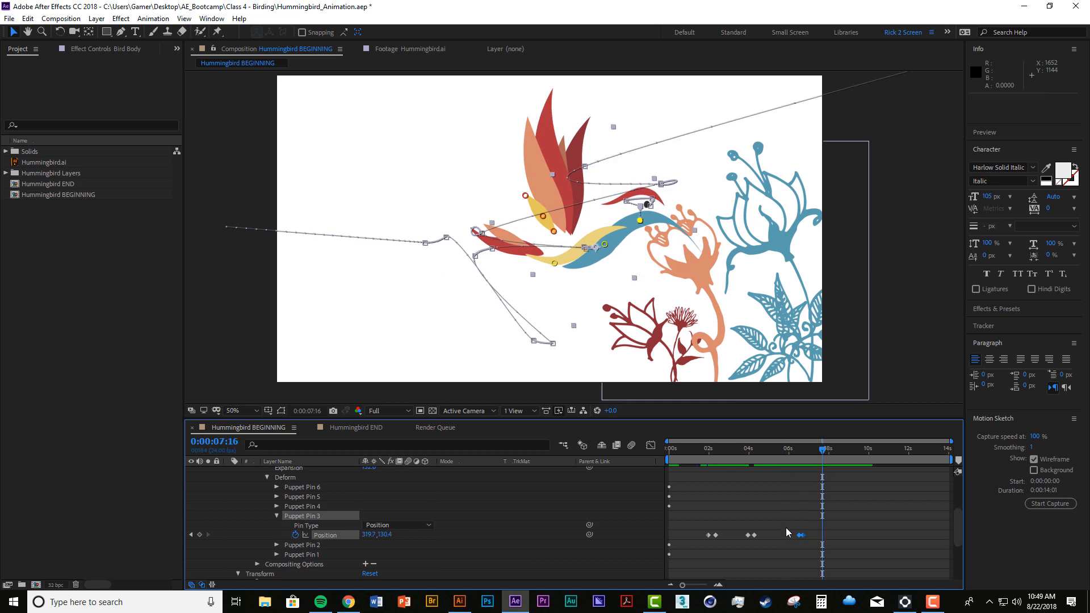
Retime the hold and lowered-head Position keyframes of Puppet Pin 3, placing the lowered-head one at 0:00:06:16, and preview the change.
click(774, 450)
key(space)
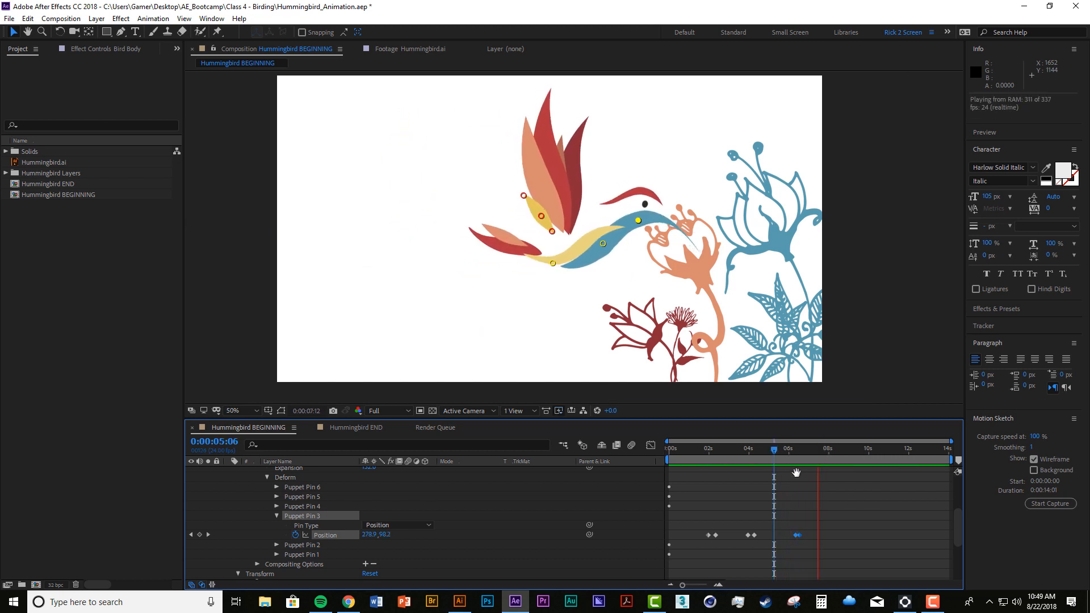
key(space)
click(795, 454)
drag(795, 454, 798, 454)
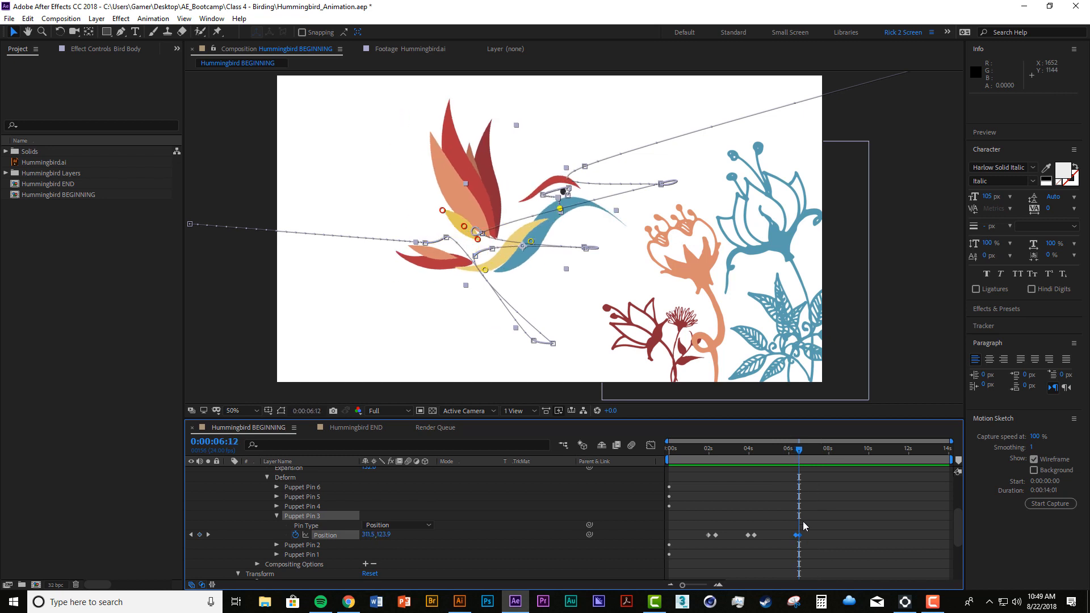
drag(800, 535, 805, 535)
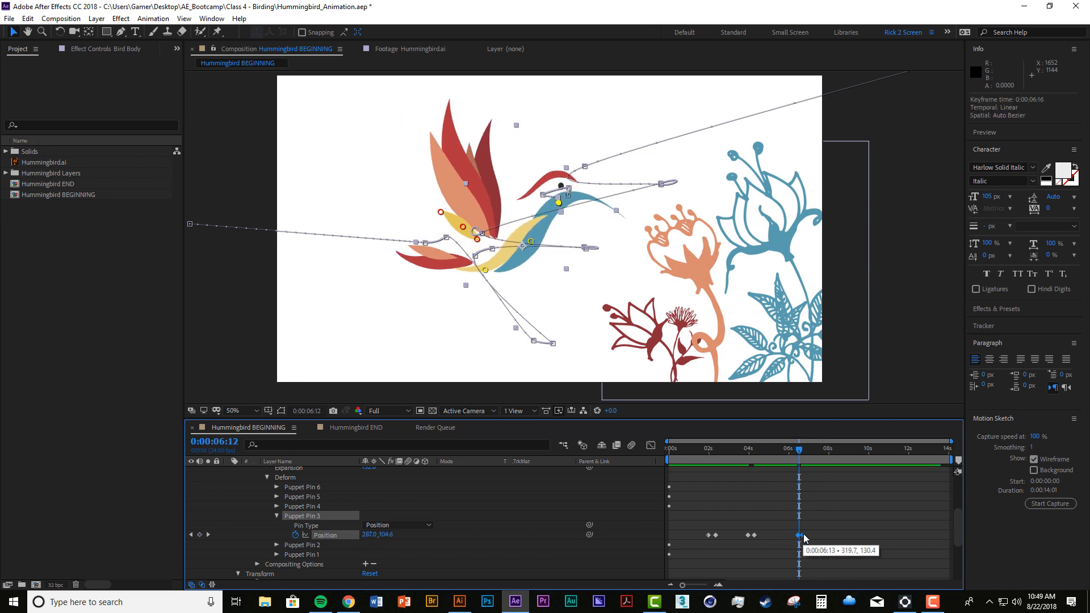
click(784, 452)
key(space)
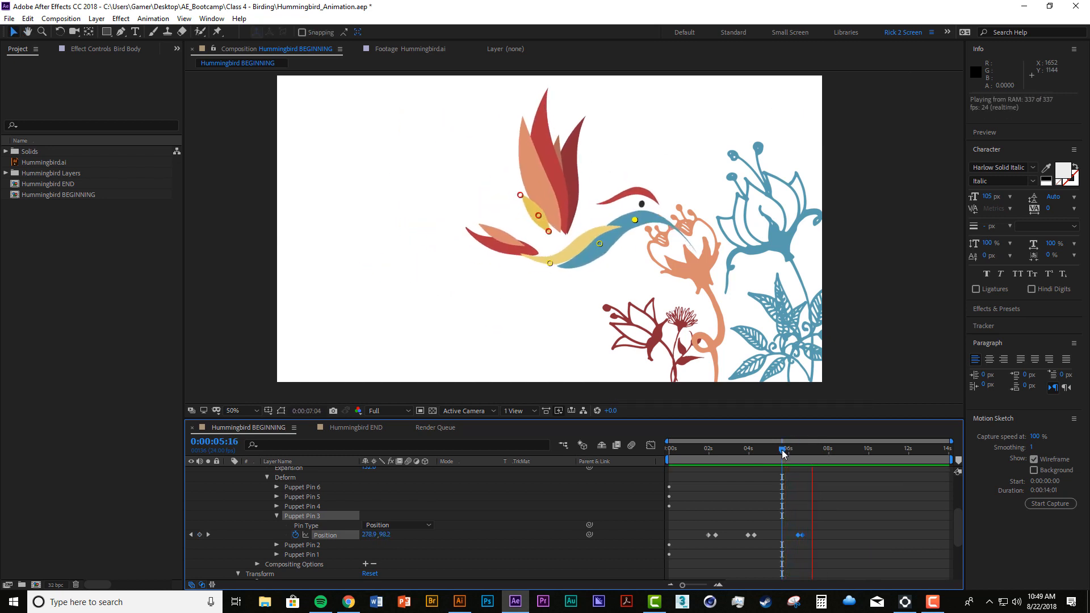
key(space)
At 0:00:07:20, keyframe Puppet Pin 3 slightly back toward the body, and preview from 0:00:05:21.
click(819, 471)
drag(788, 454, 825, 470)
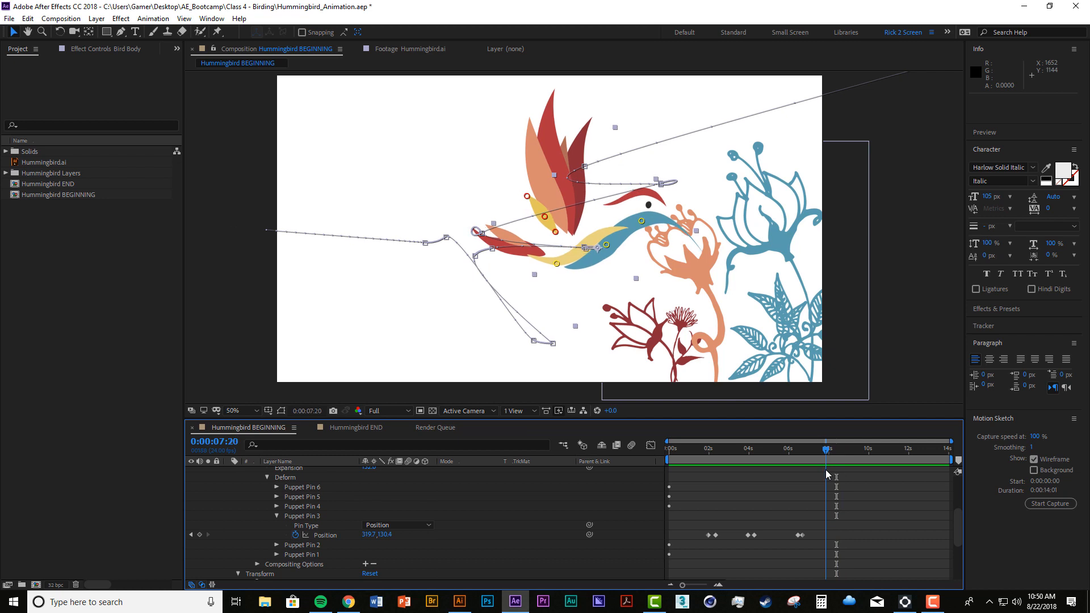
drag(645, 224, 638, 223)
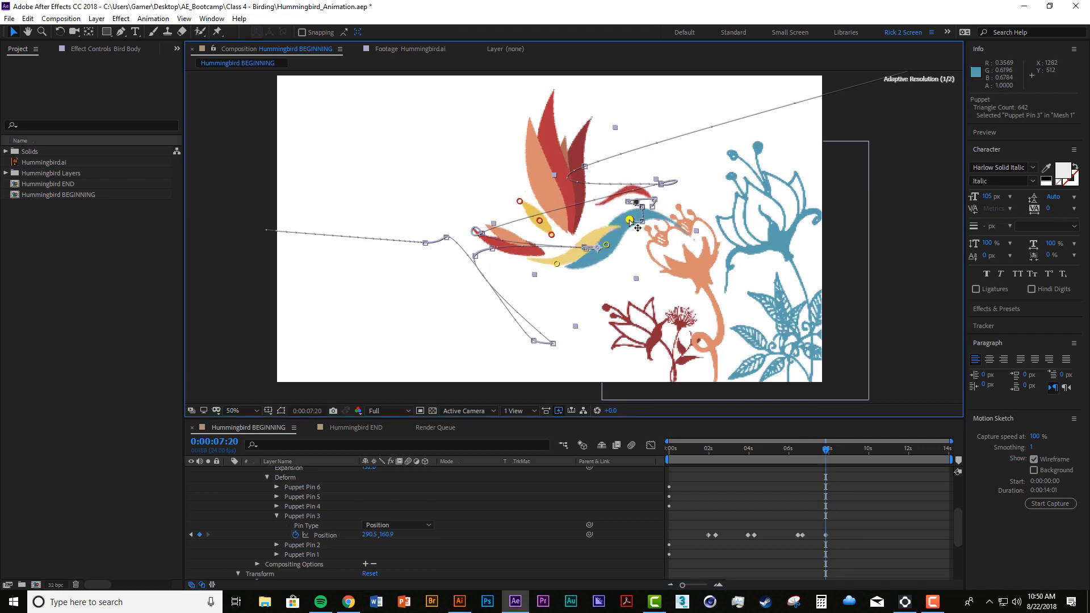
drag(795, 452, 787, 453)
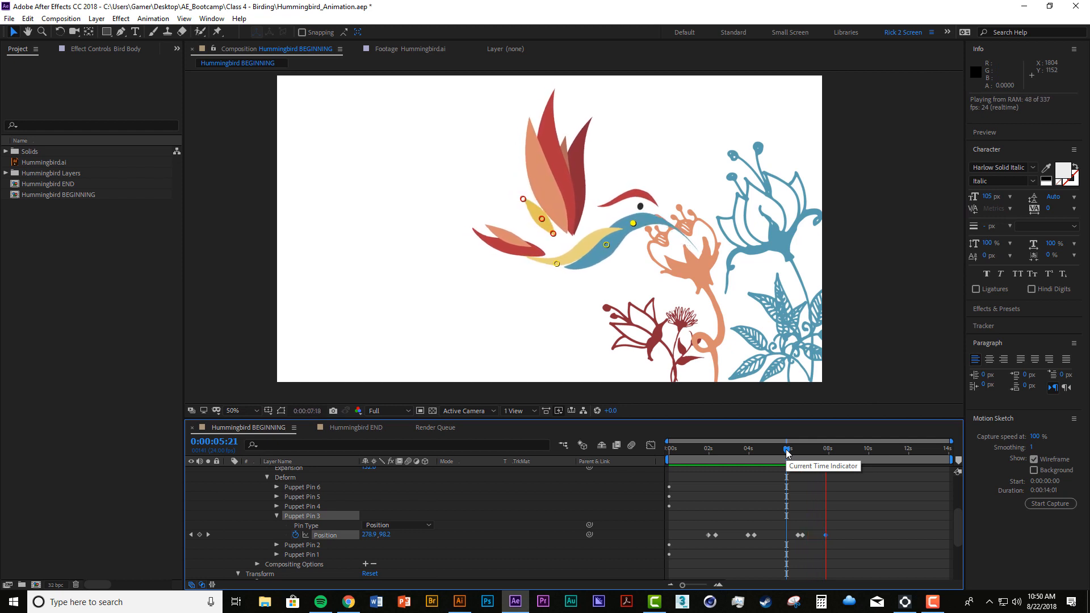
At 0:00:09:02, keyframe Puppet Pin 3 slightly forward so the beak reaches toward the orange flower, and preview from about 0:00:06:00.
drag(798, 460, 850, 455)
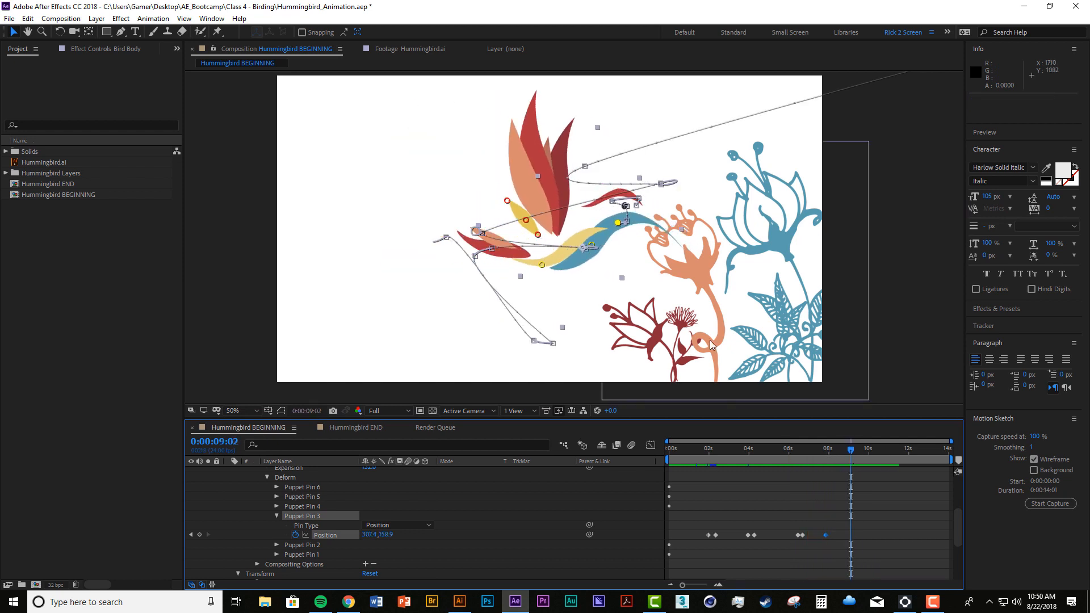
drag(618, 223, 629, 221)
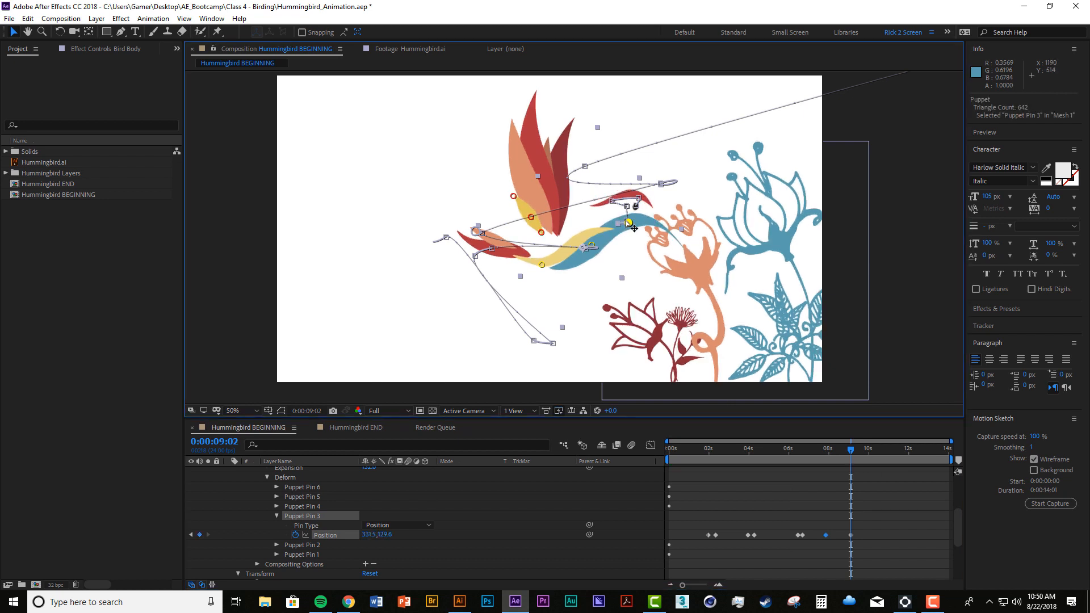
click(793, 449)
key(space)
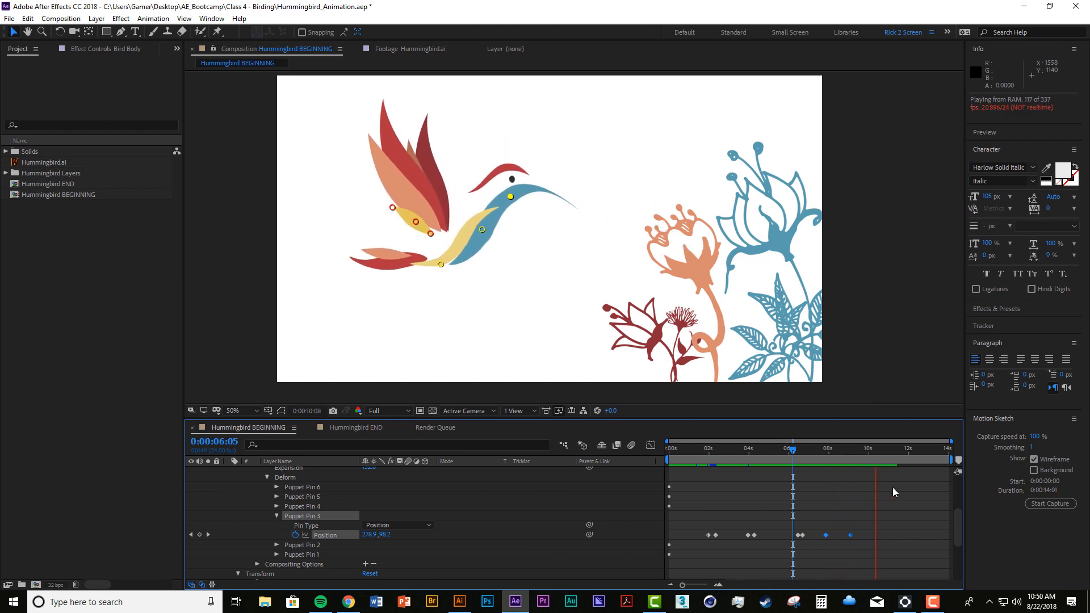
click(848, 449)
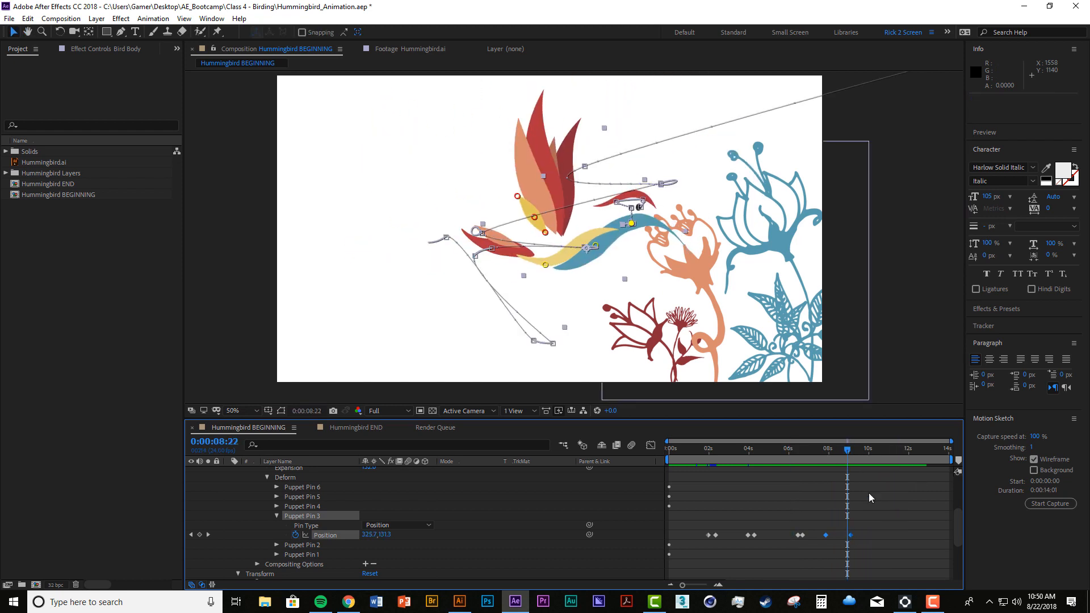
click(789, 442)
key(space)
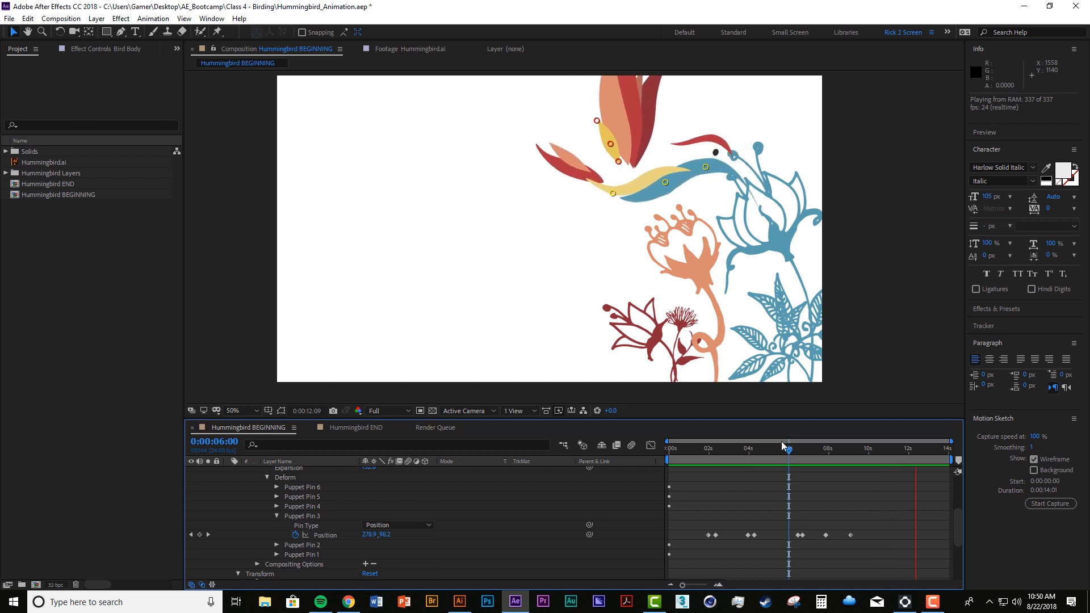
Add a Position keyframe for Puppet Pin 3 at 0:00:10:23, keyframe the pin back and down at 0:00:11:16, and preview.
mouse_move(870, 455)
mouse_down()
mouse_move(896, 461)
mouse_move(870, 455)
mouse_move(887, 452)
mouse_up()
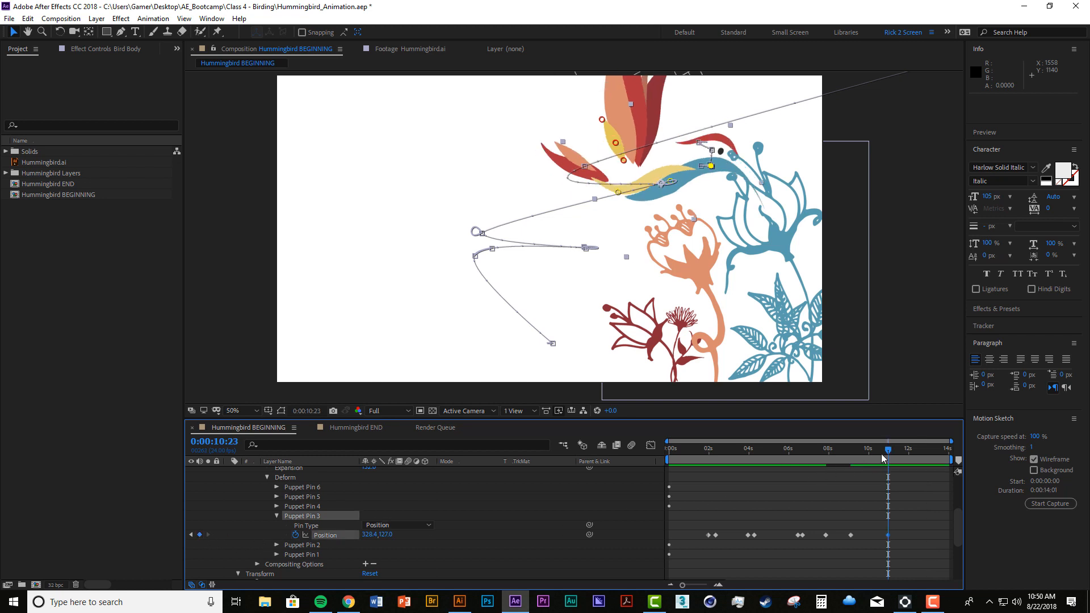
drag(888, 449, 901, 451)
drag(726, 164, 716, 170)
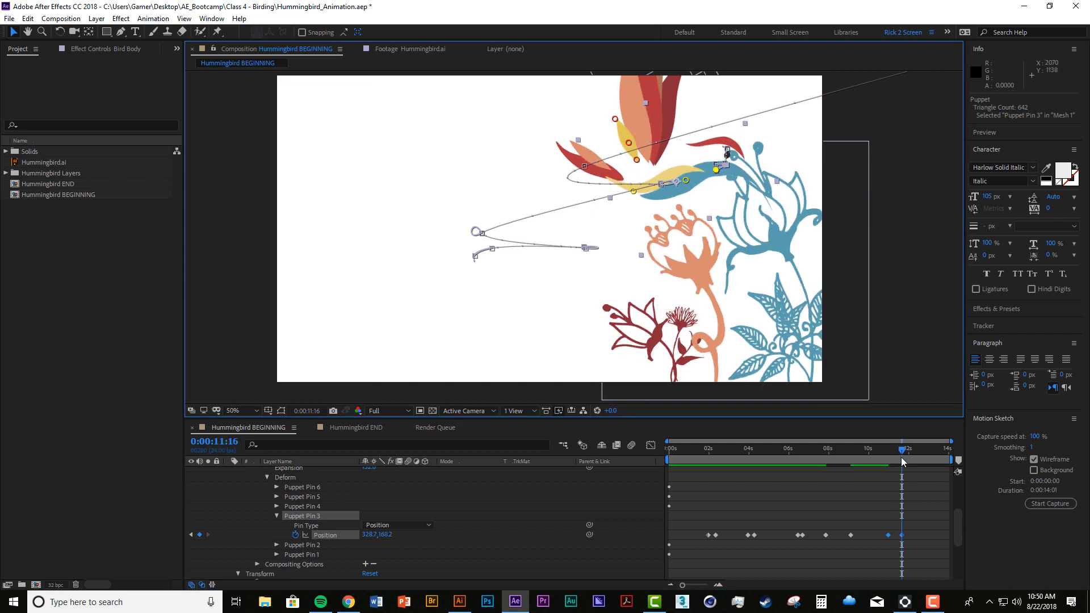
drag(901, 449, 881, 450)
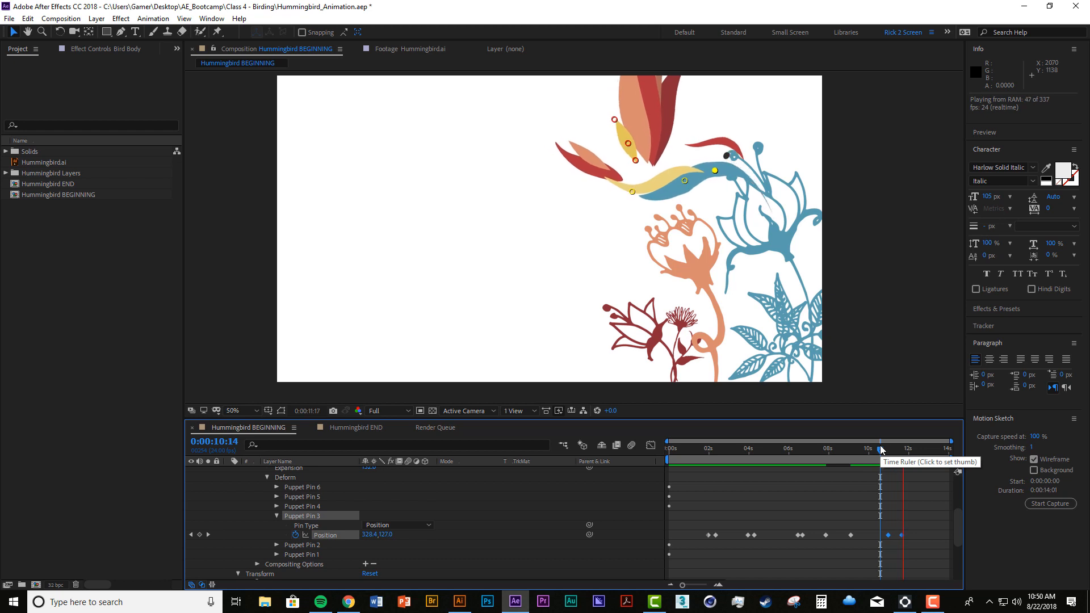
click(880, 449)
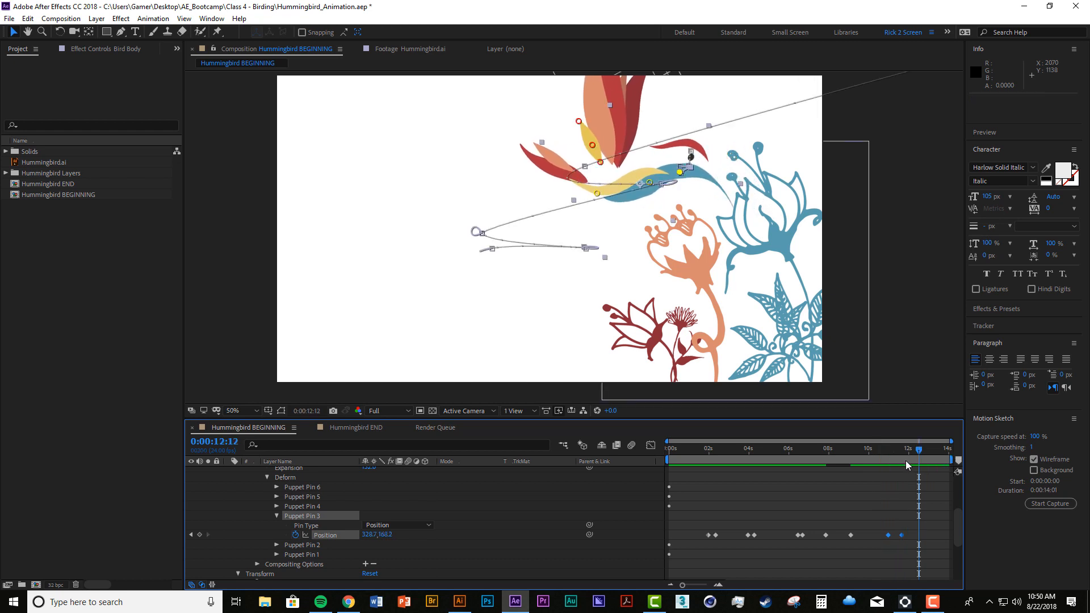
click(879, 449)
key(space)
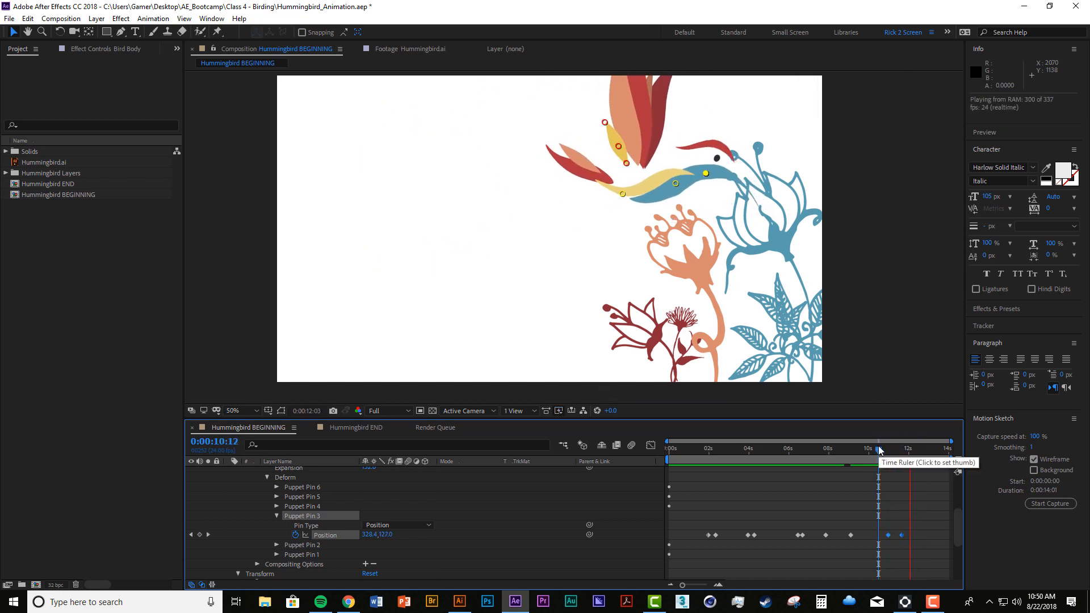
key(space)
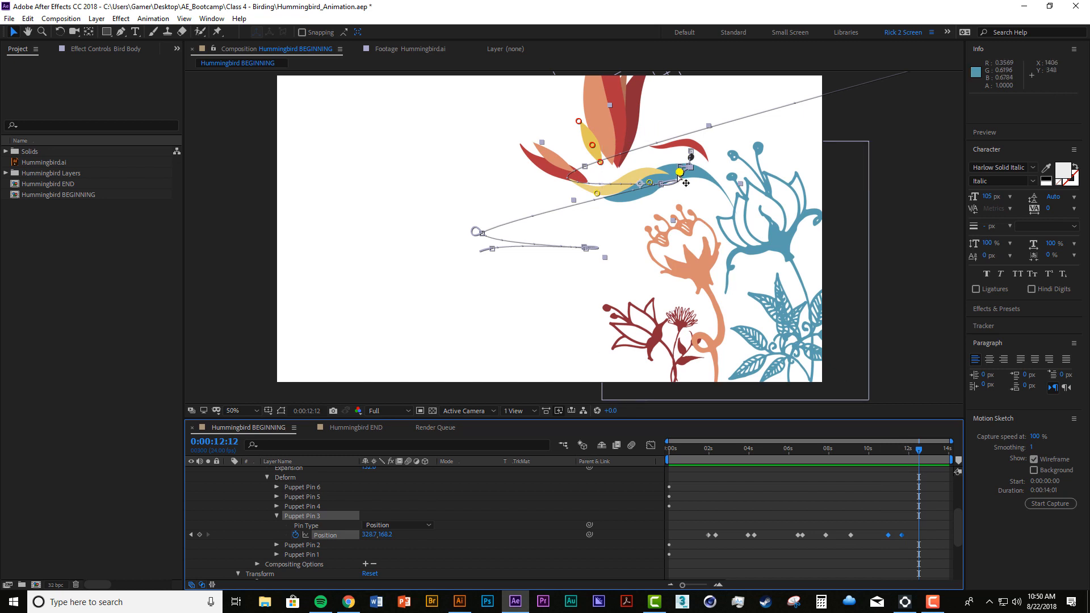
At 0:00:12:12, keyframe Puppet Pin 3 up and forward to lift the bird's head, and preview from 0:00:10:12.
drag(679, 174, 695, 166)
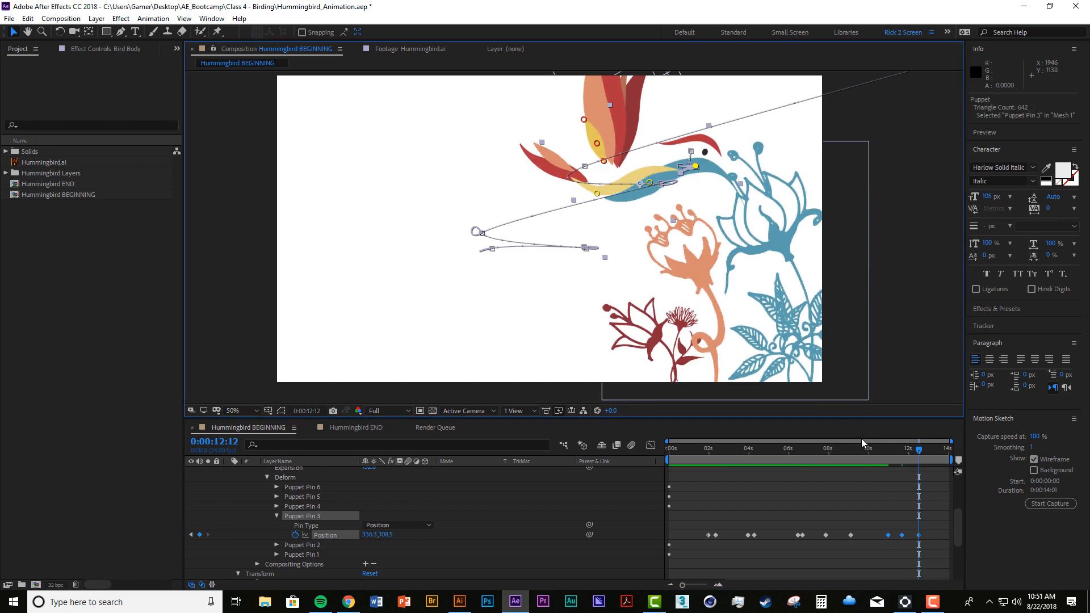
click(878, 449)
key(space)
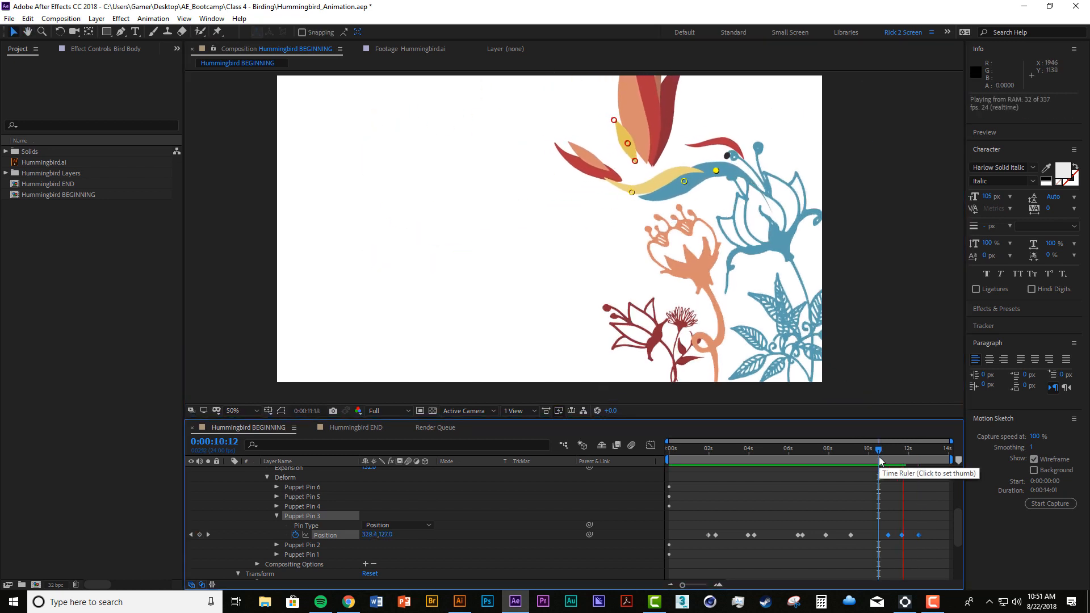
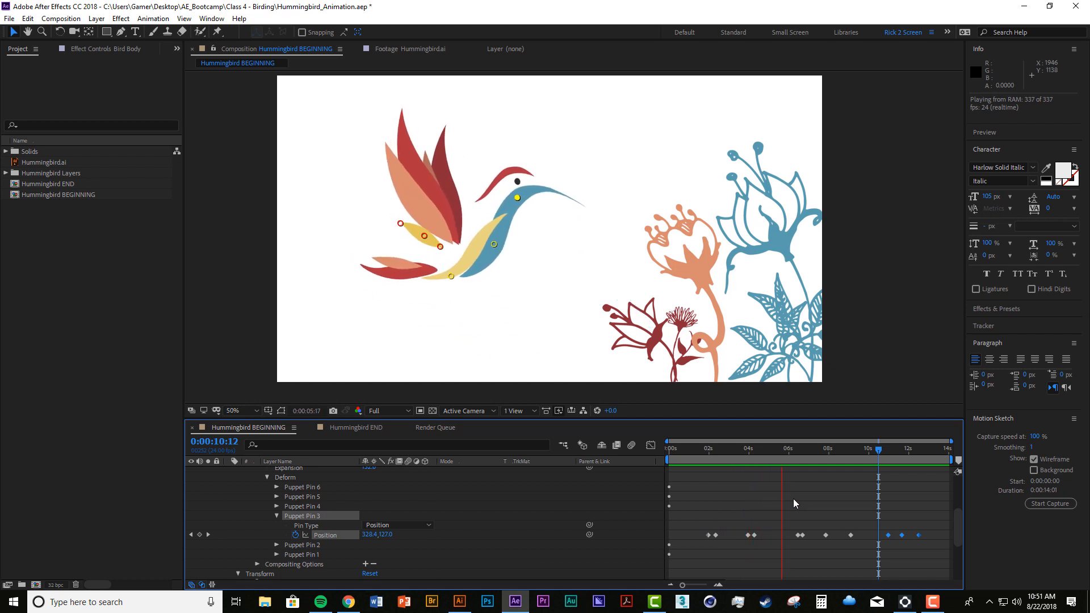
Hold Puppet Pin 3 with a Position keyframe just before 0:00:04:23, and keyframe the pin slightly forward and down at 0:00:04:23.
mouse_move(760, 452)
mouse_down()
mouse_move(789, 451)
mouse_move(749, 453)
mouse_move(784, 456)
mouse_move(755, 454)
mouse_move(782, 458)
mouse_move(770, 458)
mouse_up()
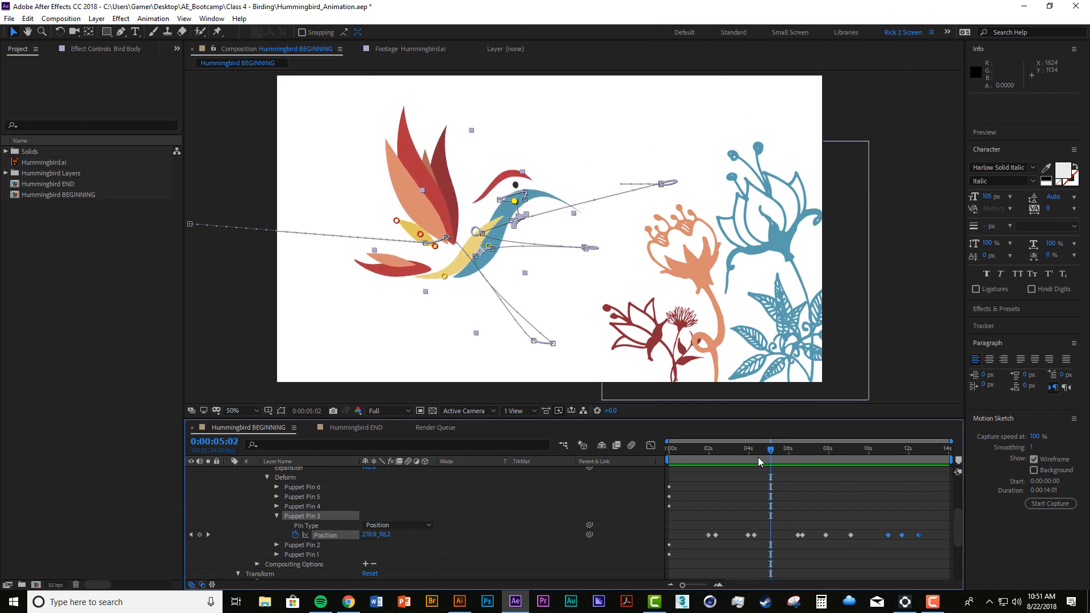
drag(767, 452, 757, 452)
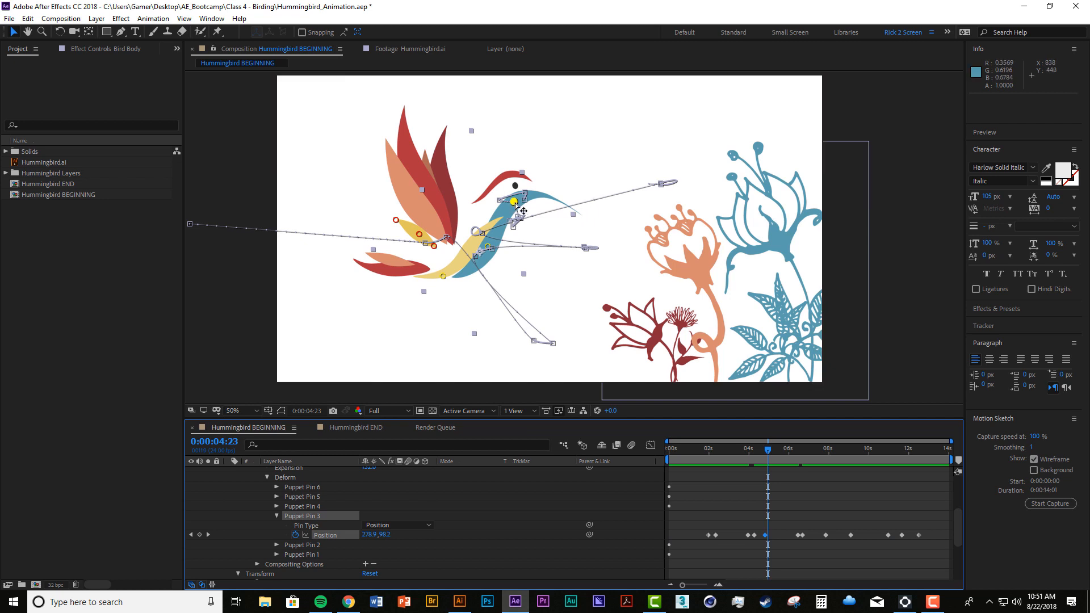
drag(514, 203, 519, 207)
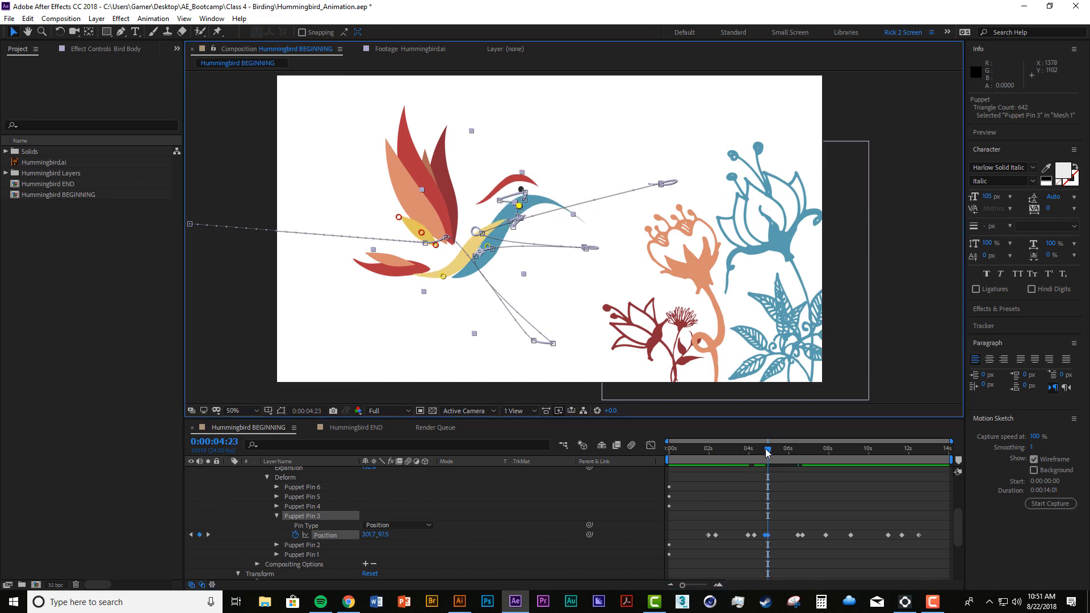
At 0:00:05:01, keyframe Puppet Pin 3 slightly back to retract the bird's head, and preview from 0:00:03:11.
drag(767, 452, 769, 453)
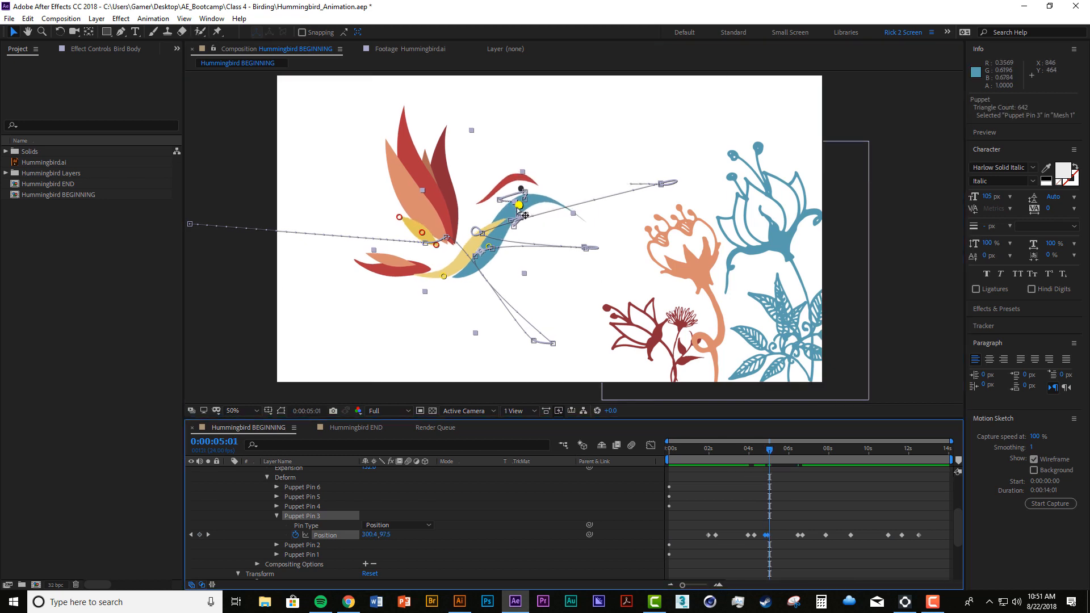
drag(517, 210, 510, 205)
key(space)
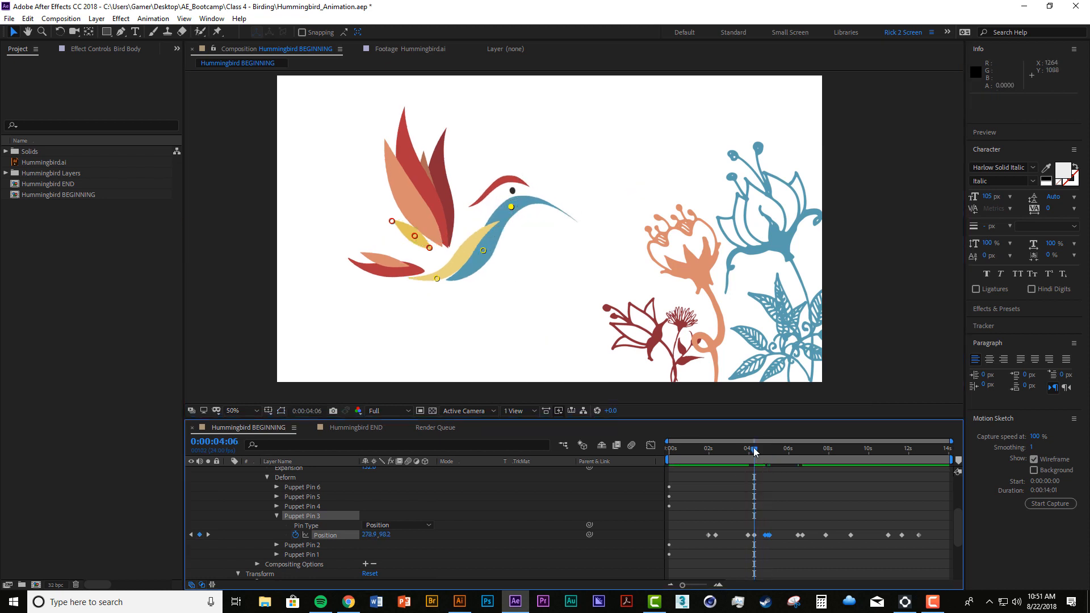
click(737, 448)
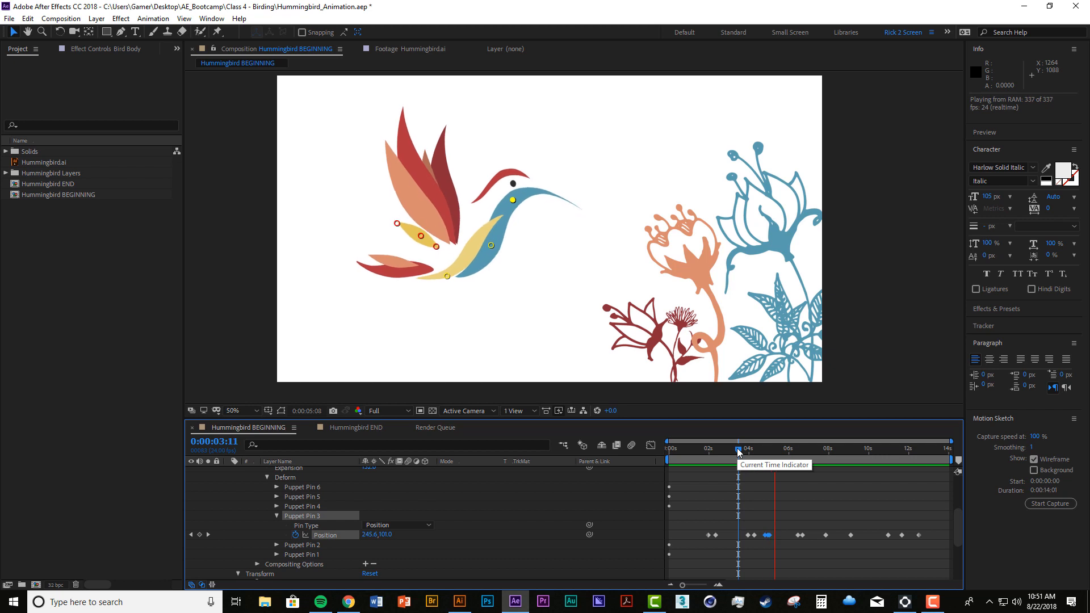
Move Puppet Pin 3's 0:00:05:01 keyframe to 0:00:05:19 and its 0:00:04:23 keyframe to 0:00:04:21, and preview from 0:00:04:08 and 0:00:03:23.
drag(736, 448, 865, 534)
click(718, 584)
click(717, 584)
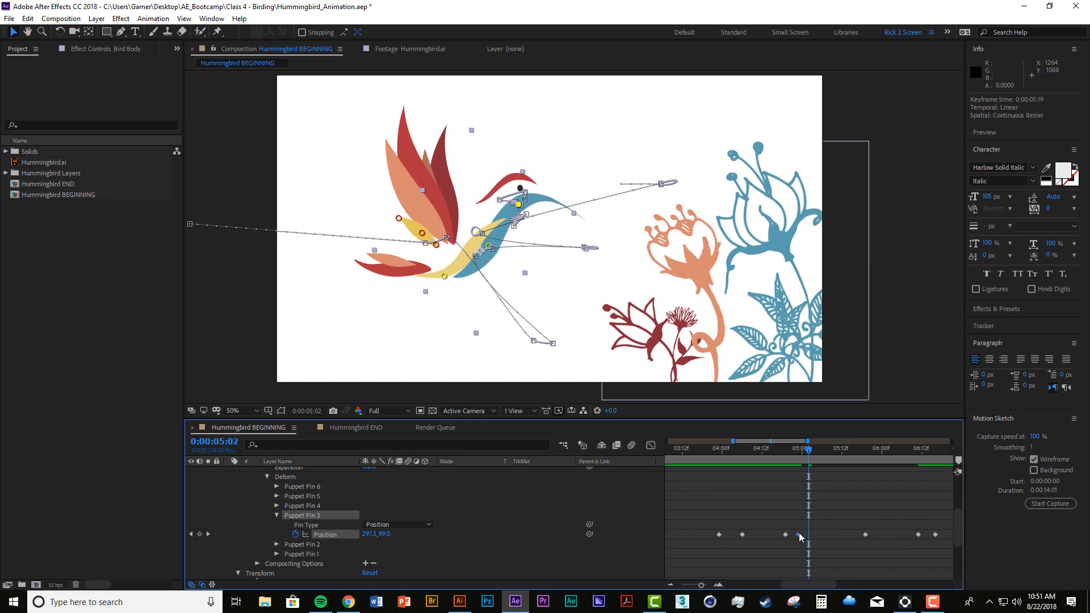
click(749, 447)
key(space)
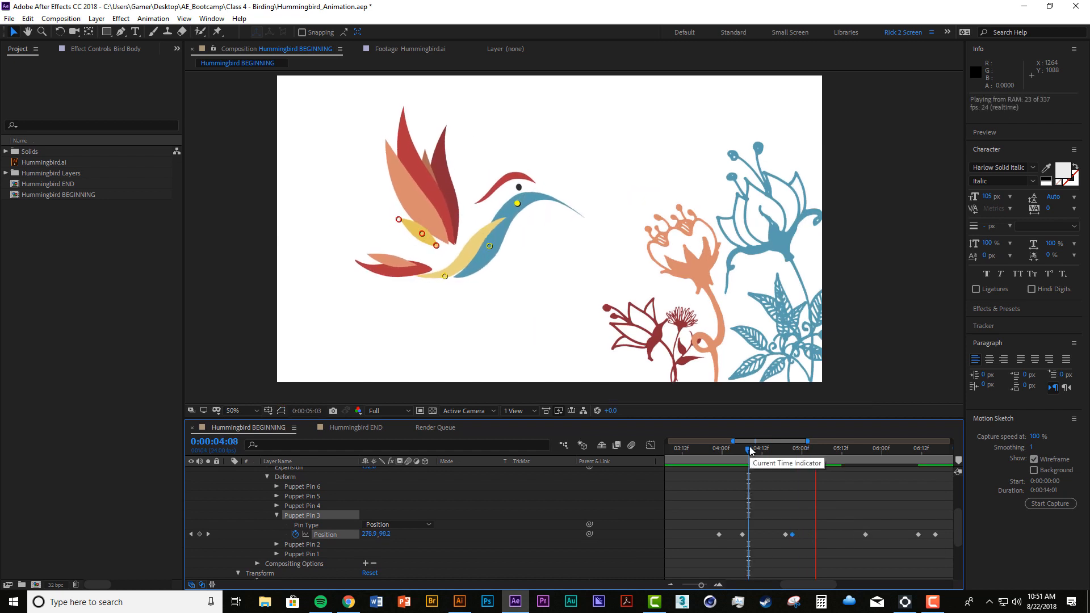
key(space)
drag(749, 447, 718, 447)
key(space)
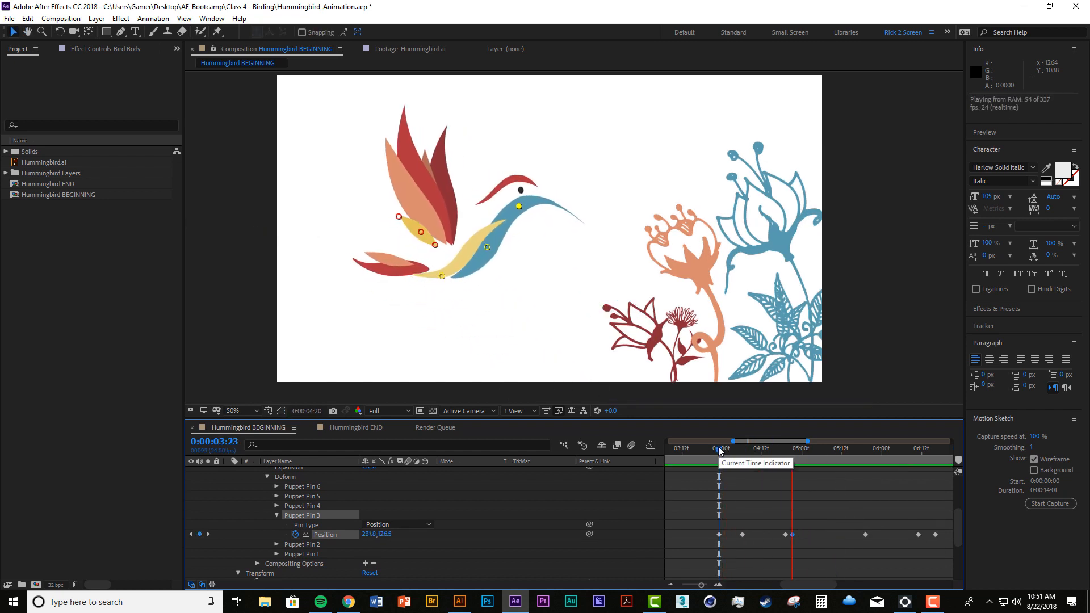
key(space)
Copy Puppet Pin 3's Position keyframe at 0:00:04:21 to 0:00:05:09, and preview from 0:00:03:20.
click(834, 533)
click(865, 534)
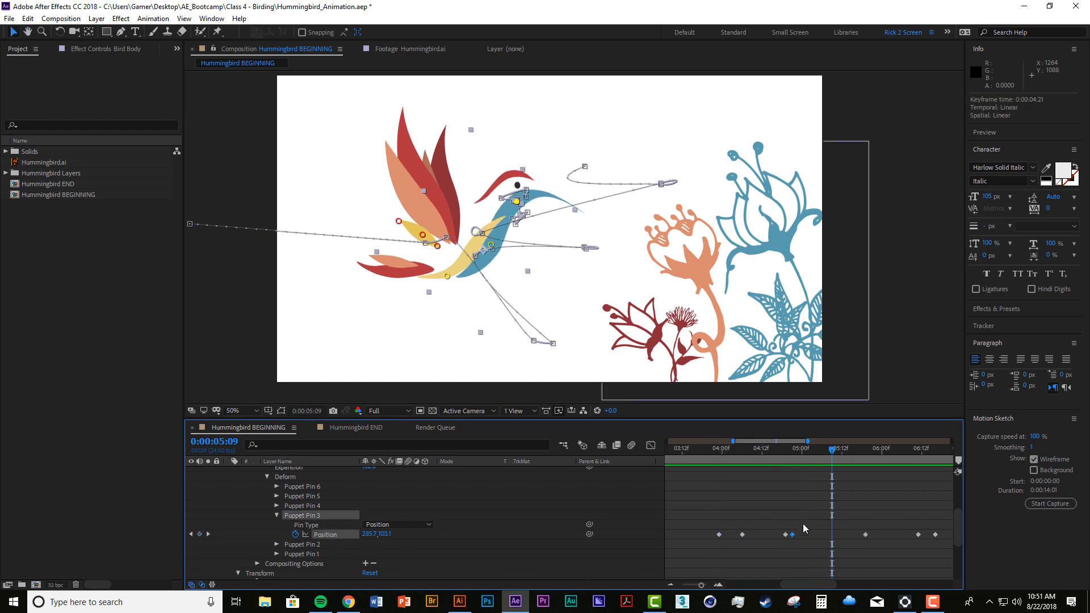
key(ctrl+v)
click(707, 458)
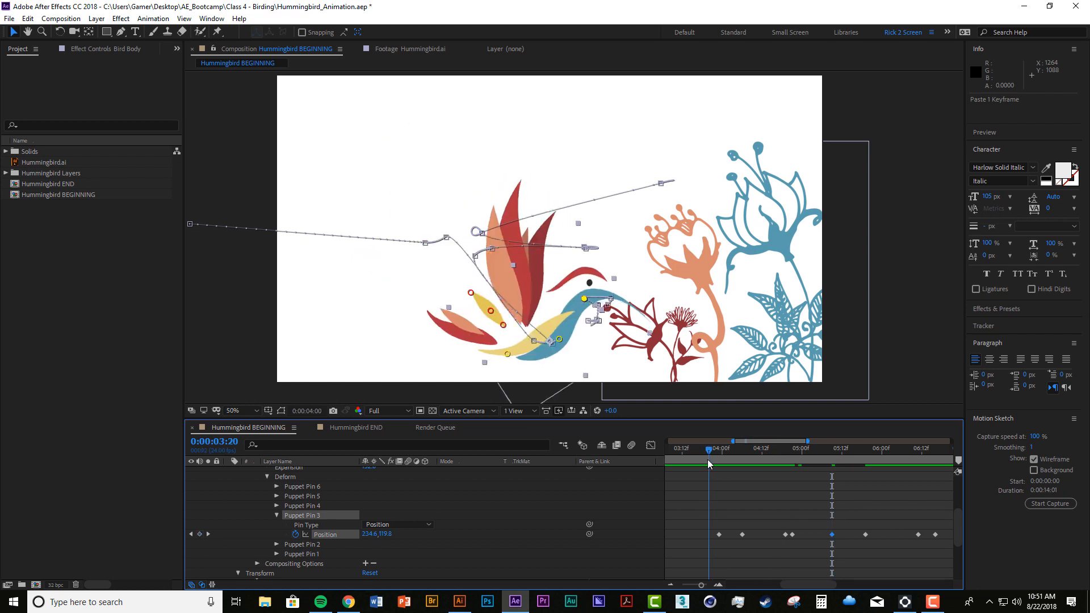
key(space)
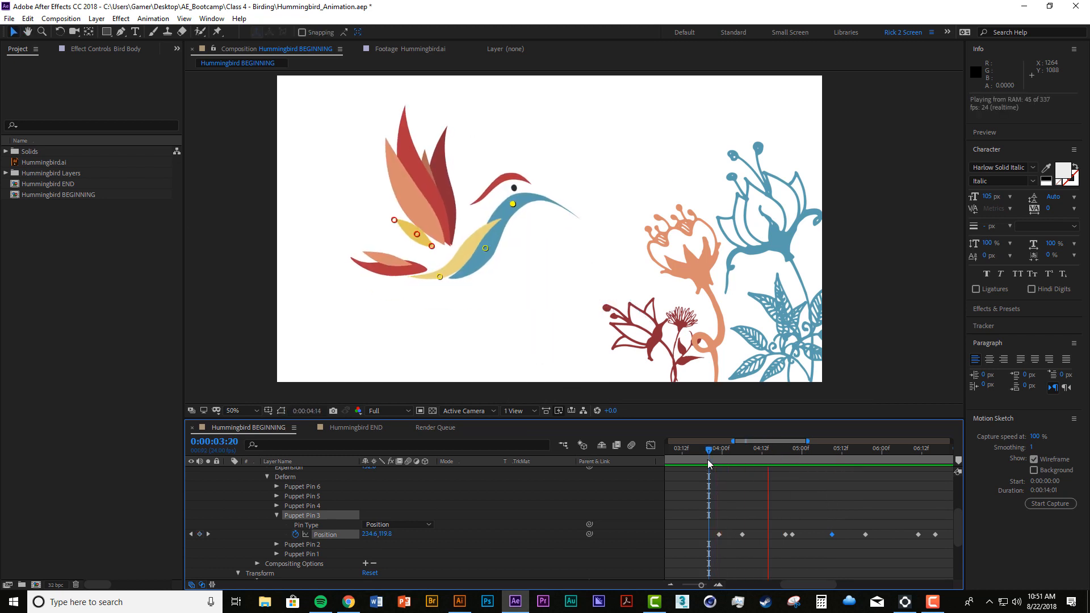
key(space)
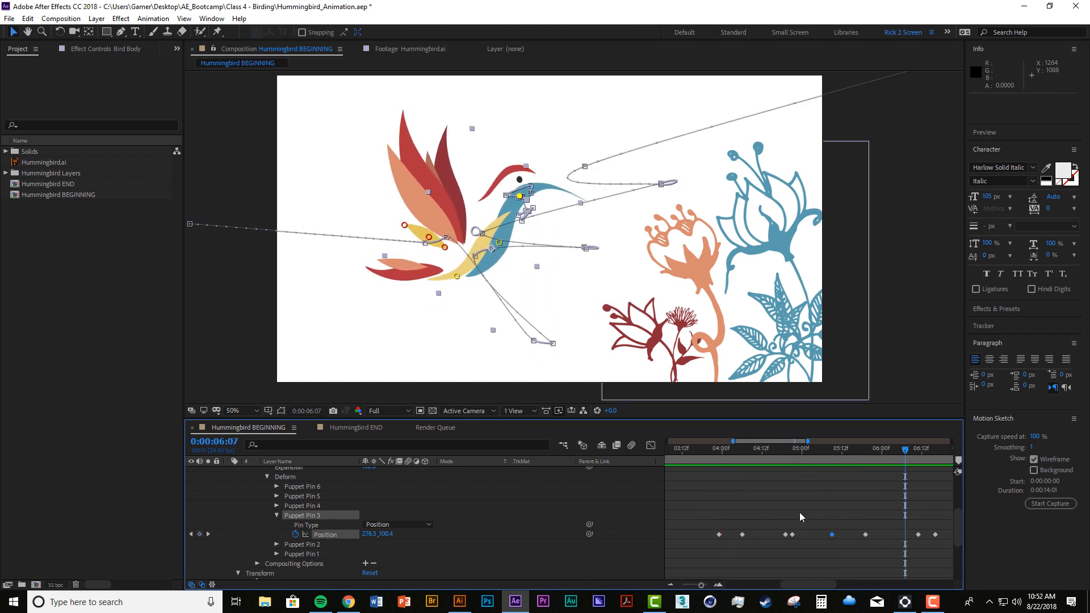
Move the copied keyframe from 0:00:05:09 to 0:00:05:16 to lengthen the hold, and preview from 0:00:04:05 and 0:00:03:15.
drag(830, 534, 842, 535)
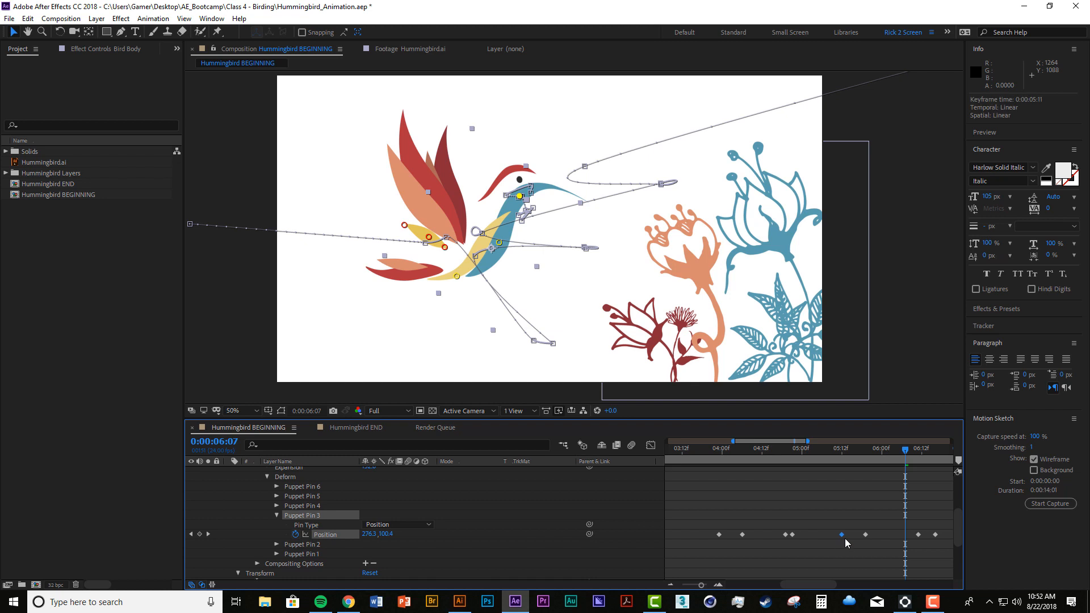
click(739, 453)
key(space)
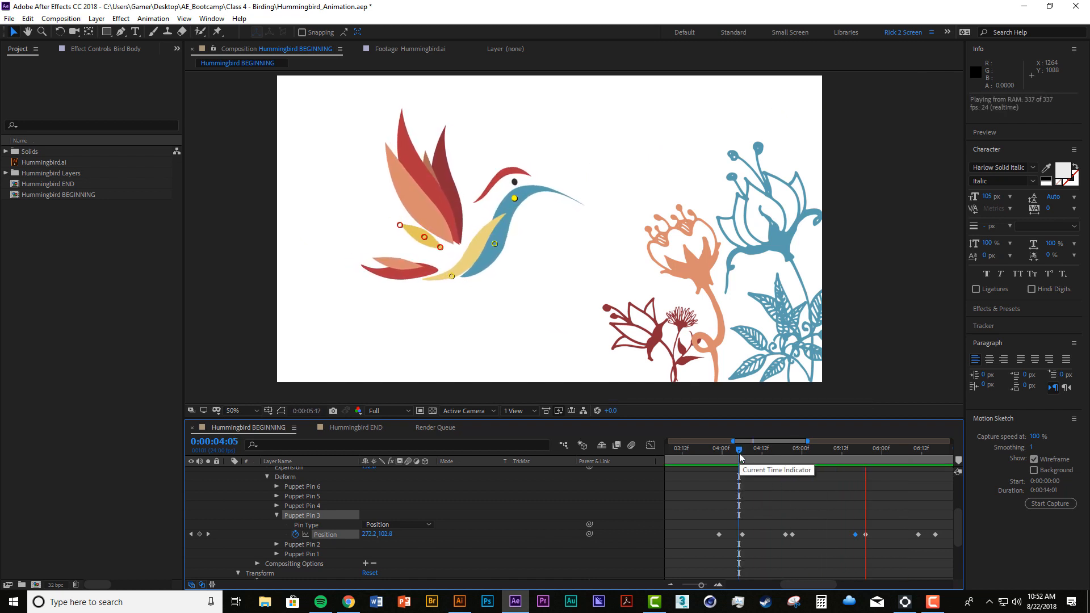
key(space)
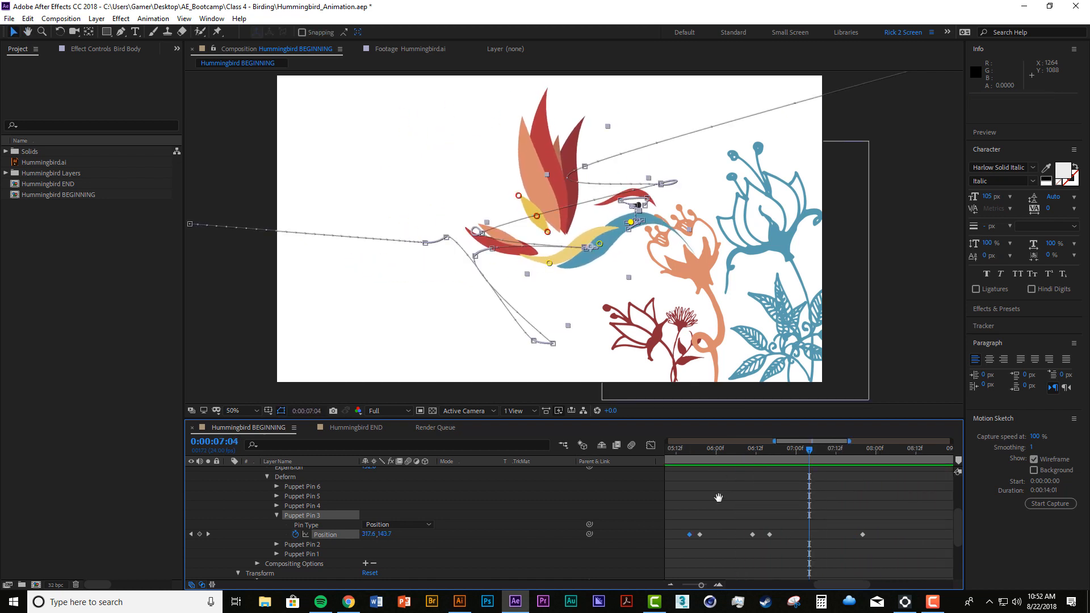
drag(718, 497, 815, 499)
click(695, 453)
key(space)
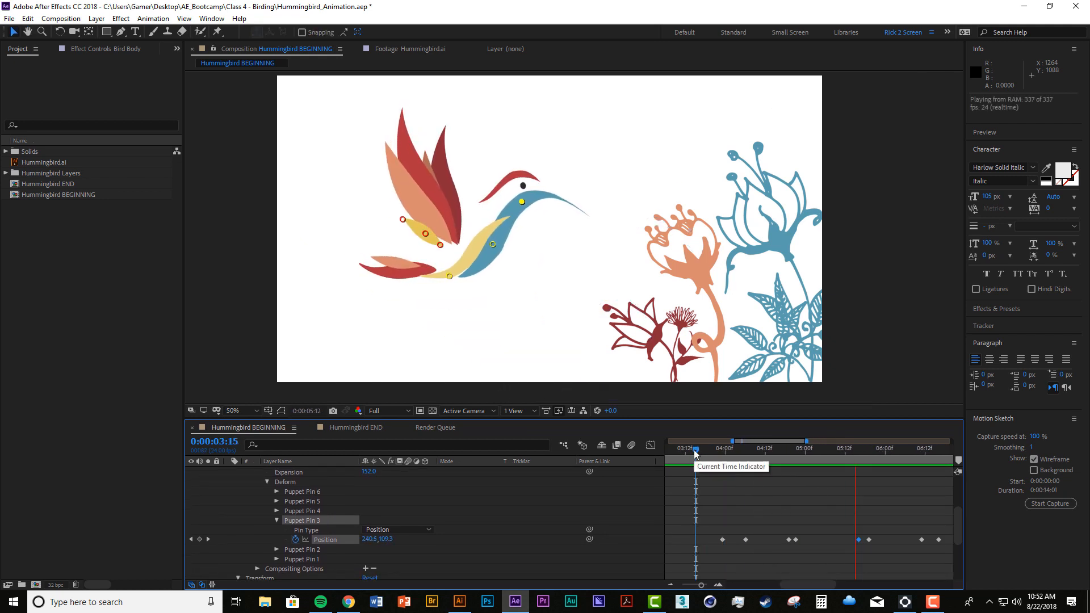
key(space)
Shift Puppet Pin 3's keyframes at 0:00:04:19 and 0:00:04:21 about three frames earlier, and add a Position keyframe at 0:00:05:01.
drag(756, 453, 809, 466)
drag(800, 551, 796, 542)
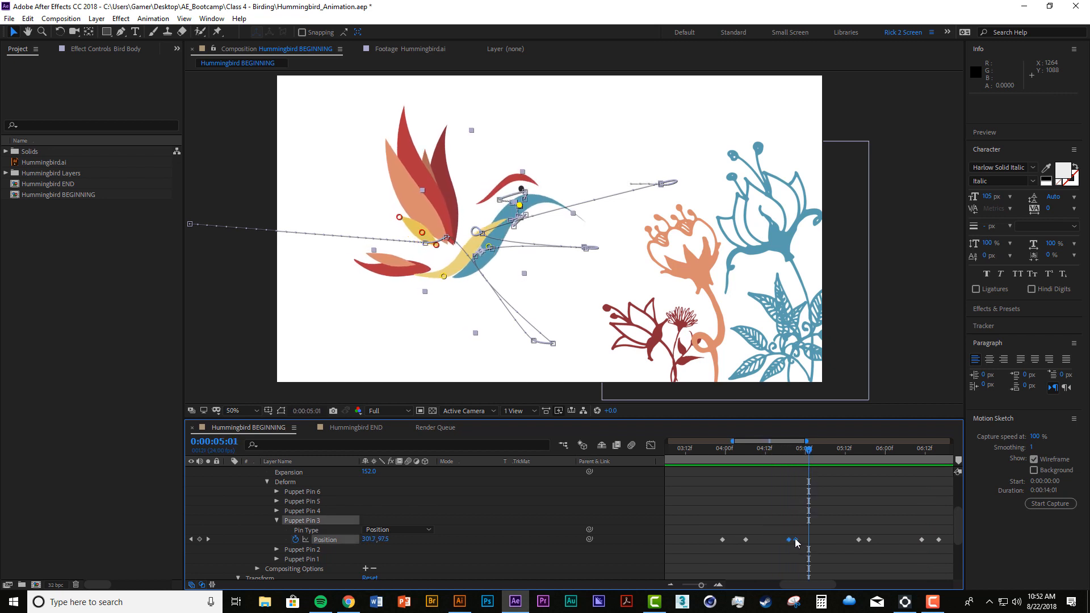
click(793, 533)
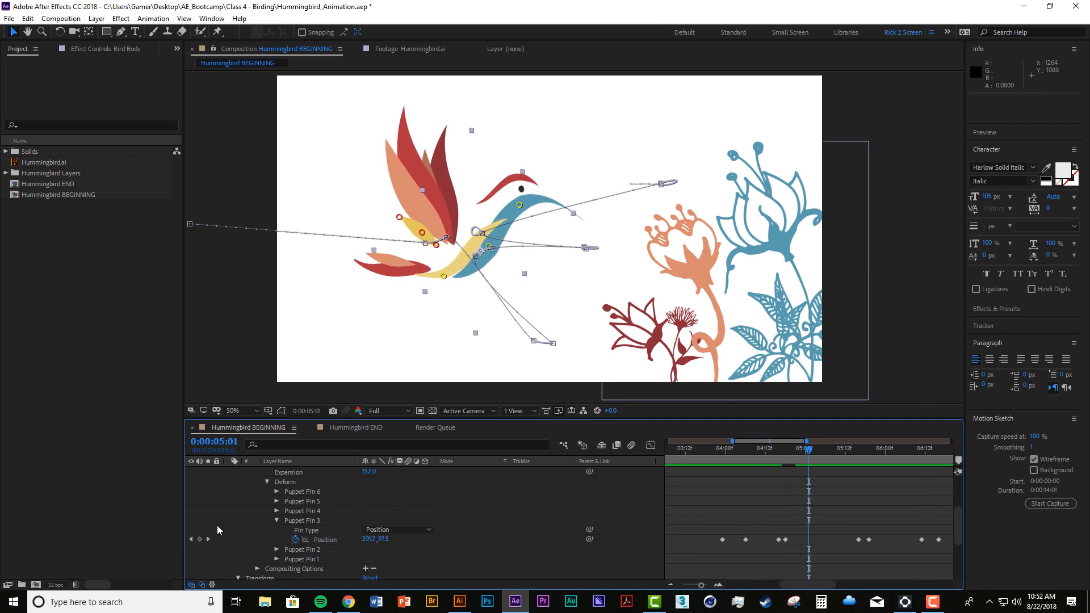
click(200, 539)
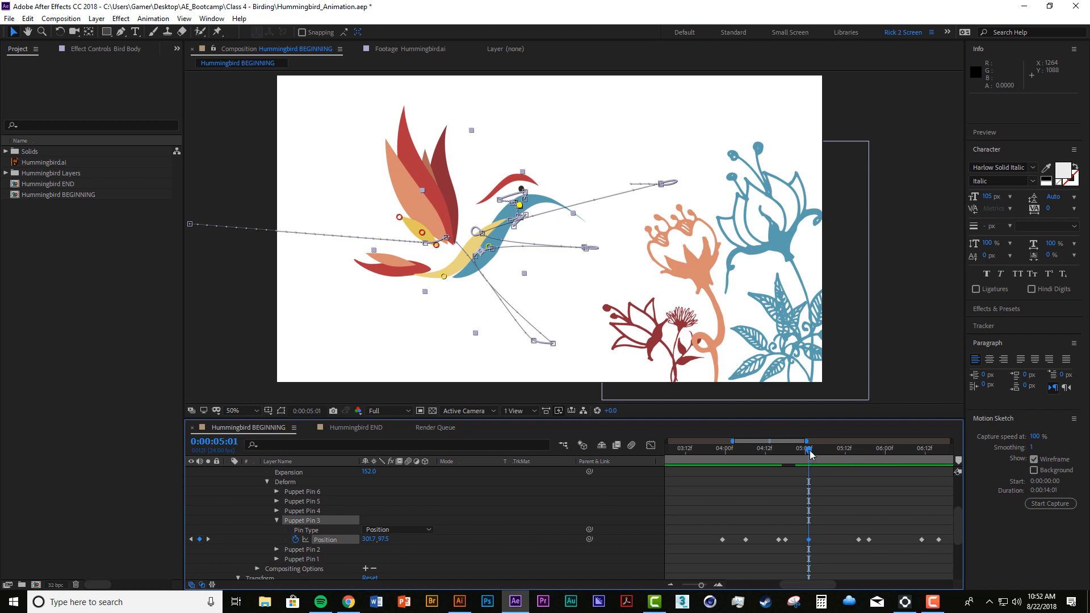
Keyframe Puppet Pin 3 up and back at 0:00:05:06, bracket it with lowered-pose keyframes at 0:00:05:04 and 0:00:05:08, and preview from 0:00:04:07.
mouse_move(814, 453)
mouse_down()
mouse_move(838, 451)
mouse_move(824, 453)
mouse_up()
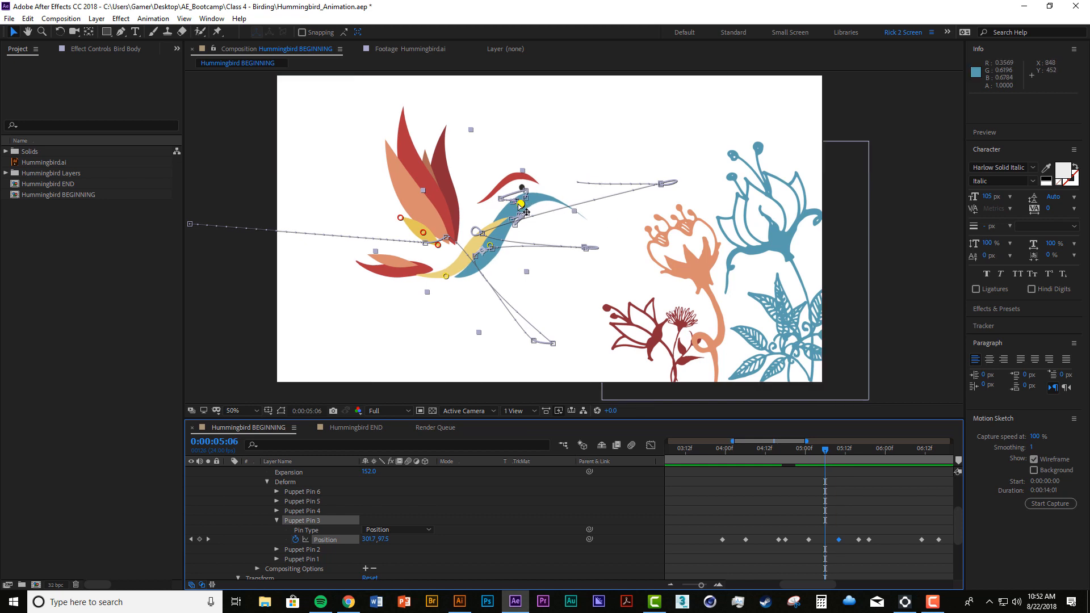
drag(525, 212, 520, 197)
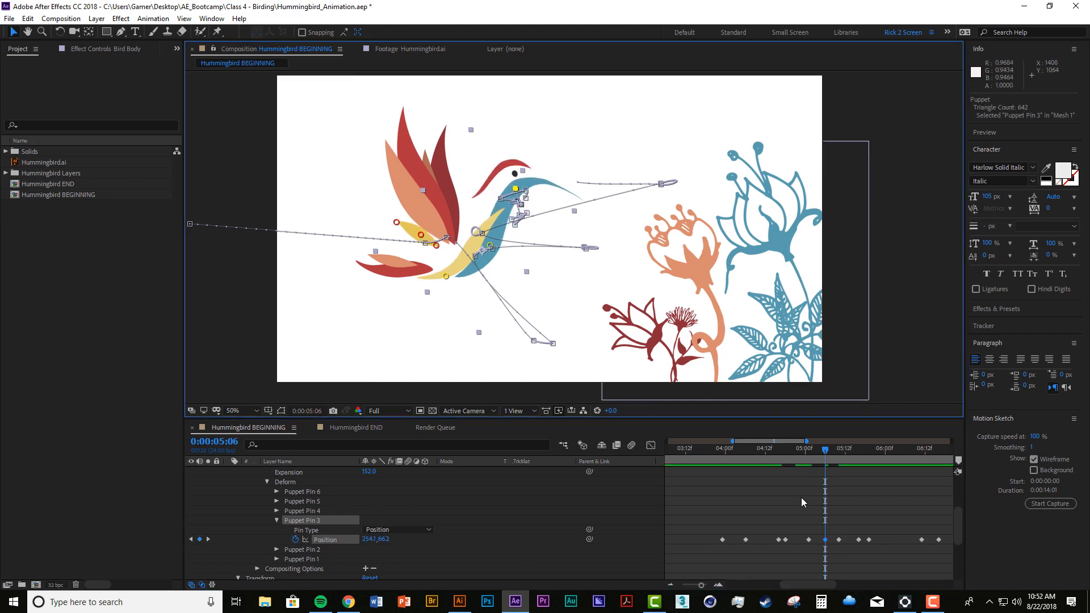
click(808, 540)
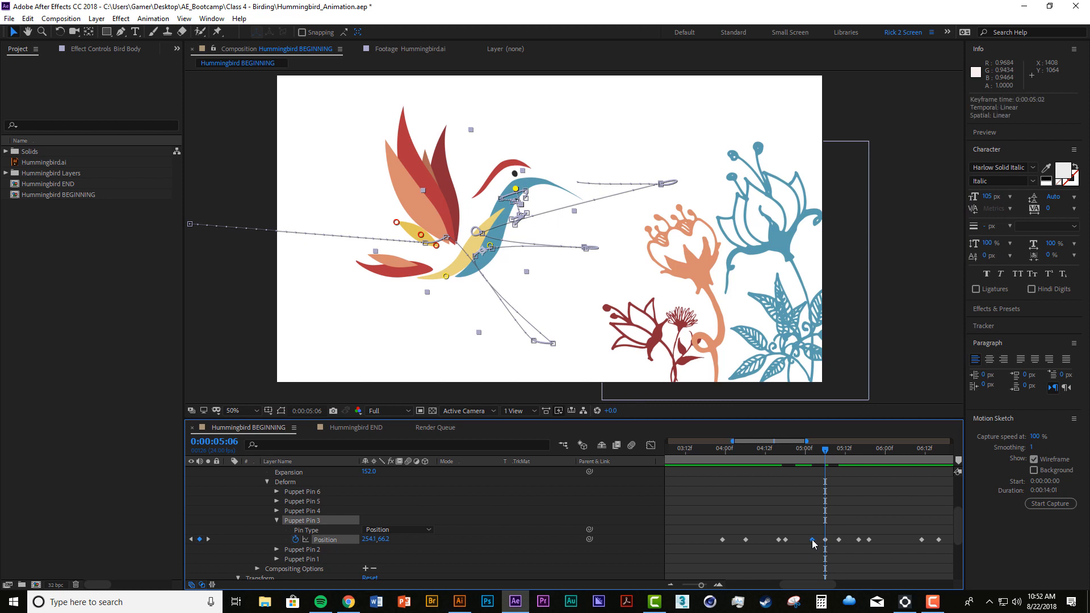
click(748, 452)
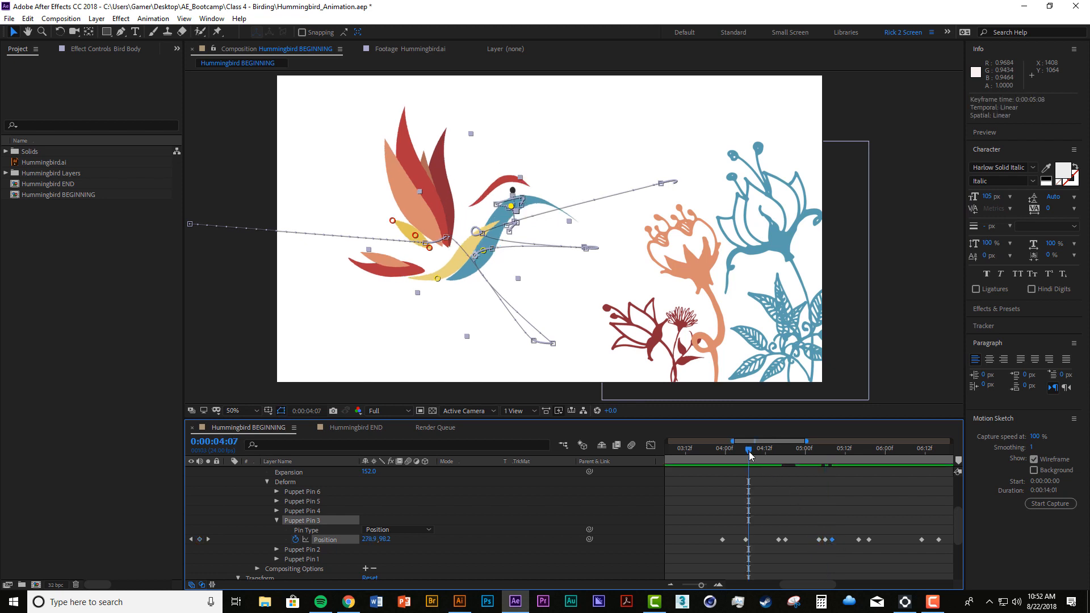
key(space)
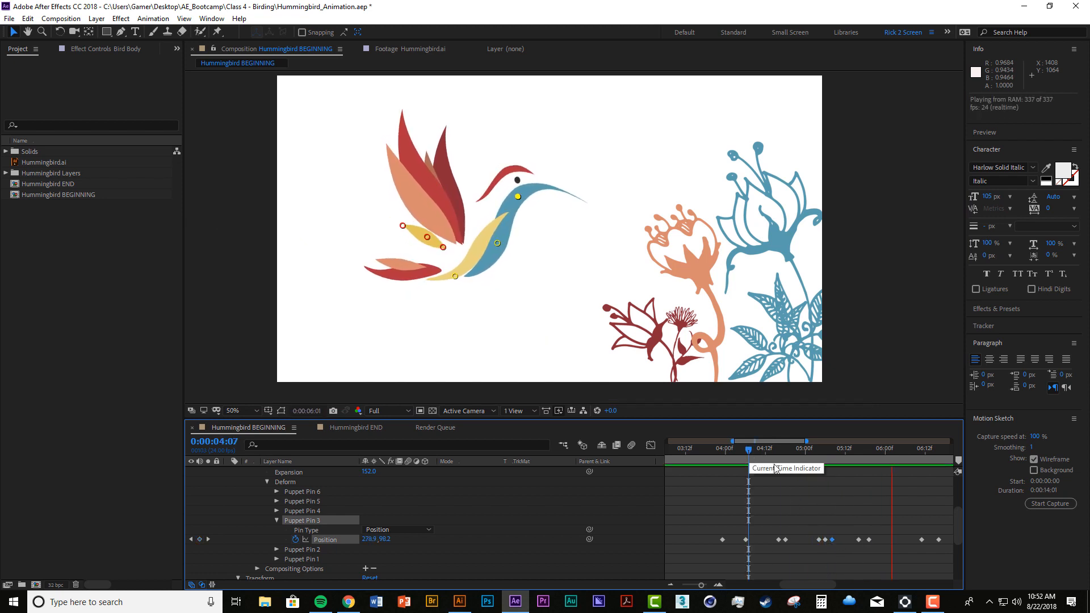
Replace Puppet Pin 3's 0:00:05:08 keyframe with a copy of the raised 0:00:05:06 keyframe at 0:00:05:09, and preview from 0:00:04:05.
drag(750, 453, 824, 544)
click(832, 540)
key(ctrl+c)
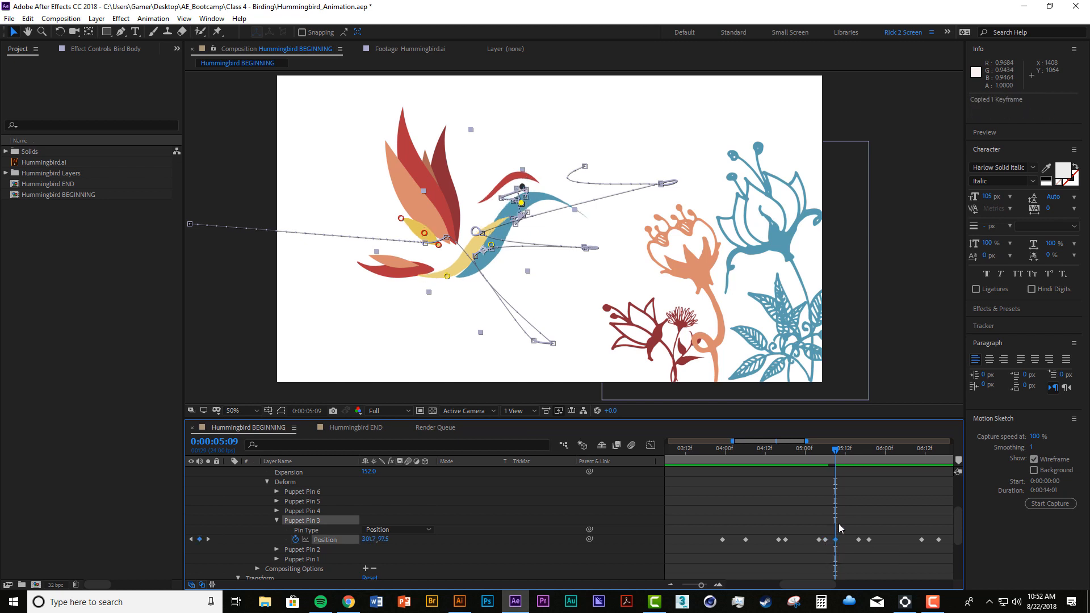
key(ctrl+z)
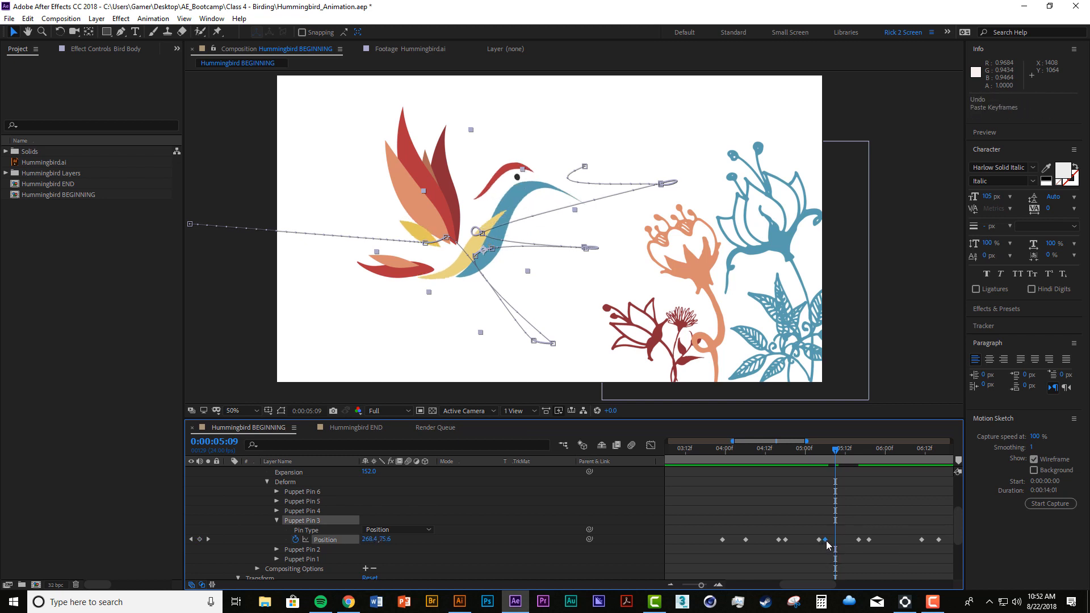
drag(835, 449, 741, 457)
key(space)
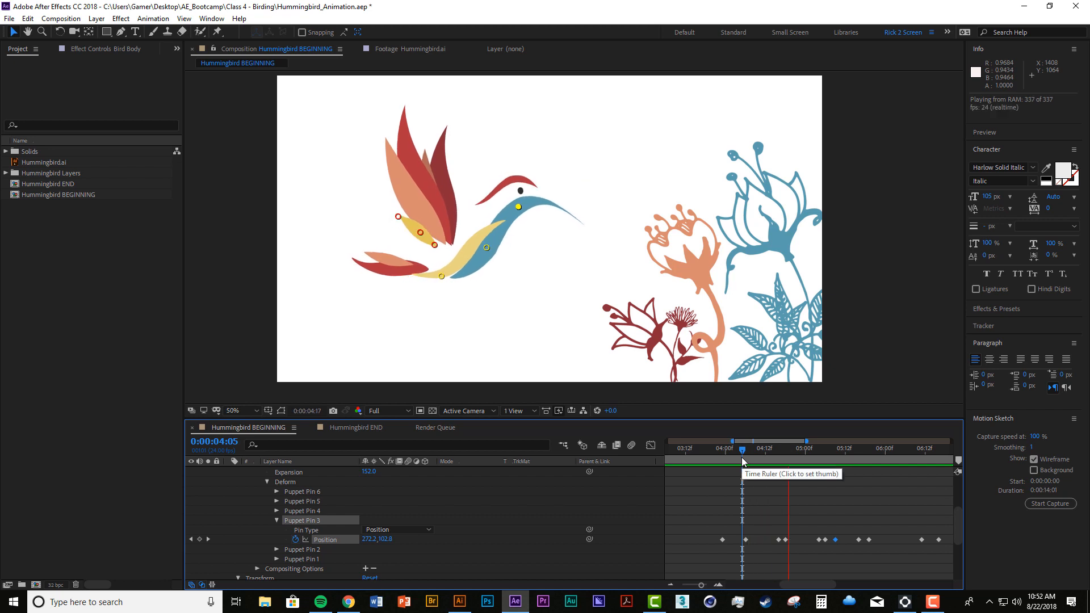
click(816, 464)
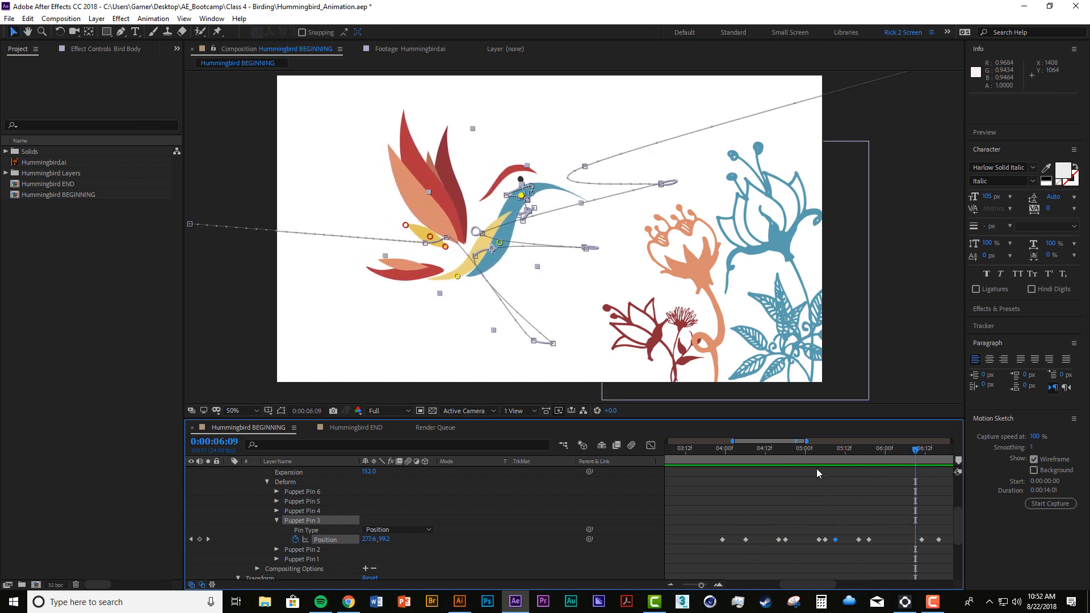
Paste the raised Puppet Pin 3 keyframe at 0:00:05:16 to hold the head up, and preview from 0:00:04:17.
drag(837, 465, 853, 468)
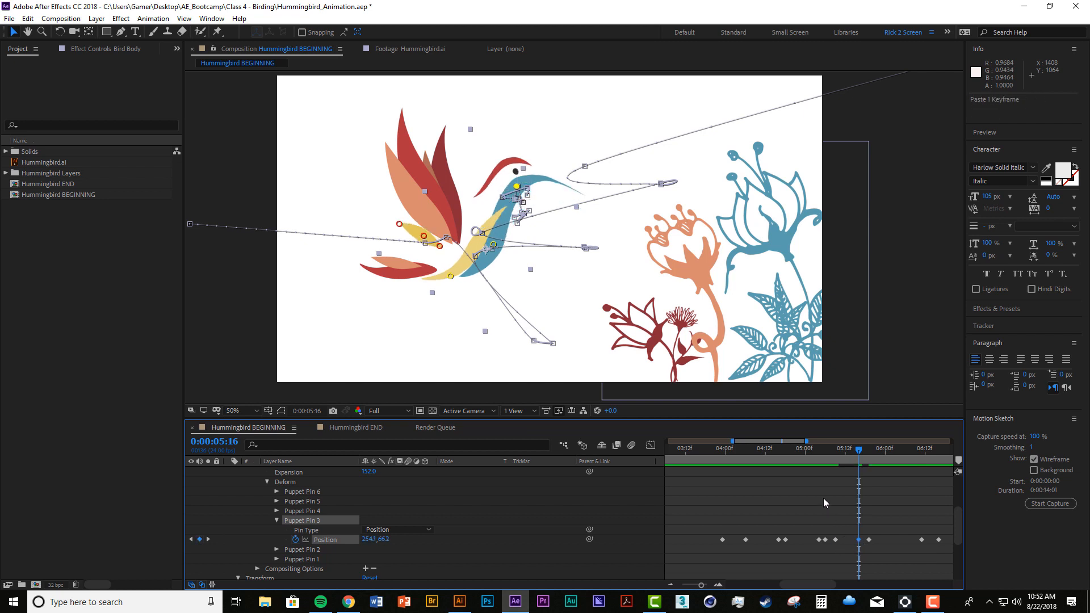
click(781, 458)
key(space)
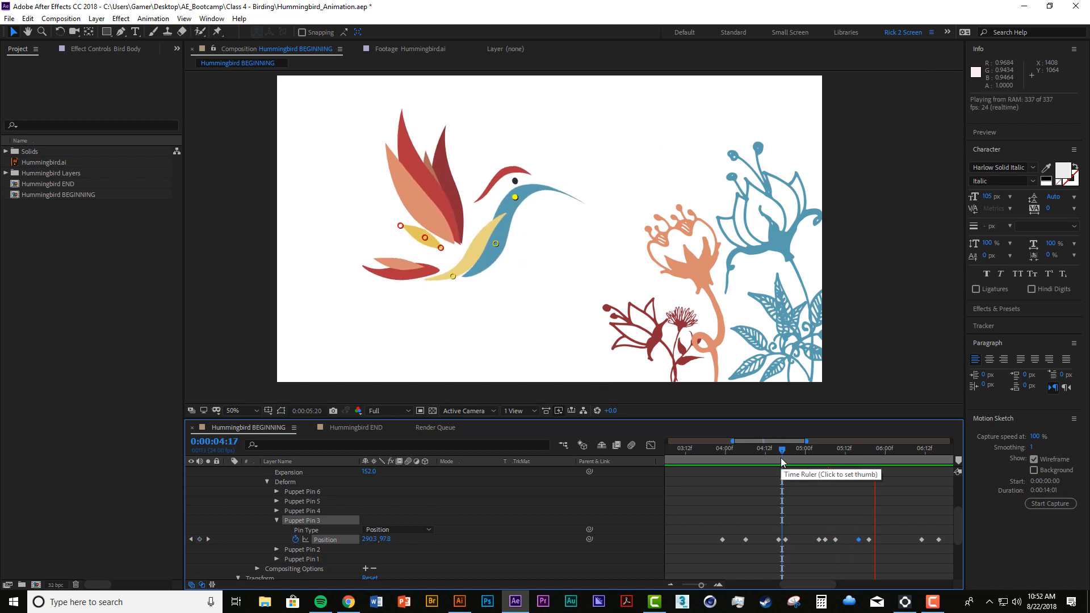
key(space)
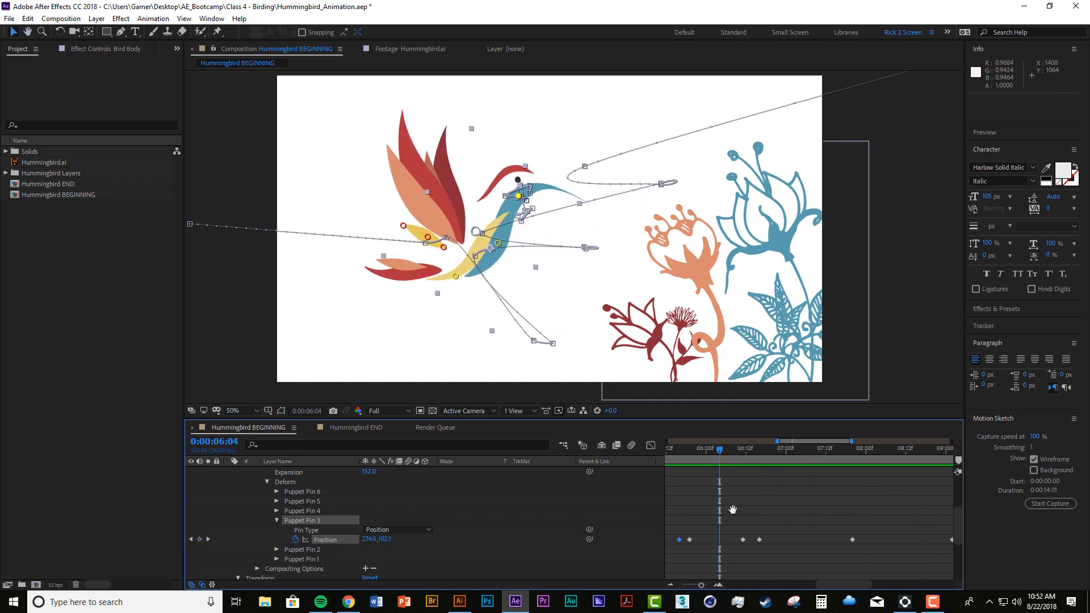
Review the head motion by previewing from 0:00:03:19 and again from 0:00:03:22, and scrub around 0:00:05:17.
scroll(823, 513, up, 1)
click(682, 448)
key(space)
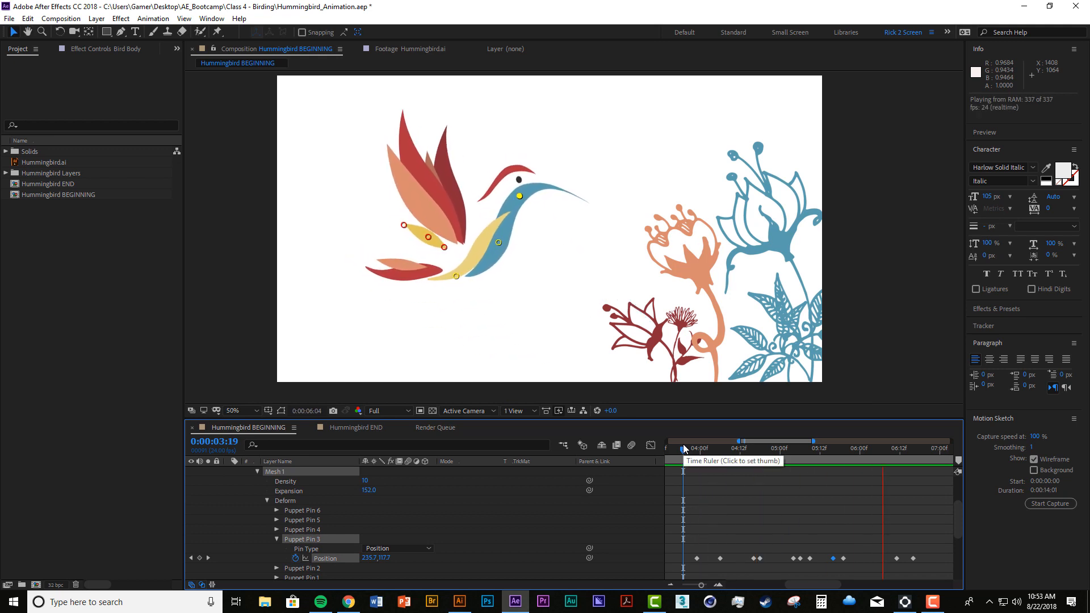
key(space)
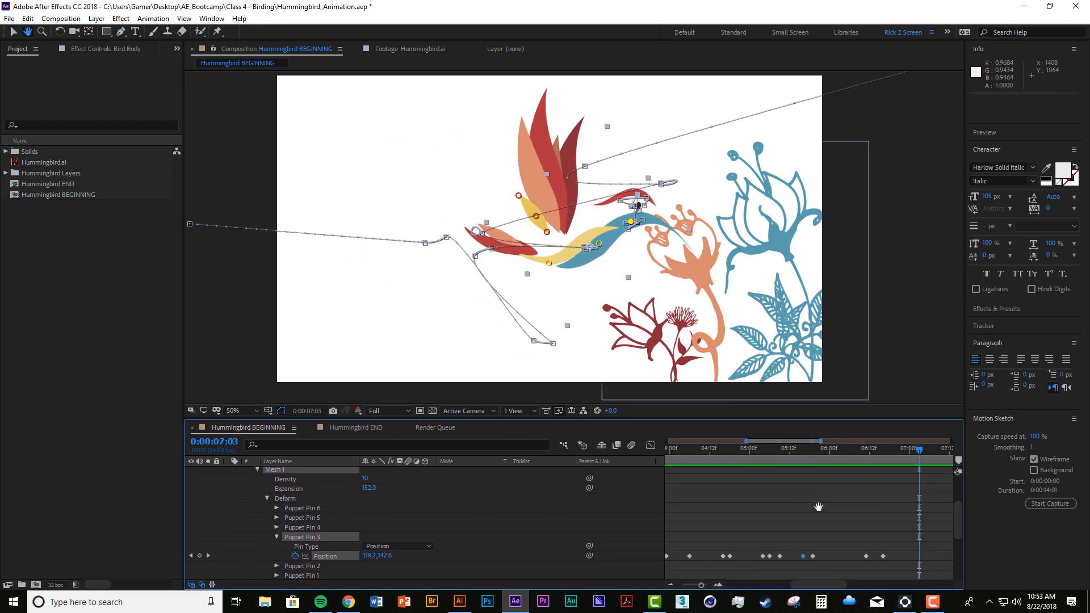
key(v)
click(799, 451)
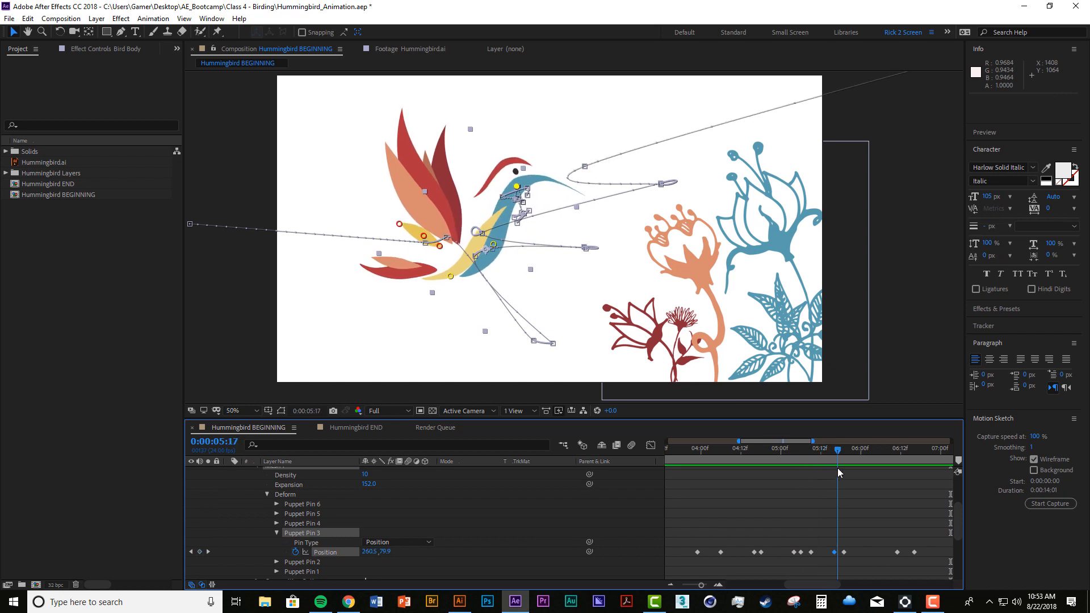
drag(852, 477, 695, 471)
key(space)
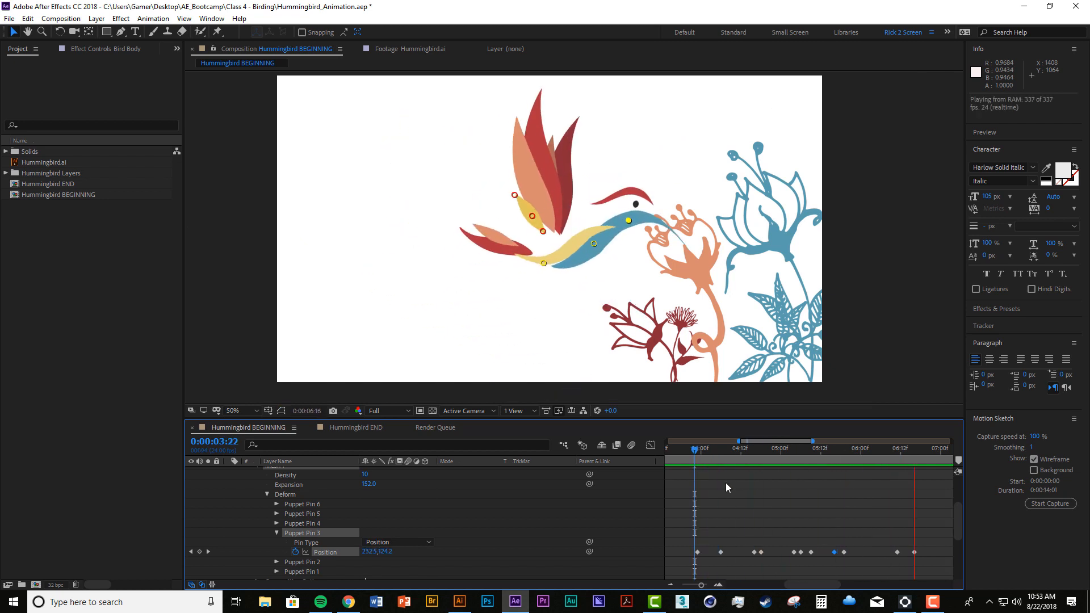
key(space)
Move Puppet Pin 3 forward, toward the beak, in a keyframe at 0:00:05:19, and preview the motion from 0:00:04:00.
click(808, 457)
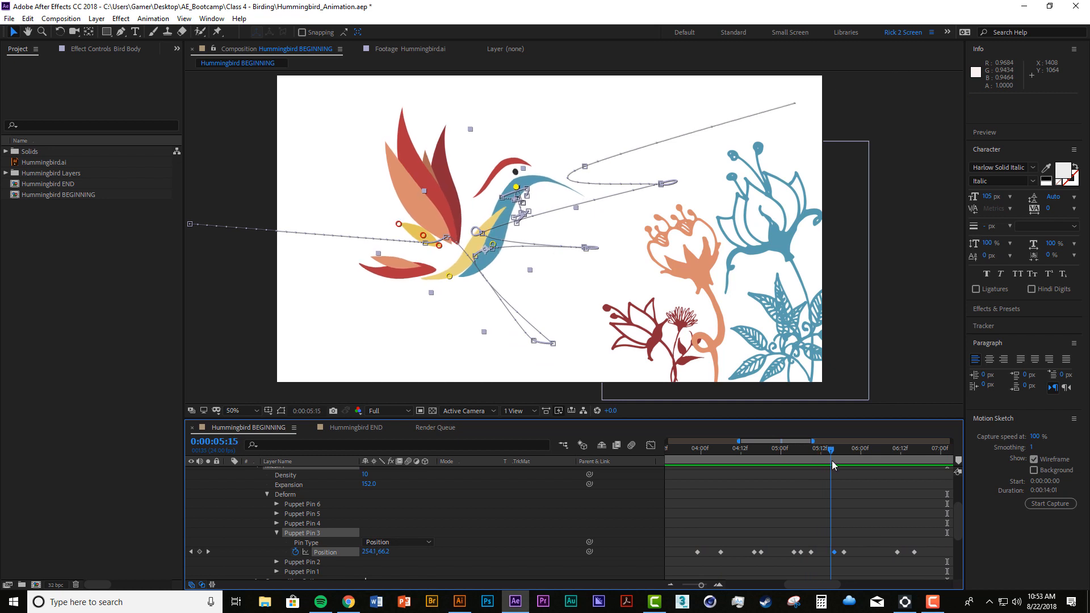
drag(846, 465, 844, 471)
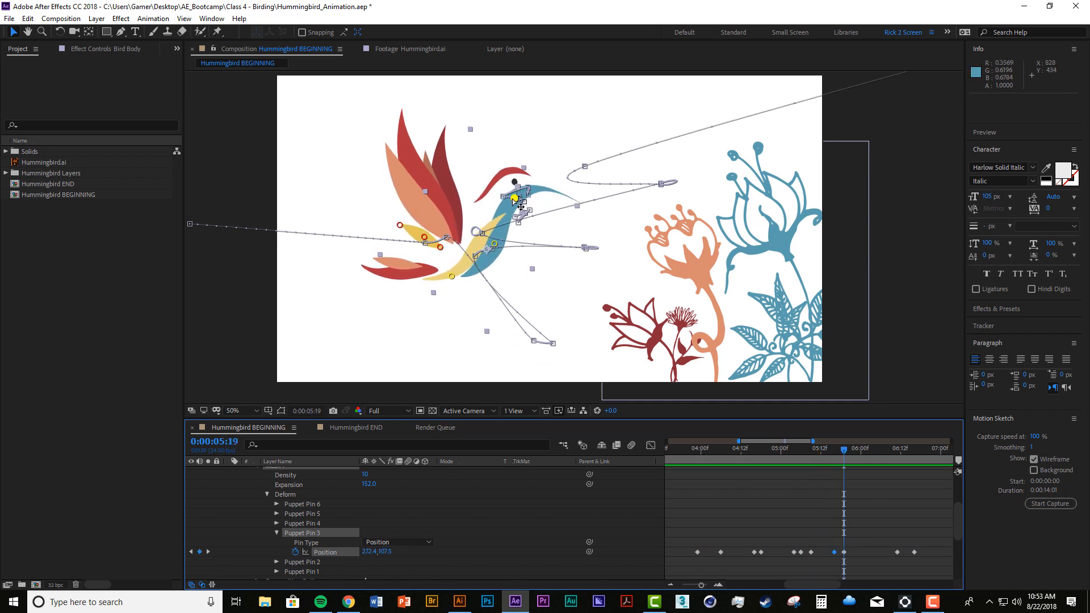
drag(514, 200, 536, 199)
drag(741, 442, 733, 442)
key(space)
click(730, 451)
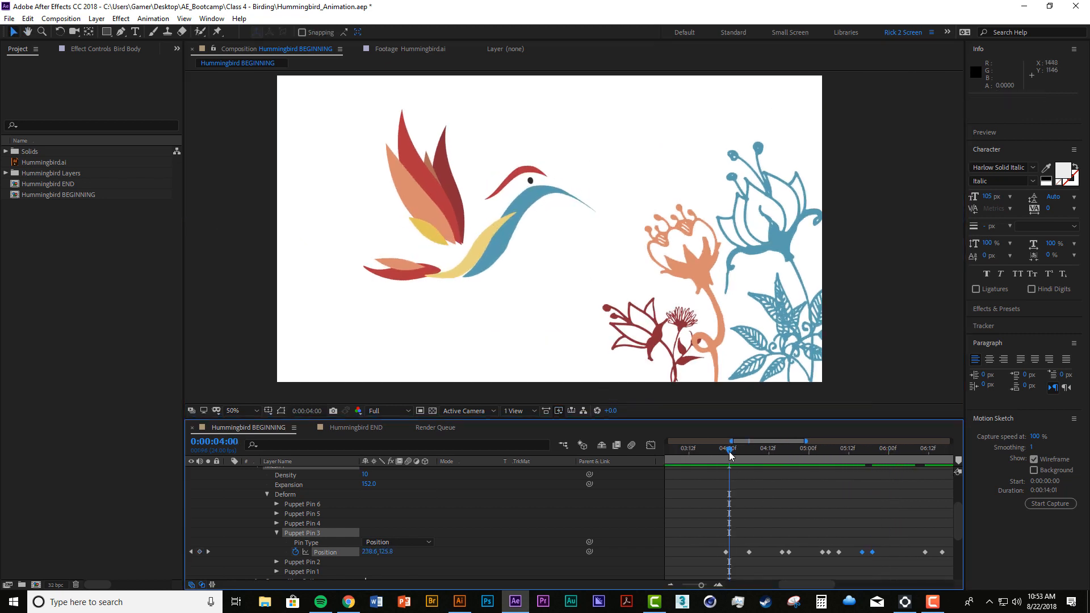
key(space)
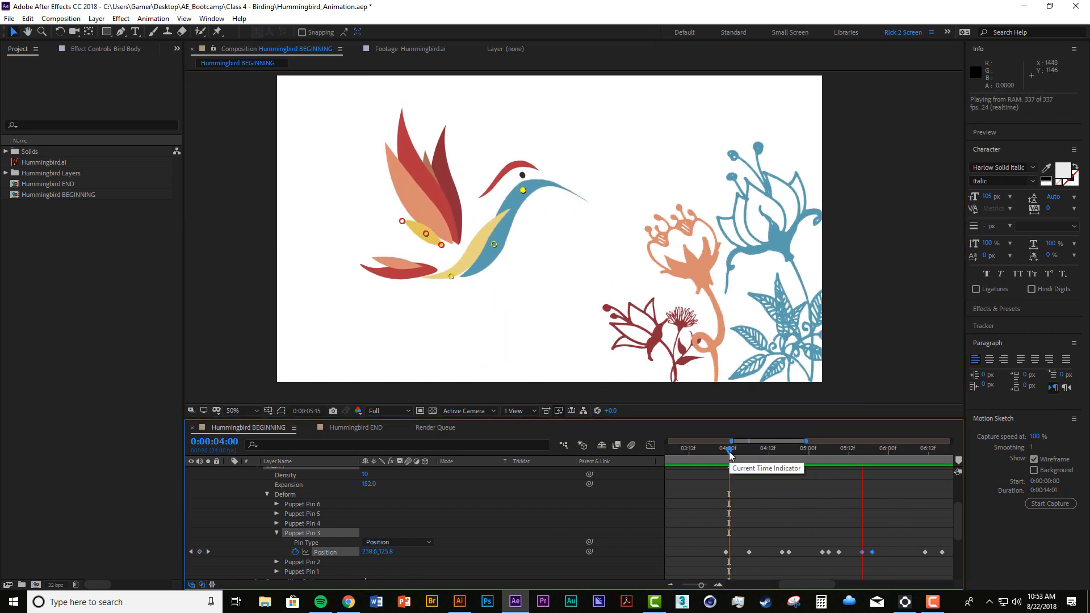
key(space)
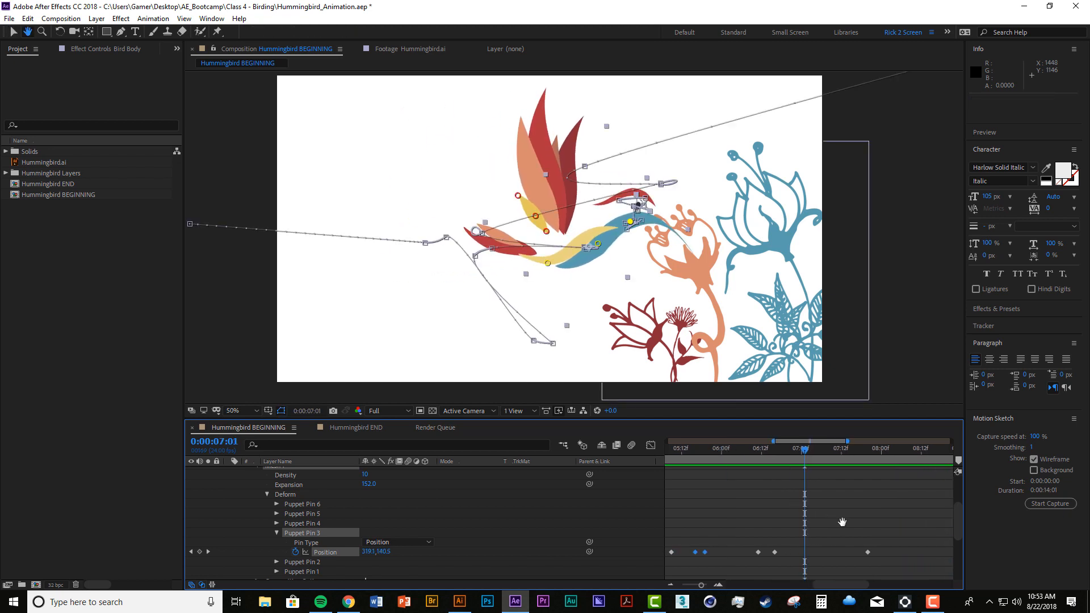
Replace Puppet Pin 3's position keyframe at 0:00:06:11, and preview the motion from 0:00:05:04.
drag(737, 454, 789, 461)
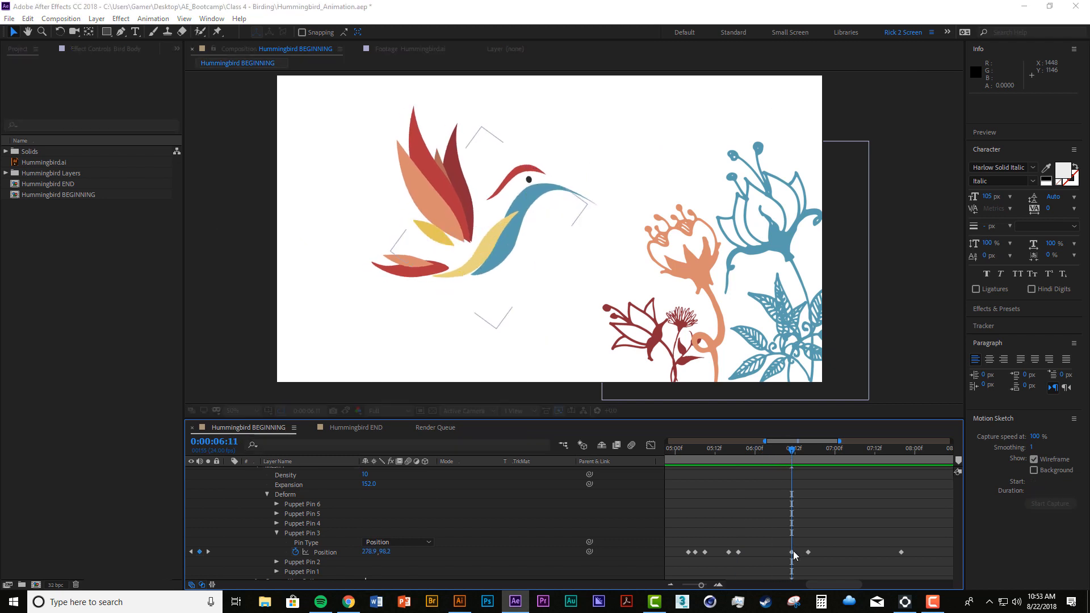
double_click(792, 551)
click(601, 330)
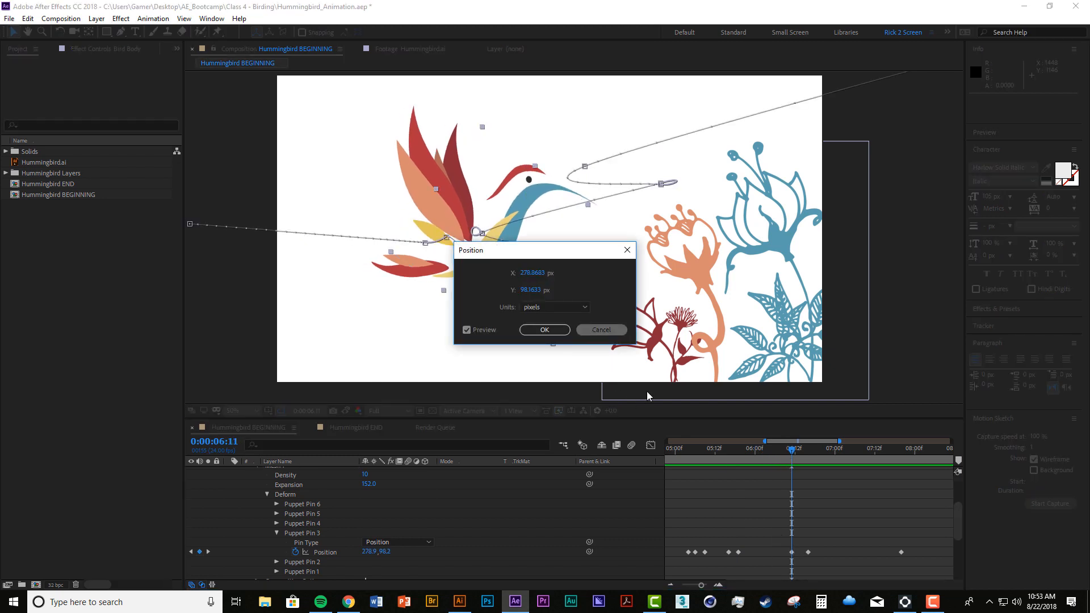
click(792, 552)
key(Delete)
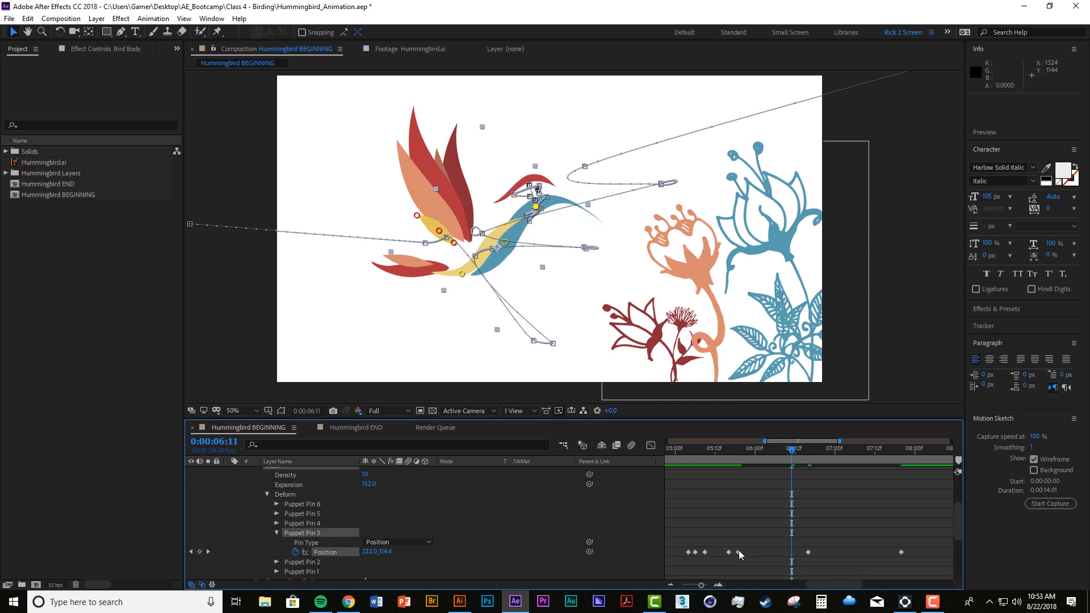
click(689, 451)
key(space)
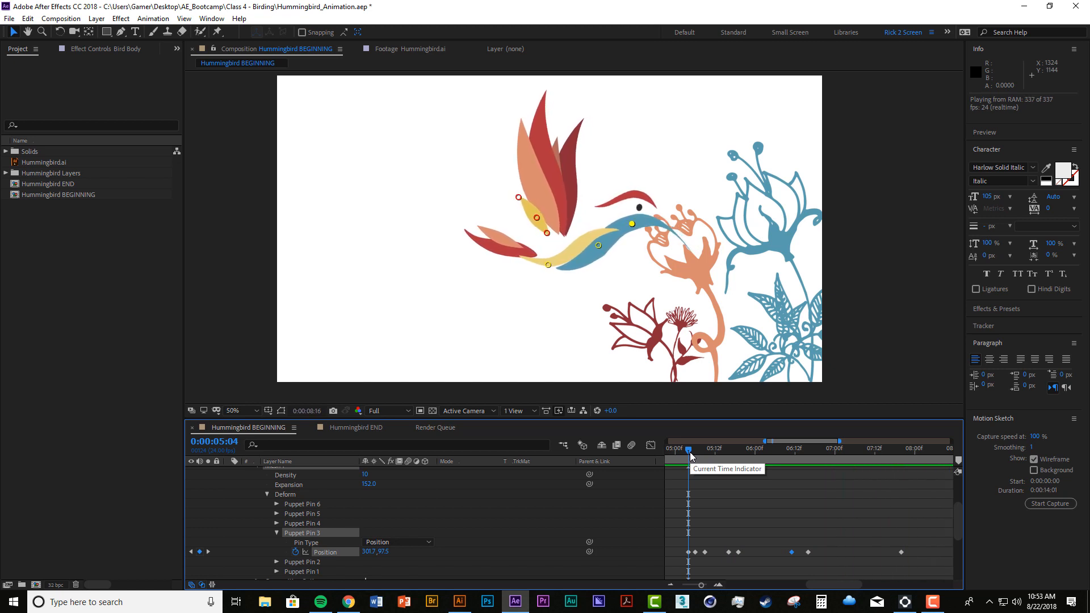
Apply Easy Ease to all of Puppet Pin 3's position keyframes across the full timeline.
key(minus)
key(minus)
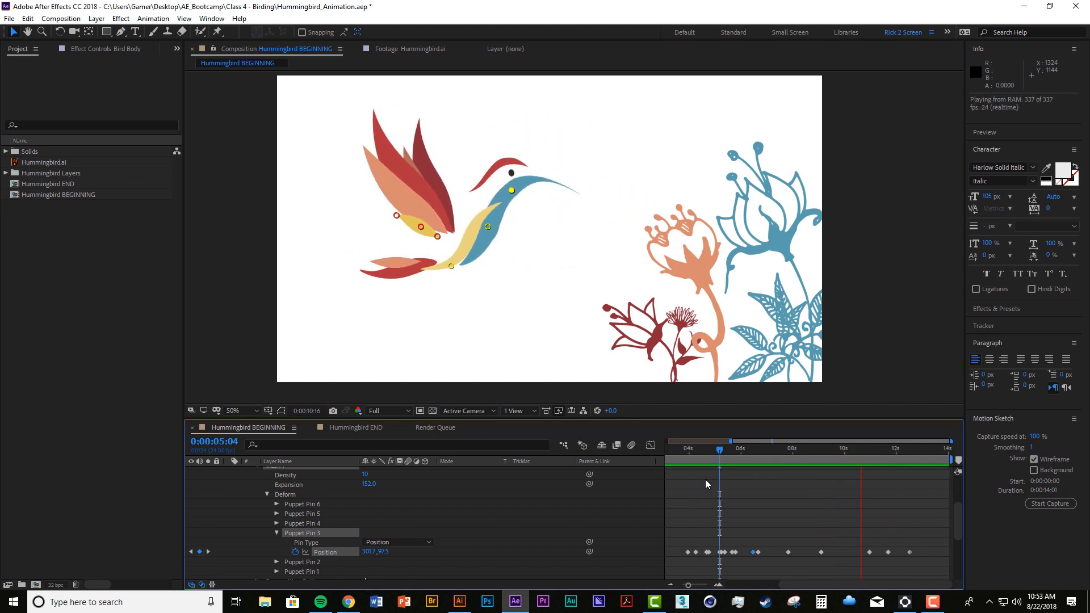
key(minus)
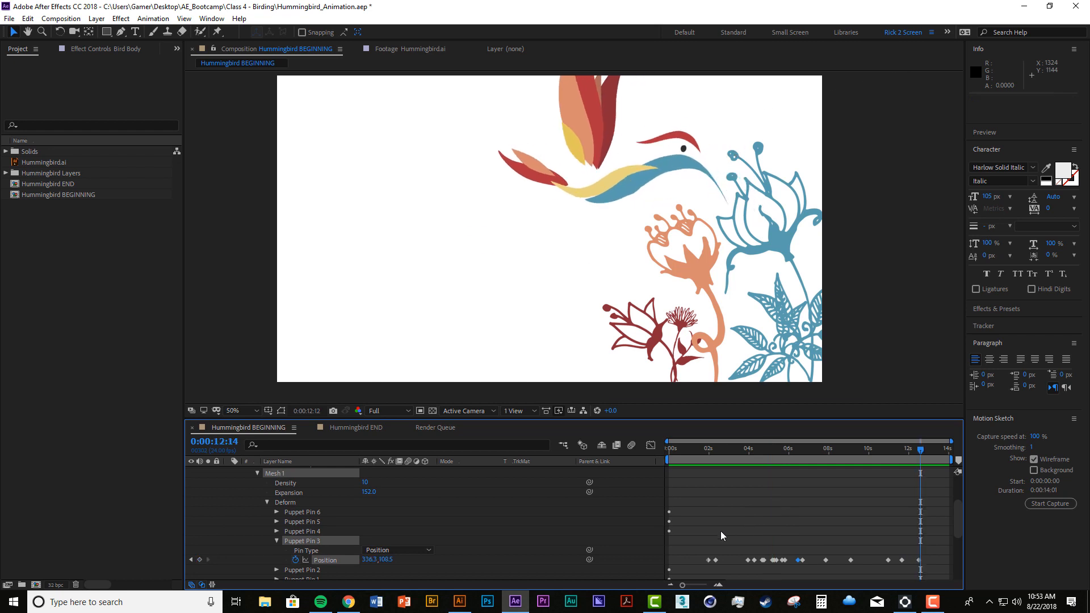
drag(690, 542, 921, 568)
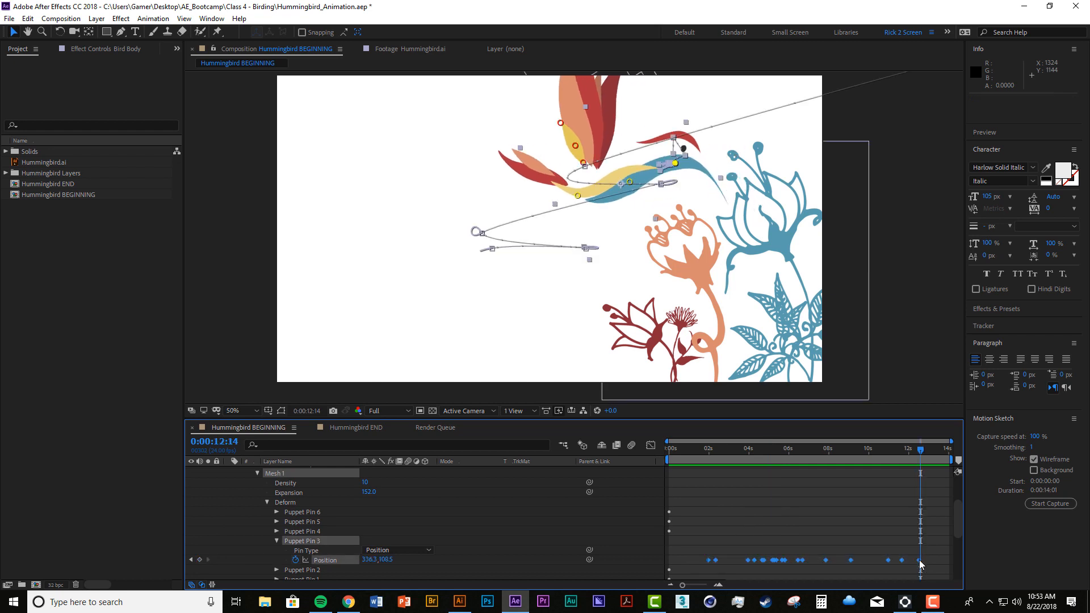
right_click(919, 563)
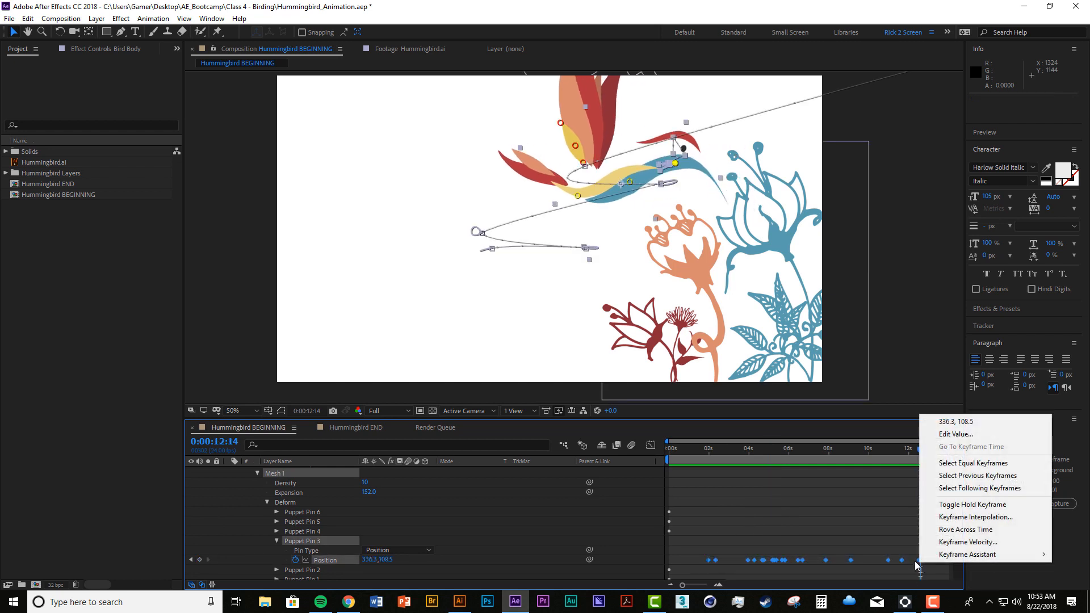
mouse_move(929, 555)
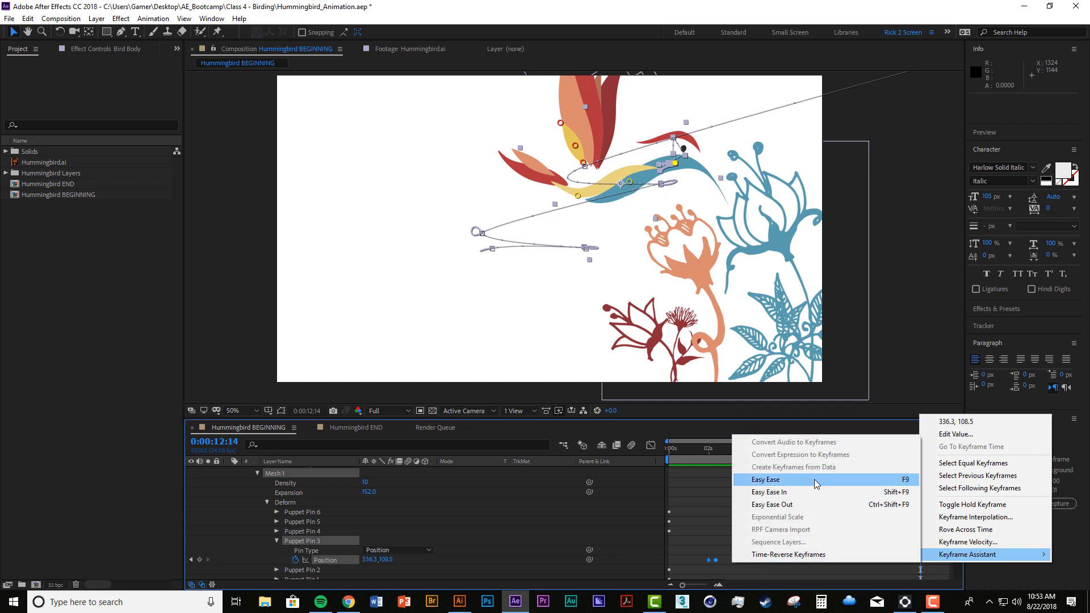
click(815, 484)
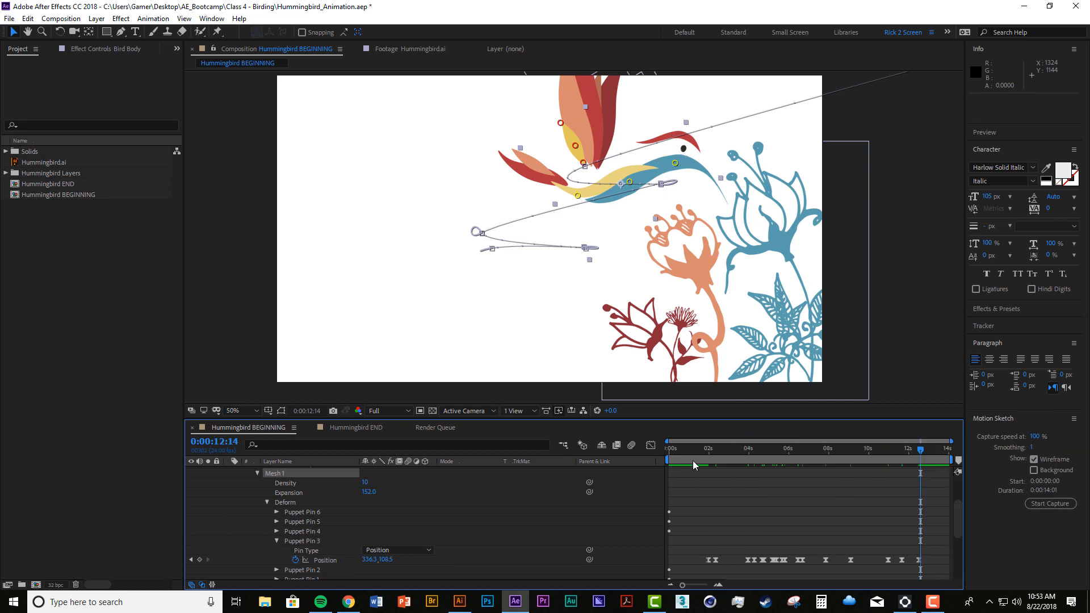
Review the eased head motion by scrubbing the opening seconds and previewing the animation from 0:00:00:00.
key(space)
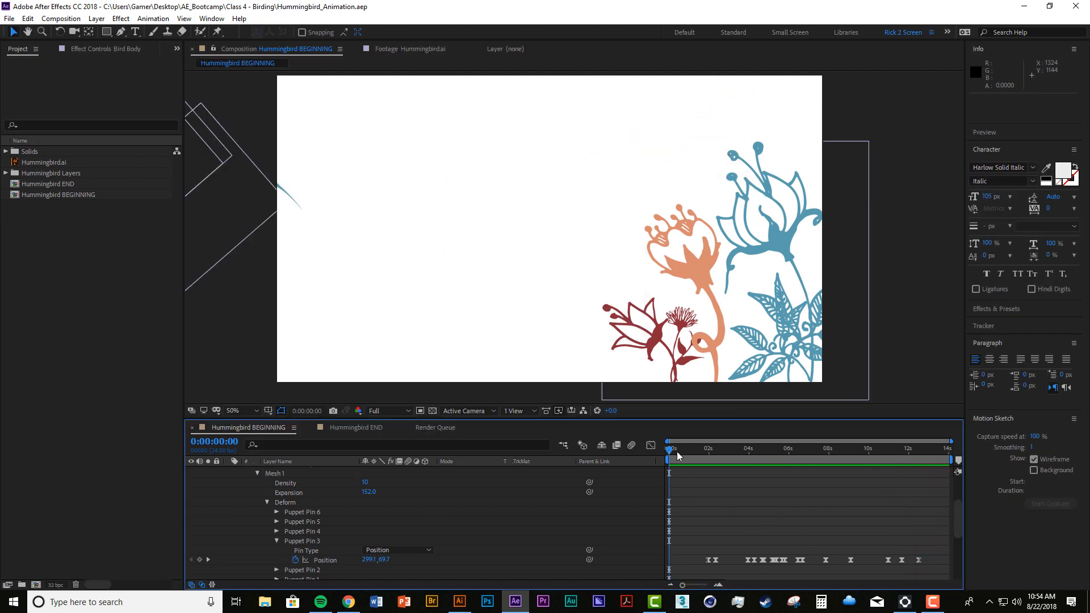
drag(676, 452, 715, 457)
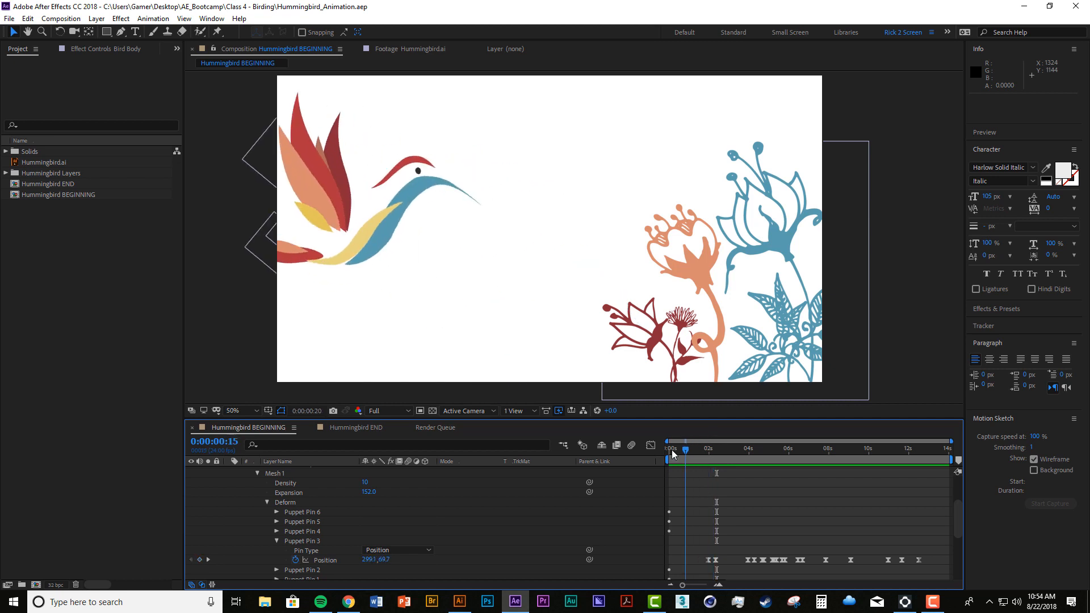
key(space)
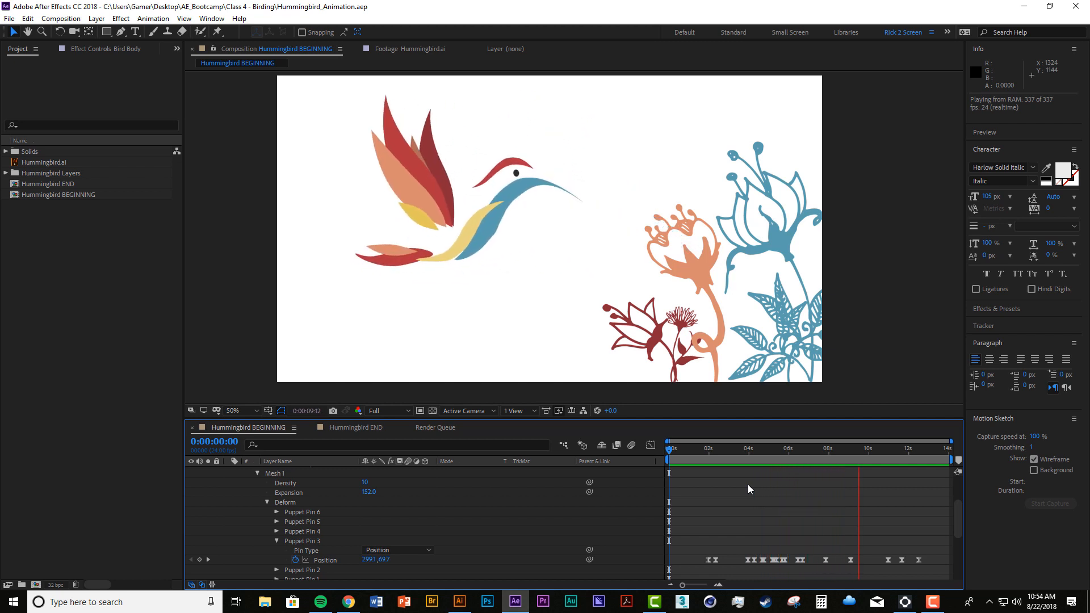
key(space)
Collapse the Bird Body layer's properties, select the Front Wing layer, and preview the flight from the beginning up to about 0:00:03:08.
scroll(399, 512, up, 5)
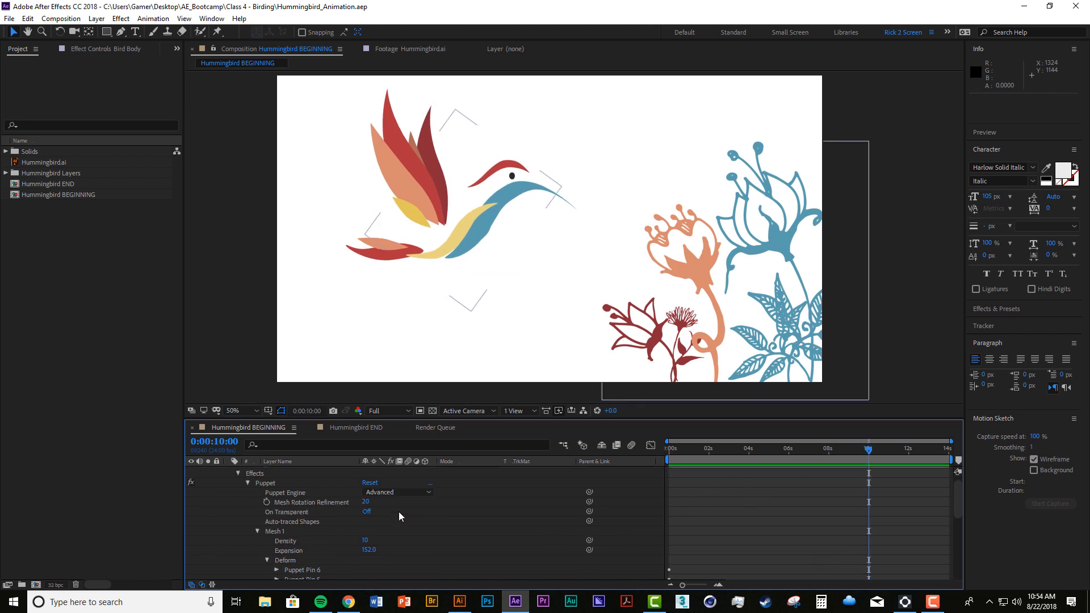
click(228, 470)
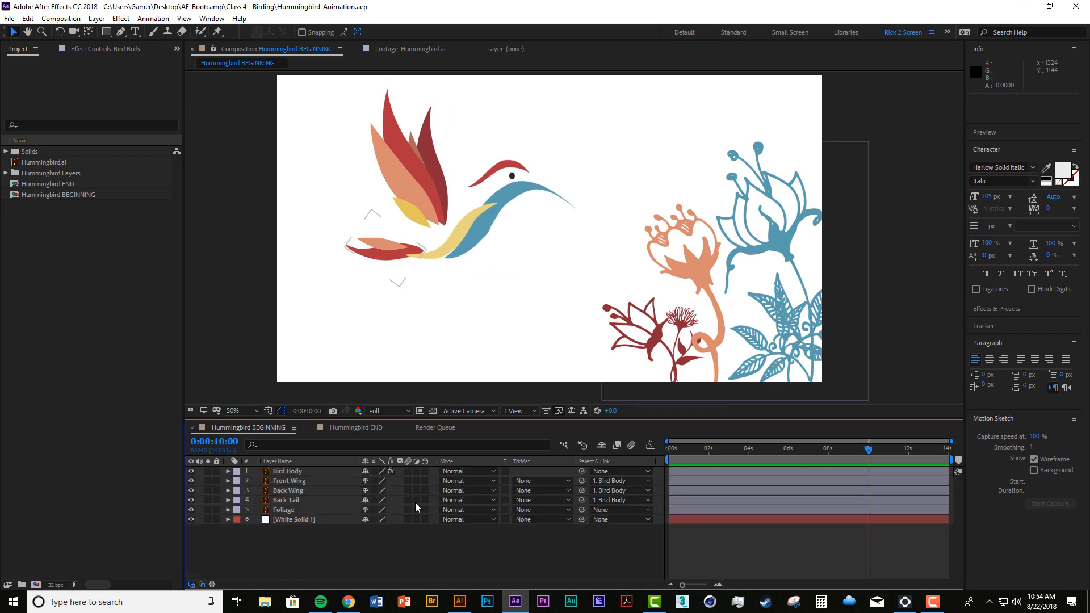
click(304, 481)
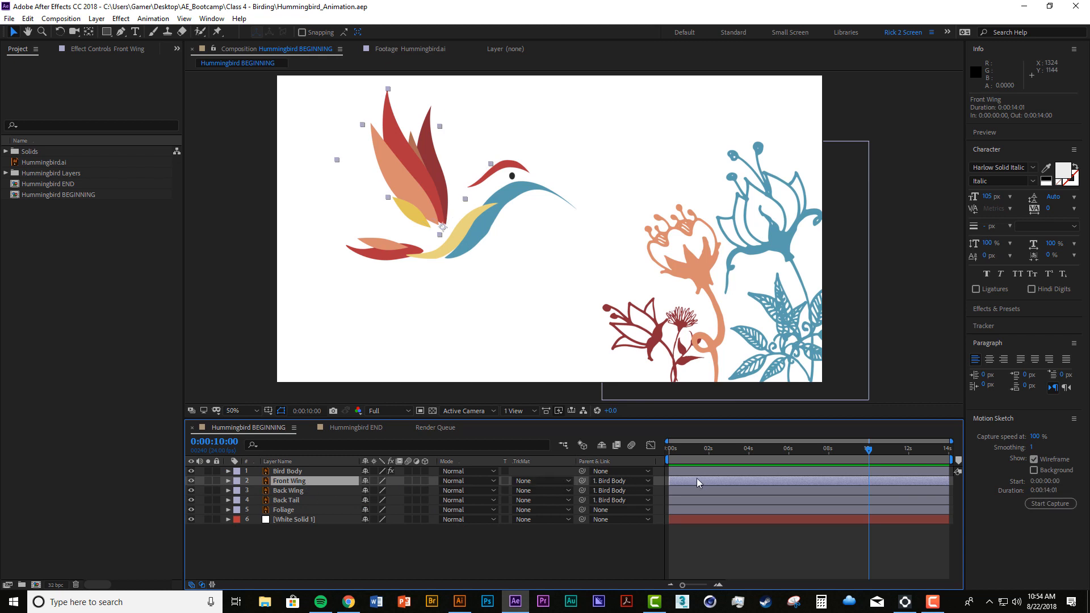
key(space)
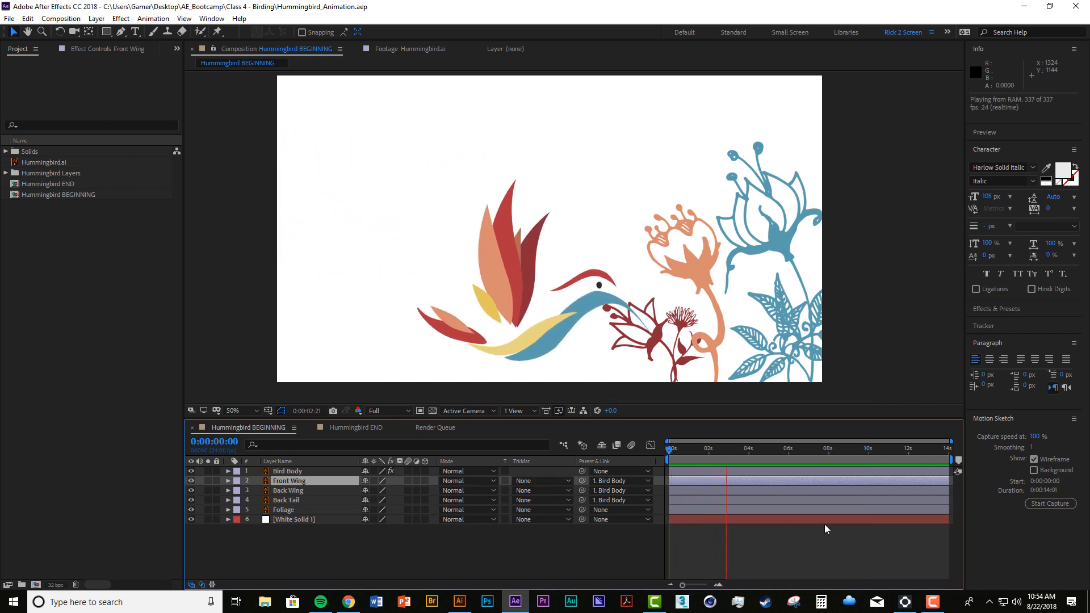
key(space)
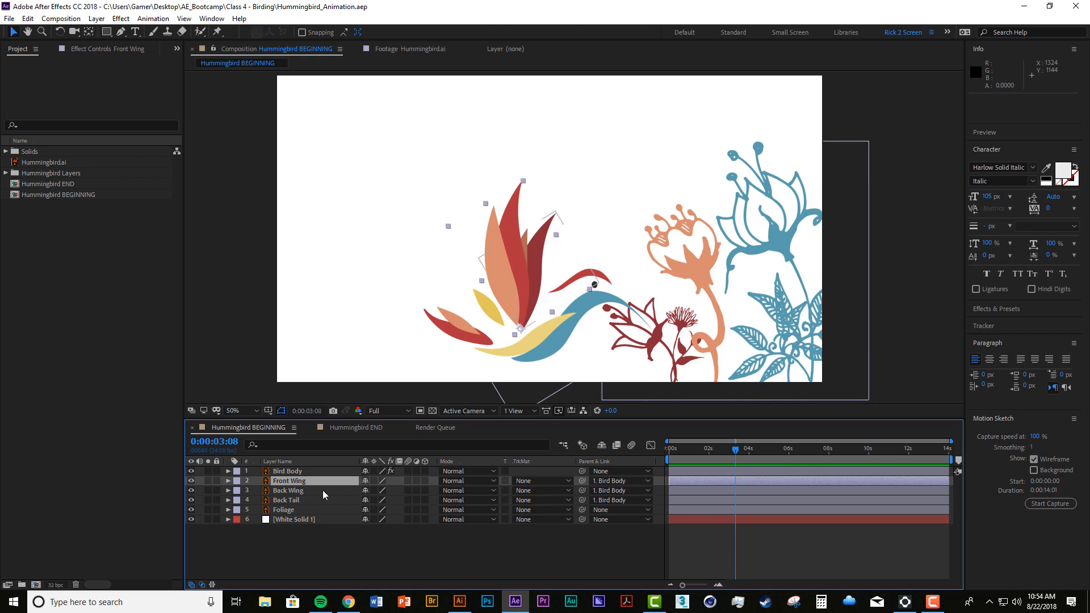
Reveal the Front Wing layer's transform properties and rotate the wing to -47°.
click(314, 483)
click(229, 481)
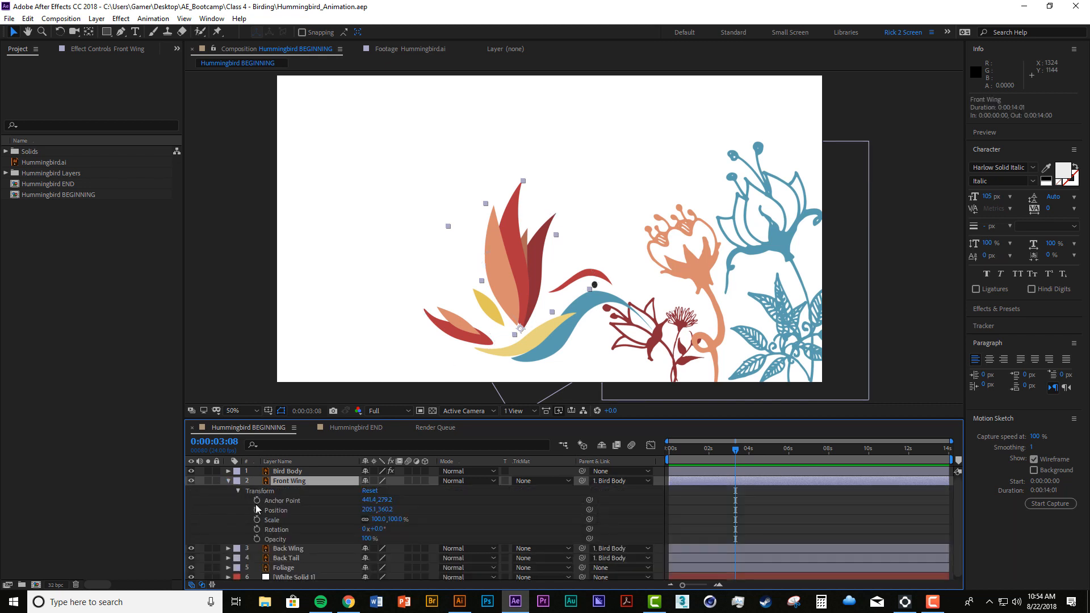
drag(376, 529, 344, 535)
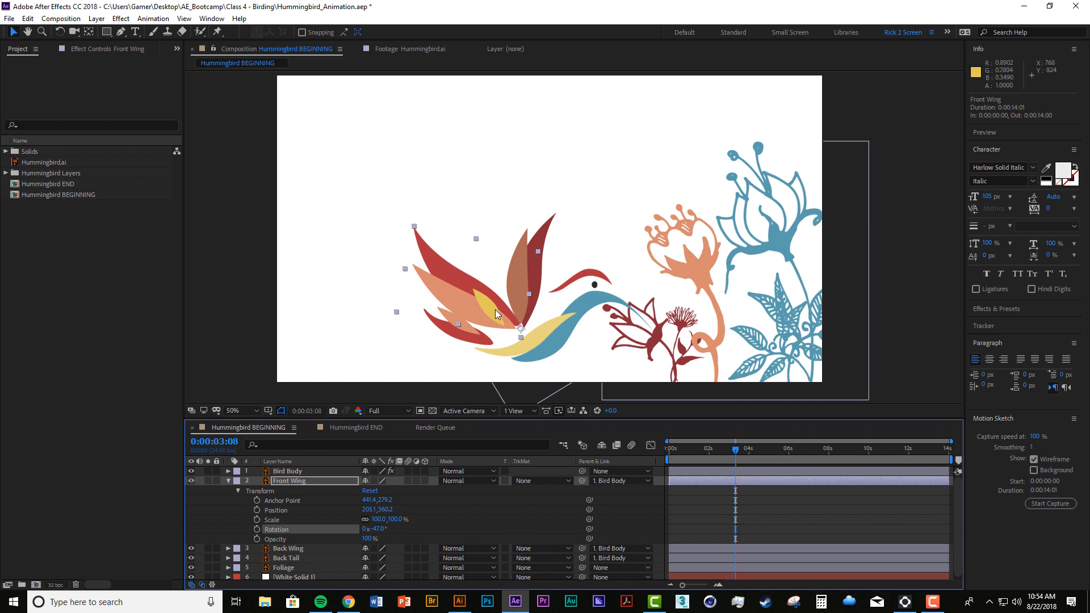
Reorder the layers so that Bird Body sits directly beneath Front Wing.
click(288, 478)
click(280, 470)
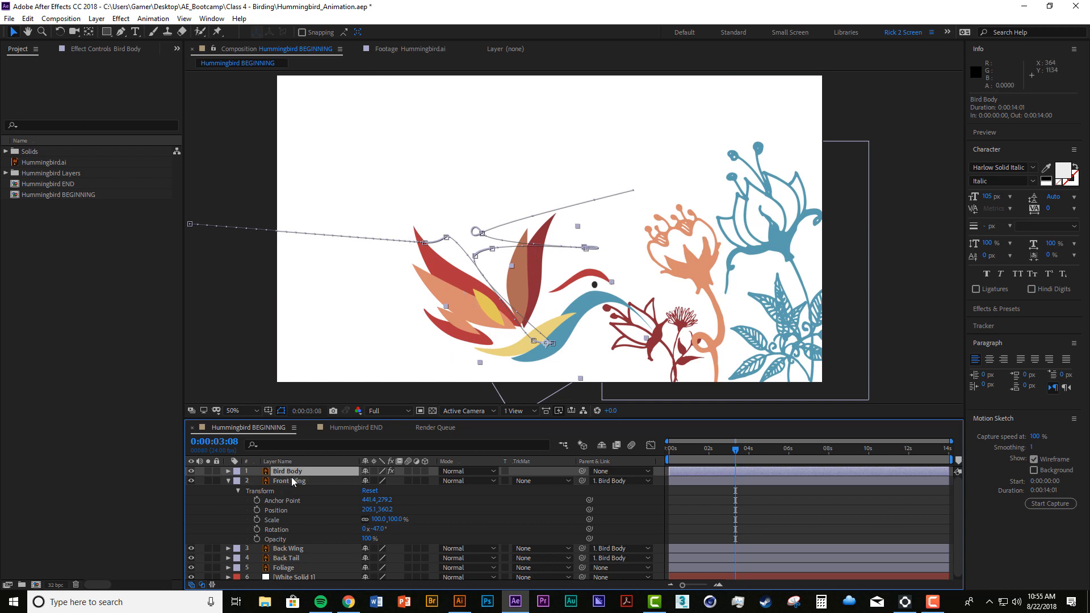
click(265, 479)
drag(296, 471, 317, 538)
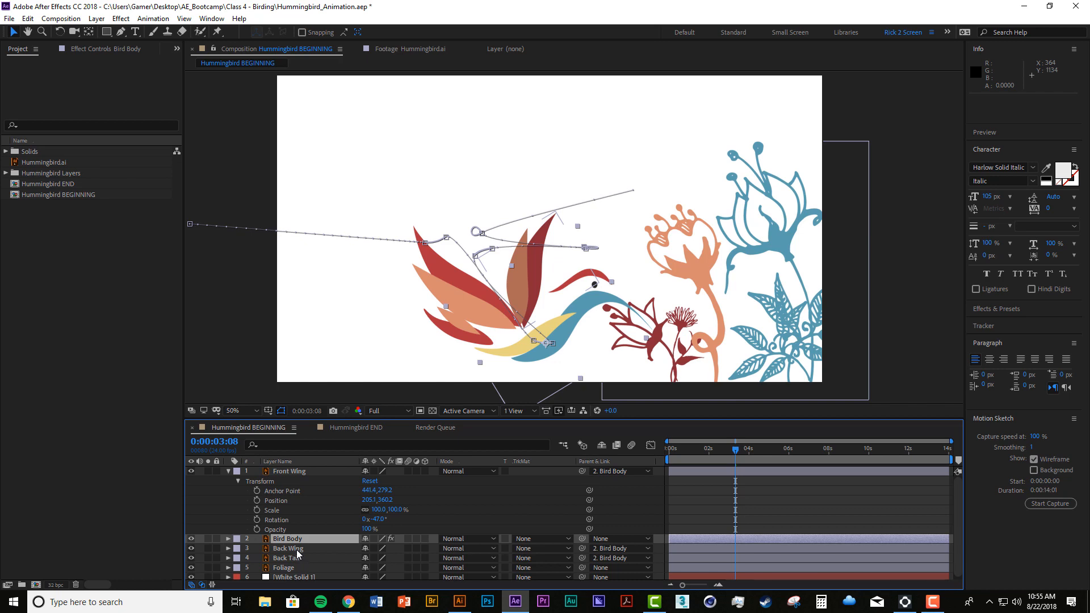
Keyframe the Front Wing's rotation at 19° at 0:00:02:05 and at about -61° one frame further, at 0:00:02:06.
drag(678, 455, 714, 466)
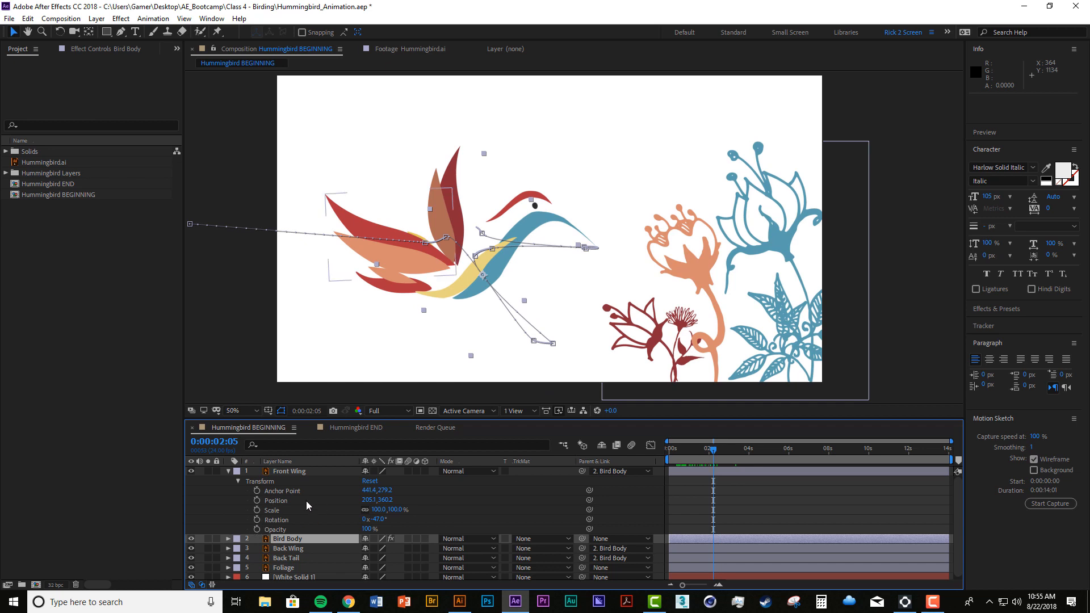
drag(376, 519, 436, 539)
click(258, 519)
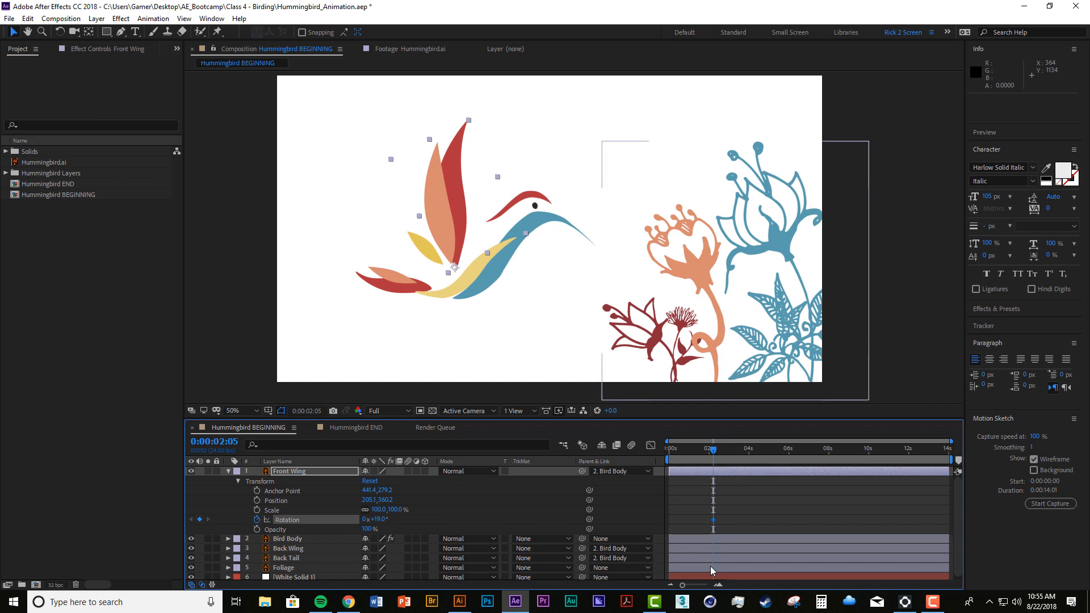
key(Page_Down)
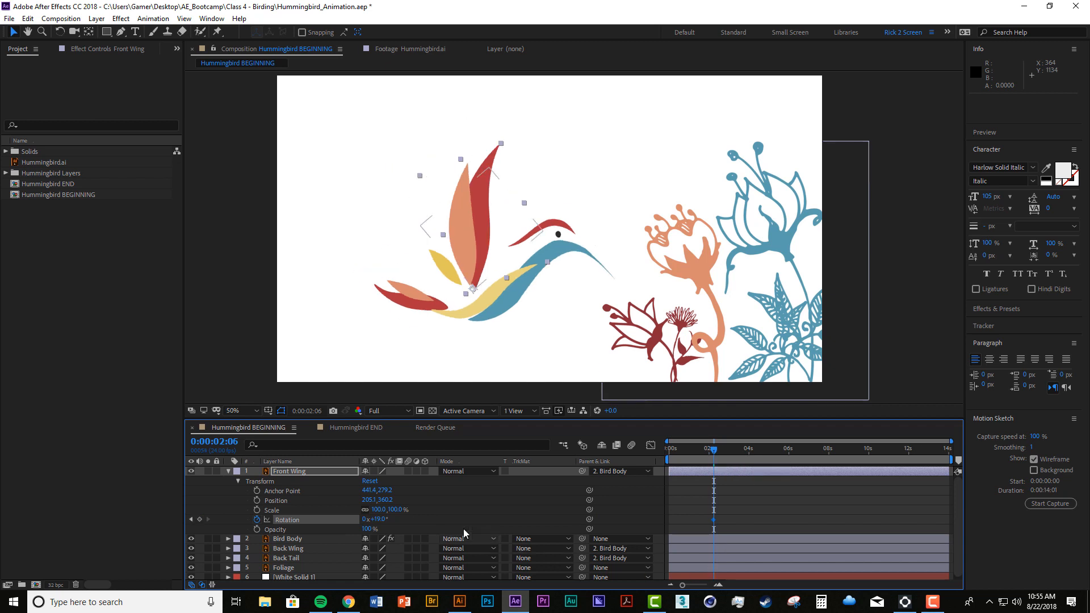
drag(378, 519, 330, 520)
click(741, 517)
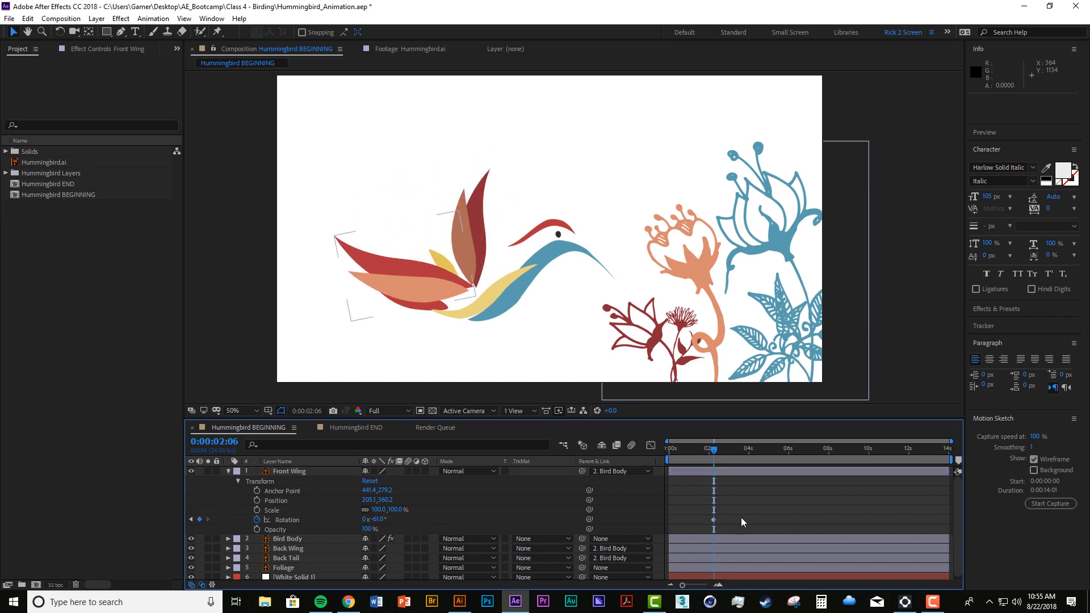
Examine the Front Wing's one-frame flap by previewing from 0:00:02:02 and again from 0:00:01:20.
key(=)
key(=)
key(=)
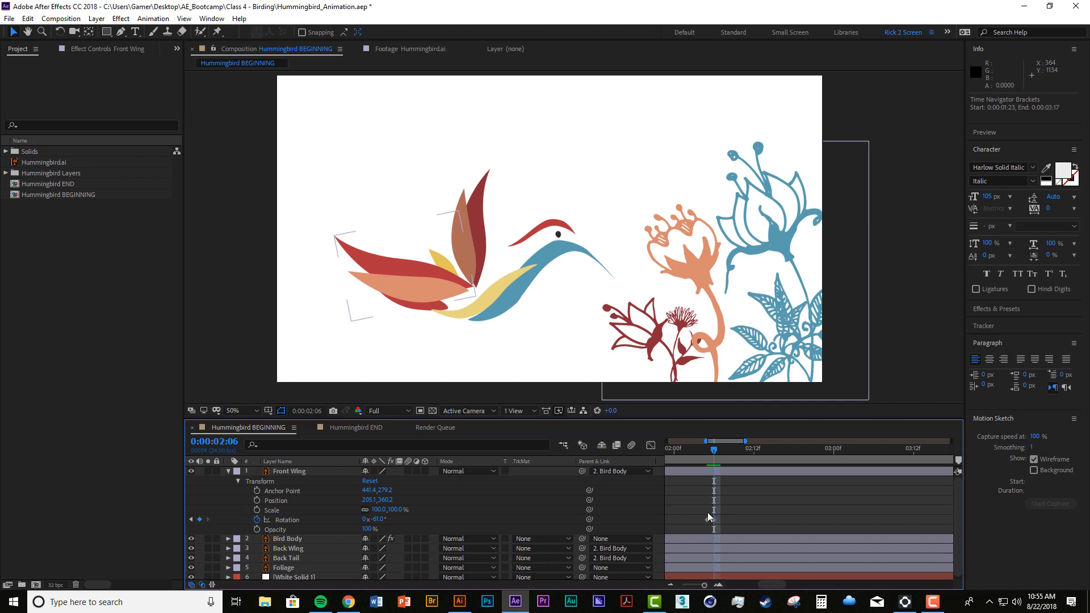
drag(713, 441, 734, 458)
click(759, 452)
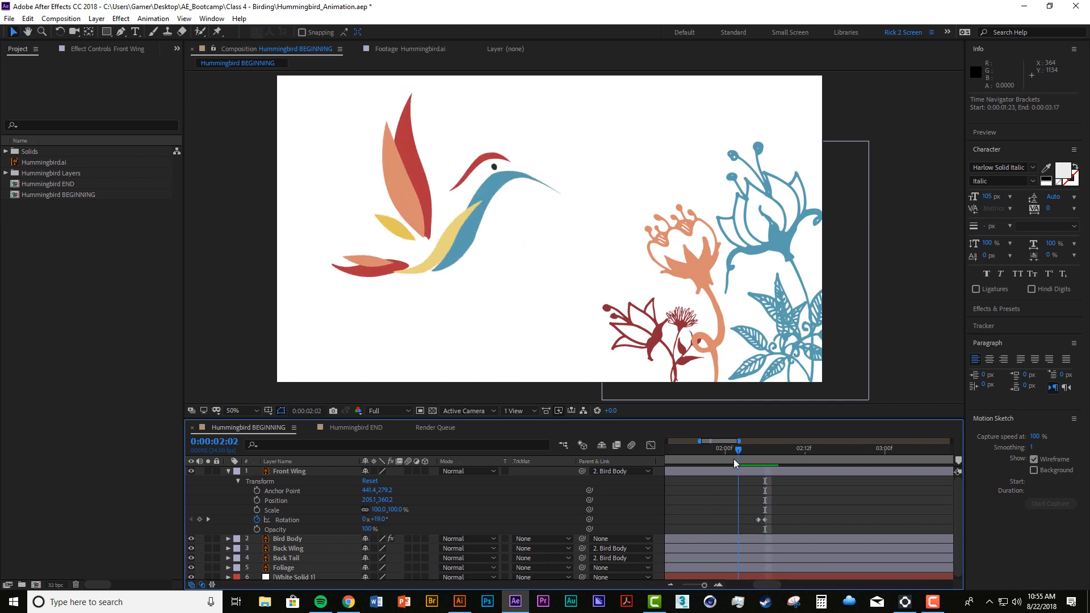
key(space)
key(space)
drag(721, 506, 804, 511)
drag(807, 508, 814, 517)
click(774, 456)
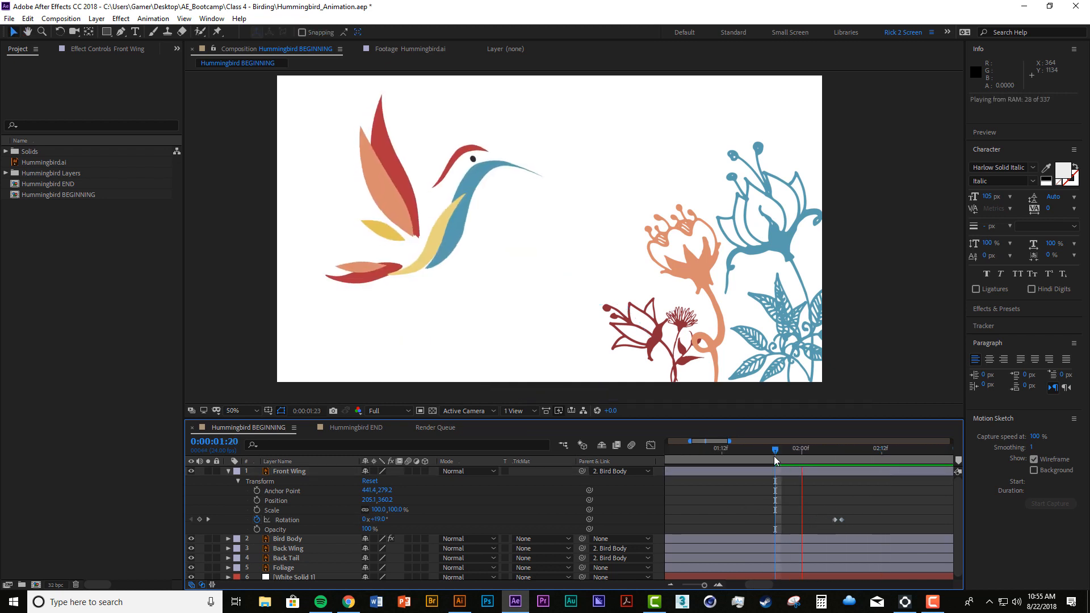
key(space)
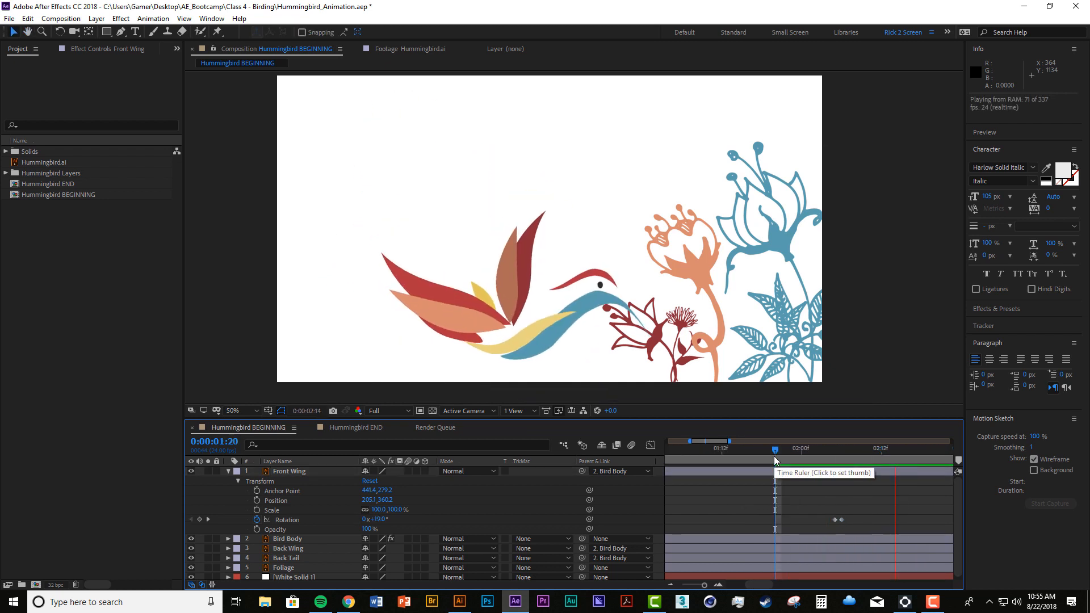
Move both Front Wing rotation keyframes earlier, so they sit at 0:00:00:21 and 0:00:00:22.
key(space)
drag(768, 472, 778, 473)
key(minus)
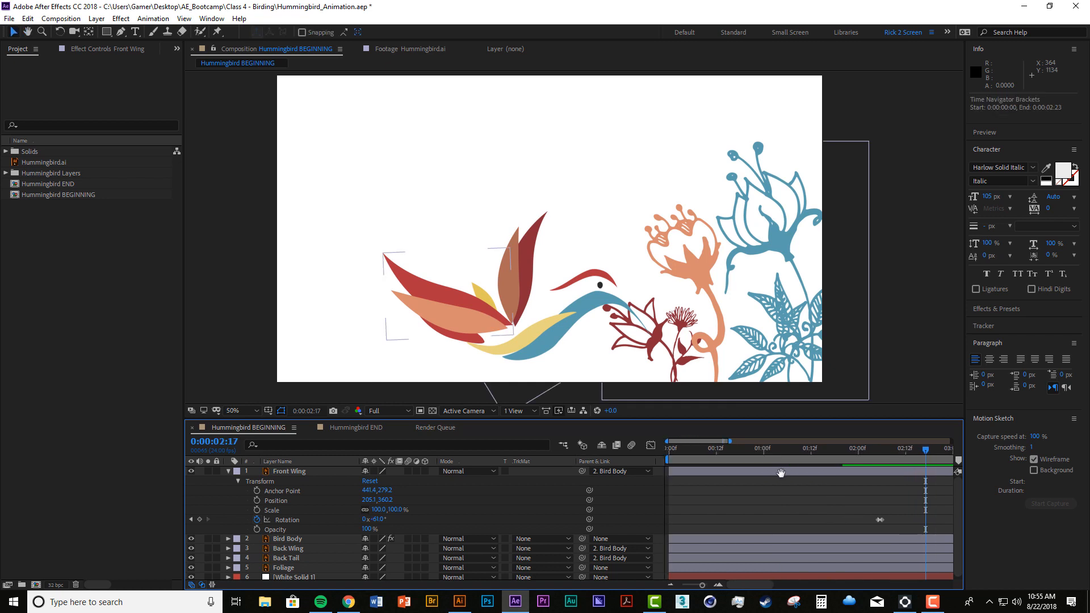
drag(808, 507, 756, 511)
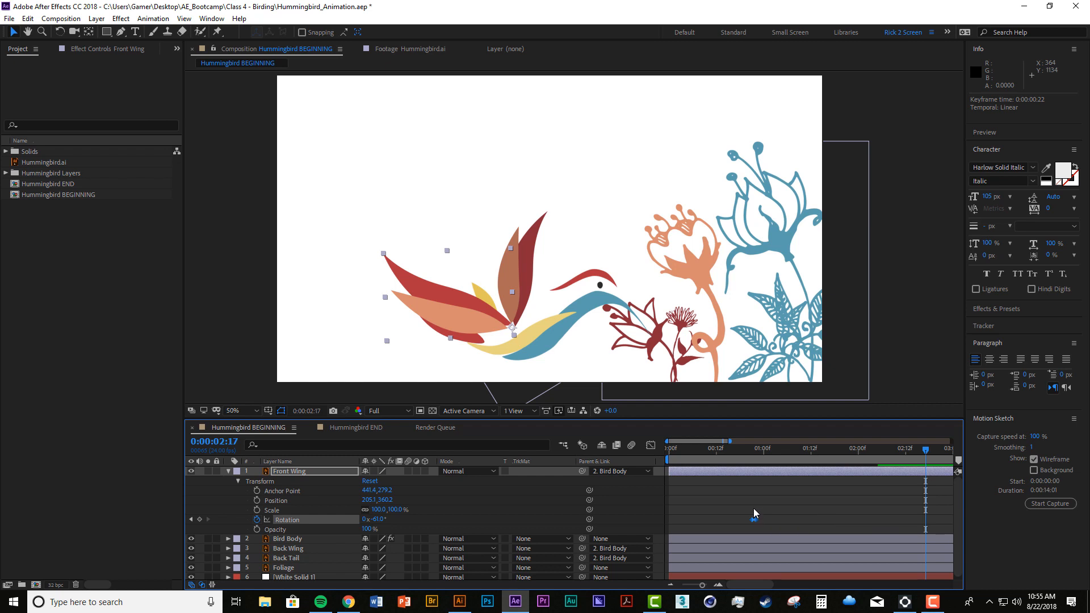
click(762, 514)
Preview the relocated wing flap from 0:00:00:15 and scrub around 0:00:00:20.
key(space)
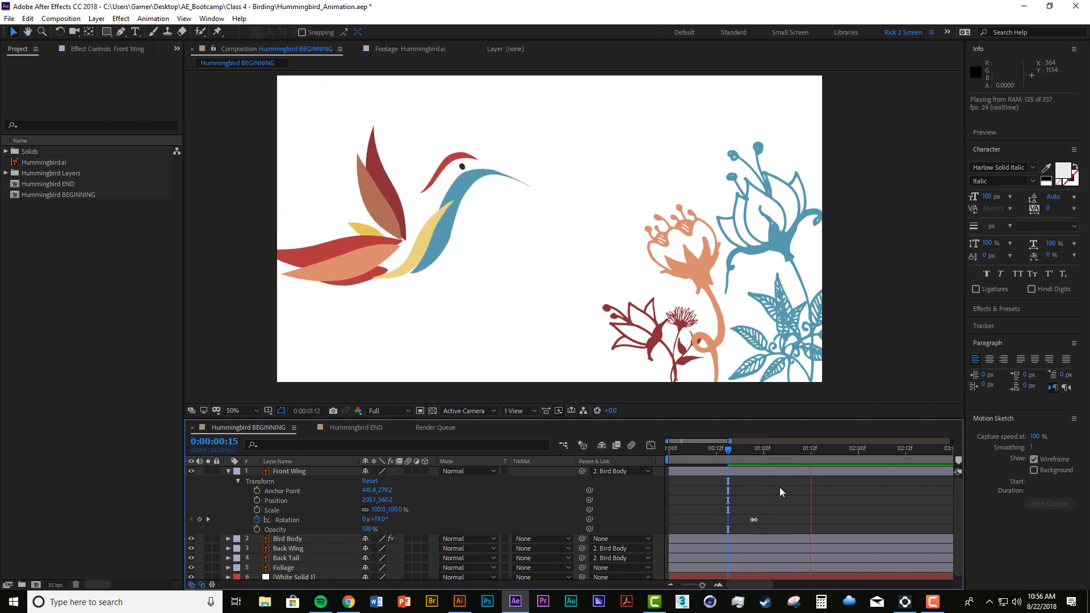
click(763, 473)
drag(763, 450, 746, 452)
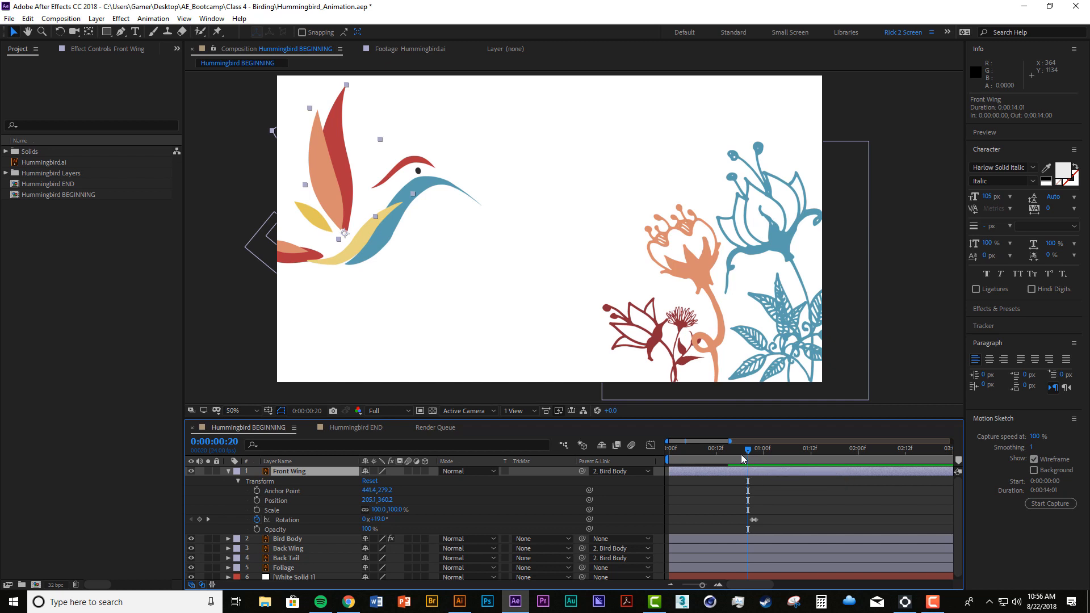
drag(748, 454, 739, 459)
key(space)
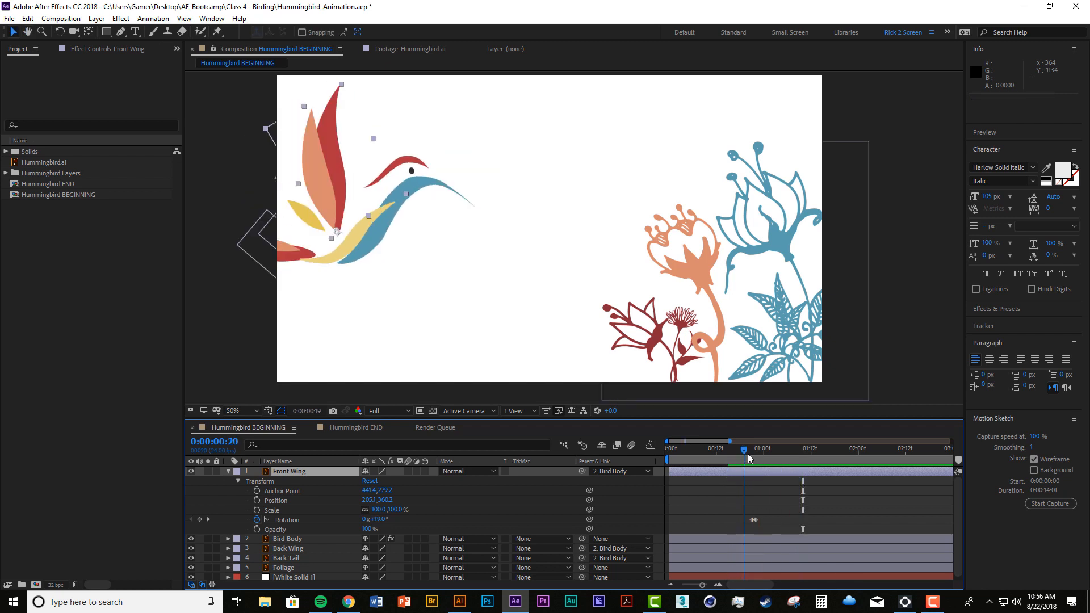
Add an expression to the Front Wing's Rotation property and make the expression field taller.
drag(747, 454, 752, 454)
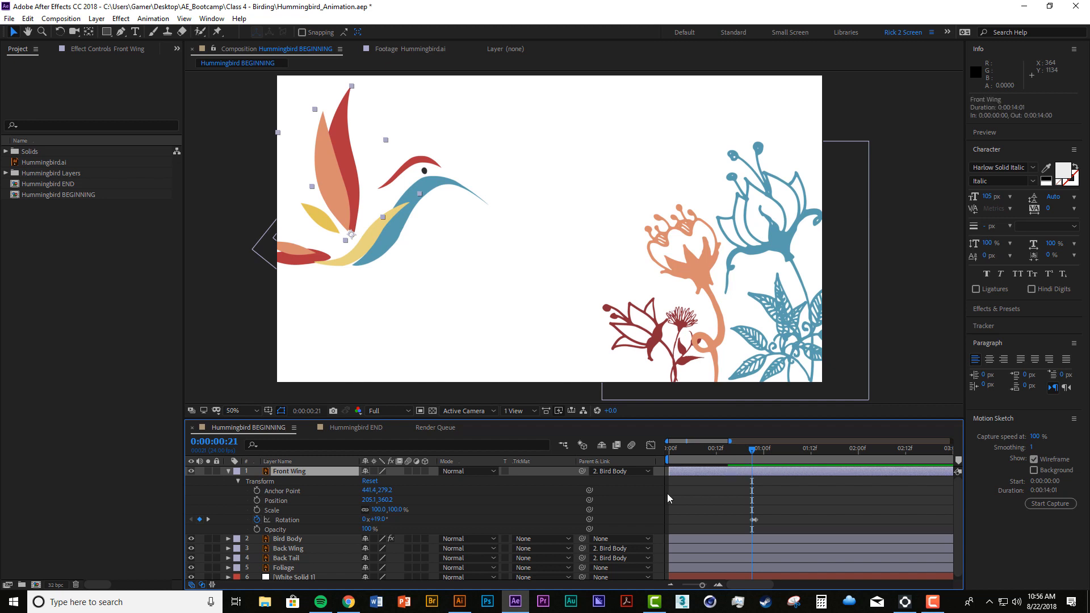
click(280, 520)
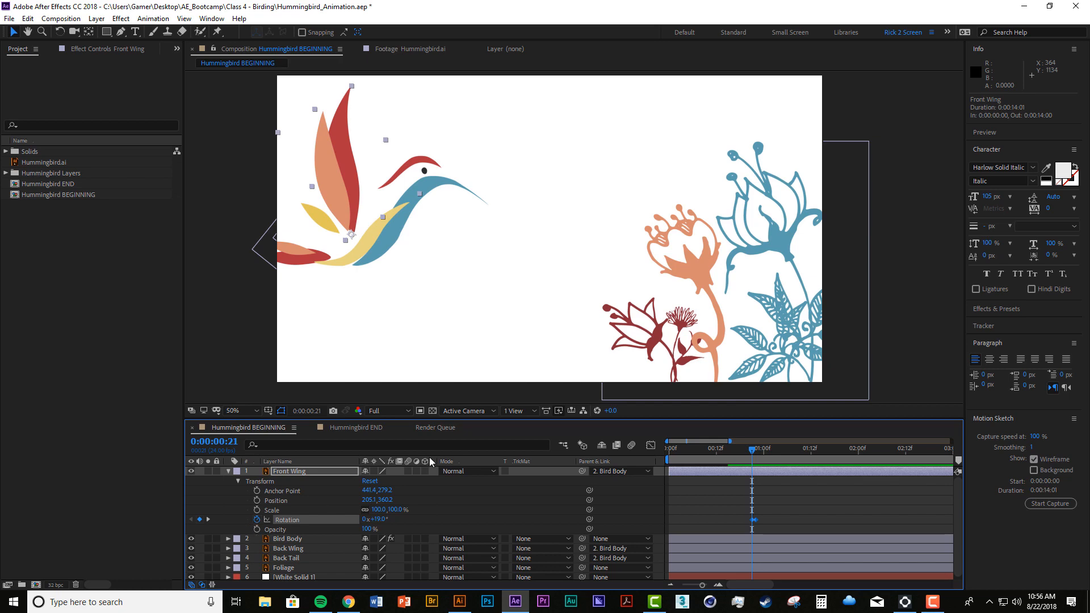
click(152, 19)
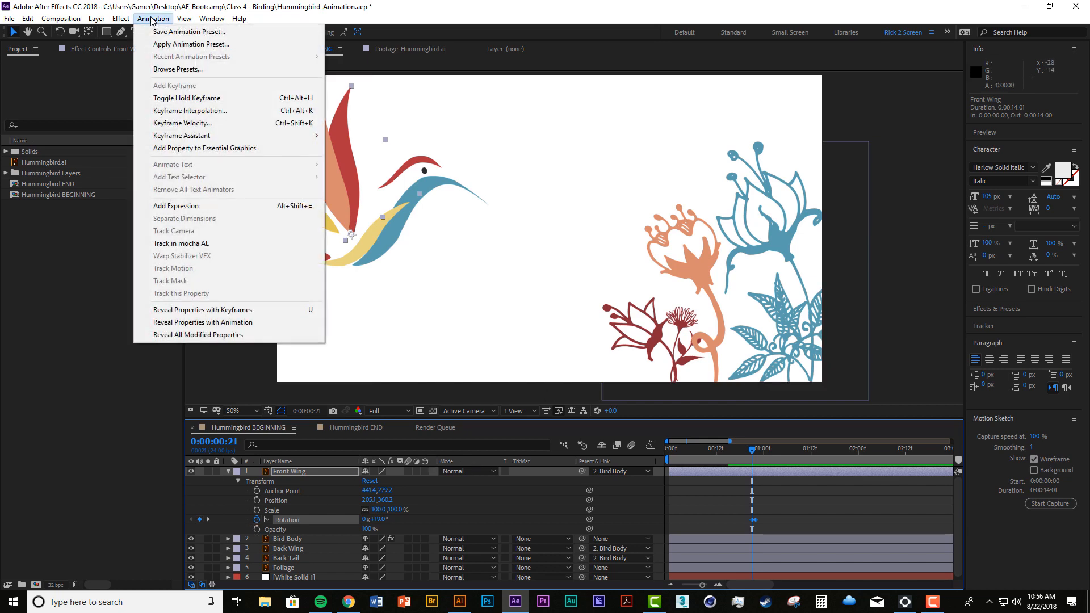
click(230, 208)
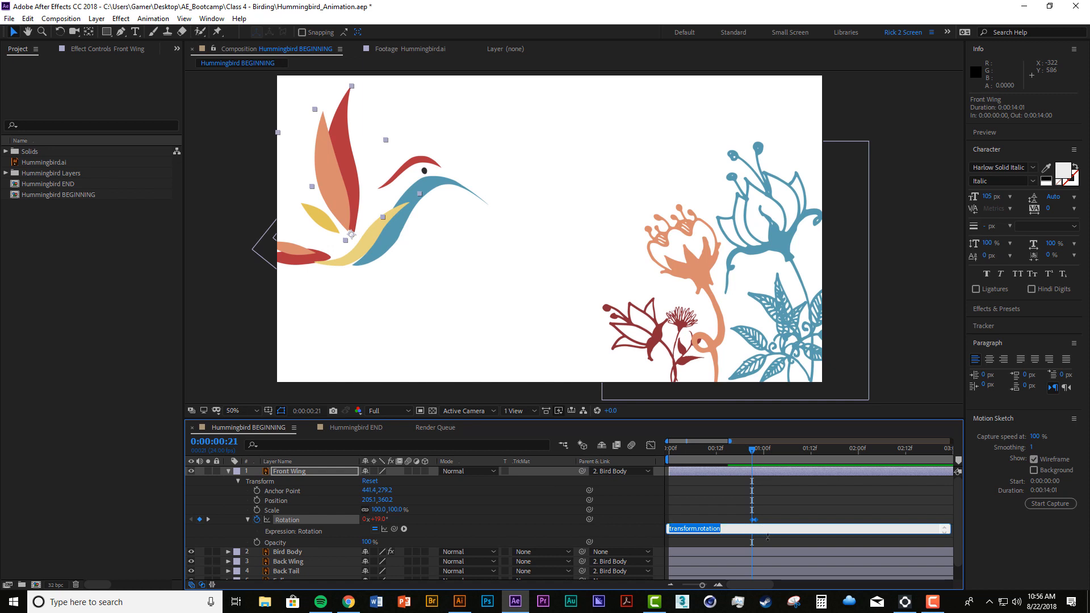
drag(768, 535, 764, 570)
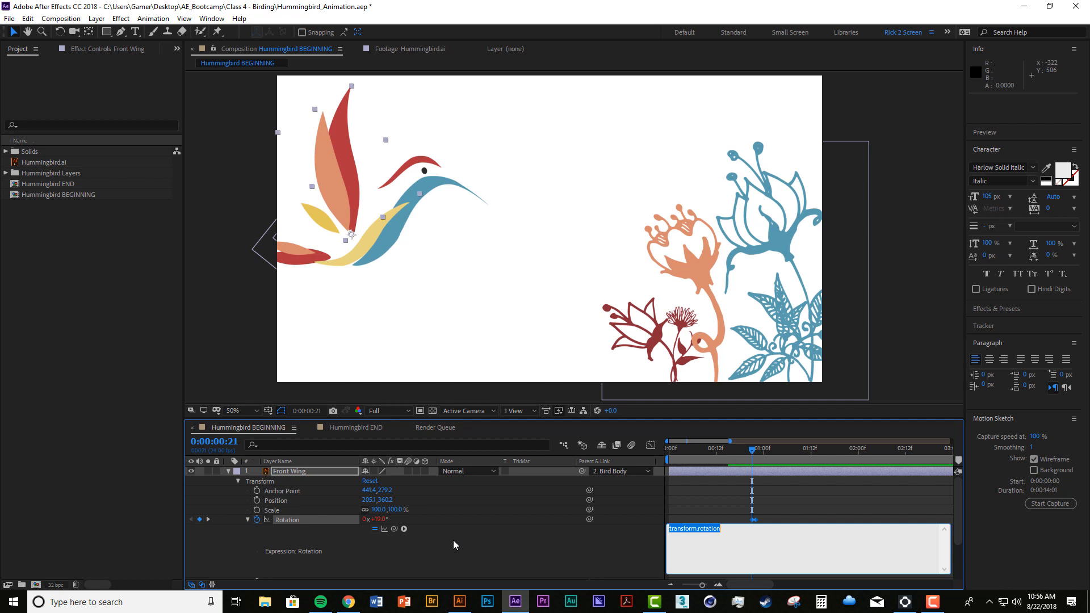
Fill the Rotation expression with the built-in Property function loopOut(type = "cycle", numKeyframes = 0) and apply it.
click(405, 527)
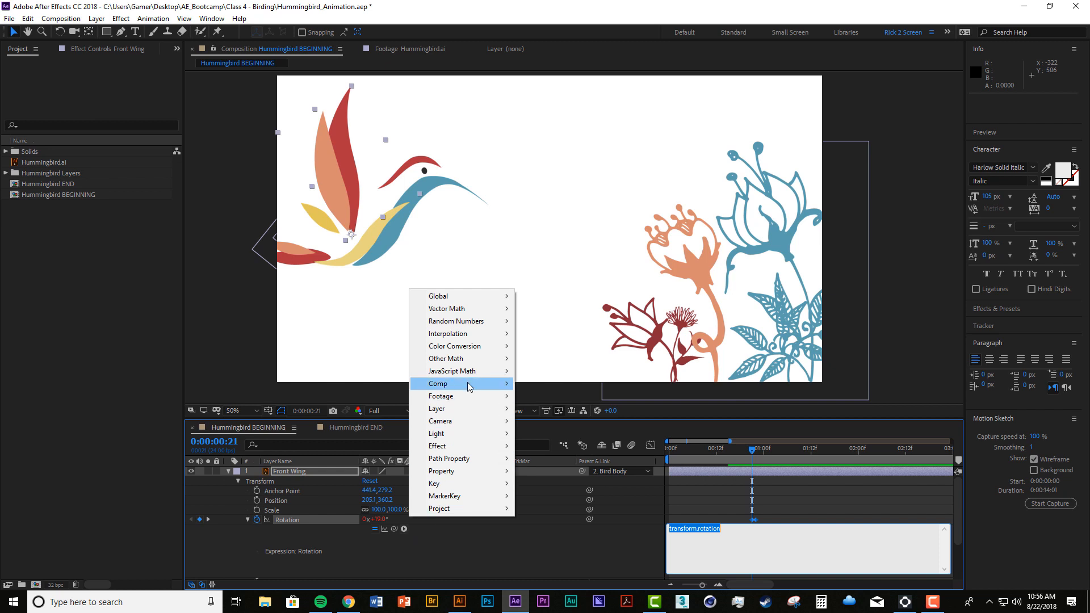
mouse_move(464, 360)
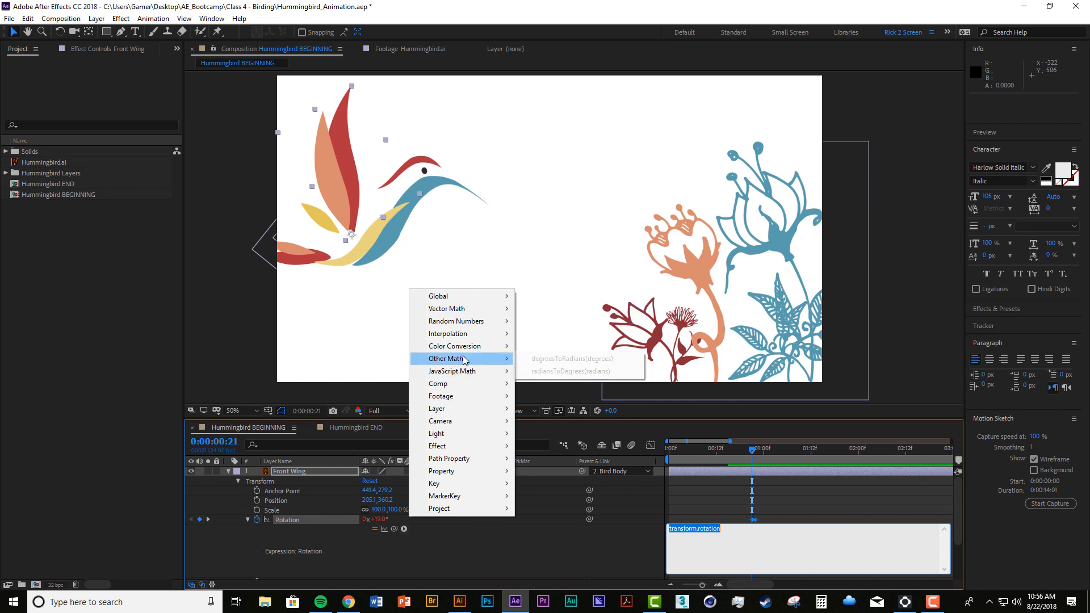
mouse_move(471, 332)
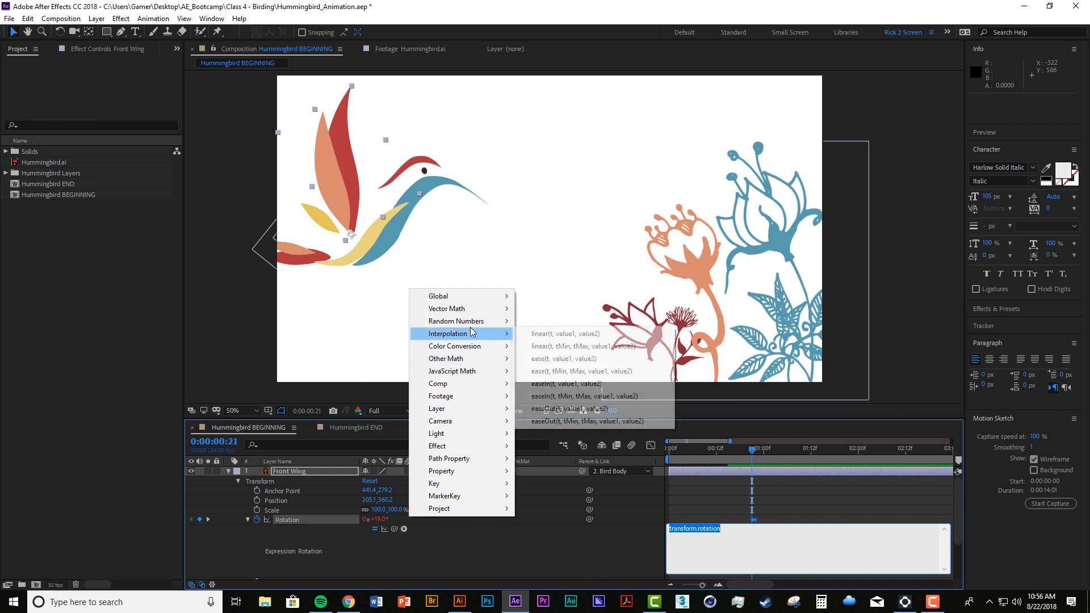
mouse_move(478, 300)
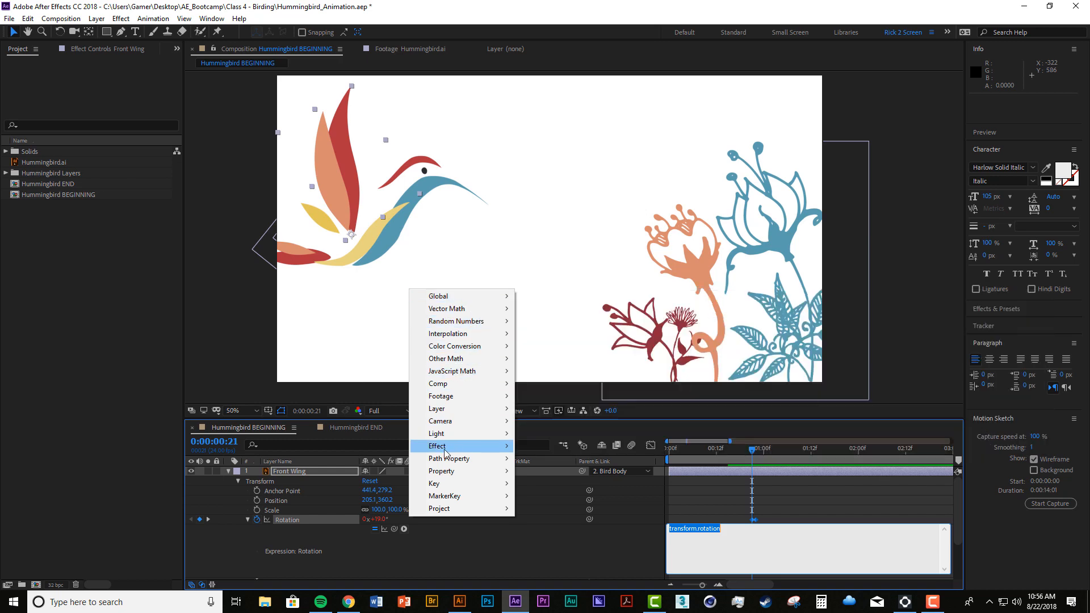
mouse_move(447, 459)
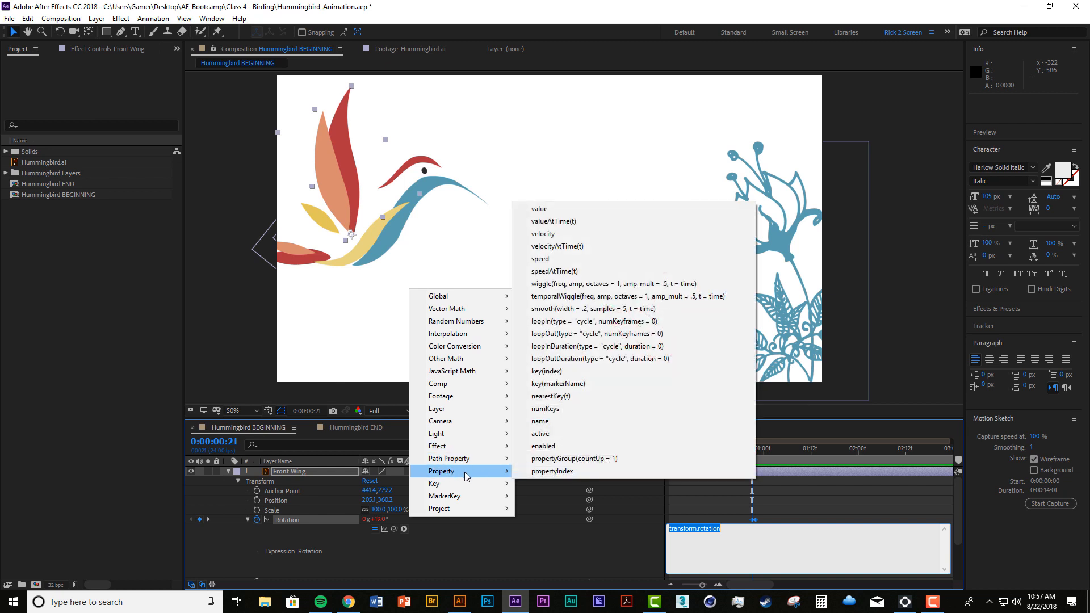
click(612, 335)
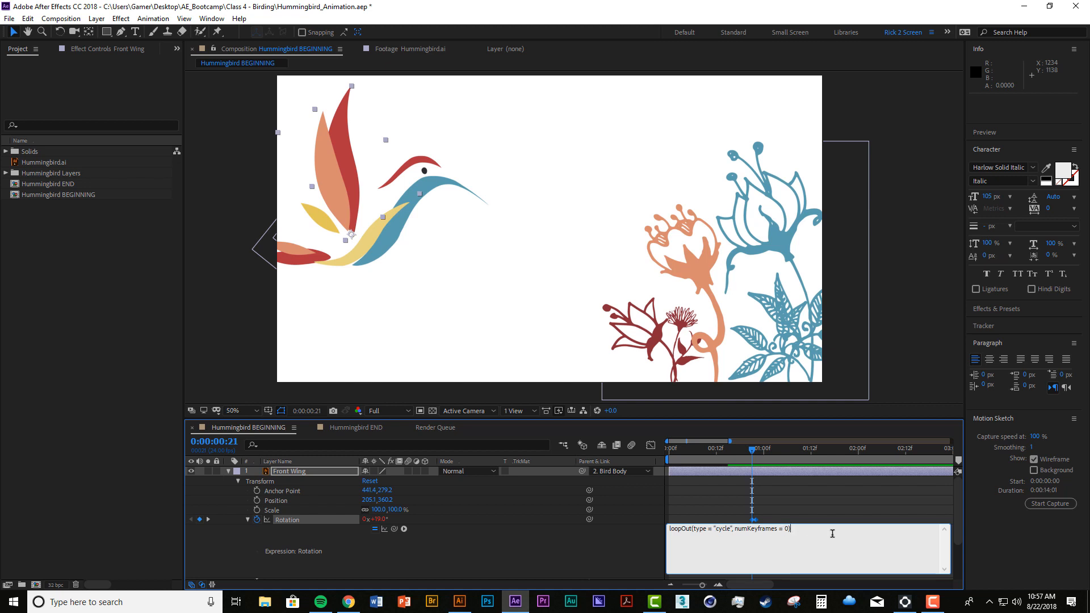
click(798, 499)
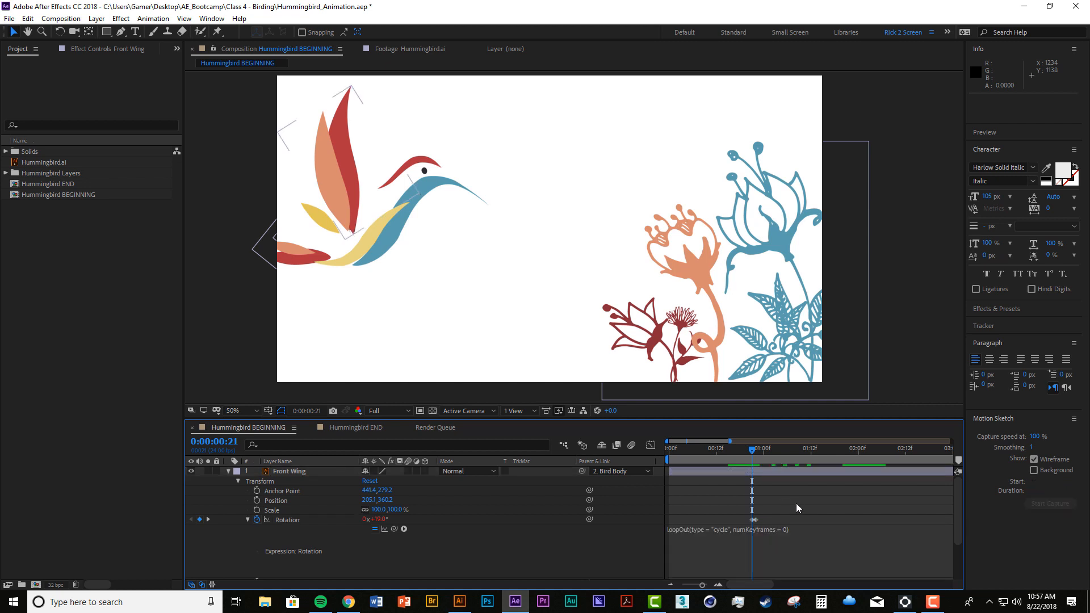
Preview the looping Front Wing and scrub across its two rotation keyframes to examine the cycle.
key(space)
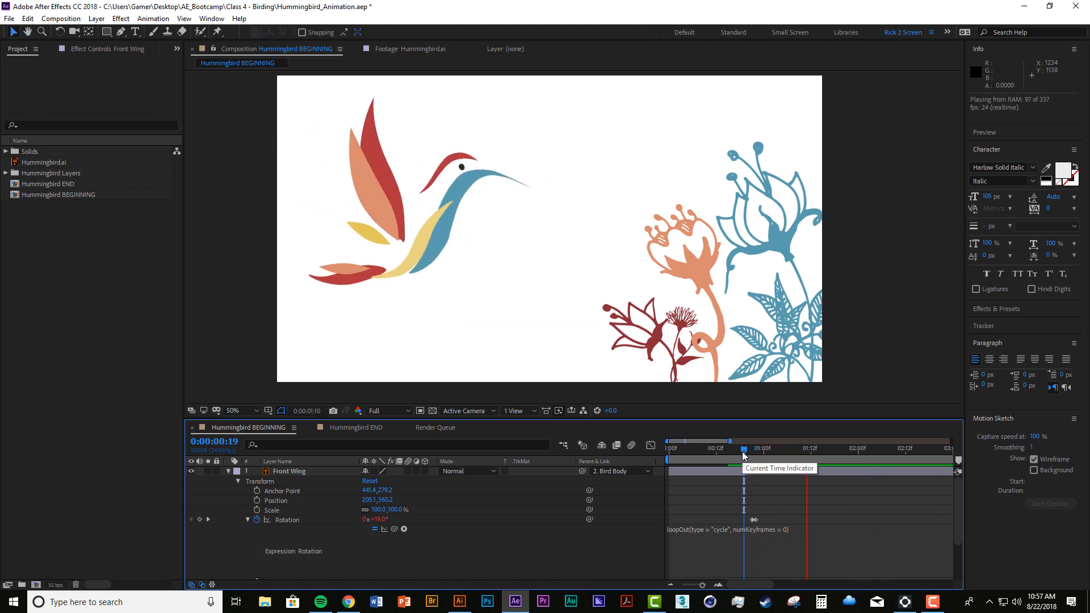
key(space)
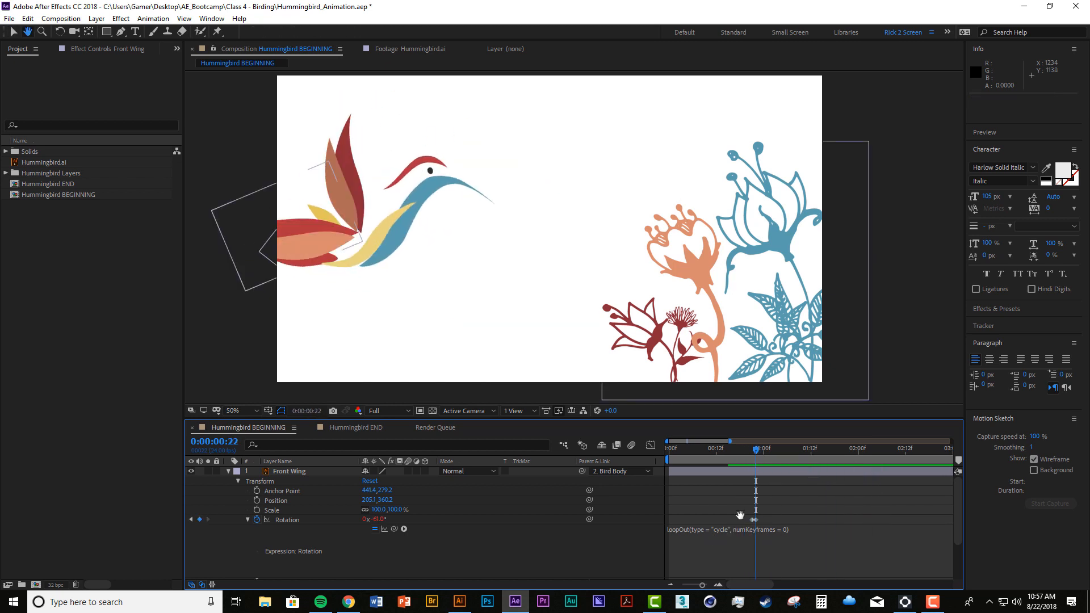
drag(760, 457, 750, 449)
mouse_move(750, 448)
mouse_down()
mouse_move(785, 459)
mouse_move(748, 459)
mouse_move(842, 471)
mouse_move(753, 467)
mouse_up()
key(space)
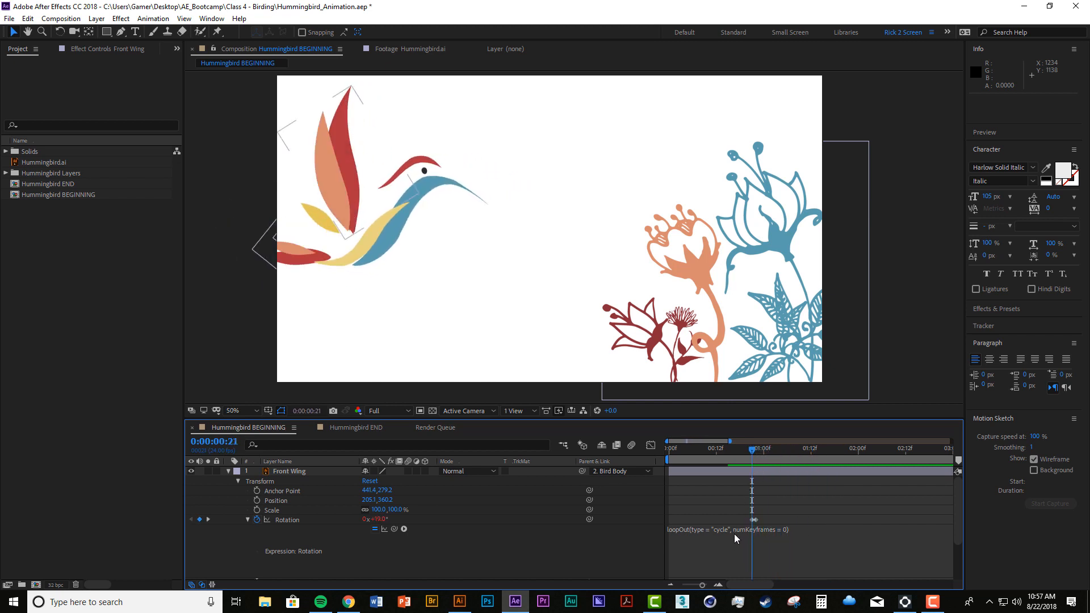
Change the loop type in the Front Wing's Rotation expression from "cycle" to "pingpong".
click(734, 530)
click(730, 528)
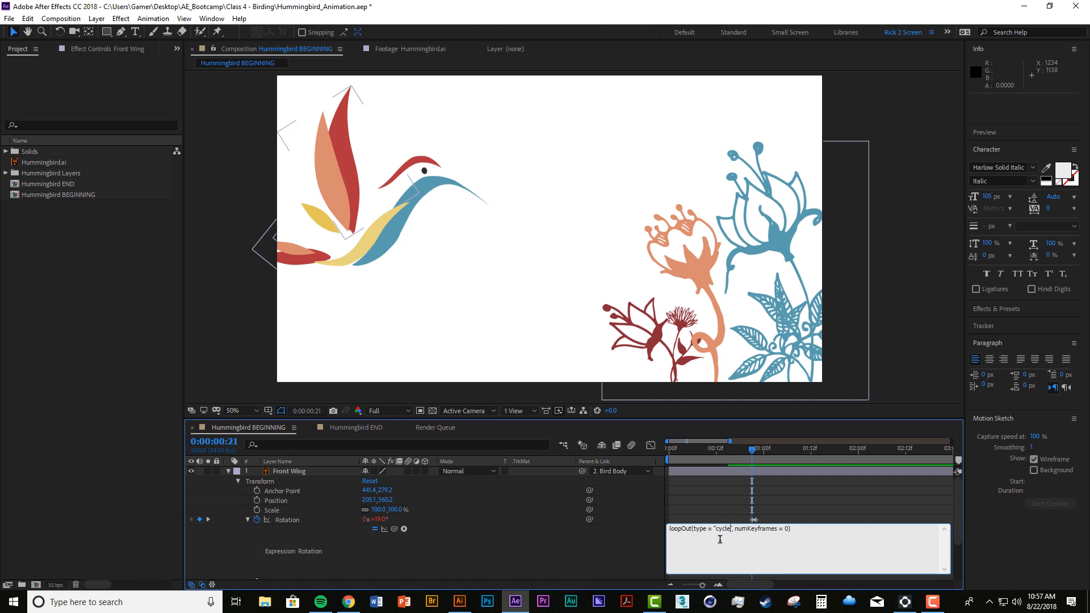
key(BackSpace)
key(BackSpace)
key(BackSpace)
key(BackSpace)
text(pingpong)
click(782, 519)
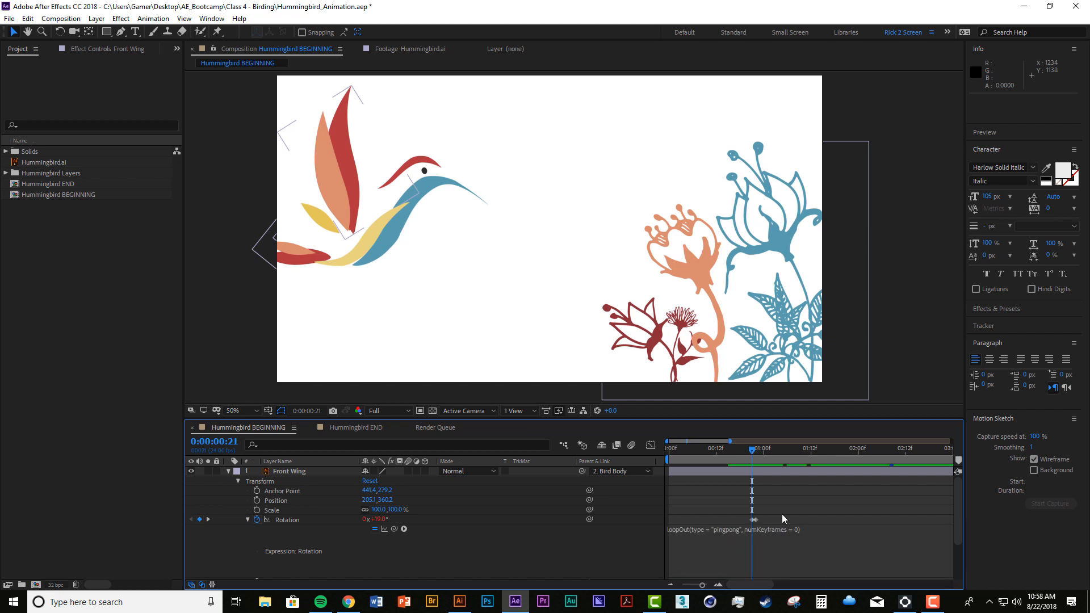
Preview the pingpong wing loop and scrub from 0:00:00:23 to 0:00:01:06.
key(space)
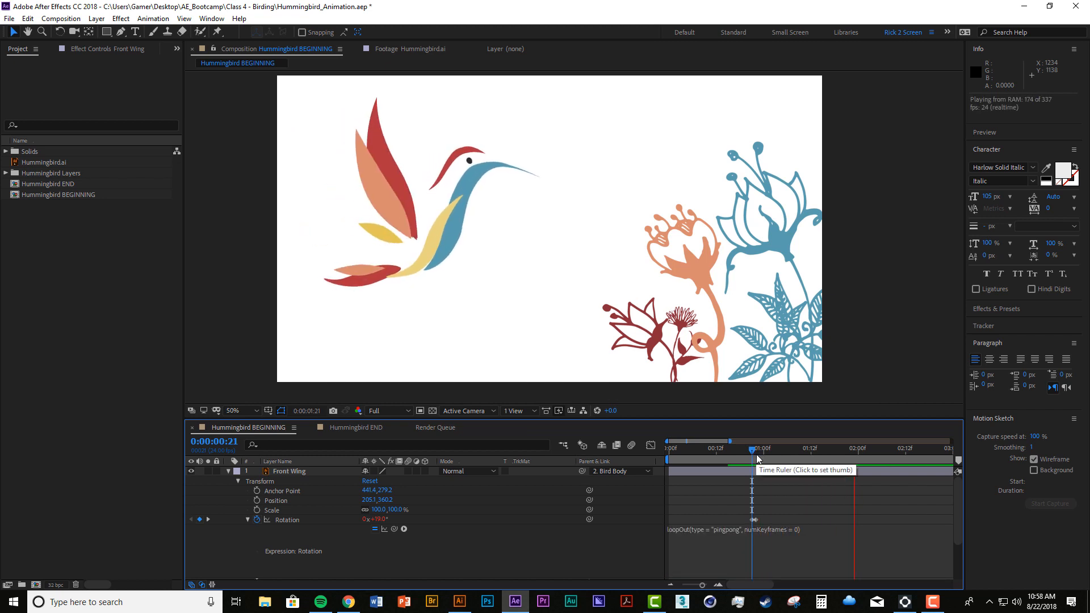
key(space)
drag(752, 448, 761, 458)
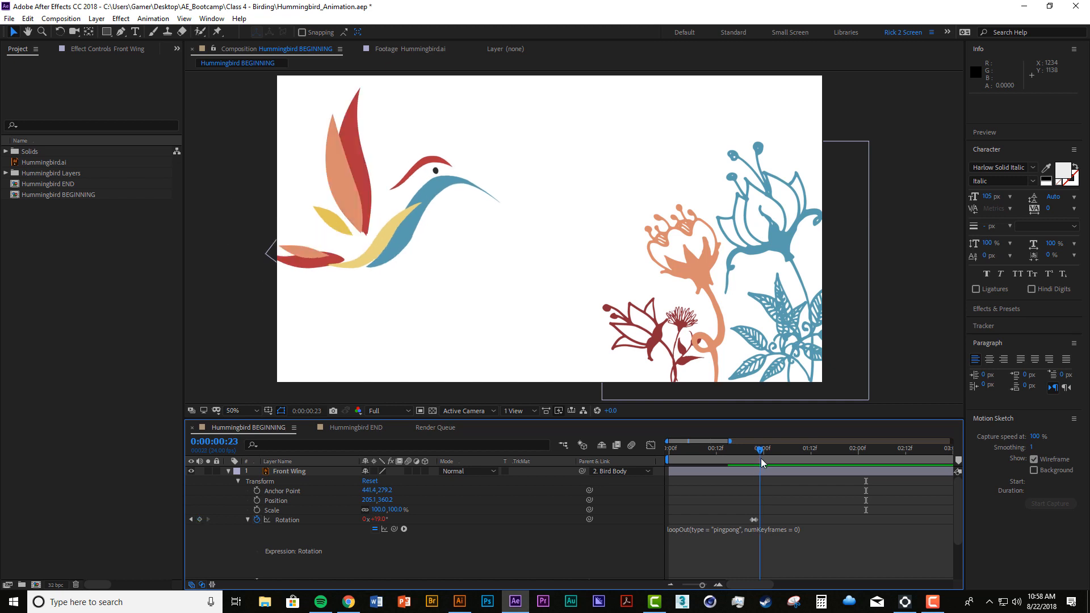
drag(761, 458, 787, 465)
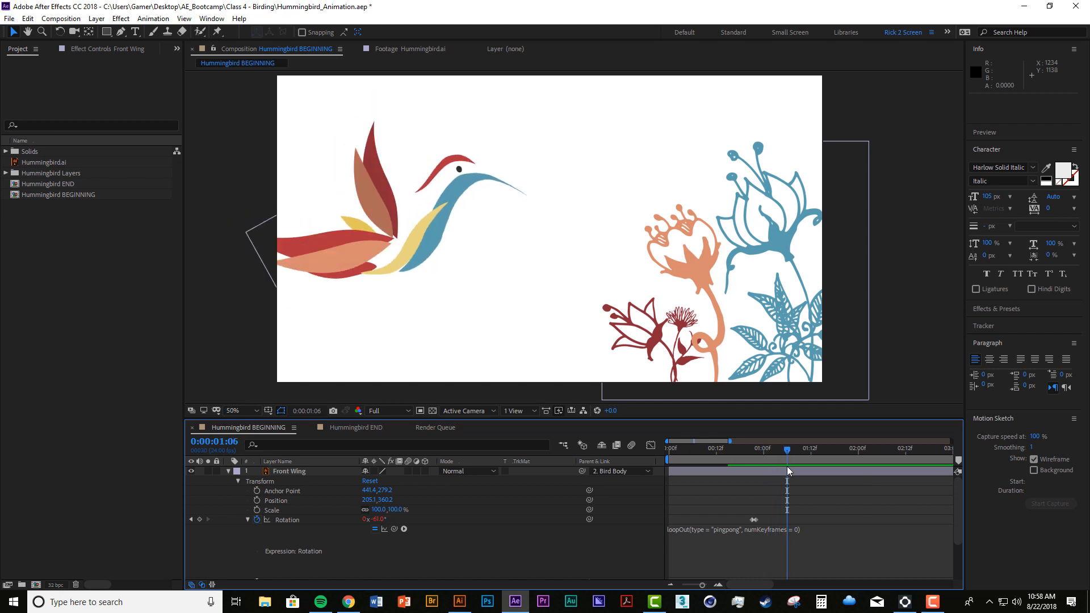
Shrink the expression field back to a single line and preview the flapping from 0:00:00:20.
scroll(798, 530, down, 1)
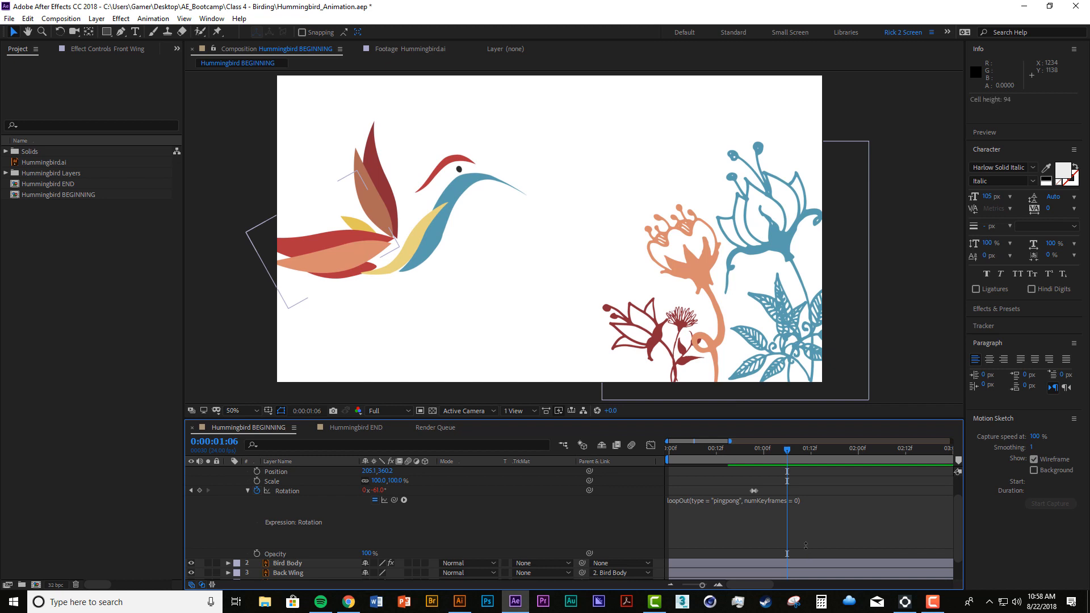
drag(805, 545, 791, 507)
scroll(790, 505, up, 1)
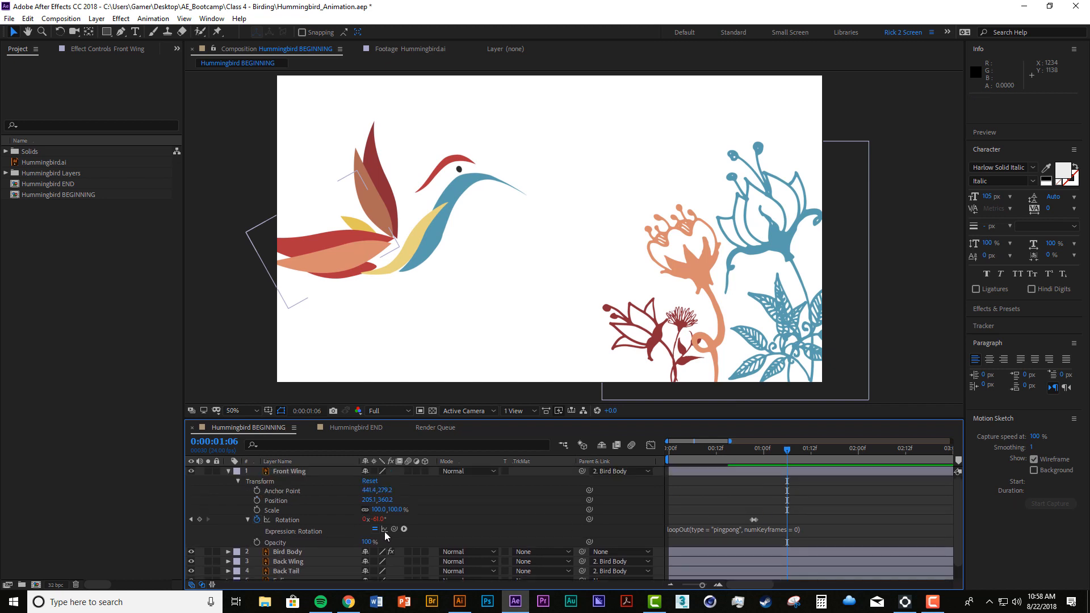
click(748, 453)
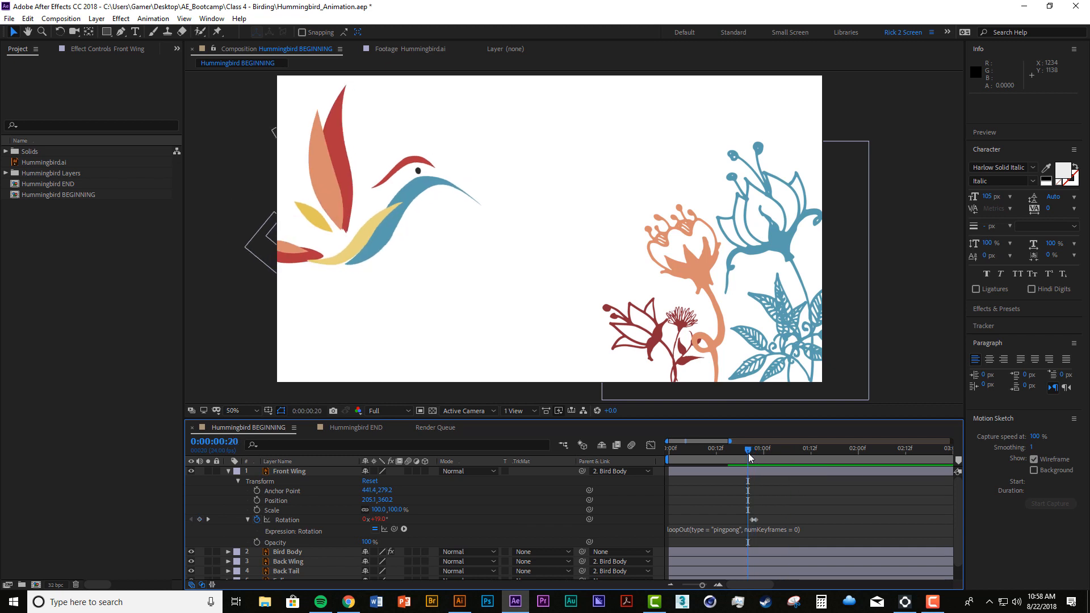
key(space)
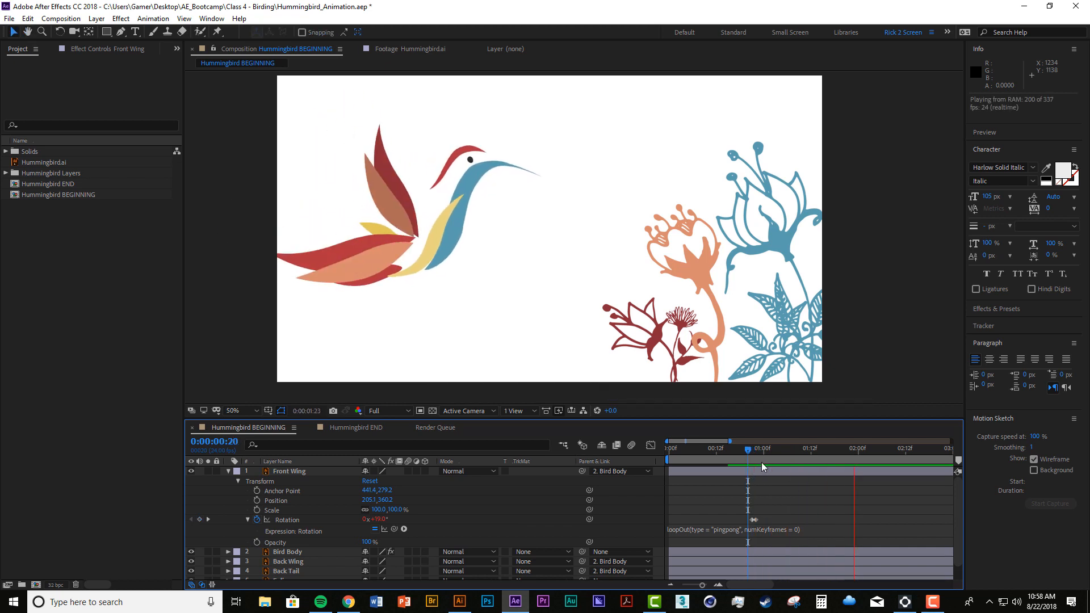
Set the Front Wing's rotation to 6° at 0:00:00:21 and -38° at 0:00:00:22, and preview the flap.
click(752, 454)
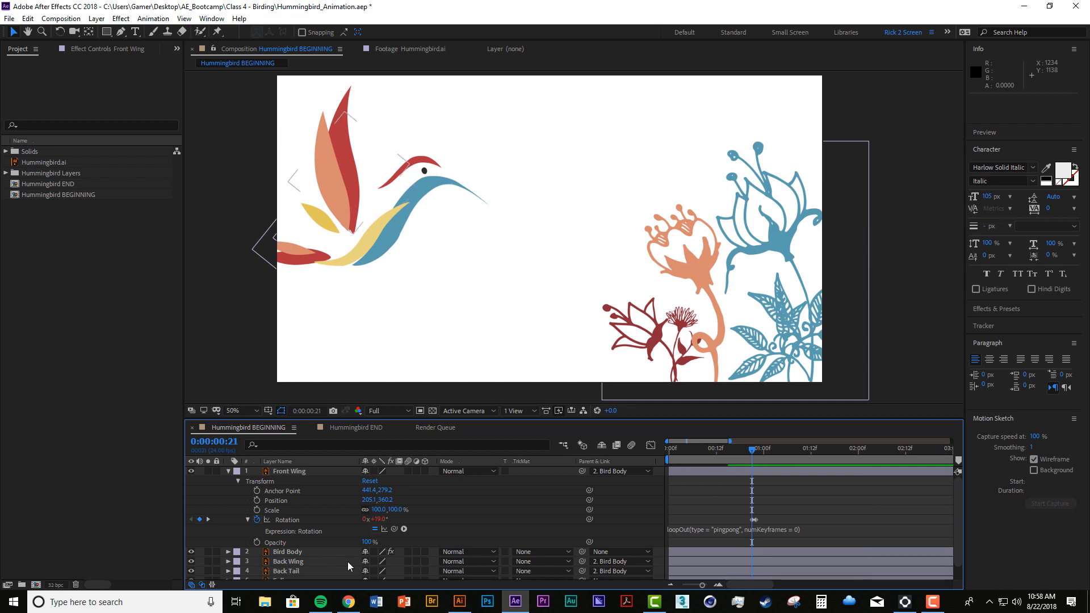
drag(377, 519, 367, 519)
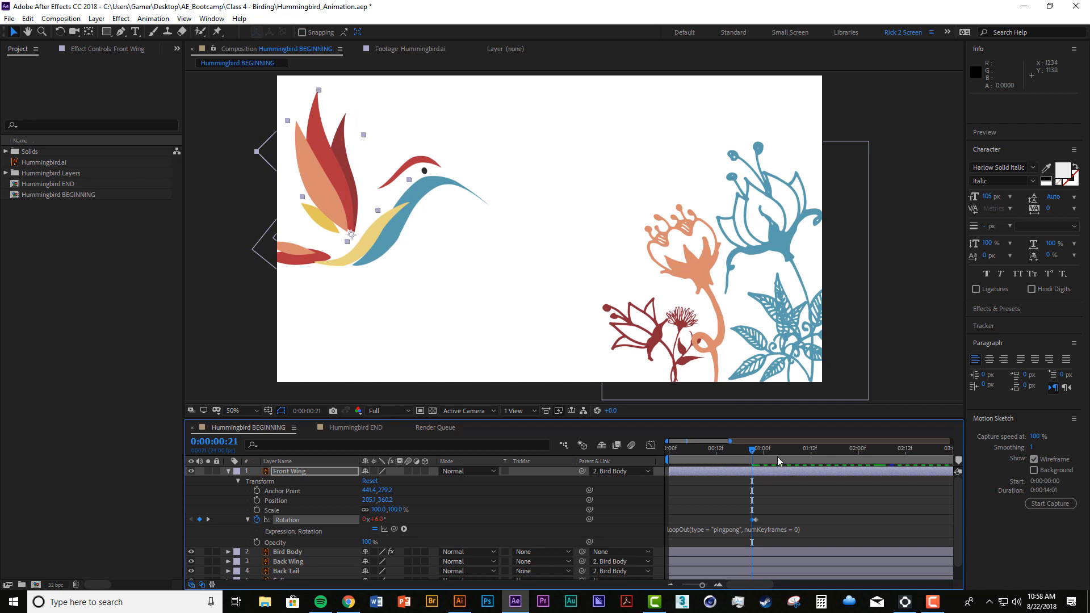
drag(751, 454, 756, 453)
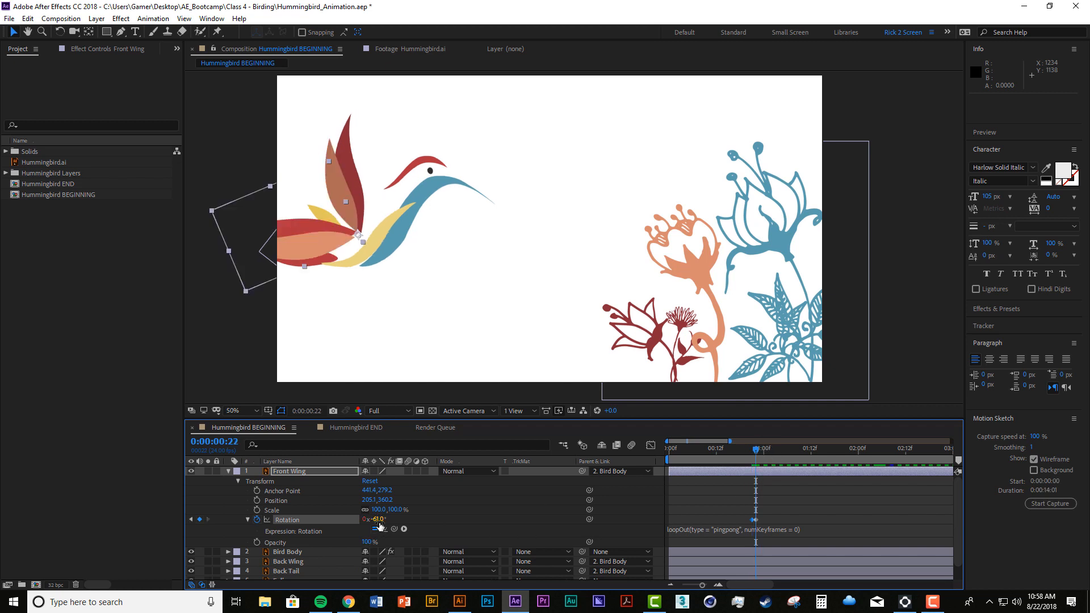
drag(379, 527, 399, 528)
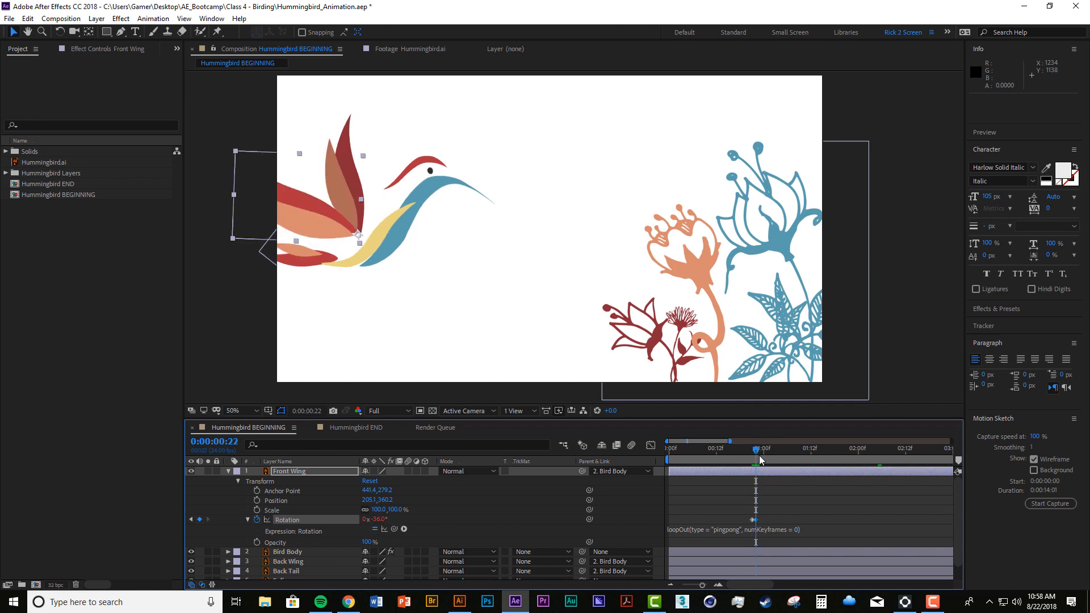
key(space)
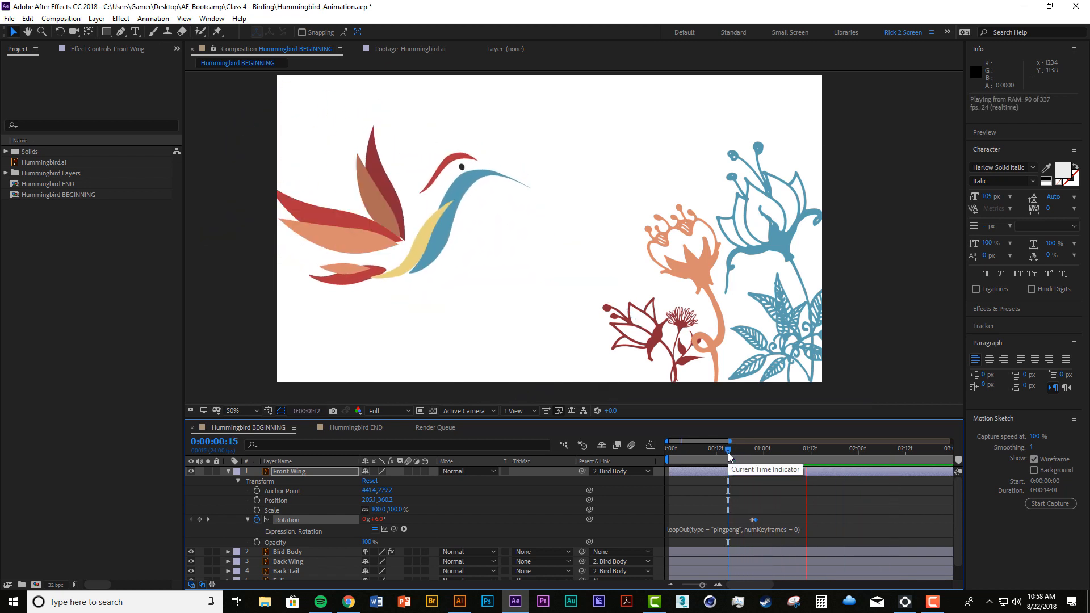
key(space)
Move both Front Wing rotation keyframes to the very start of the composition.
drag(729, 452, 673, 516)
click(683, 507)
click(685, 458)
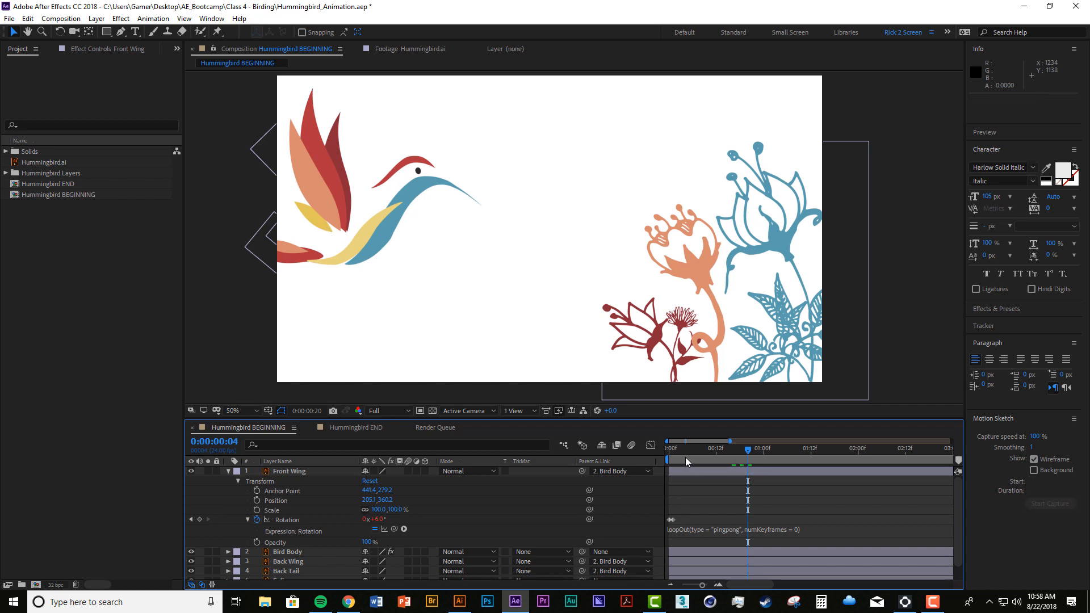
Preview the Front Wing's continuous flapping over the full length of the composition.
key(space)
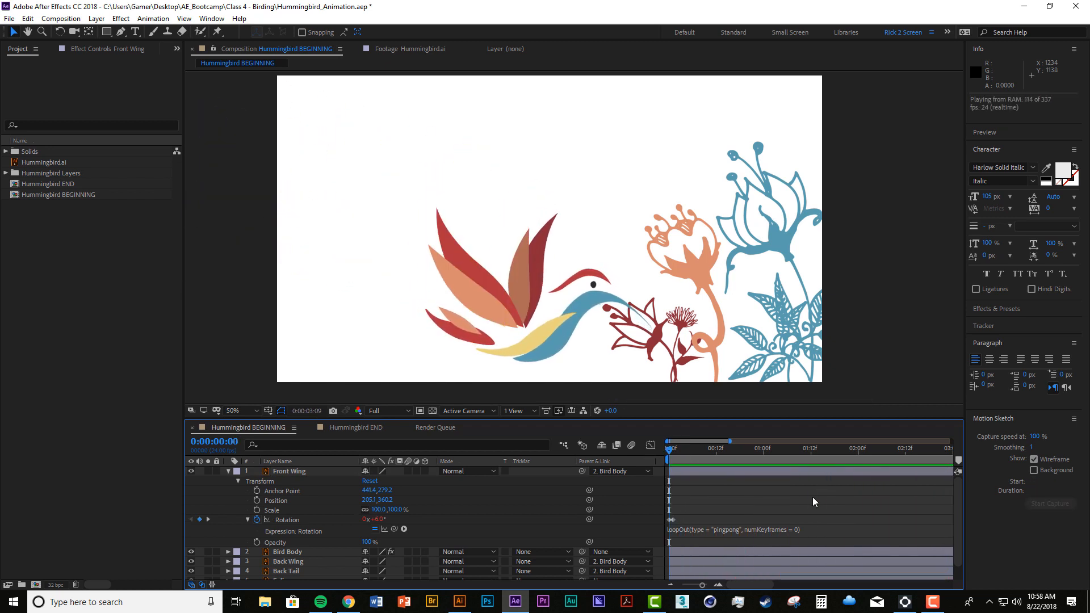
drag(702, 584, 681, 584)
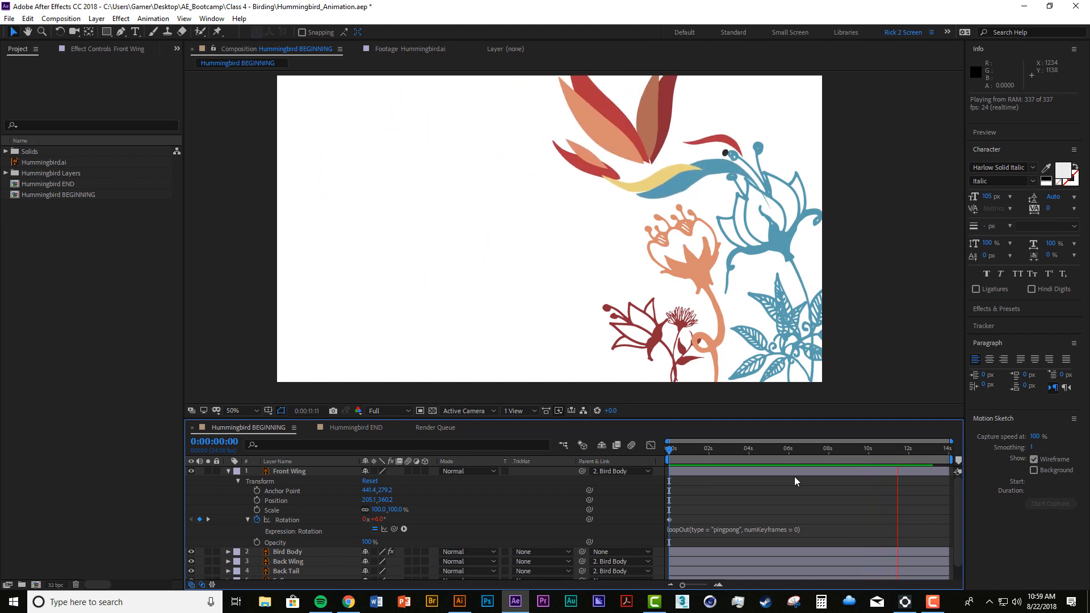
key(space)
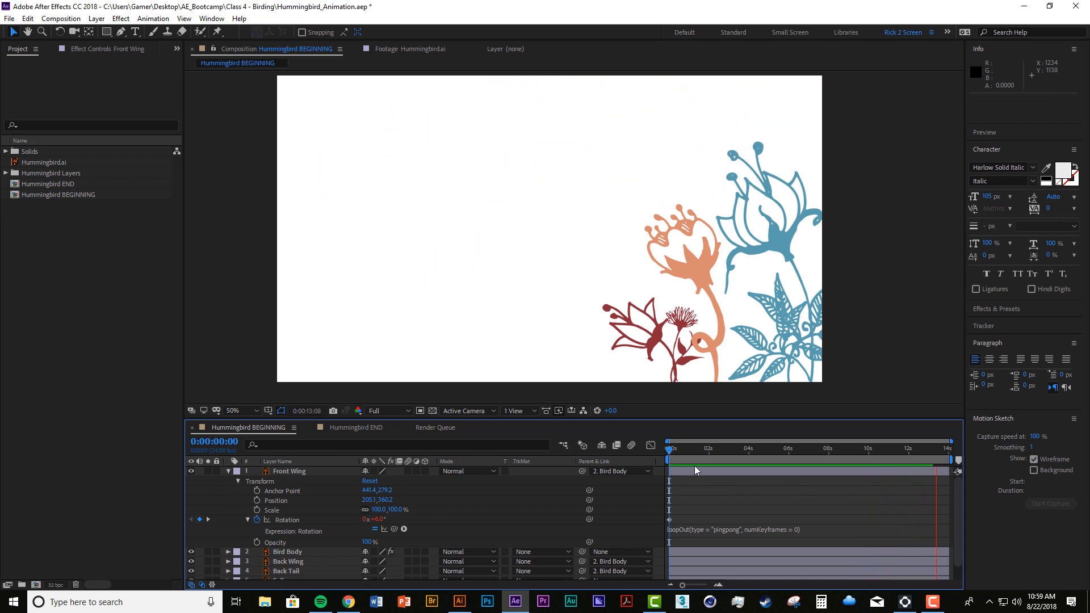
drag(684, 451, 655, 454)
key(space)
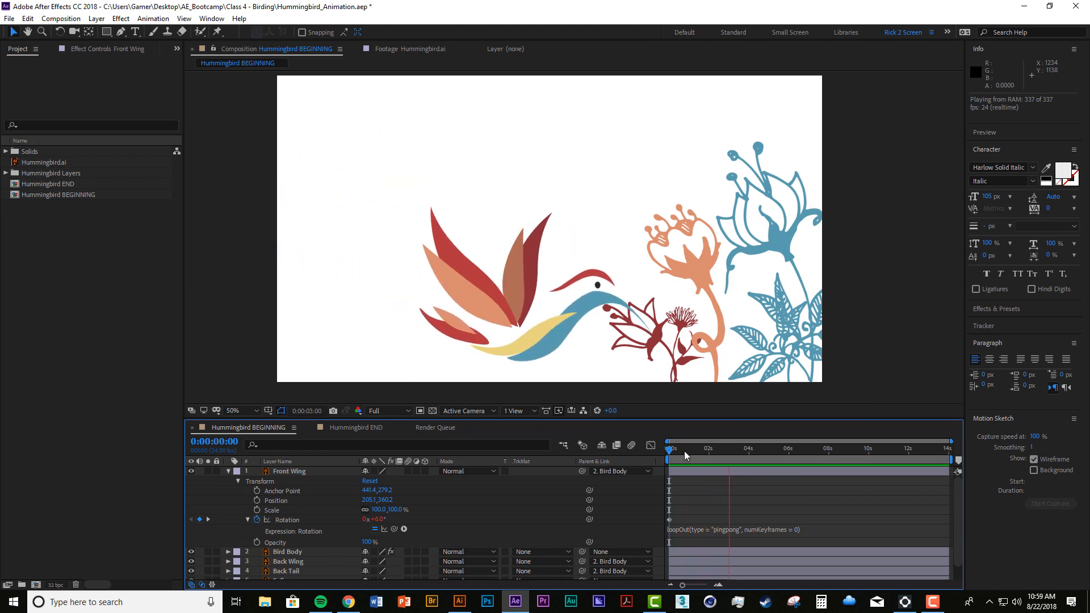
key(space)
Copy the Front Wing's rotation keyframes and looping expression onto the Back Wing layer at 0:00:00:00.
click(718, 585)
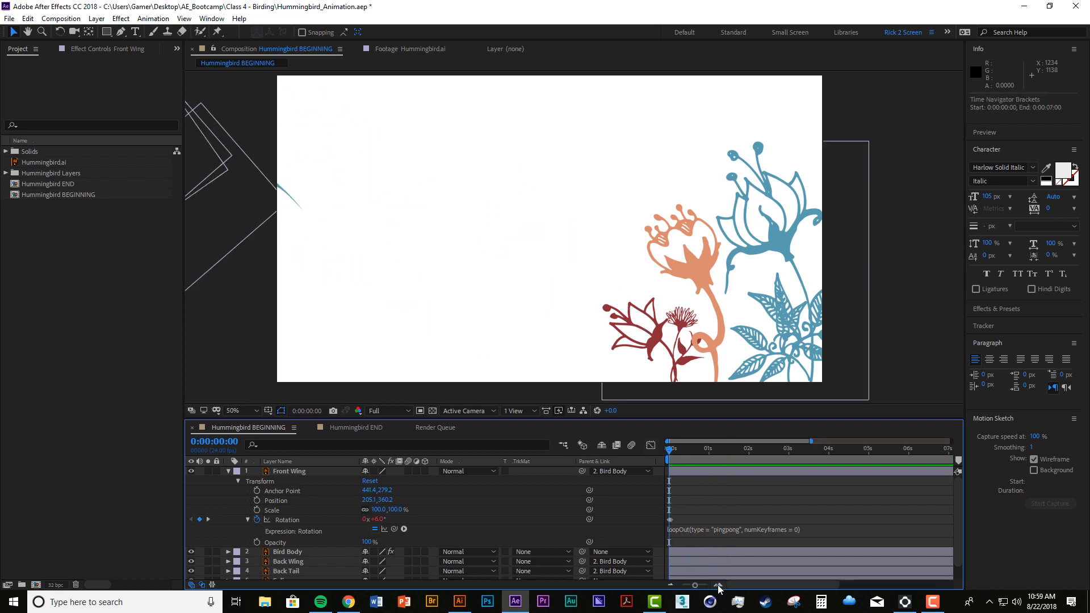
click(719, 585)
click(287, 520)
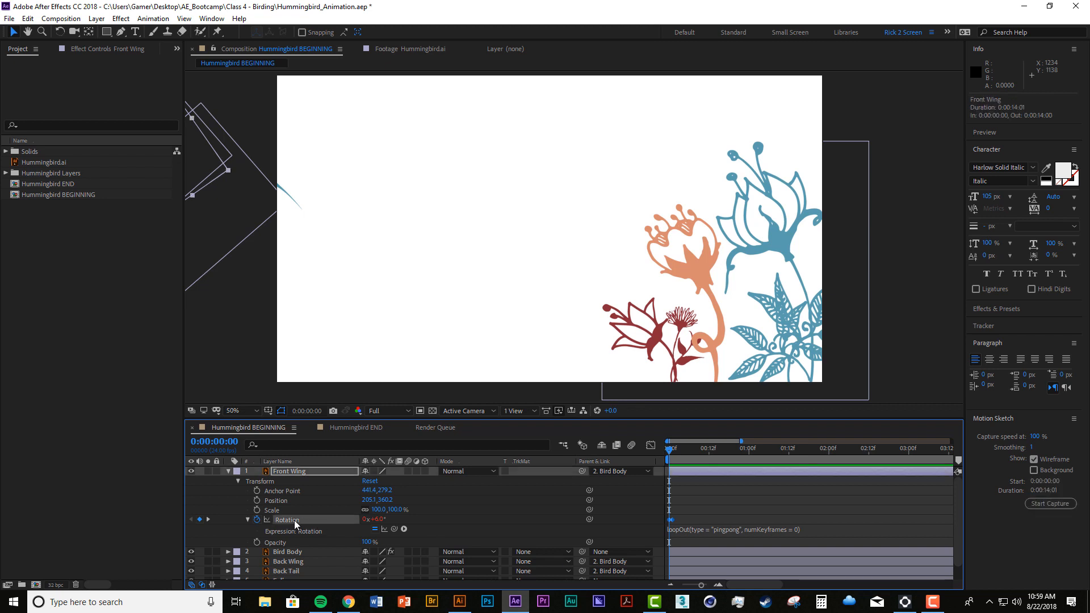
key(ctrl+c)
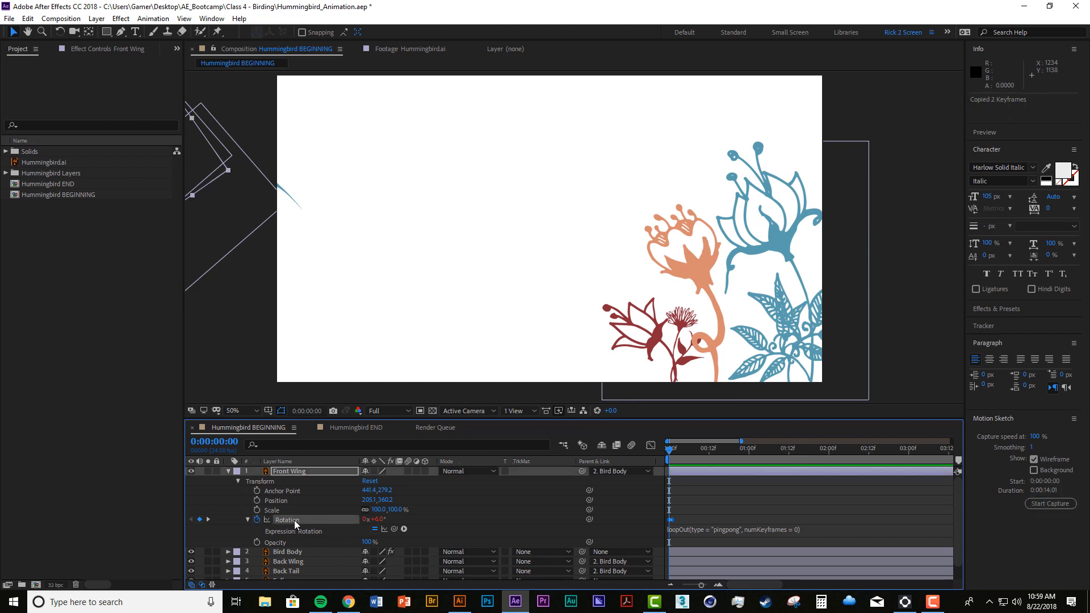
click(290, 552)
scroll(442, 528, down, 1)
click(326, 547)
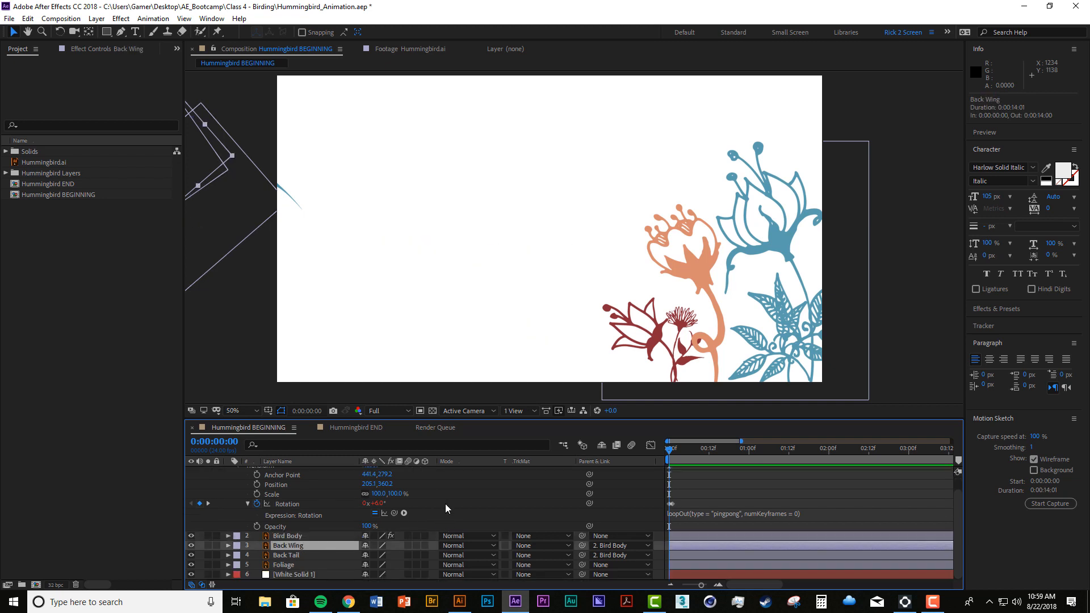
key(ctrl+v)
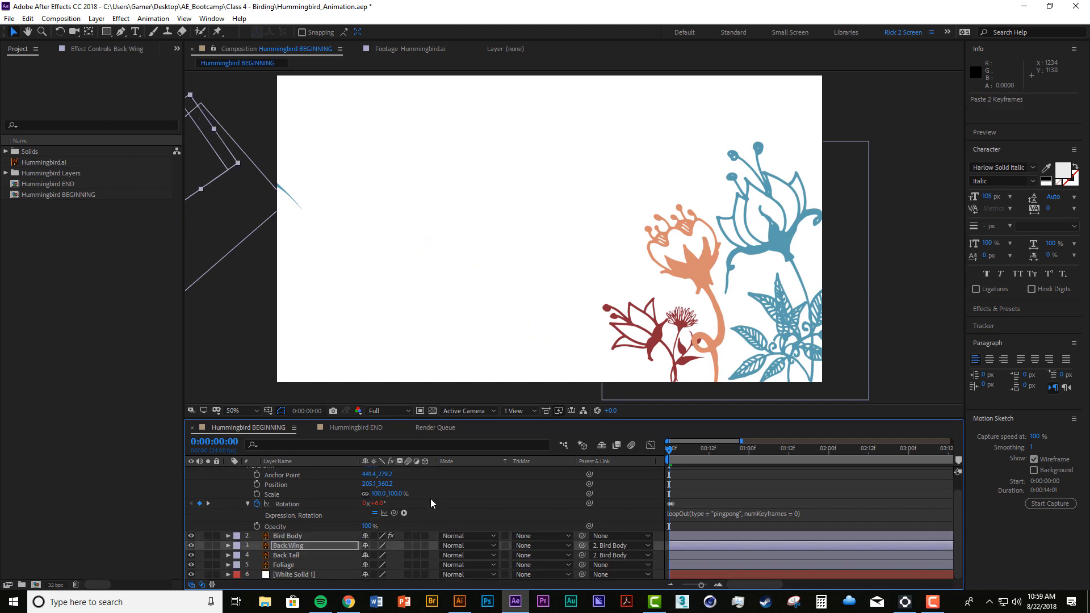
Examine the Back Wing's pasted rotation keyframes and pingpong expression against those of the Front Wing.
click(227, 545)
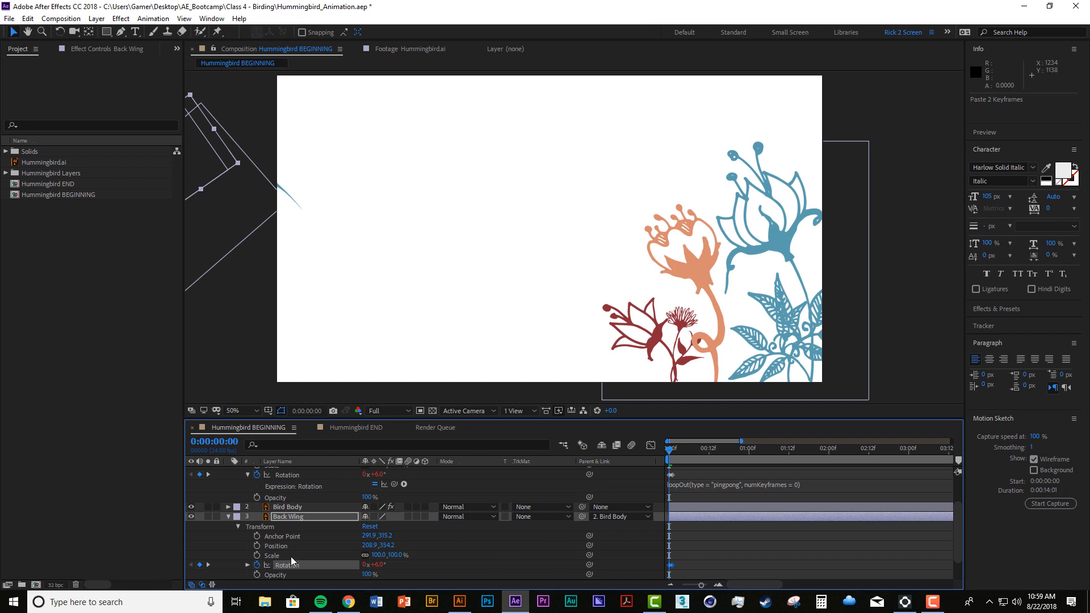
scroll(322, 547, down, 1)
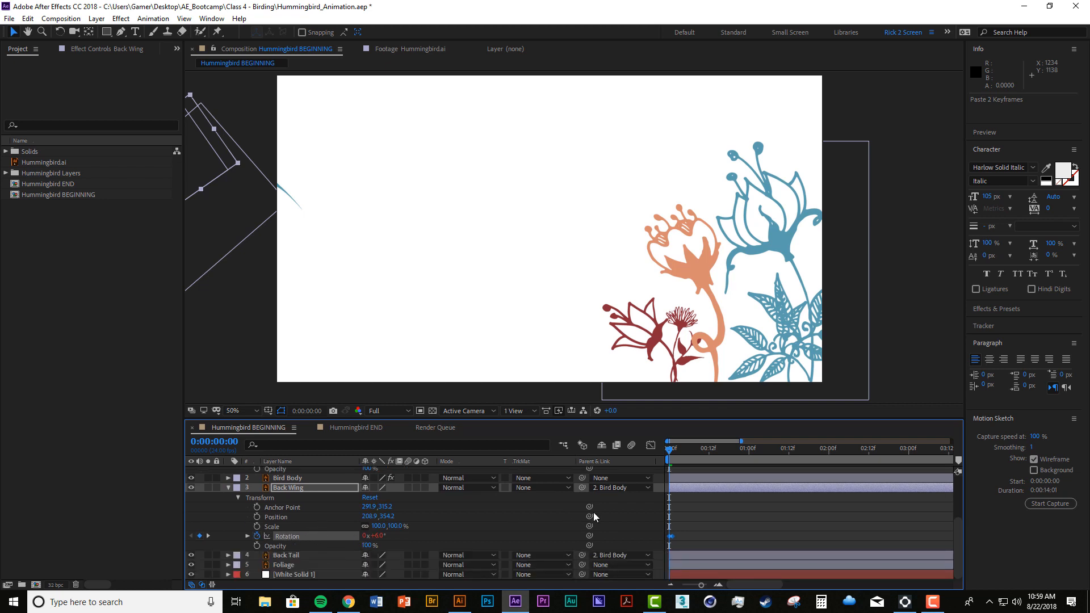
click(248, 537)
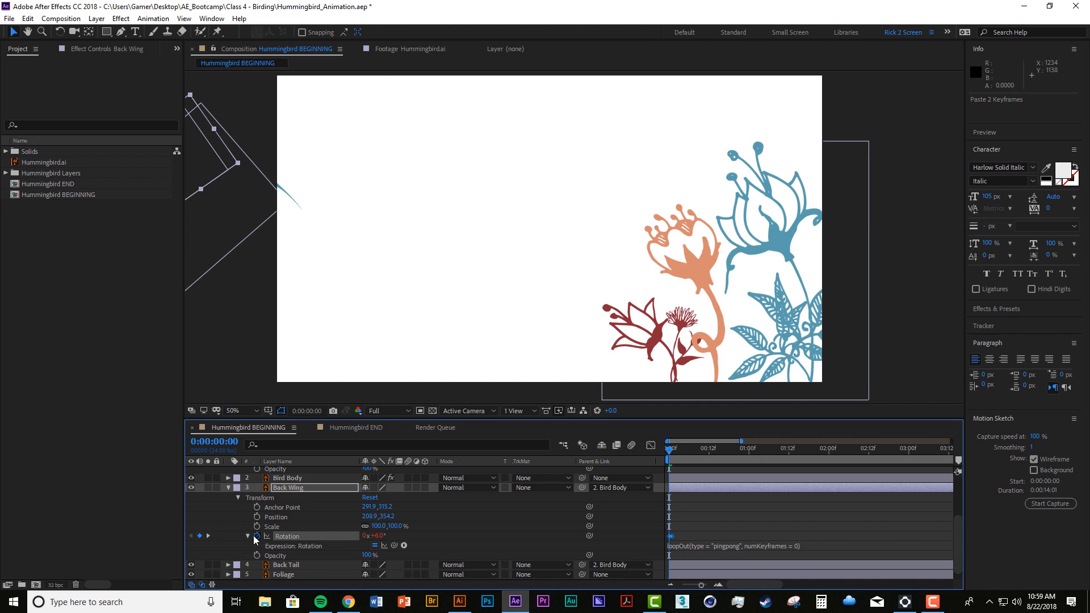
scroll(346, 527, up, 2)
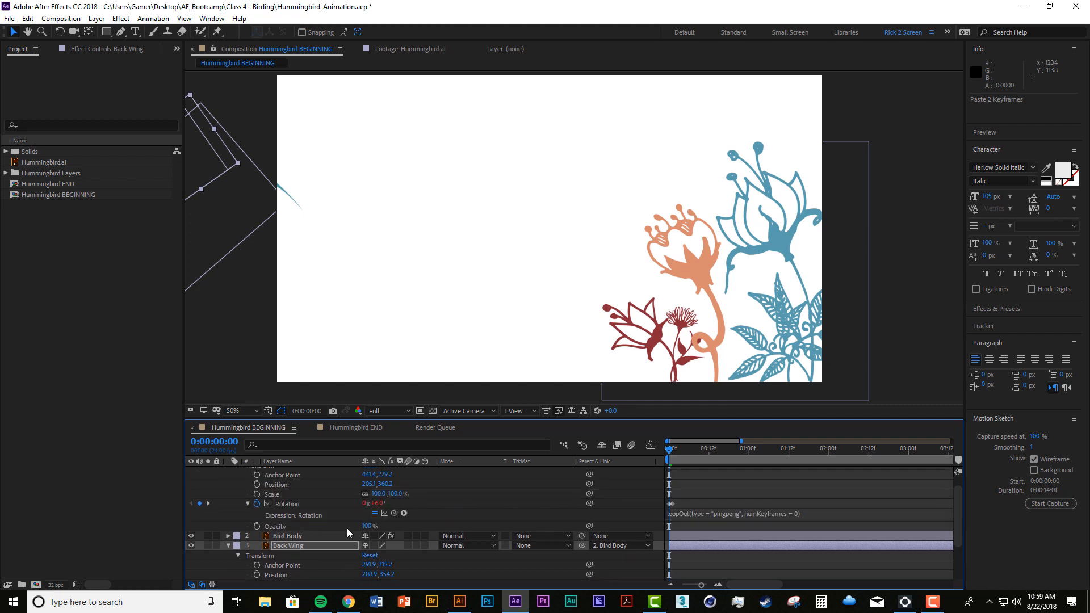
scroll(347, 531, down, 1)
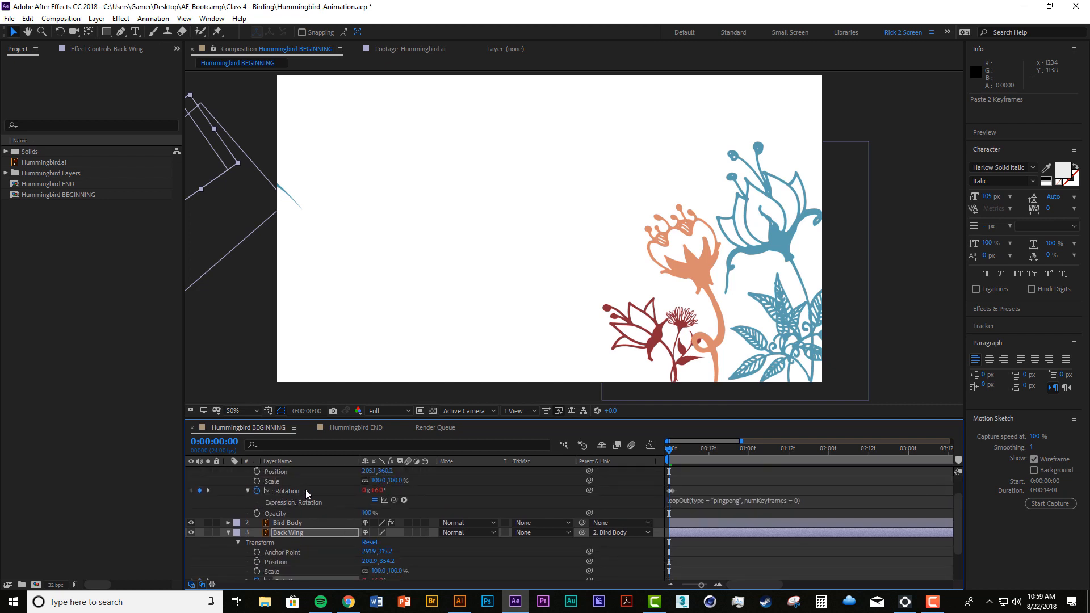
scroll(320, 498, down, 2)
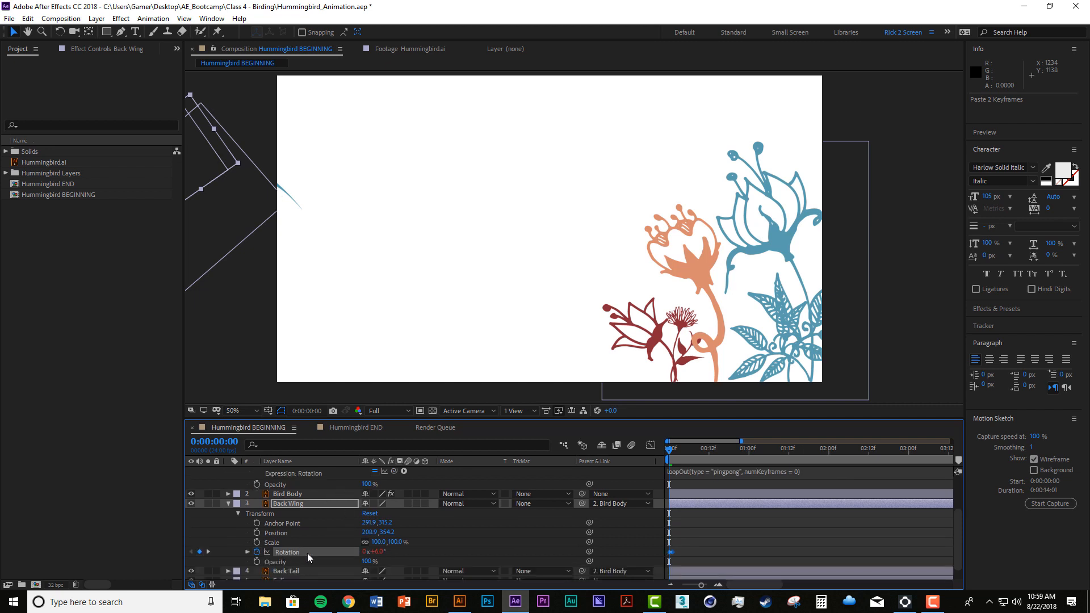
scroll(309, 533, up, 4)
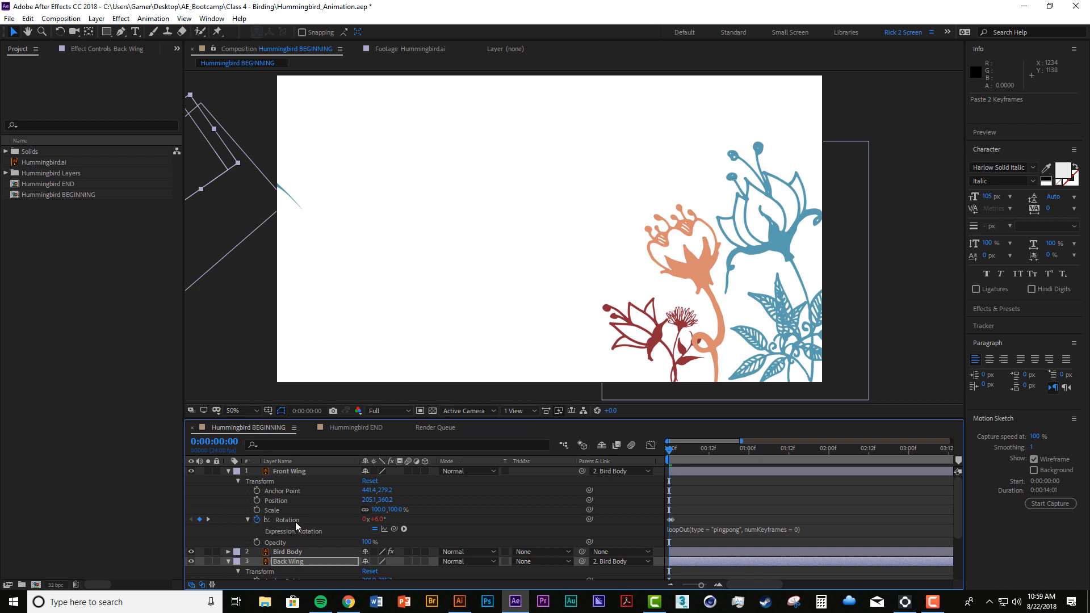
scroll(295, 521, down, 4)
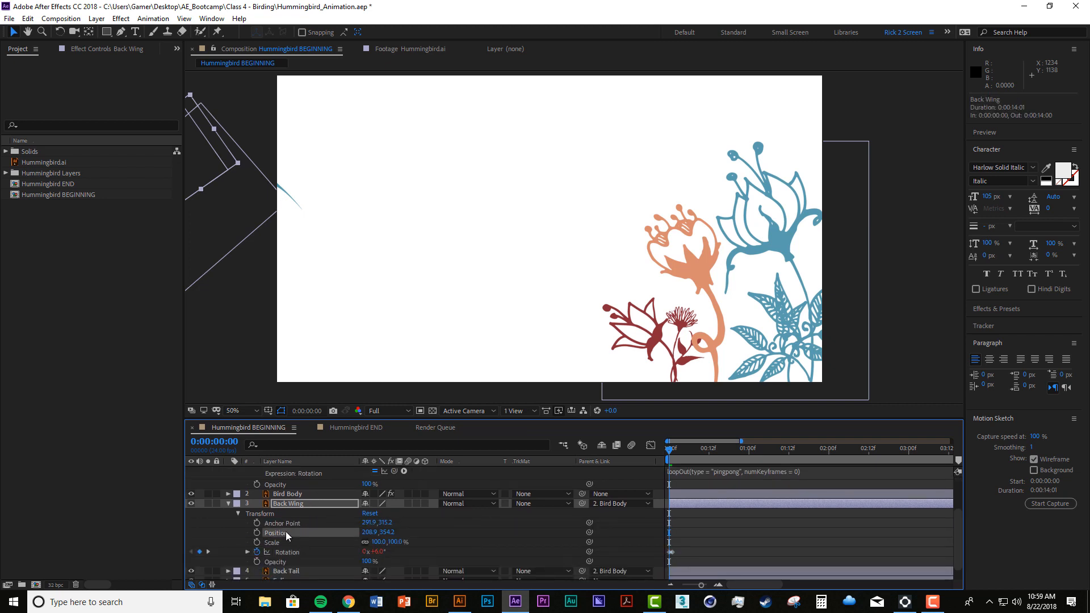
scroll(312, 539, up, 2)
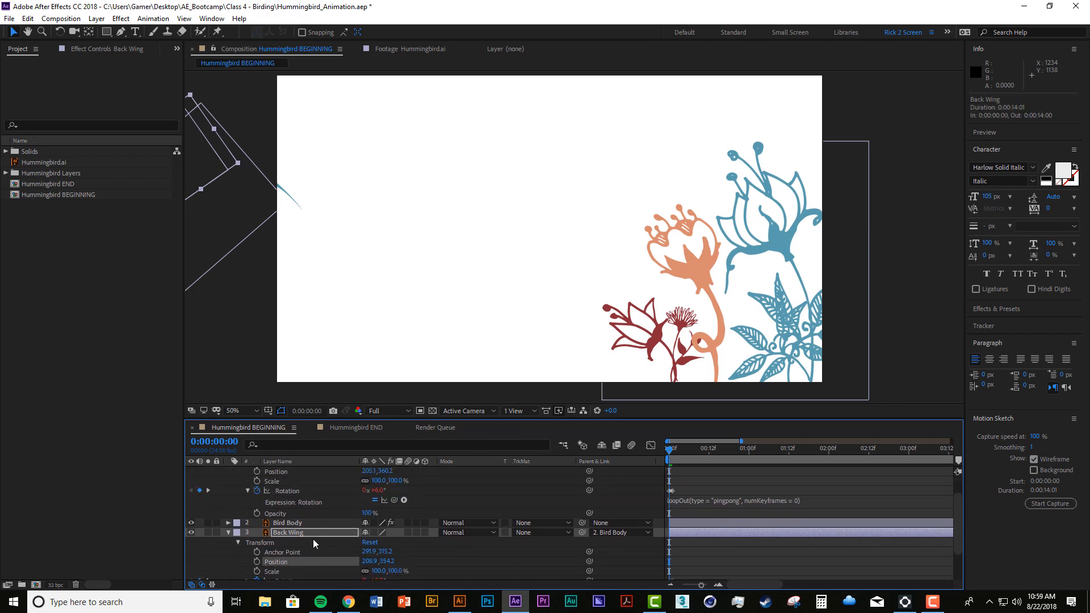
scroll(312, 539, down, 2)
scroll(307, 517, up, 2)
scroll(312, 528, down, 2)
Preview both wings flapping together from the start of the composition.
click(682, 519)
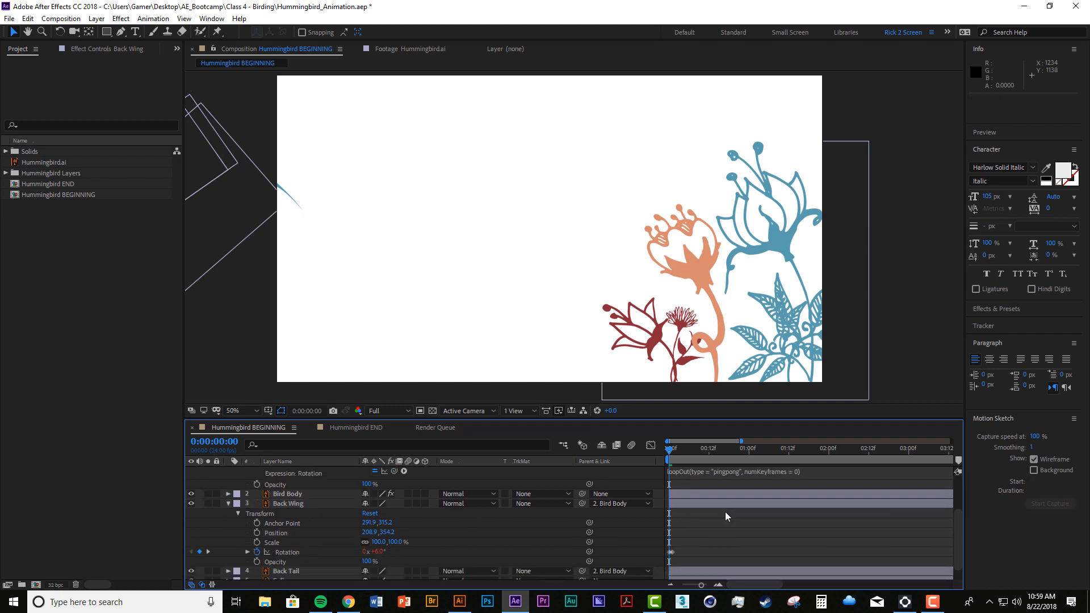
key(space)
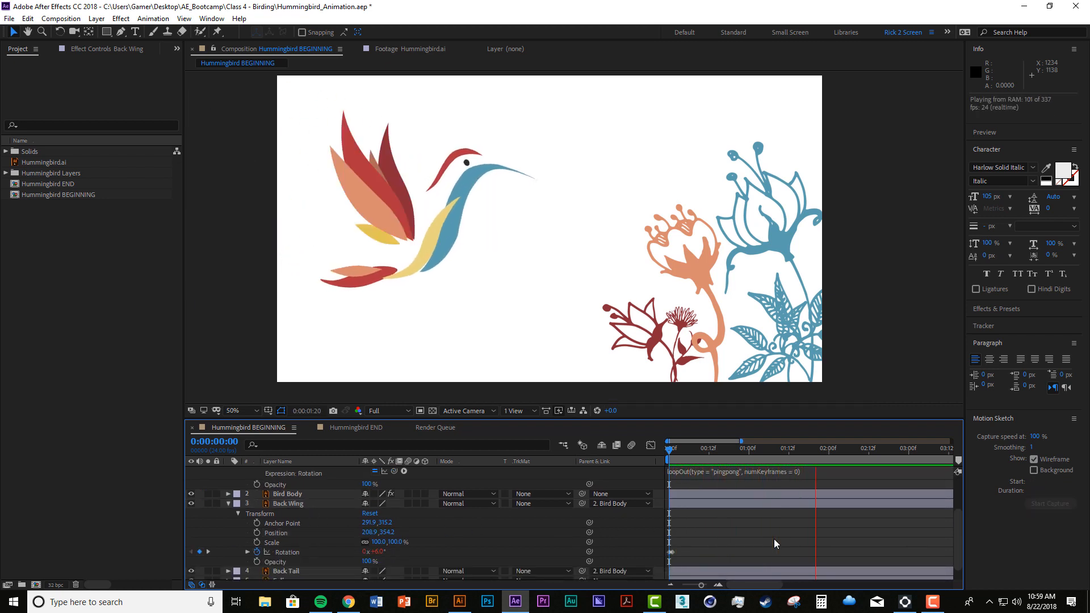
key(space)
key(space)
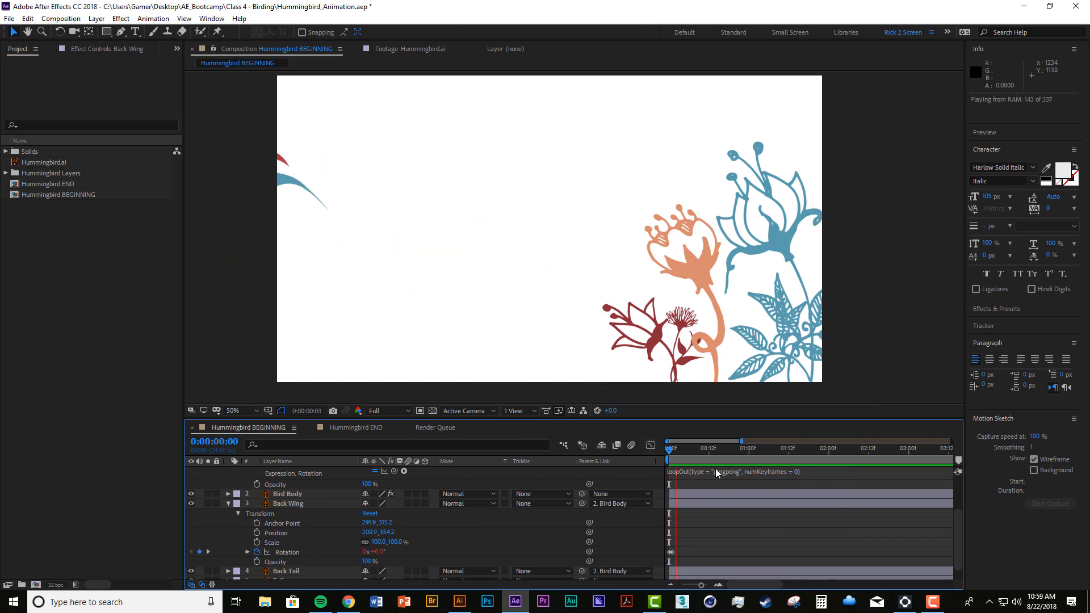
key(space)
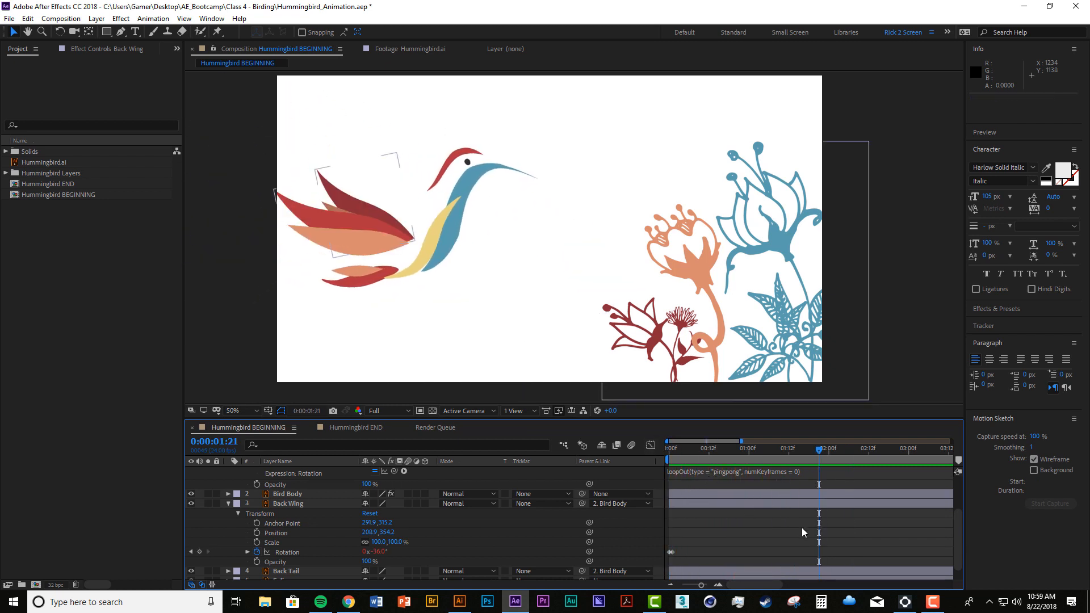
Move both Back Wing rotation keyframes to 0:00:01:09, where the bird is in view, and park the playhead there.
click(674, 453)
drag(675, 458, 675, 458)
drag(668, 556, 720, 552)
click(720, 452)
drag(720, 451, 723, 451)
drag(724, 553, 782, 553)
mouse_move(770, 454)
mouse_down()
mouse_move(783, 467)
mouse_move(780, 454)
mouse_up()
click(788, 534)
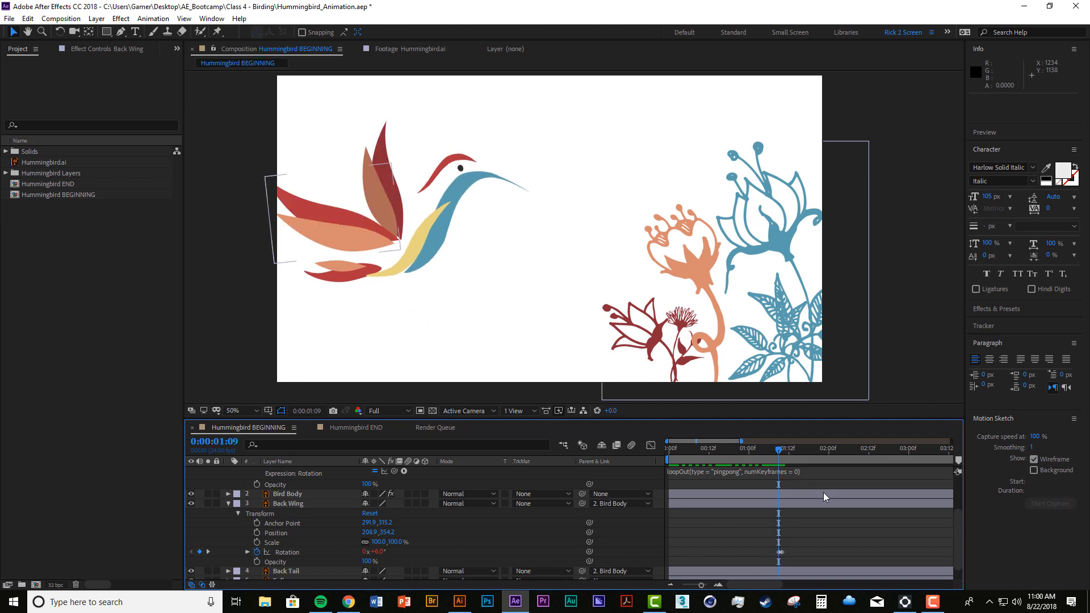
Set the Back Wing's rotation to 11° at 0:00:01:09 and -33° at 0:00:01:10.
drag(377, 552, 389, 552)
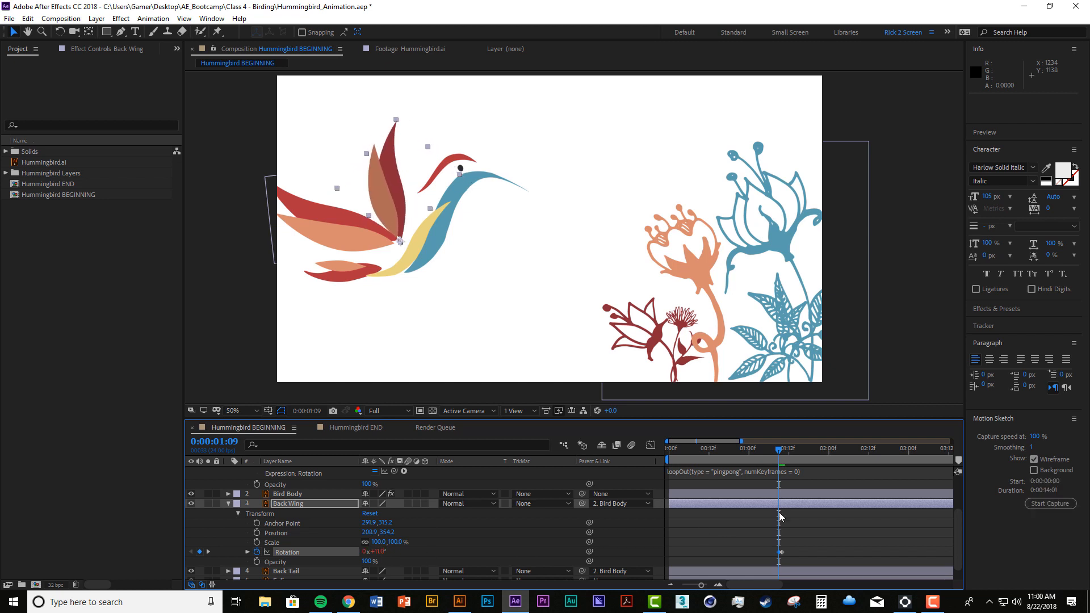
click(782, 449)
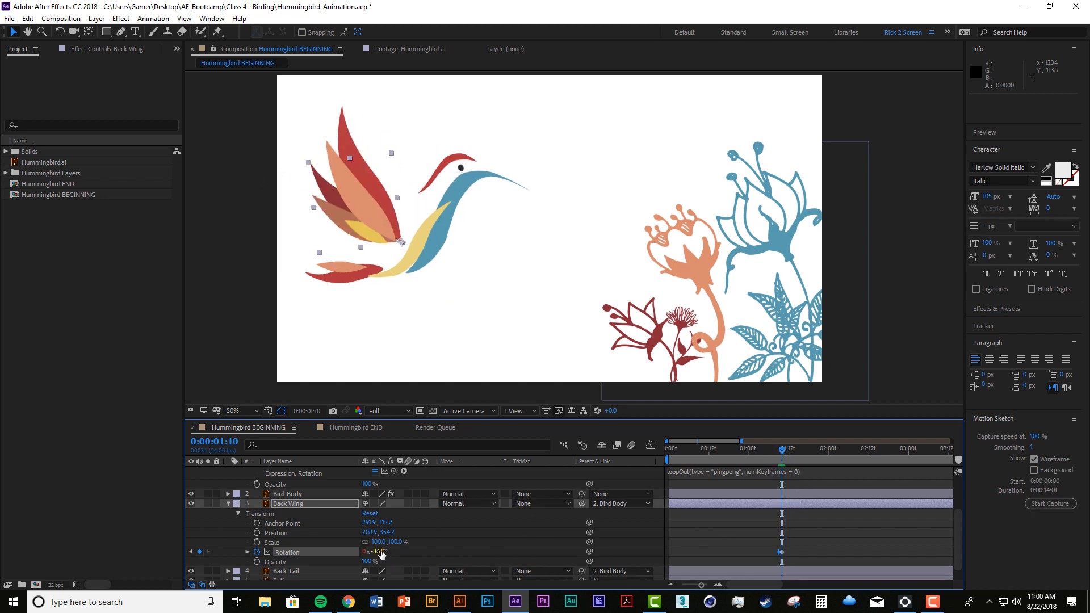
drag(382, 555, 382, 551)
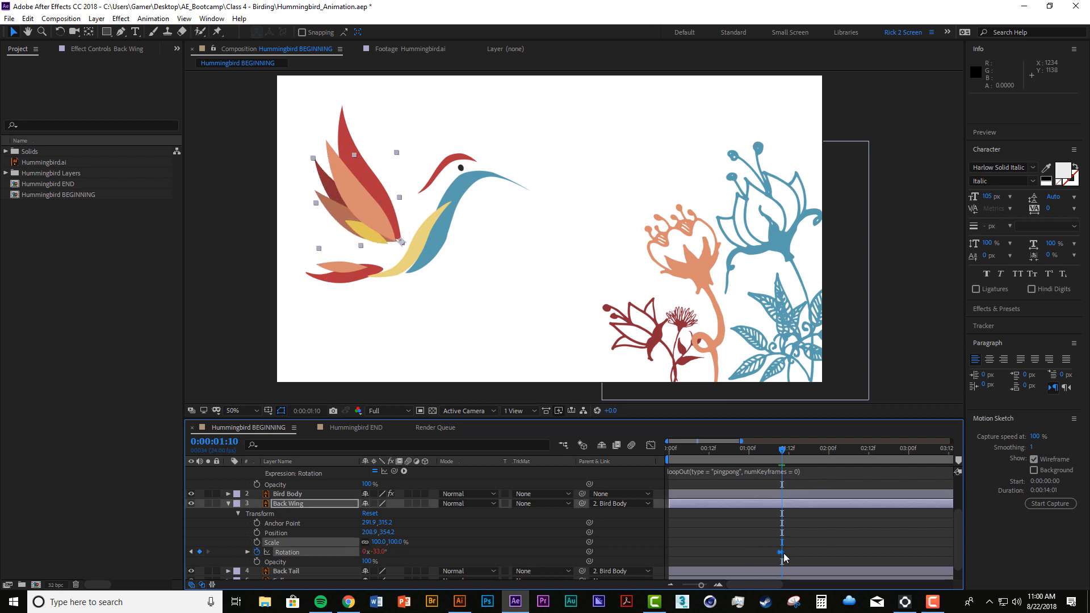
Move both Back Wing rotation keyframes back to the beginning of the composition and preview the whole animation.
drag(780, 552, 674, 550)
click(680, 543)
key(space)
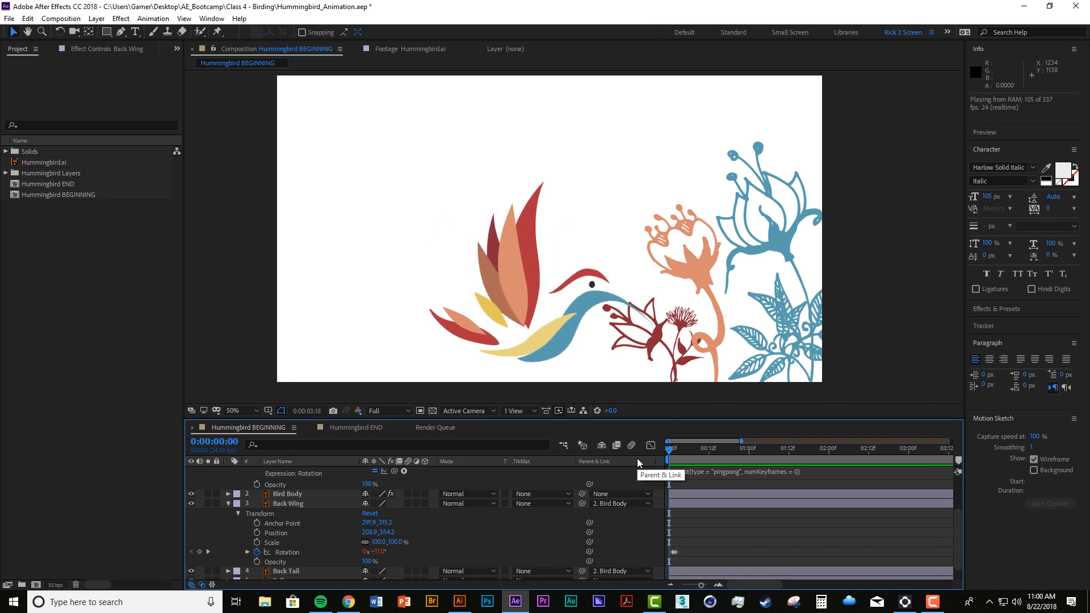
click(671, 583)
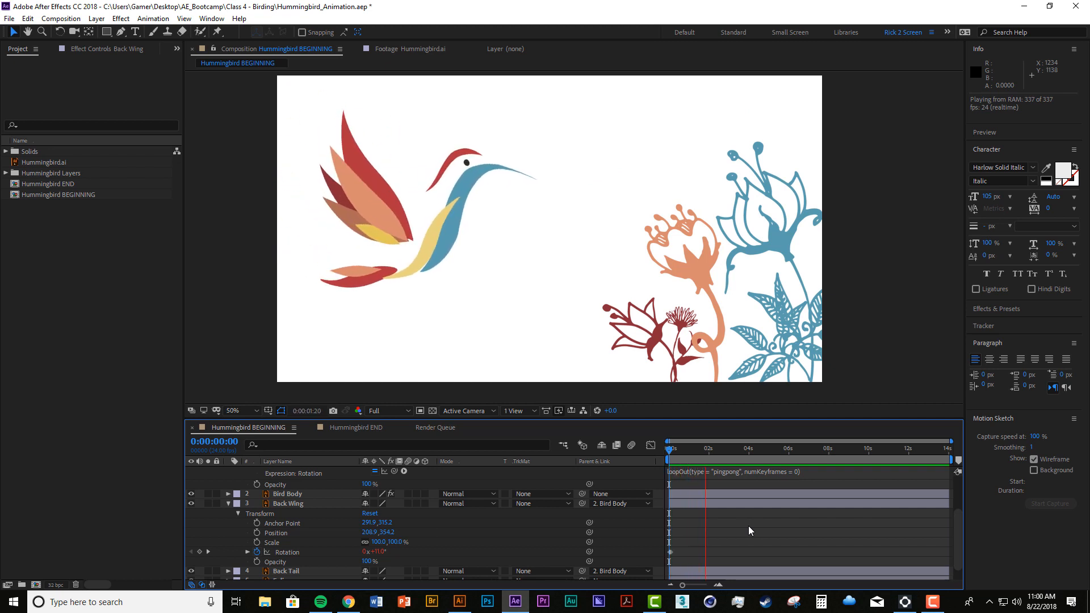
key(space)
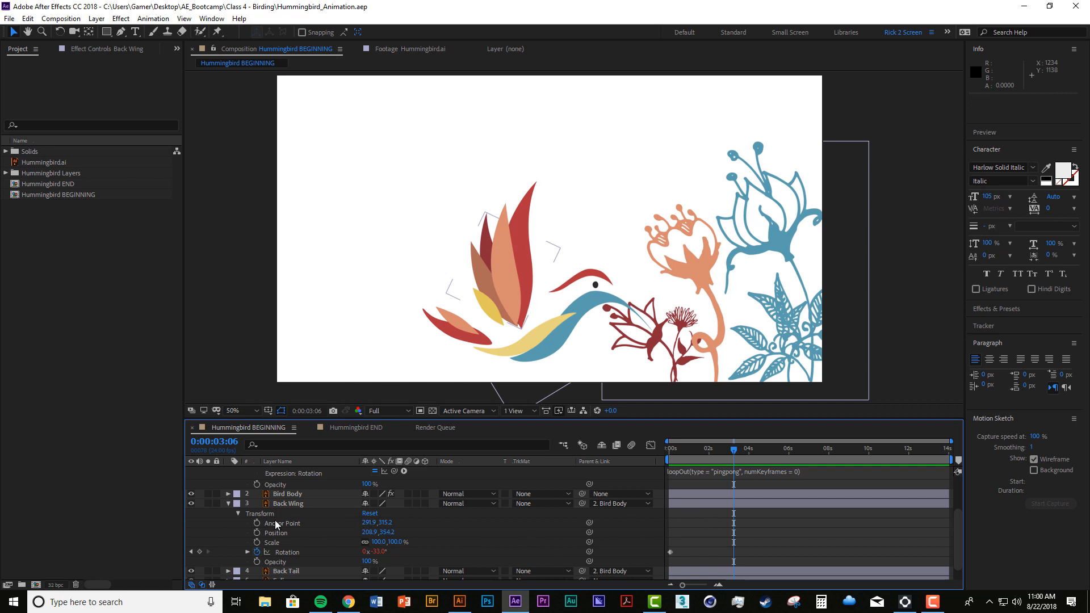
Collapse the expanded properties of the Back Wing and Front Wing layers.
click(228, 504)
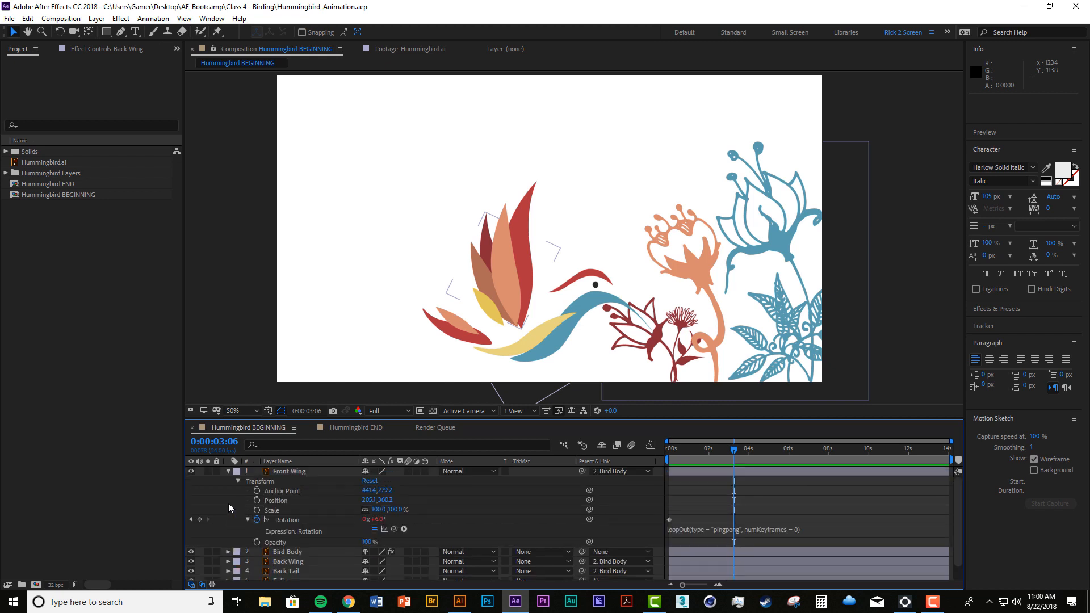
click(227, 471)
click(341, 549)
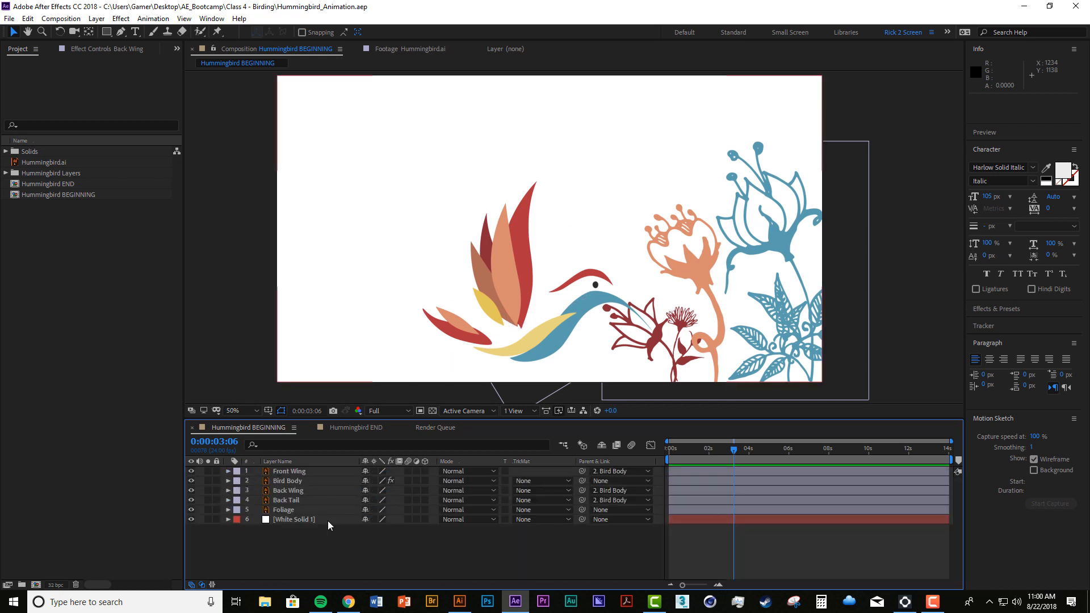
Turn on the motion blur switch for the Back Wing and Front Wing layers.
click(308, 482)
click(359, 489)
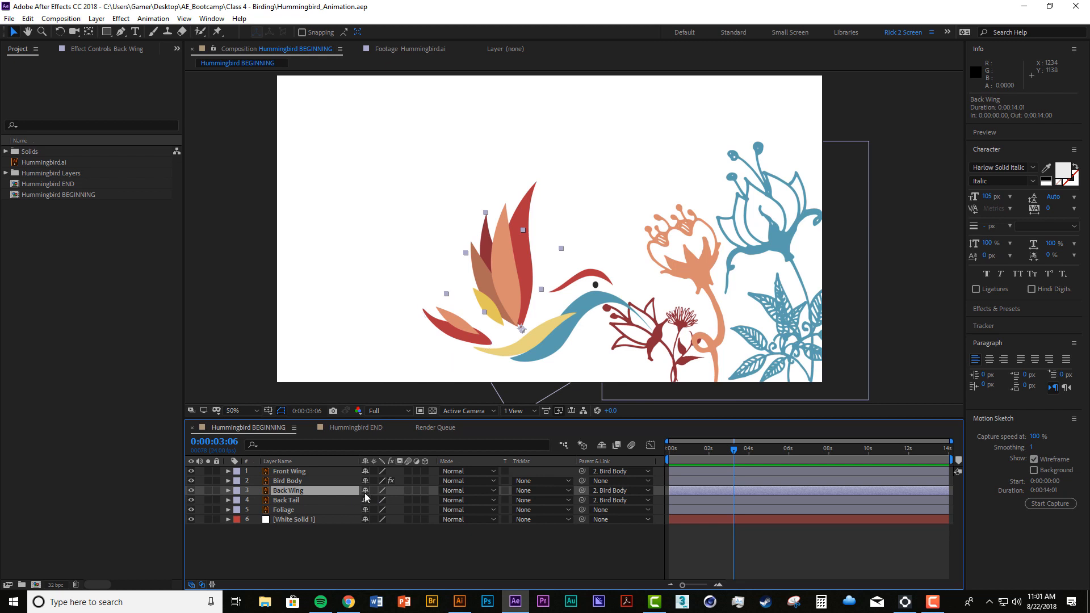
click(408, 490)
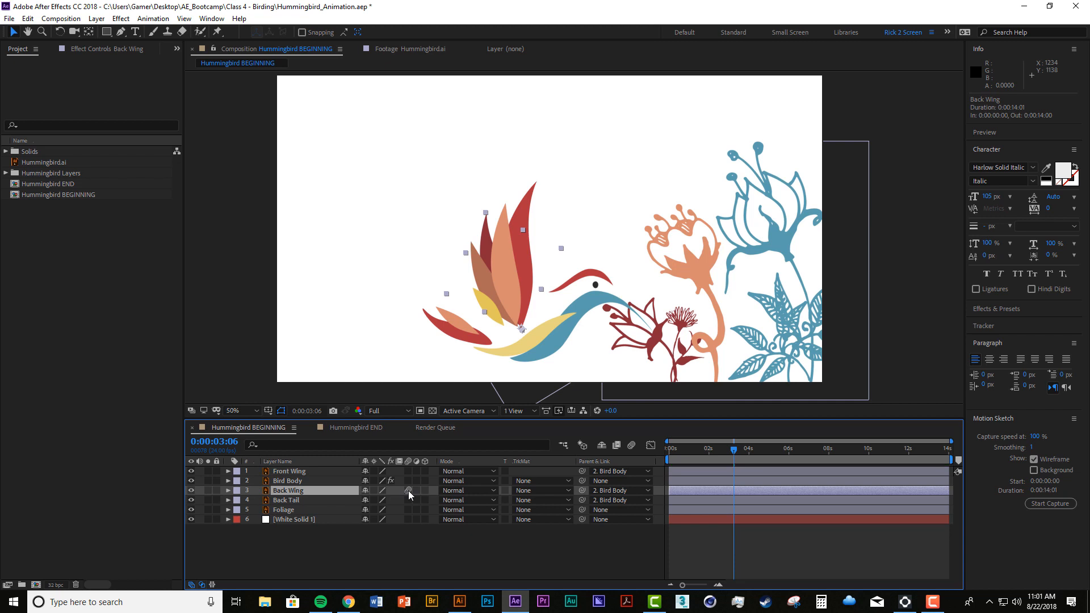
click(406, 466)
click(407, 471)
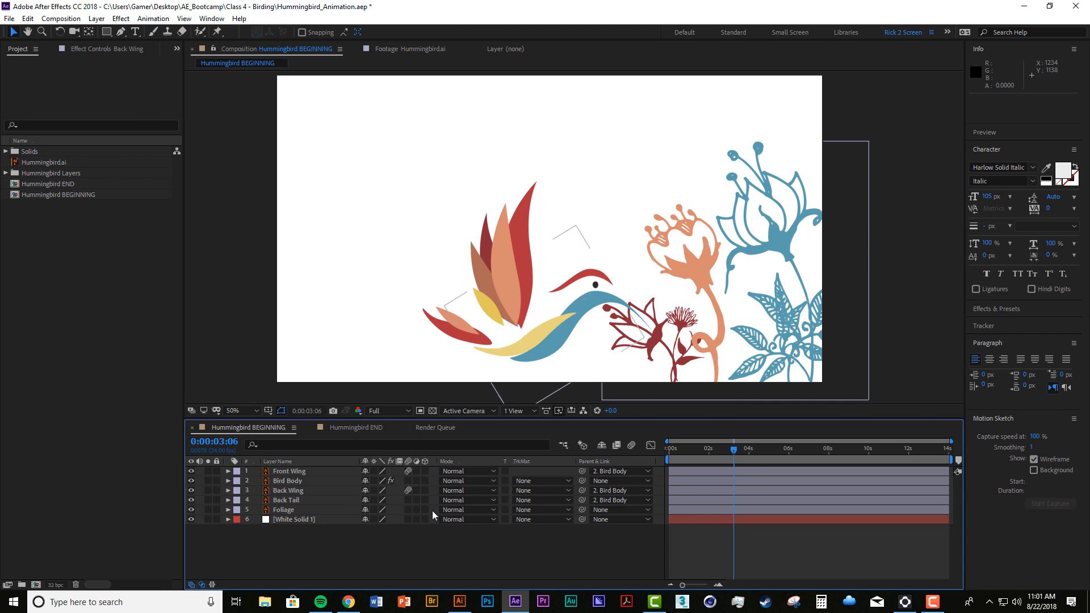
click(324, 474)
click(335, 489)
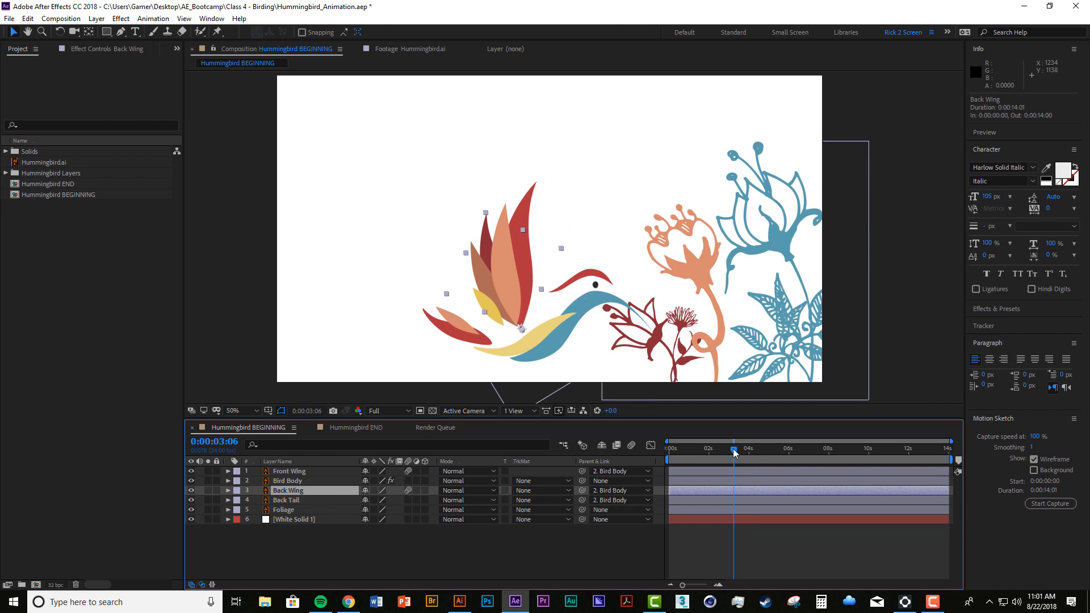
Preview the hummingbird's flight from 0:00:01:20 without the composition's motion blur.
drag(733, 451, 706, 451)
key(space)
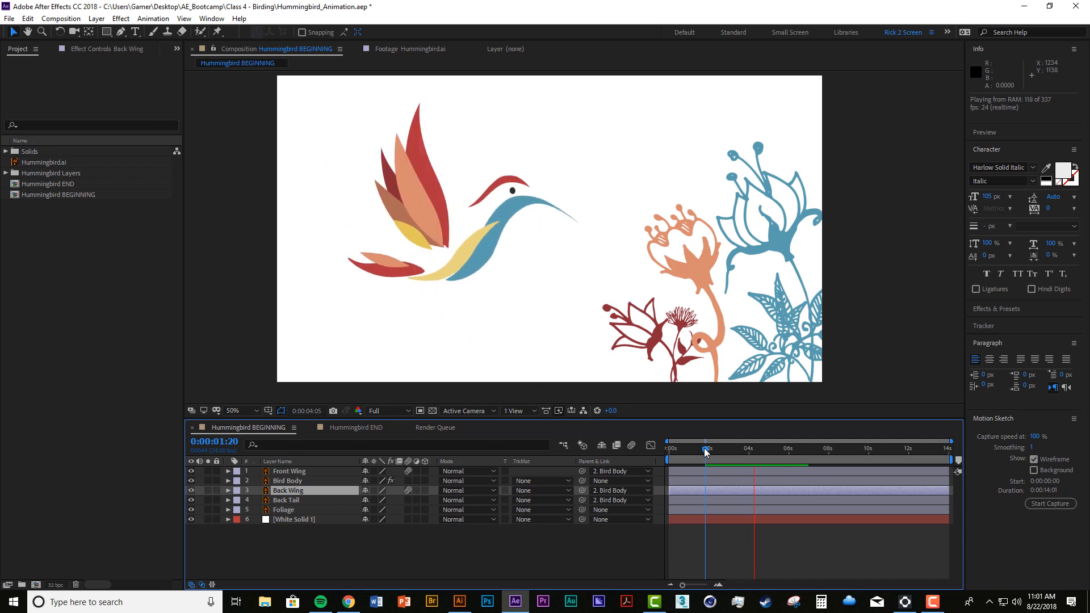
key(space)
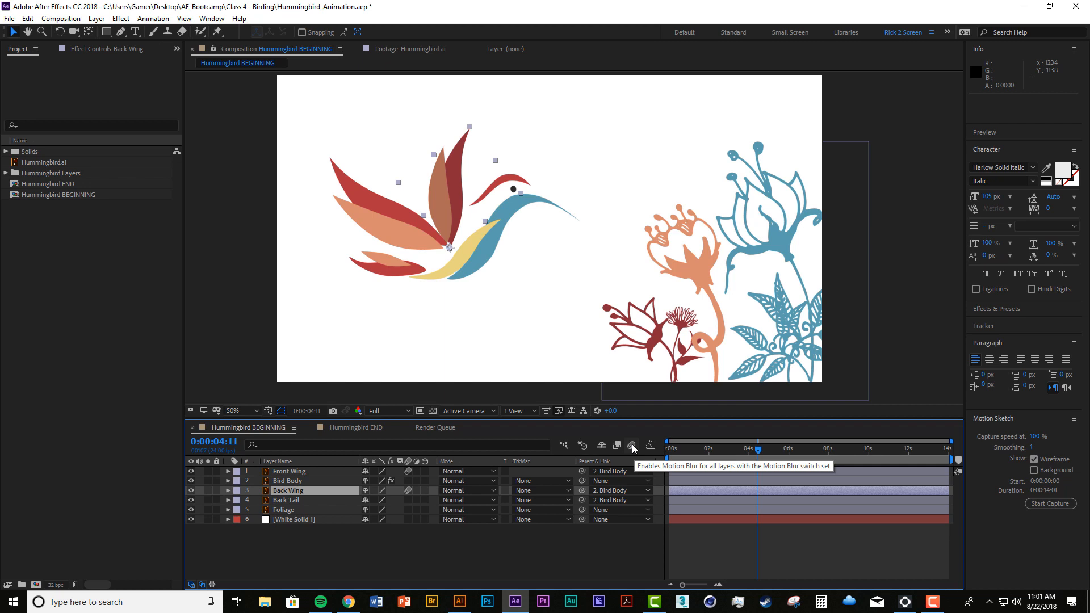
Enable motion blur for the whole composition and play the animation from the start.
click(632, 445)
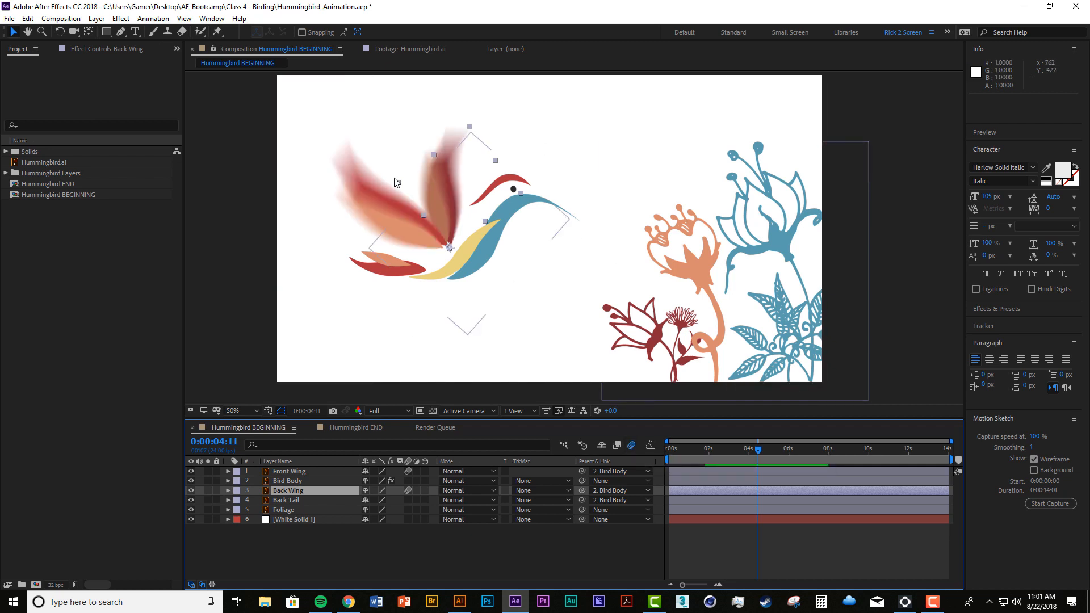
key(space)
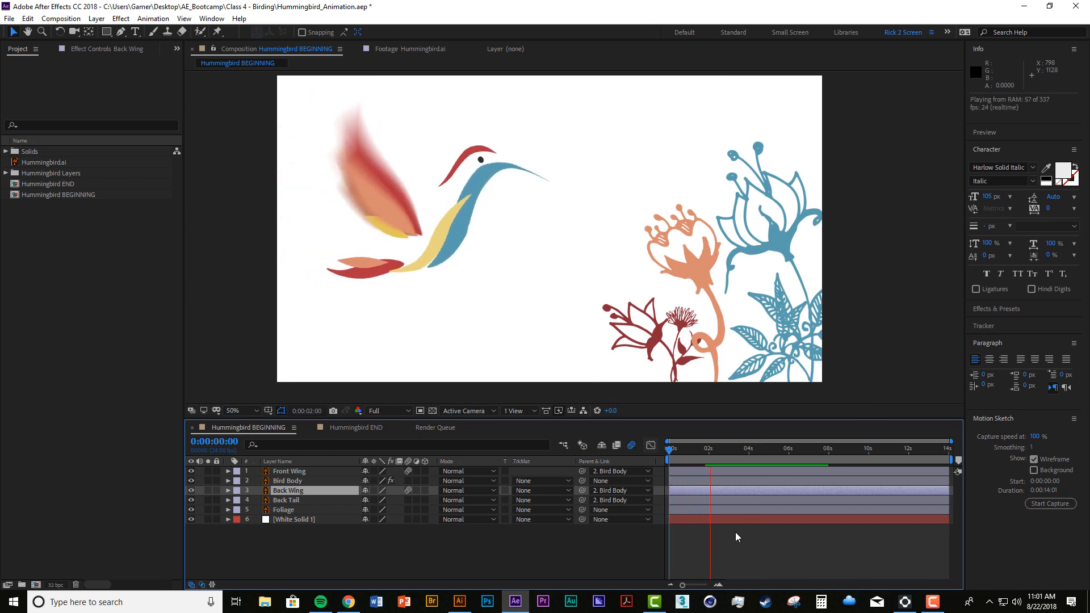
key(space)
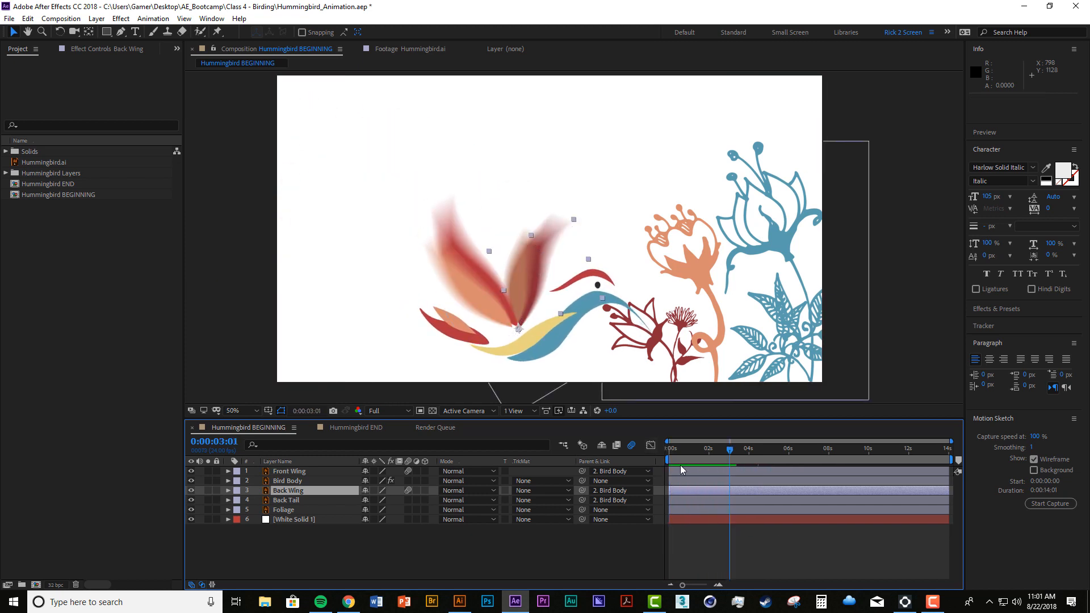
Switch the composition's motion blur off and back on to compare the sharp and blurred wings.
click(631, 446)
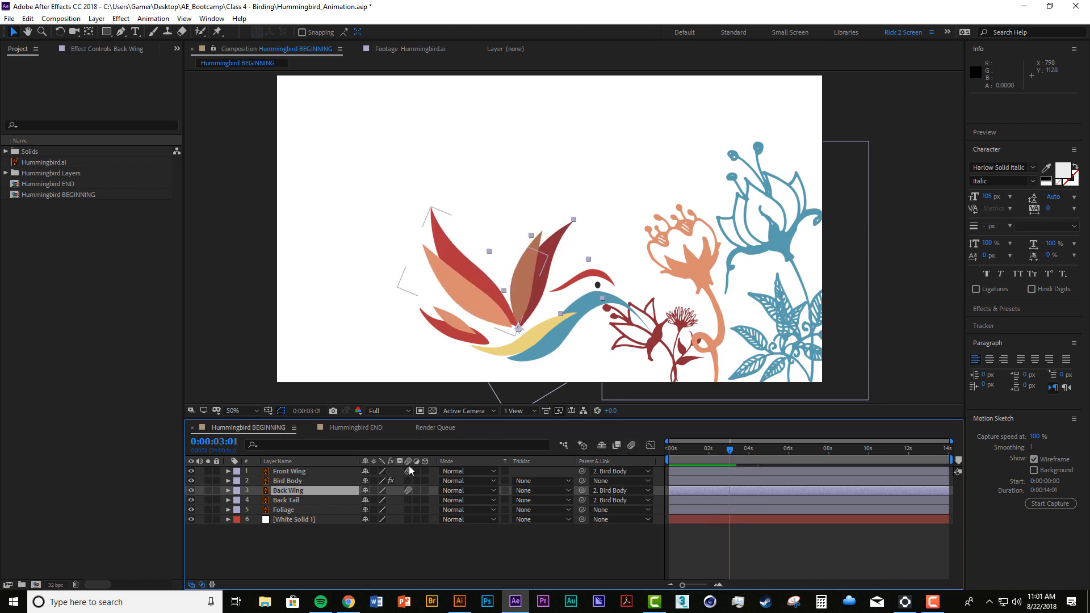
click(408, 471)
click(408, 491)
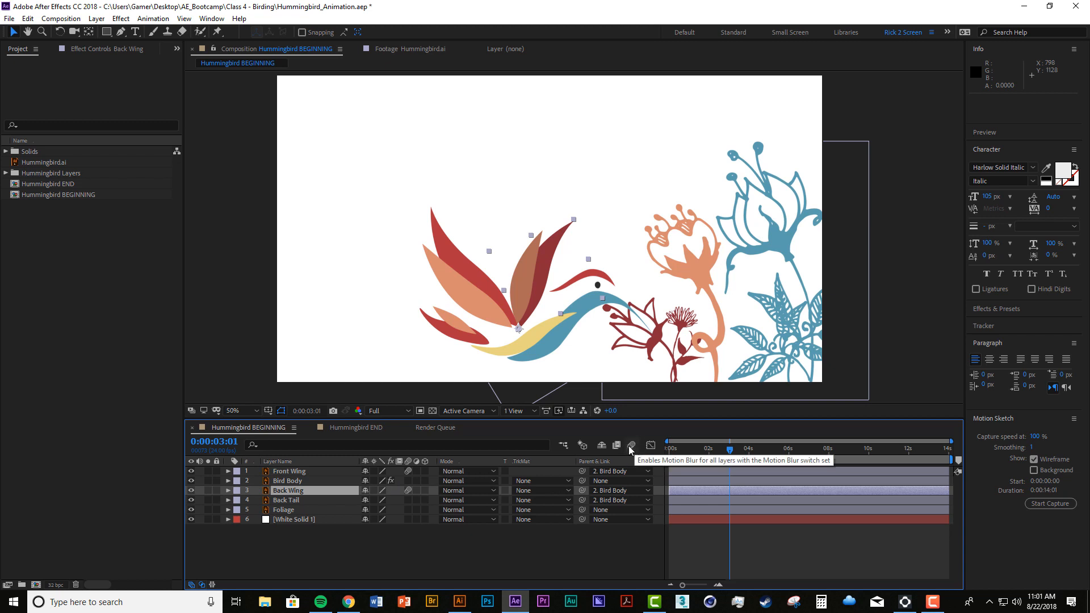
click(631, 445)
Preview the full animation from the beginning with motion blur to examine the flapping wings.
drag(730, 448, 658, 454)
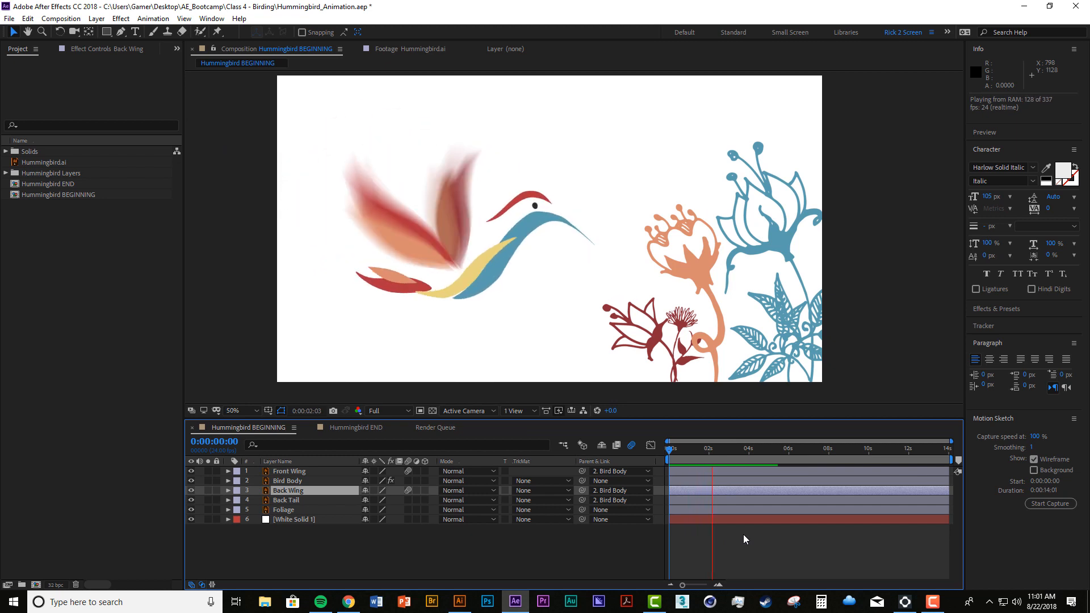
key(space)
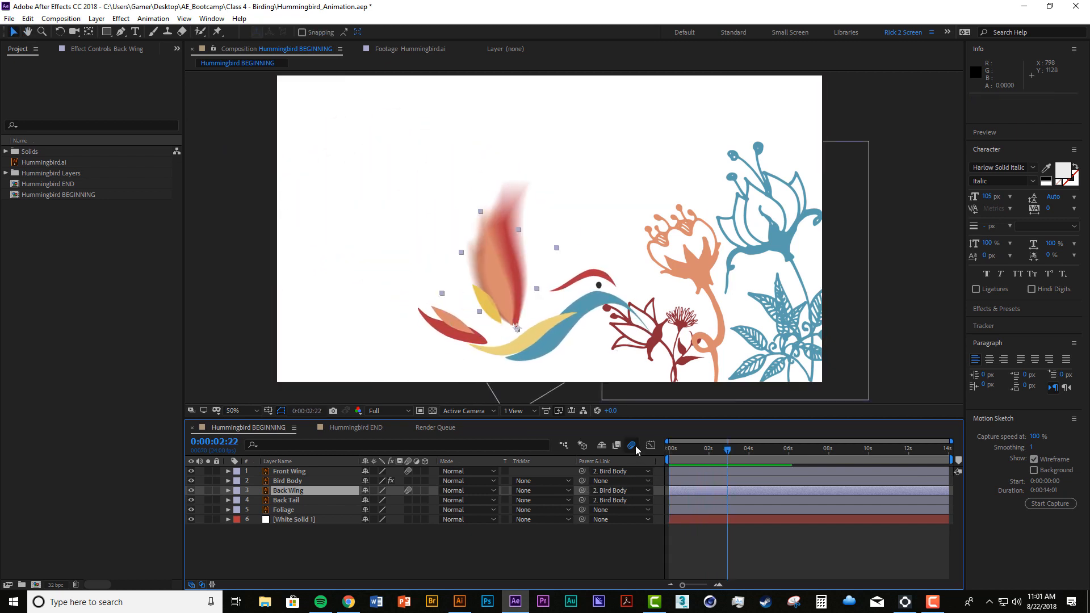
key(space)
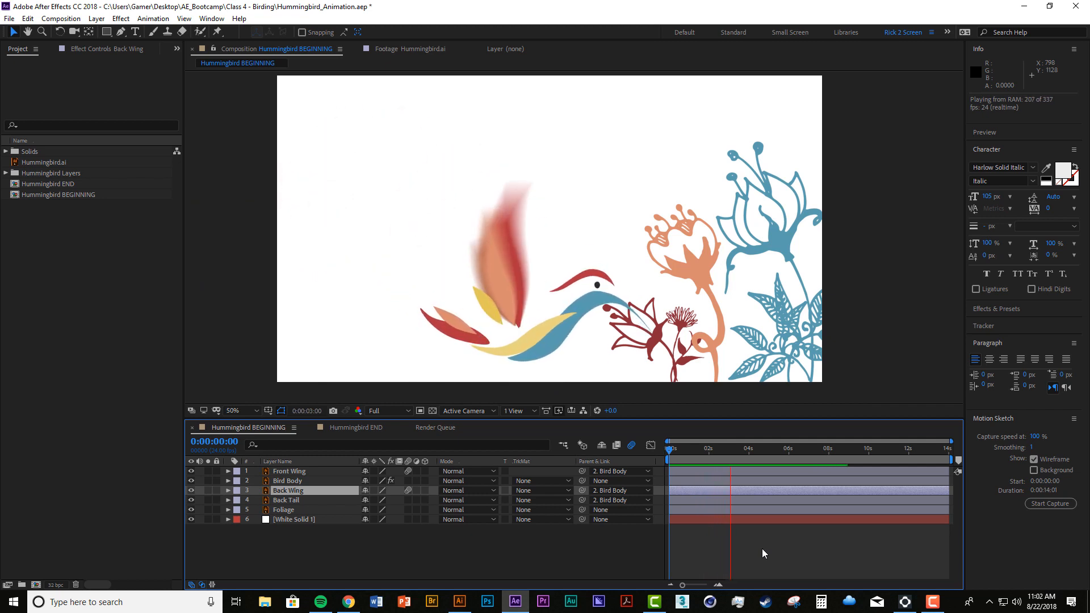
key(space)
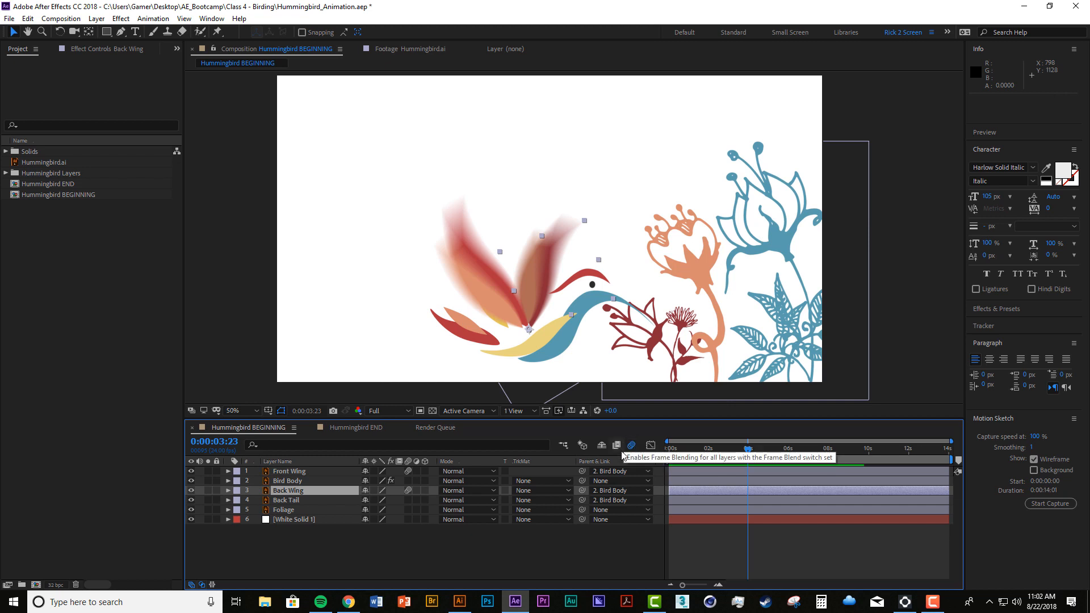
key(space)
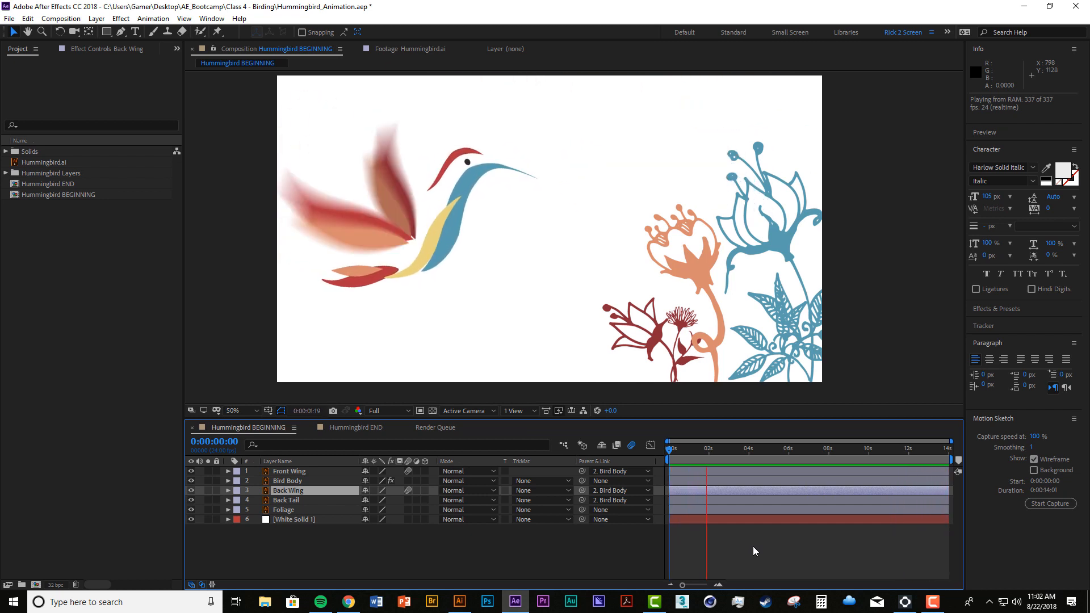
key(space)
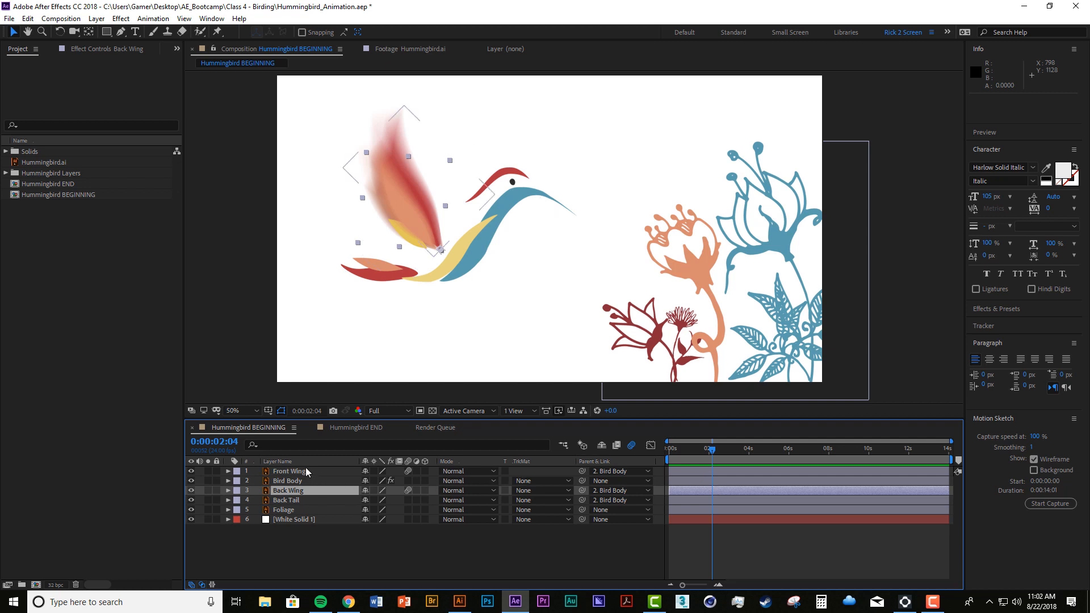
Select the Front Wing and Back Wing layers together and show only their Rotation properties.
shift+click(305, 468)
click(311, 550)
click(316, 491)
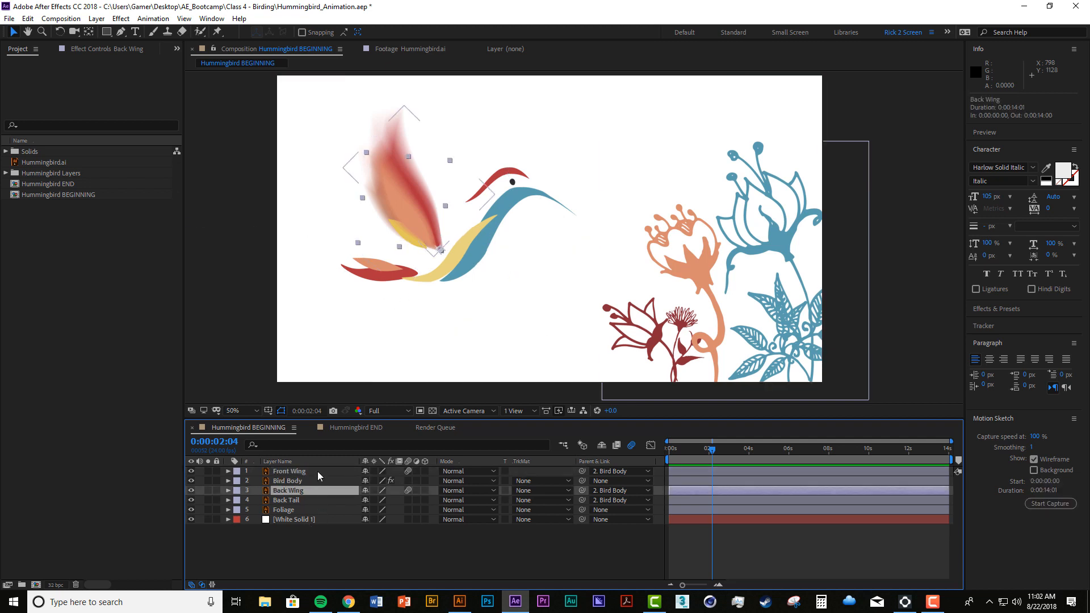
ctrl+click(318, 471)
key(r)
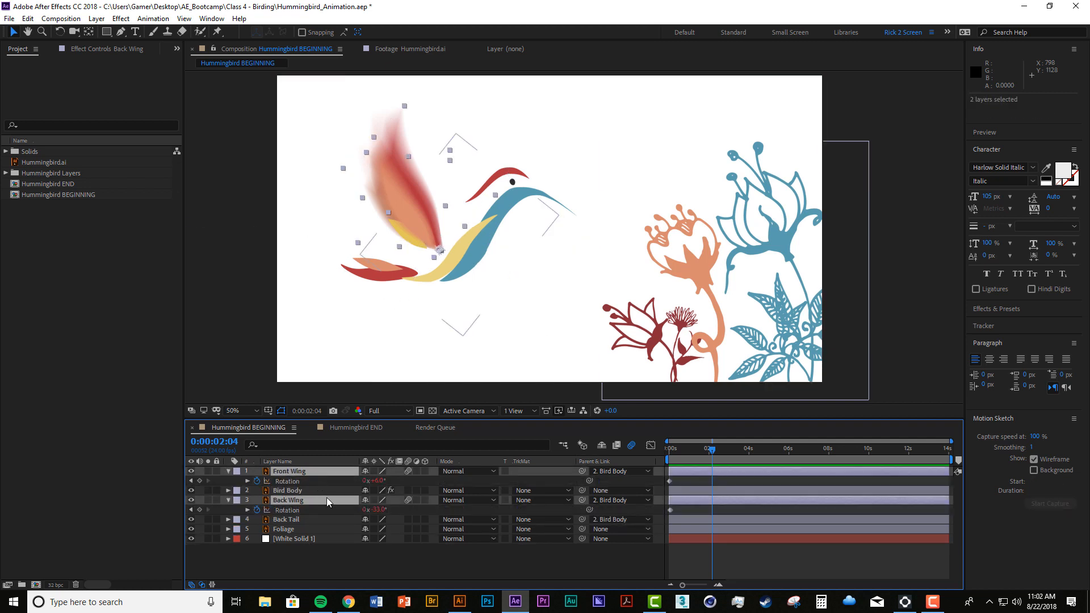
Move the rotation keyframes of both wings together so that the first Front Wing keyframe sits at 0:00:00:19.
drag(679, 456, 668, 448)
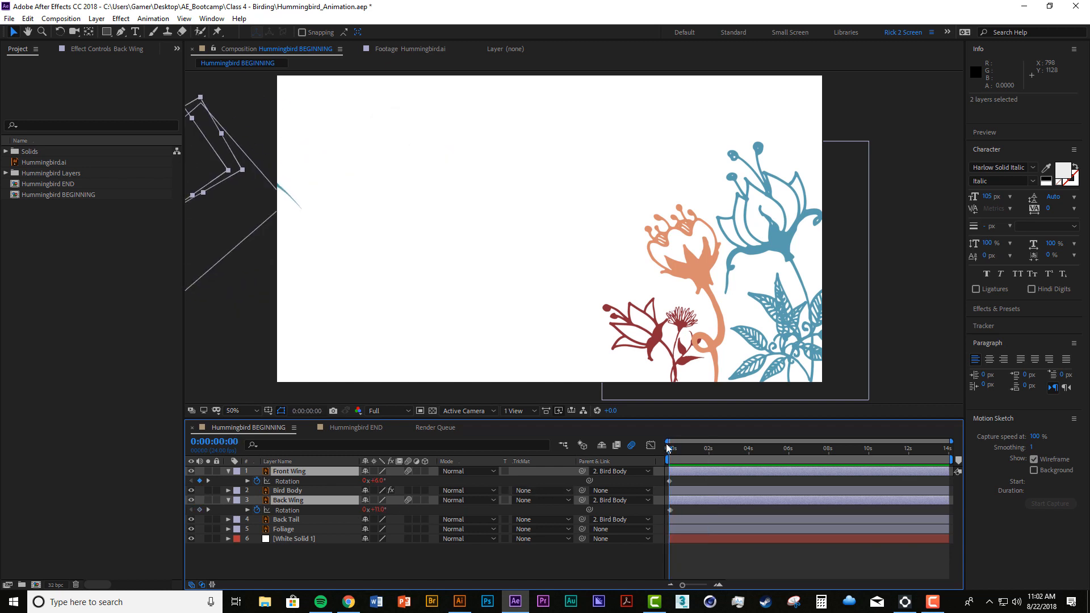
key(=)
key(=)
key(=)
key(=)
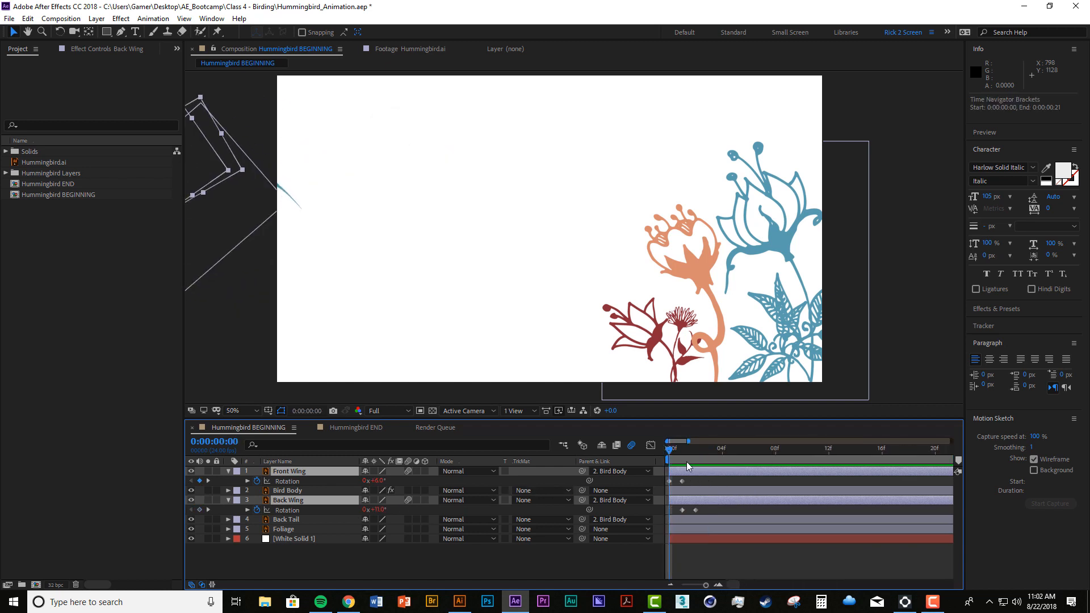
drag(669, 449, 921, 444)
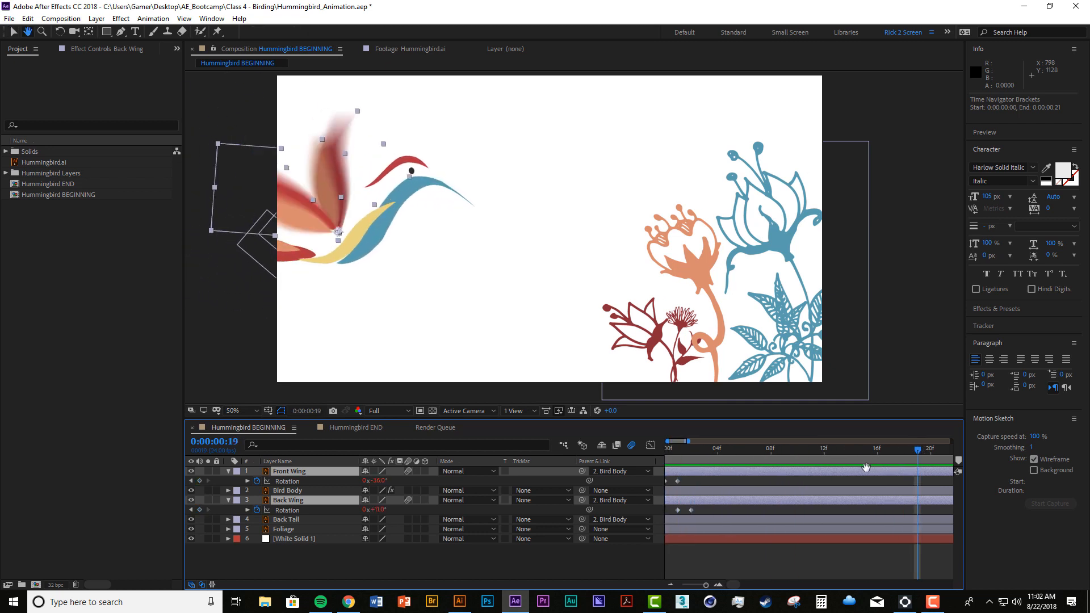
key(v)
scroll(859, 478, down, 1)
drag(710, 477, 768, 493)
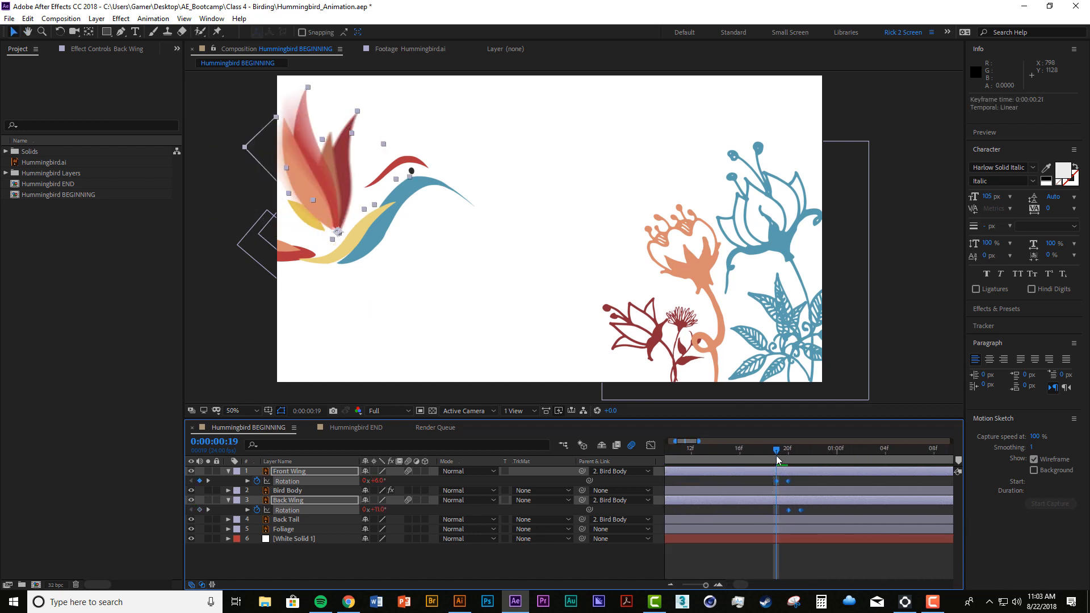
Set the Front Wing's rotation to 32° at 0:00:00:19 and -66° at 0:00:00:20.
drag(775, 455, 740, 454)
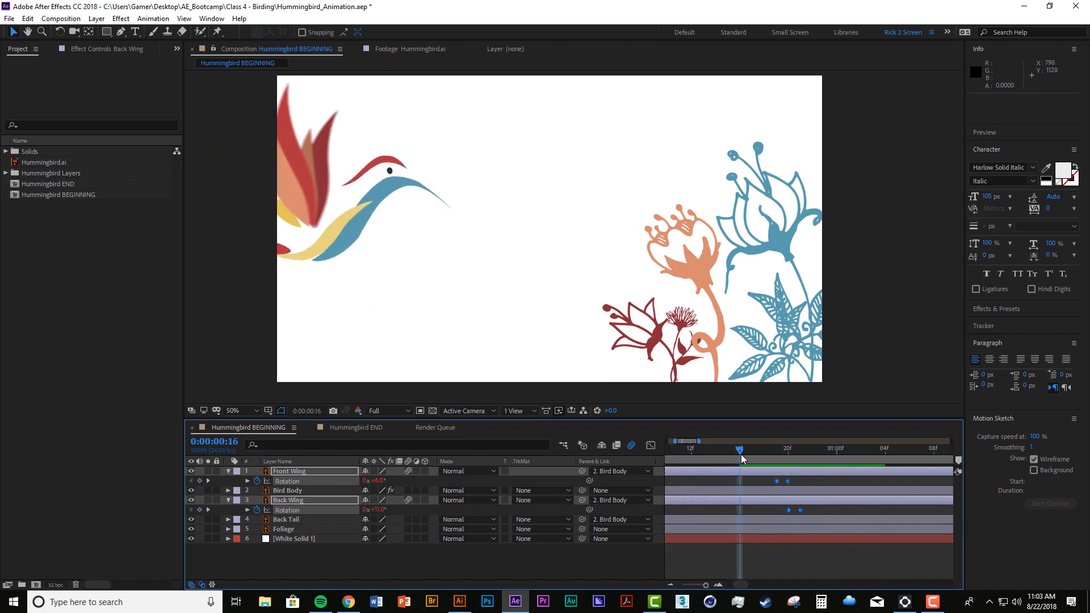
key(space)
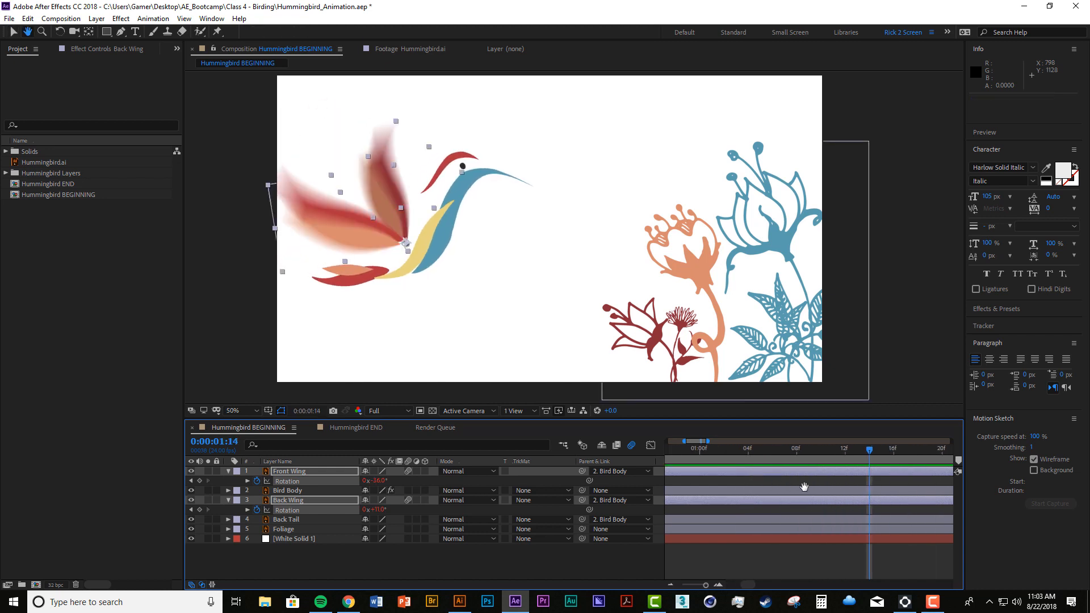
key(minus)
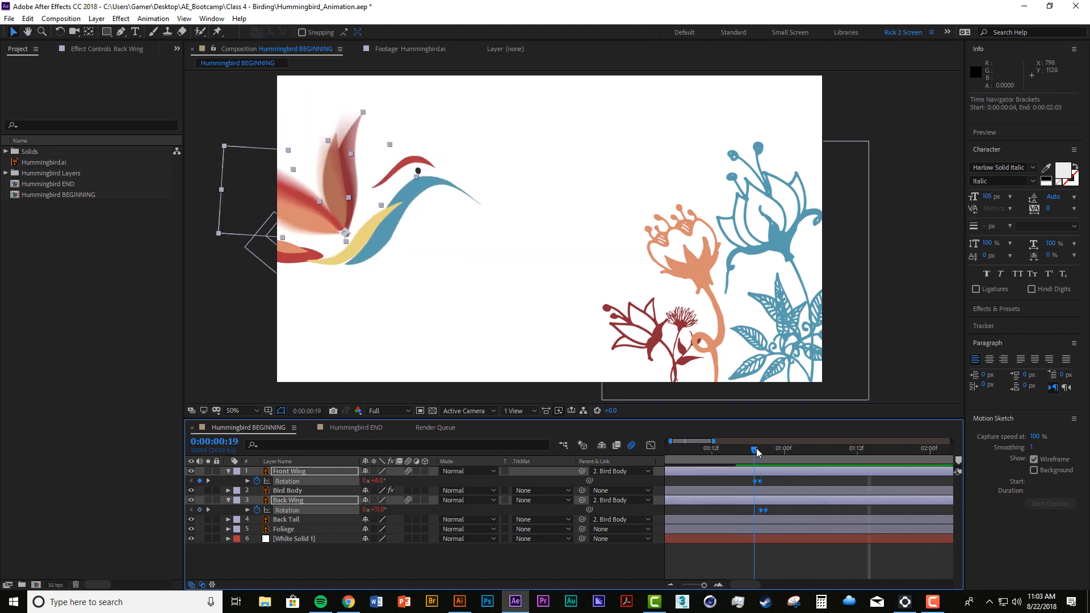
click(754, 452)
click(769, 486)
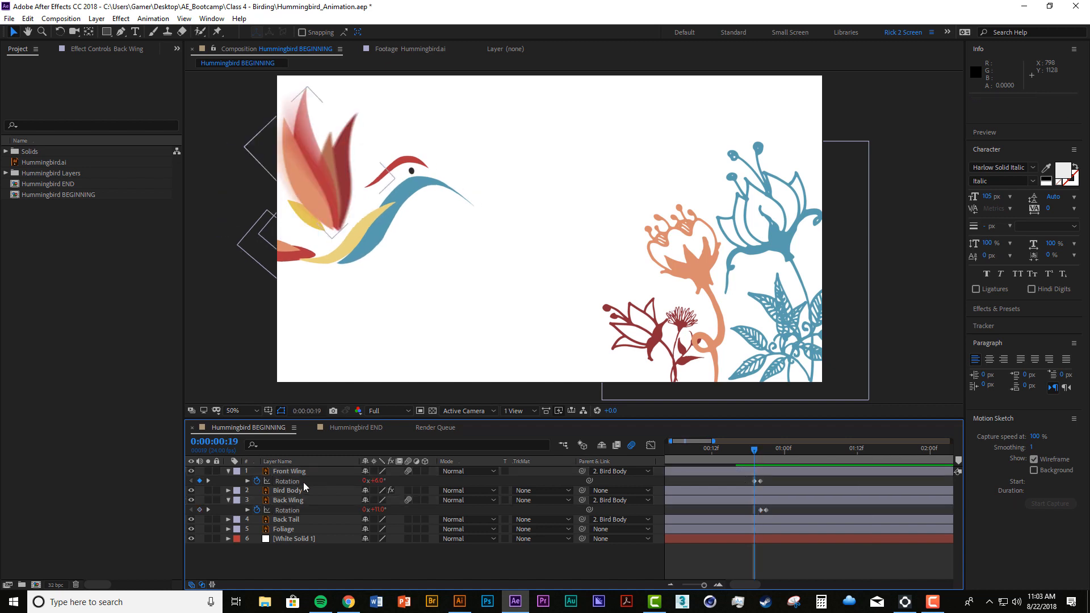
drag(379, 481, 394, 481)
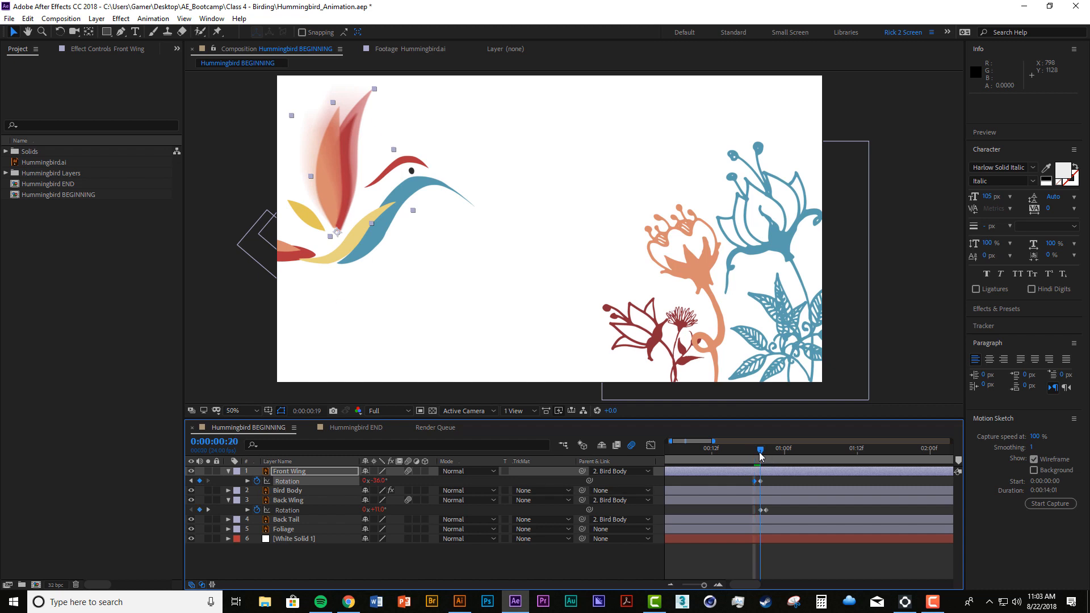
drag(376, 480, 320, 481)
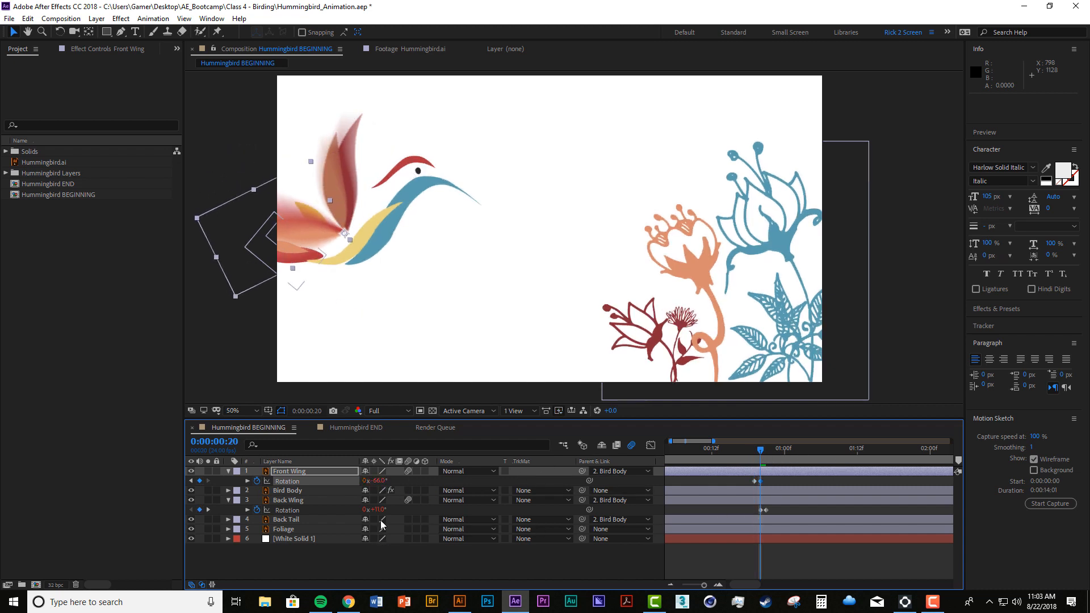
Set the Back Wing's rotation to 22° at 0:00:00:20 and -65° at 0:00:00:21.
drag(377, 509, 369, 509)
drag(757, 445, 765, 446)
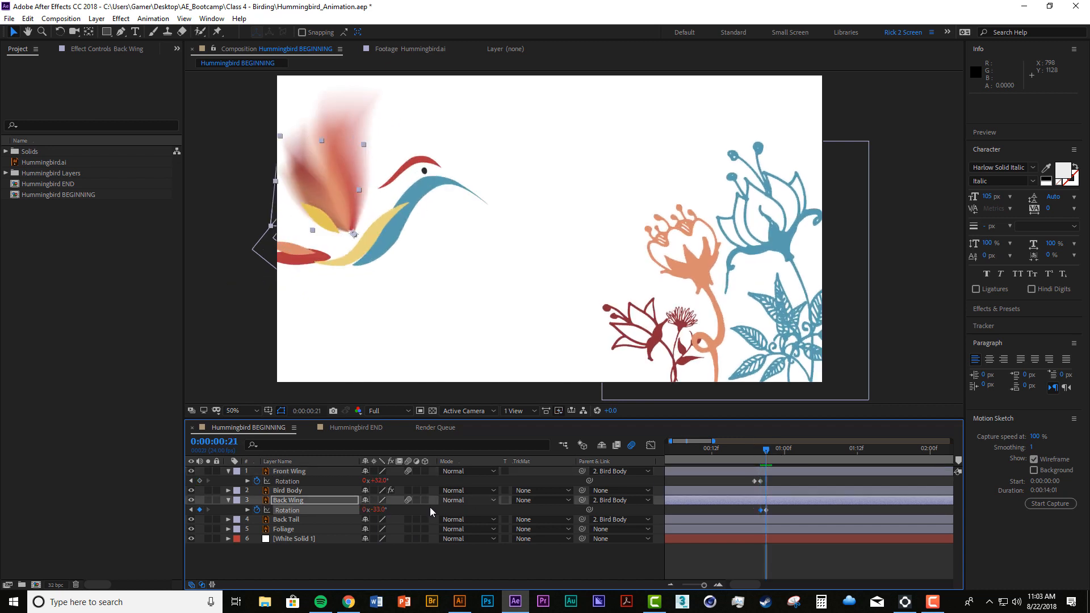
drag(380, 510, 372, 509)
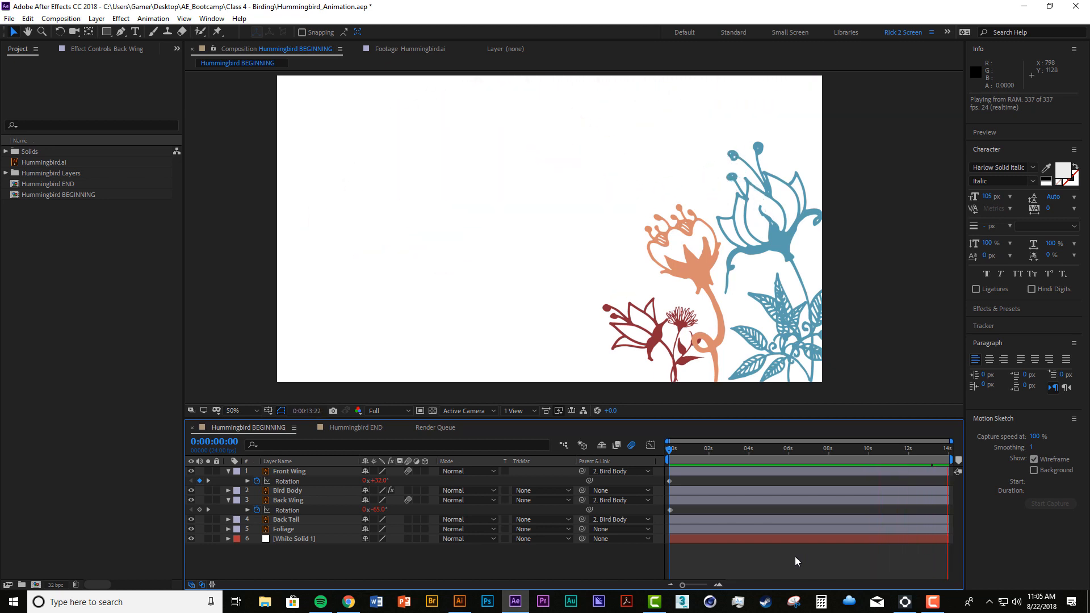
Stop the preview, save the project and check the wider wing strokes at 0:00:01:16 and 0:00:02:04.
key(space)
key(ctrl+s)
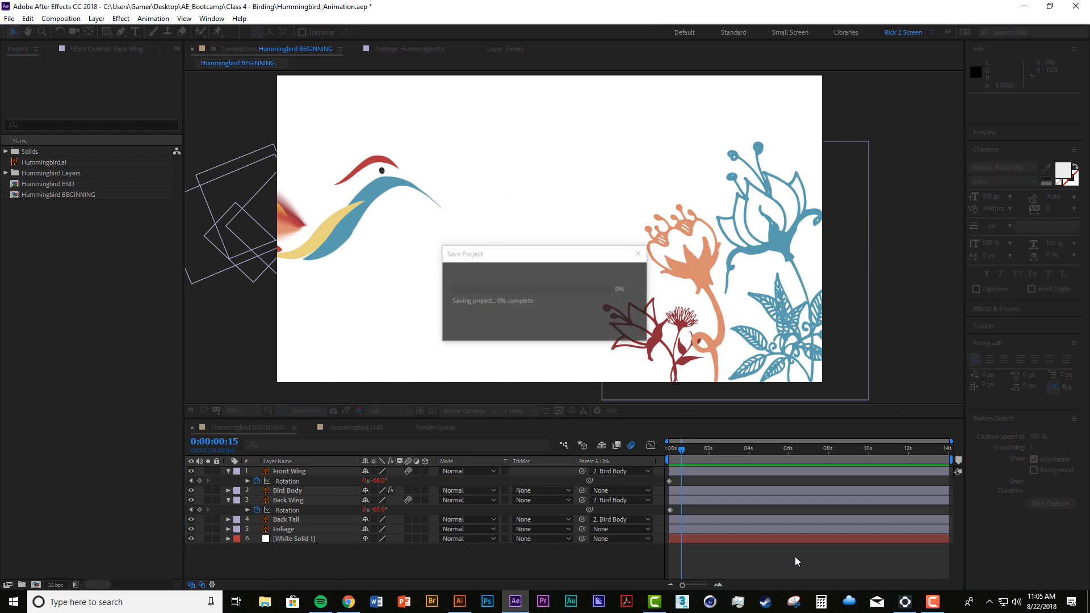
mouse_move(685, 458)
mouse_down()
mouse_move(714, 461)
mouse_move(701, 460)
mouse_up()
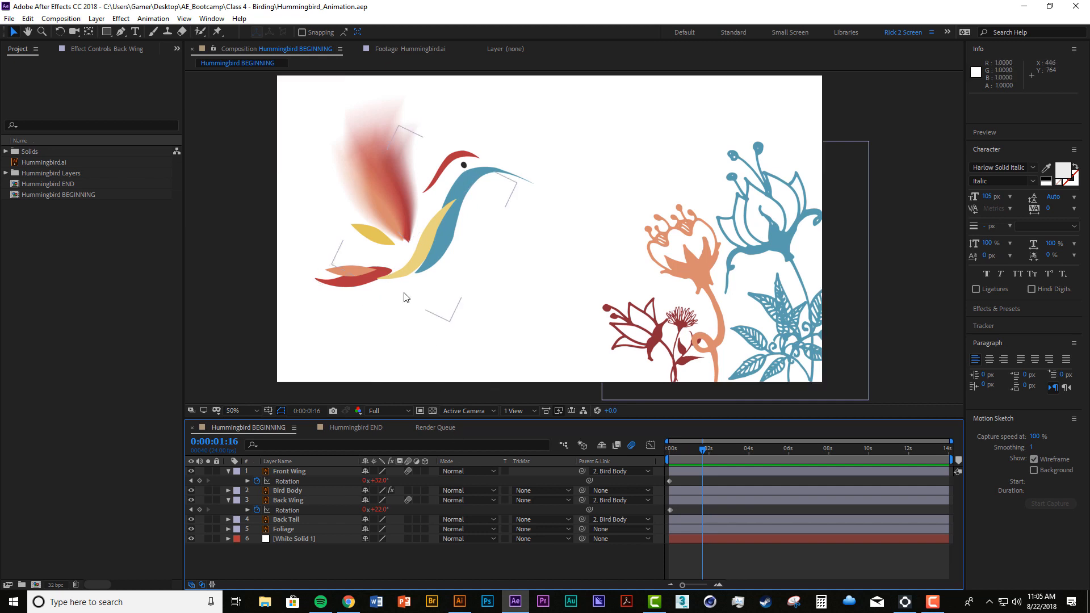
mouse_move(702, 458)
mouse_down()
mouse_move(724, 460)
mouse_move(713, 458)
mouse_up()
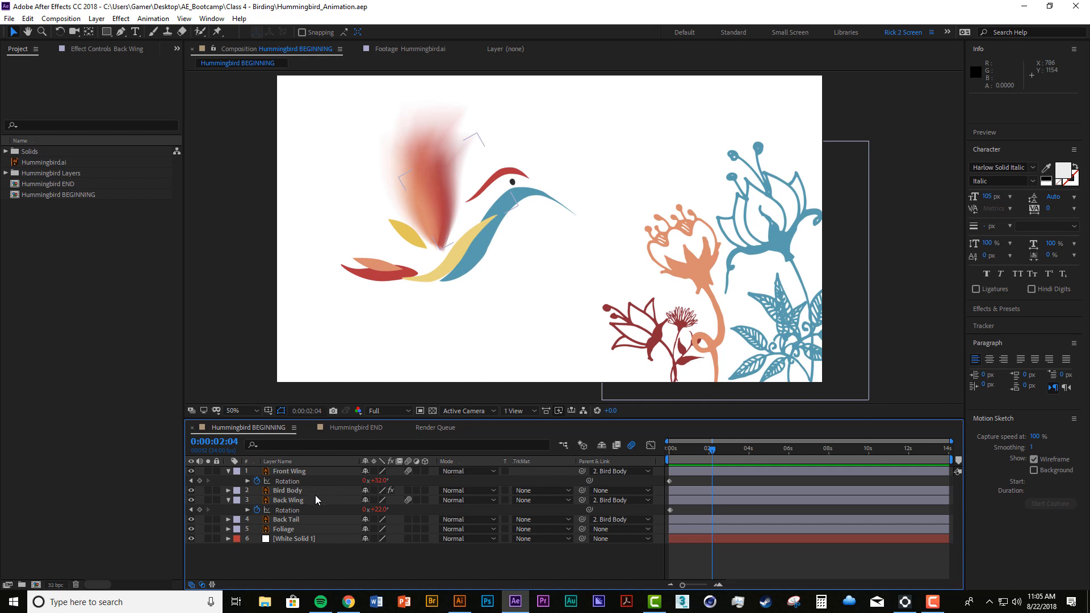
Expand the Back Tail layer's Transform properties and enlarge the timeline area to show them all.
click(286, 519)
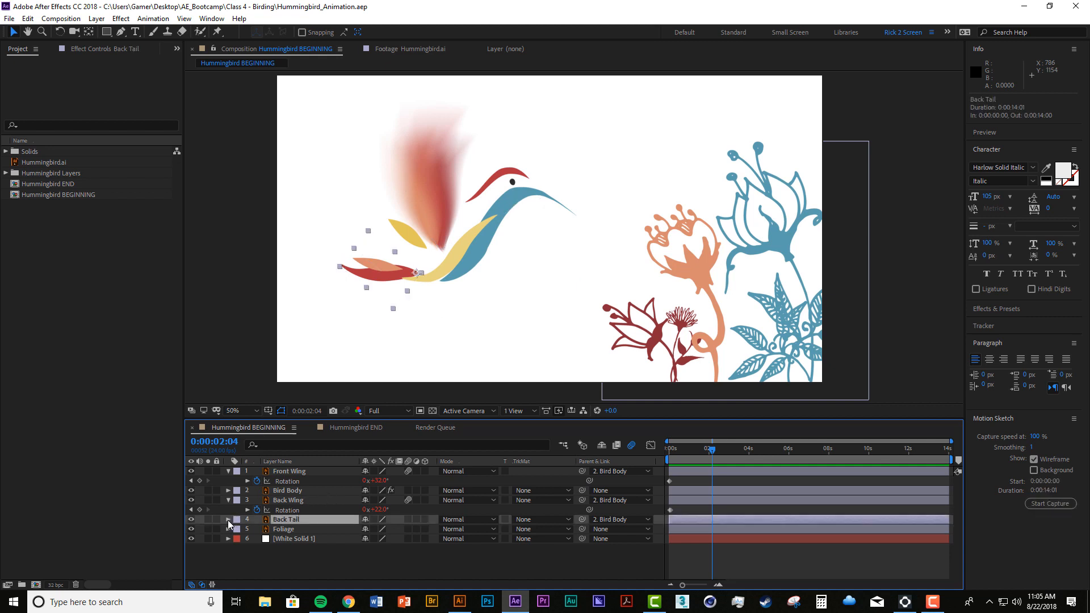
click(227, 520)
scroll(321, 500, up, 1)
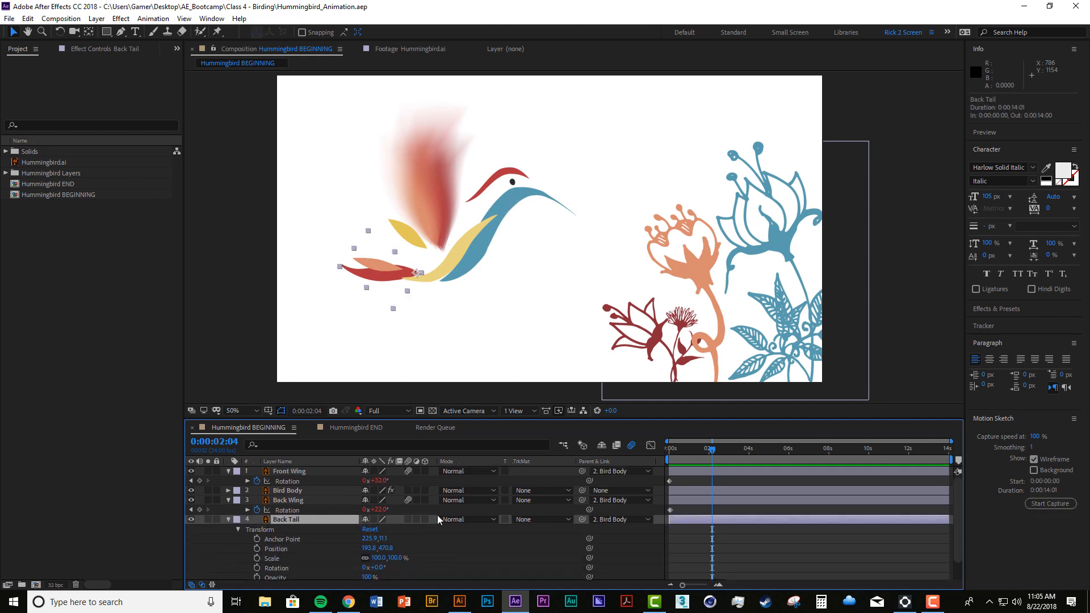
click(288, 491)
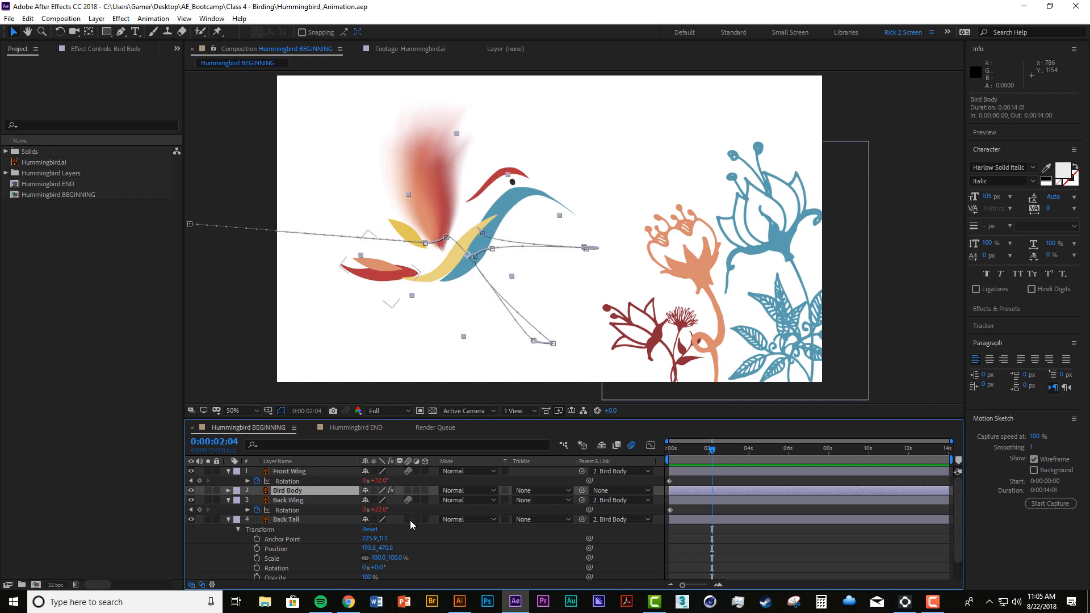
click(738, 538)
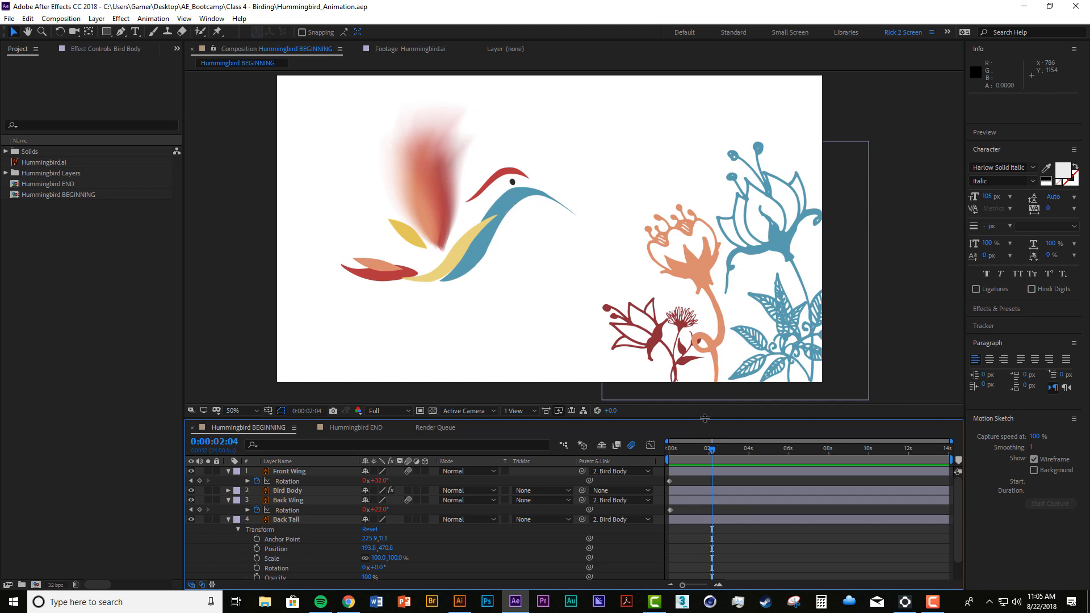
drag(705, 419, 706, 370)
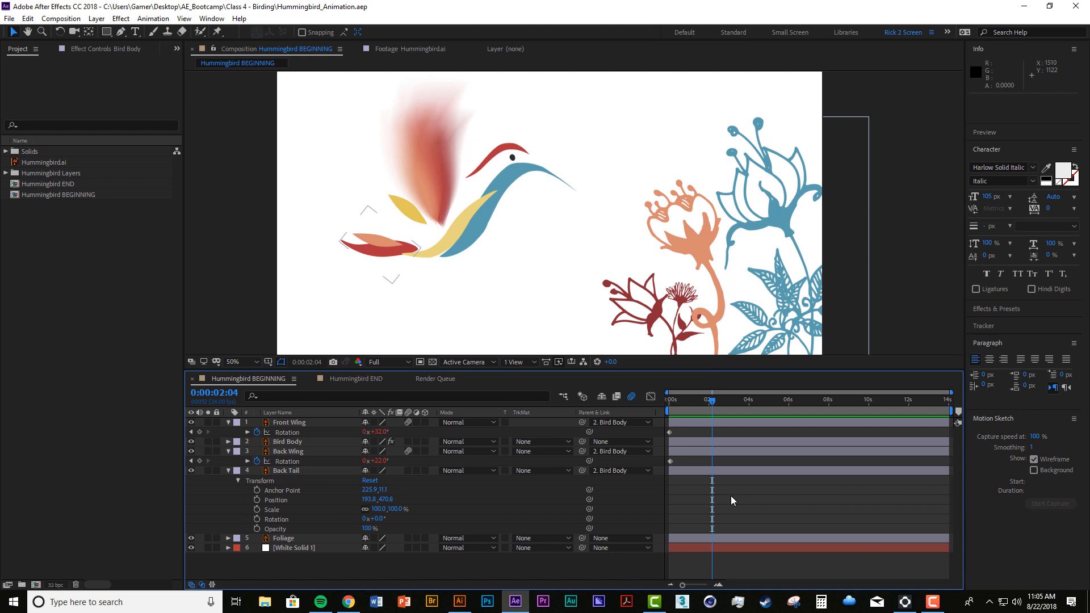
Collapse the Back Tail layer and reveal the keyframed properties of all layers to compare their timing.
click(228, 471)
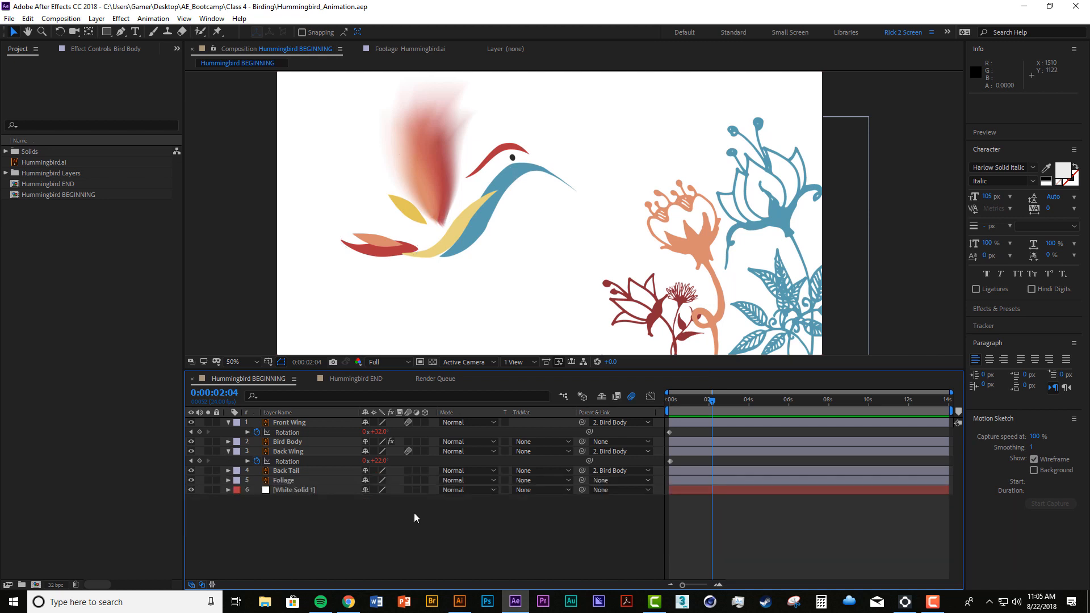
key(u)
key(u)
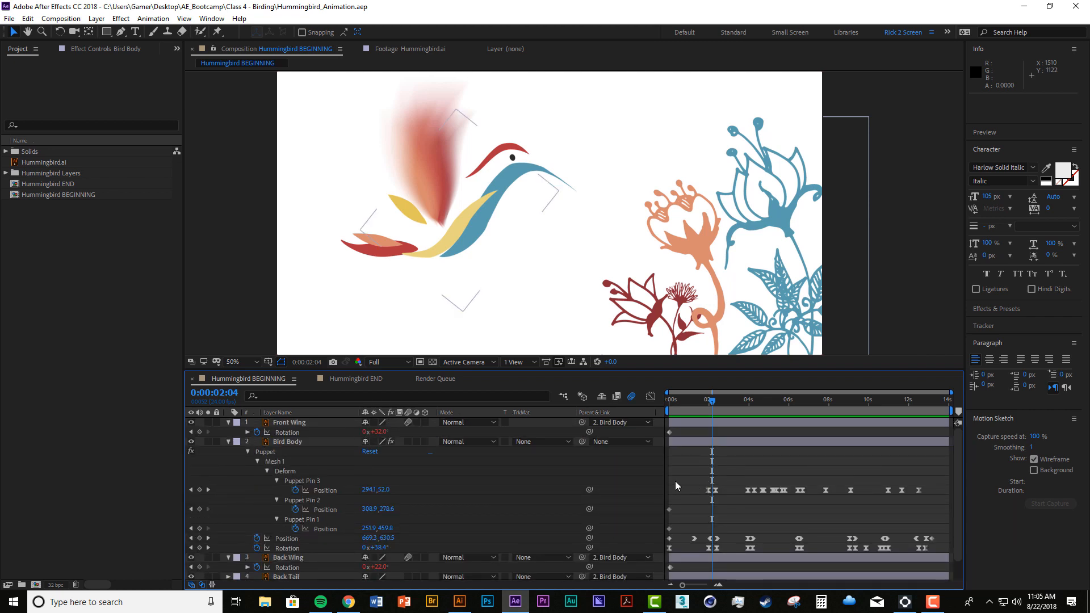
scroll(709, 477, down, 2)
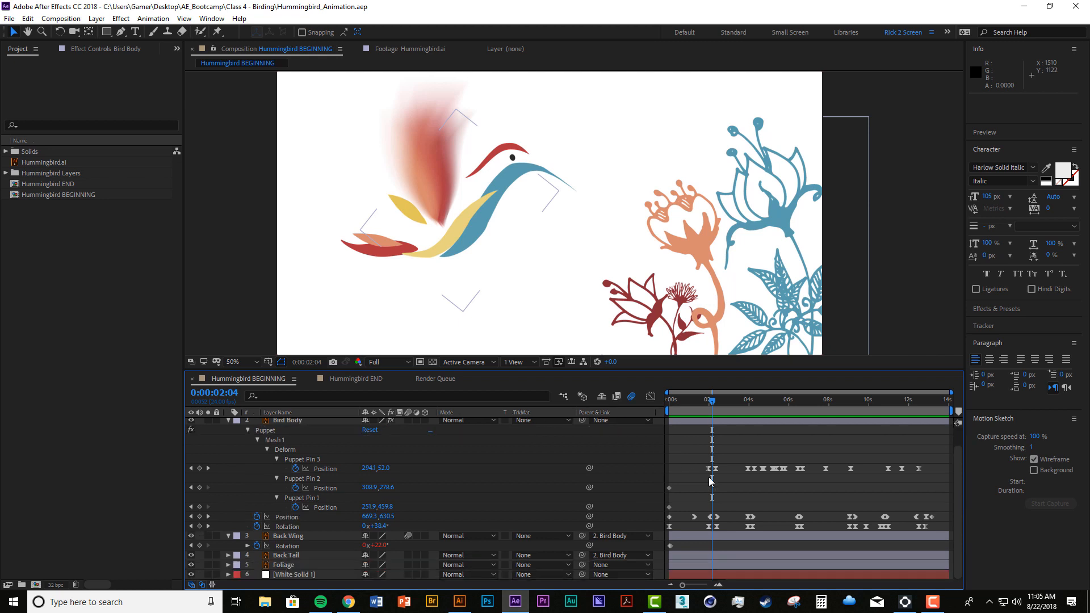
scroll(698, 471, up, 2)
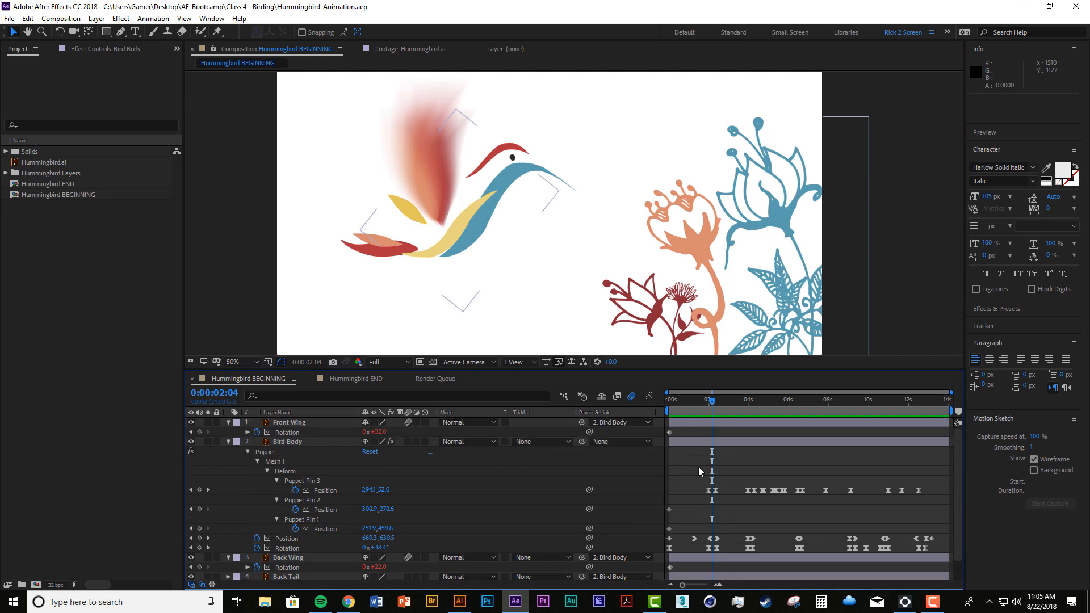
scroll(690, 479, down, 2)
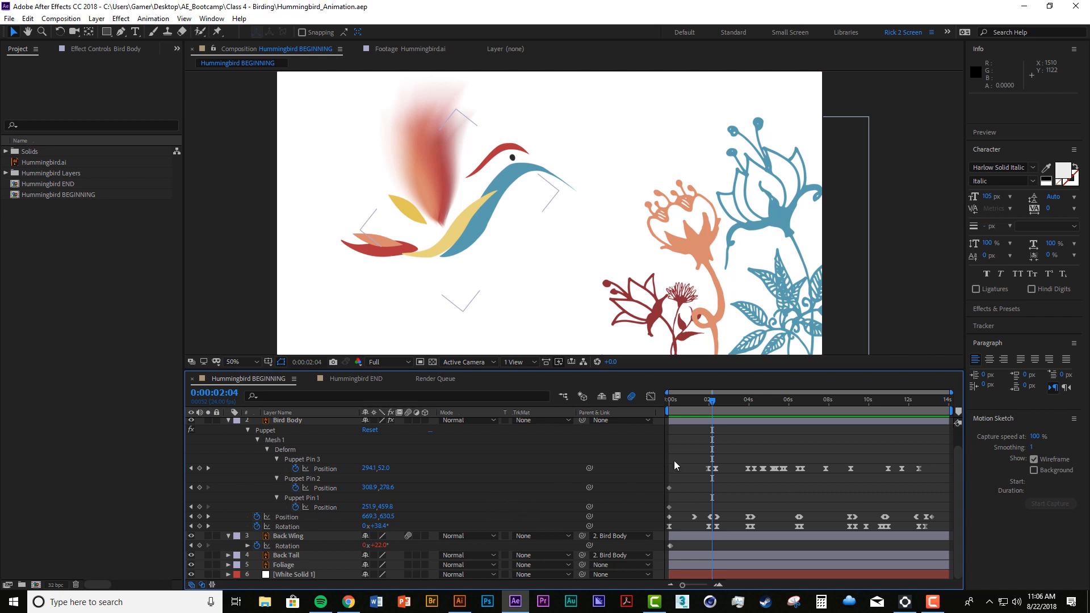
Show the Back Tail's Rotation property and enable keyframing for it at 0:00:02:00.
drag(717, 409, 712, 406)
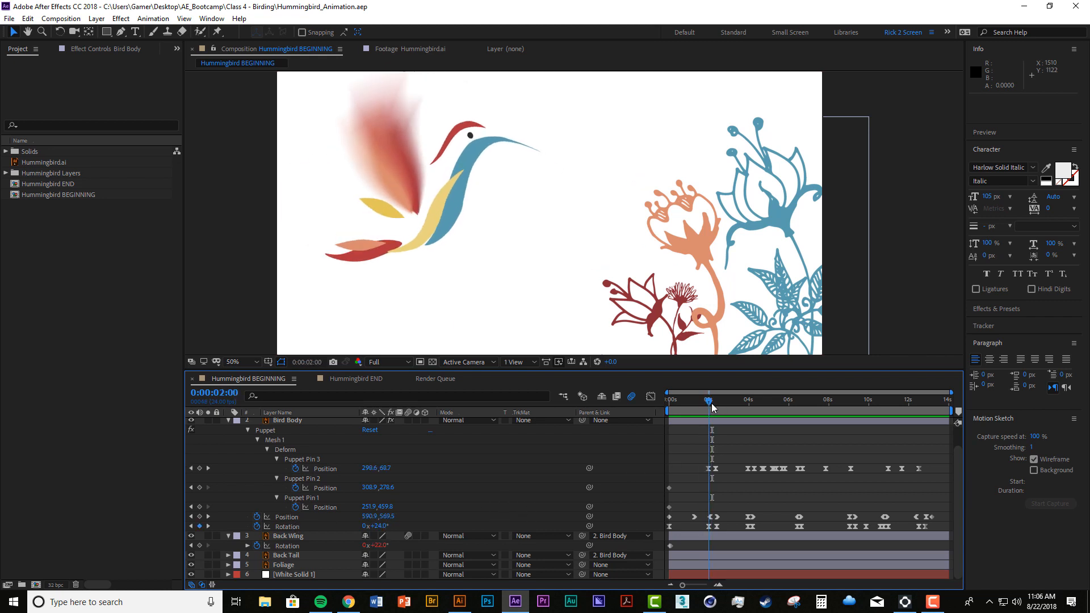
key(space)
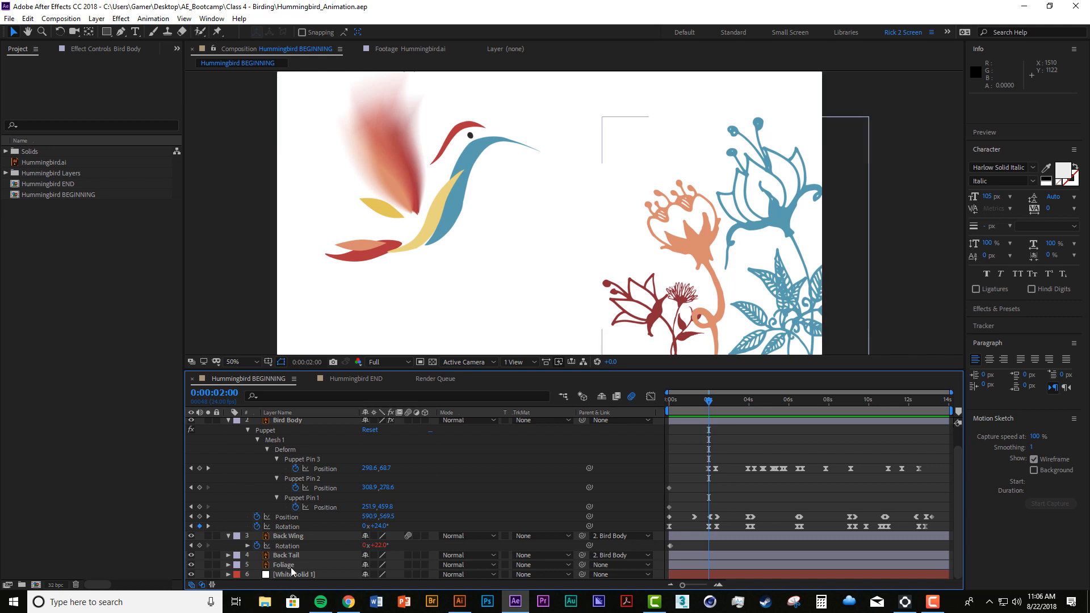
click(288, 556)
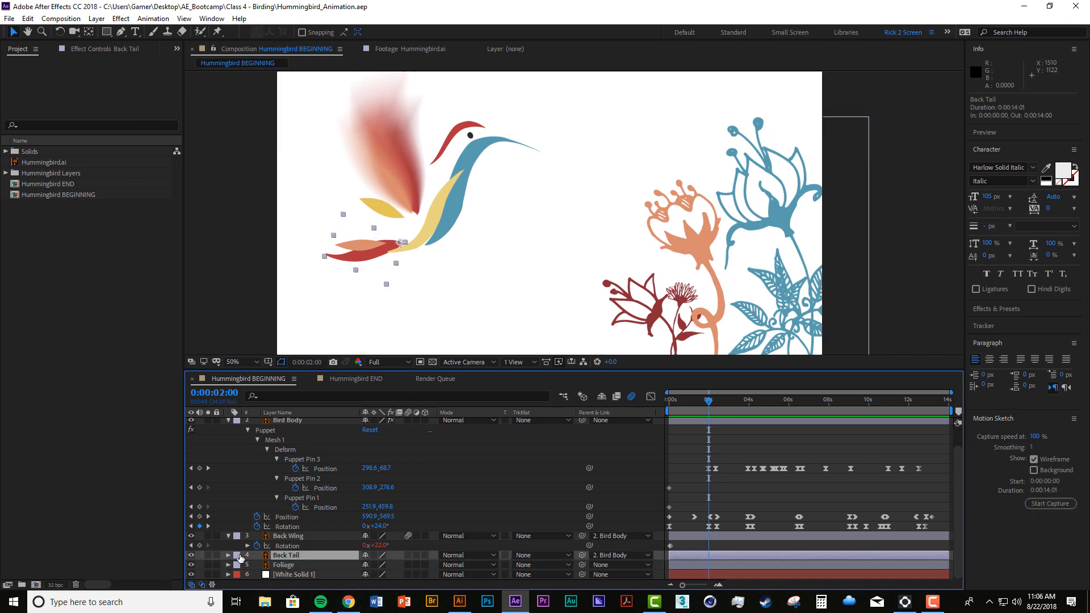
key(r)
click(256, 555)
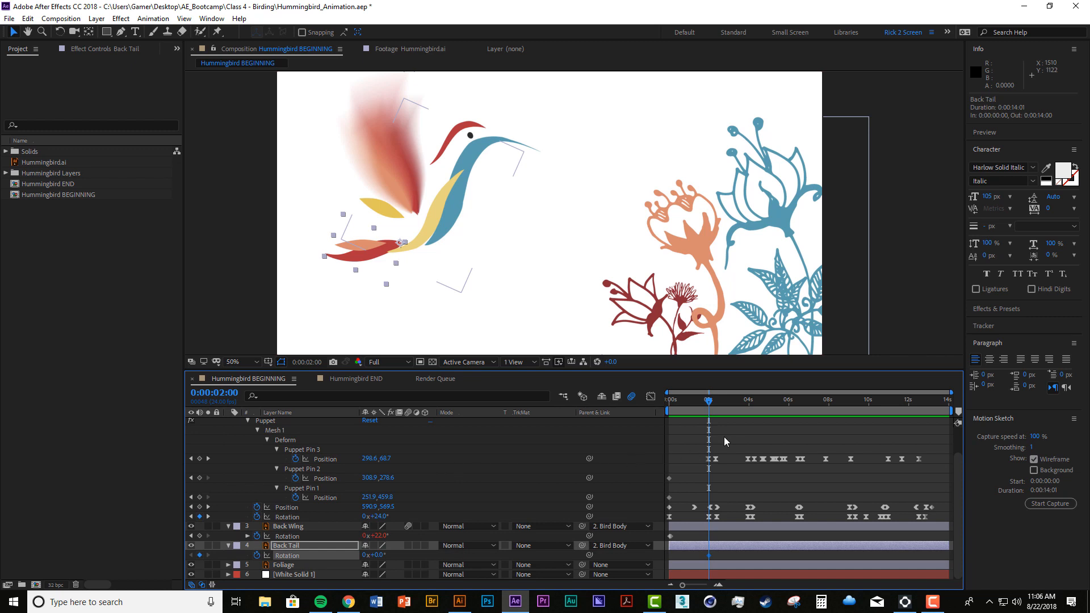
Preview the flight around 0:00:02:00 and retime the Back Tail's rotation keyframes near 0:00:02:10.
click(703, 404)
key(space)
key(space)
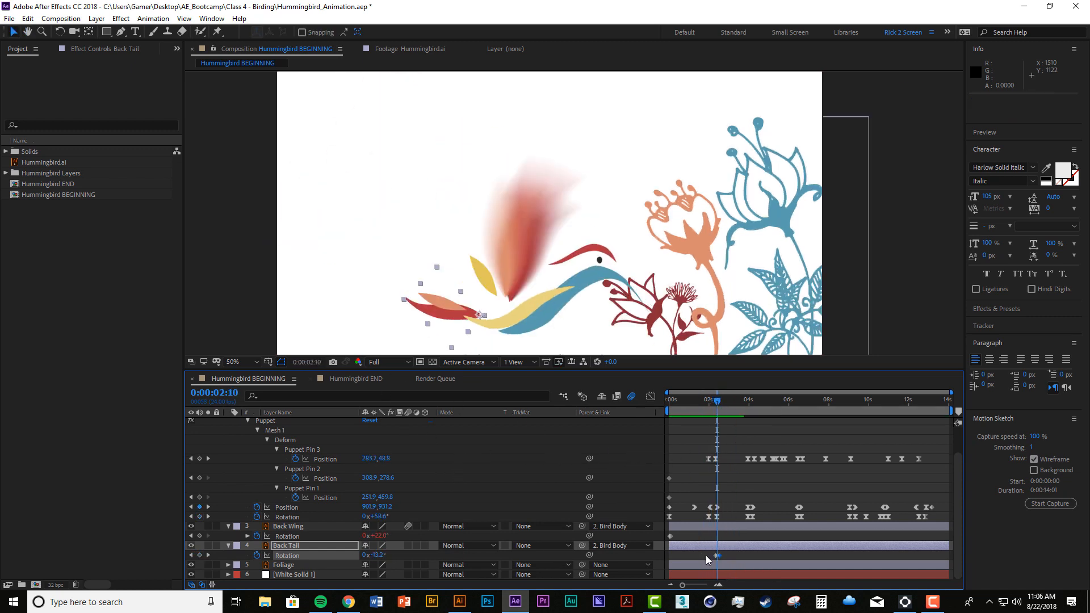
drag(719, 555, 716, 555)
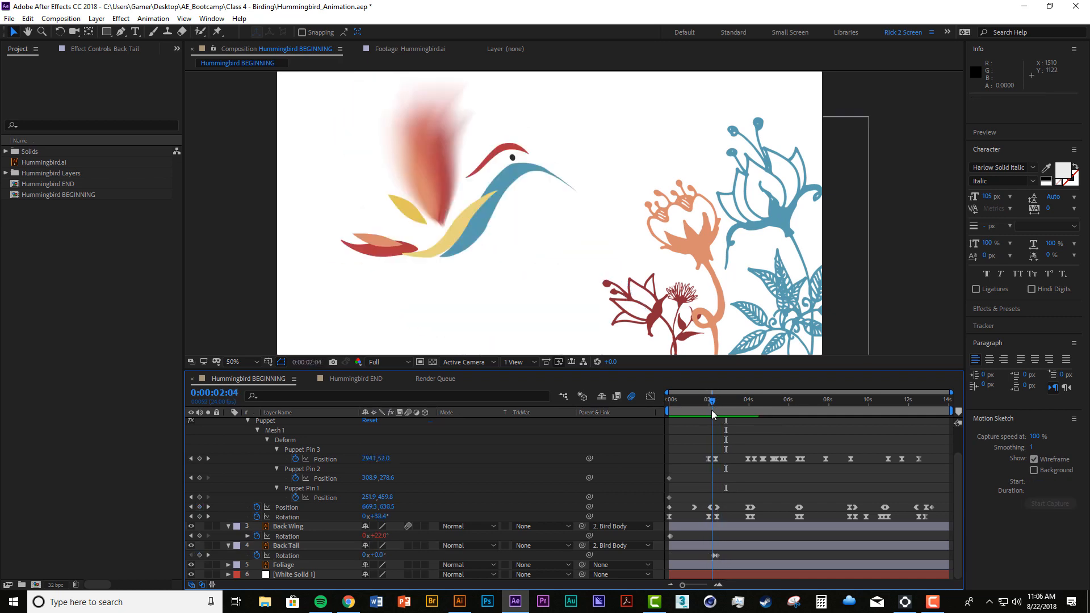
Adjust the Back Tail's rotation at 0:00:02:06 and spread its keyframes out to about 0:00:02:12.
click(713, 403)
key(equal)
key(equal)
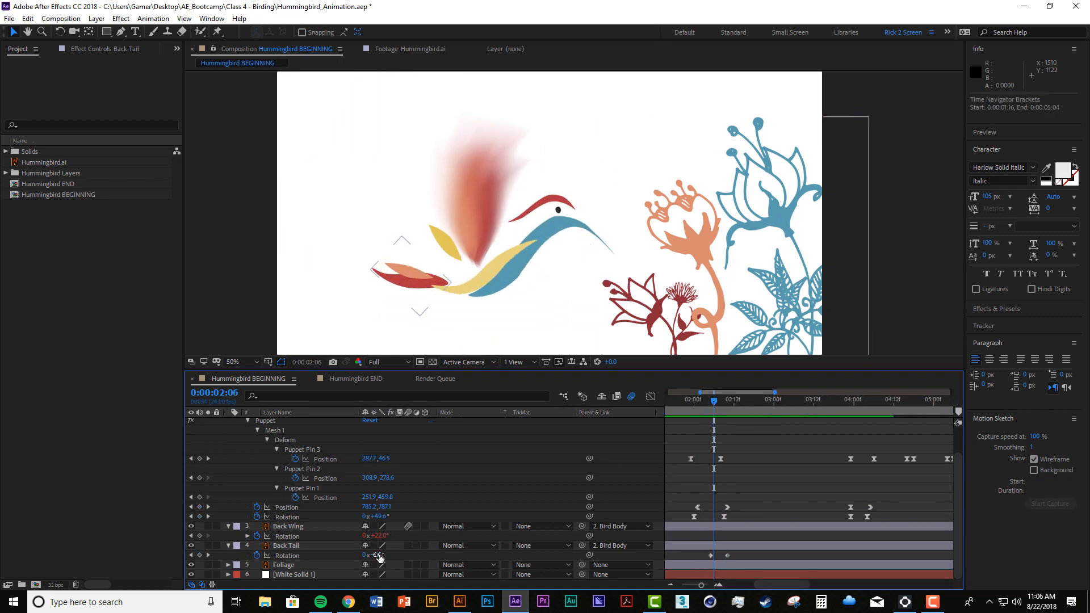
drag(378, 555, 386, 555)
drag(713, 402, 763, 403)
click(724, 555)
drag(675, 402, 726, 420)
drag(723, 555, 734, 555)
drag(372, 555, 375, 555)
Preview the tail movement from 0:00:01:17.
click(674, 401)
key(space)
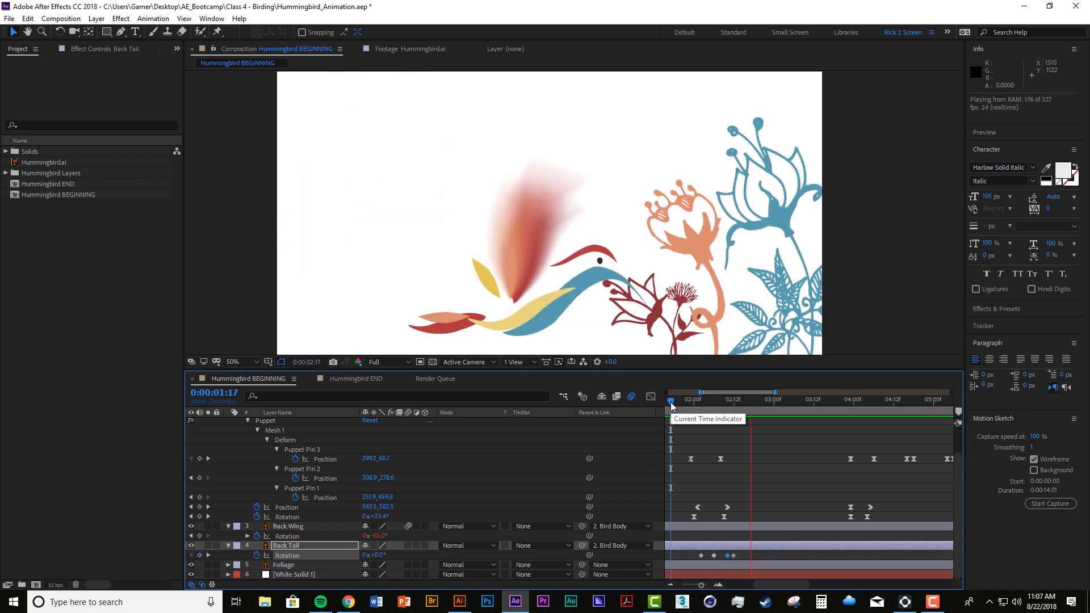
key(space)
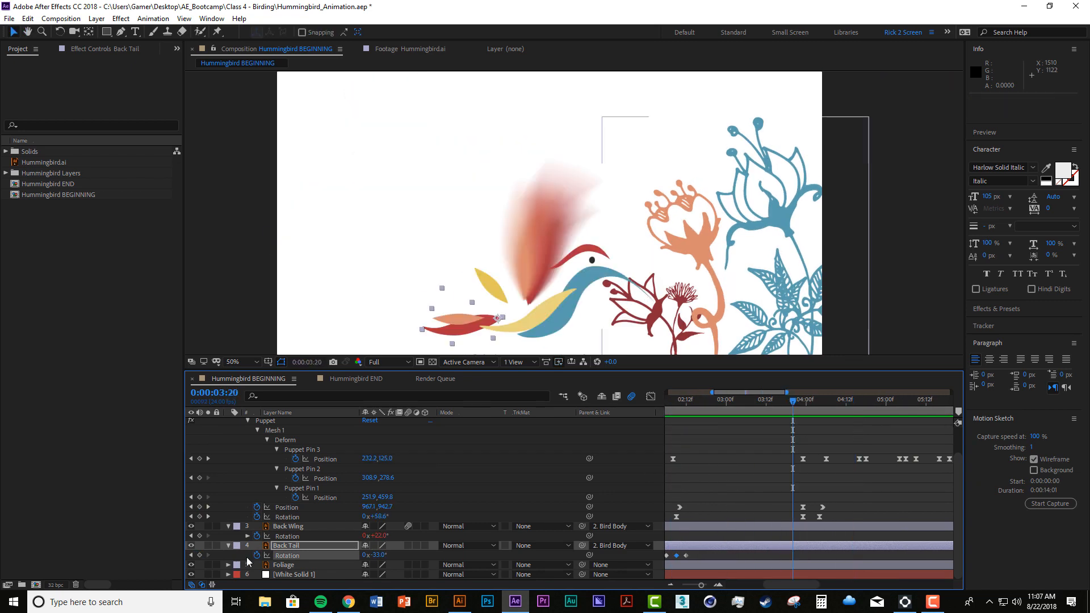
Add a Back Tail rotation keyframe around 0:00:04:00, change the rotation a few frames further on, and preview it.
click(199, 555)
drag(806, 402, 819, 408)
drag(371, 555, 385, 554)
key(space)
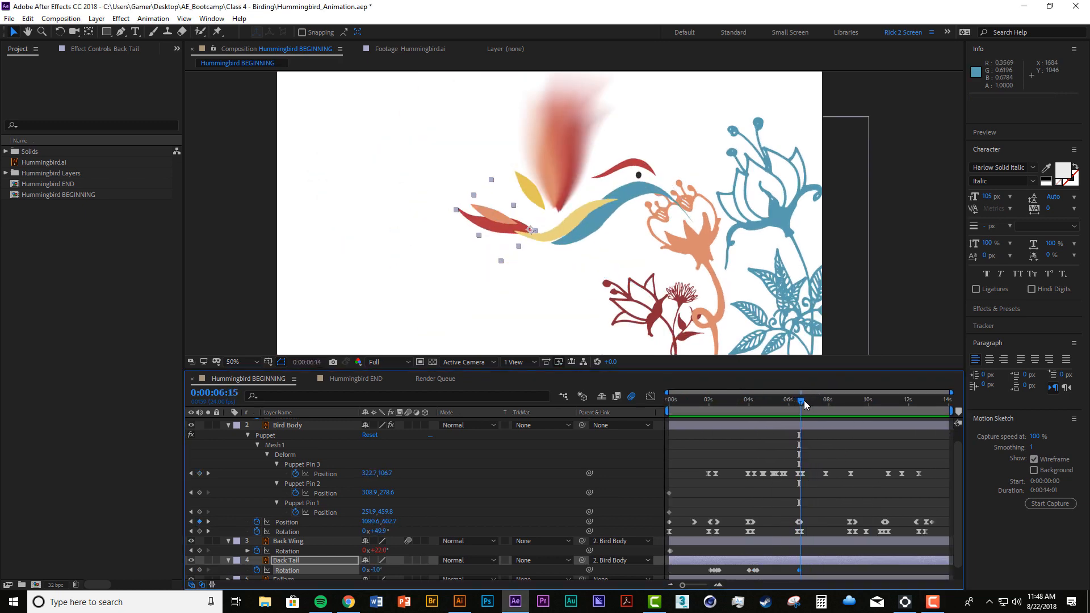
Space the Back Tail's rotation keyframes between about 0:00:06:10 and 0:00:06:22 and preview the swing.
mouse_move(804, 404)
mouse_down()
mouse_move(794, 405)
mouse_move(815, 404)
mouse_move(766, 401)
mouse_move(786, 402)
mouse_up()
scroll(802, 450, up, 3)
drag(798, 573, 811, 573)
drag(786, 402, 773, 404)
key(space)
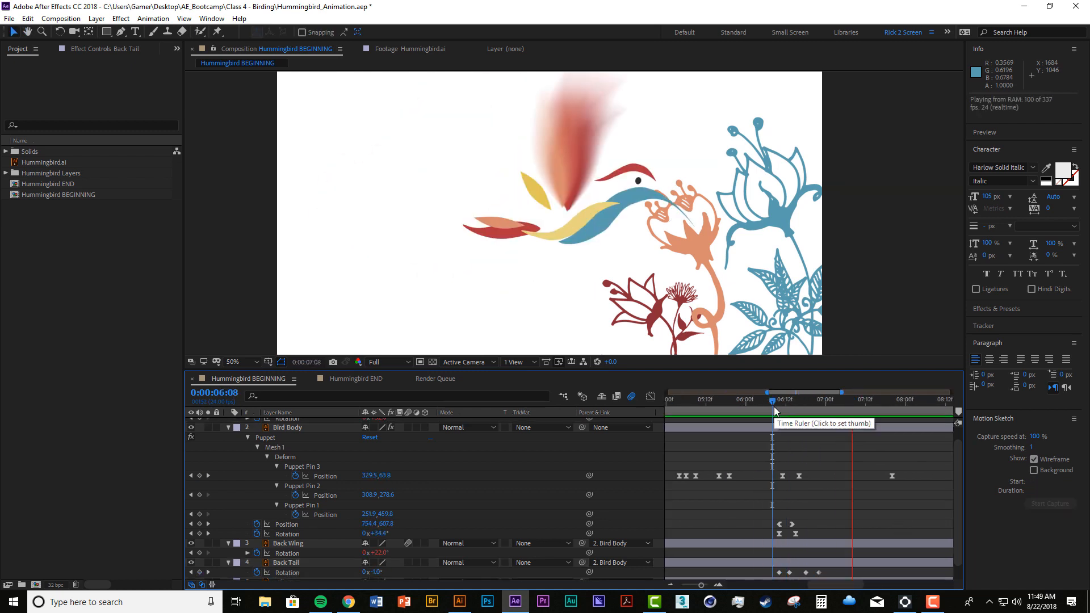
drag(811, 572, 808, 573)
drag(774, 404, 759, 406)
key(space)
key(space)
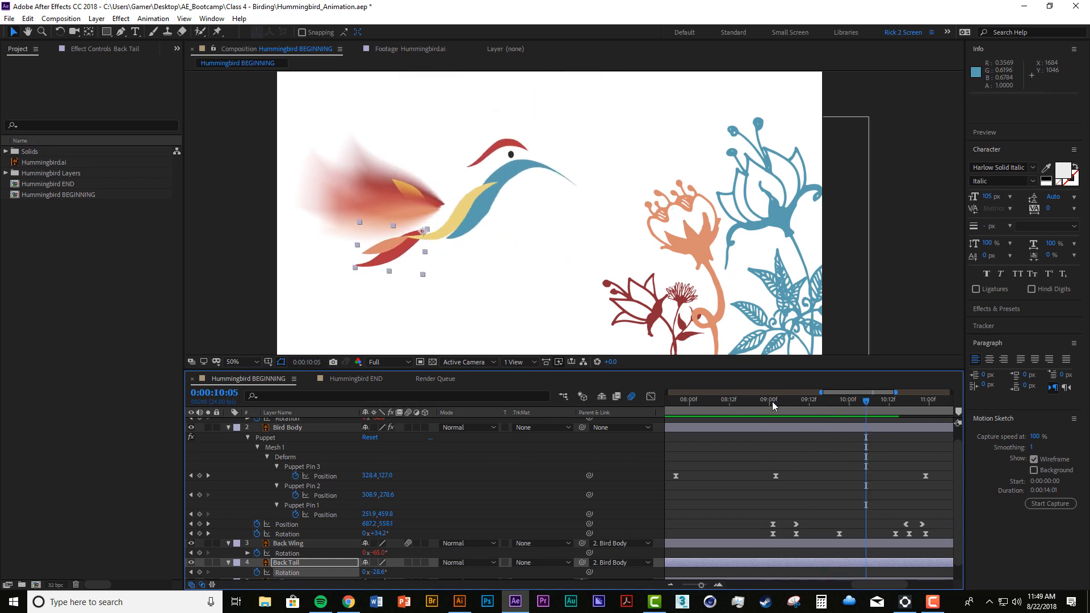
Add a Back Tail rotation keyframe just after 0:00:09:00 and change the rotation six frames further on.
click(775, 406)
click(199, 572)
key(Page_Down)
key(Page_Down)
key(Page_Down)
key(Page_Down)
key(Page_Down)
key(Page_Down)
drag(378, 571, 408, 572)
Add a Back Tail rotation keyframe around 0:00:10:20 and change the rotation three frames further on.
drag(796, 402, 913, 401)
key(alt+shift+r)
drag(849, 487, 755, 469)
key(Page_Down)
key(Page_Down)
key(Page_Down)
drag(386, 555, 398, 563)
Add a Back Tail rotation keyframe shortly before 0:00:13:00 and change the rotation five frames further on.
drag(828, 401, 853, 407)
key(alt+shift+r)
key(Page_Down)
key(Page_Down)
key(Page_Down)
key(Page_Down)
key(Page_Down)
drag(378, 555, 374, 556)
Select all of the Back Tail's rotation keyframes across the full timeline and apply Easy Ease to them.
drag(795, 407, 922, 408)
key(semicolon)
drag(698, 560, 934, 552)
right_click(927, 556)
click(822, 483)
click(783, 437)
Preview the whole hummingbird animation from the beginning and stop it at 0:00:03:13.
drag(755, 405, 668, 404)
key(space)
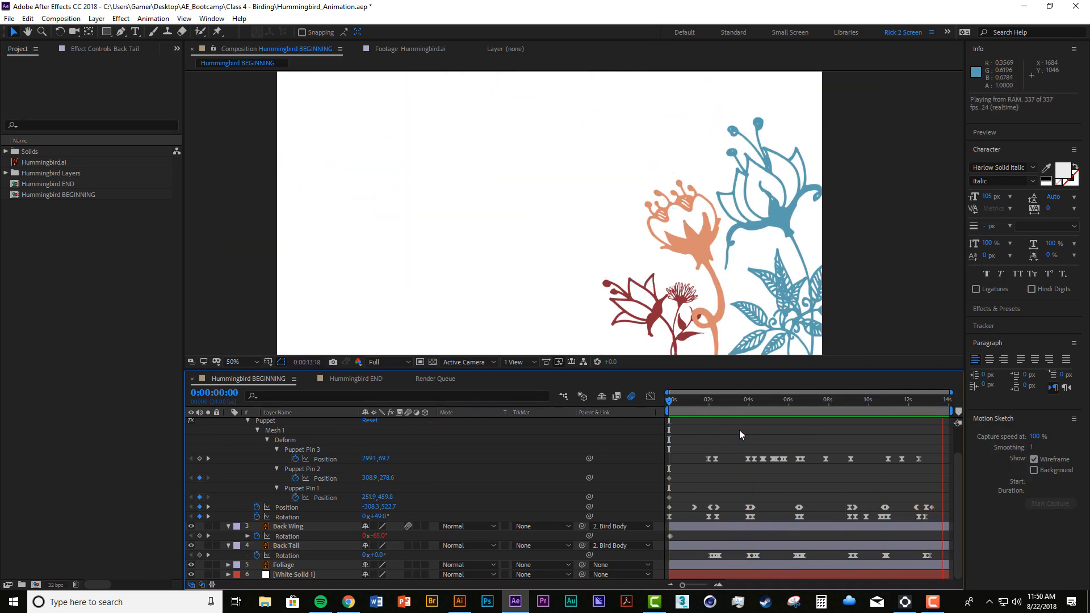
scroll(739, 430, up, 1)
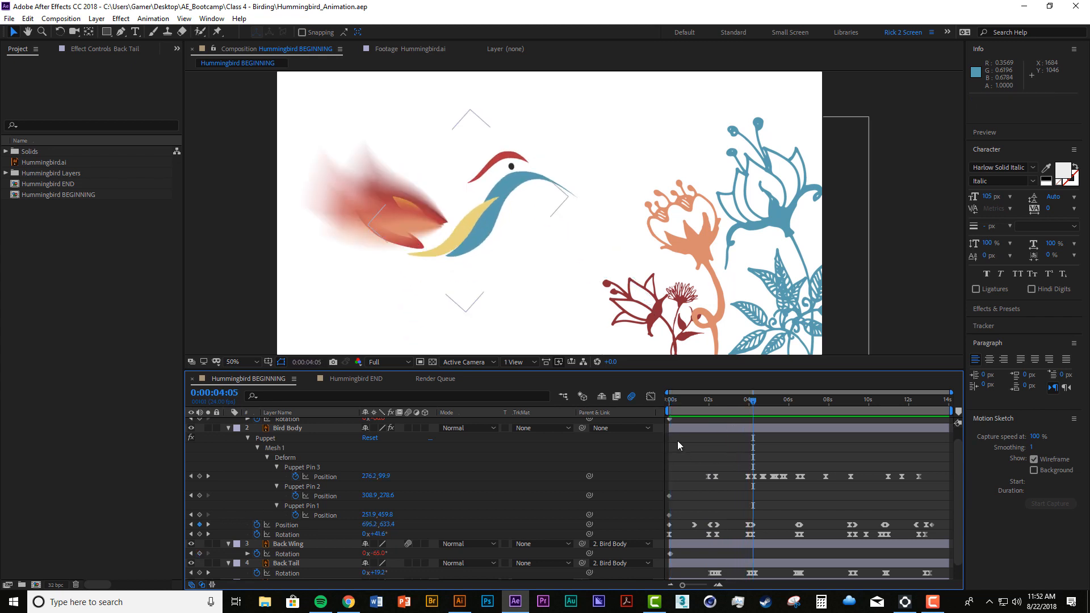
click(697, 401)
drag(697, 403, 670, 414)
key(space)
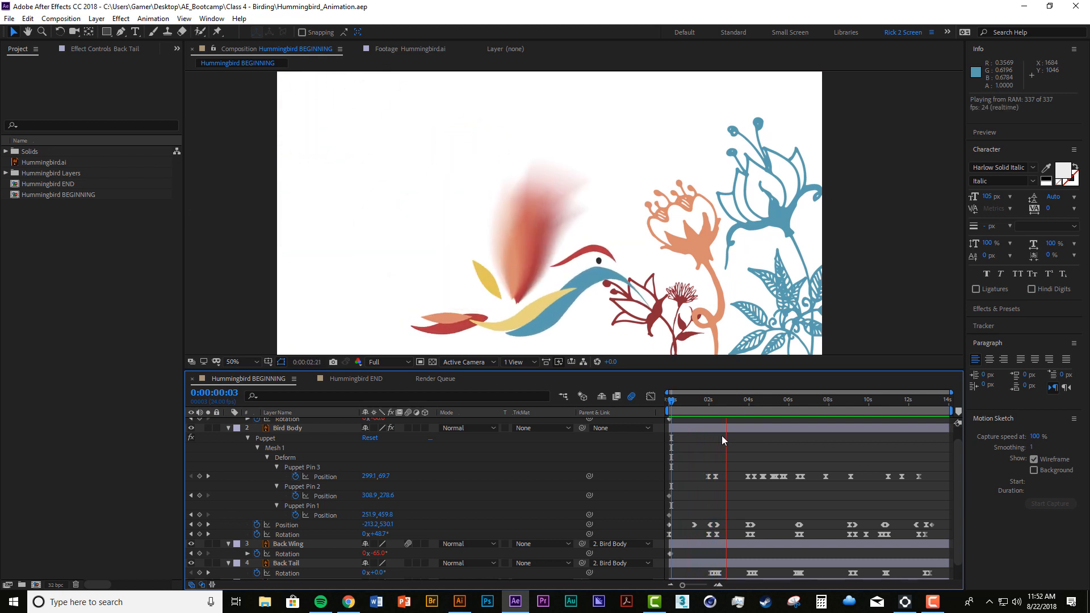
key(space)
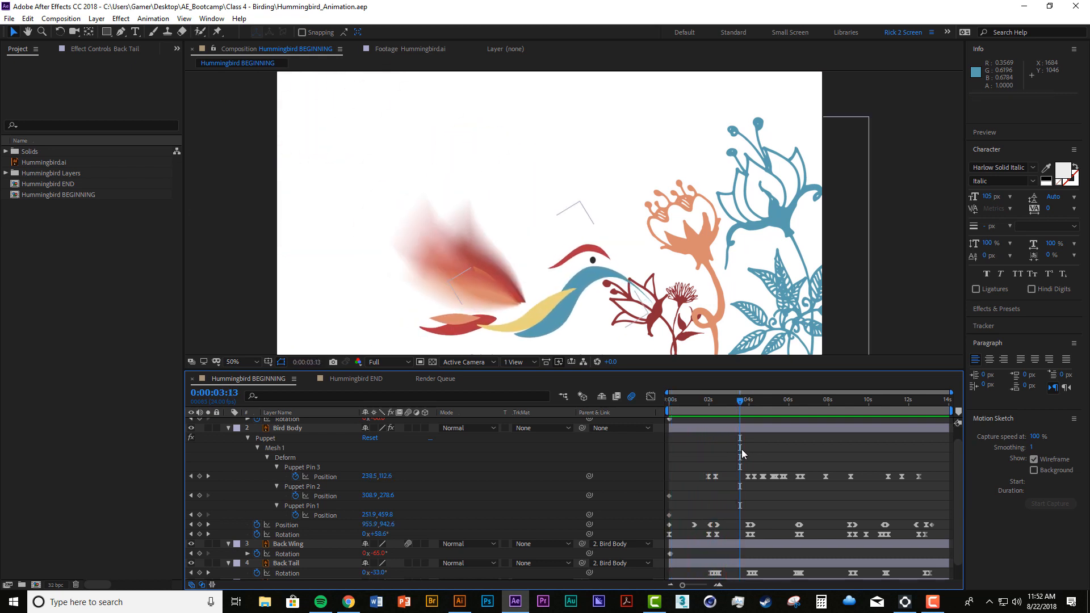
Collapse the Bird Body layer, go to 0:00:02:15 and move the Foliage layer to the top of the layer stack.
click(229, 428)
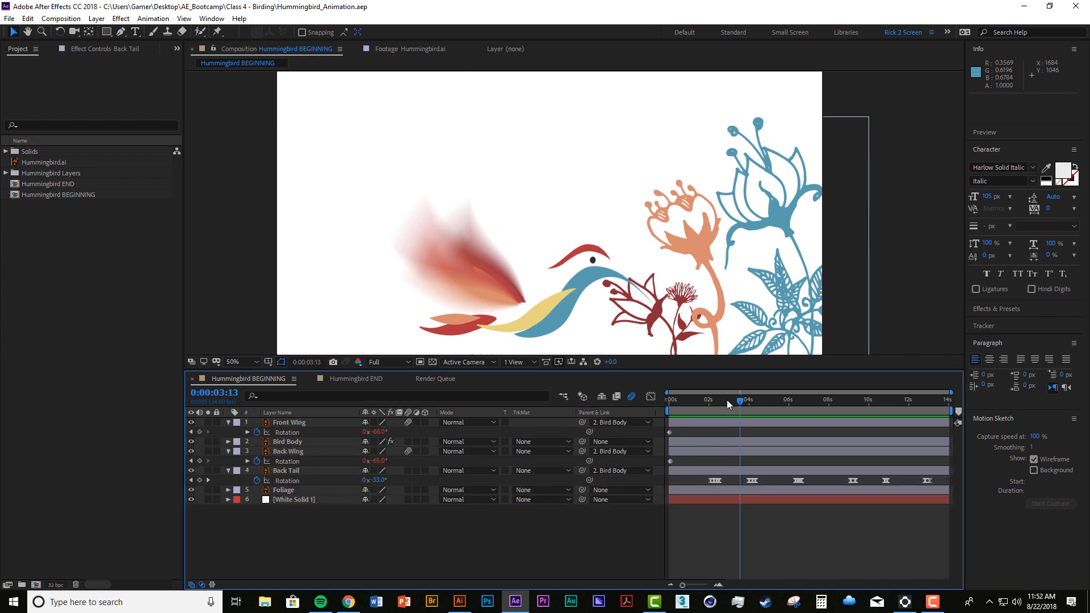
drag(694, 406, 723, 411)
click(293, 491)
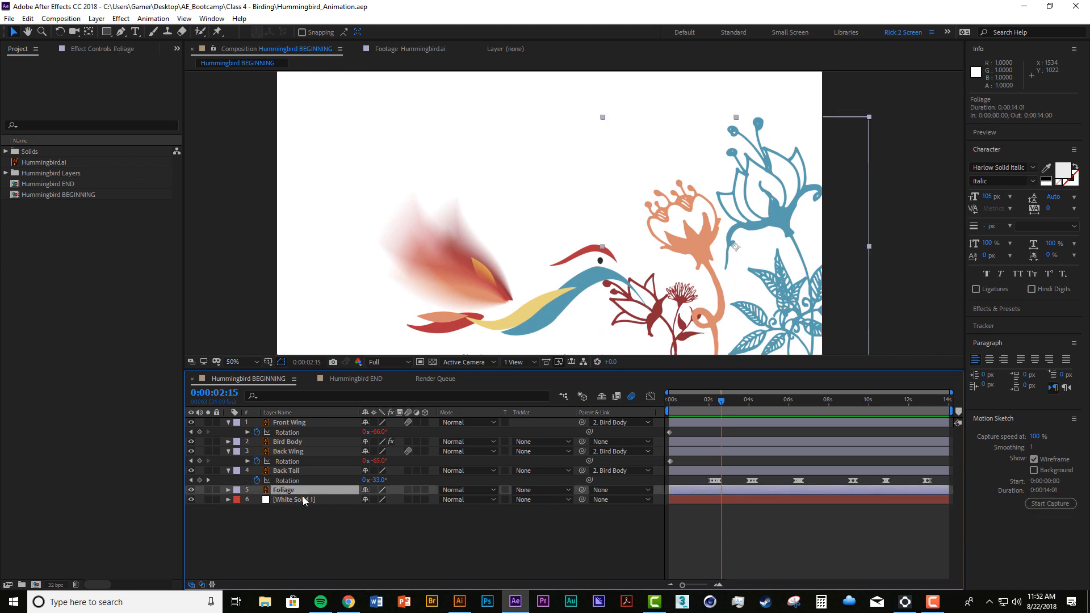
drag(291, 494, 307, 425)
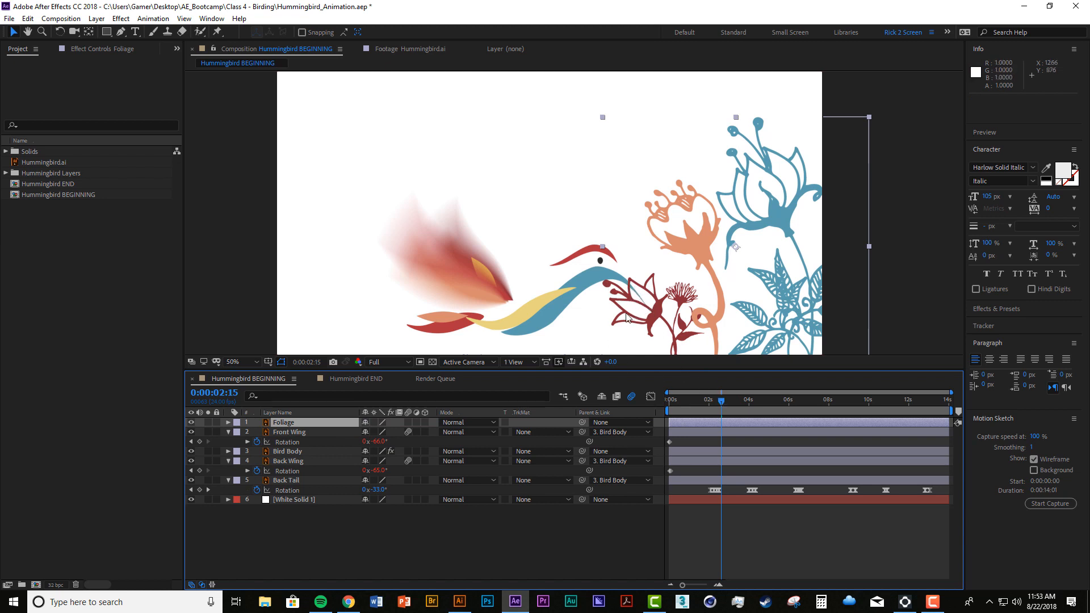
drag(272, 423, 319, 423)
click(698, 512)
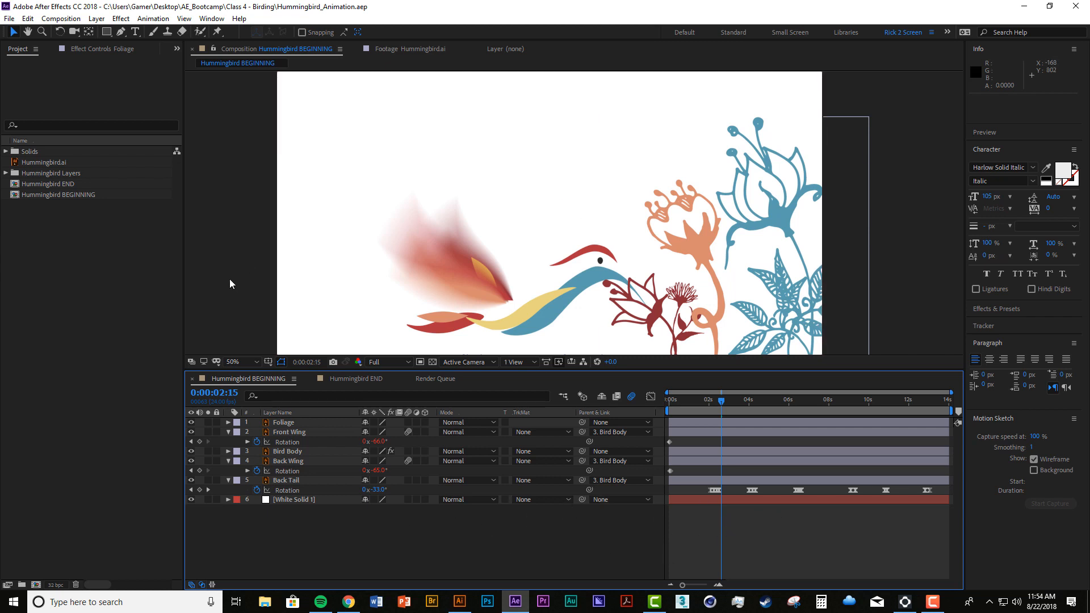
Duplicate the White Solid 1 layer and place the copy directly beneath the Foliage layer.
click(299, 500)
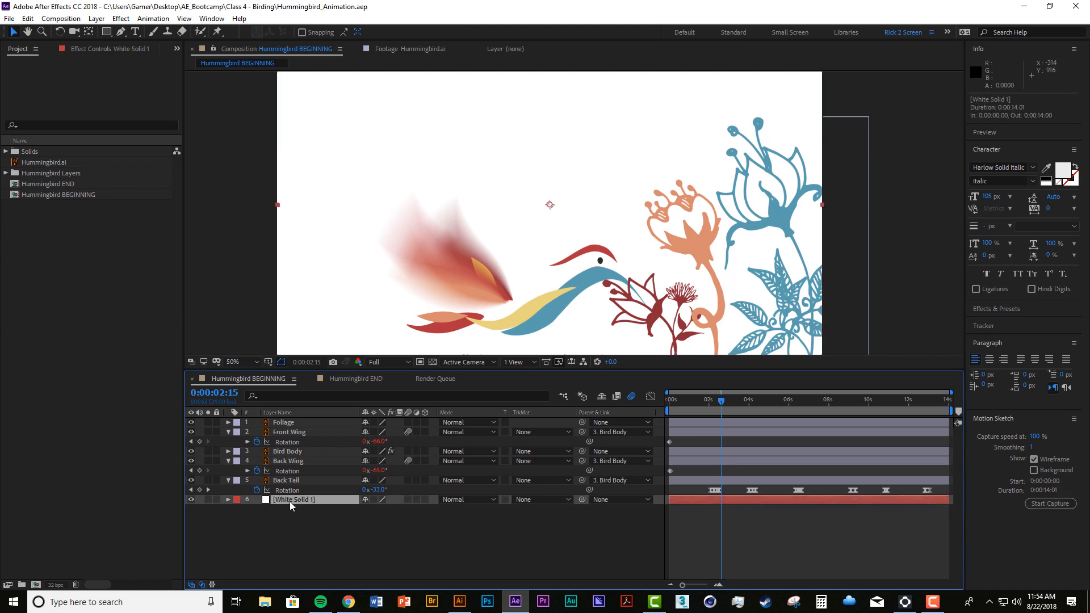
key(ctrl+d)
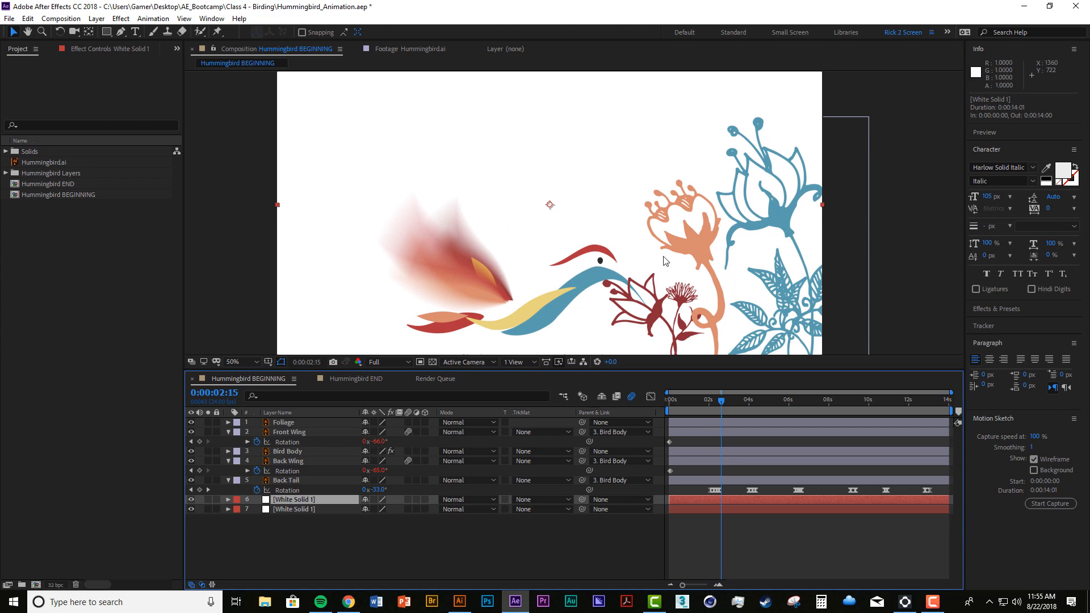
drag(318, 500, 316, 427)
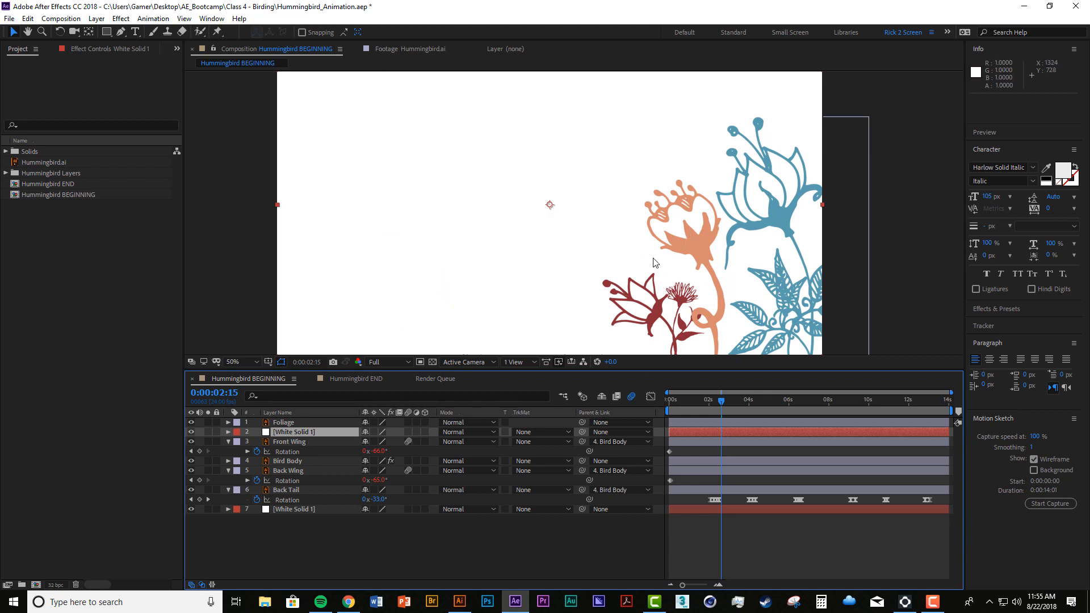
Draw a closed six-point mask with the Pen tool on the upper White Solid 1, over the bird's wings and body.
click(121, 32)
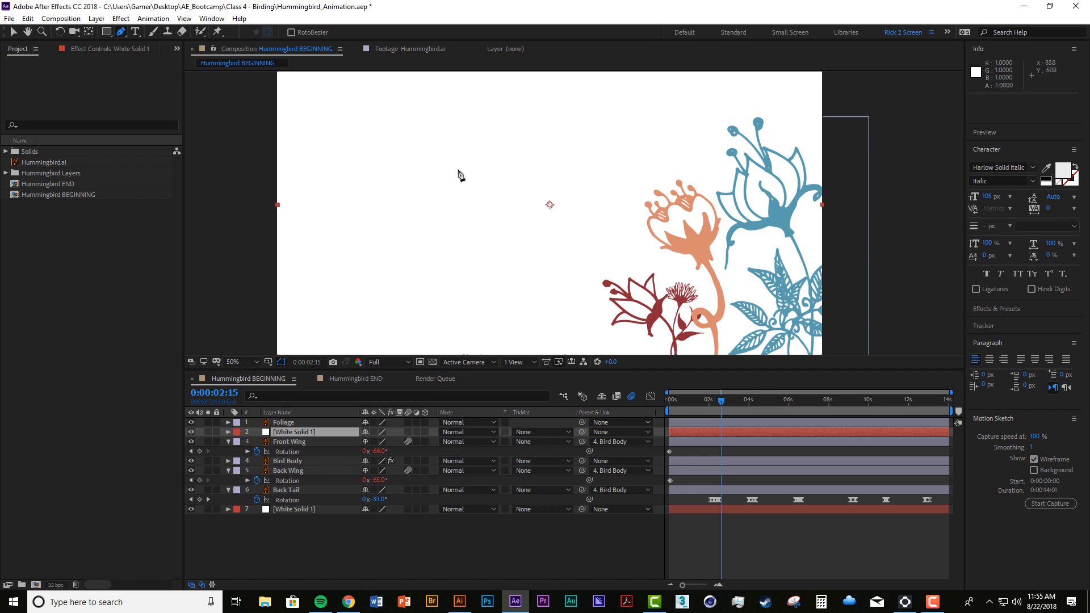
click(447, 271)
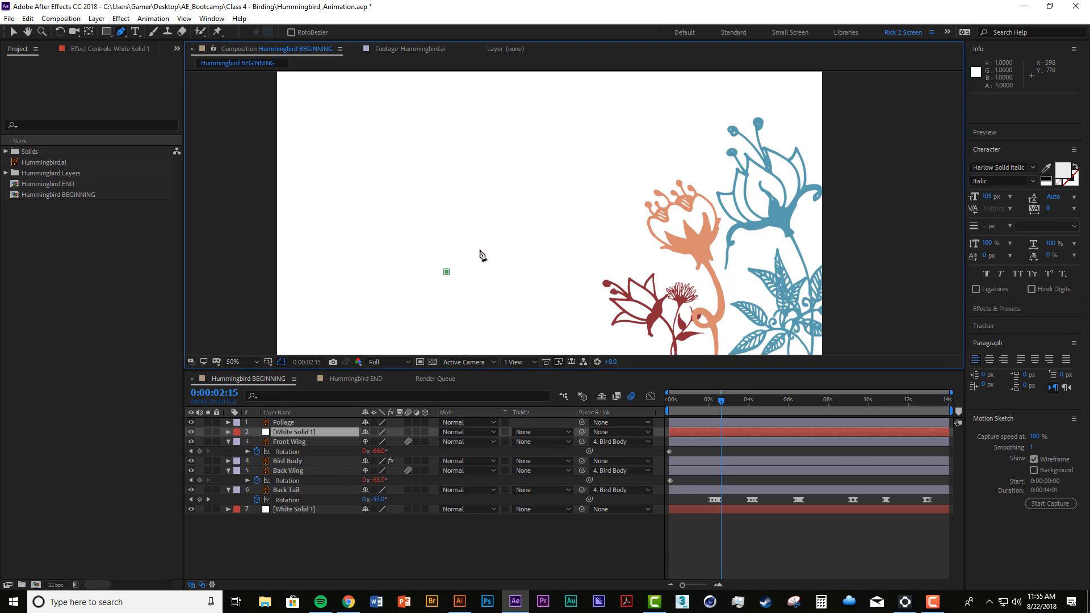
click(513, 230)
click(537, 284)
click(509, 315)
click(433, 302)
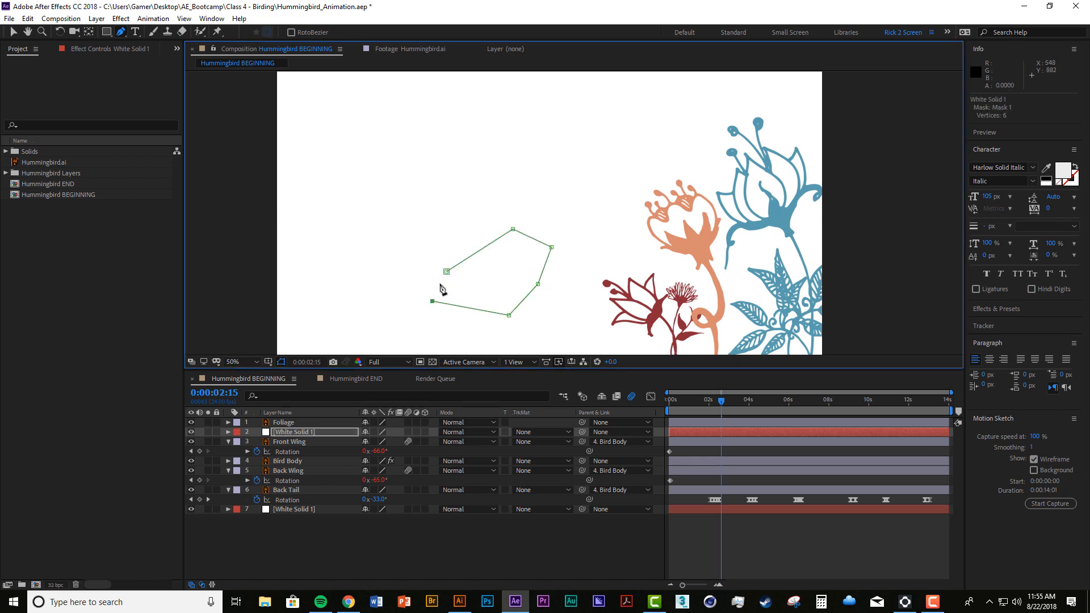
click(446, 272)
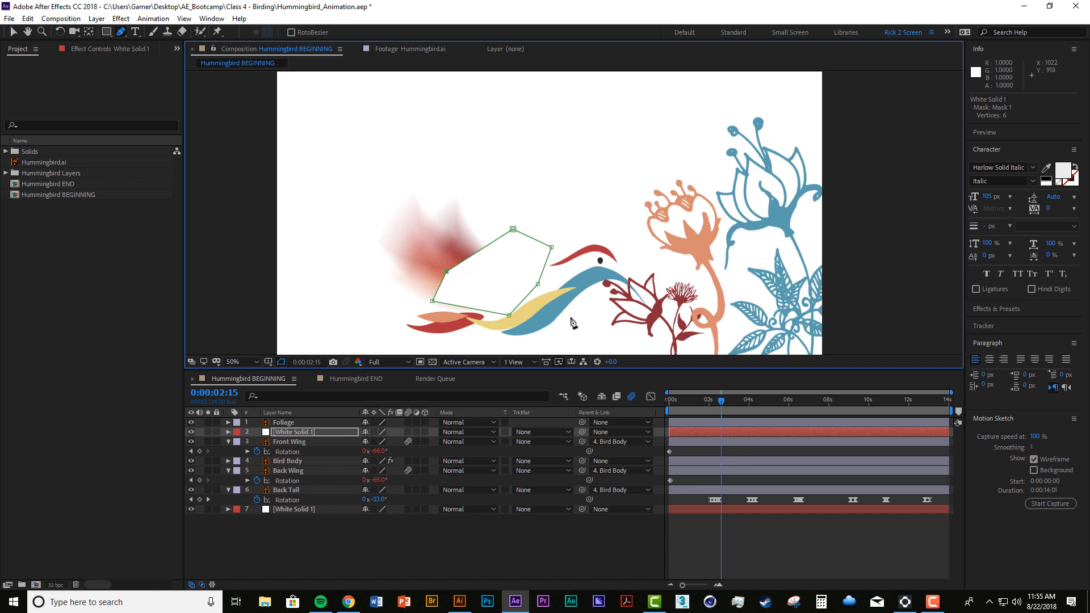
Reposition the mask's vertices on the upper White Solid 1 so it surrounds the dark red flower instead of the bird.
drag(550, 251, 605, 284)
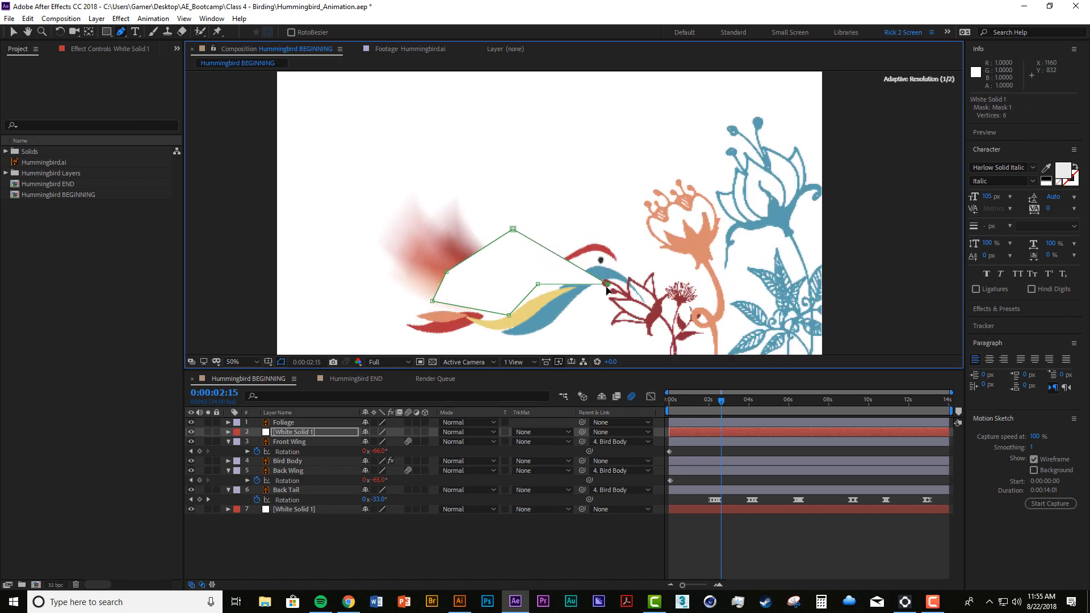
drag(538, 285, 627, 296)
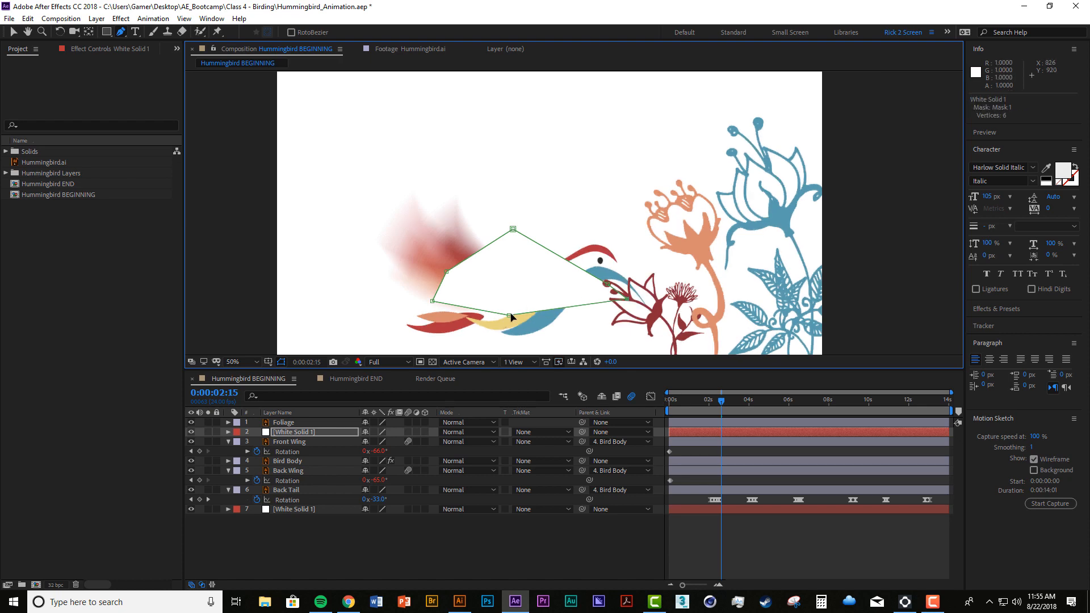
drag(556, 327, 621, 310)
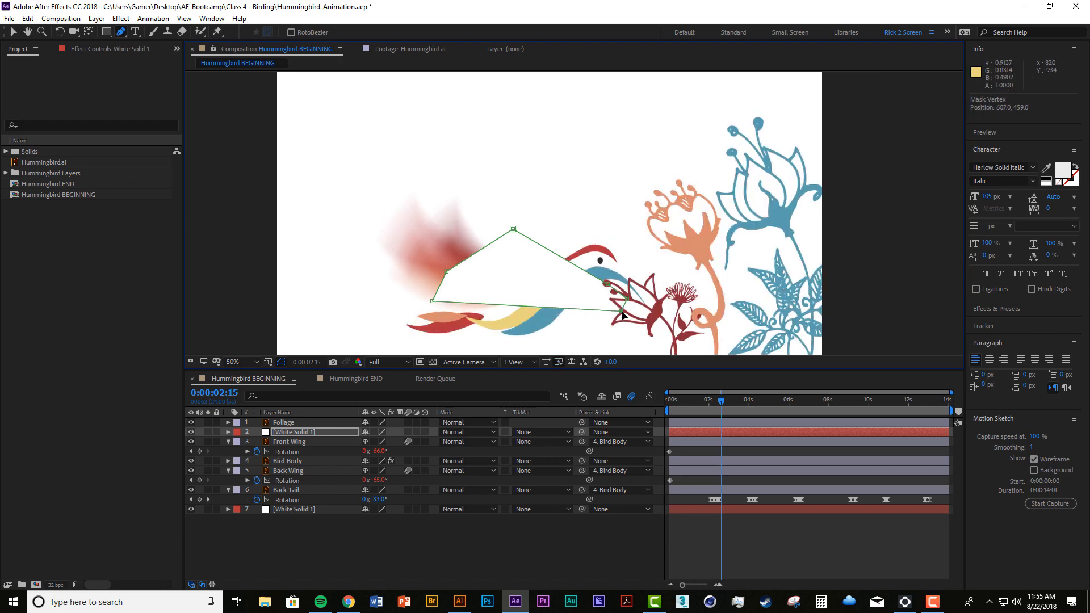
drag(514, 231, 627, 293)
drag(446, 275, 661, 307)
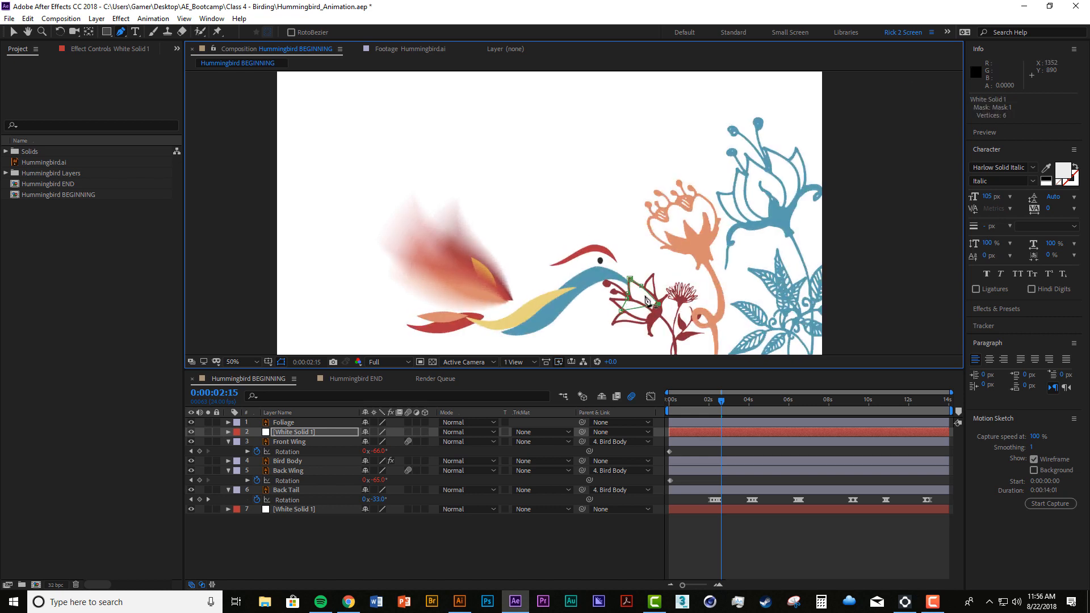
Set the composition's Fast Previews to Off (Final Quality).
click(559, 361)
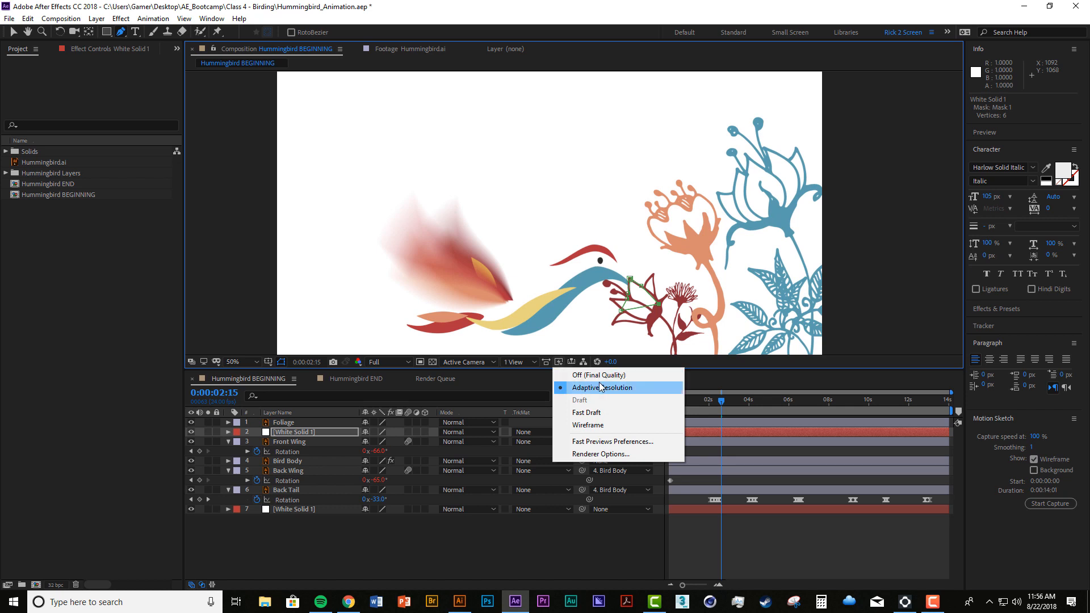
click(529, 383)
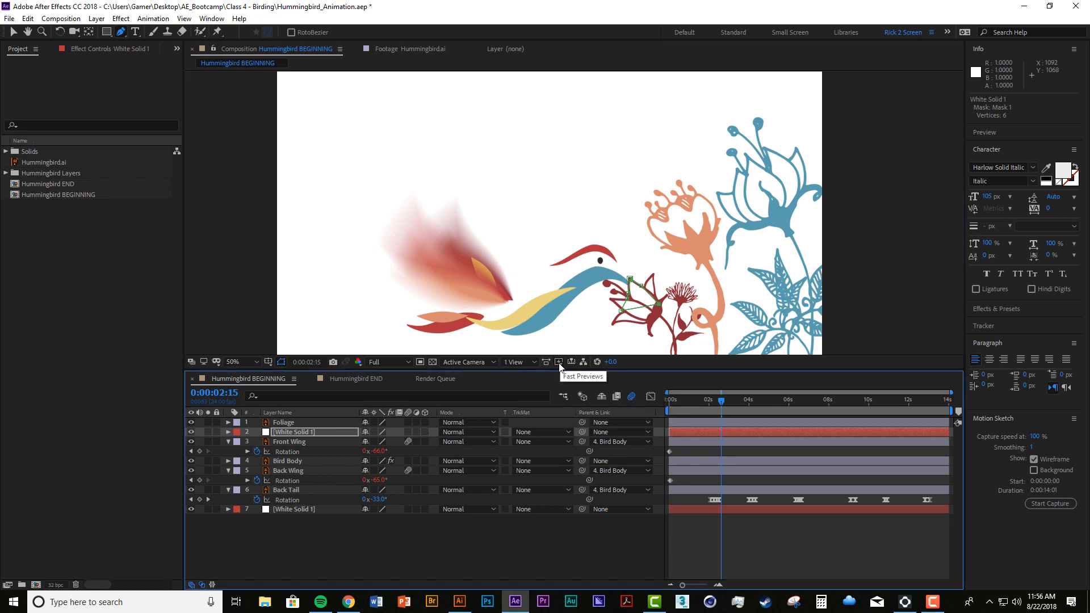
click(559, 364)
click(588, 374)
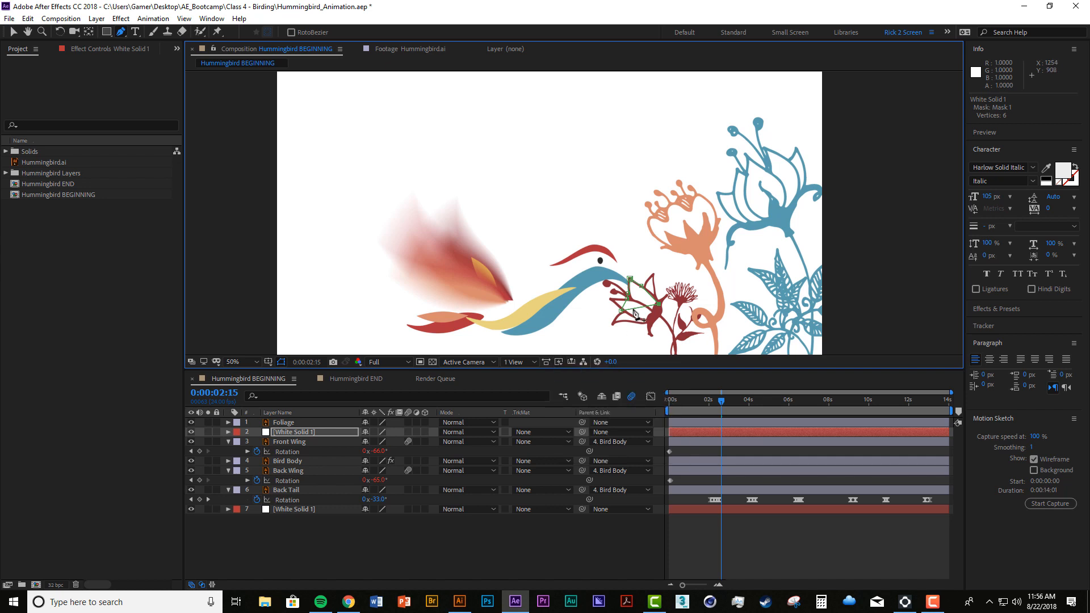
Add vertices to the mask's lower edge, extend it over the dark red flower's base, and undo the last path edits.
drag(658, 306, 636, 313)
scroll(658, 306, up, 2)
key(space)
drag(615, 221, 564, 136)
drag(688, 275, 564, 108)
drag(676, 294, 586, 161)
key(g)
click(579, 206)
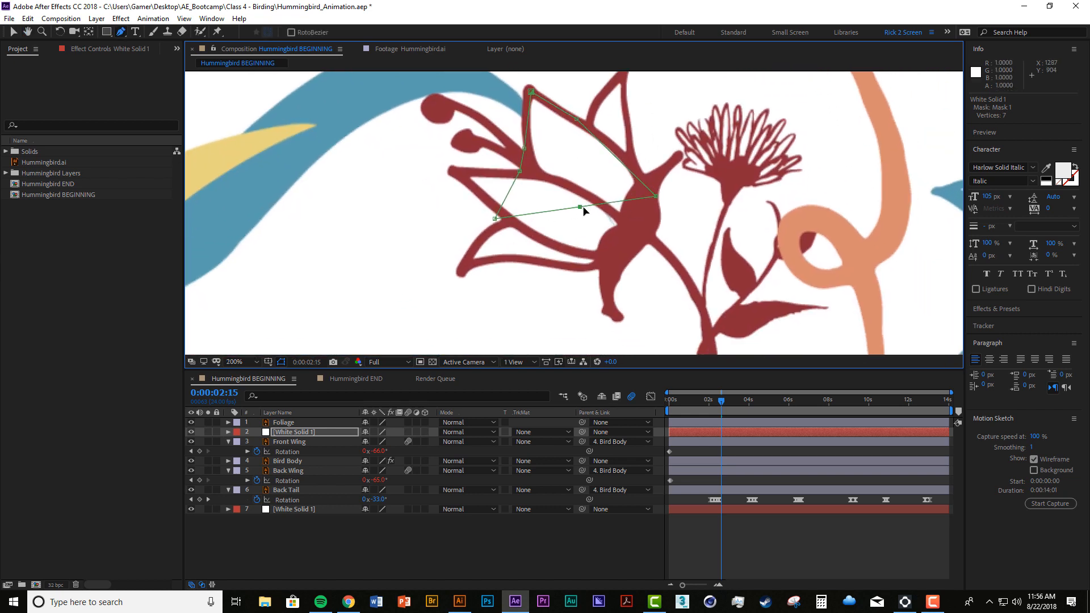
drag(580, 208, 618, 239)
click(609, 239)
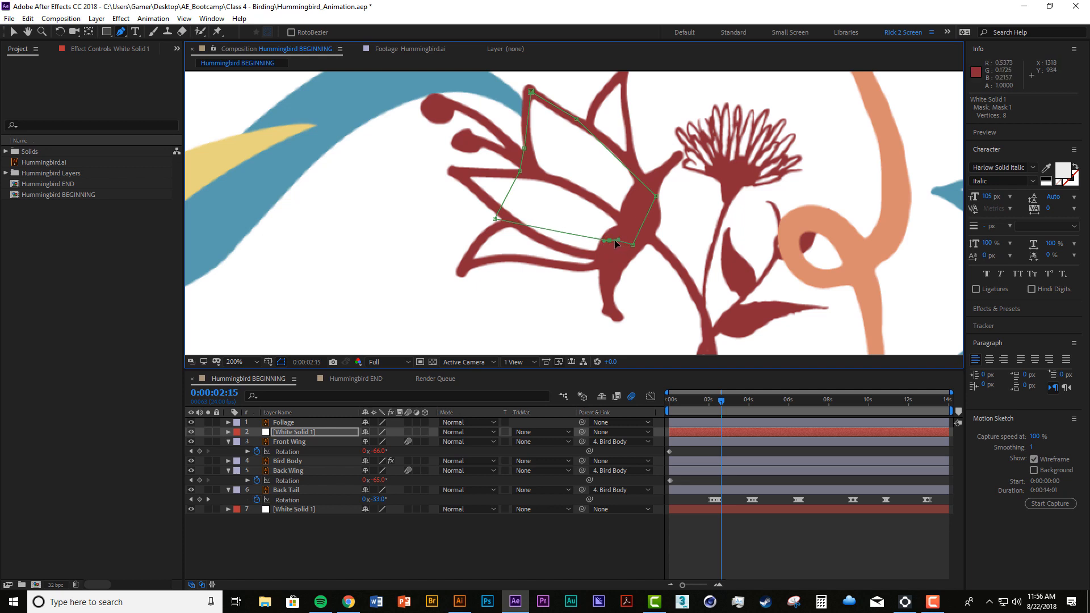
key(ctrl+z)
key(ctrl+z)
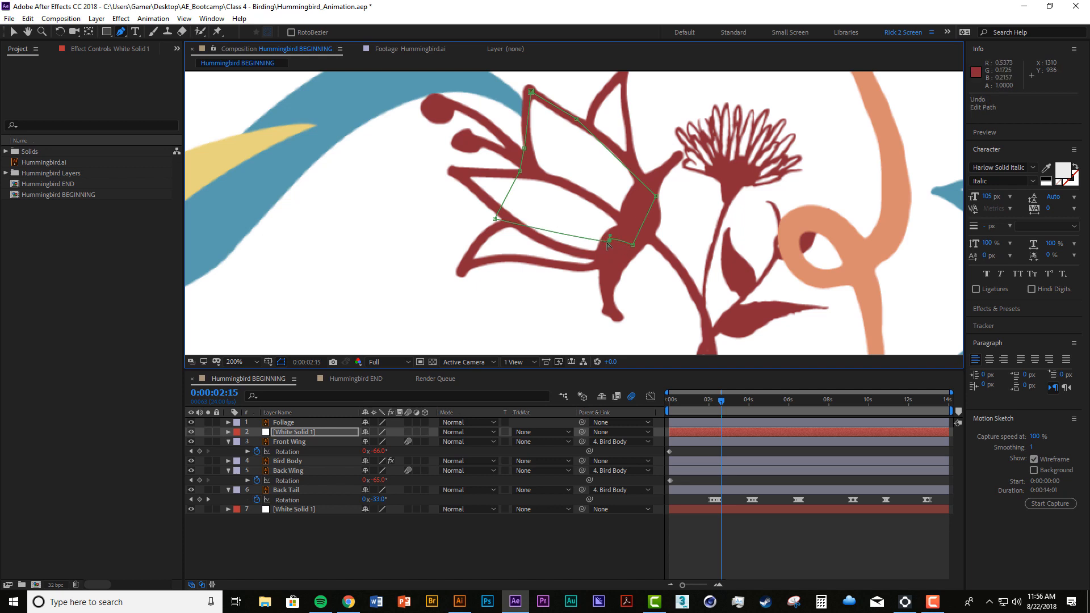
Add and adjust mask vertices along the outlines of the dark red flower's lower and left petals.
drag(610, 243, 469, 254)
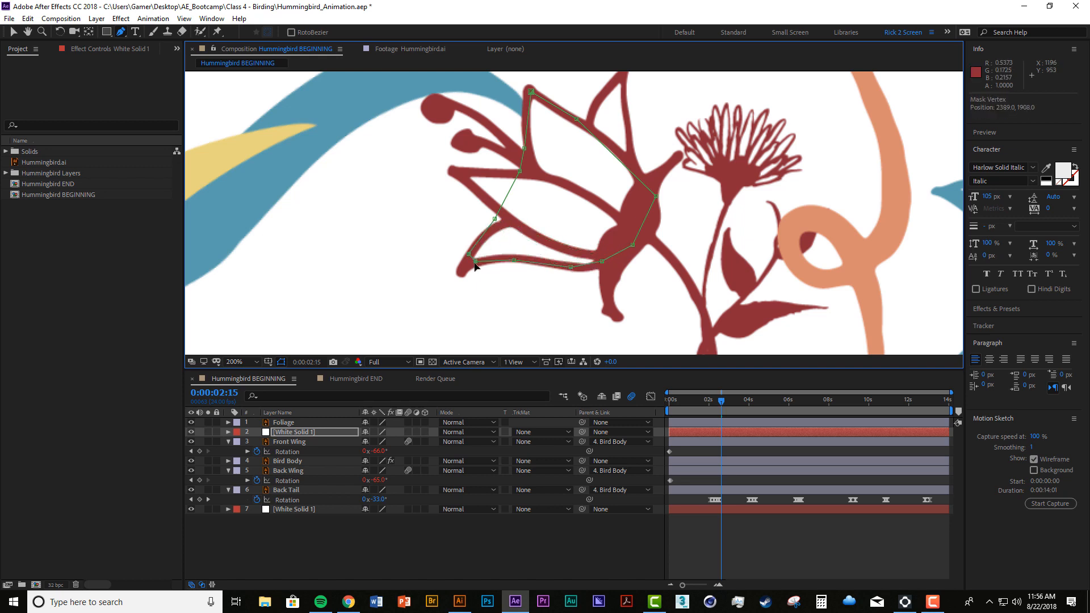
drag(507, 194, 459, 174)
drag(520, 171, 527, 148)
drag(531, 91, 529, 91)
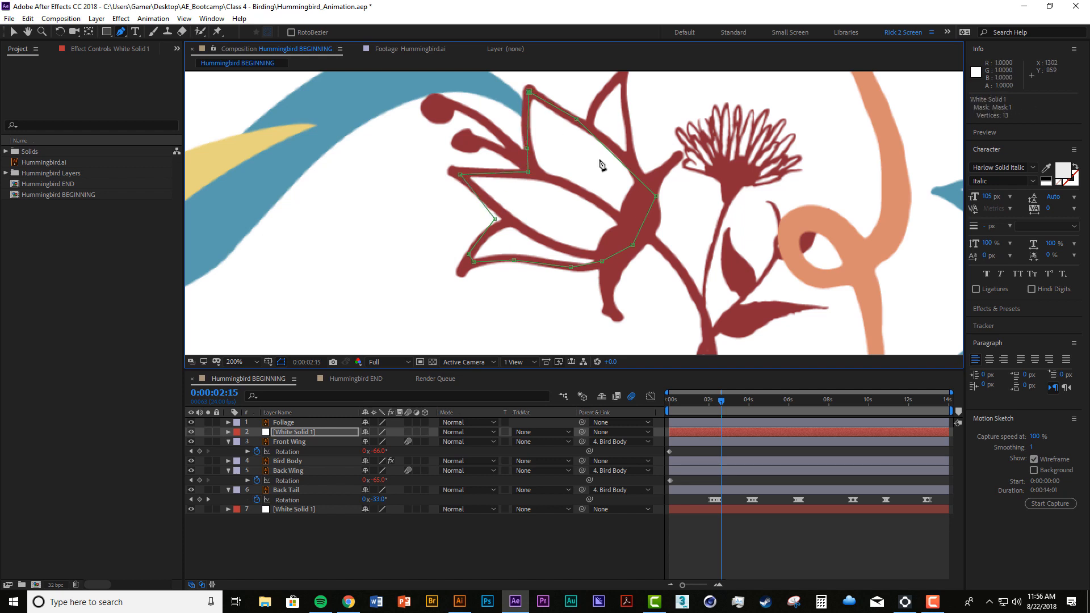
drag(495, 218, 506, 220)
Extend the mask around the dark red flower's upper-right petal and down its base, for 17 vertices overall.
mouse_move(608, 150)
mouse_down()
mouse_move(593, 202)
mouse_move(606, 130)
mouse_up()
mouse_move(561, 170)
mouse_down()
mouse_move(571, 176)
mouse_move(585, 151)
mouse_up()
mouse_move(623, 185)
mouse_down()
mouse_move(618, 215)
mouse_move(633, 239)
mouse_up()
drag(618, 296, 617, 292)
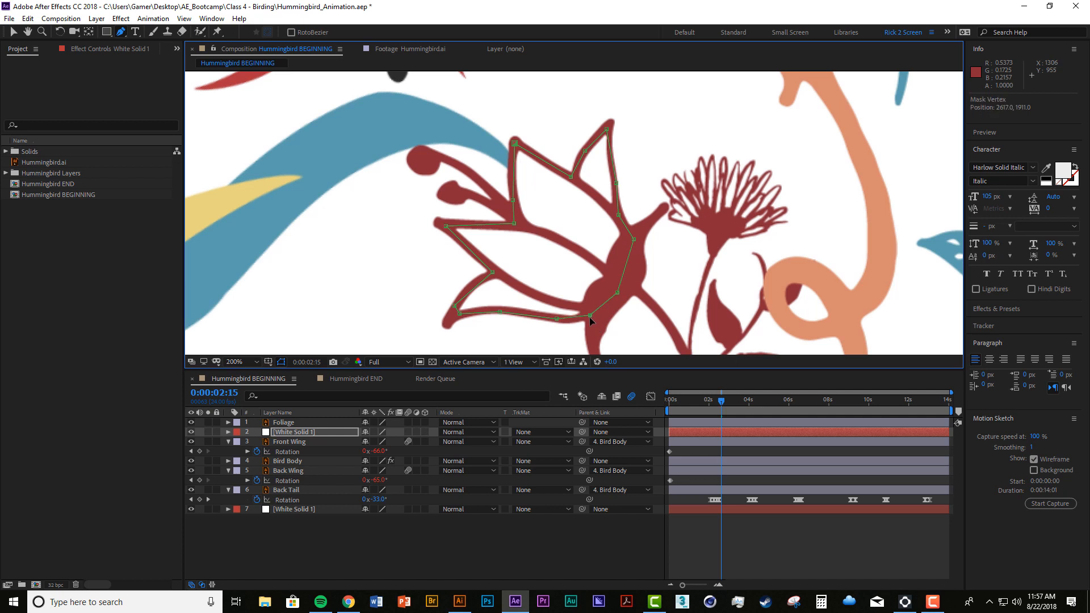
scroll(614, 254, down, 2)
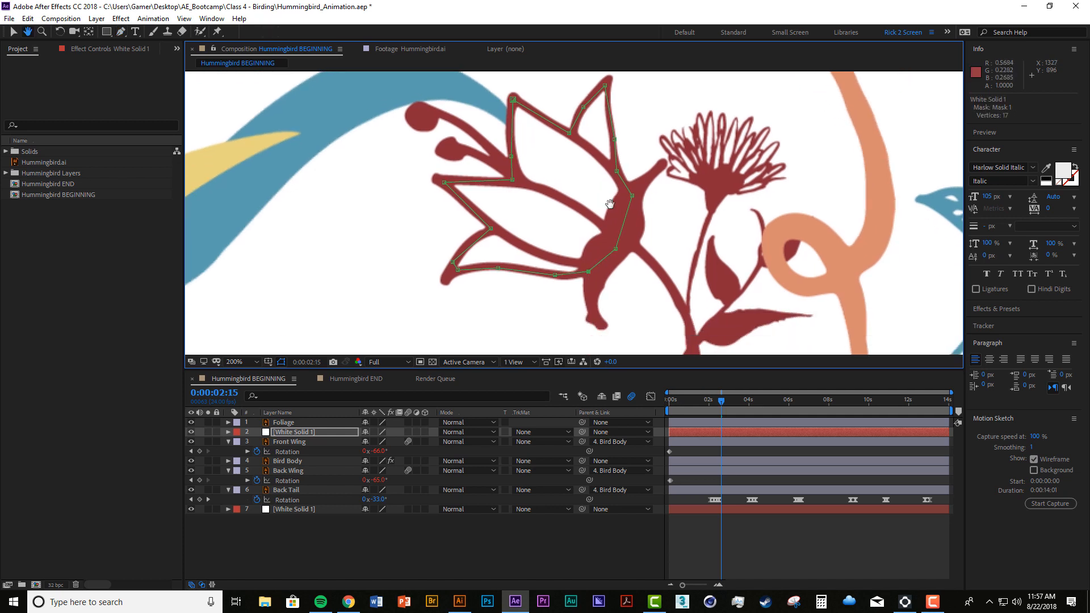
Hide the Front Wing, Bird Body, Back Wing and Back Tail layers and the bottom White Solid 1.
drag(191, 441, 203, 490)
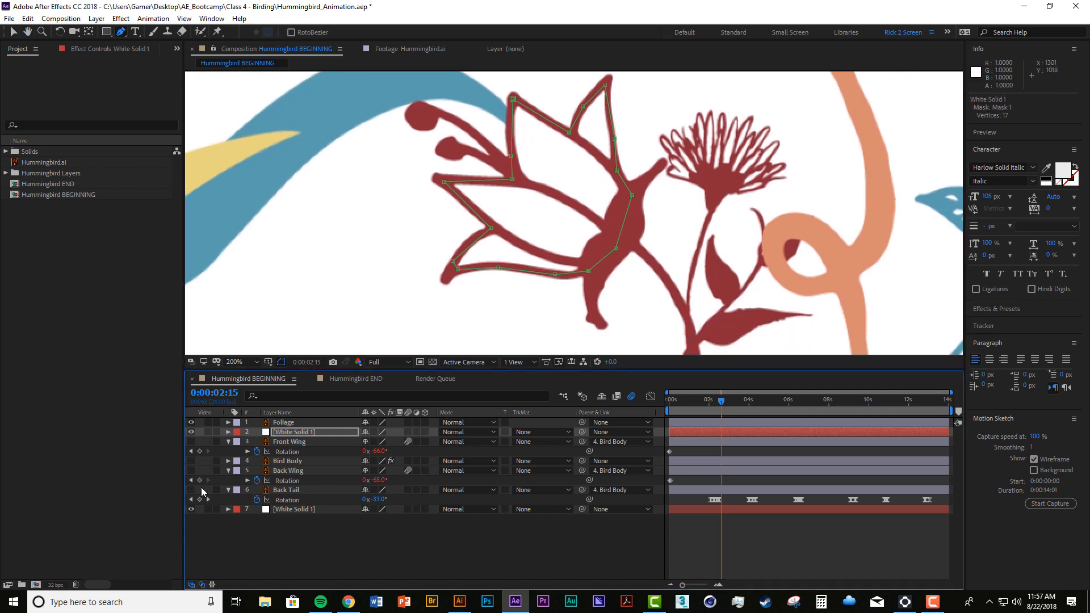
drag(588, 258, 592, 252)
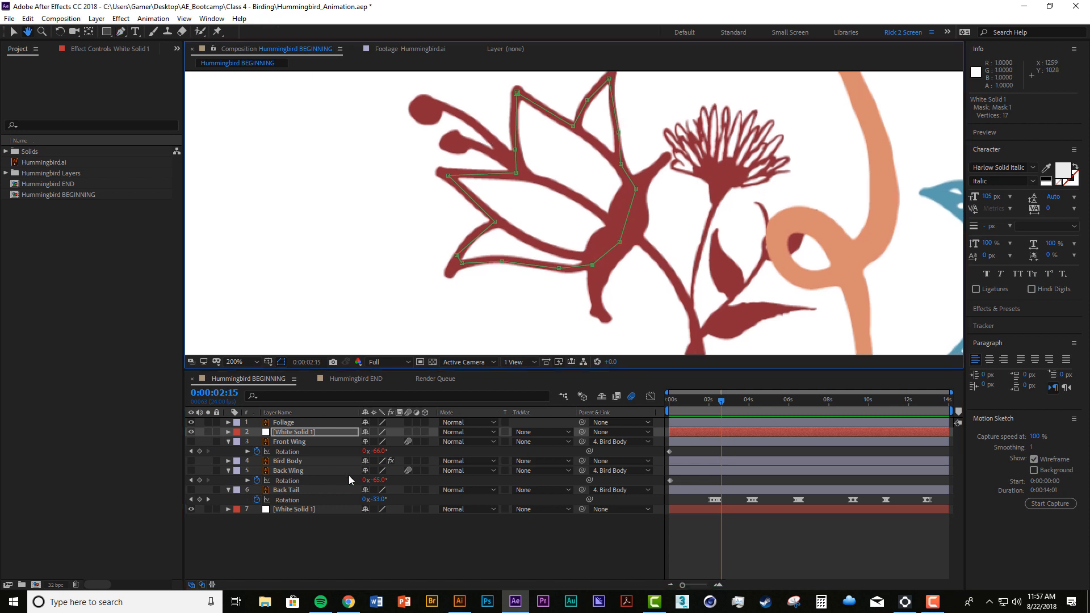
click(192, 509)
drag(468, 156, 512, 197)
drag(638, 256, 615, 254)
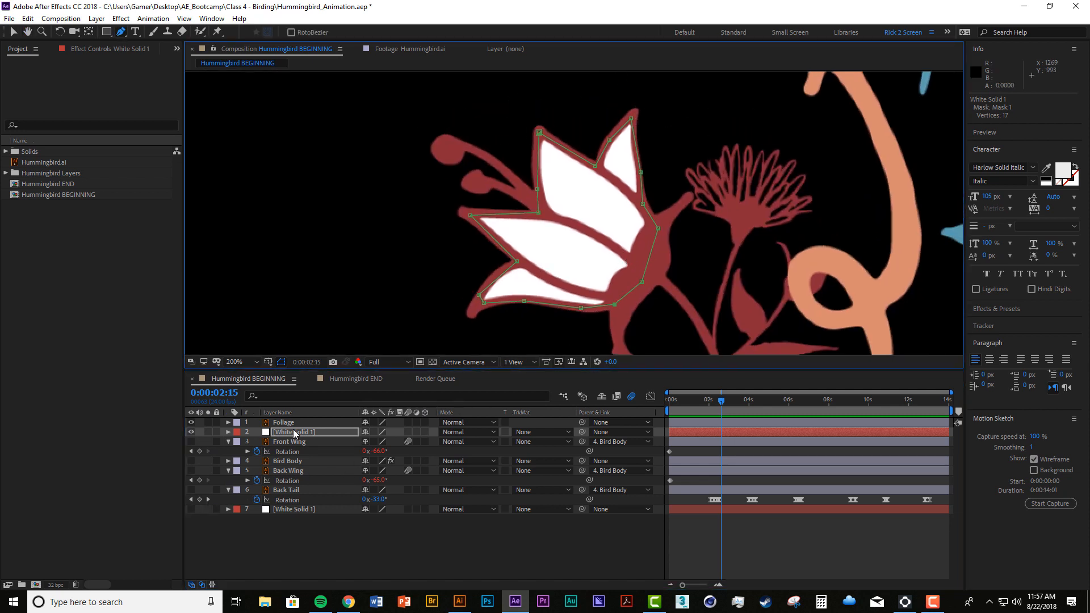
Hide the Foliage layer to inspect the flower mask's shape on its own, and show the layer again.
click(192, 423)
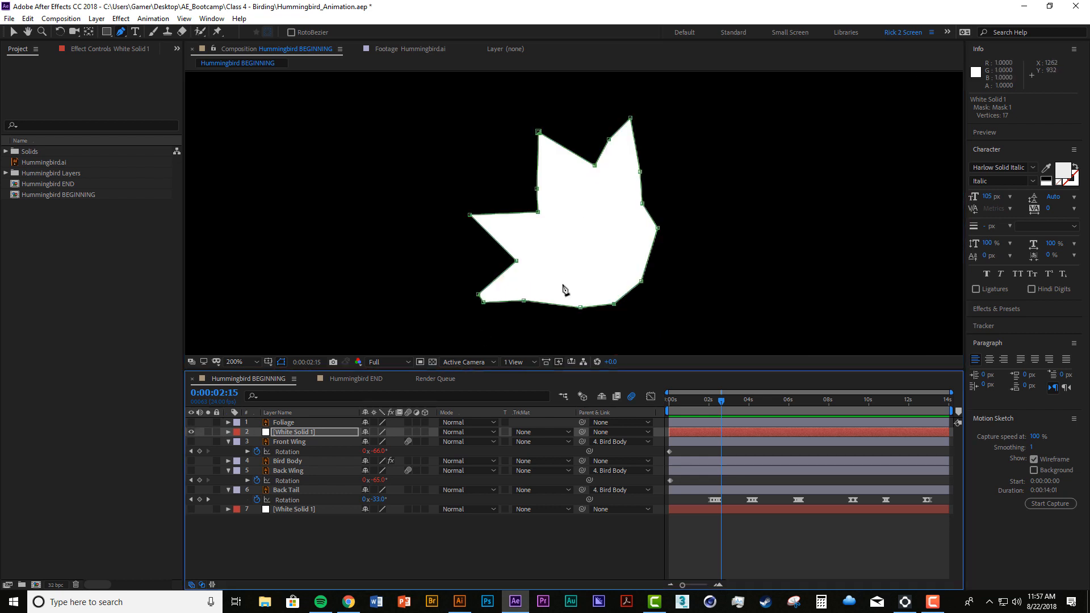
mouse_move(617, 253)
mouse_down()
mouse_move(582, 286)
mouse_move(620, 239)
mouse_up()
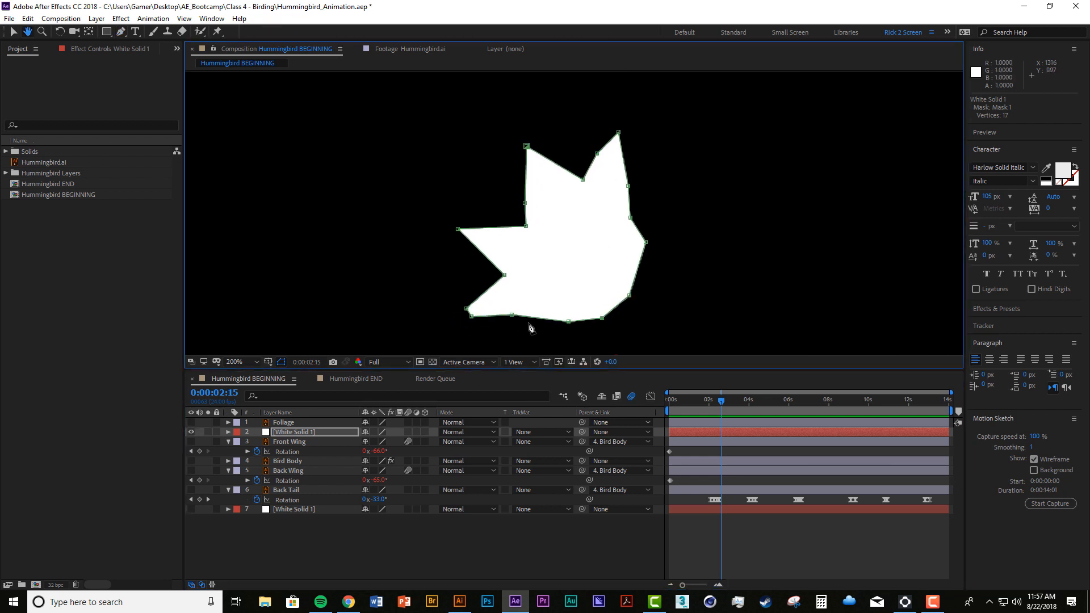
click(191, 423)
Draw a second closed mask of about 33 vertices on the upper White Solid 1, tracing the orange flower's petals.
drag(564, 228, 460, 335)
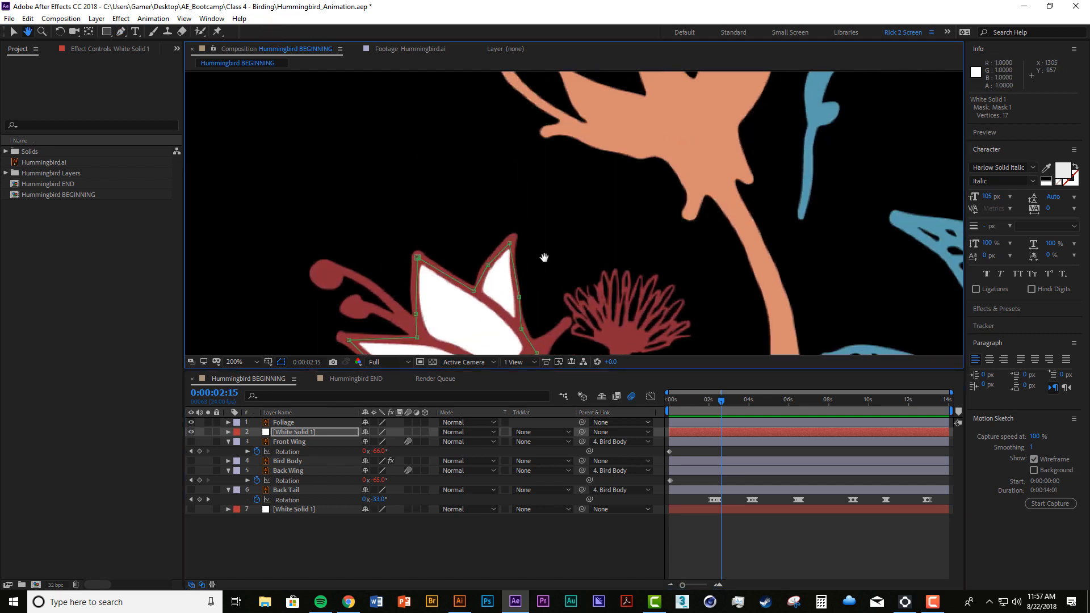
drag(606, 211, 606, 248)
click(318, 432)
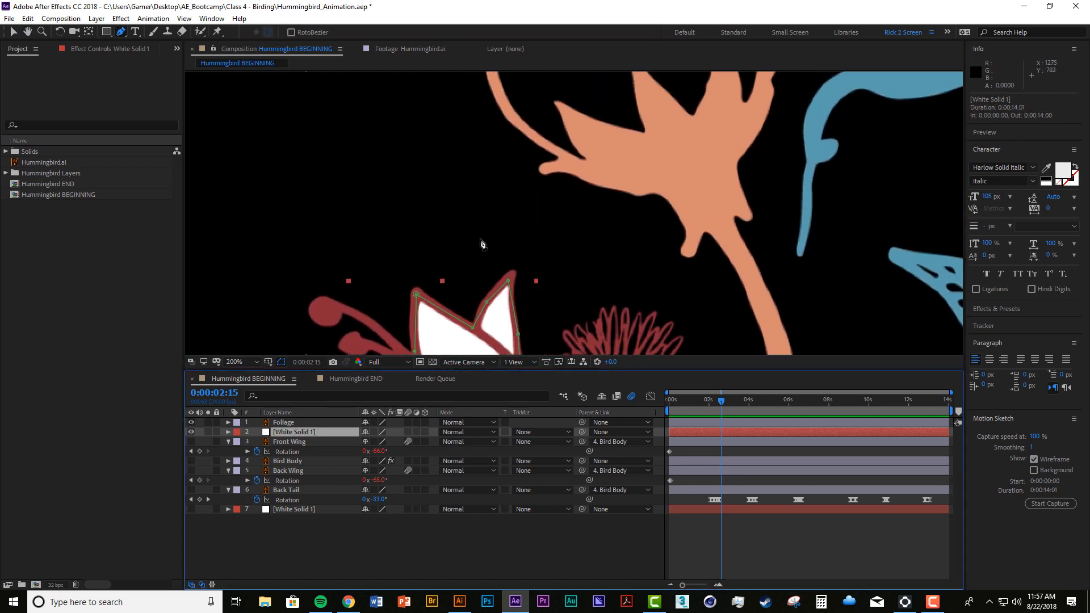
drag(481, 243, 508, 177)
drag(520, 235, 440, 343)
drag(561, 160, 586, 279)
key(g)
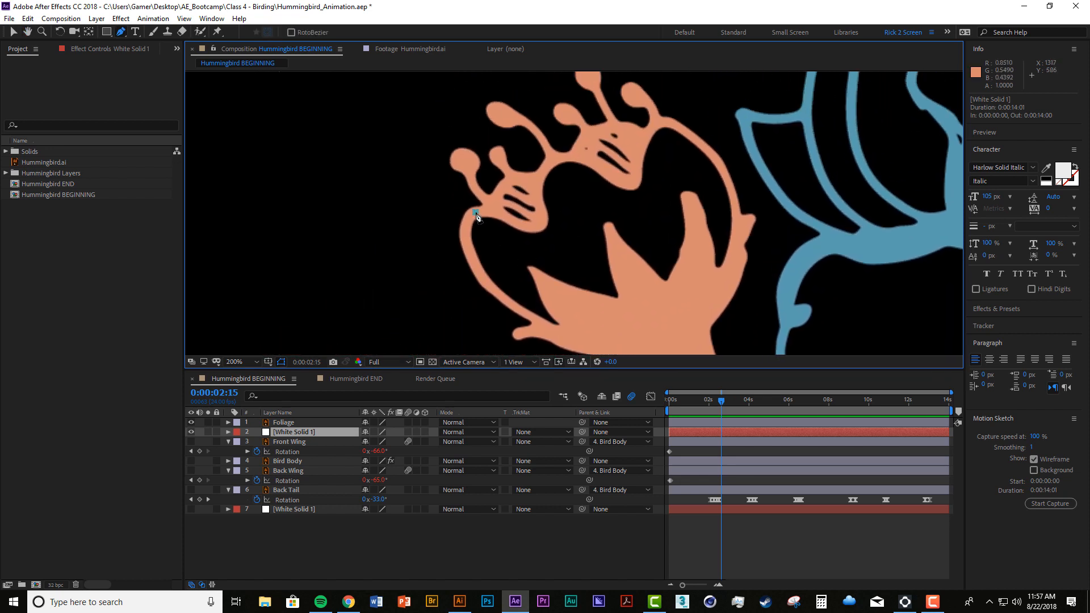
drag(475, 211, 468, 227)
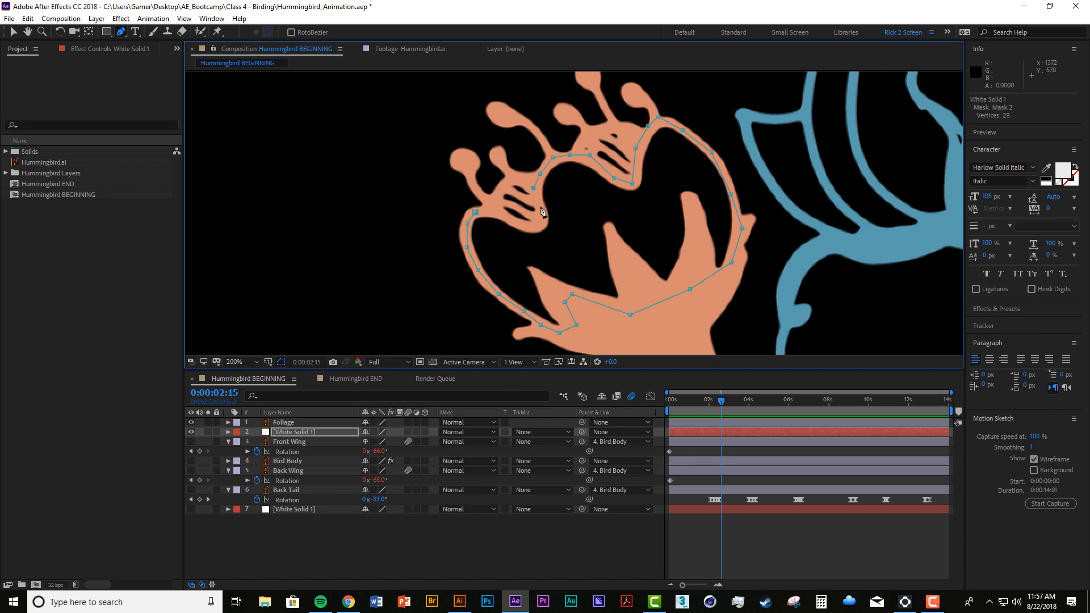
click(476, 213)
drag(649, 196, 650, 183)
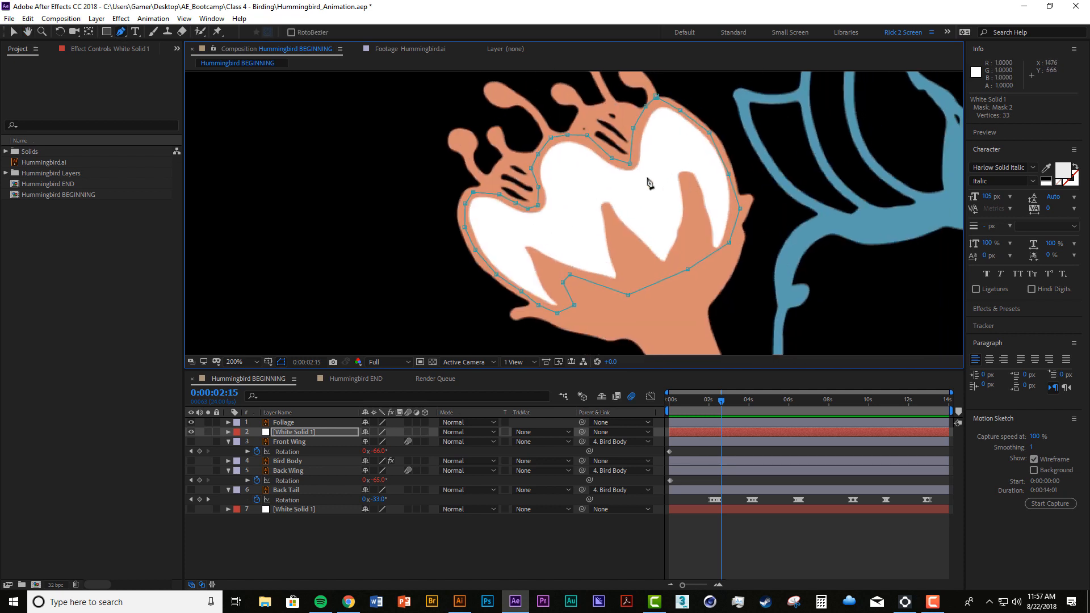
Draw a third closed mask of about 28 vertices on the upper White Solid 1 around the blue flower's petals, and deselect the layer.
drag(731, 248, 715, 173)
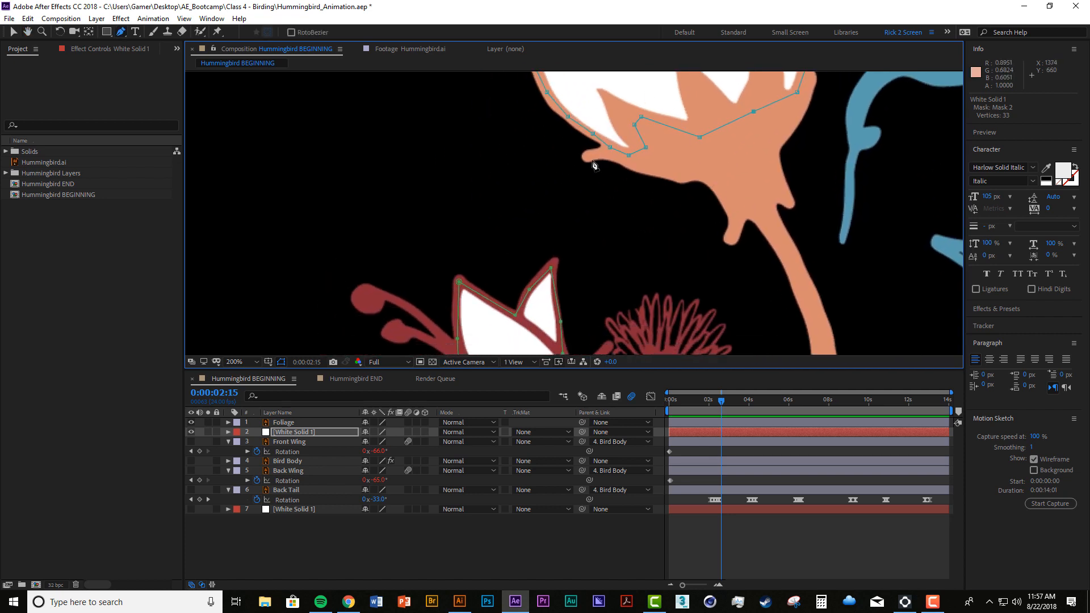
drag(599, 279, 571, 310)
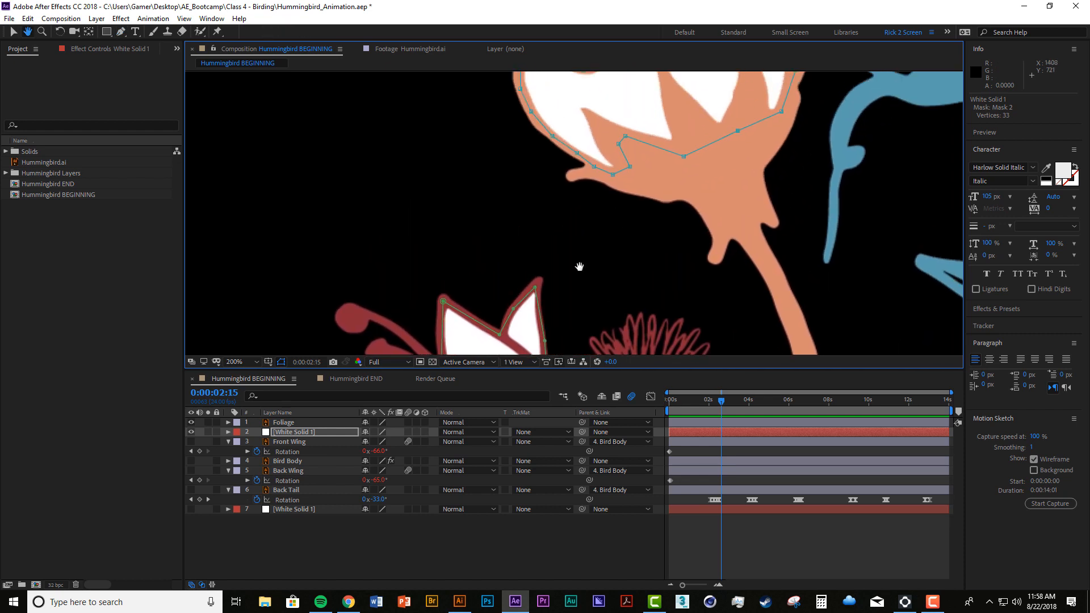
drag(652, 211, 564, 306)
drag(641, 233, 529, 297)
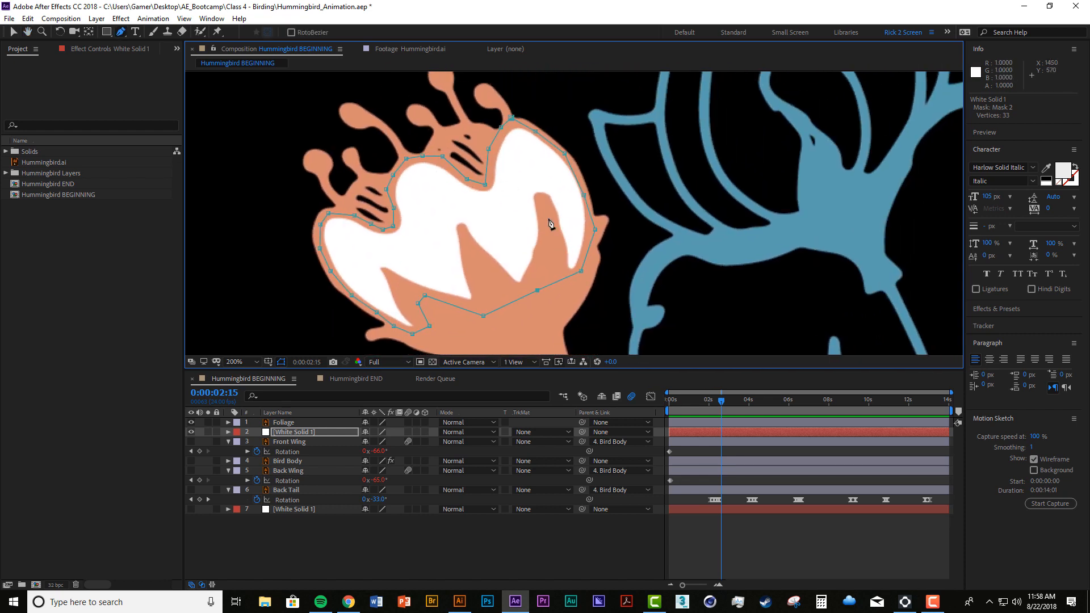
drag(549, 223, 511, 298)
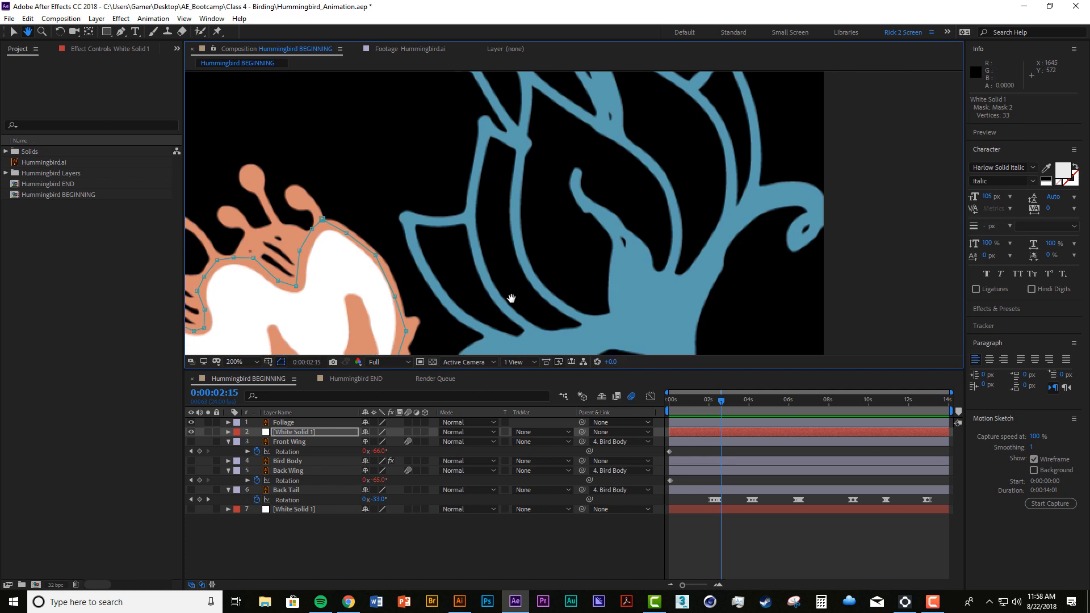
scroll(588, 222, down, 1)
click(496, 219)
click(502, 234)
click(517, 262)
click(536, 278)
click(557, 284)
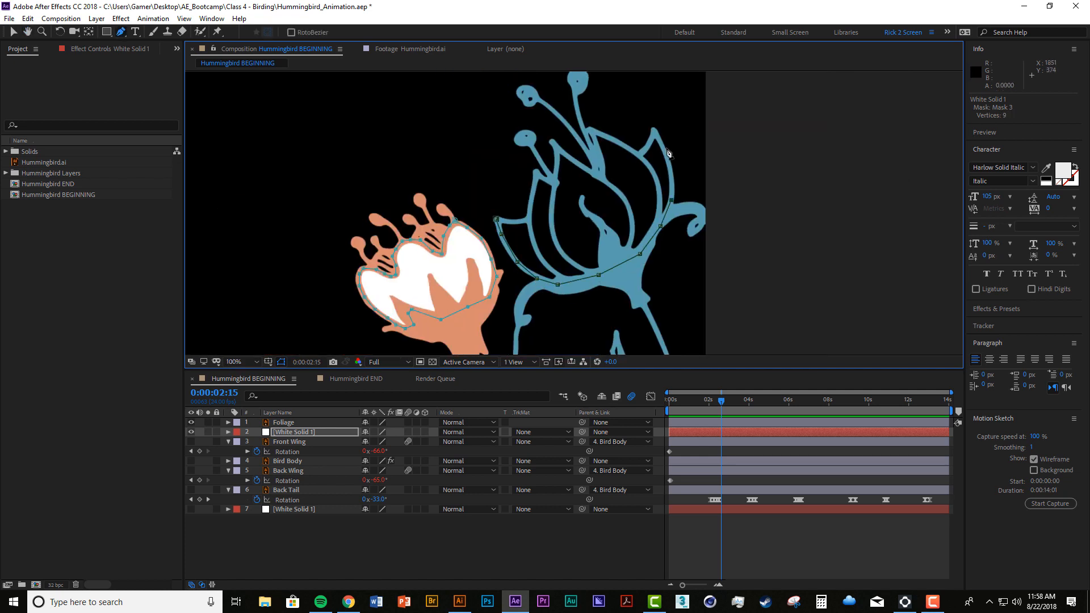
click(664, 149)
click(652, 130)
click(646, 146)
click(639, 154)
click(617, 141)
click(591, 128)
click(593, 142)
click(599, 157)
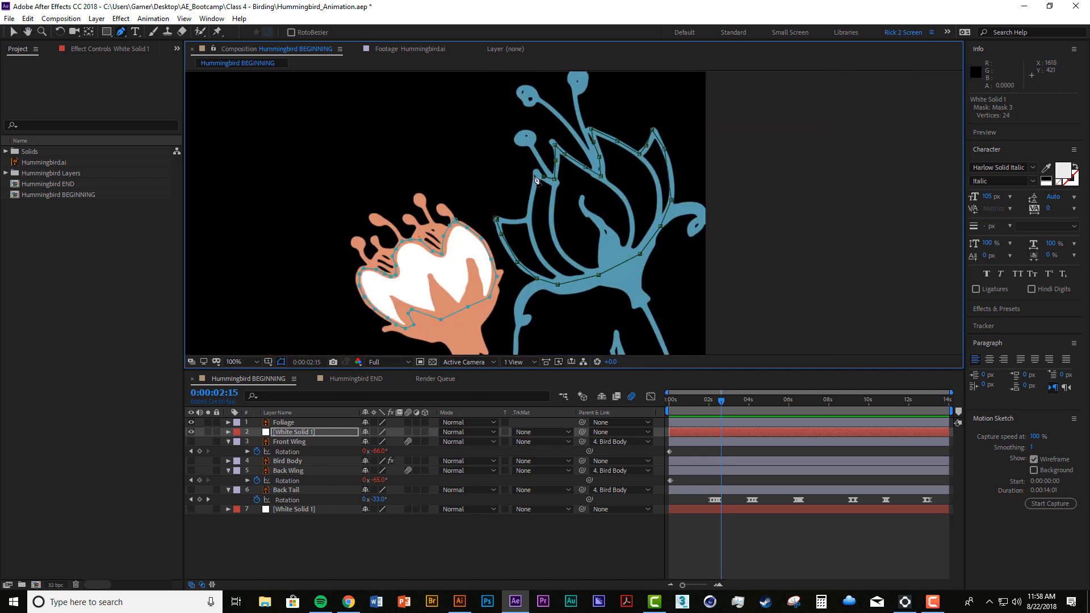
click(496, 220)
drag(591, 129, 592, 132)
drag(675, 197, 739, 151)
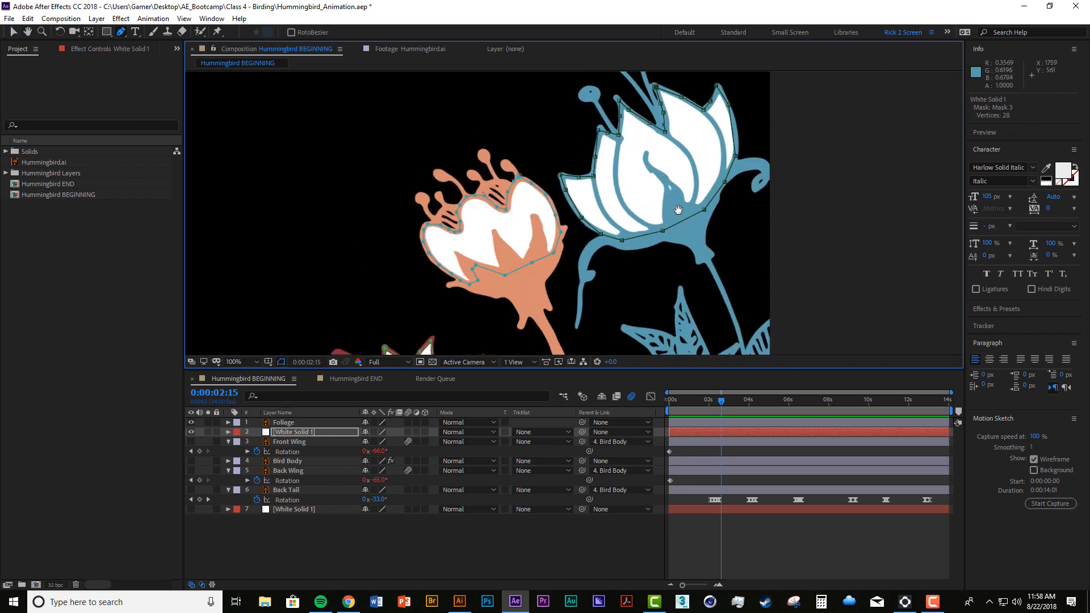
scroll(739, 151, down, 1)
key(F2)
drag(742, 293, 789, 322)
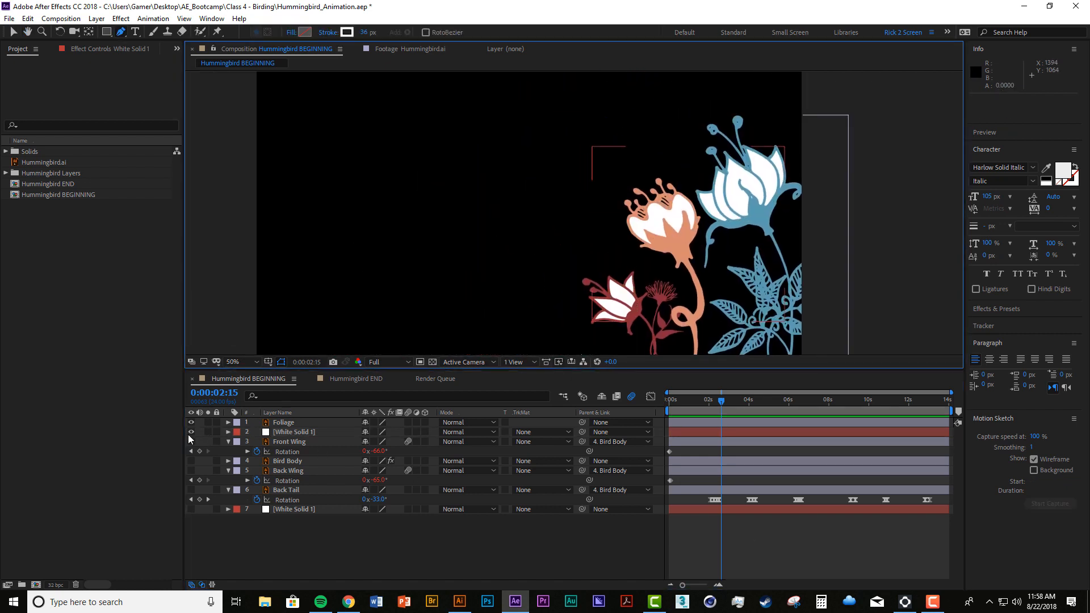
Show the bird's wing, body and tail layers and the bottom White Solid 1 again, and preview the animation from the beginning.
click(191, 441)
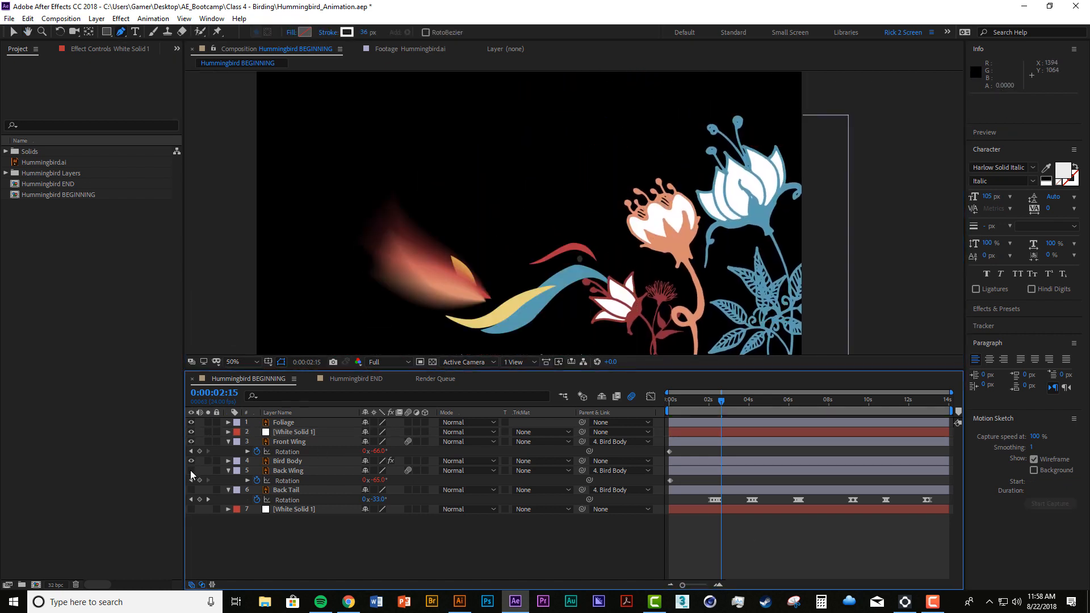
click(191, 470)
click(192, 490)
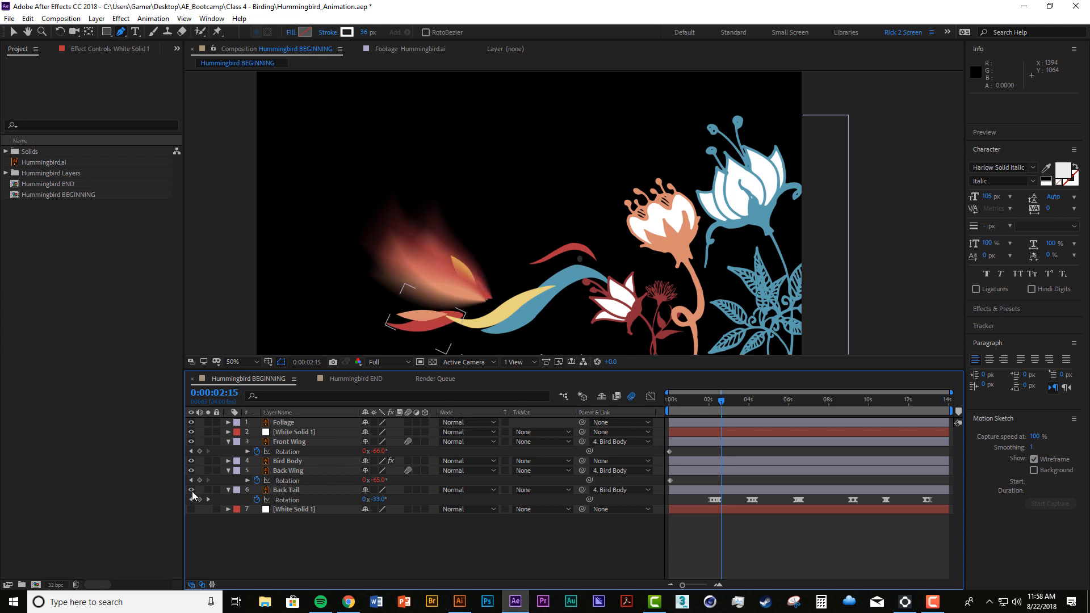
click(192, 509)
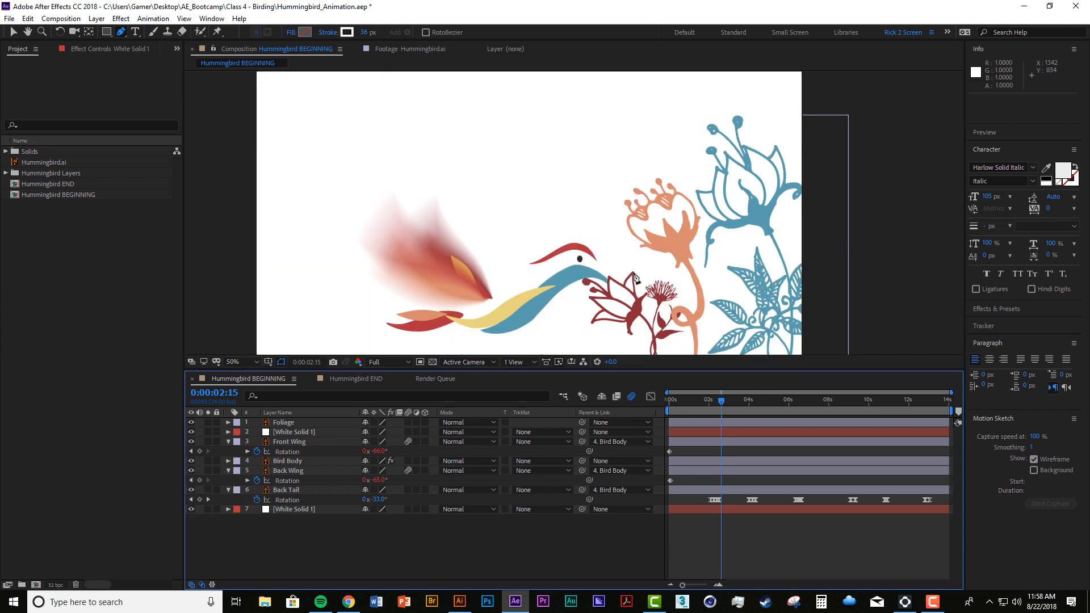
key(space)
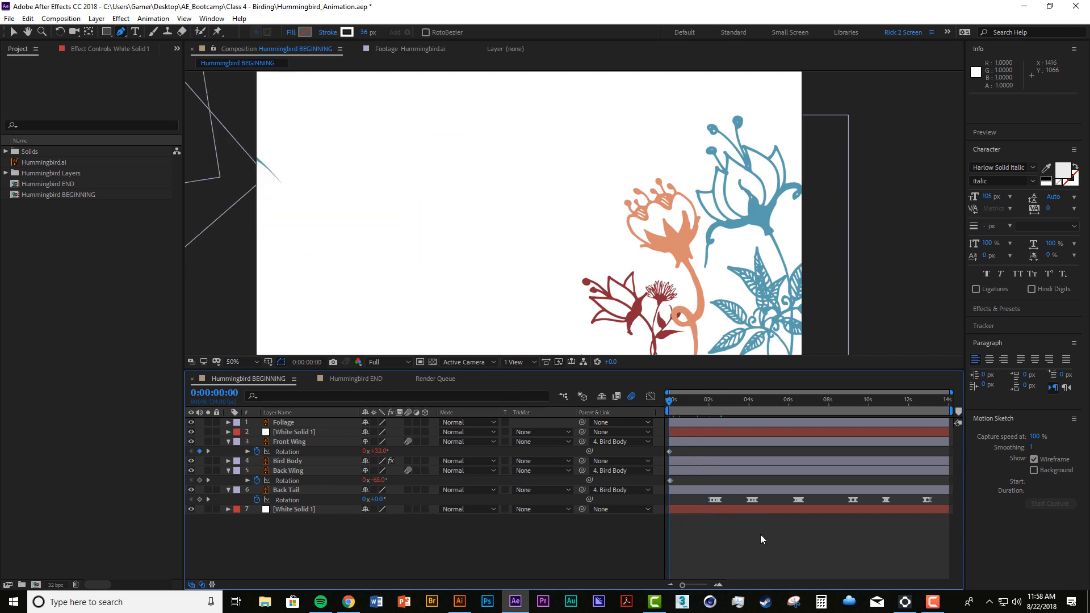